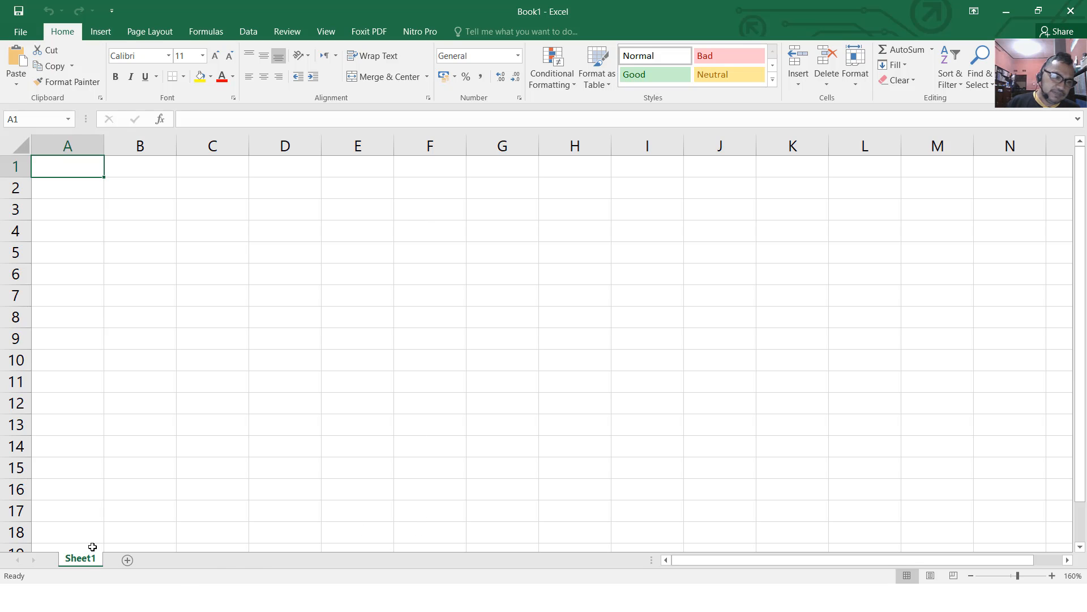
# Step: Add a second worksheet to the workbook, view it, and return to Sheet1
pyautogui.click(127, 560)
pyautogui.click(87, 559)
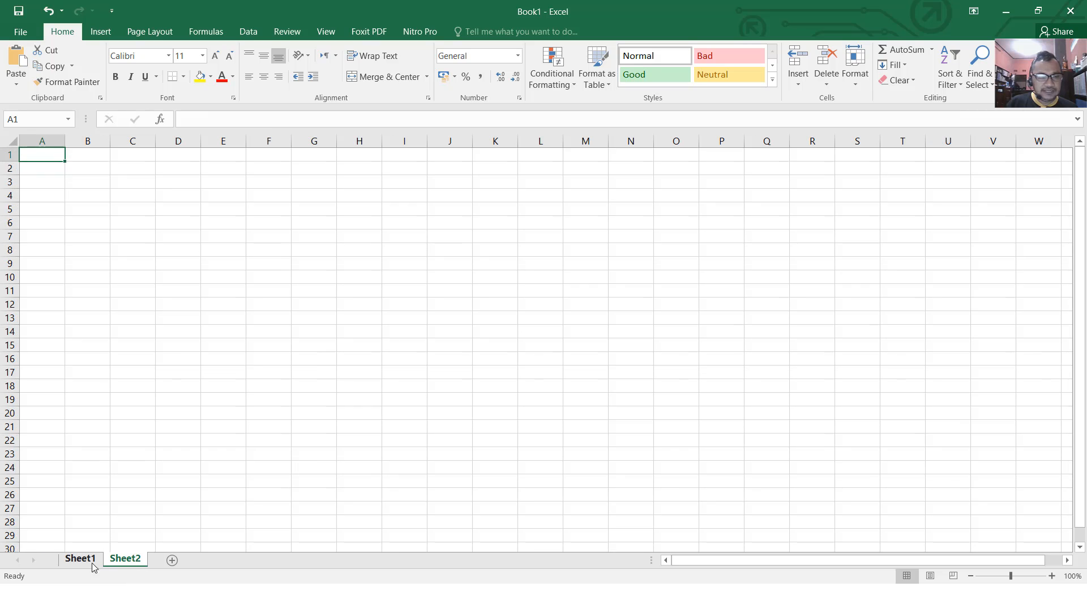
pyautogui.click(116, 560)
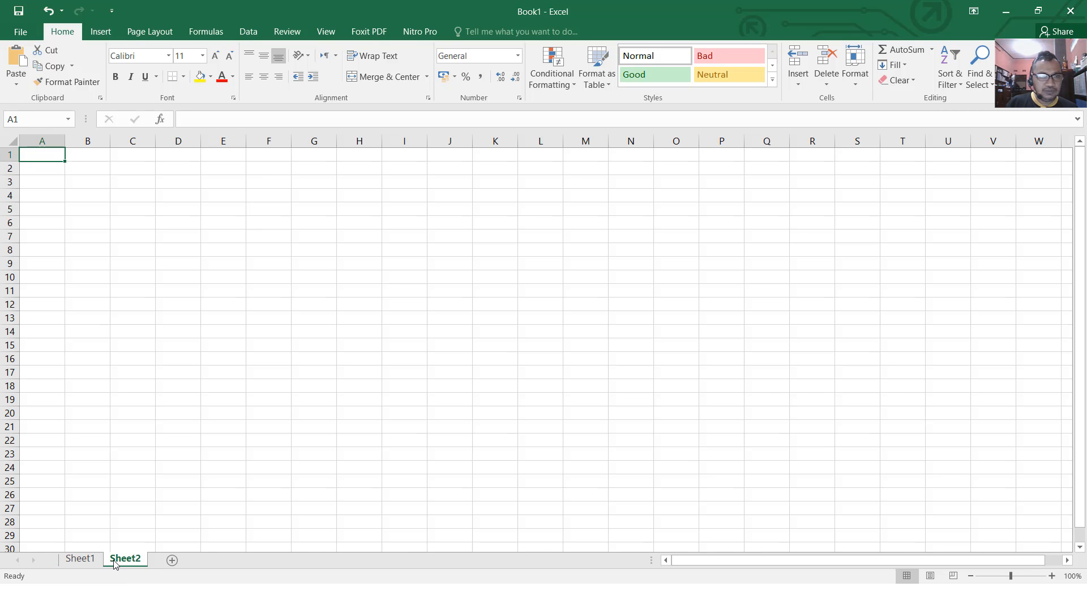
pyautogui.click(85, 561)
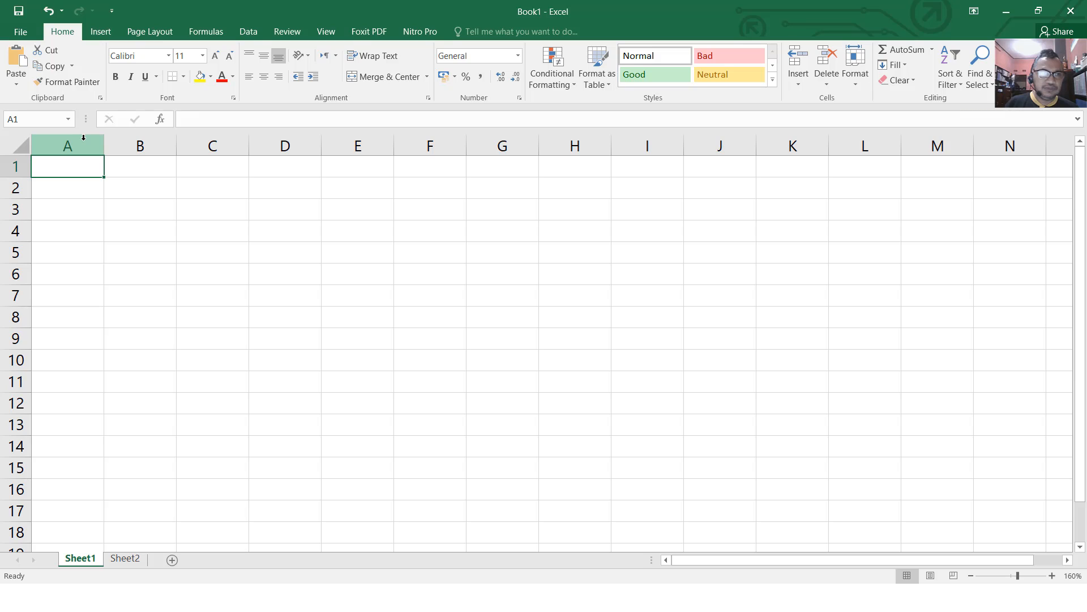
# Step: Look over the column structure of Sheet1 by selecting whole columns from A to G one at a time
pyautogui.click(84, 138)
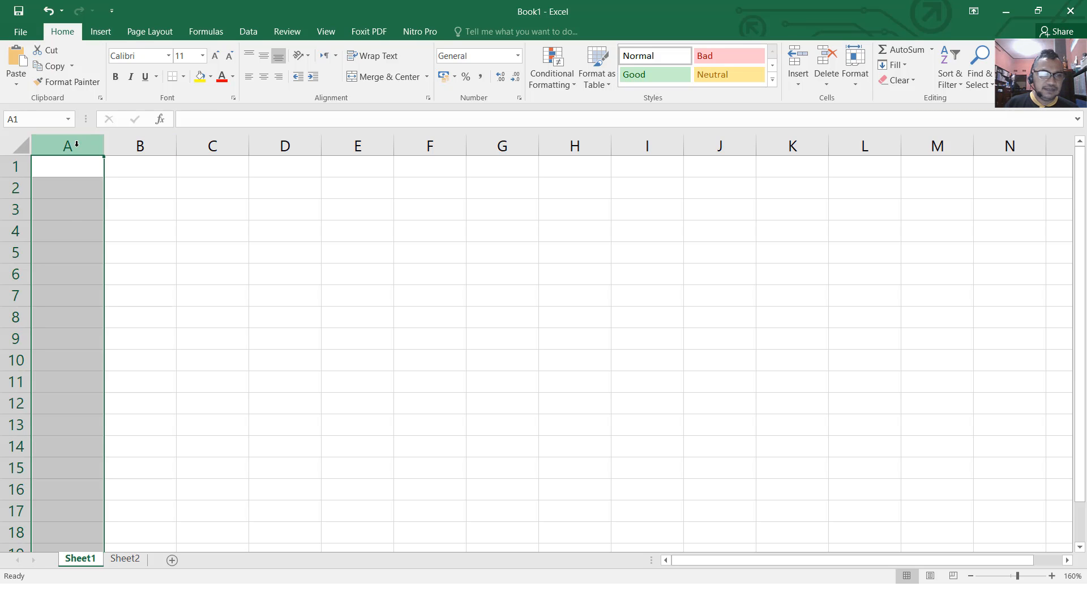
pyautogui.click(160, 144)
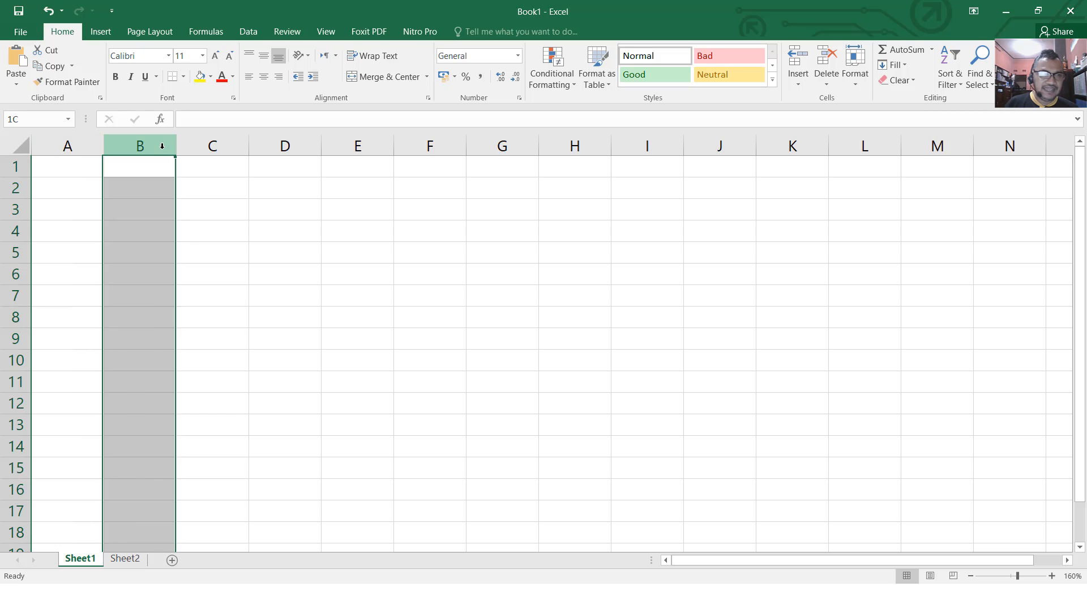
pyautogui.click(219, 140)
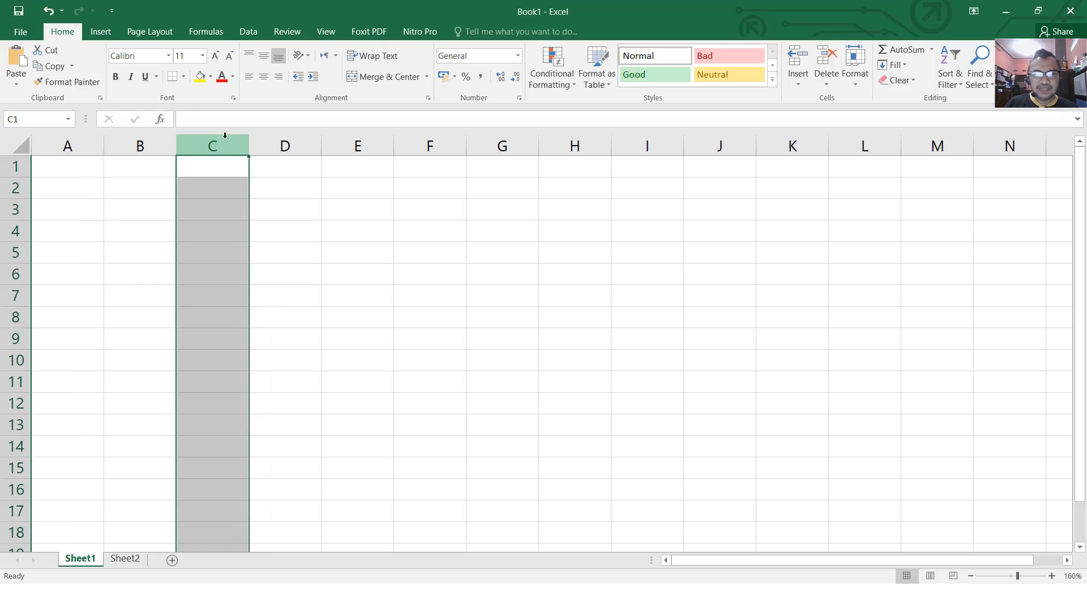
pyautogui.click(89, 141)
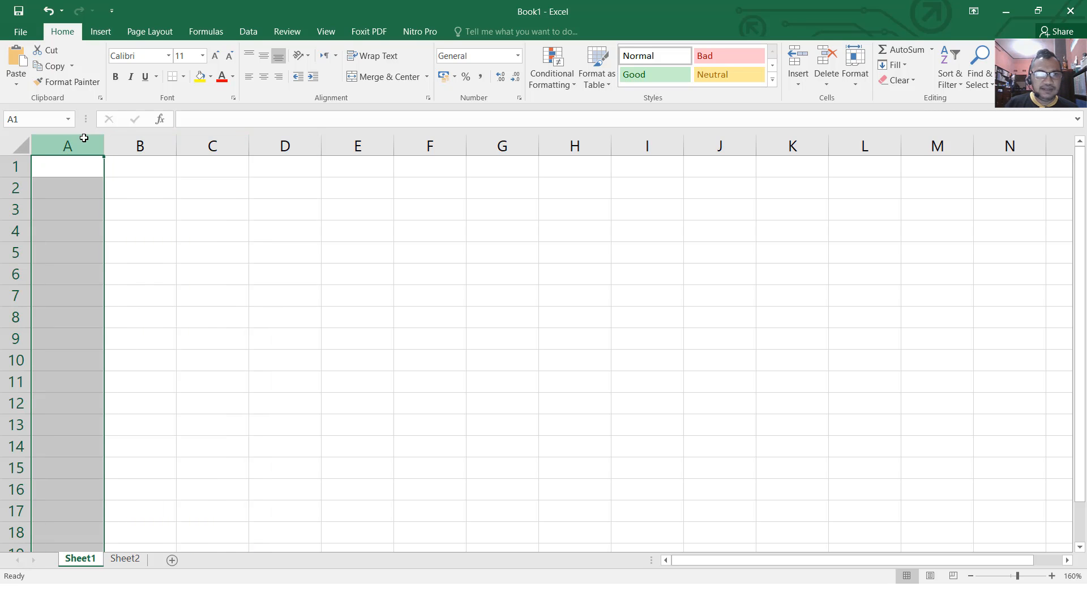
pyautogui.click(134, 143)
pyautogui.click(241, 144)
pyautogui.click(269, 145)
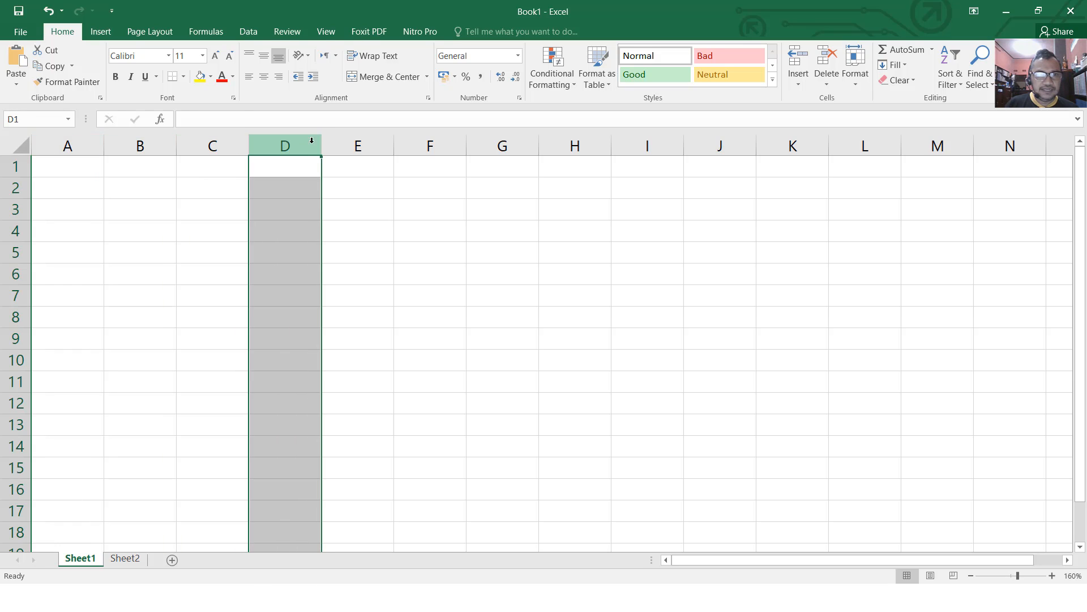
pyautogui.click(363, 141)
pyautogui.click(419, 142)
pyautogui.click(484, 141)
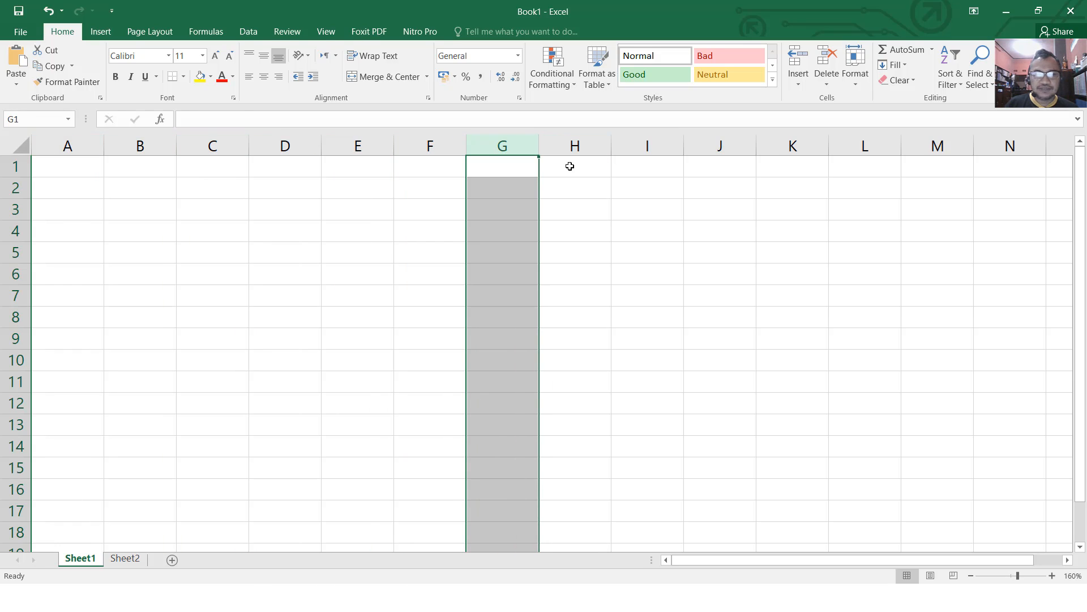
# Step: Look over the row structure by selecting whole rows 1 to 5 one at a time
pyautogui.click(16, 170)
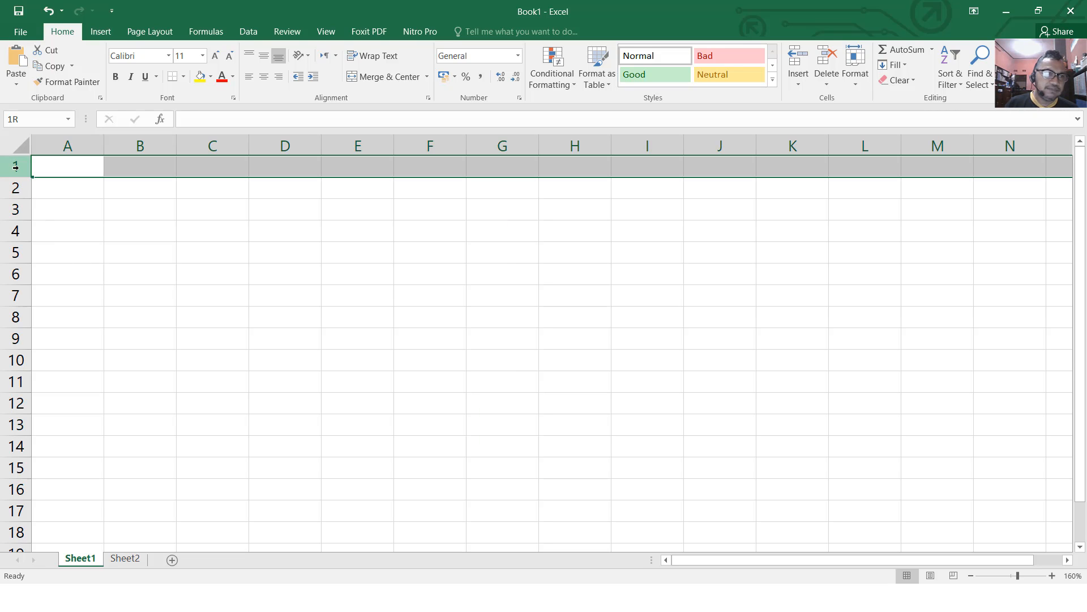
pyautogui.click(16, 188)
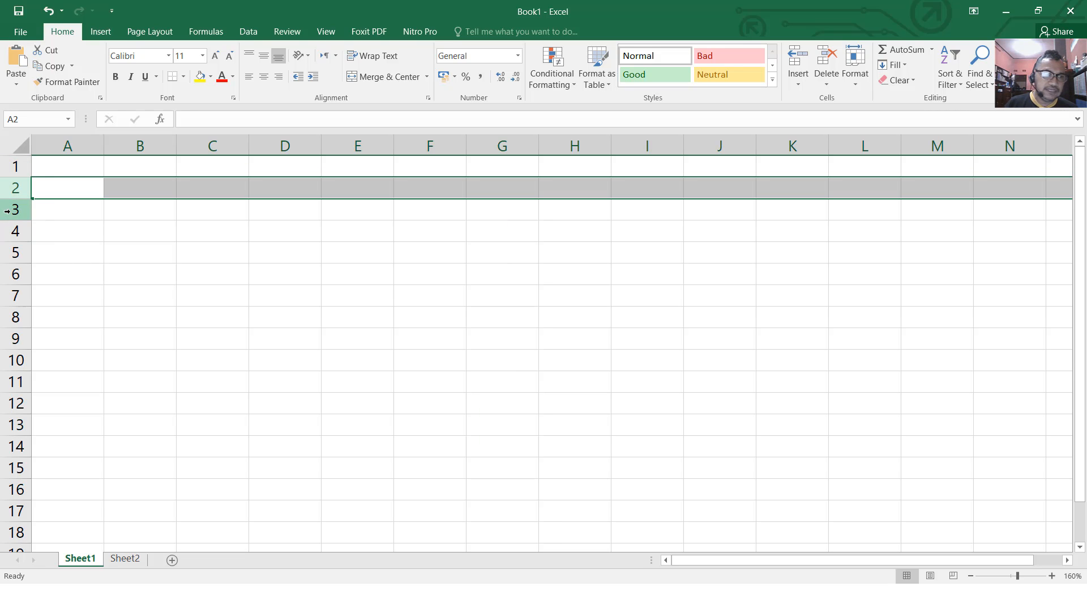
pyautogui.click(12, 209)
pyautogui.click(12, 230)
pyautogui.click(12, 255)
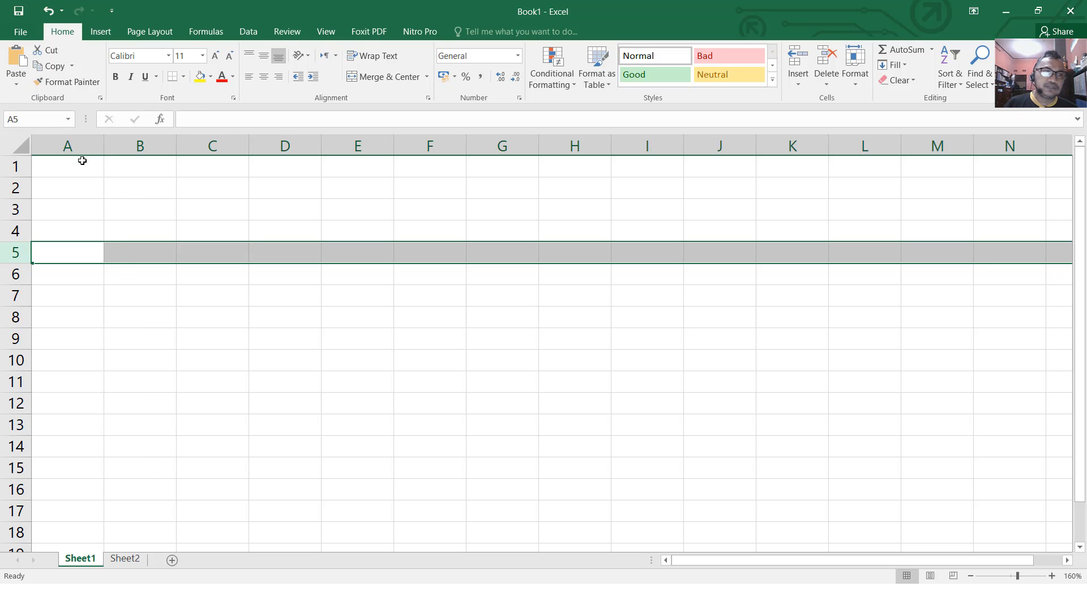
# Step: Examine individual cells such as A1, E3, G3 and F2 along with the formula bar, ending on cell B3
pyautogui.click(83, 163)
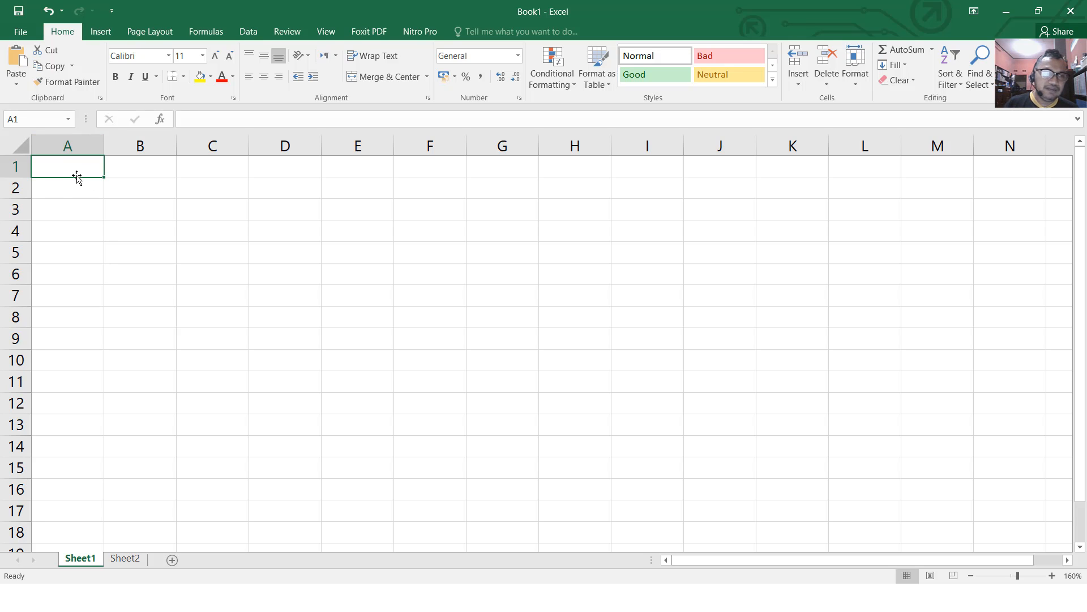
pyautogui.moveTo(87, 174); pyautogui.dragTo(374, 201)
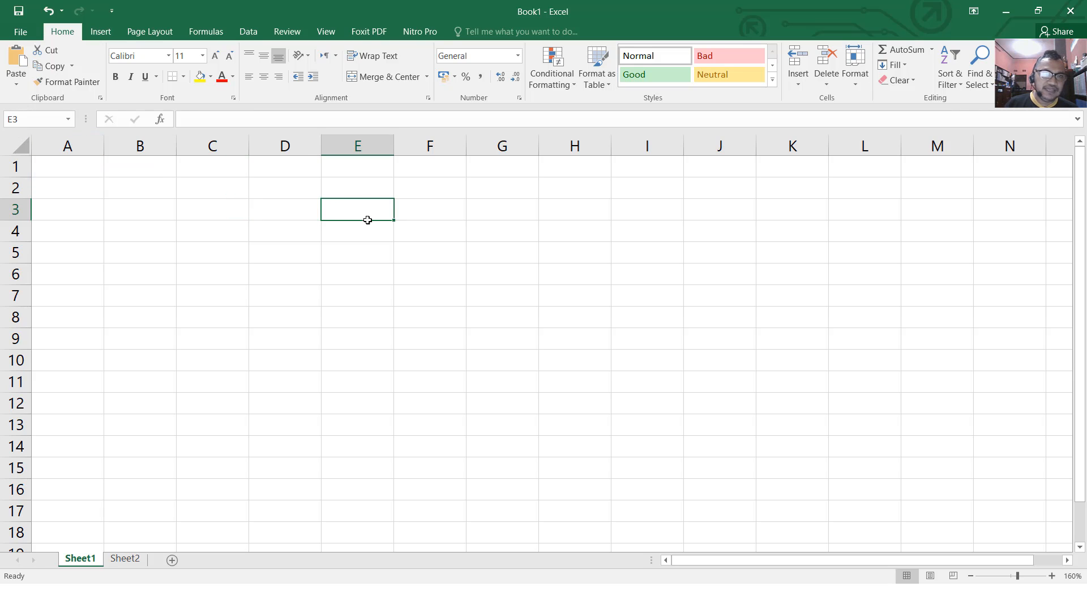
pyautogui.click(454, 224)
pyautogui.click(522, 218)
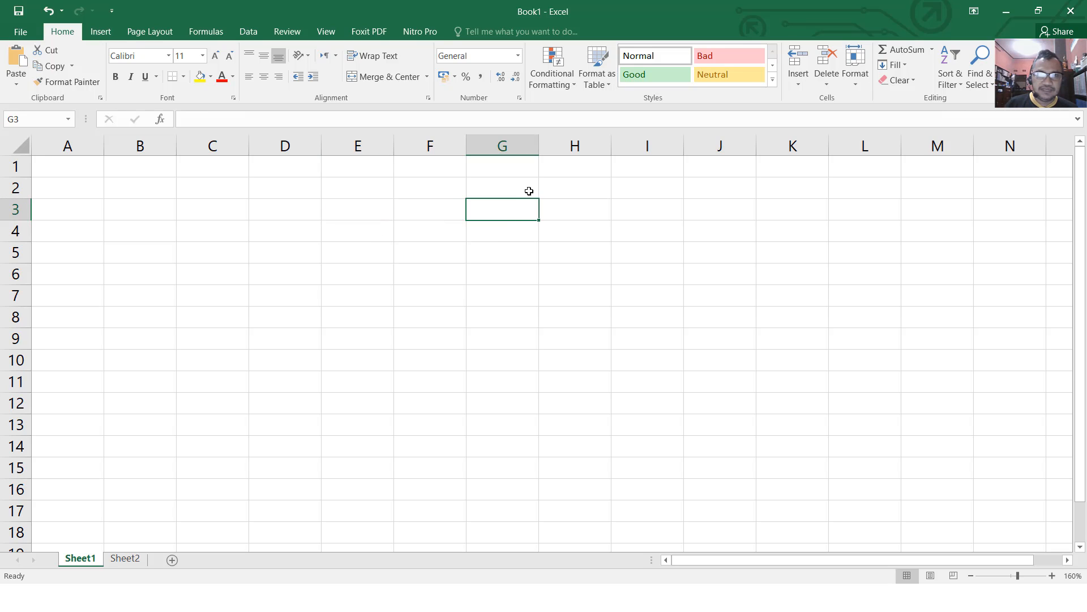
pyautogui.click(529, 191)
pyautogui.click(422, 190)
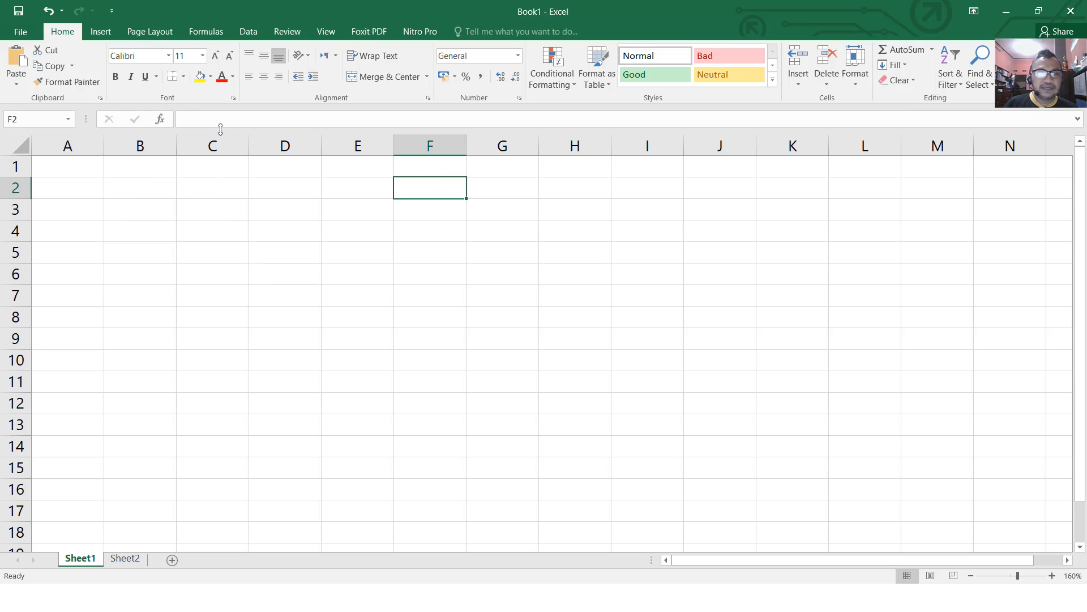
pyautogui.click(204, 111)
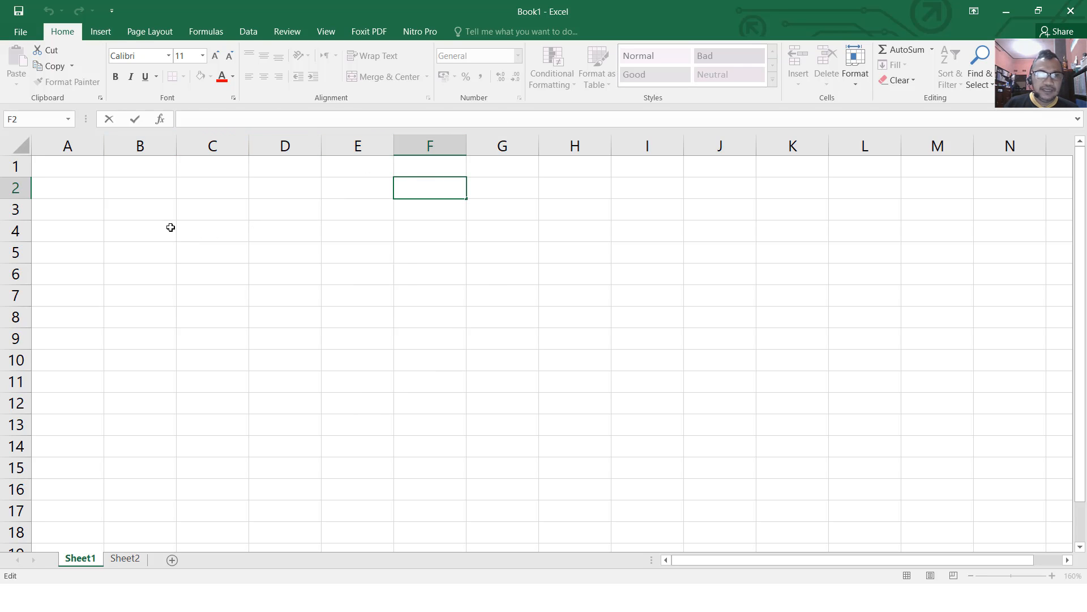
pyautogui.click(142, 201)
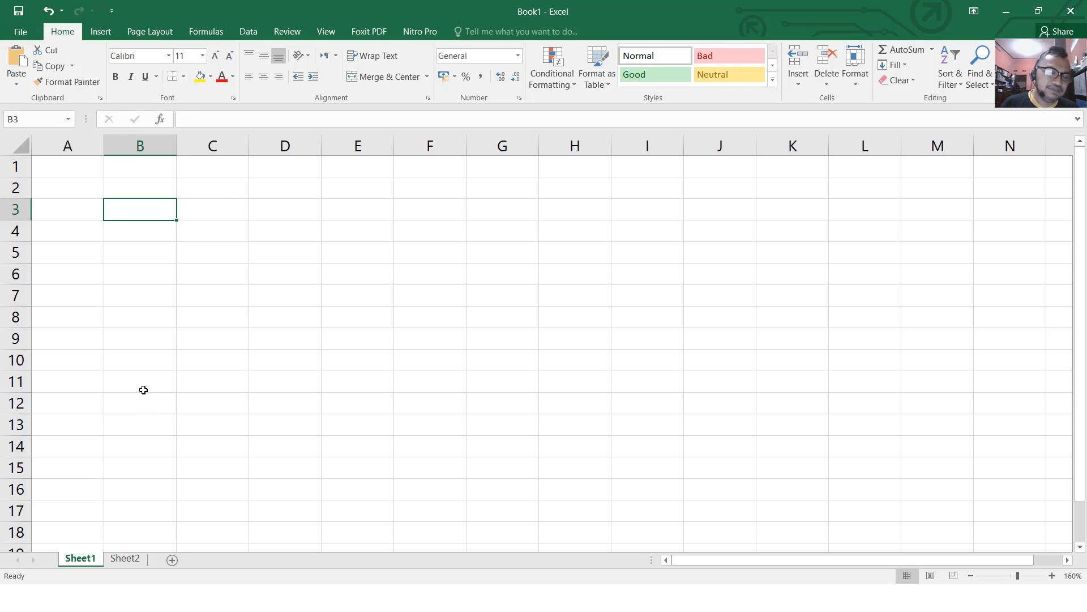
# Step: Rename the worksheet Sheet1 as SI
pyautogui.rightClick(84, 560)
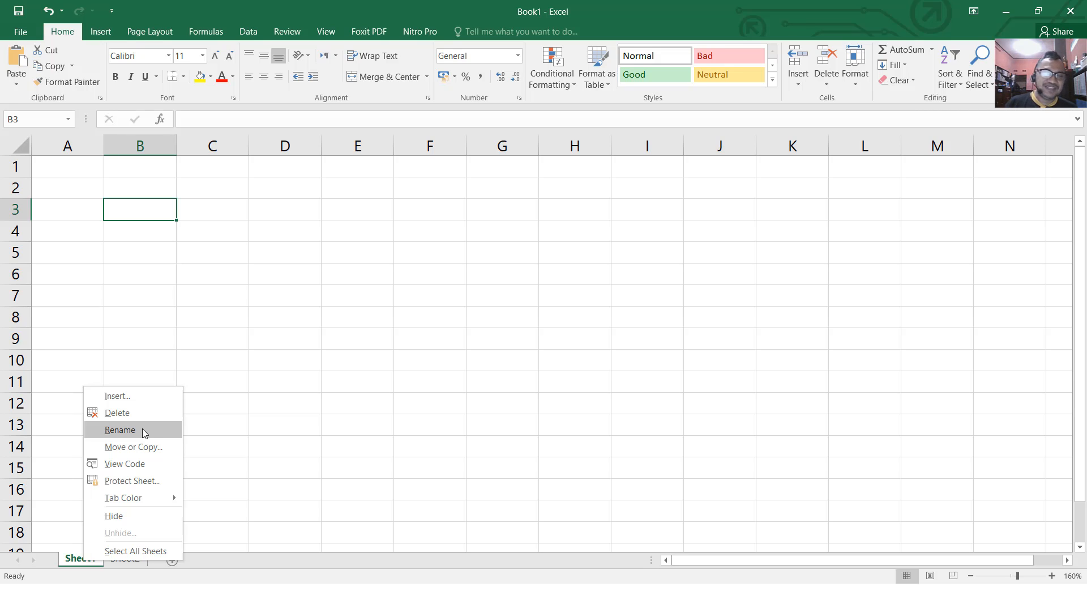
pyautogui.click(120, 430)
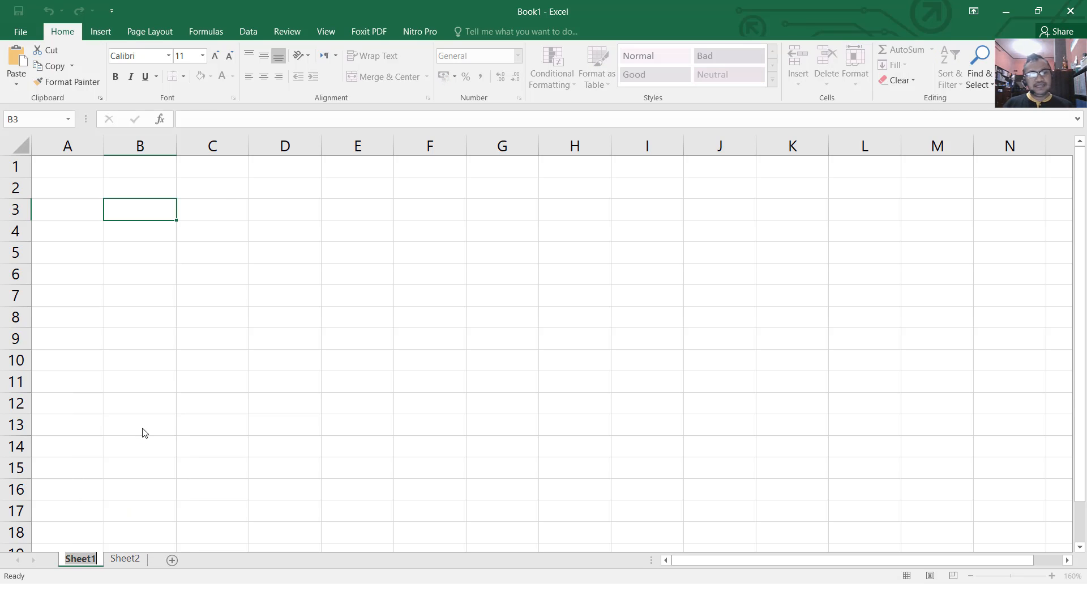
pyautogui.write('Sl')
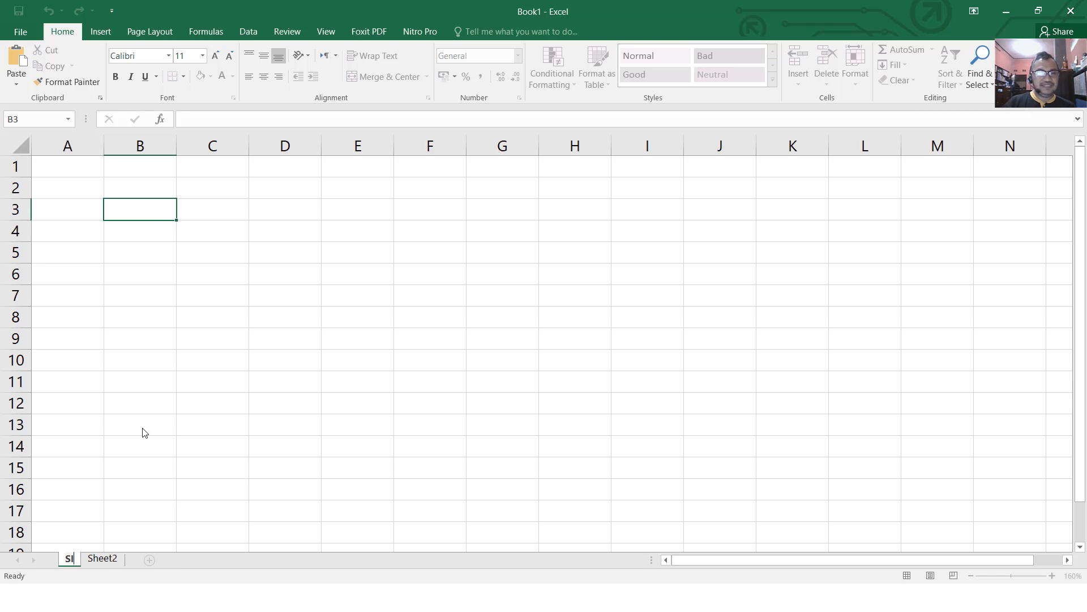
pyautogui.click(142, 431)
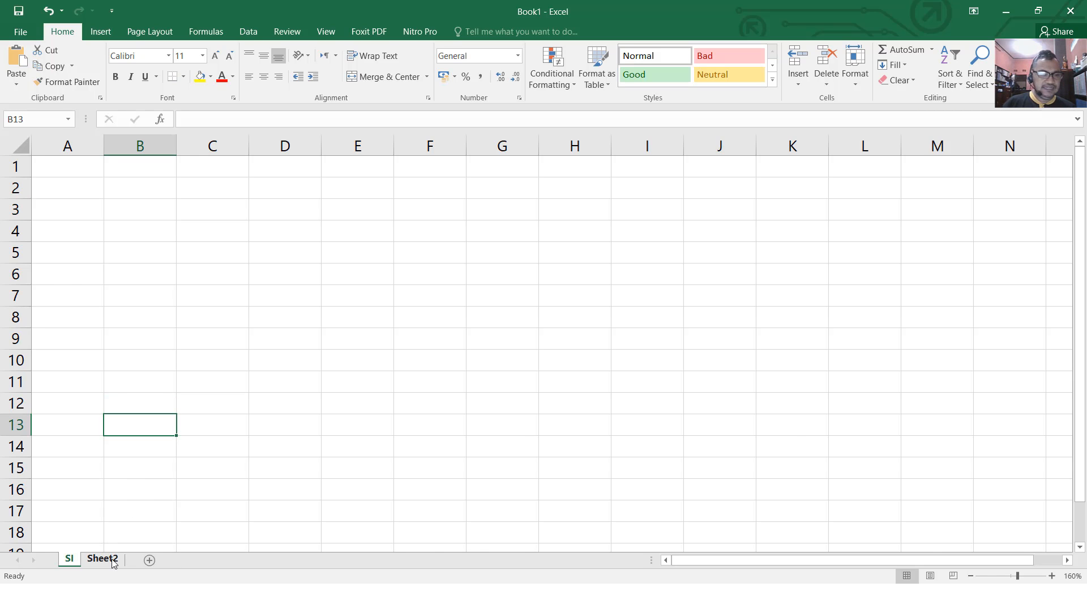
# Step: Rename the worksheet Sheet2 as IMK and return to the SI sheet
pyautogui.rightClick(113, 561)
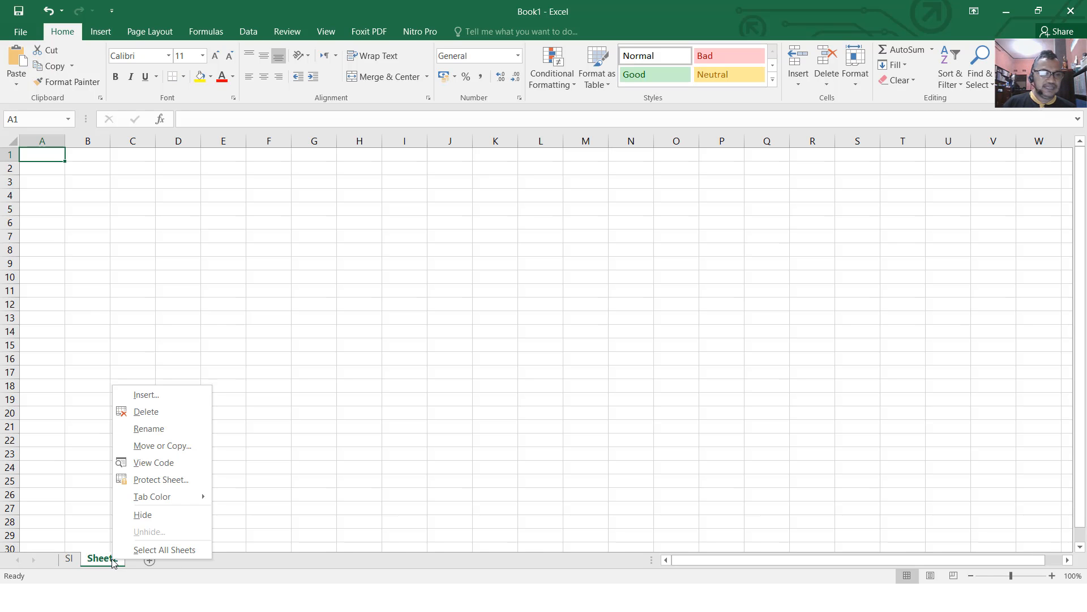
pyautogui.click(173, 429)
pyautogui.write('IMK')
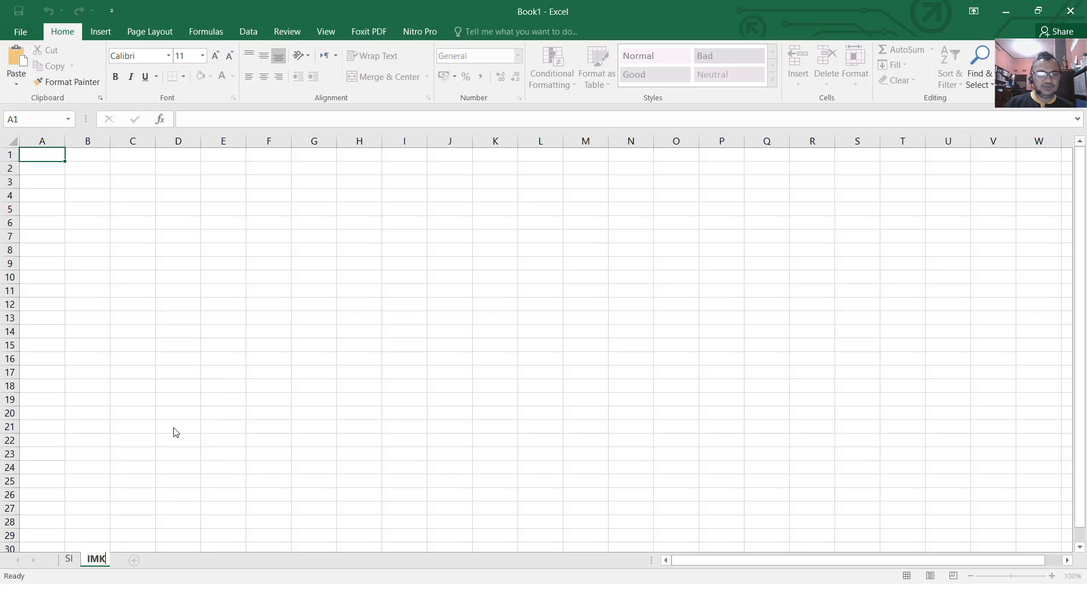
pyautogui.click(69, 558)
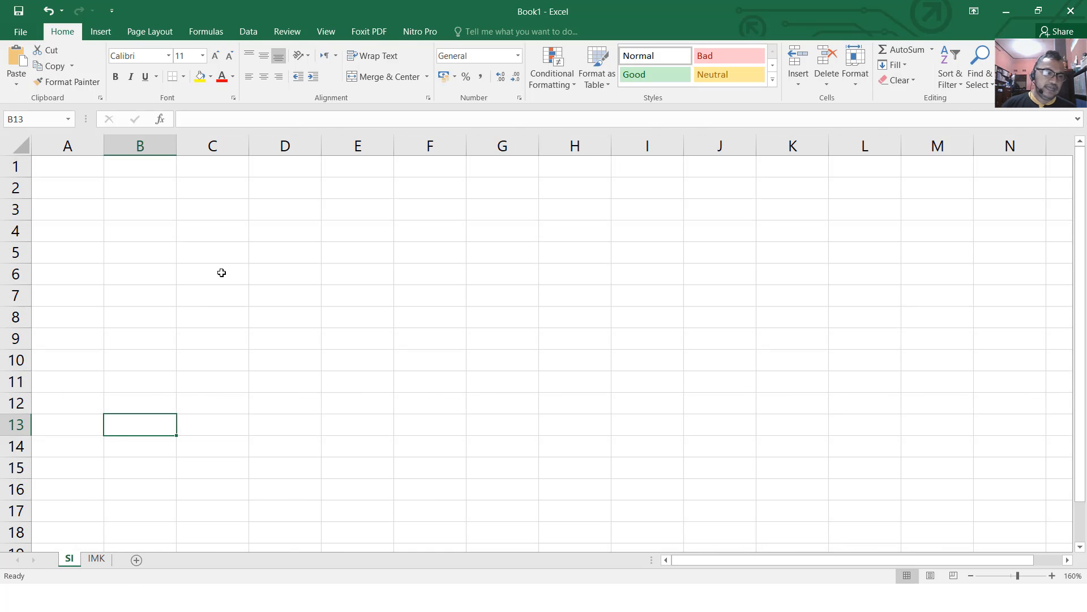
# Step: Enter the title "DAFTAR NILAI MATAKULIAH SISTEM INFORMASI" in cell A1 of the SI sheet
pyautogui.click(94, 168)
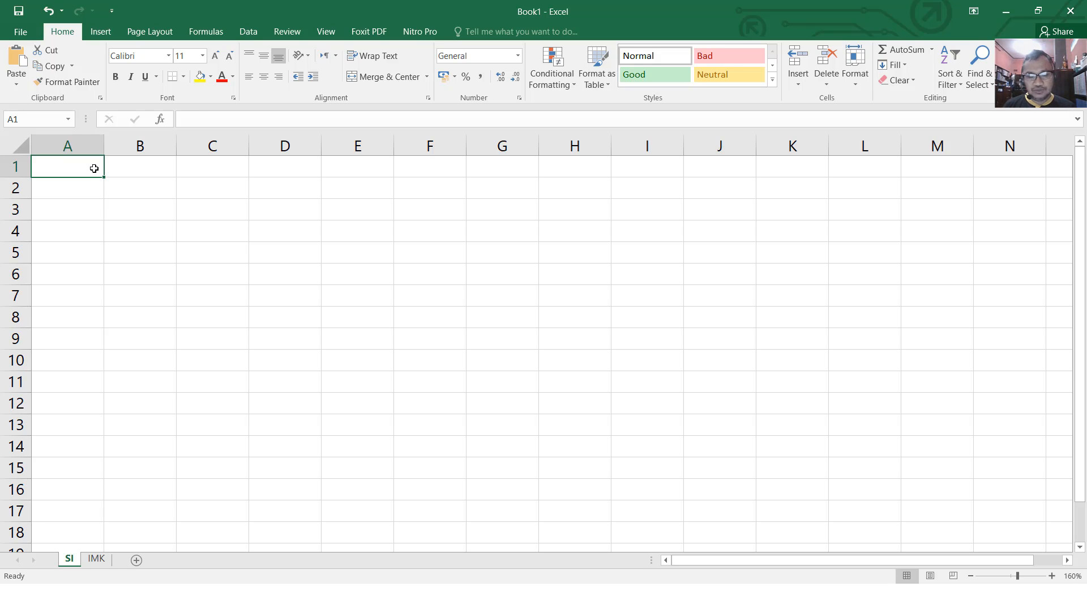
pyautogui.write('DA')
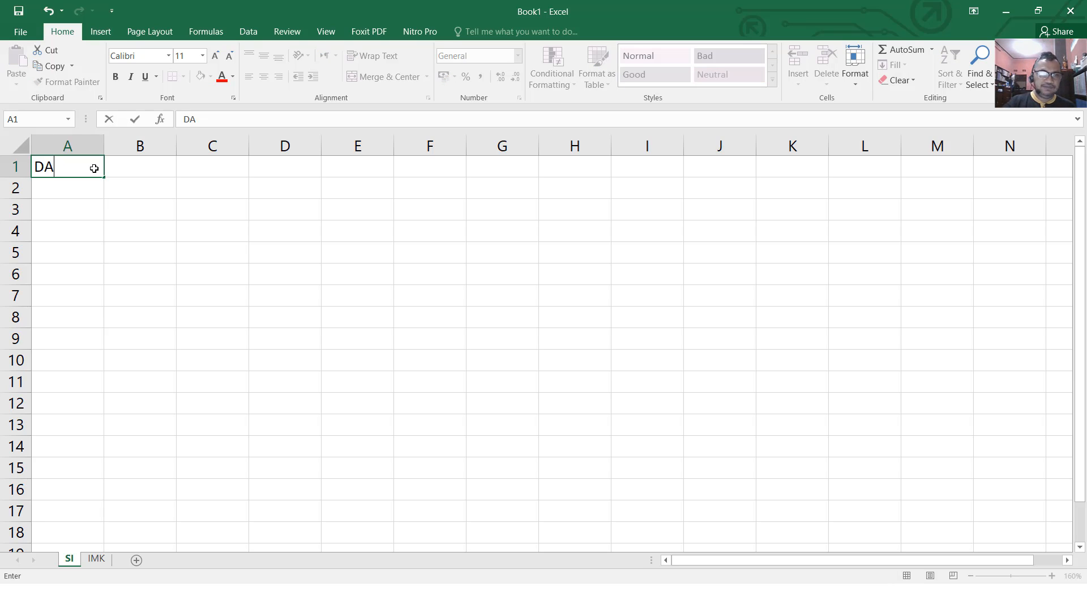
pyautogui.write('FTA')
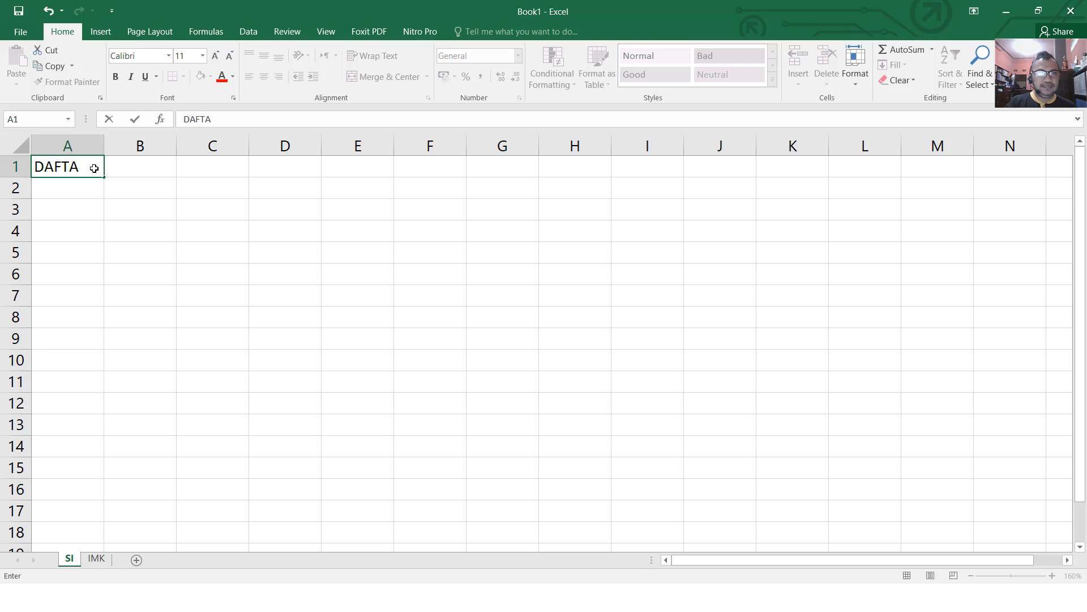
pyautogui.write('R NI')
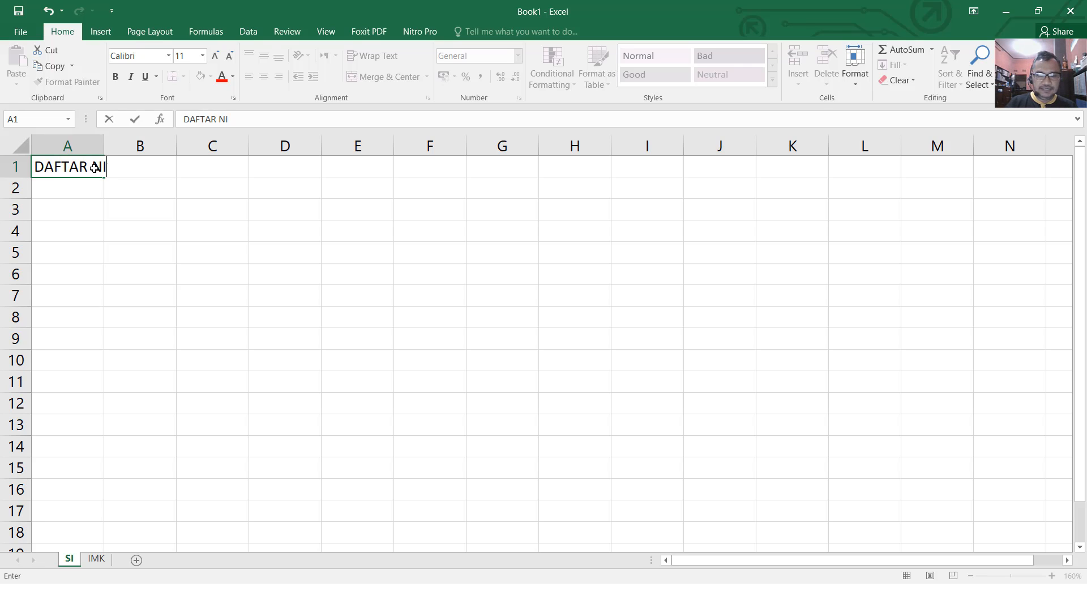
pyautogui.write('LAI M')
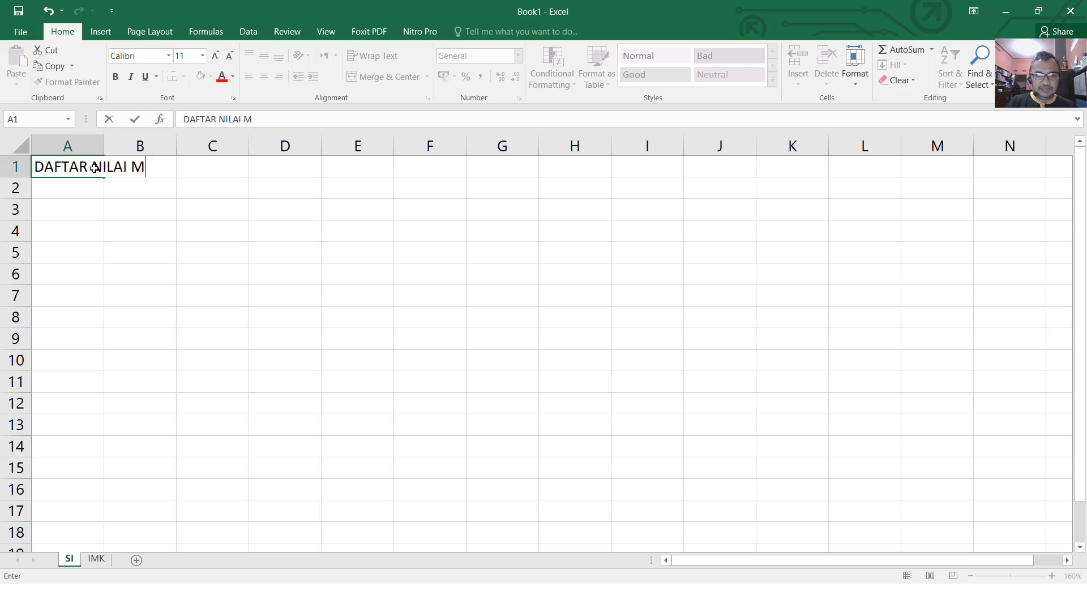
pyautogui.write('ATAKULIAH')
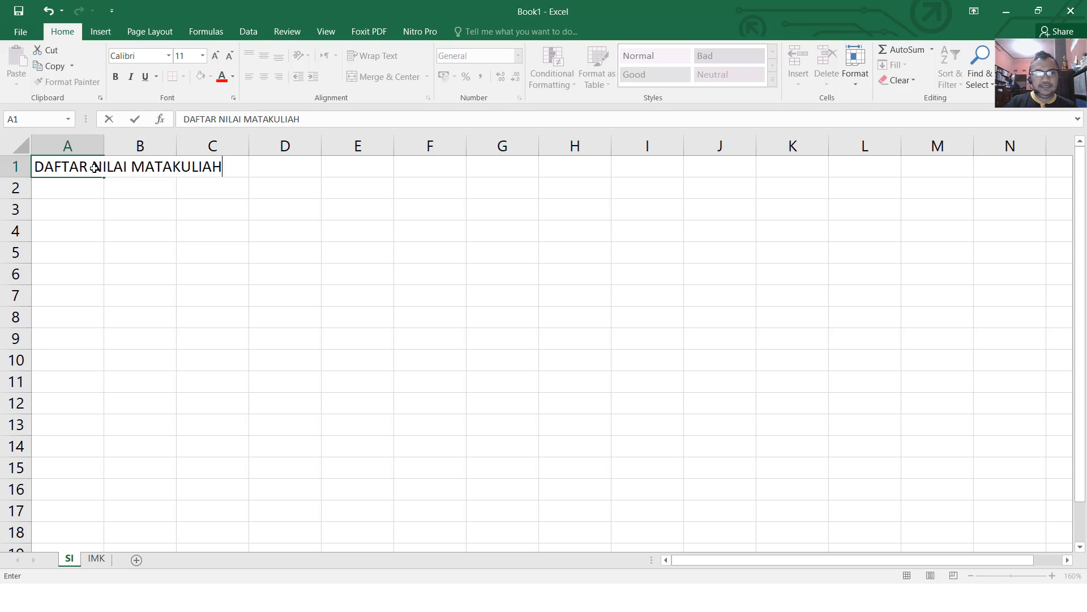
pyautogui.write(' SISTEM')
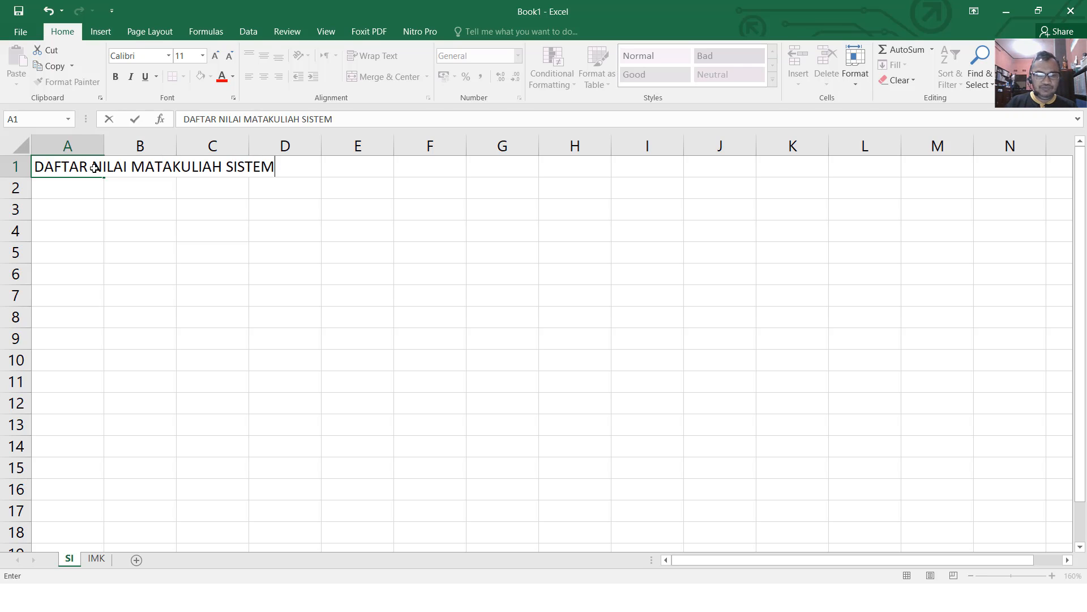
pyautogui.write(' INFORMASI')
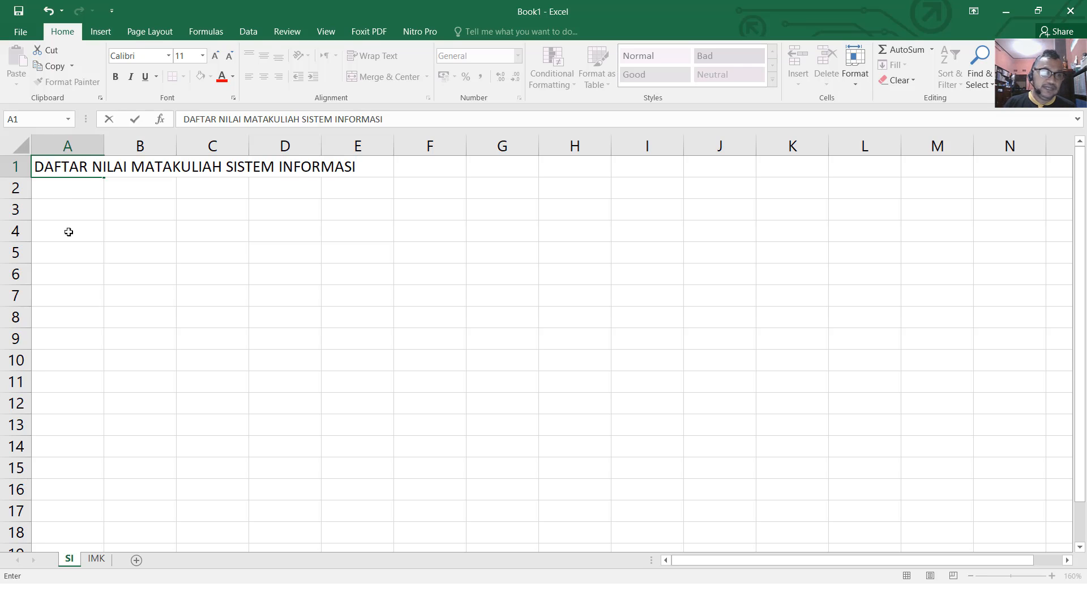
# Step: Enter the section label "Pembobotan" in cell A3
pyautogui.click(99, 212)
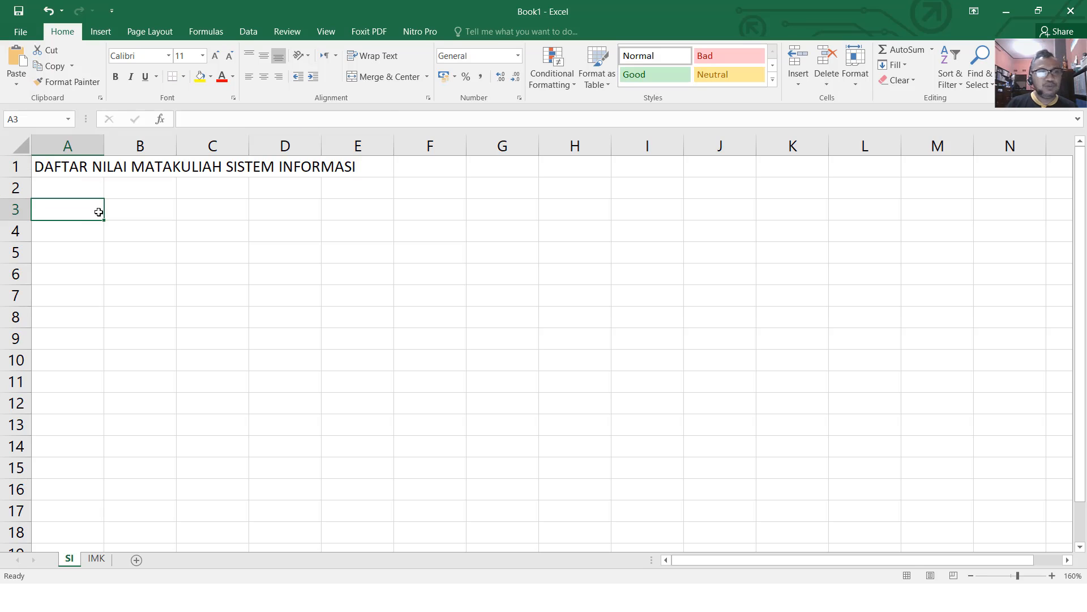
pyautogui.write('P')
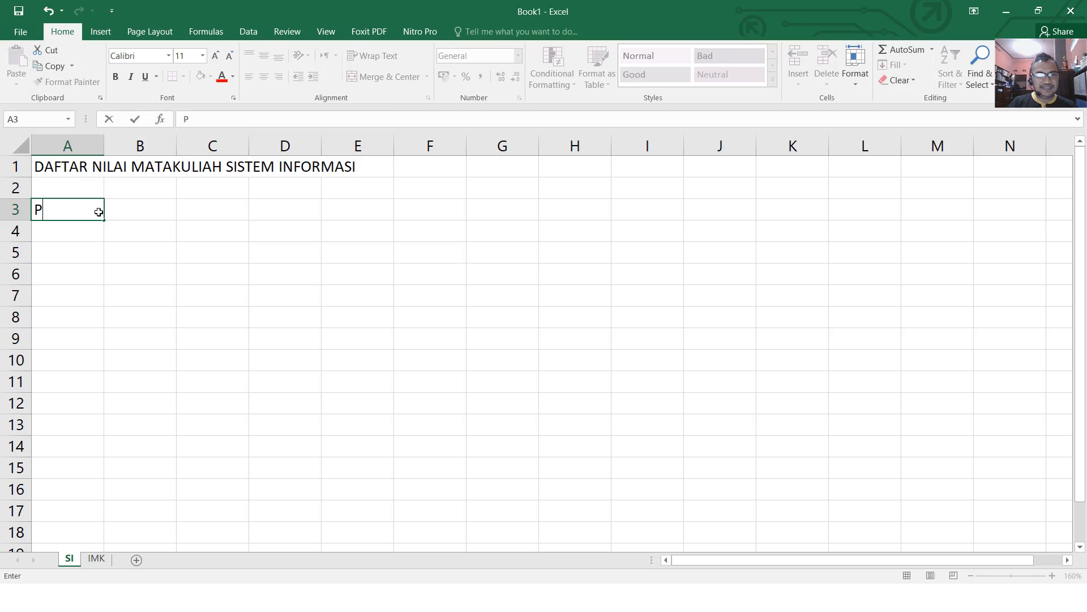
pyautogui.write('embo')
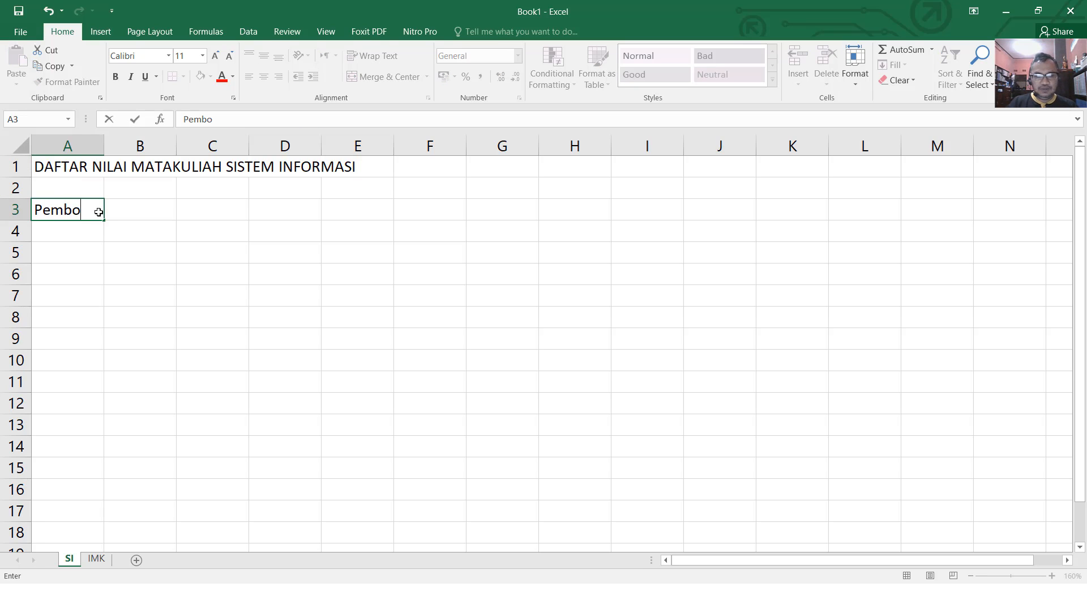
pyautogui.write('bota')
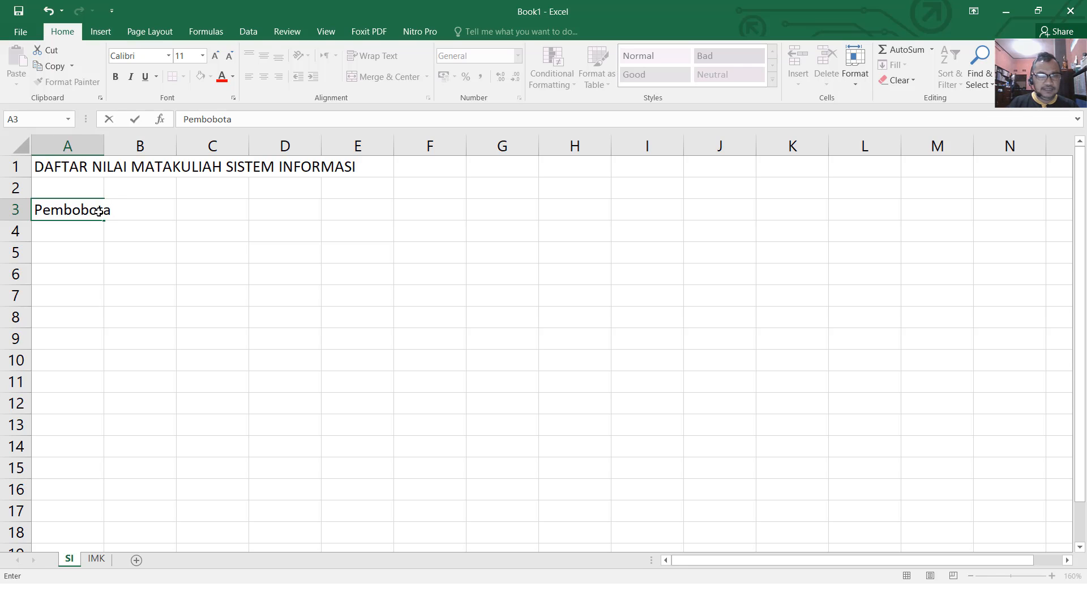
pyautogui.write('n')
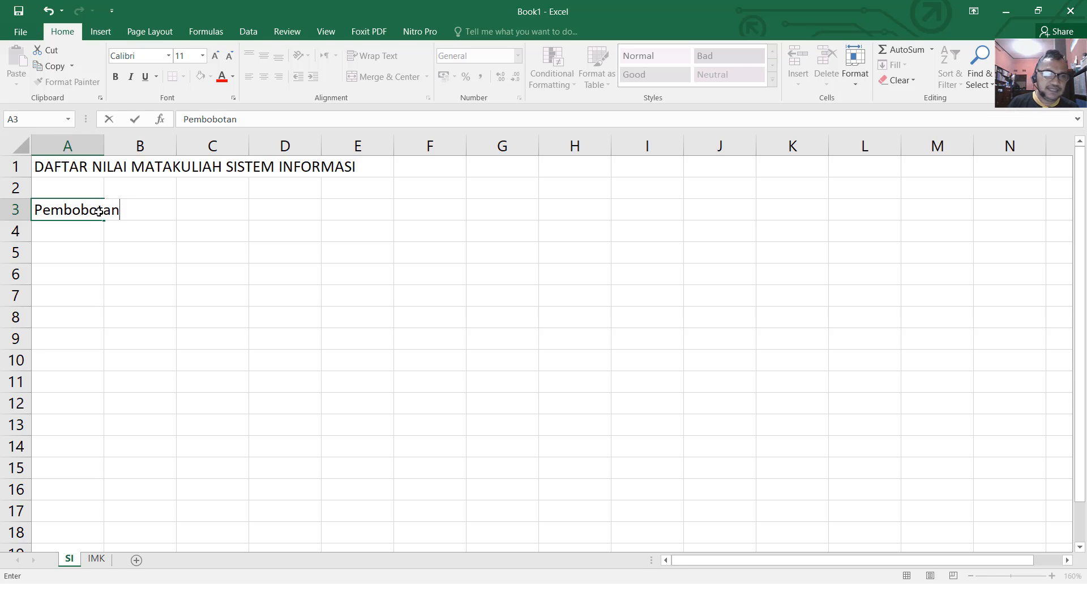
pyautogui.press('Return')
# Step: List the grading components Hadir, Tugas, Quis and UAS in cells B4 to B7
pyautogui.press('Right')
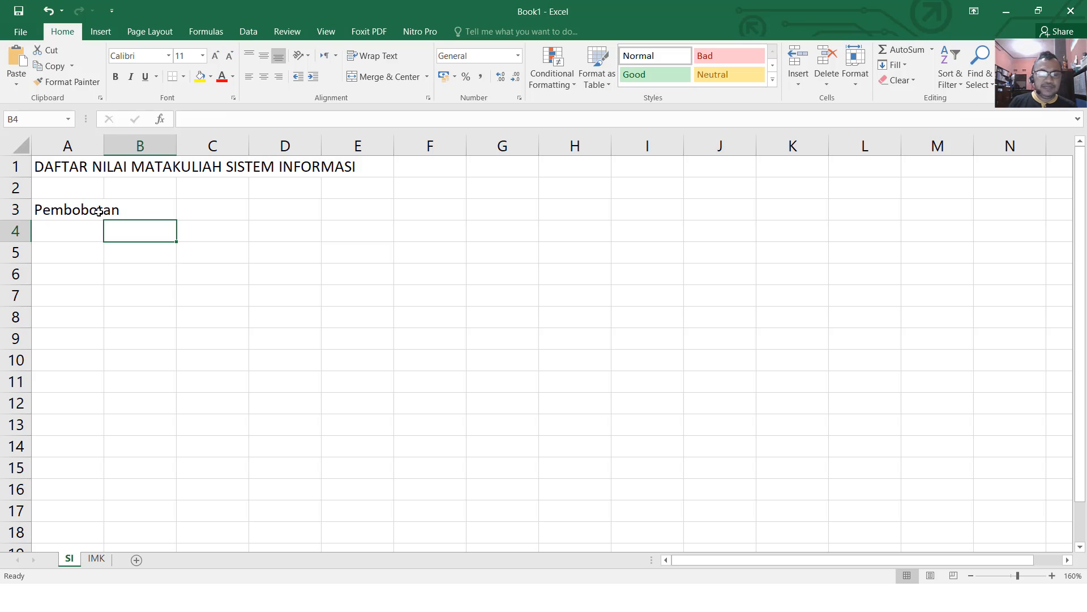
pyautogui.write('Hadir')
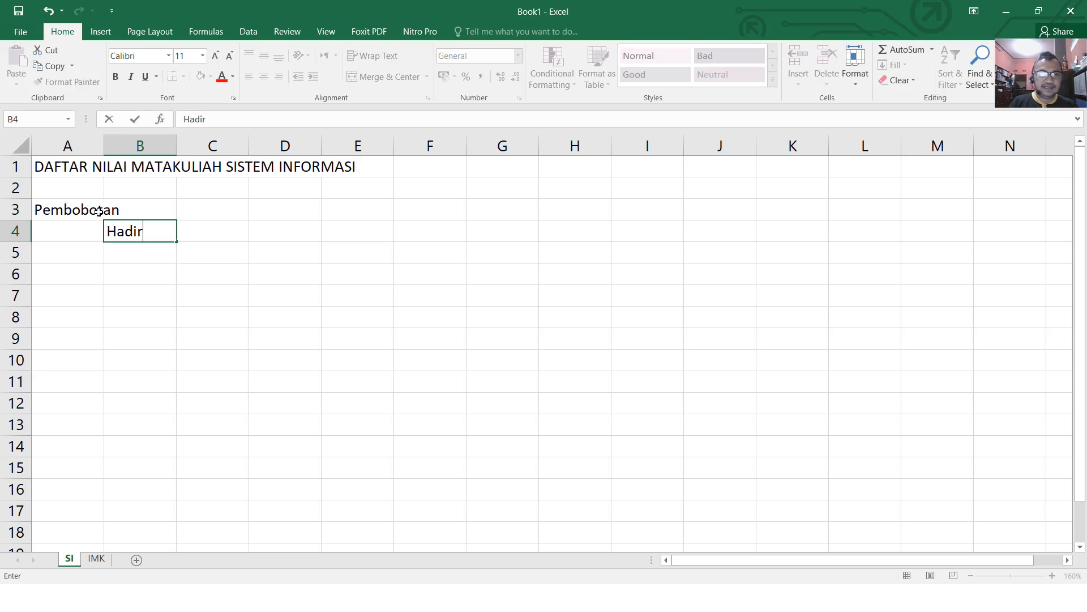
pyautogui.press('Return')
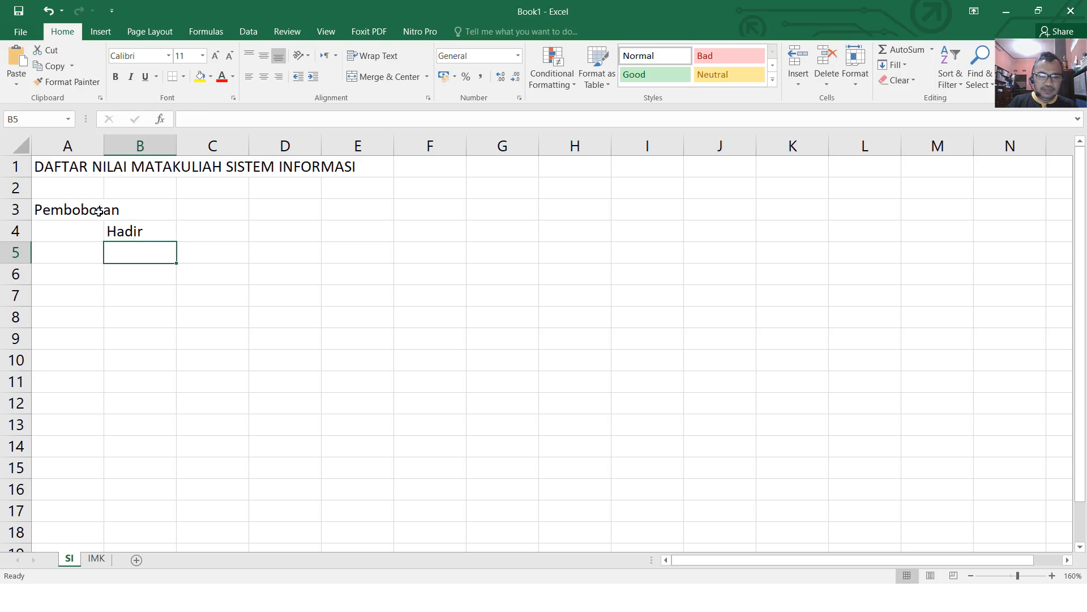
pyautogui.write('Tugas')
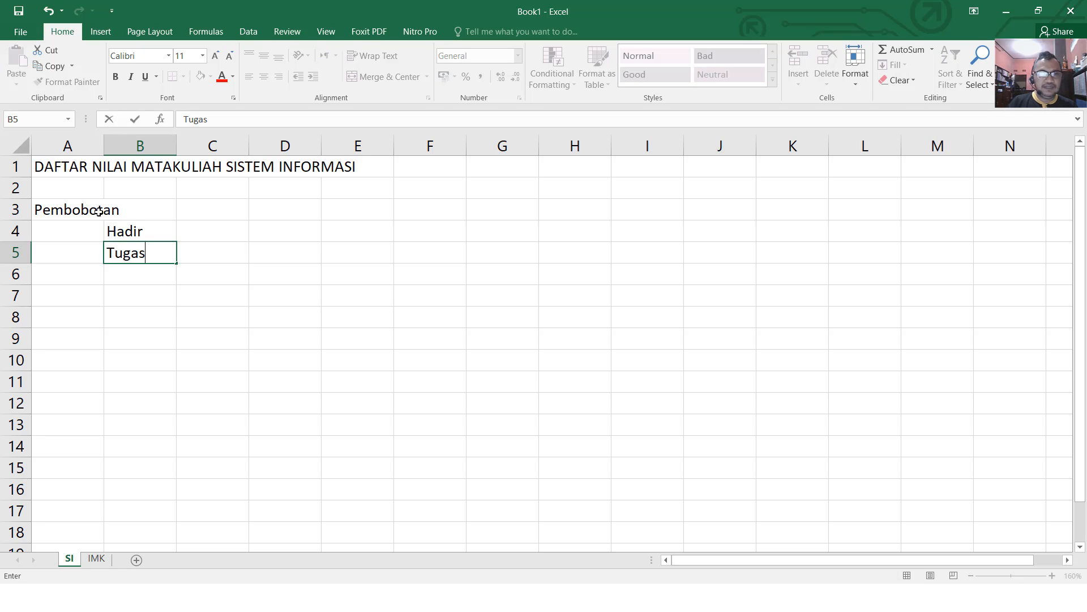
pyautogui.press('Return')
pyautogui.write('Quis')
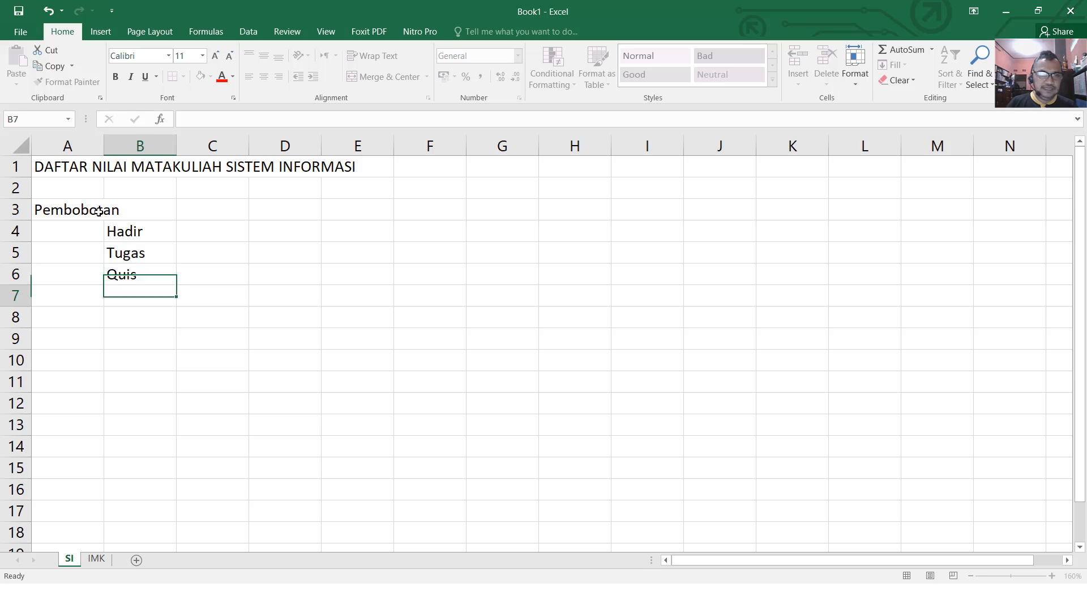
pyautogui.press('Return')
pyautogui.write('U')
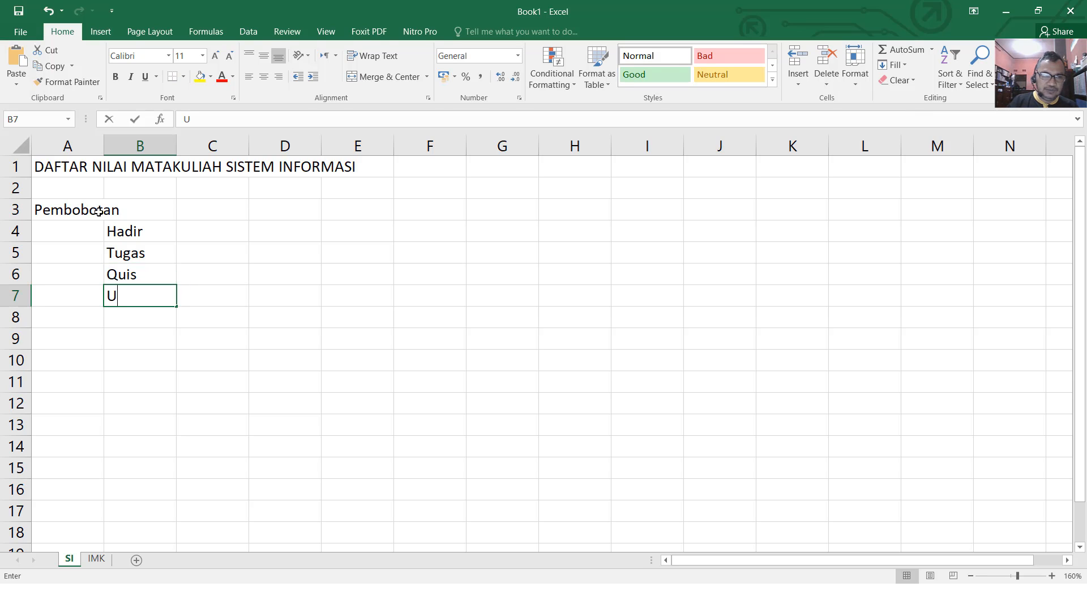
pyautogui.write('AS')
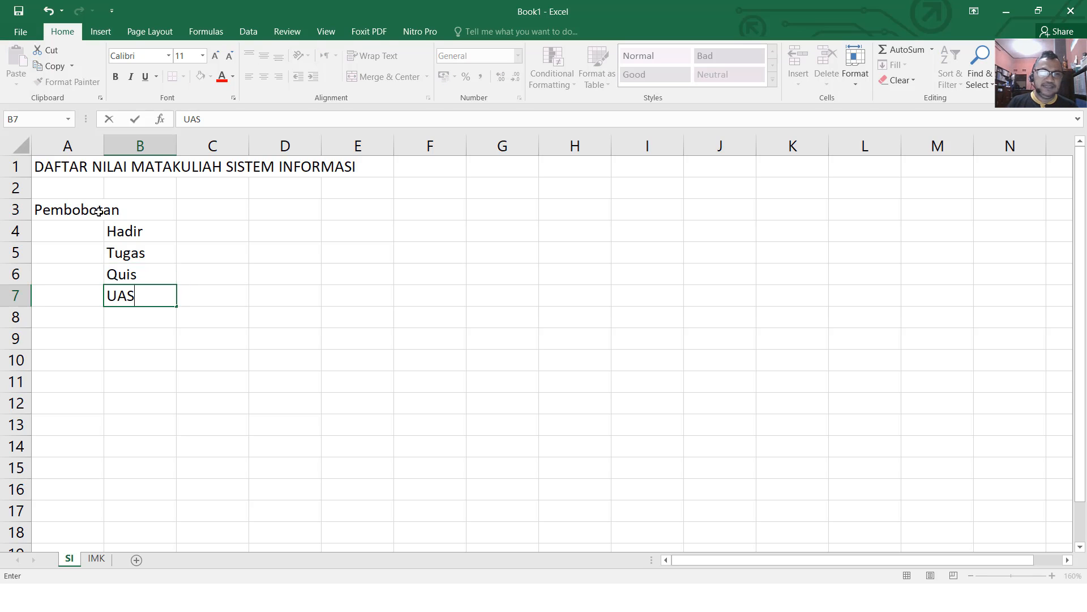
pyautogui.press('Tab')
# Step: Enter the component weights in C4 to C7: 20% for Hadir, 30% for Tugas, 30% for Quis and 20% for UAS
pyautogui.press('Up')
pyautogui.press('Up')
pyautogui.press('Up')
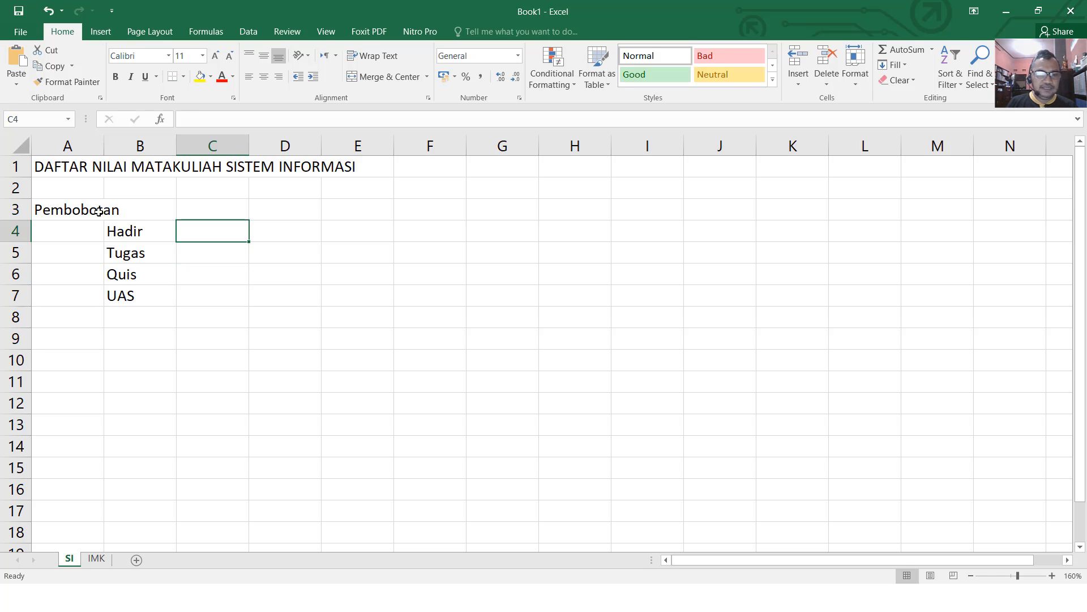
pyautogui.write('2')
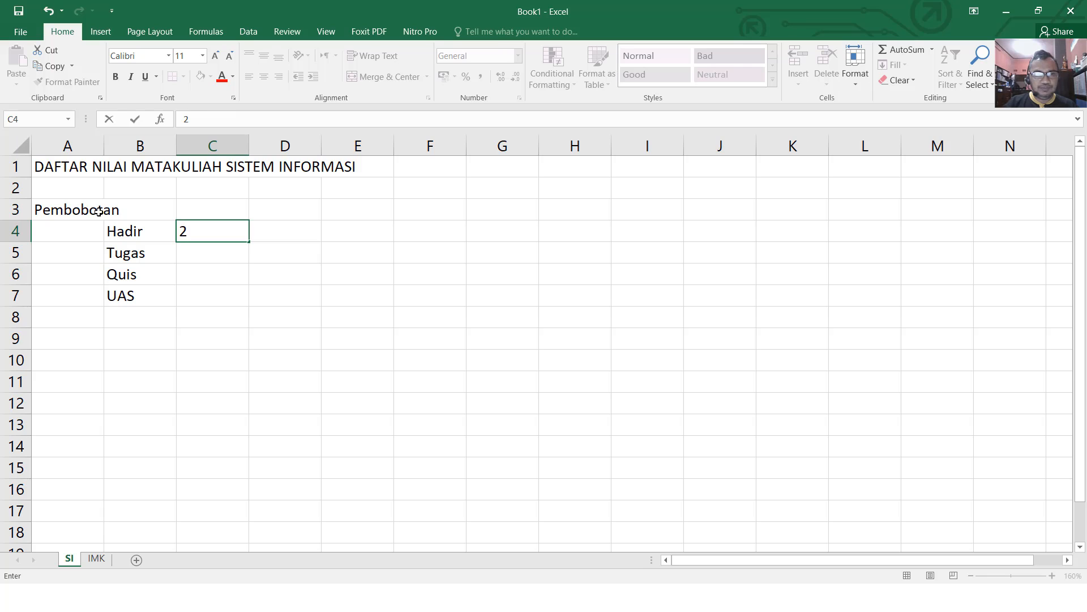
pyautogui.write('0%')
pyautogui.press('Return')
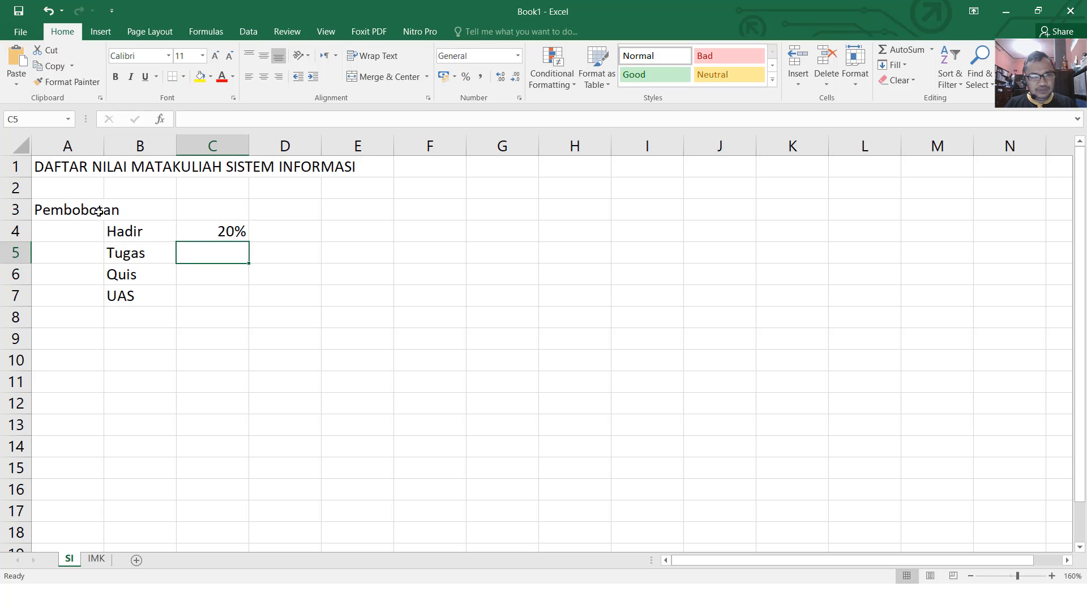
pyautogui.write('30')
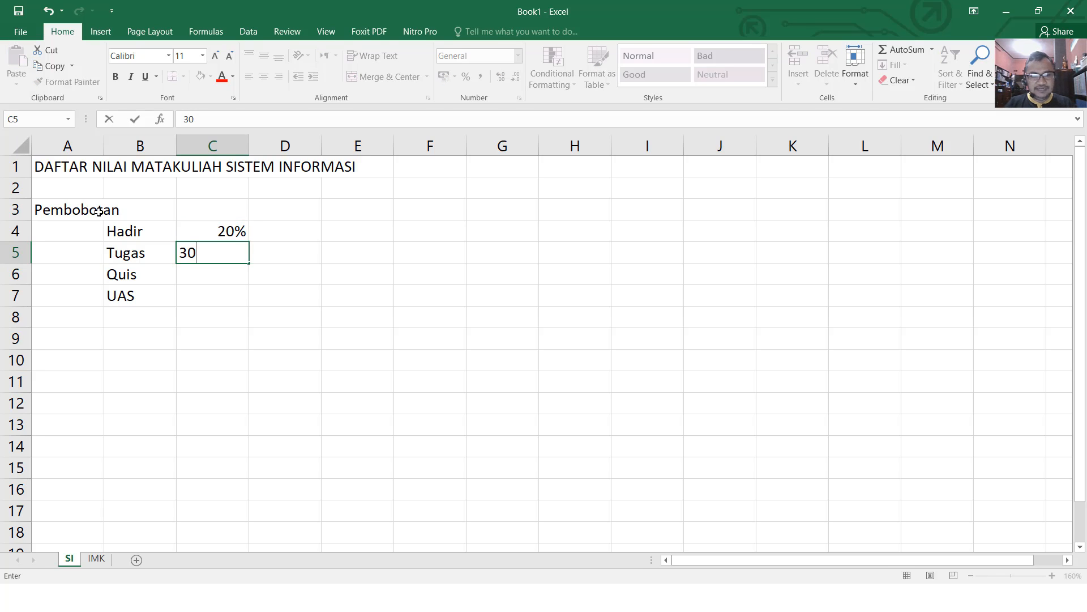
pyautogui.write('%')
pyautogui.press('Return')
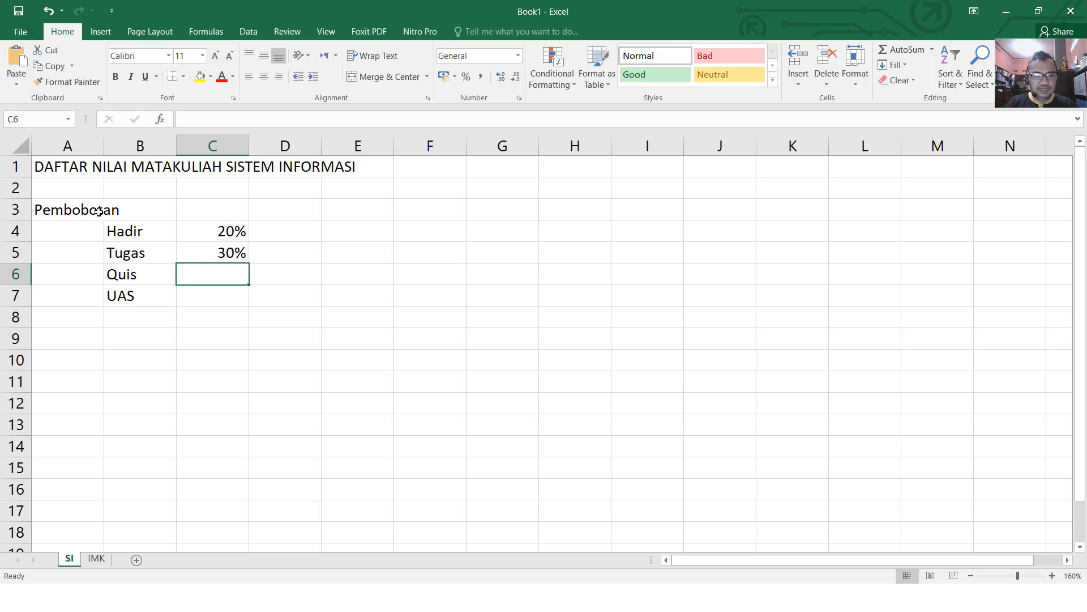
pyautogui.write('30')
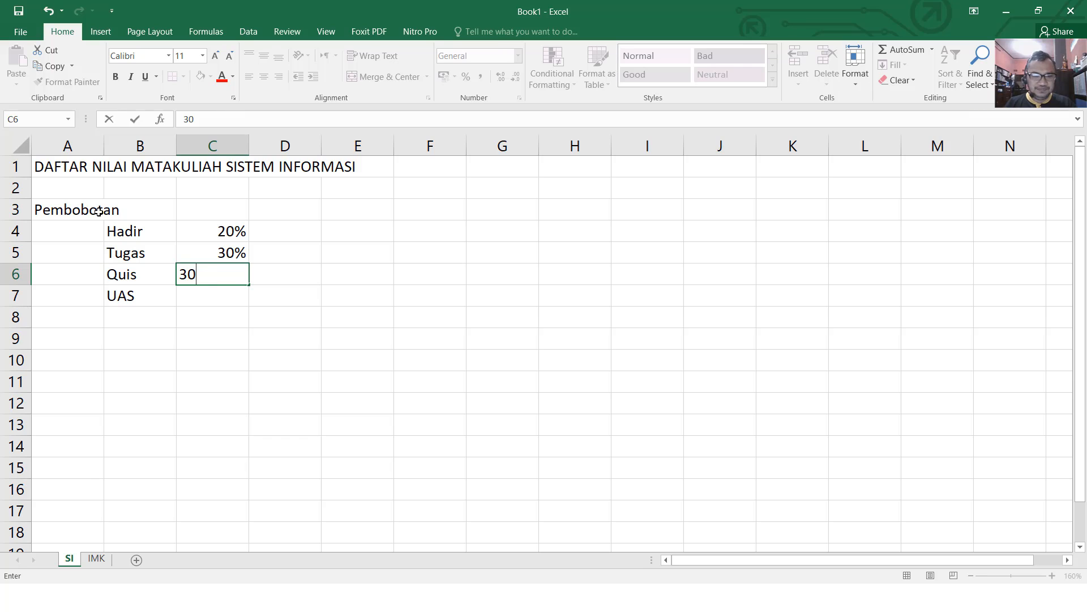
pyautogui.write('%')
pyautogui.press('Return')
pyautogui.write('2')
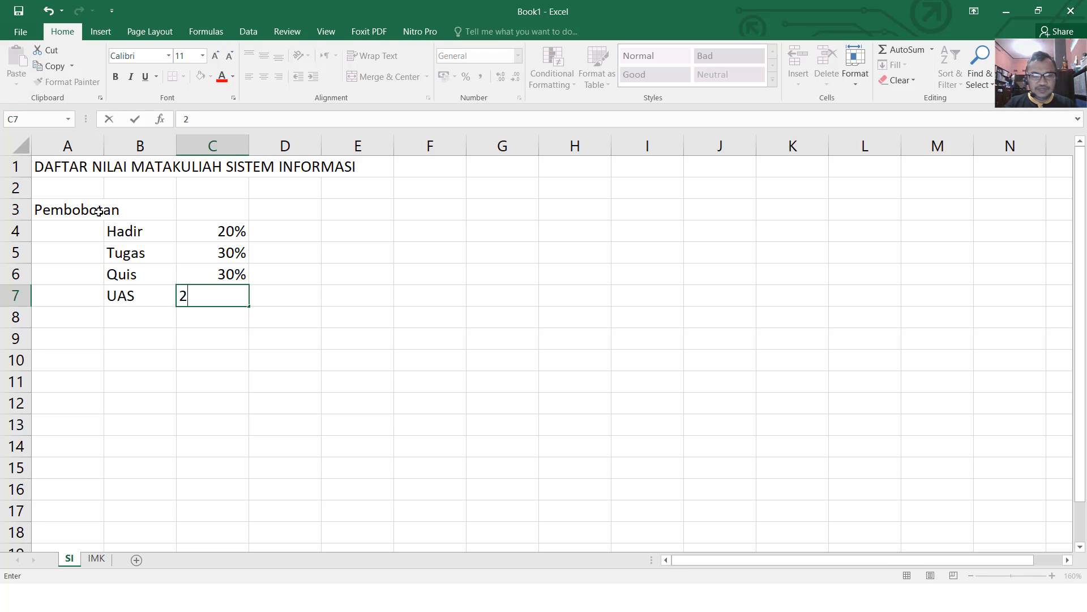
pyautogui.write('0%')
pyautogui.press('Return')
# Step: Enter the label "Total" in cell B8 beneath the grading components
pyautogui.press('Left')
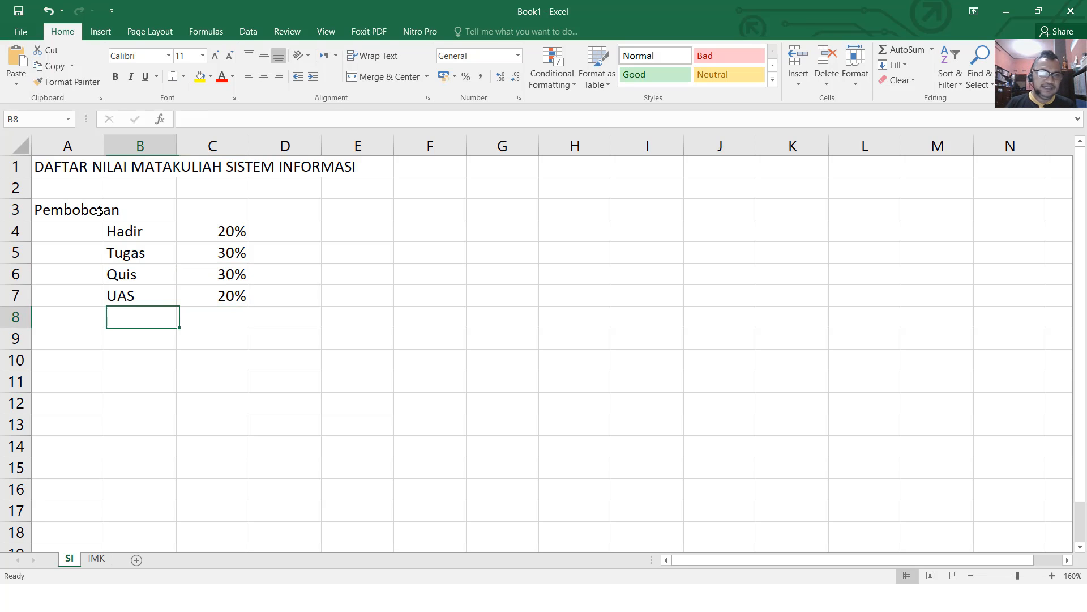
pyautogui.write('Tot')
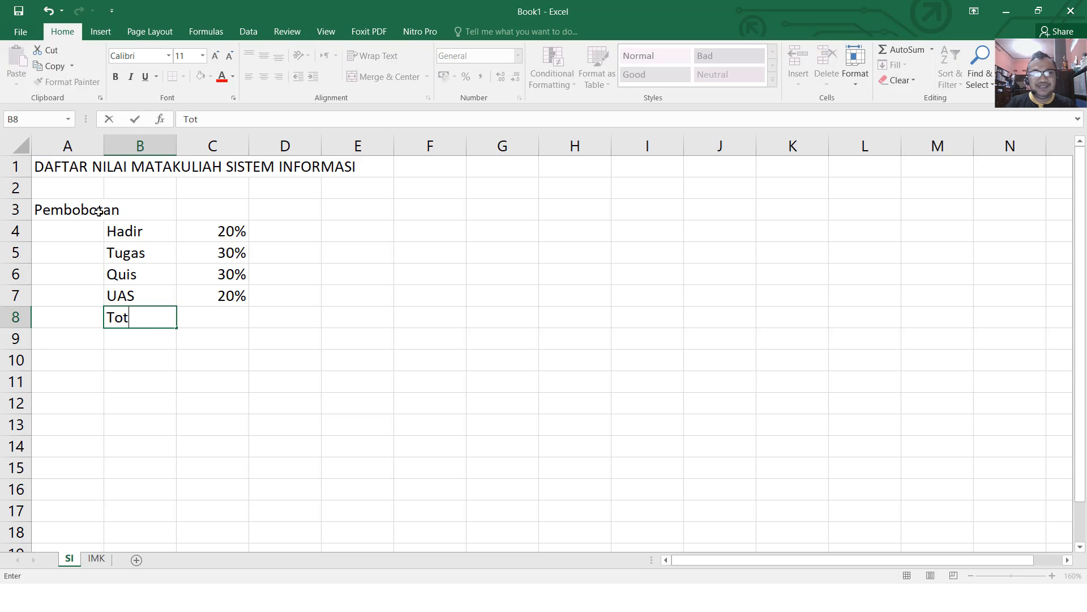
pyautogui.write('al')
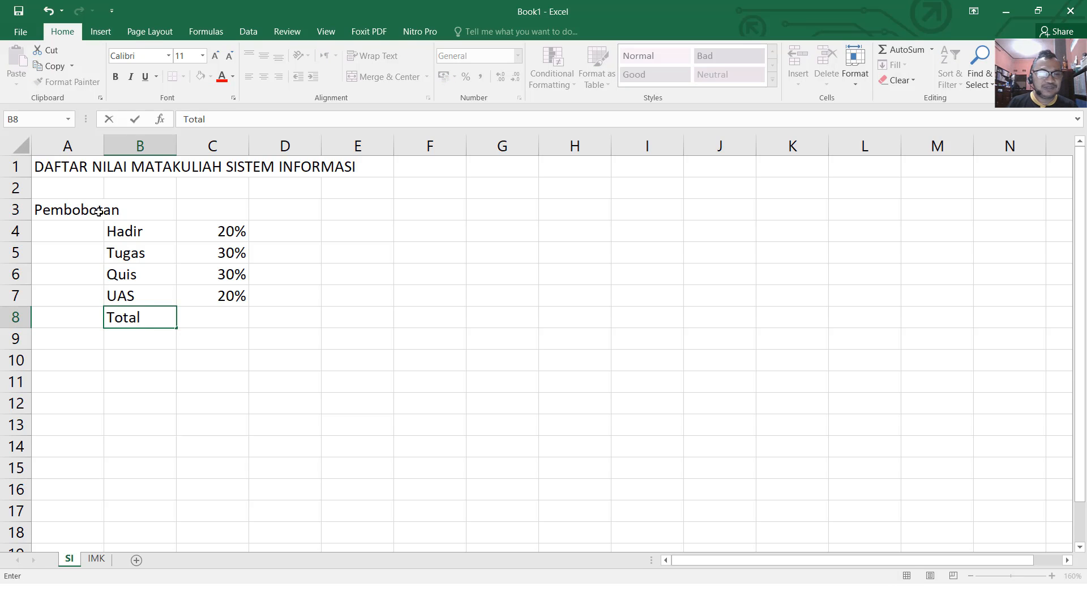
pyautogui.press('Return')
# Step: Total the weights in cell C8 with AutoSum over the range C4:C7
pyautogui.press('Right')
pyautogui.press('Up')
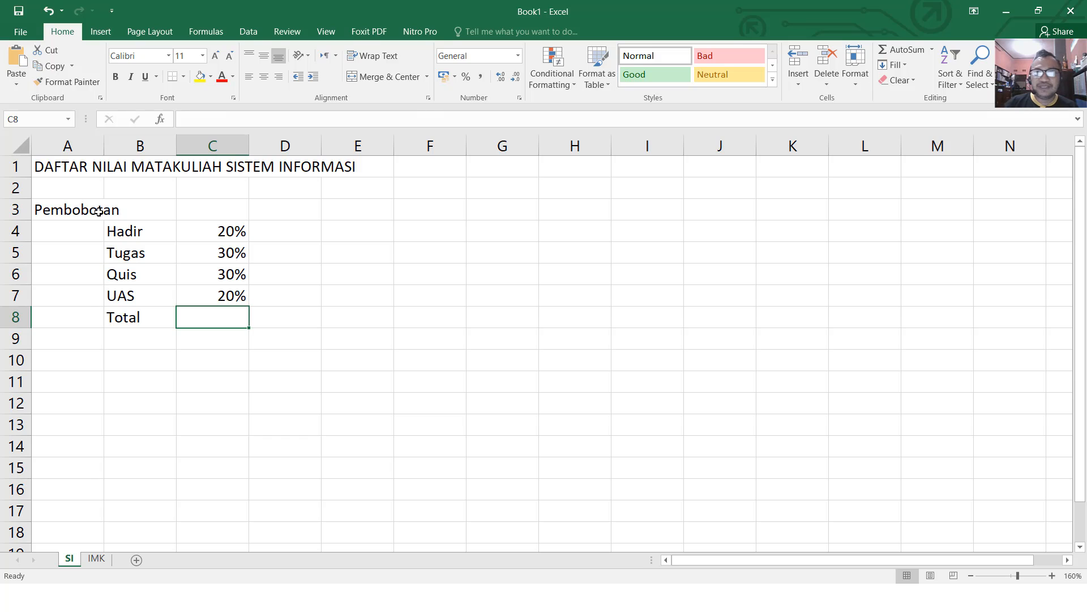
pyautogui.click(909, 50)
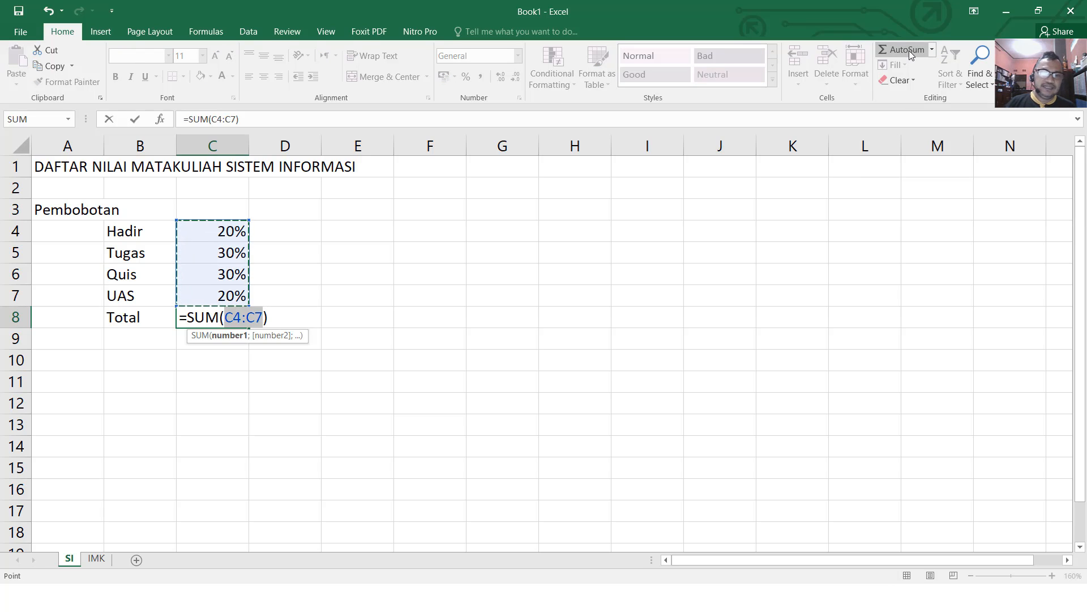
pyautogui.press('Return')
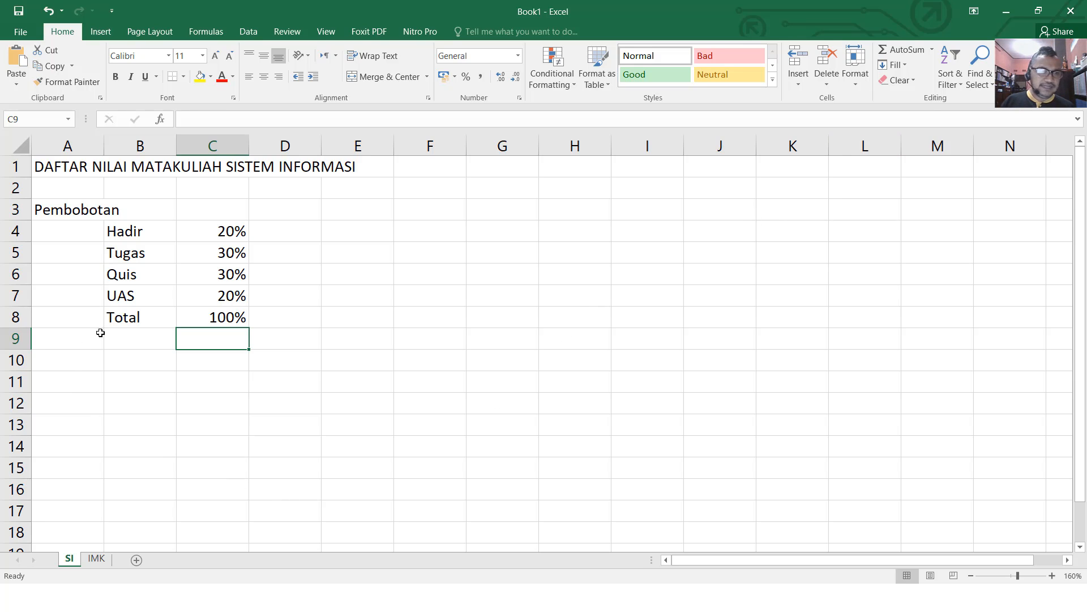
# Step: Make the Total row in cells B8:C8 bold
pyautogui.click(138, 316)
pyautogui.moveTo(138, 316); pyautogui.dragTo(231, 322)
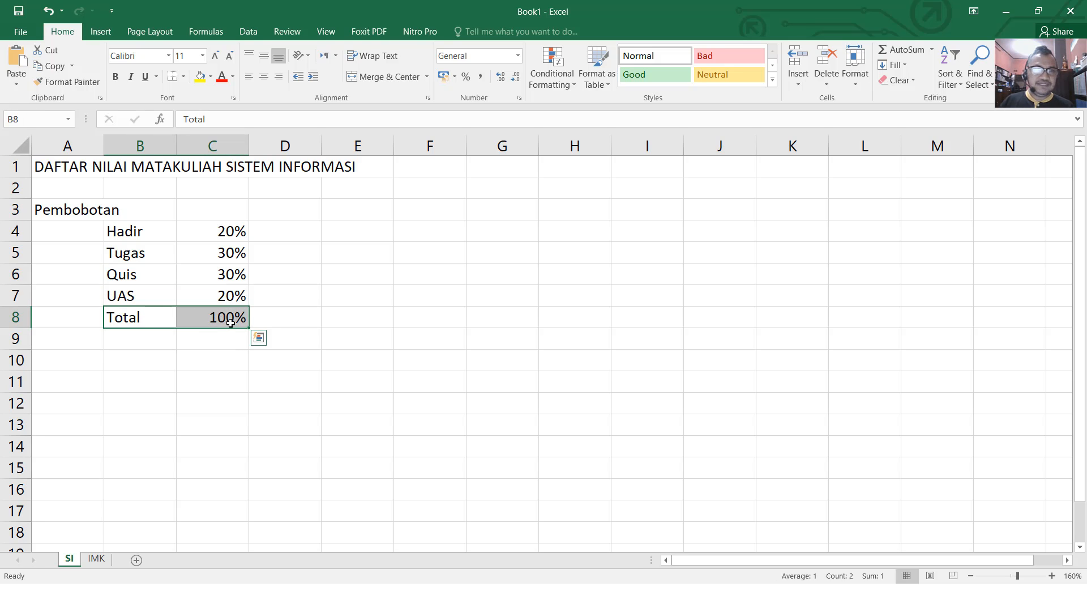
pyautogui.click(115, 76)
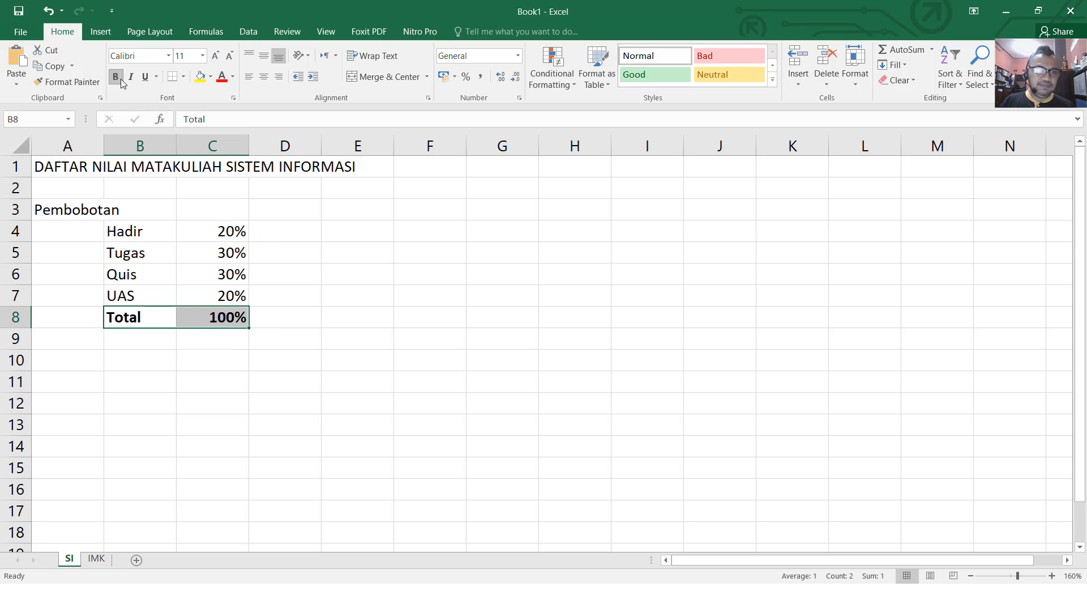
pyautogui.click(357, 295)
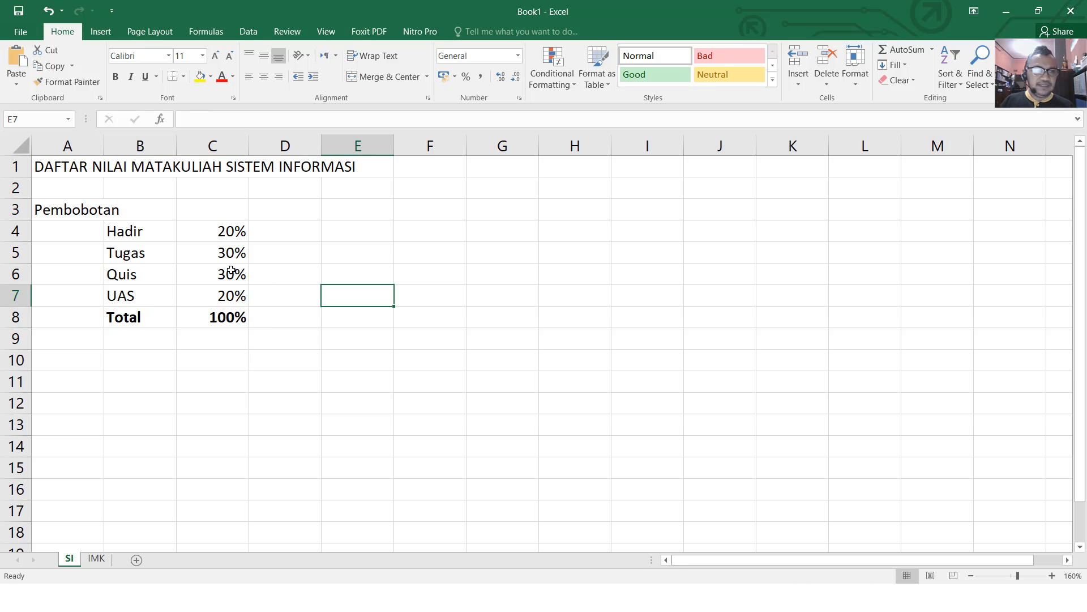
# Step: Enter the label "Jumlah Pertemuan" in cell A9 and move on to cell C9
pyautogui.click(102, 210)
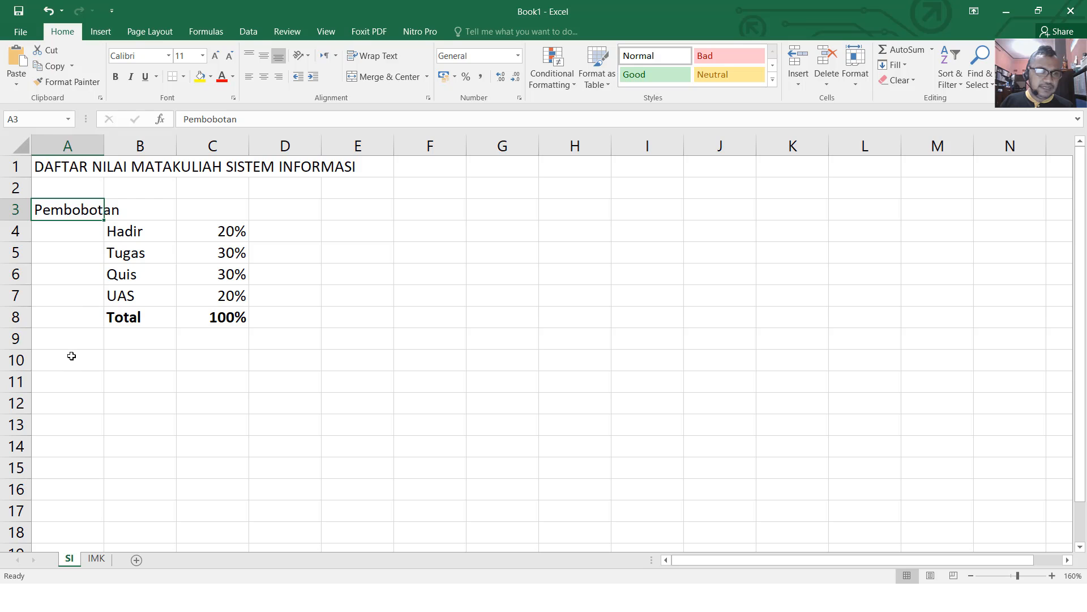
pyautogui.click(84, 336)
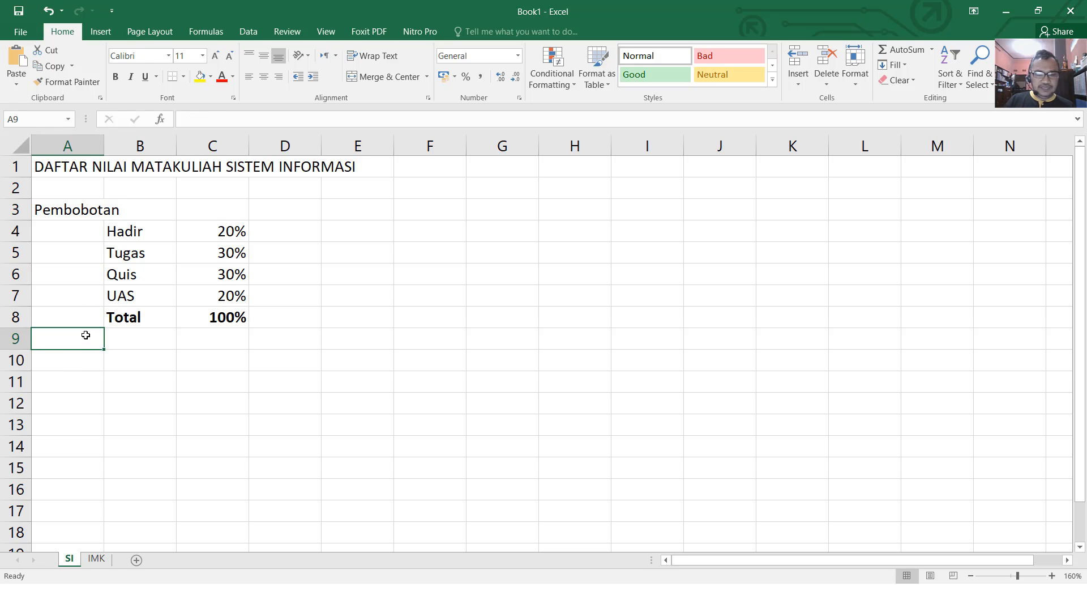
pyautogui.write('Ju')
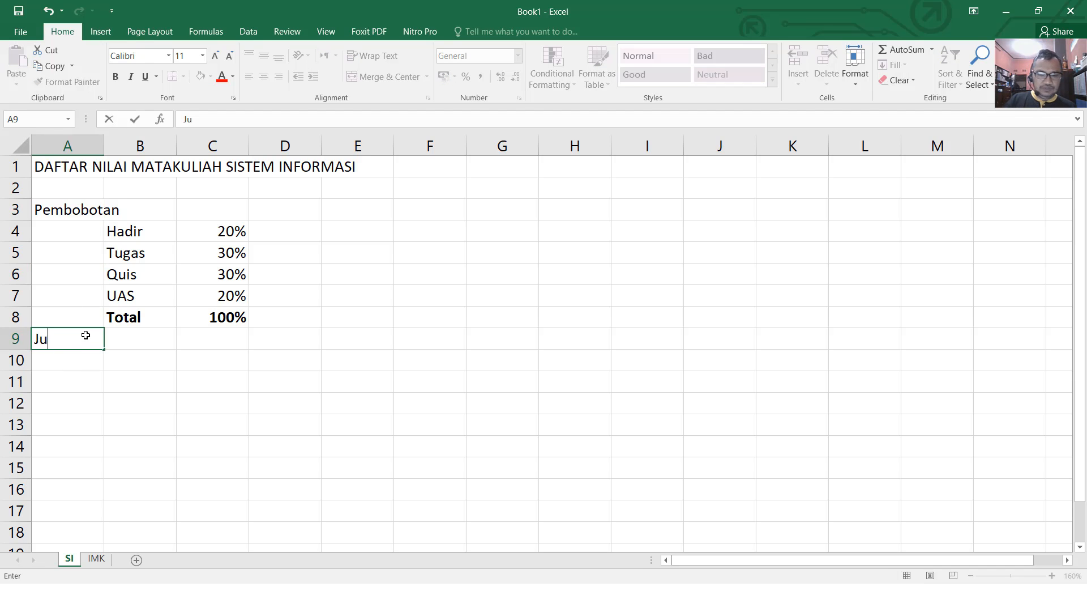
pyautogui.write('mlah')
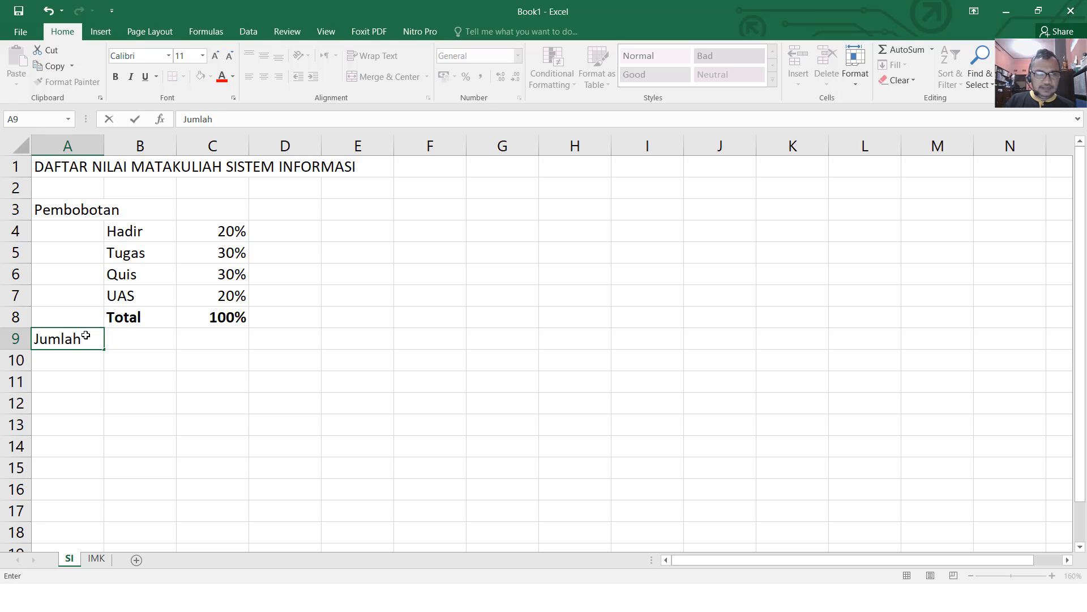
pyautogui.write(' Pe')
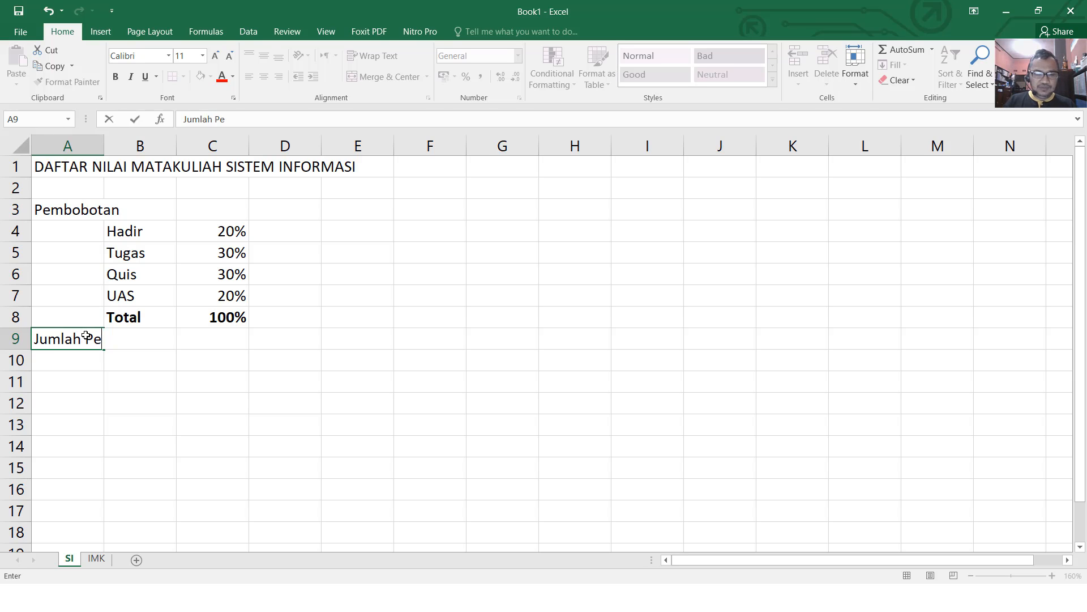
pyautogui.write('rtemua')
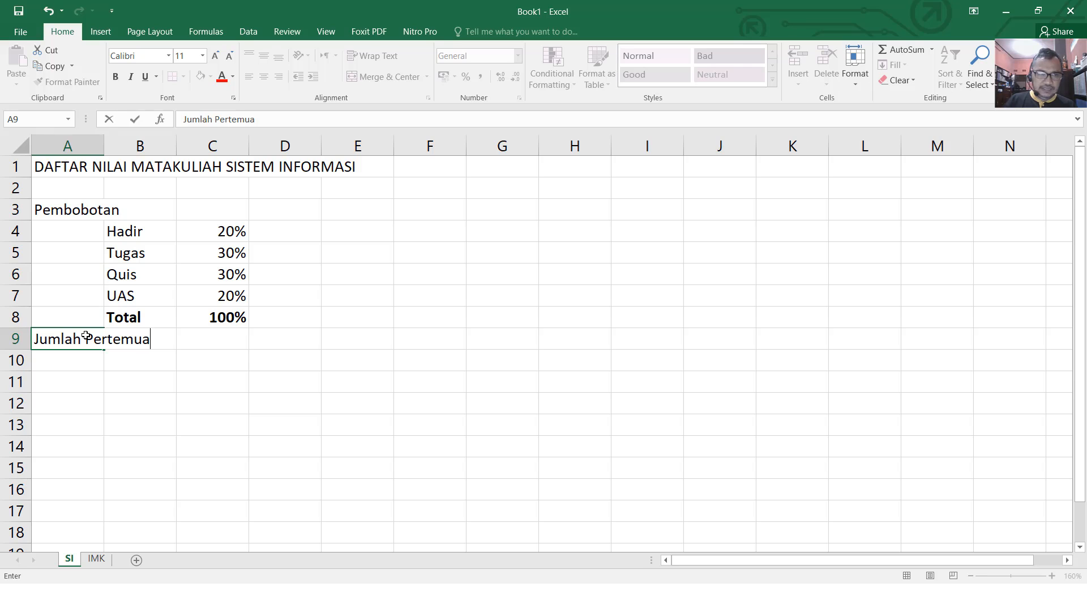
pyautogui.write('n')
pyautogui.press('Tab')
pyautogui.press('Tab')
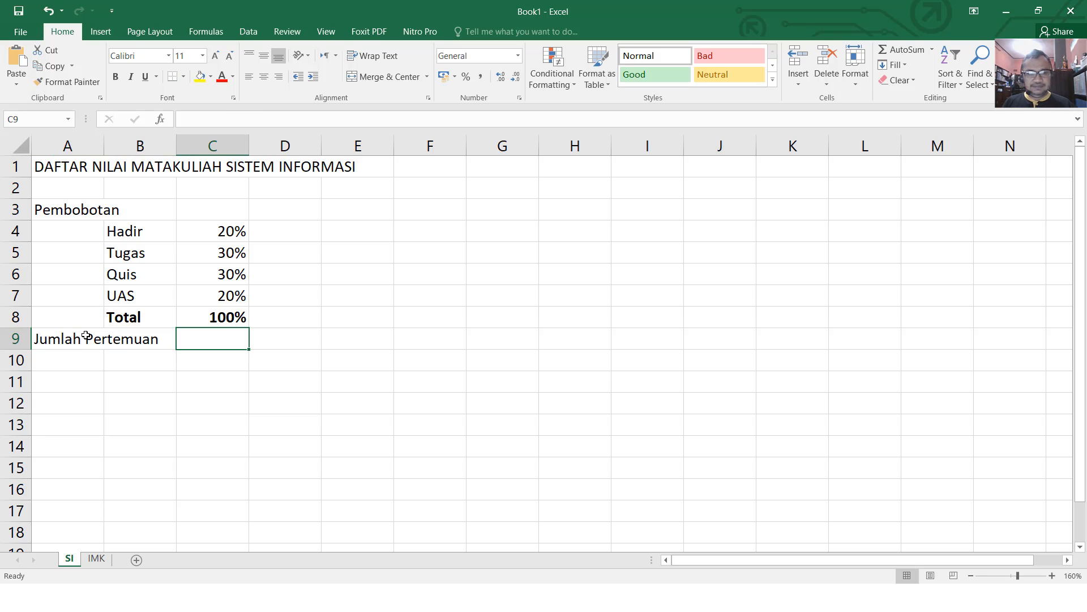
# Step: Enter 14 as the number of meetings in cell C9, formatted as General instead of a percentage
pyautogui.write('14%')
pyautogui.press('Return')
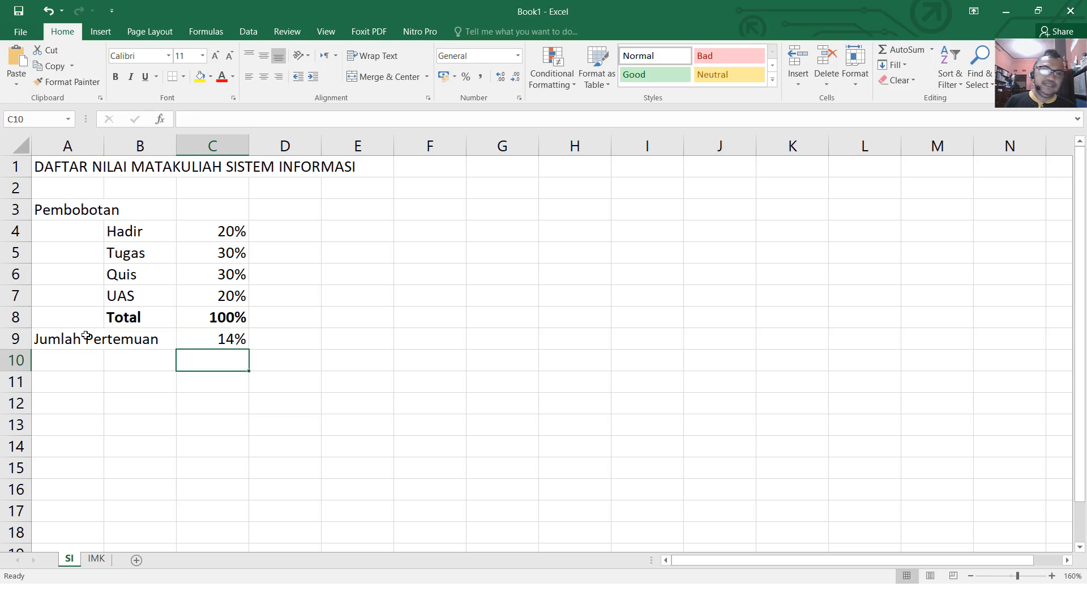
pyautogui.press('Up')
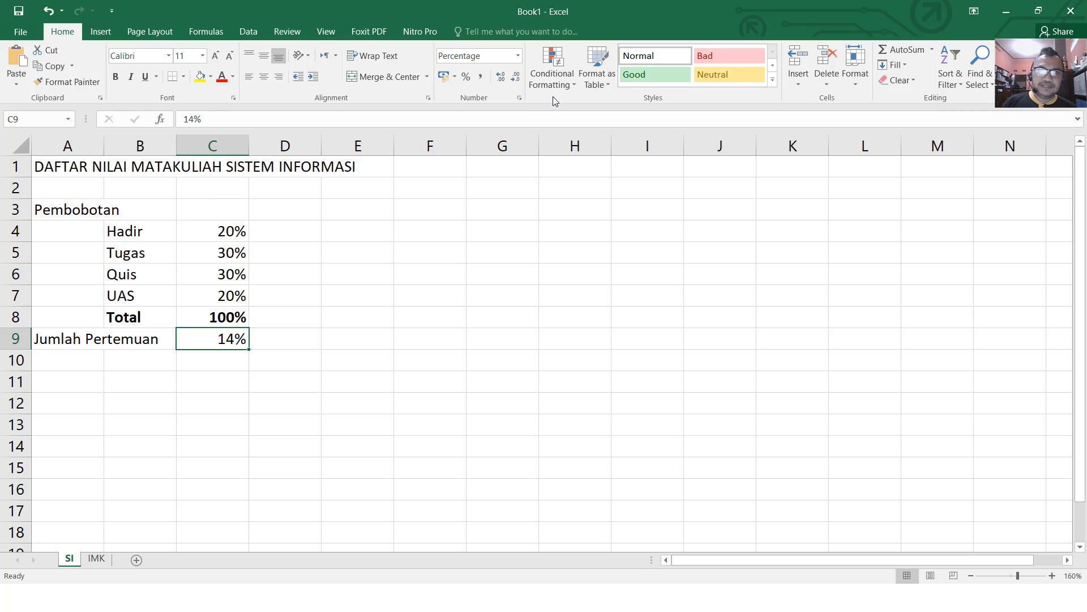
pyautogui.click(519, 56)
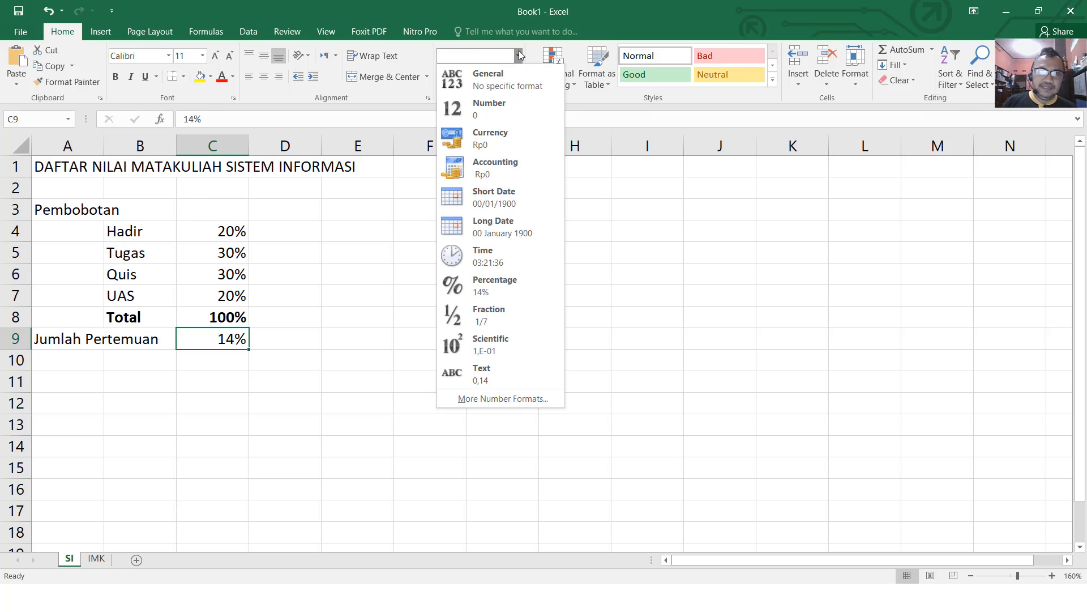
pyautogui.click(513, 80)
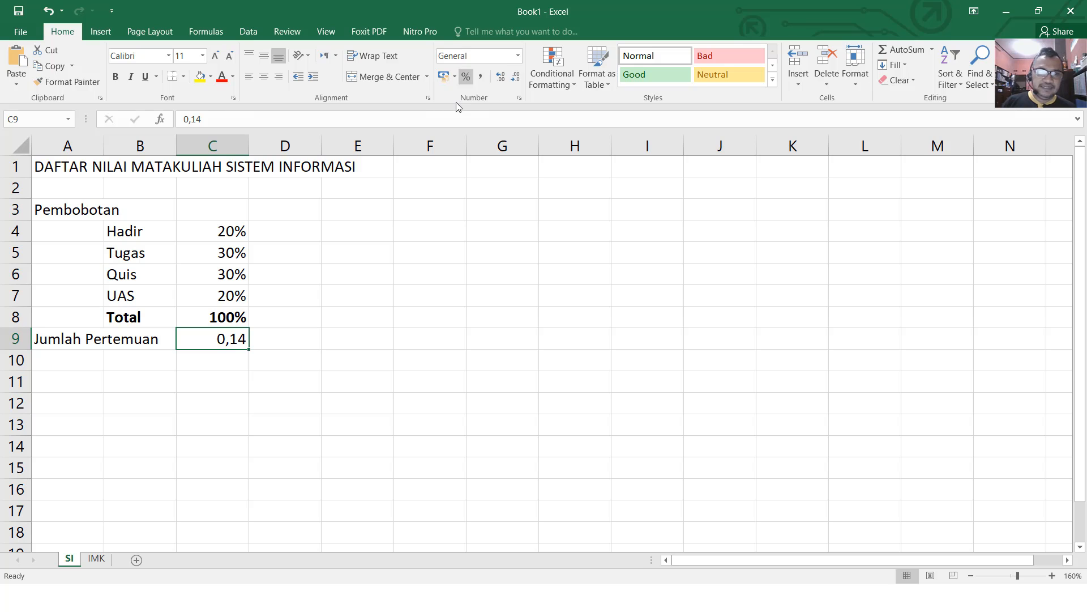
pyautogui.write('14')
pyautogui.press('Return')
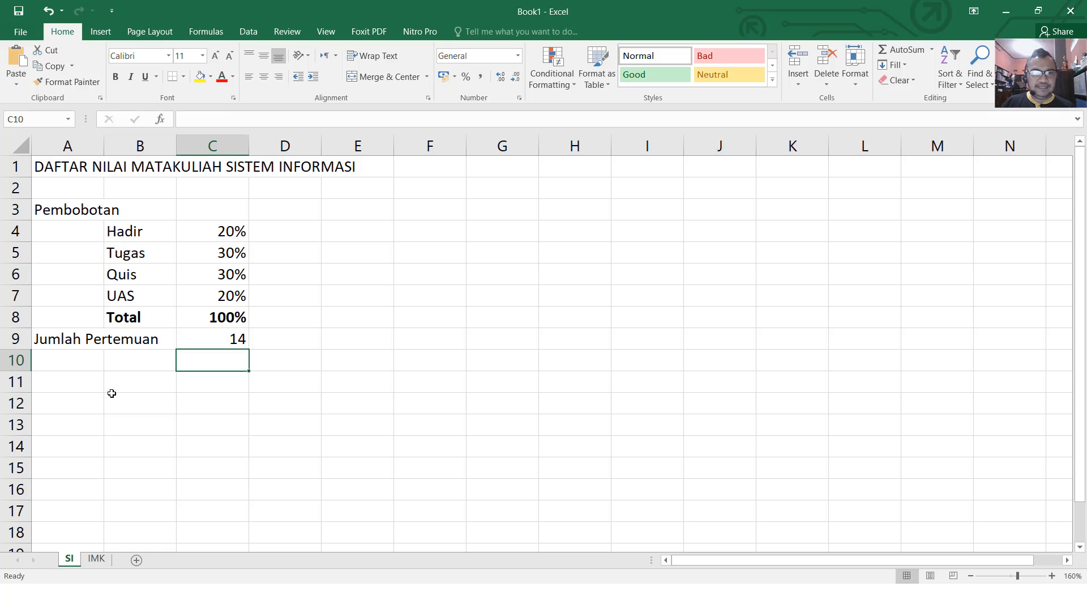
# Step: Enter the table heading "No" in cell A11 and narrow column A
pyautogui.click(89, 376)
pyautogui.scroll(-3, 131, 352)
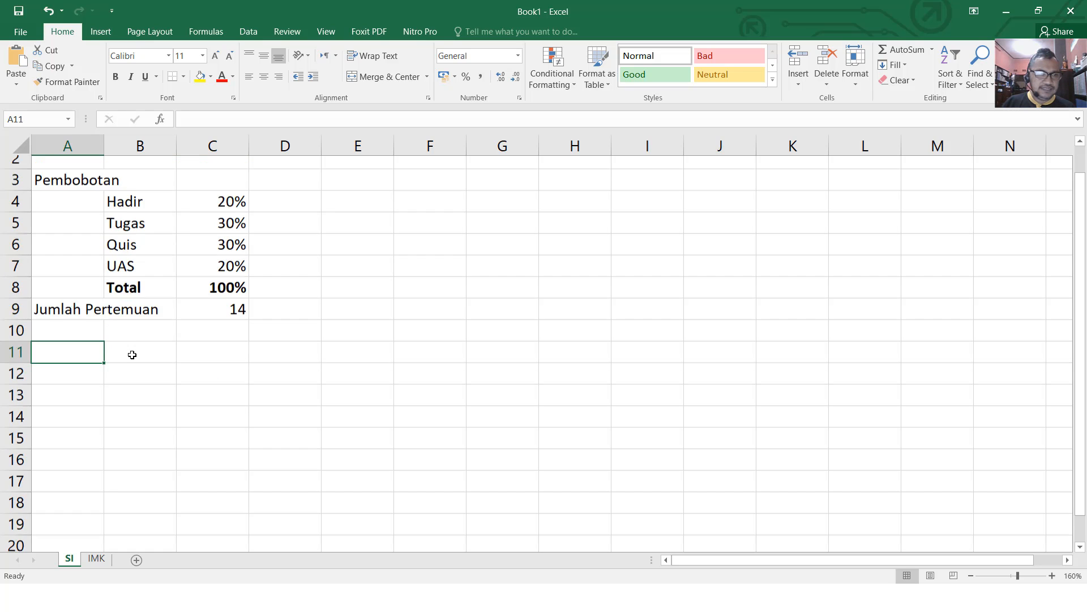
pyautogui.scroll(2, 132, 353)
pyautogui.scroll(1, 132, 355)
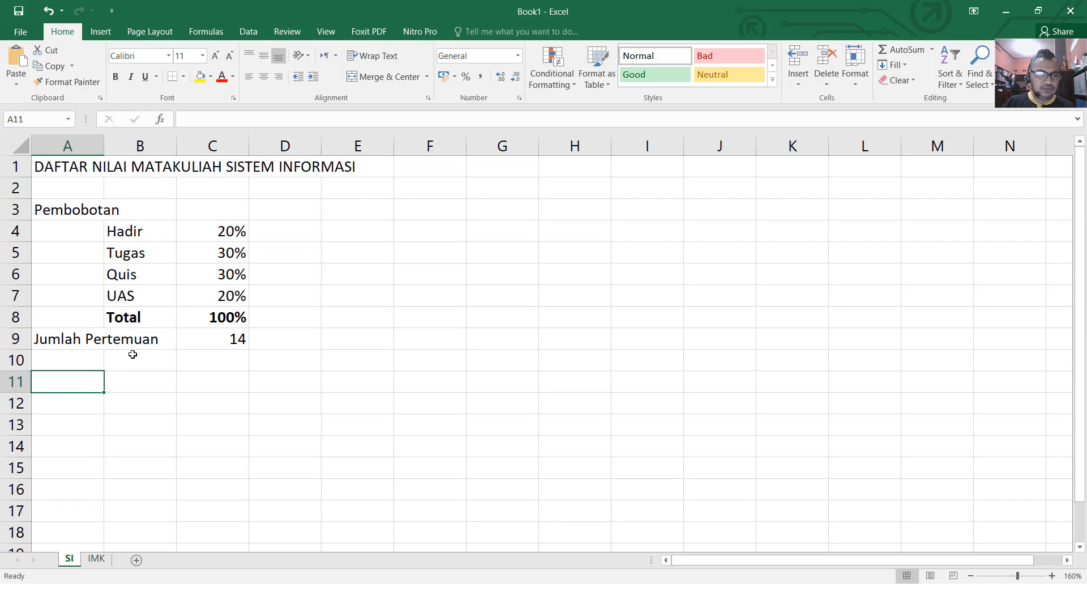
pyautogui.write('No')
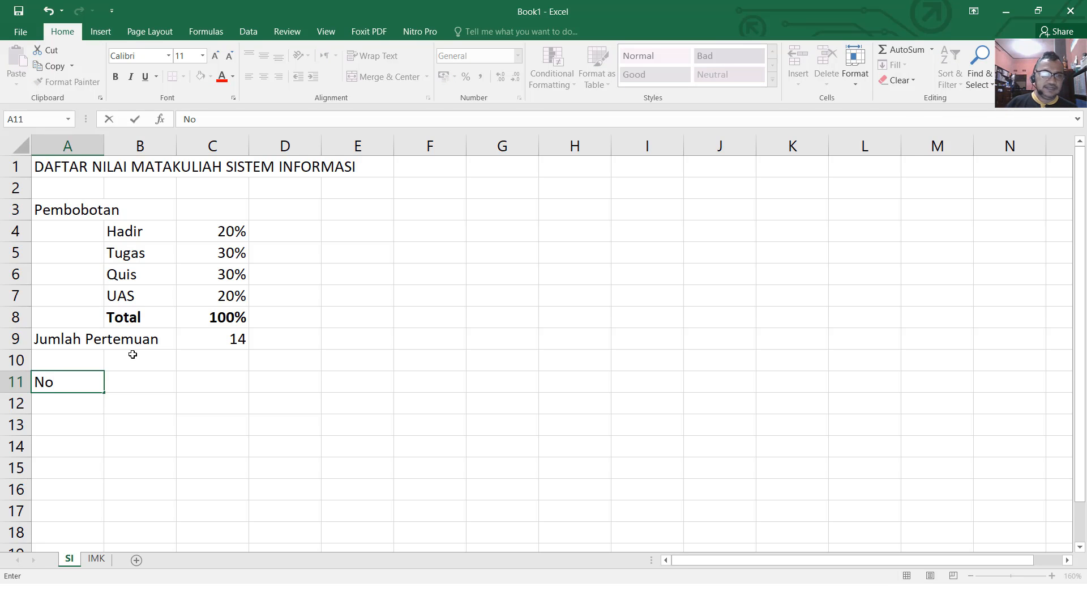
pyautogui.click(237, 377)
pyautogui.moveTo(104, 146); pyautogui.dragTo(73, 147)
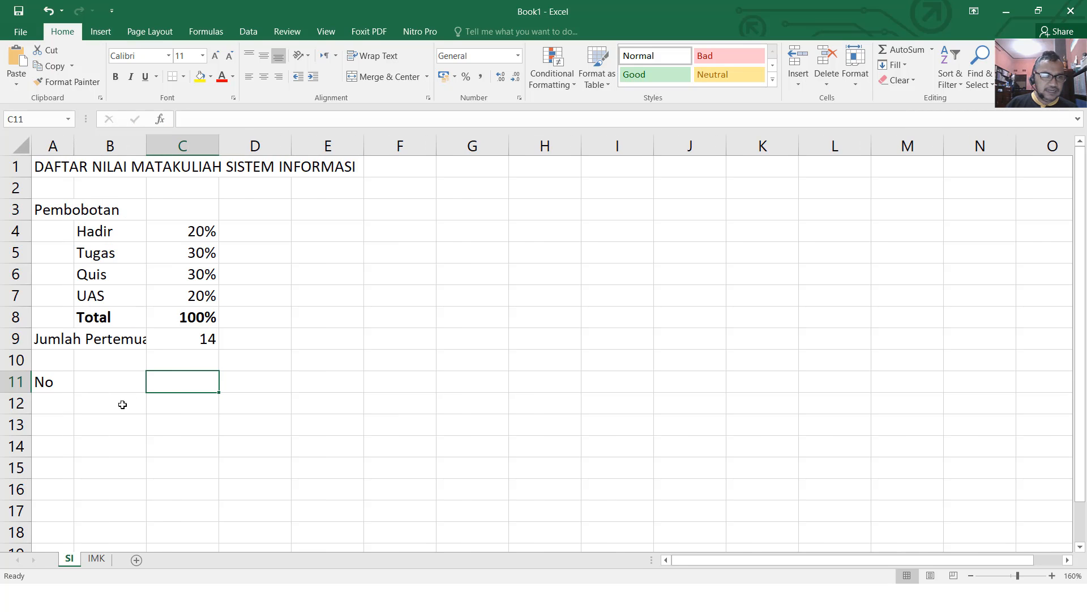
# Step: Enter the heading "Nama Mahasiswa" in cell B11 and widen column B to fit it
pyautogui.click(121, 383)
pyautogui.write('Nama Mahas')
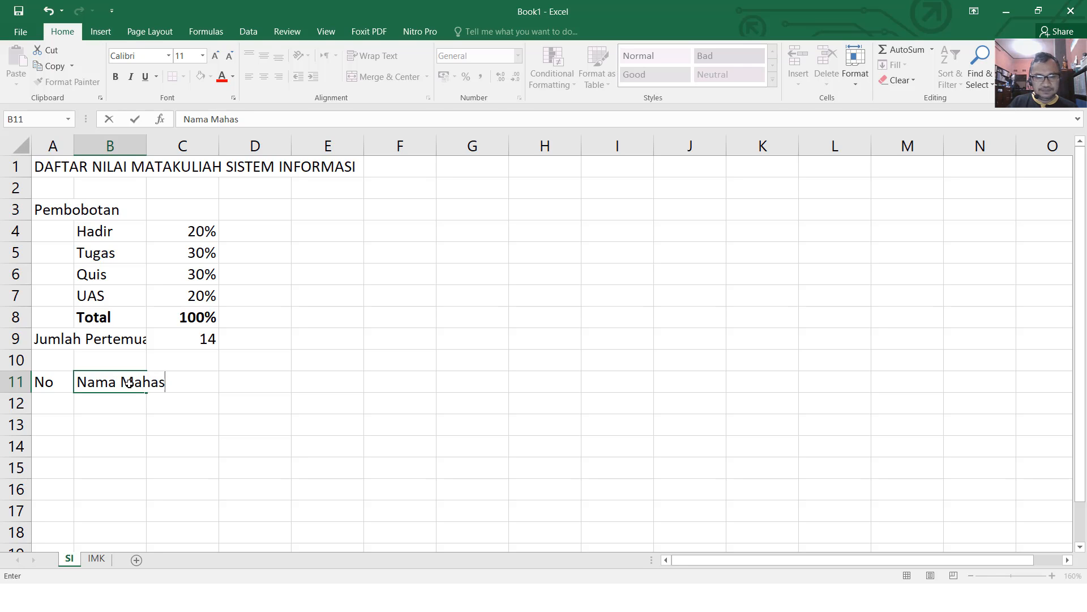
pyautogui.write('iswa')
pyautogui.press('Tab')
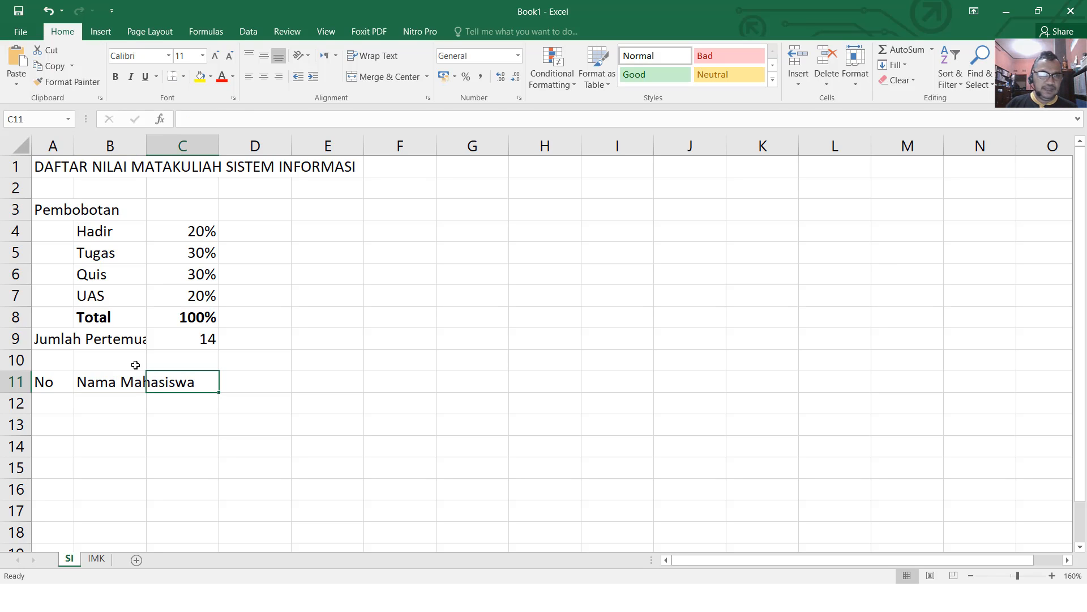
pyautogui.moveTo(146, 146); pyautogui.dragTo(224, 146)
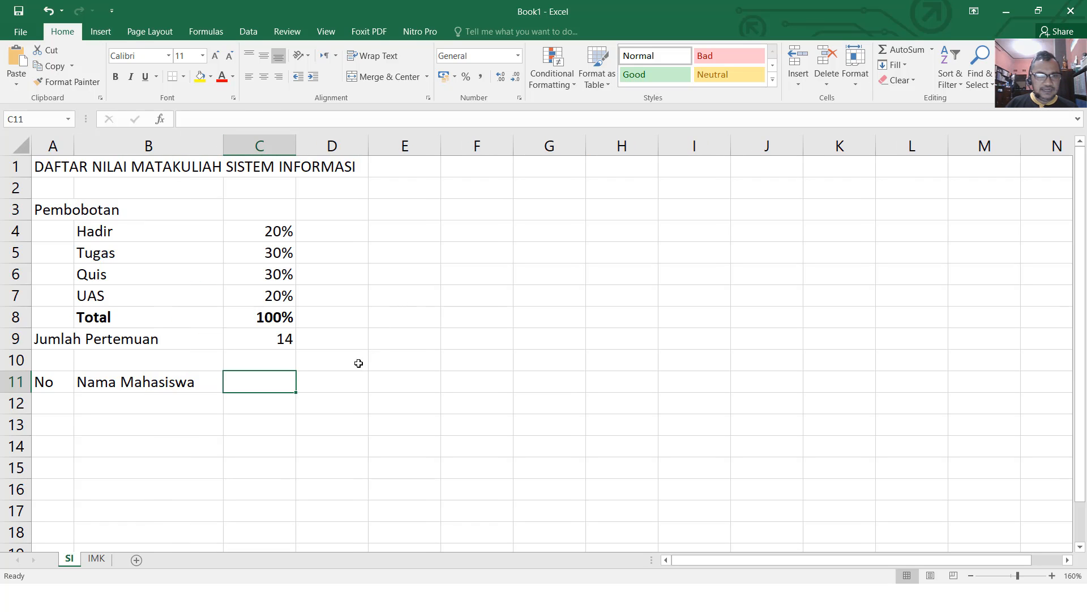
pyautogui.moveTo(224, 145); pyautogui.dragTo(204, 146)
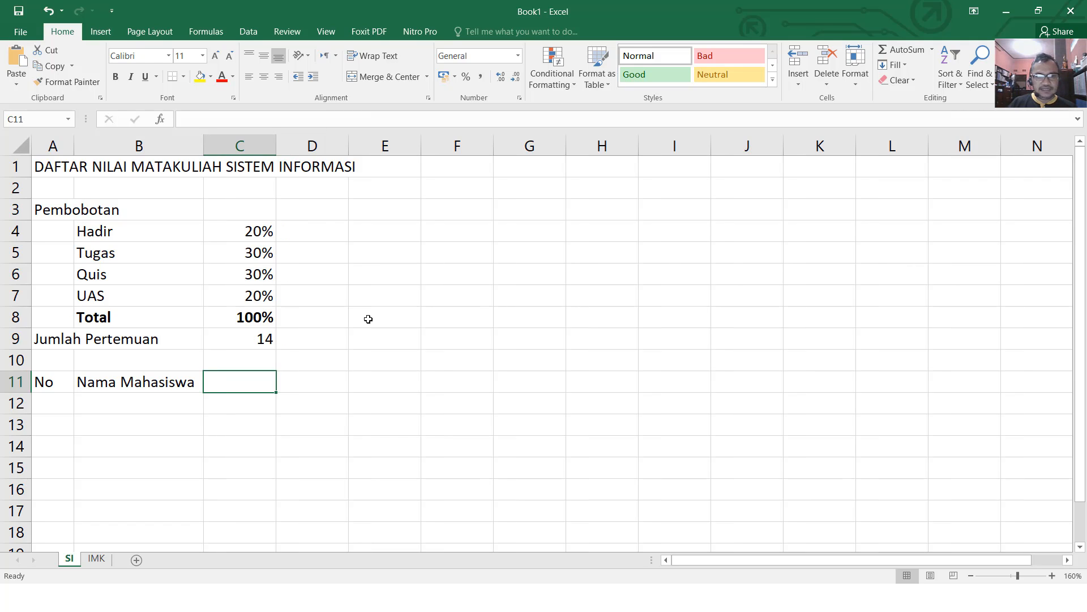
# Step: Enter the heading "Tugas" in C11 and fill the subheadings T1 to T4 across C12:F12
pyautogui.write('Tugas')
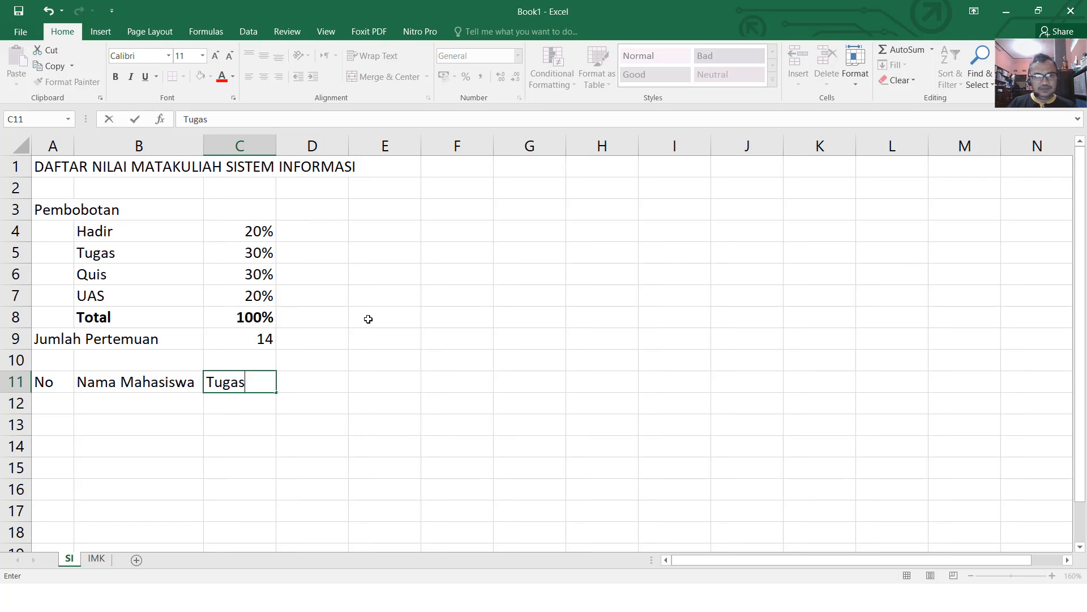
pyautogui.press('Return')
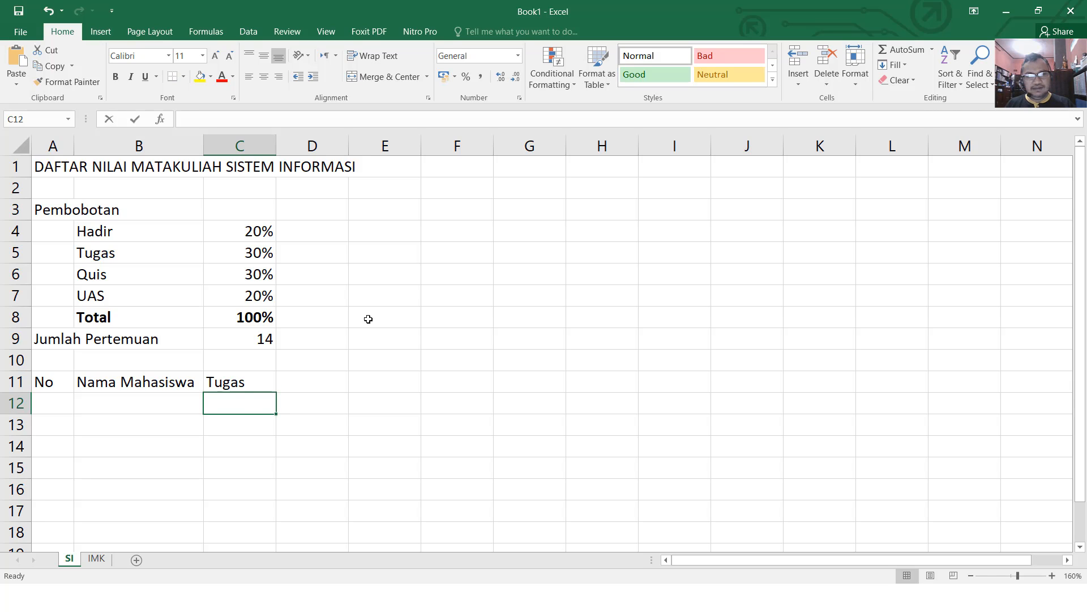
pyautogui.write('T1')
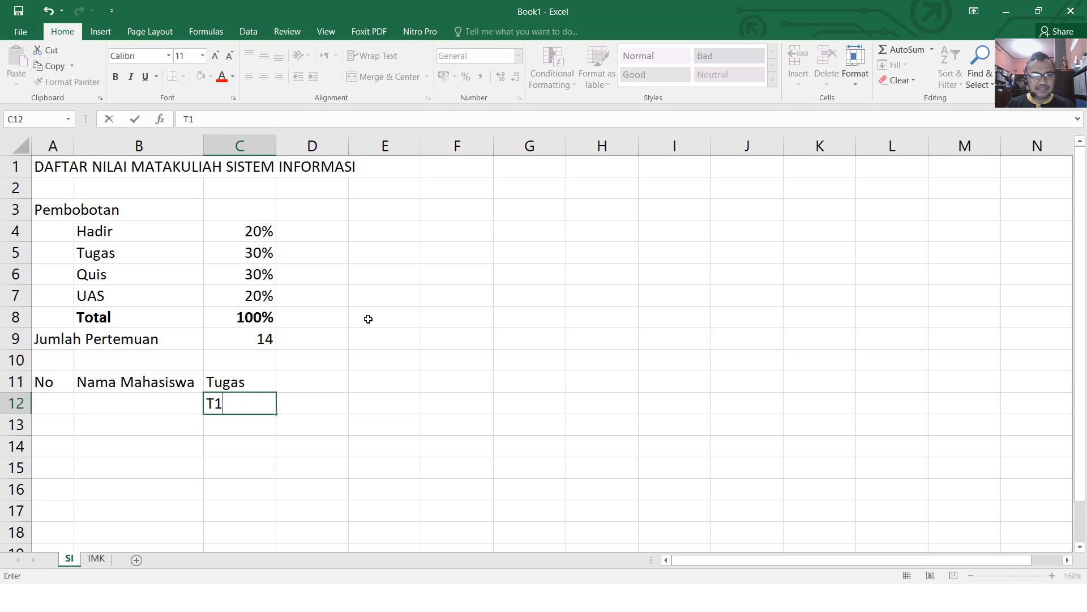
pyautogui.press('Tab')
pyautogui.hotkey('shift', 'Tab')
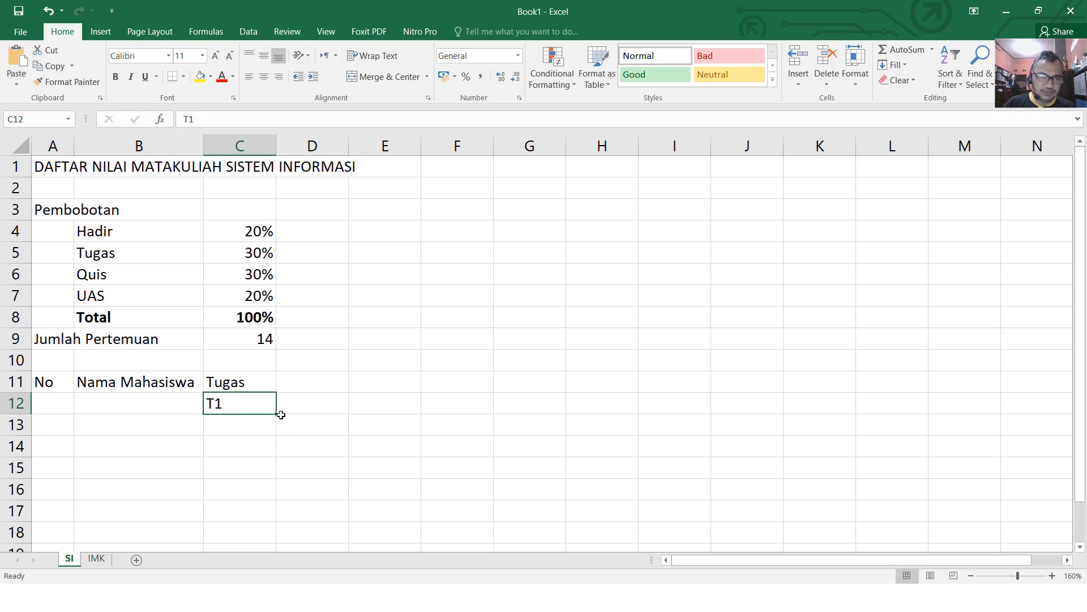
pyautogui.moveTo(281, 415); pyautogui.dragTo(467, 414)
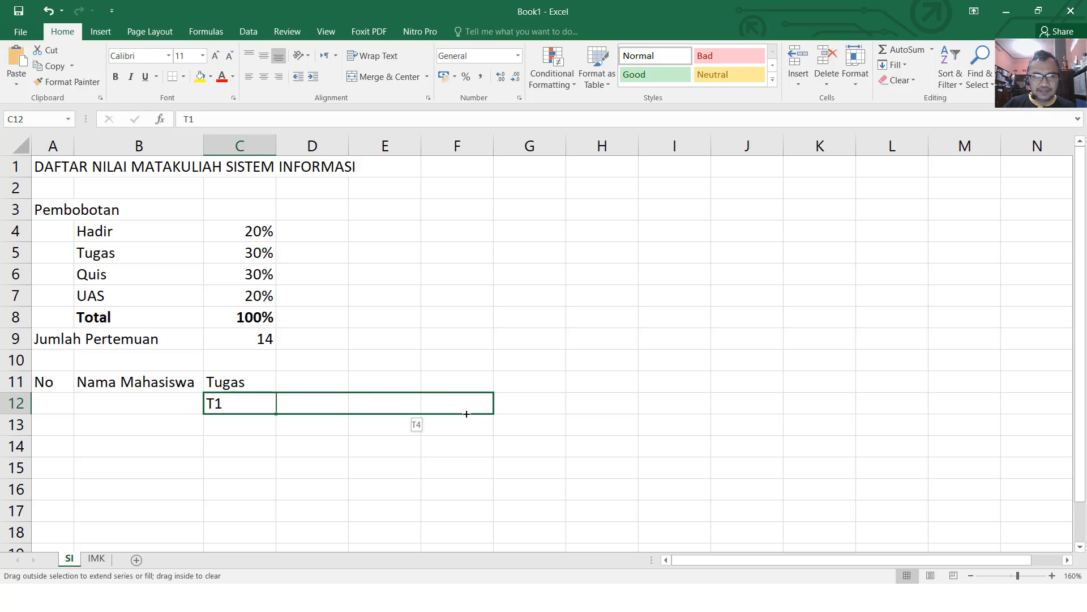
pyautogui.moveTo(466, 414); pyautogui.dragTo(467, 415)
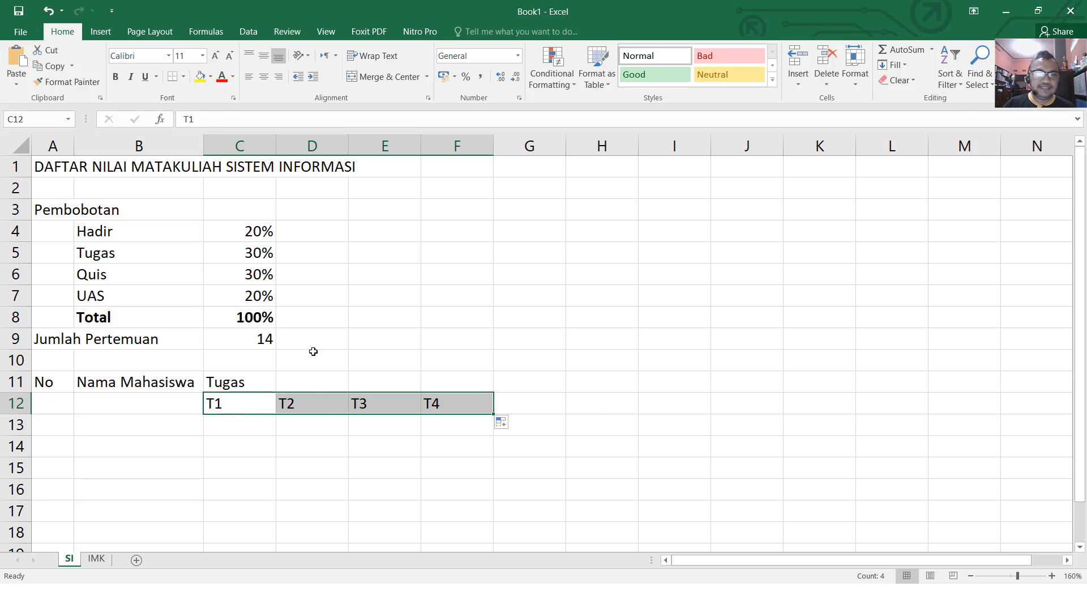
# Step: Narrow columns C through F together to one equal width
pyautogui.moveTo(251, 150); pyautogui.dragTo(448, 142)
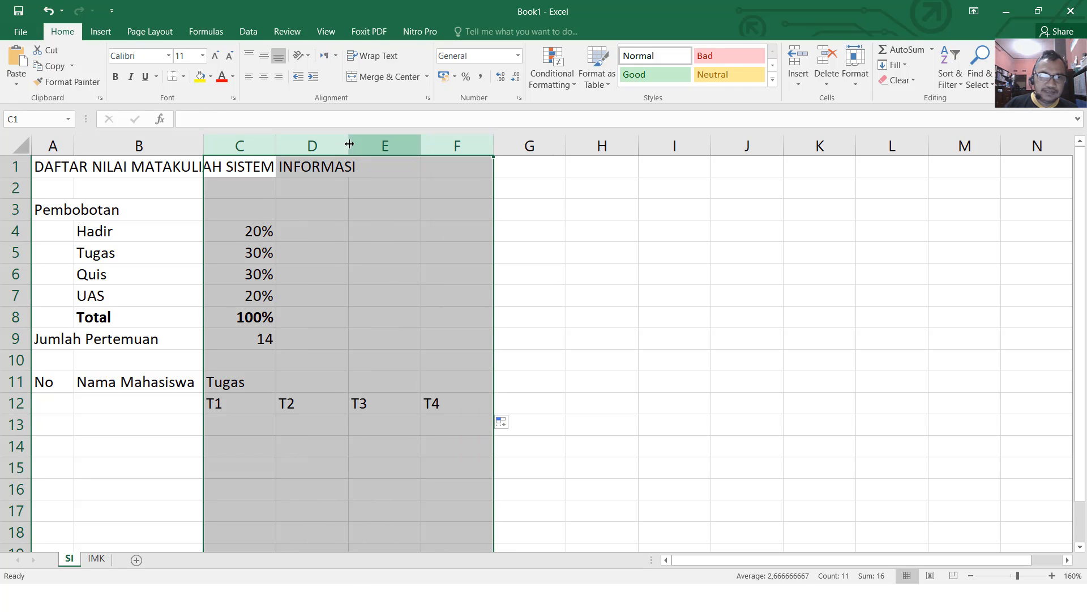
pyautogui.moveTo(236, 136); pyautogui.dragTo(454, 138)
pyautogui.moveTo(272, 135); pyautogui.dragTo(335, 138)
pyautogui.click(235, 125)
pyautogui.moveTo(248, 146); pyautogui.dragTo(253, 146)
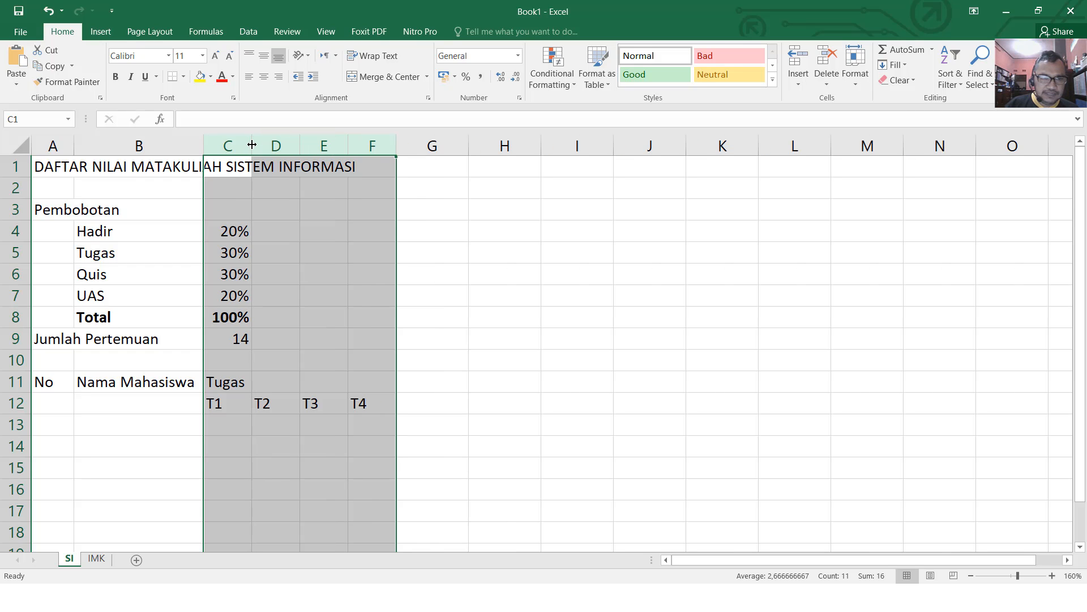
# Step: Merge and center the "Tugas" heading across cells C11:F11
pyautogui.click(557, 339)
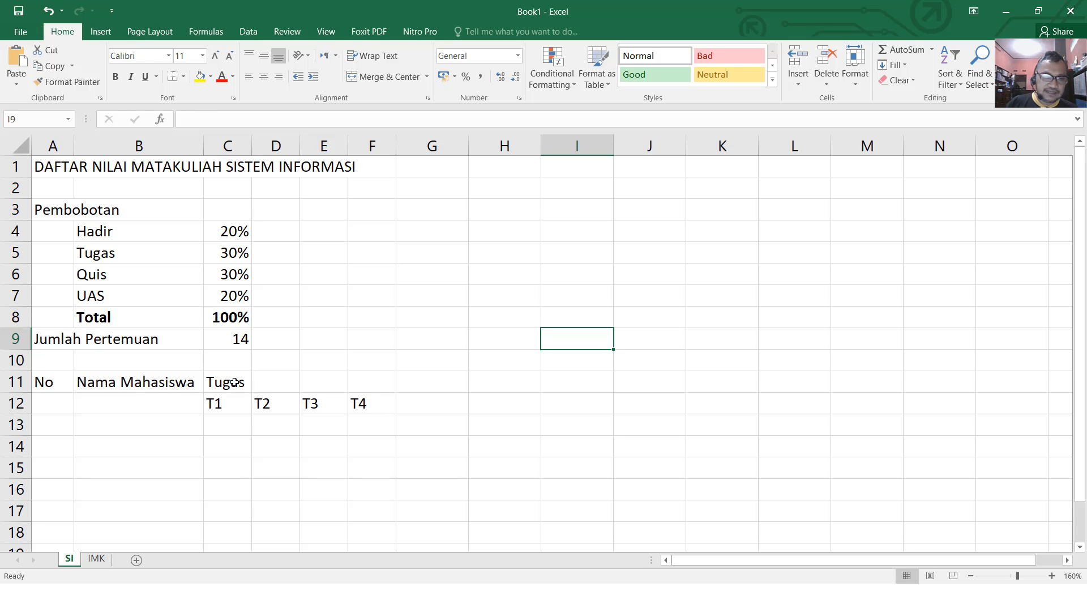
pyautogui.moveTo(234, 382); pyautogui.dragTo(360, 377)
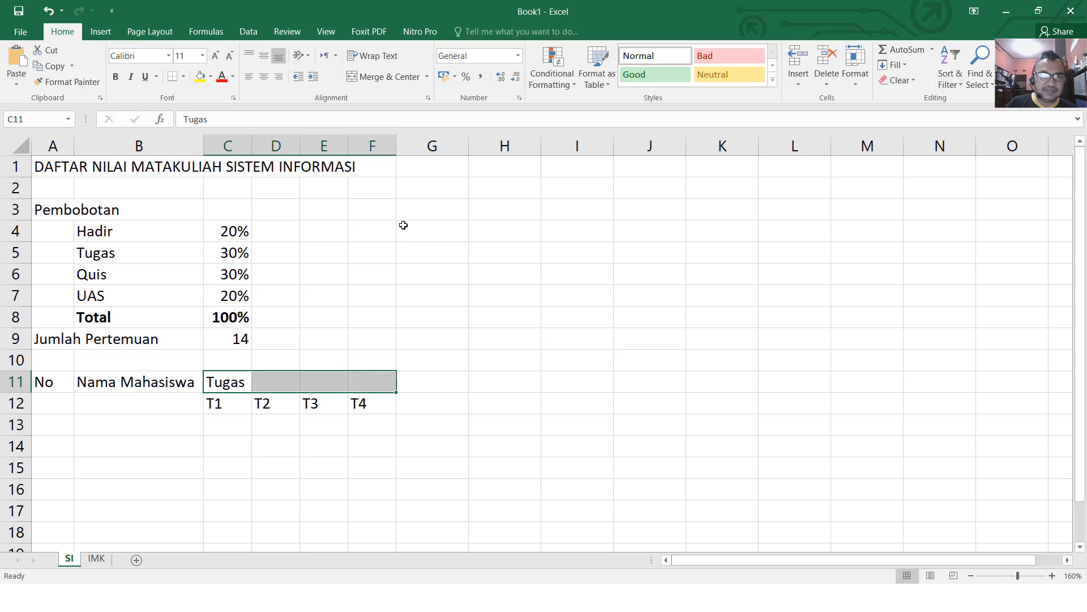
pyautogui.click(389, 76)
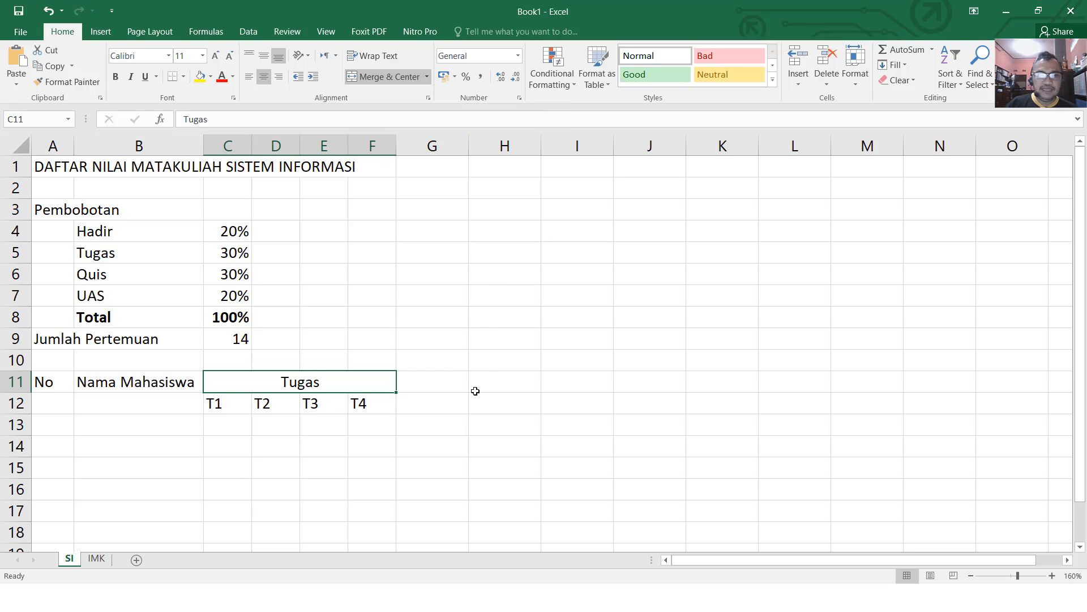
# Step: Enter the heading "Quiz" in G11 and fill the subheadings Q1 to Q3 across G12:I12
pyautogui.click(436, 381)
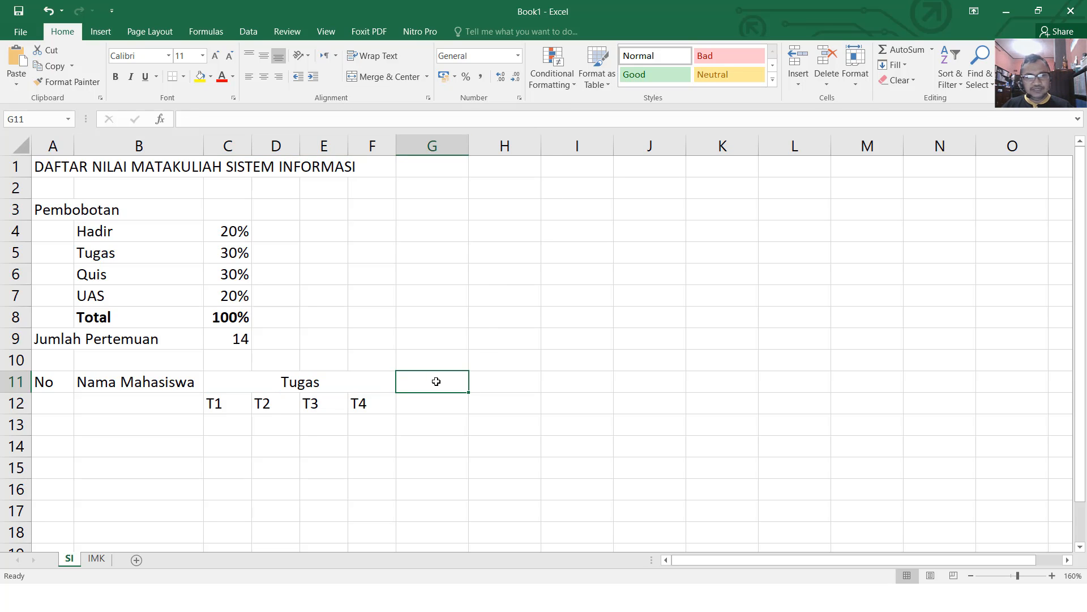
pyautogui.write('Q')
pyautogui.write('uis')
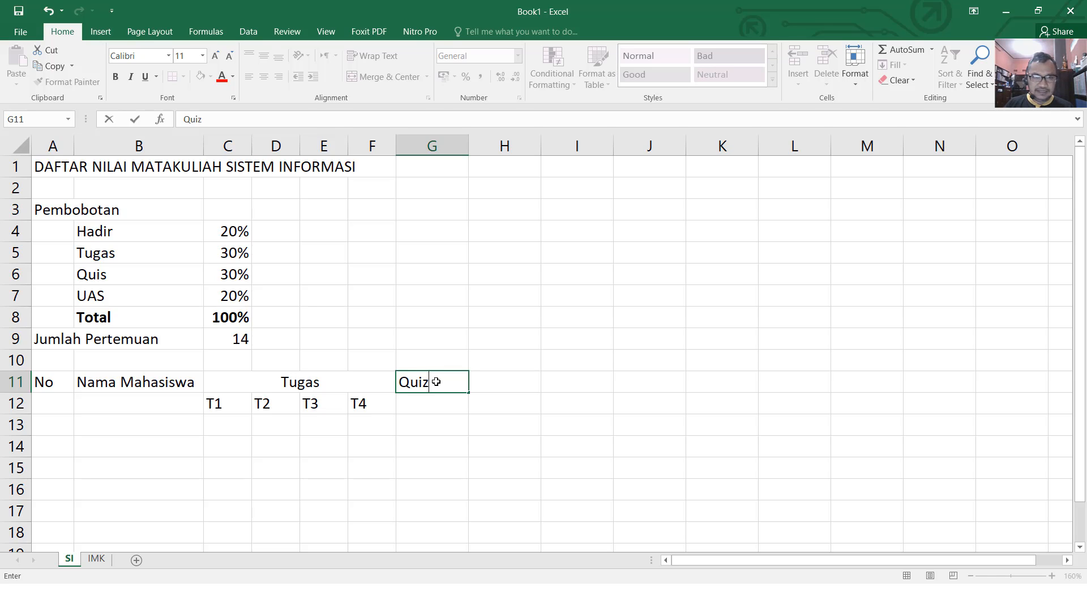
pyautogui.press('Return')
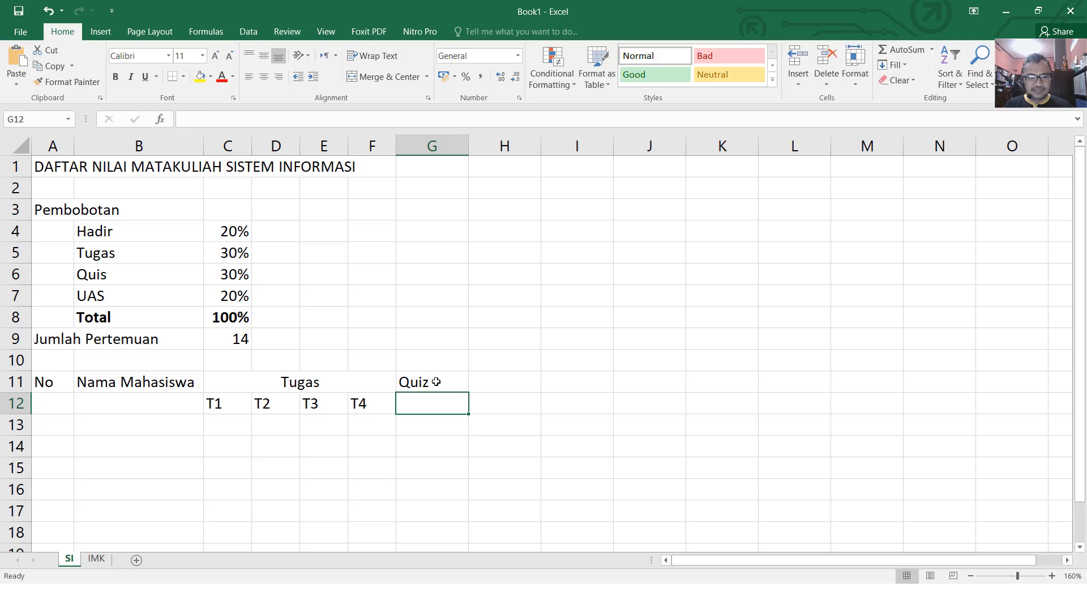
pyautogui.write('Q1')
pyautogui.press('Return')
pyautogui.press('Up')
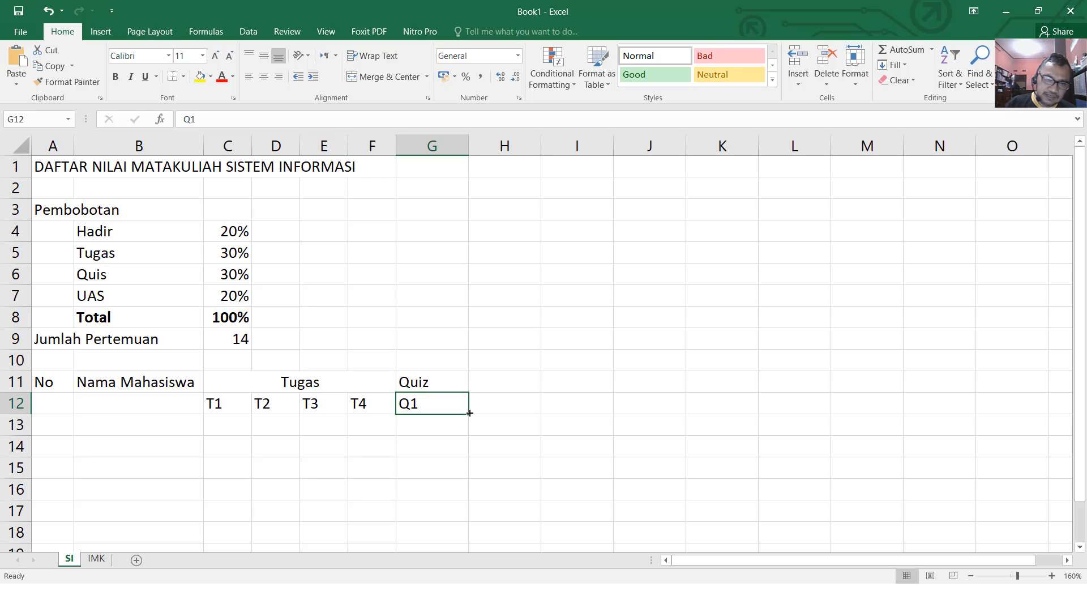
pyautogui.moveTo(470, 412); pyautogui.dragTo(593, 412)
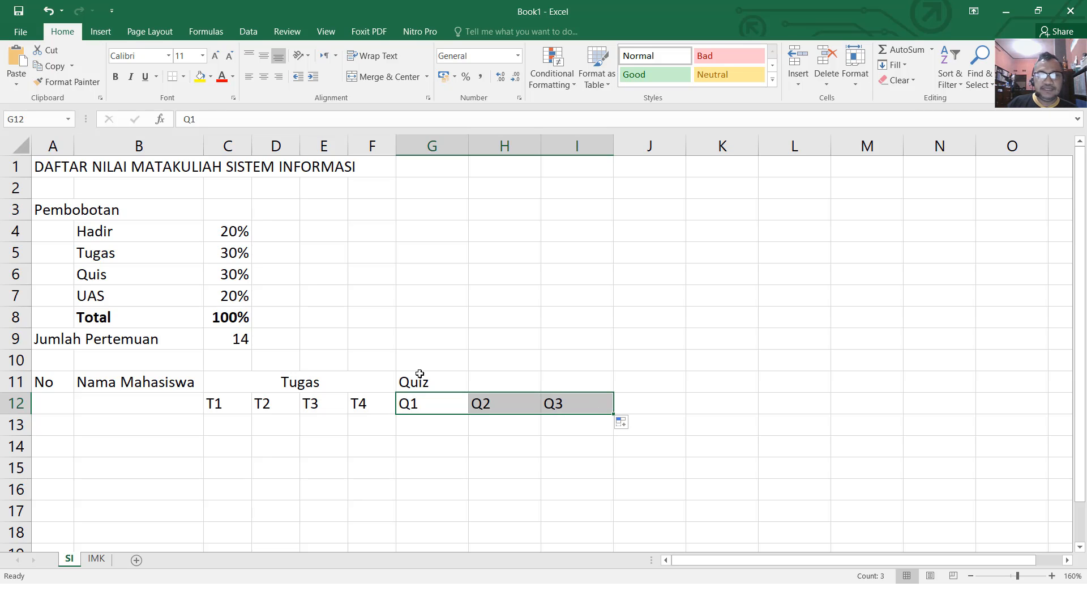
# Step: Narrow columns G through I to an equal width and merge and center the "Quiz" heading across G11:I11
pyautogui.moveTo(428, 146); pyautogui.dragTo(556, 148)
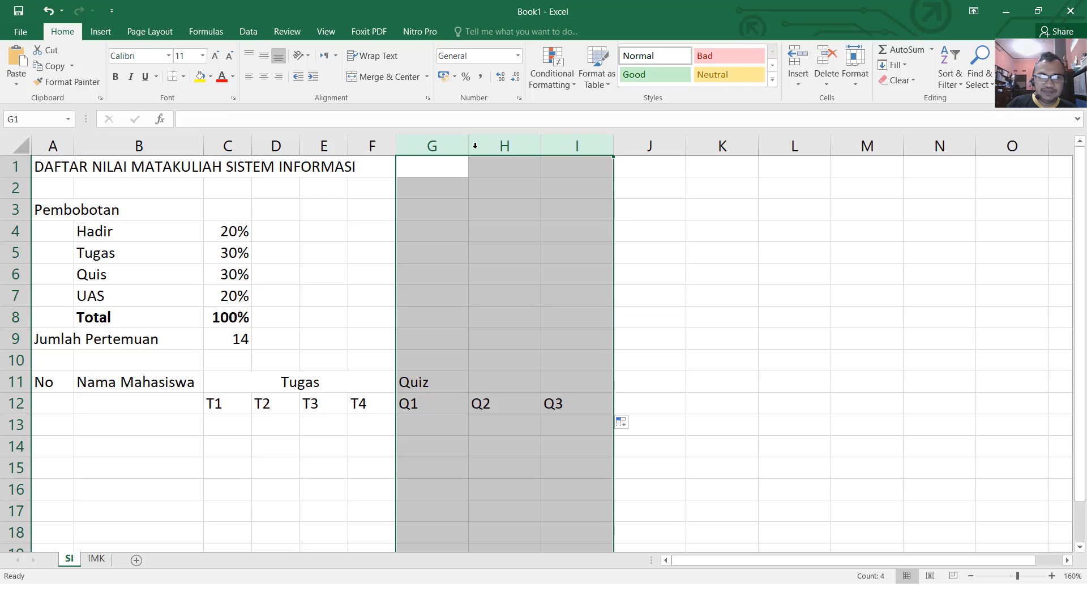
pyautogui.moveTo(470, 145); pyautogui.dragTo(438, 139)
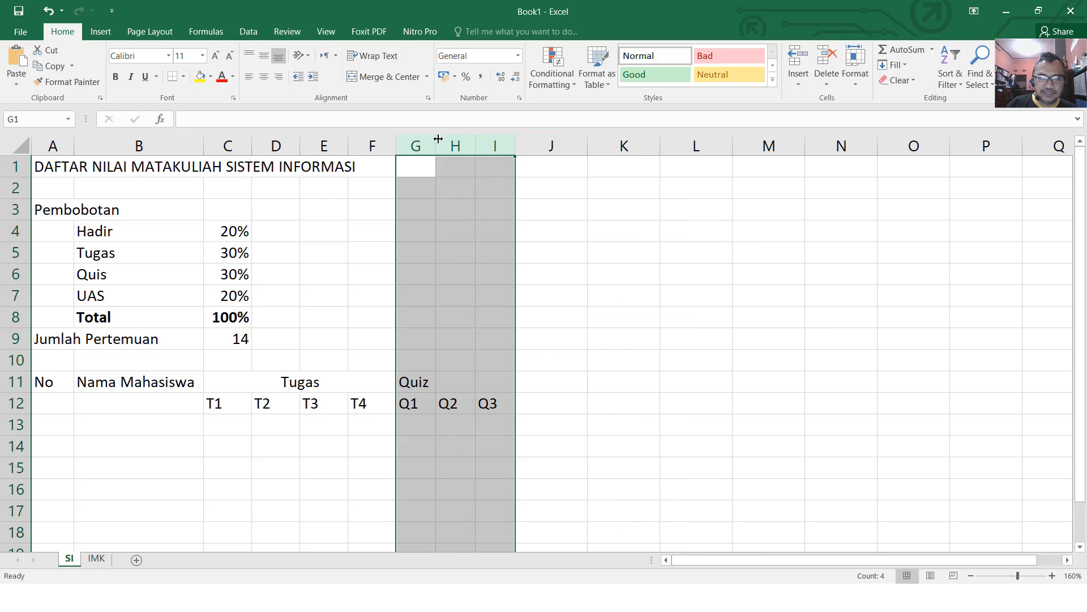
pyautogui.click(735, 354)
pyautogui.moveTo(410, 378); pyautogui.dragTo(500, 376)
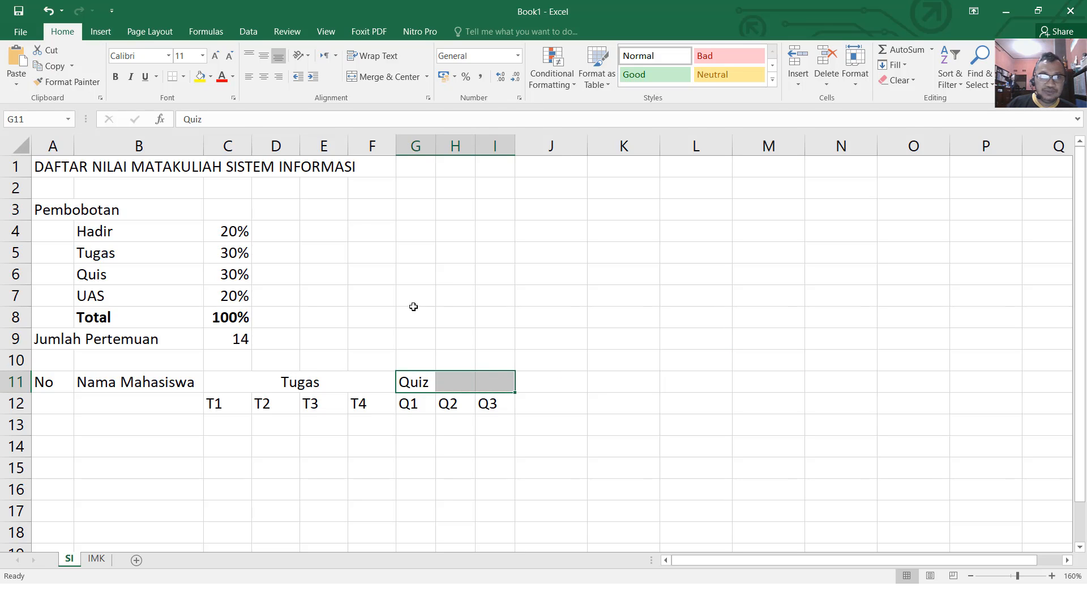
pyautogui.click(391, 77)
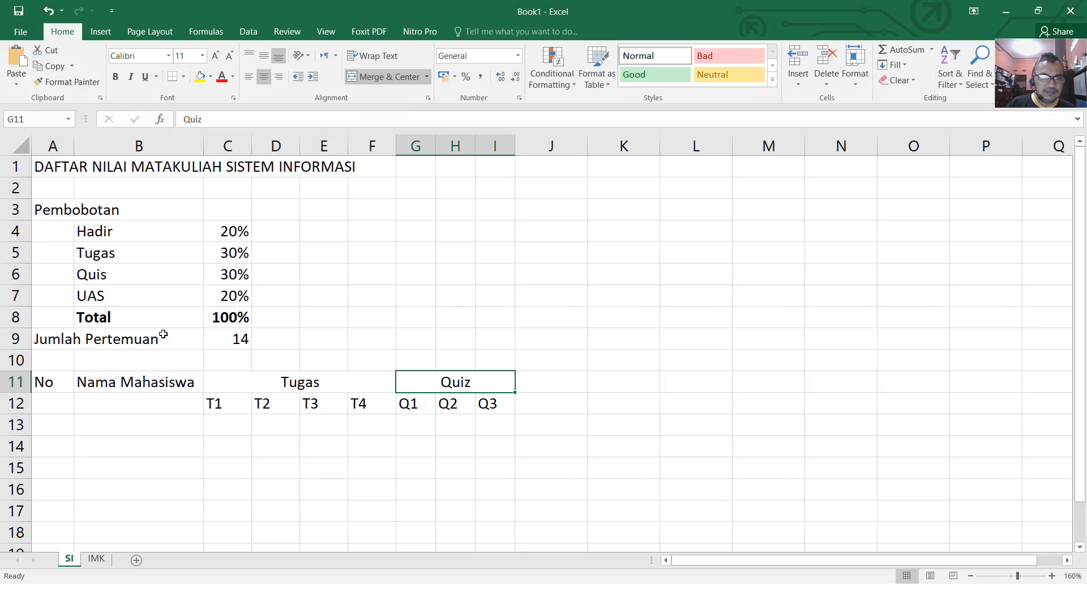
# Step: Enter the heading "UAS" in J11 and narrow column J to fit it
pyautogui.click(530, 374)
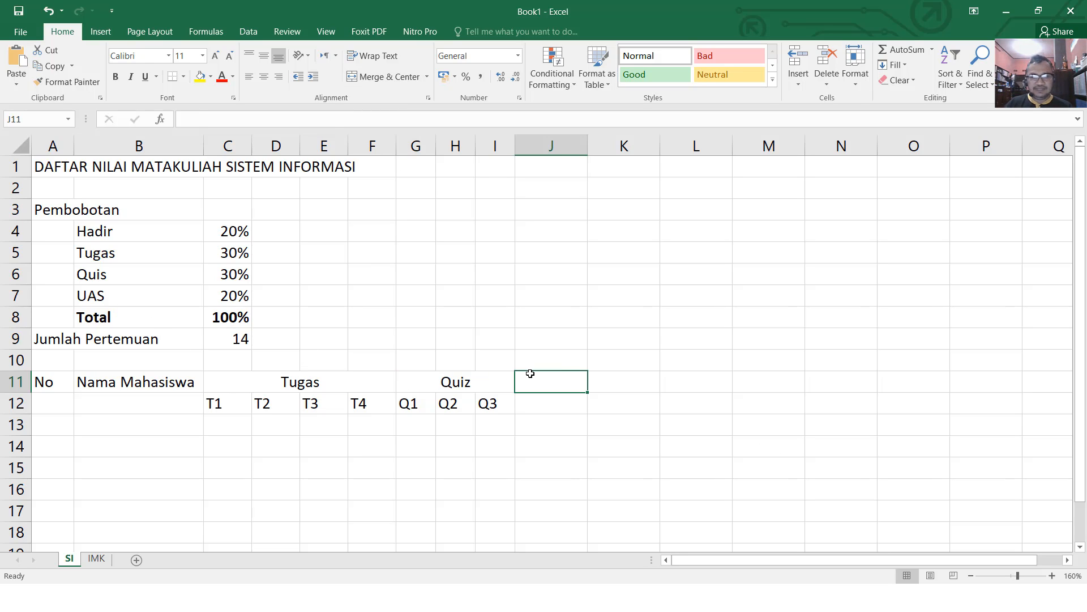
pyautogui.write('UAS')
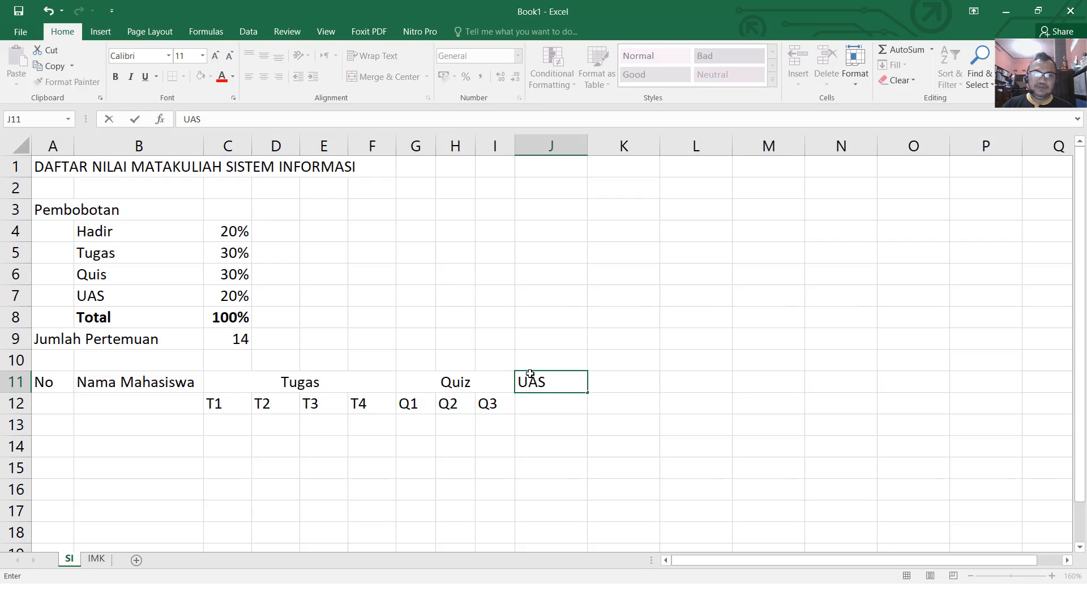
pyautogui.click(632, 302)
pyautogui.click(560, 381)
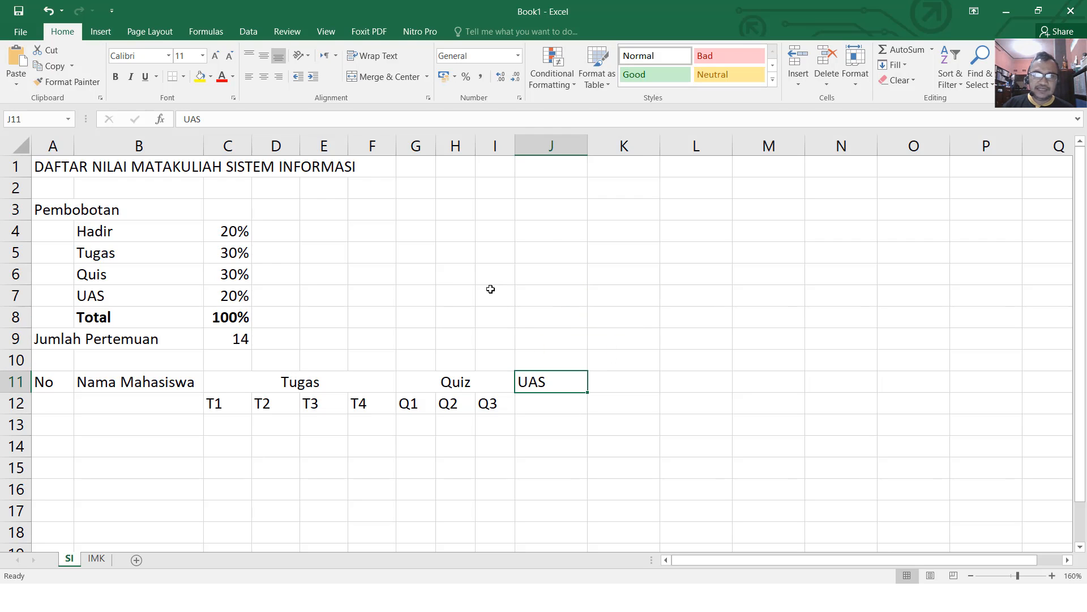
pyautogui.moveTo(587, 142); pyautogui.dragTo(555, 143)
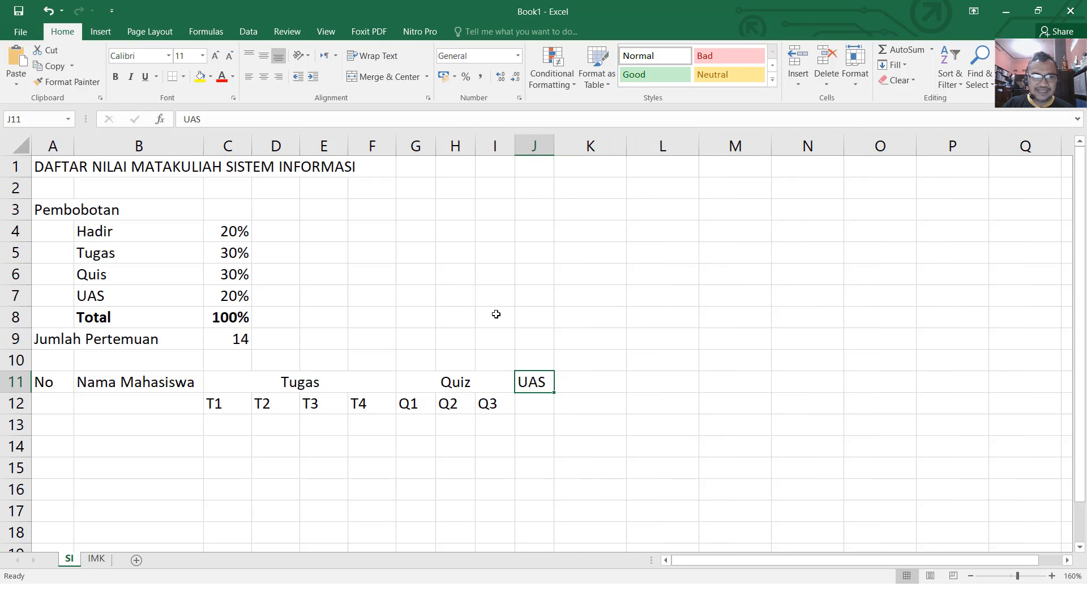
pyautogui.click(244, 394)
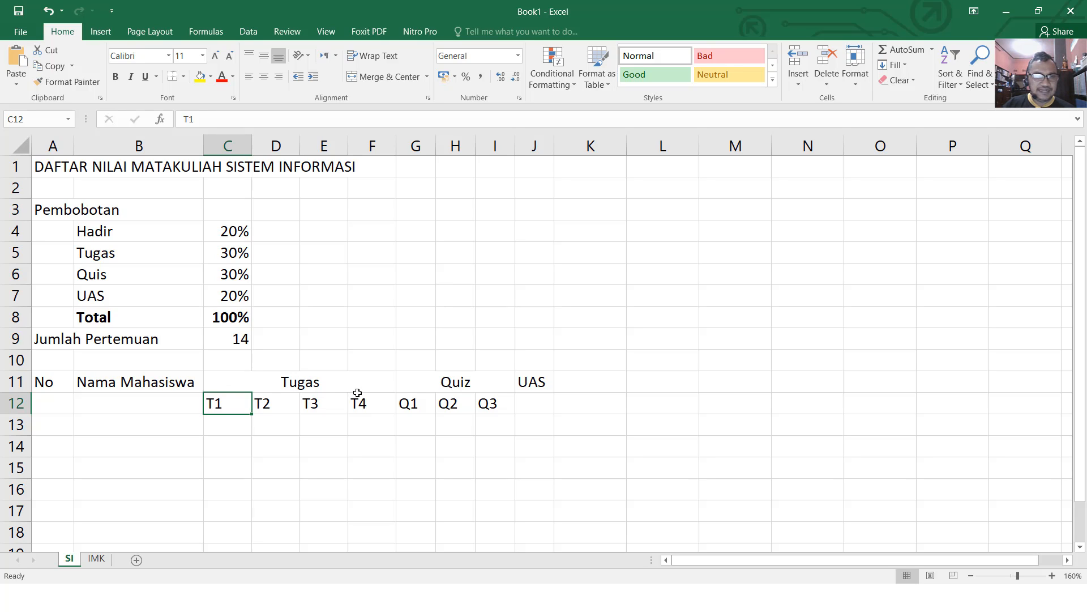
pyautogui.click(228, 141)
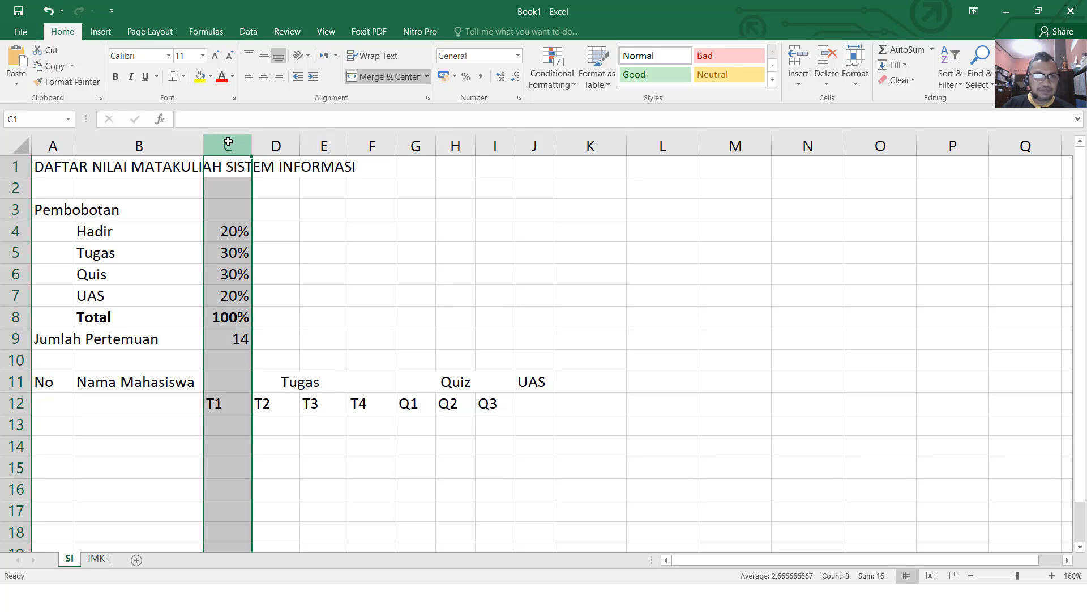
pyautogui.rightClick(228, 144)
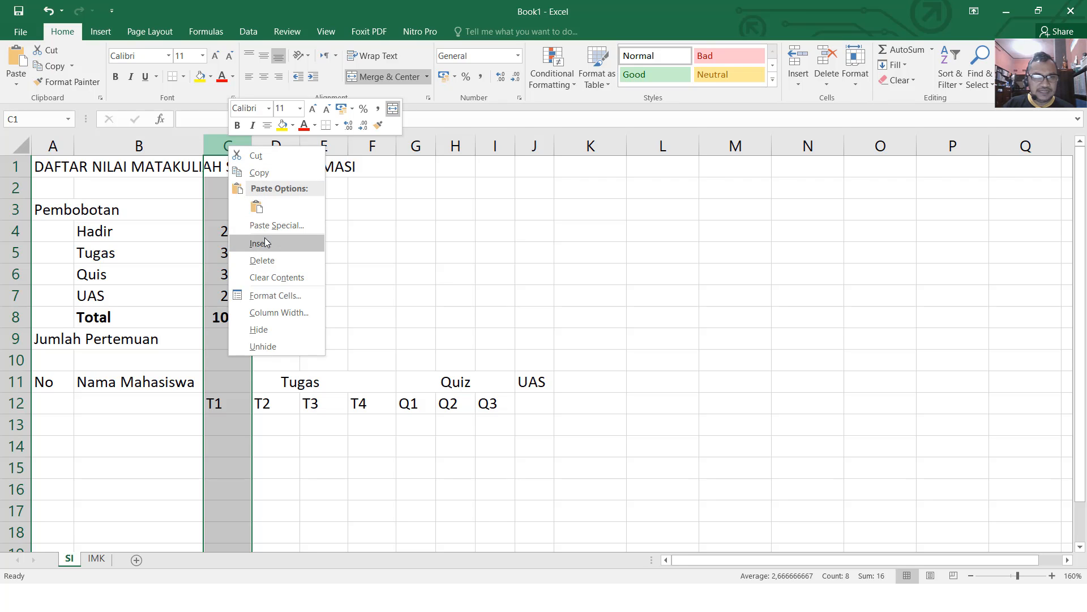
pyautogui.click(384, 302)
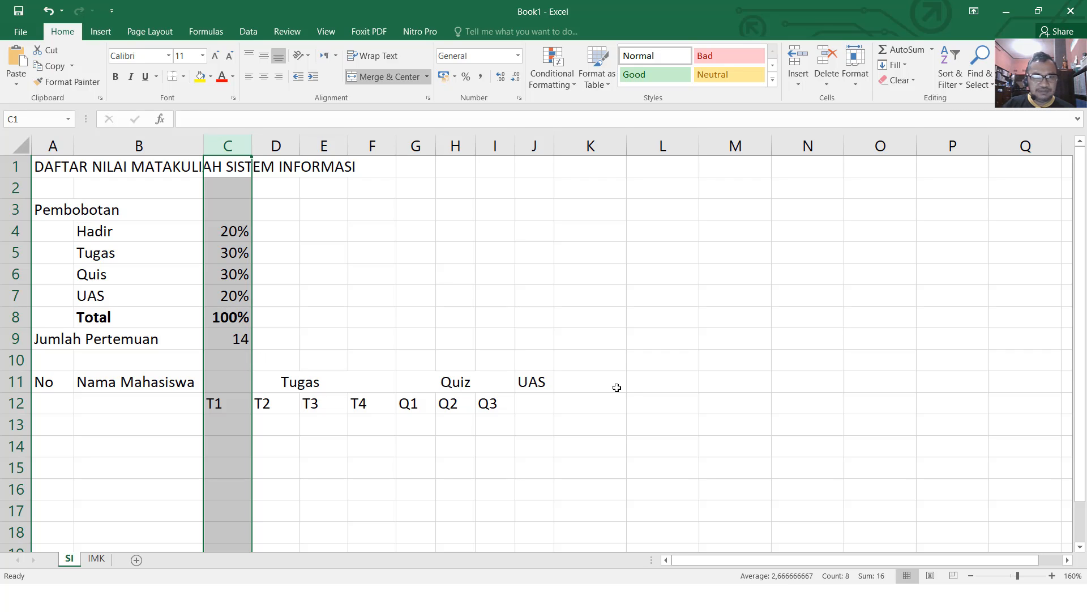
pyautogui.click(433, 382)
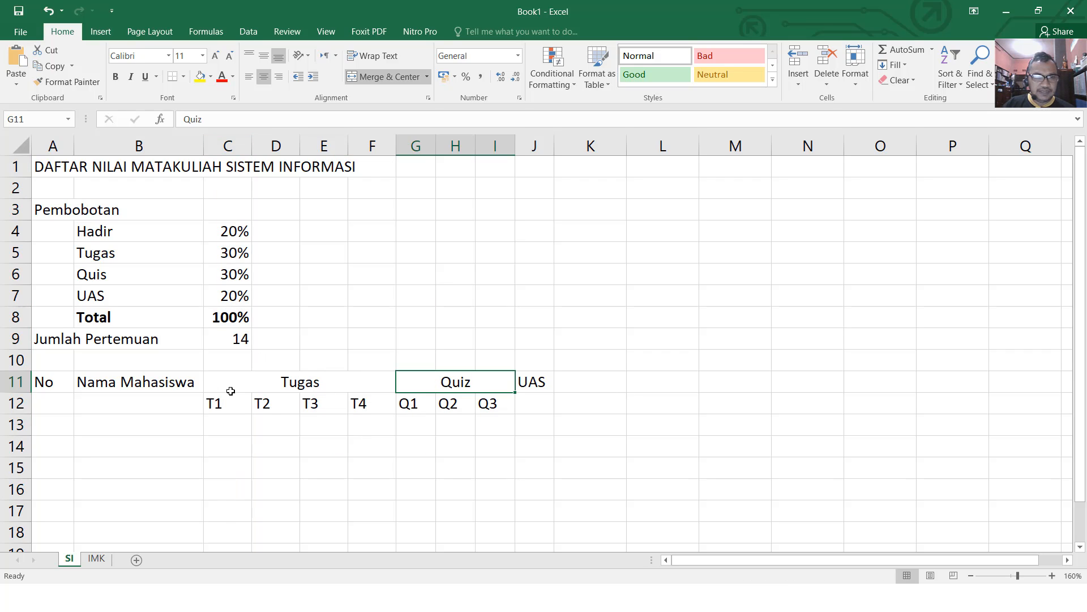
pyautogui.moveTo(226, 381); pyautogui.dragTo(545, 404)
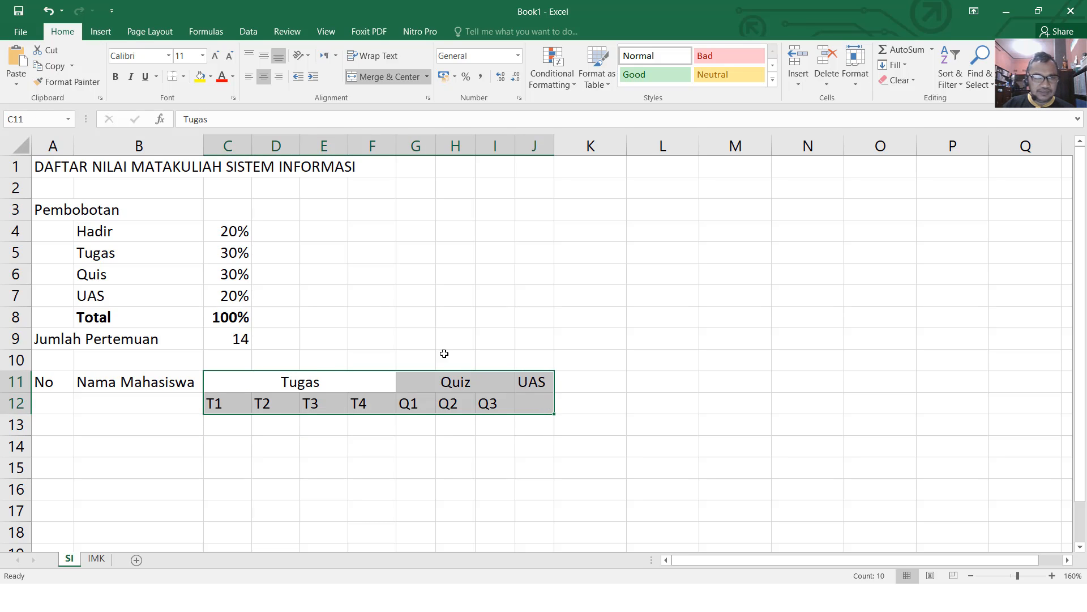
# Step: Insert a new blank column before the T1 column, between "Nama Mahasiswa" and "Tugas"
pyautogui.click(232, 144)
pyautogui.rightClick(233, 143)
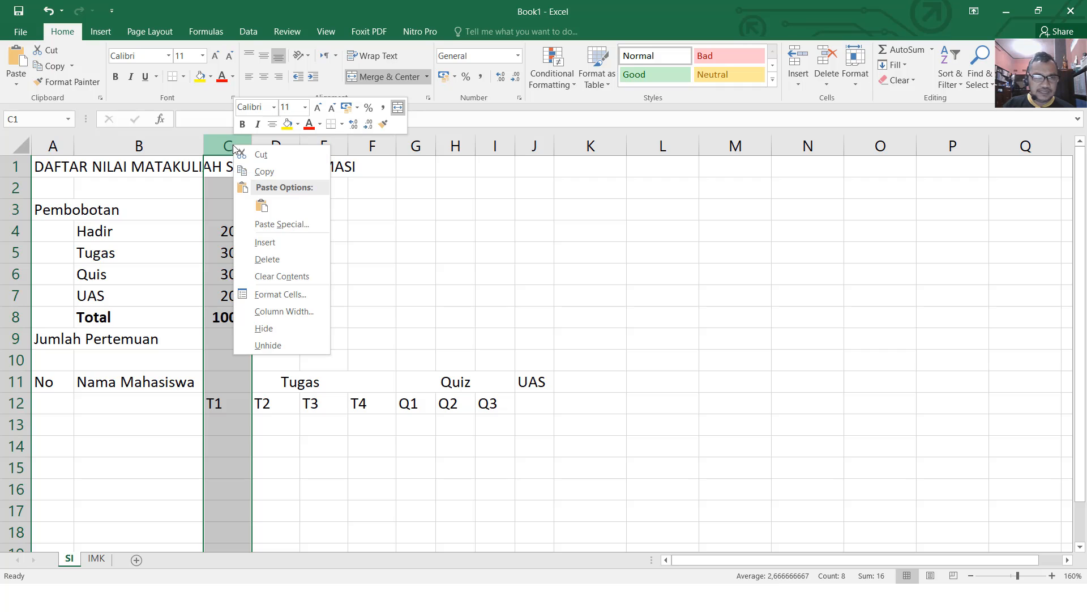
pyautogui.click(273, 240)
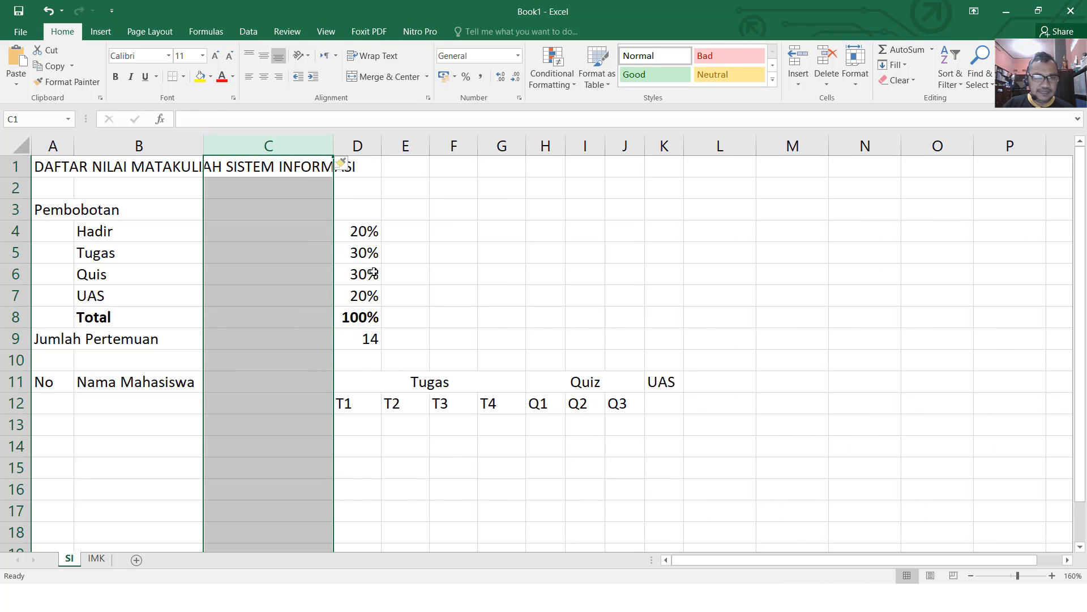
# Step: Move the component weights, total and meeting count from D4:D9 back into C4:C9
pyautogui.moveTo(372, 225); pyautogui.dragTo(375, 339)
pyautogui.hotkey('ctrl', 'c')
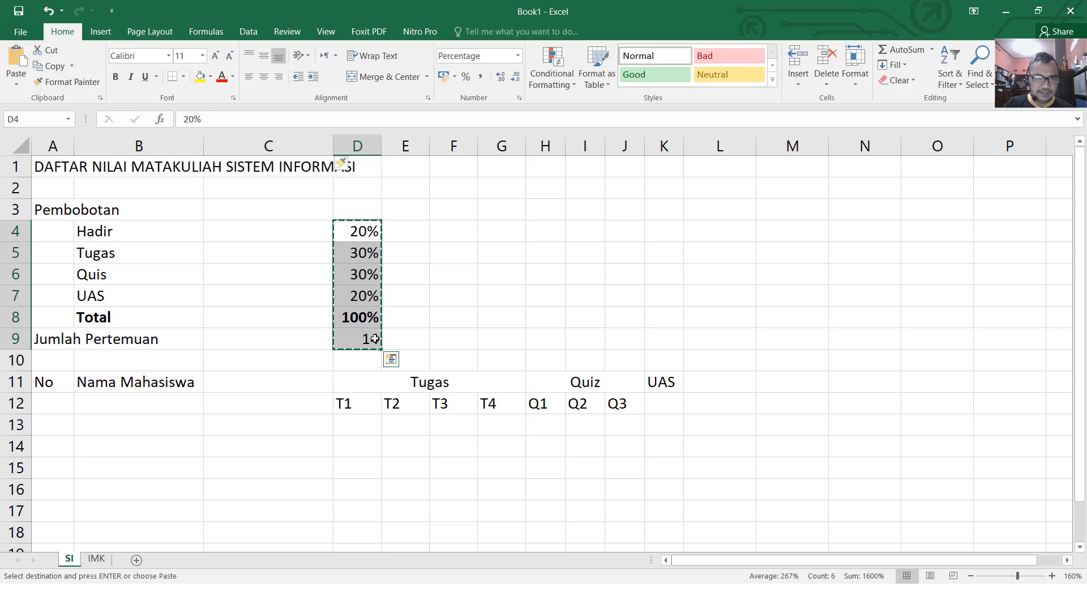
pyautogui.click(256, 228)
pyautogui.hotkey('ctrl', 'v')
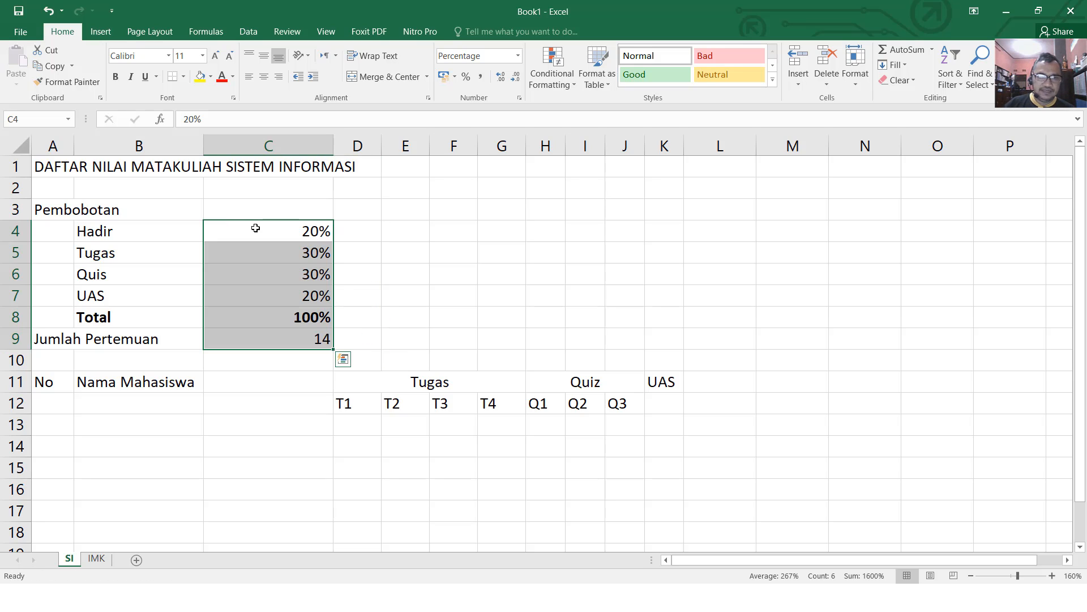
# Step: Narrow column C and enter the heading "Hadir" in C11
pyautogui.moveTo(332, 145); pyautogui.dragTo(267, 145)
pyautogui.click(237, 381)
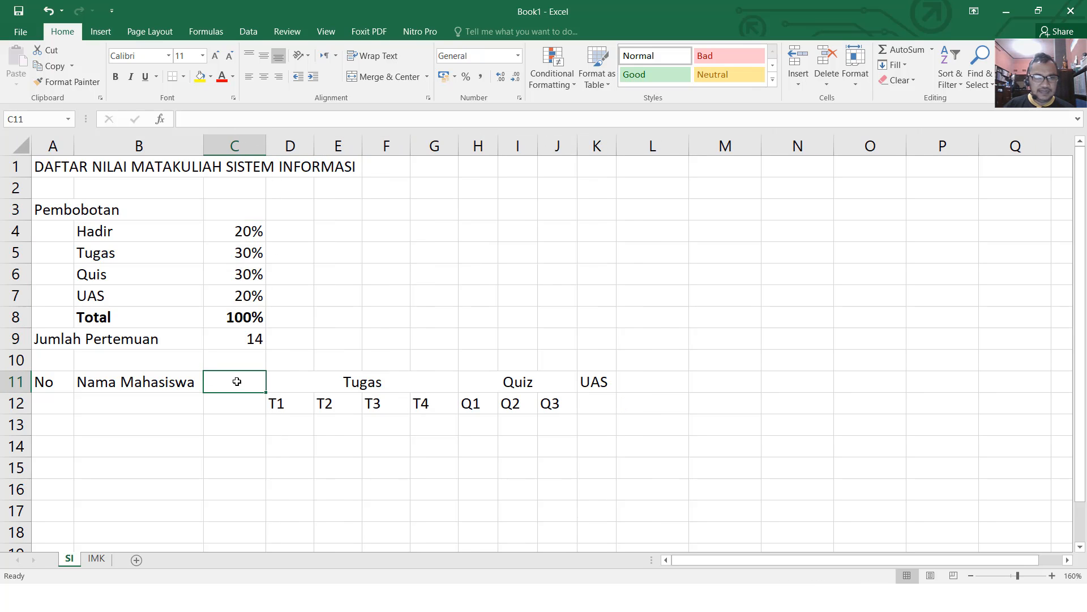
pyautogui.write('Hadir')
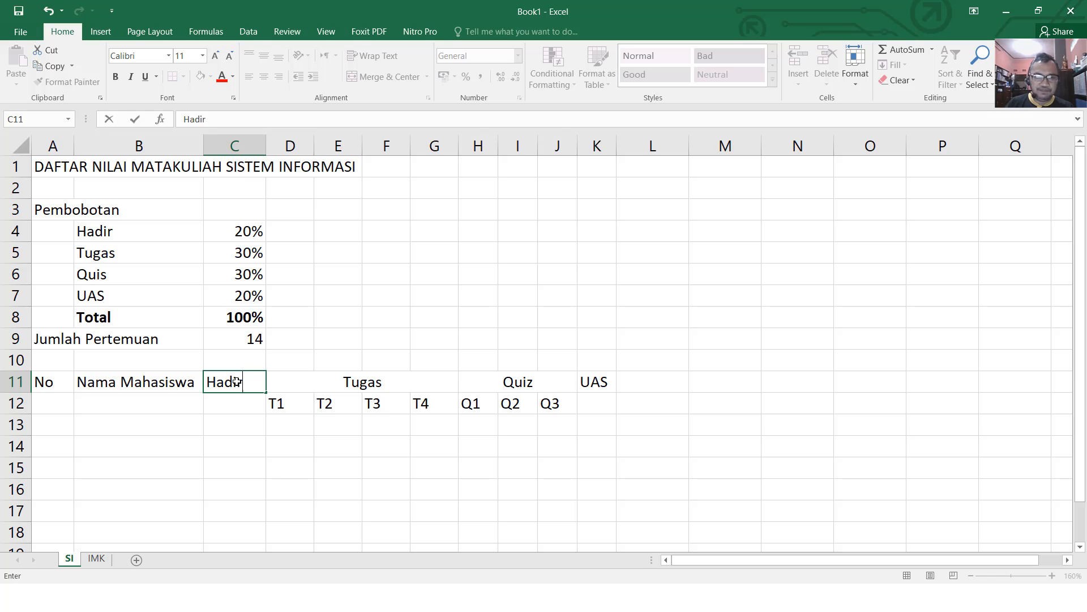
pyautogui.press('Return')
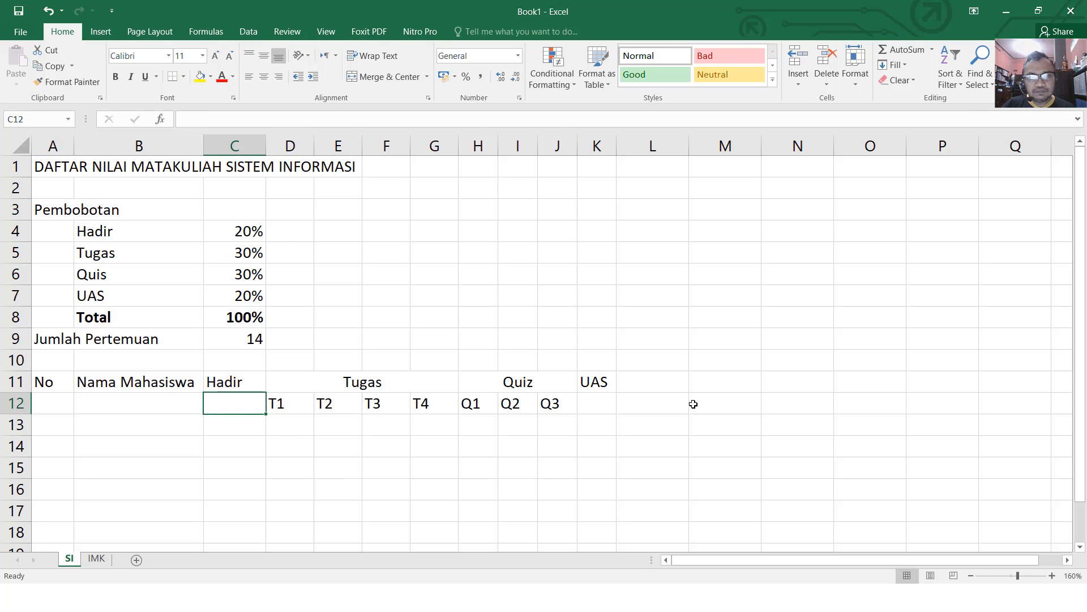
# Step: Enter the heading "Nilai Pembobotan" in L11, beside the UAS heading
pyautogui.click(655, 388)
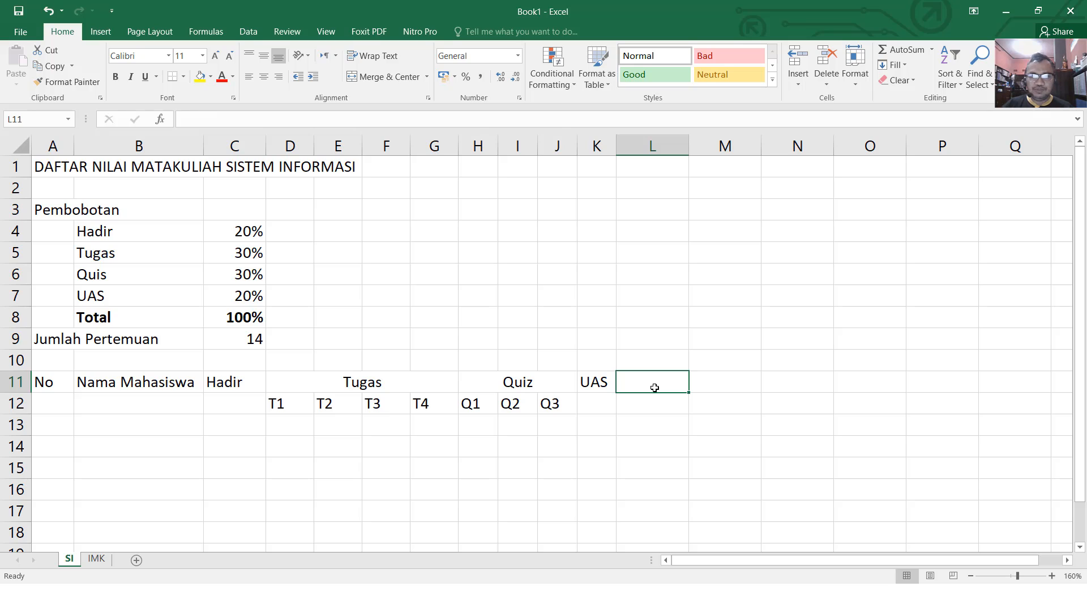
pyautogui.write('Pe')
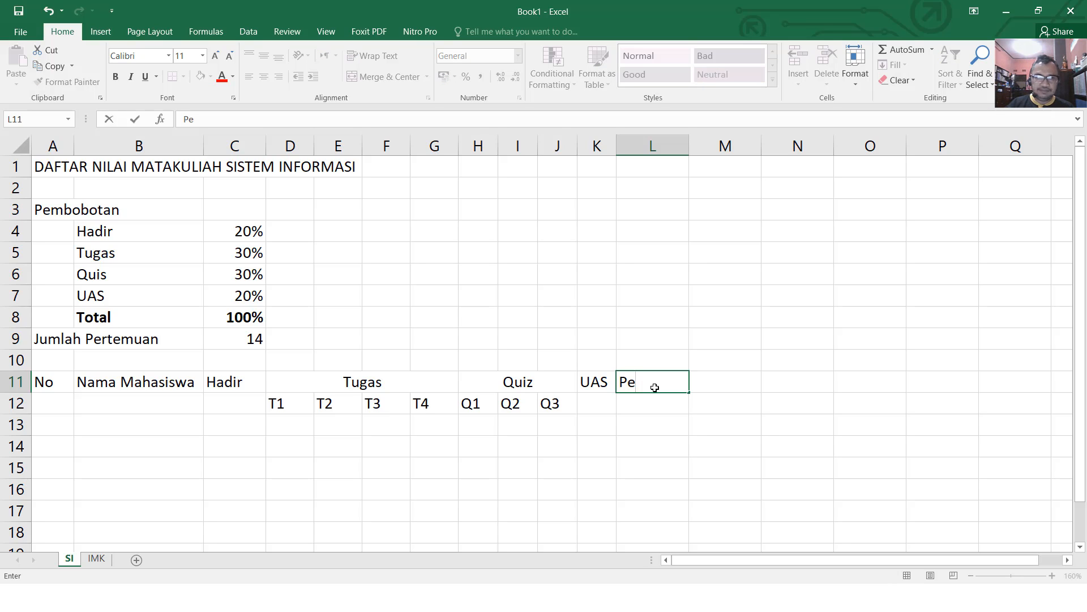
pyautogui.press('BackSpace')
pyautogui.press('BackSpace')
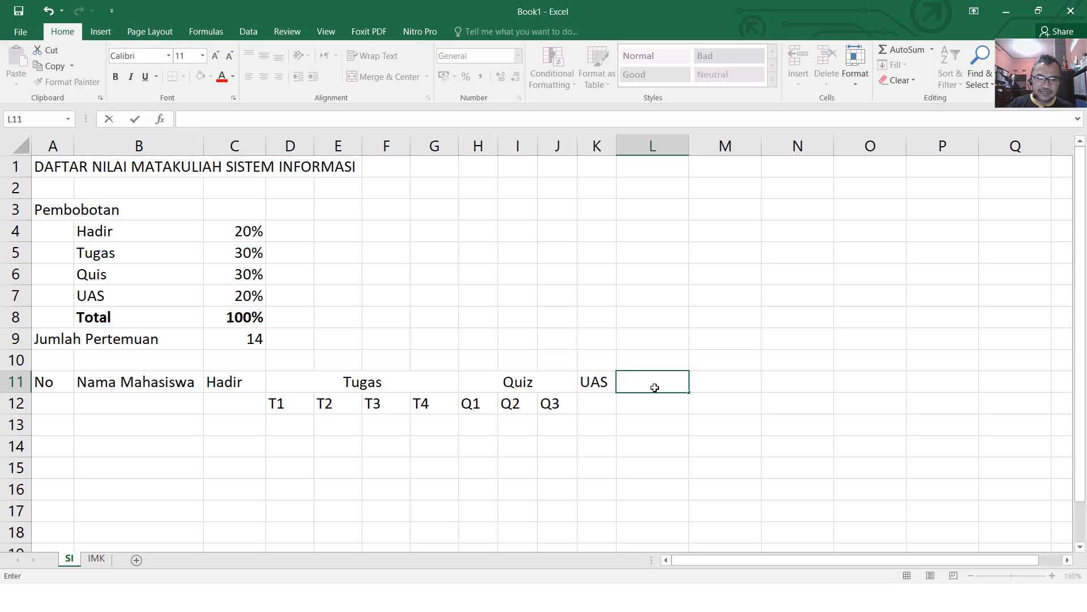
pyautogui.write('Nilai P')
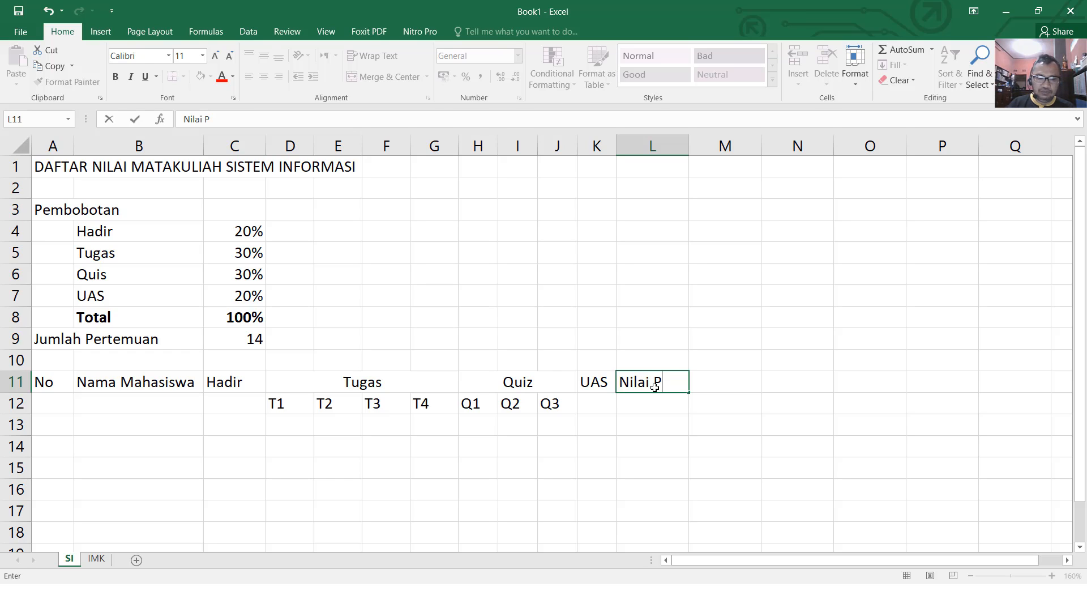
pyautogui.write('embobotan')
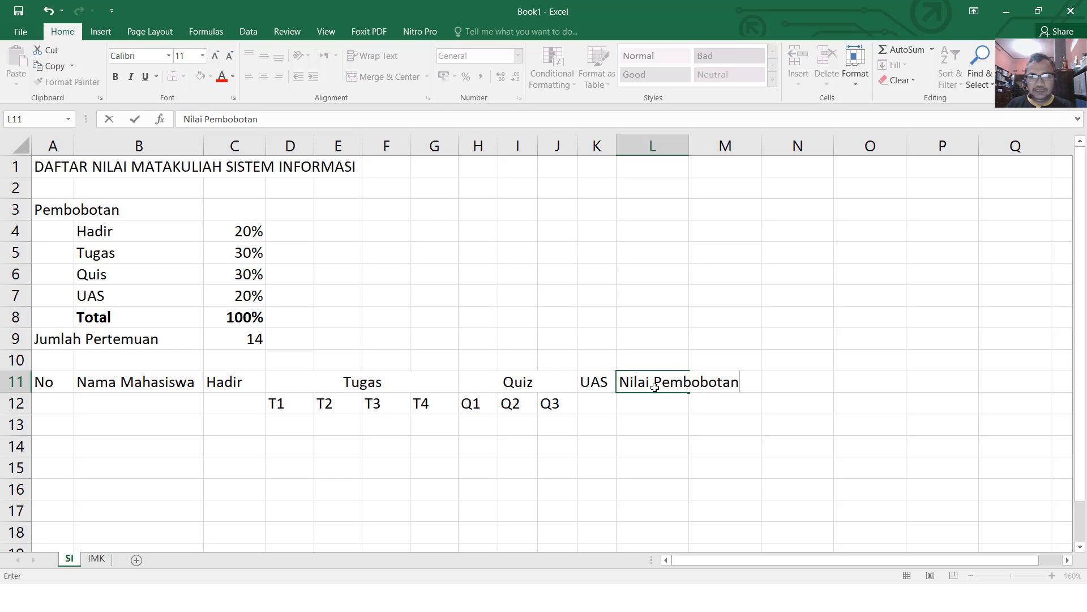
pyautogui.press('Return')
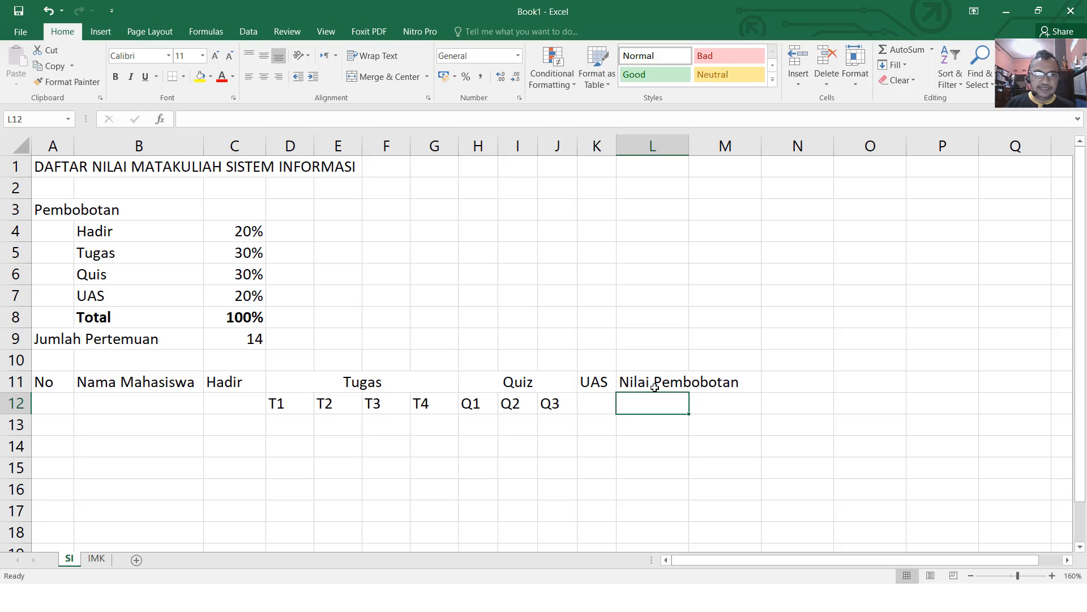
# Step: Fill the subheadings "Hadir", "Tugas", "Quis" and "UAS" across L12:O12 under "Nilai Pembobotan"
pyautogui.write('Had')
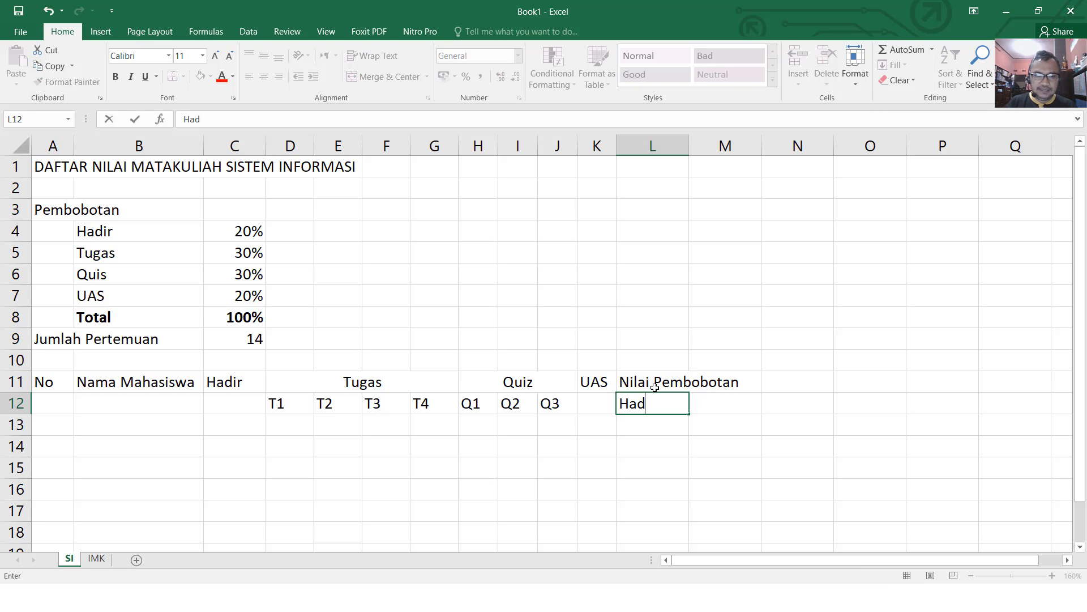
pyautogui.write('ir')
pyautogui.press('Tab')
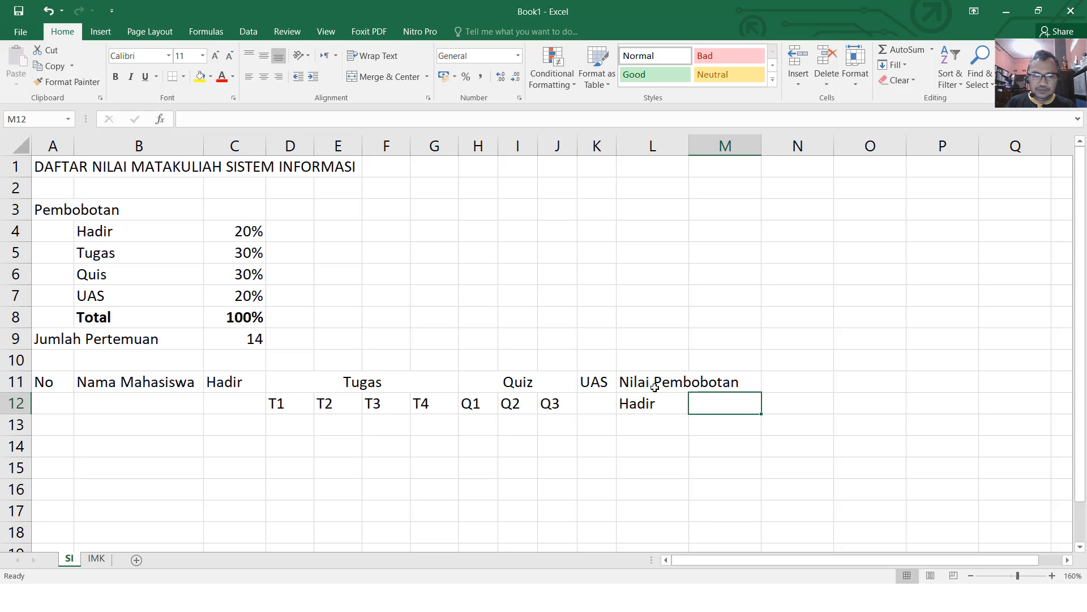
pyautogui.write('Tuda')
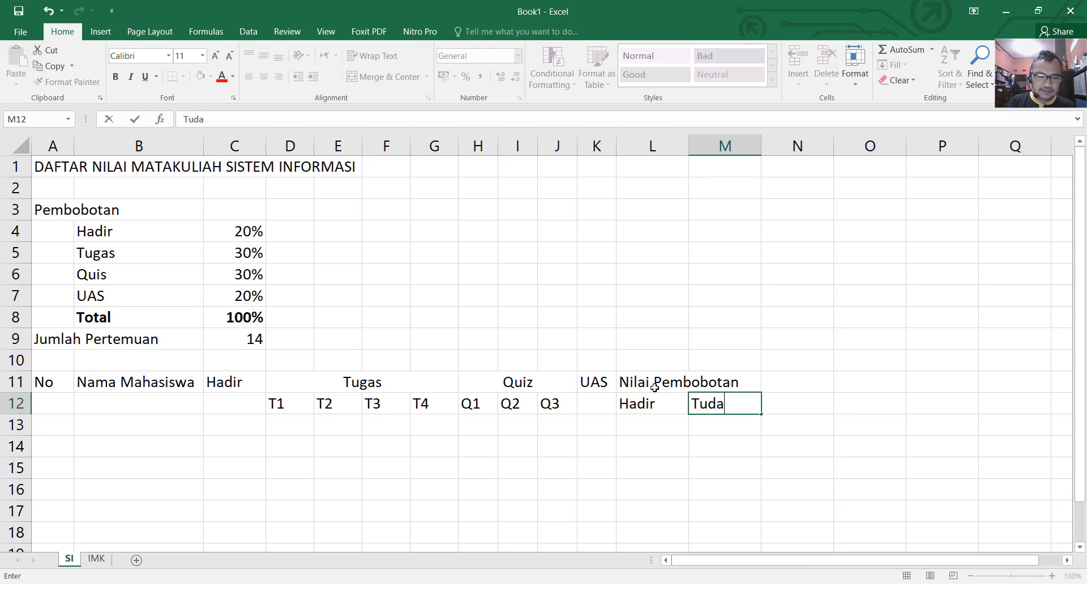
pyautogui.write('s')
pyautogui.press('BackSpace')
pyautogui.press('BackSpace')
pyautogui.press('BackSpace')
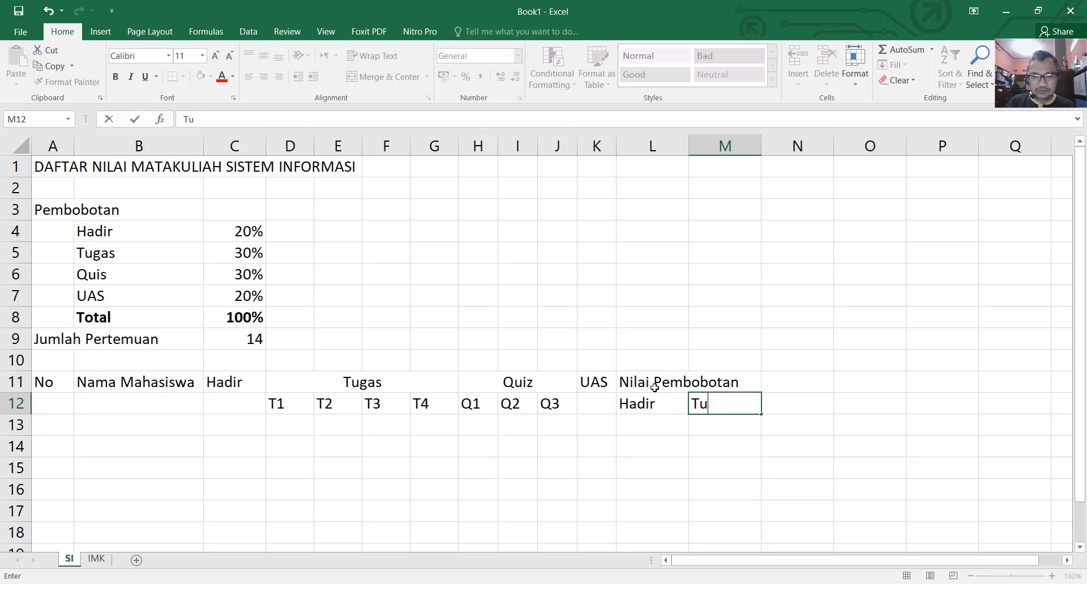
pyautogui.write('gas')
pyautogui.press('Tab')
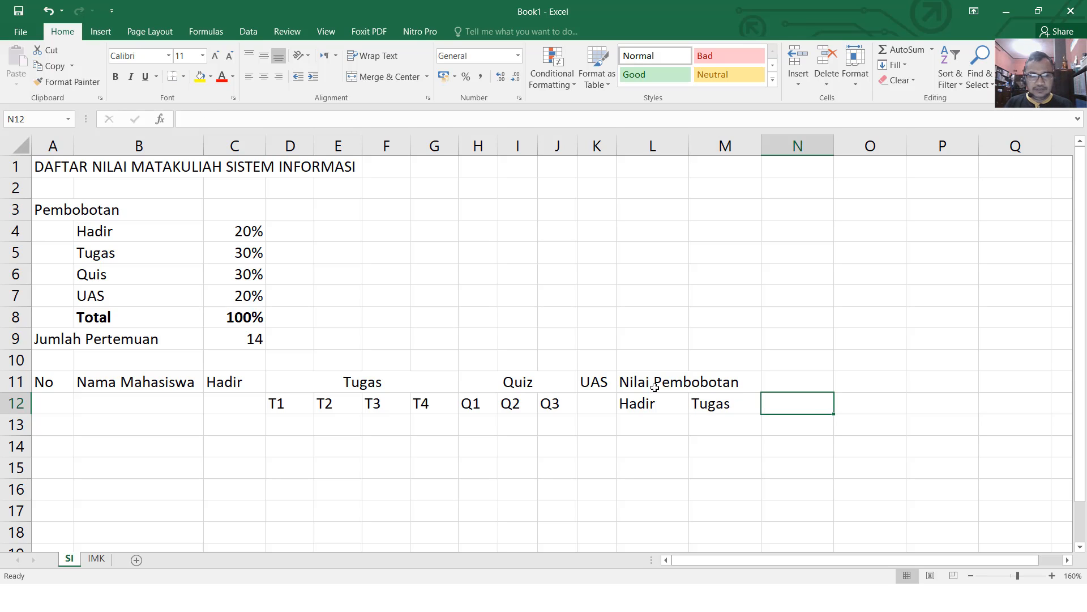
pyautogui.write('Quid')
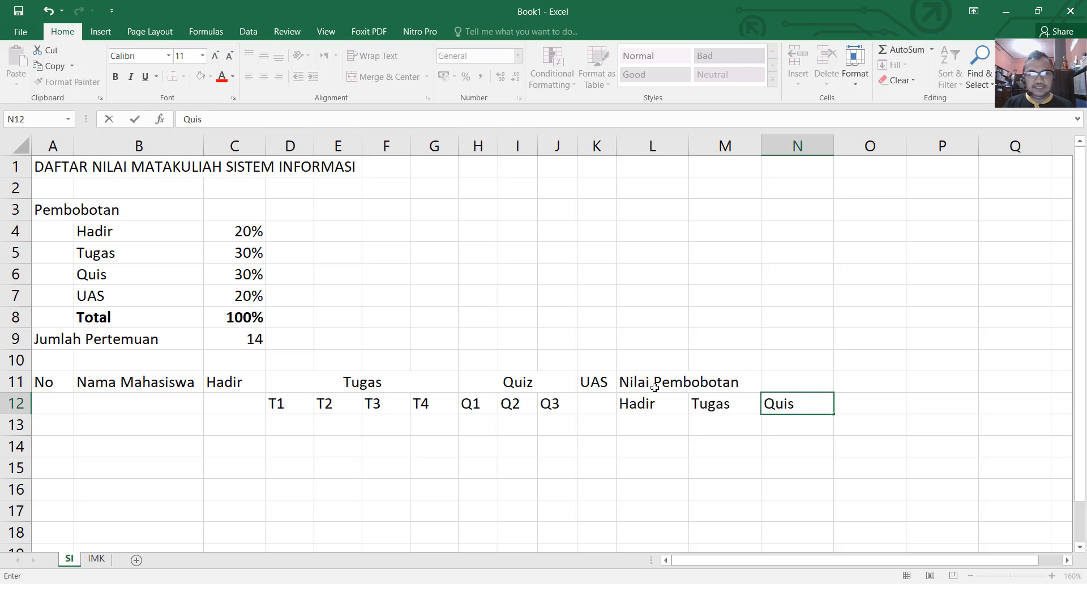
pyautogui.press('Tab')
pyautogui.write('UAS')
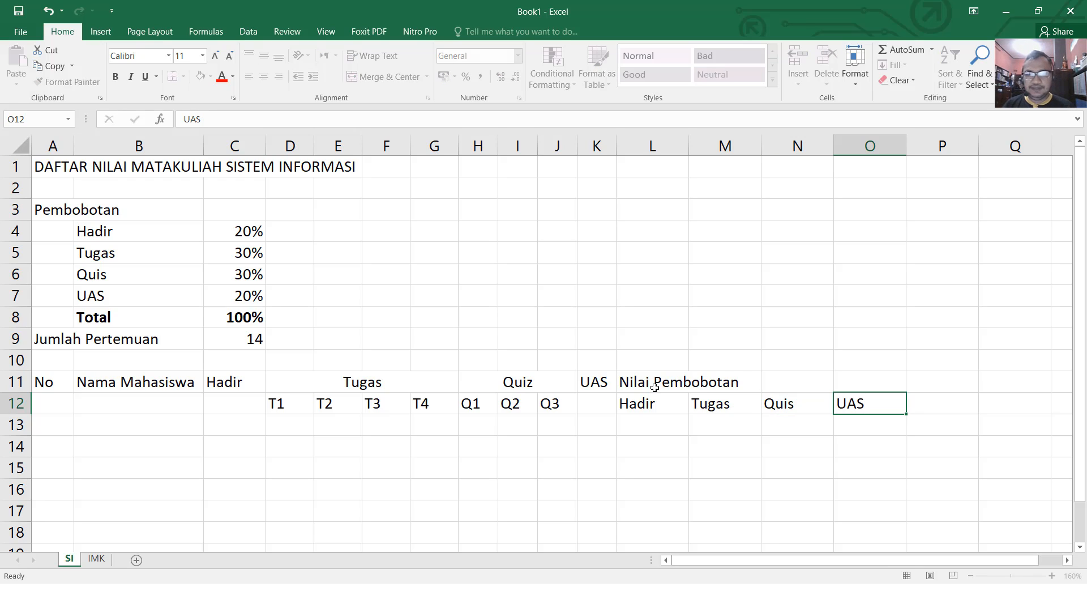
pyautogui.press('Return')
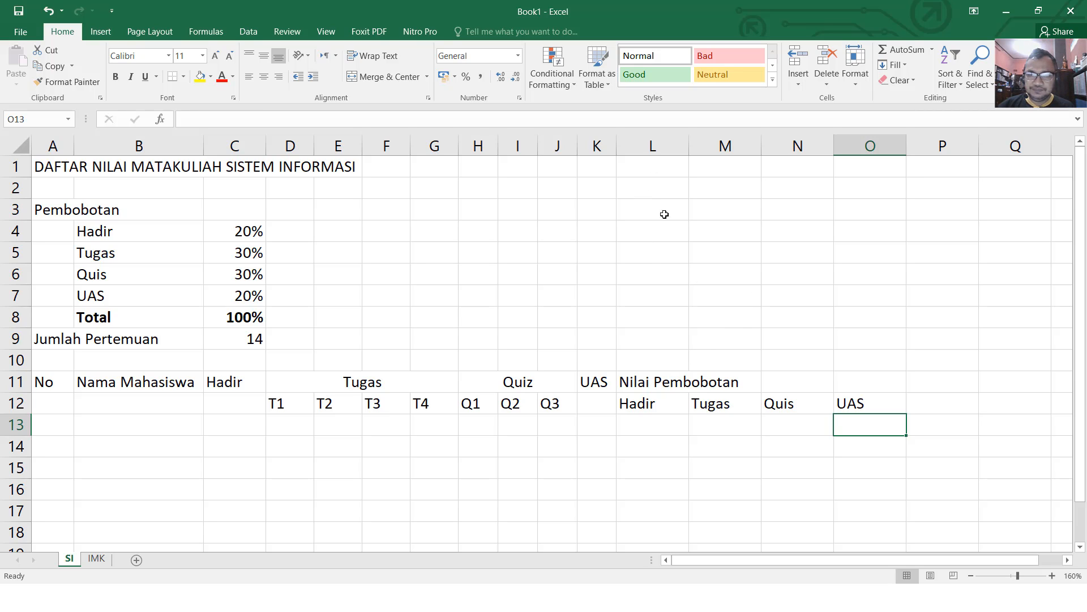
# Step: Merge and center the "Nilai Pembobotan" heading across cells L11:O11
pyautogui.click(646, 381)
pyautogui.moveTo(710, 381); pyautogui.dragTo(831, 372)
pyautogui.click(391, 77)
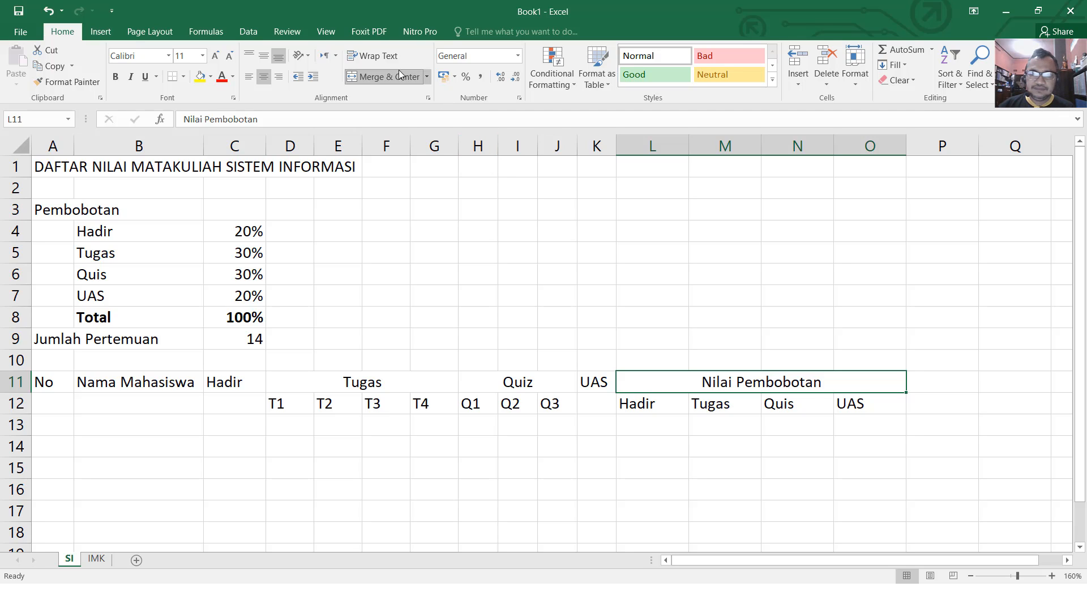
# Step: Narrow columns L through O together to one equal width
pyautogui.click(660, 139)
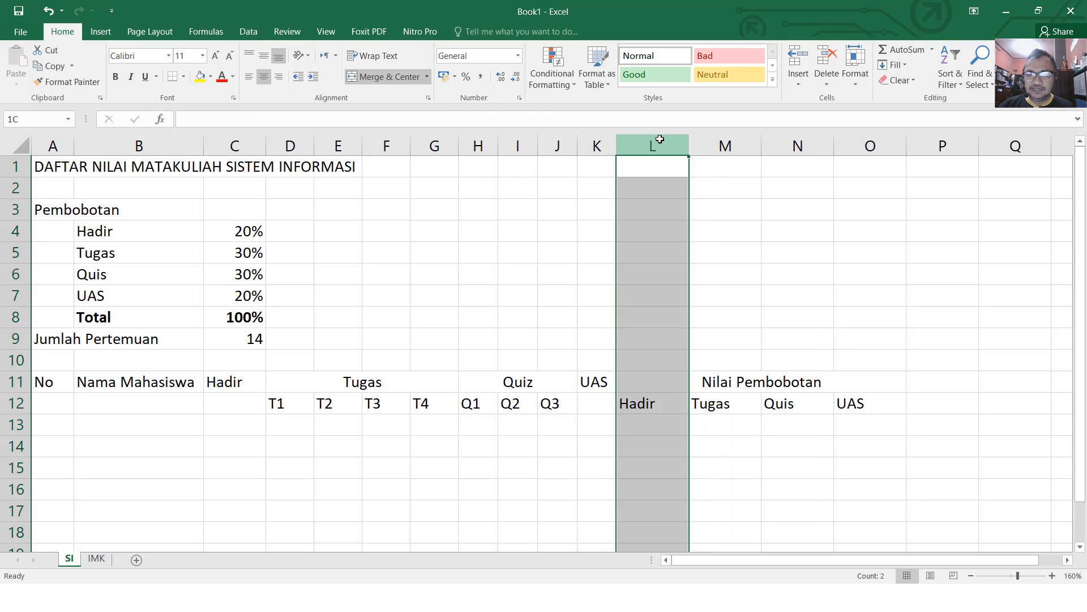
pyautogui.moveTo(665, 139); pyautogui.dragTo(867, 139)
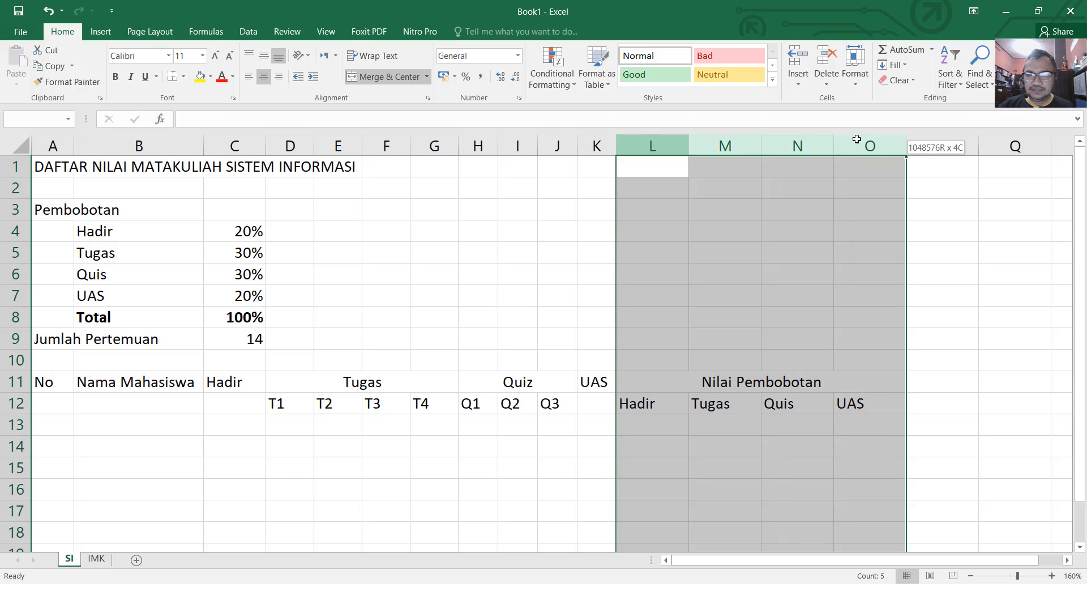
pyautogui.moveTo(689, 146); pyautogui.dragTo(659, 152)
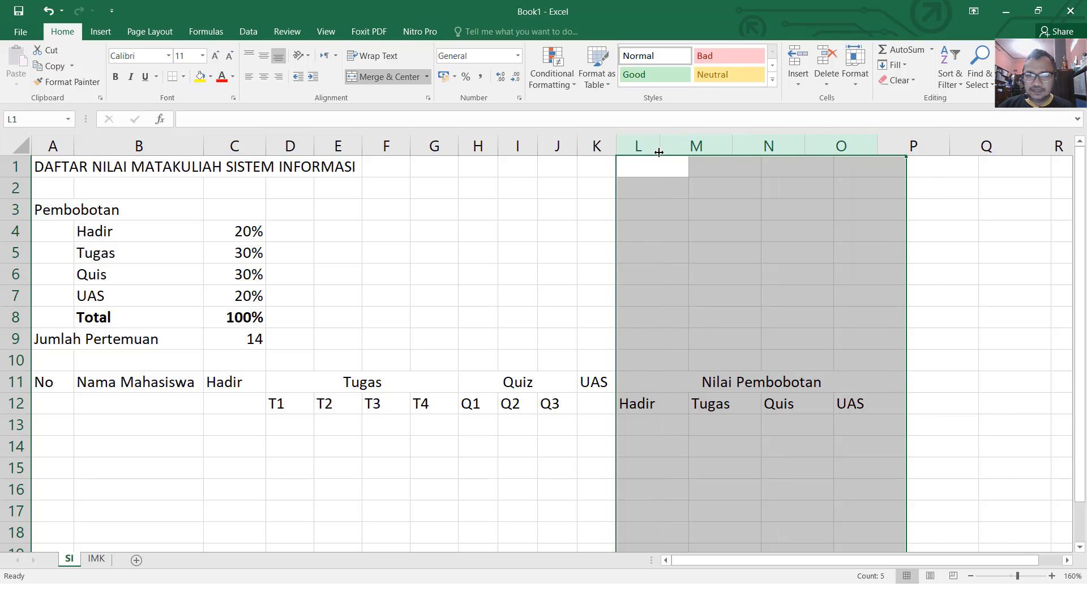
# Step: Enter the heading "Nilai Angka" in P11, then merge and center it across P11:P12 with wrapped text
pyautogui.click(754, 295)
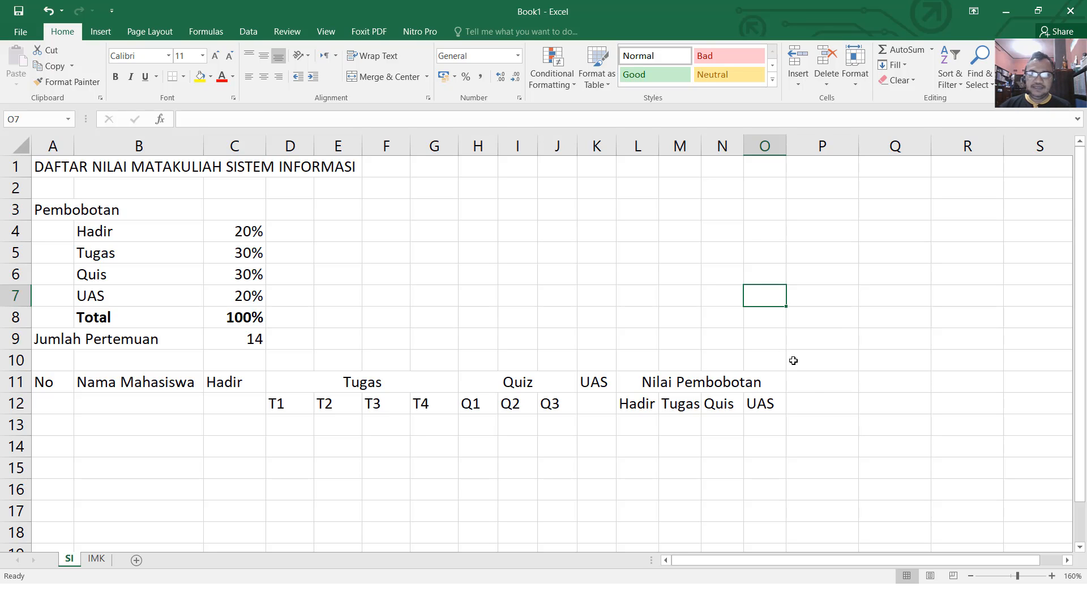
pyautogui.click(814, 386)
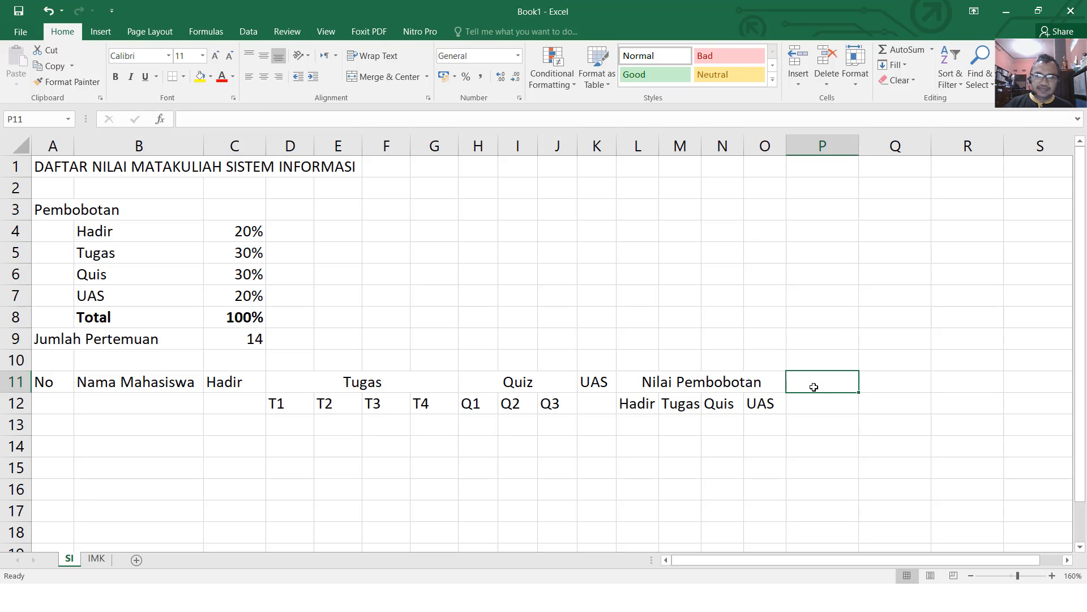
pyautogui.write('Nilai')
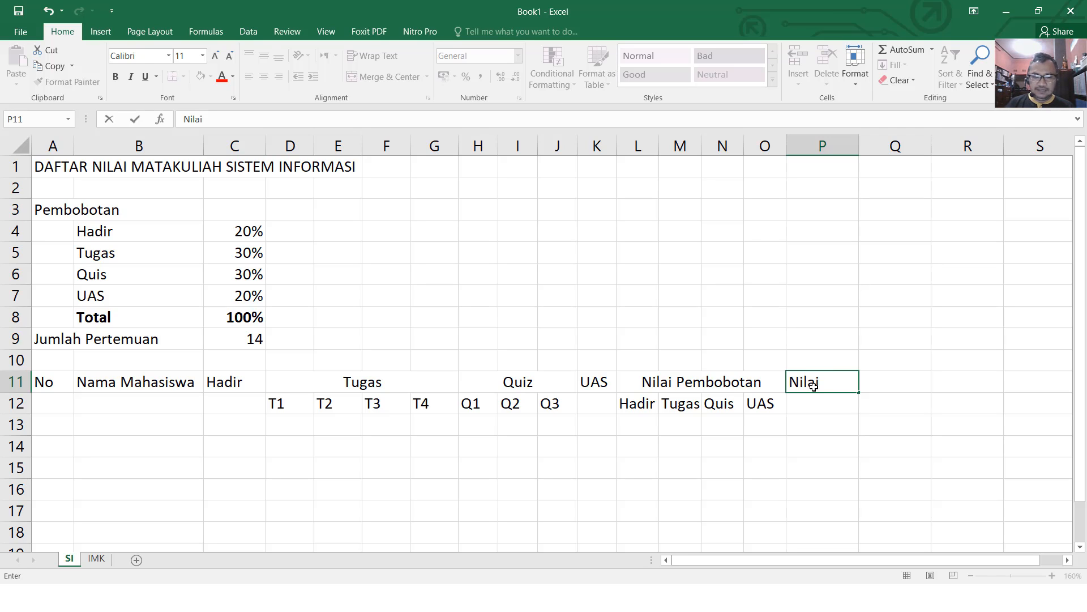
pyautogui.write(' Angka')
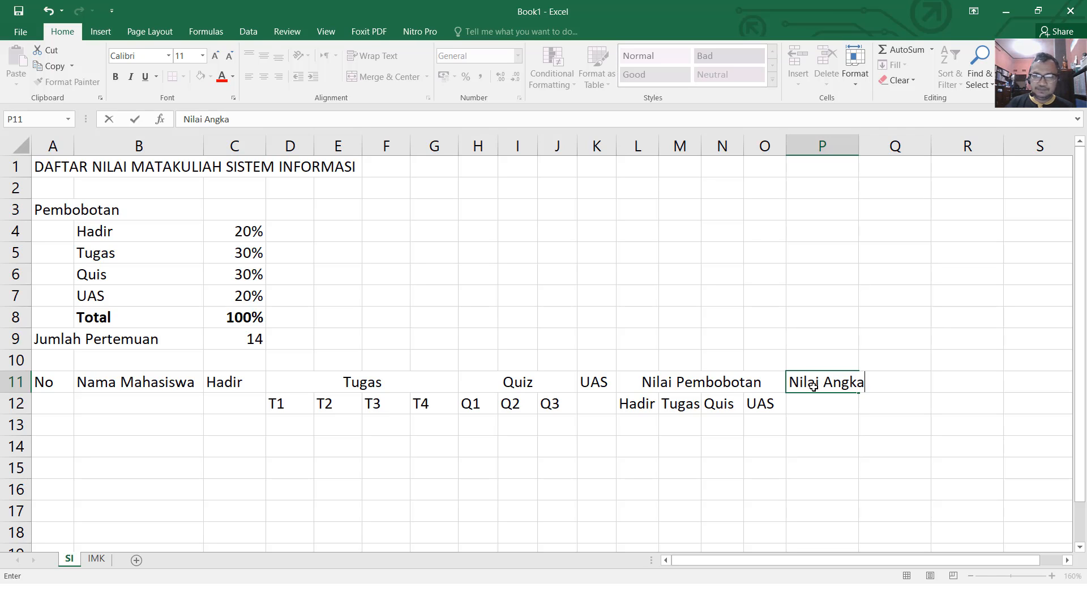
pyautogui.press('Return')
pyautogui.moveTo(814, 383); pyautogui.dragTo(816, 408)
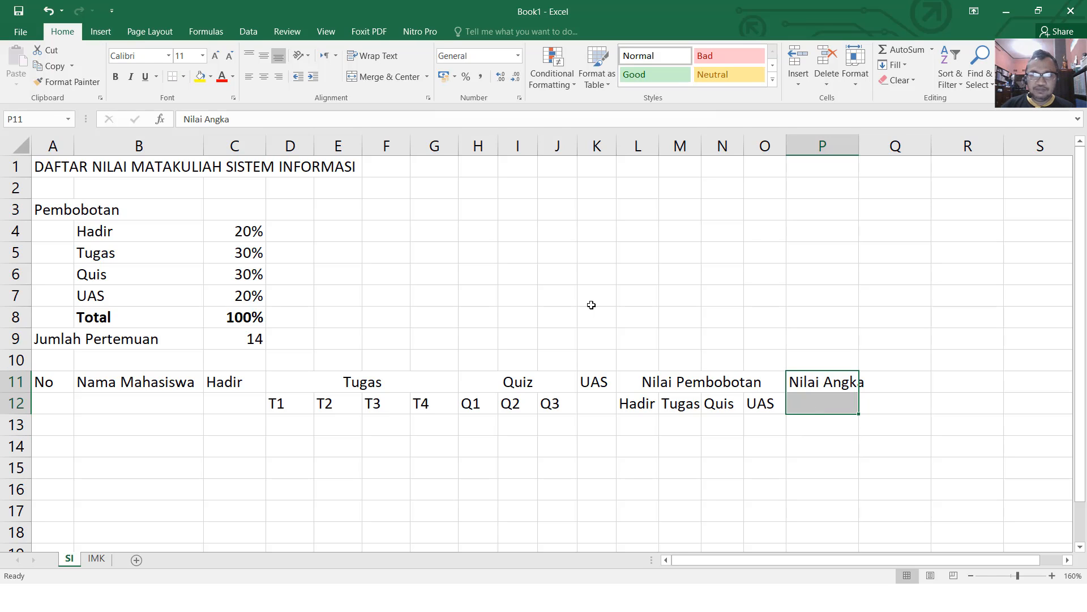
pyautogui.click(387, 77)
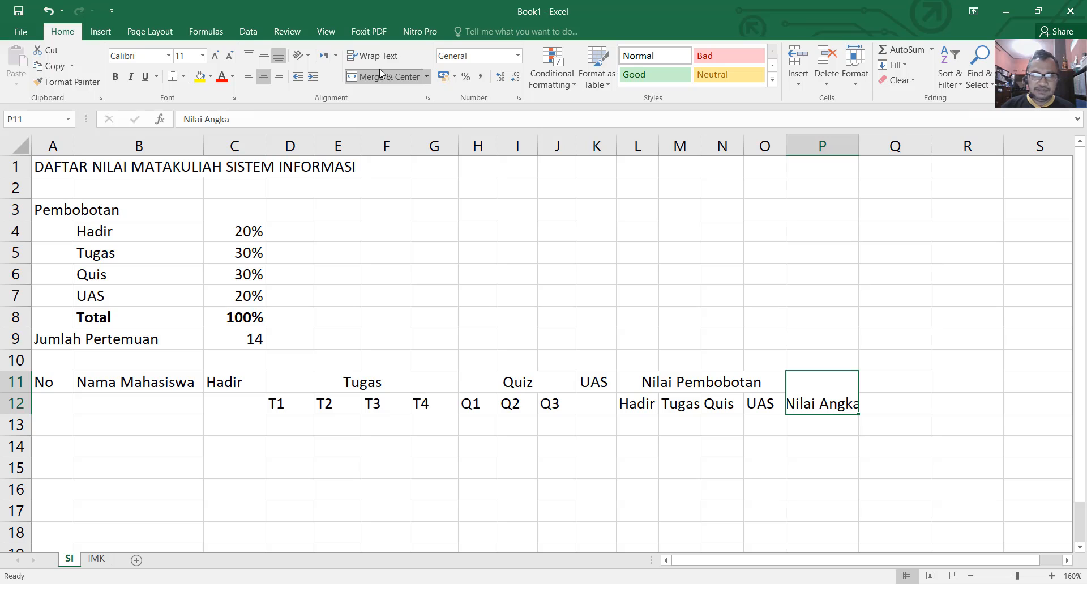
pyautogui.click(379, 60)
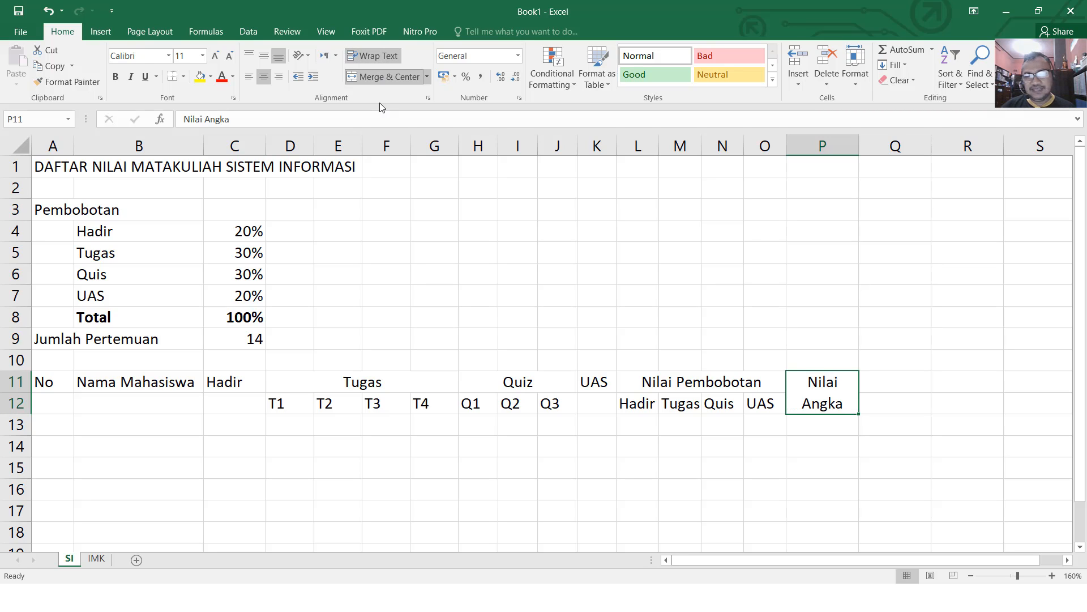
# Step: Add the heading "Nilai Huruf" in Q11, merged and centered over Q11:Q12 with wrapped text
pyautogui.click(873, 374)
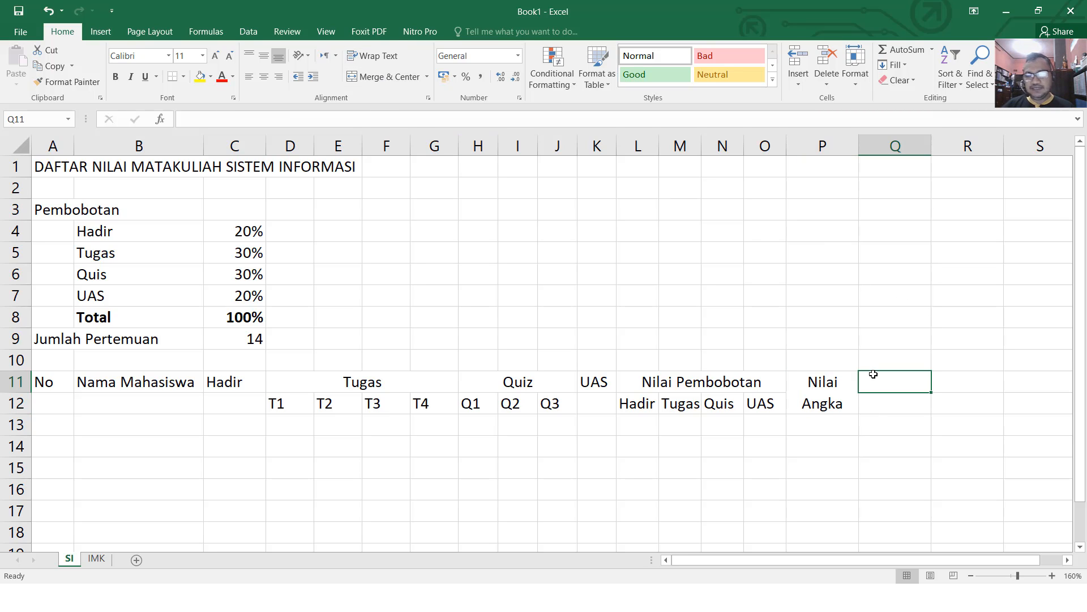
pyautogui.write('Nilai')
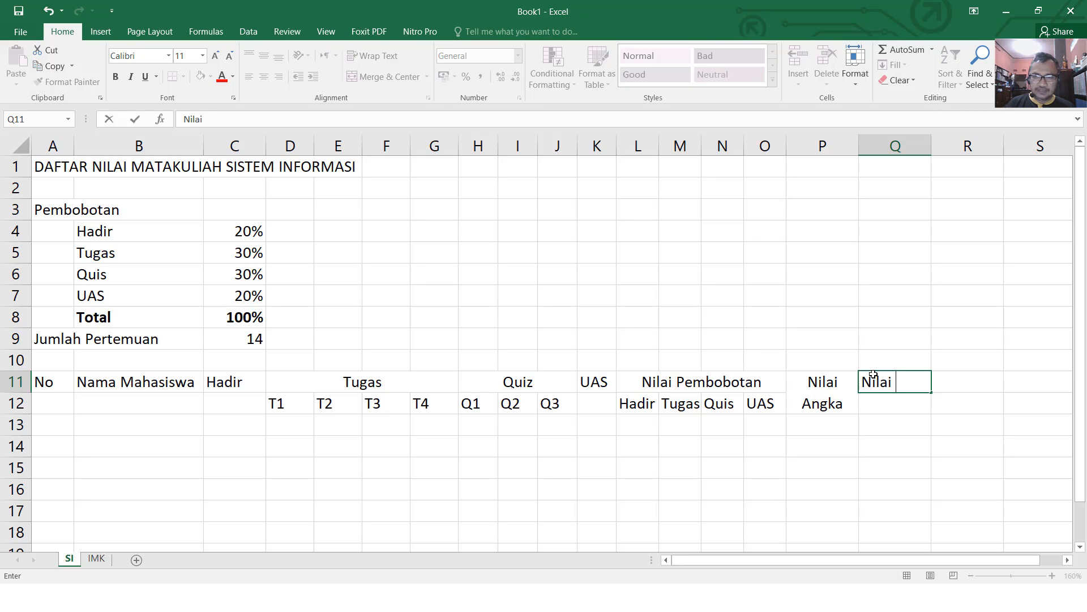
pyautogui.write(' Huruf')
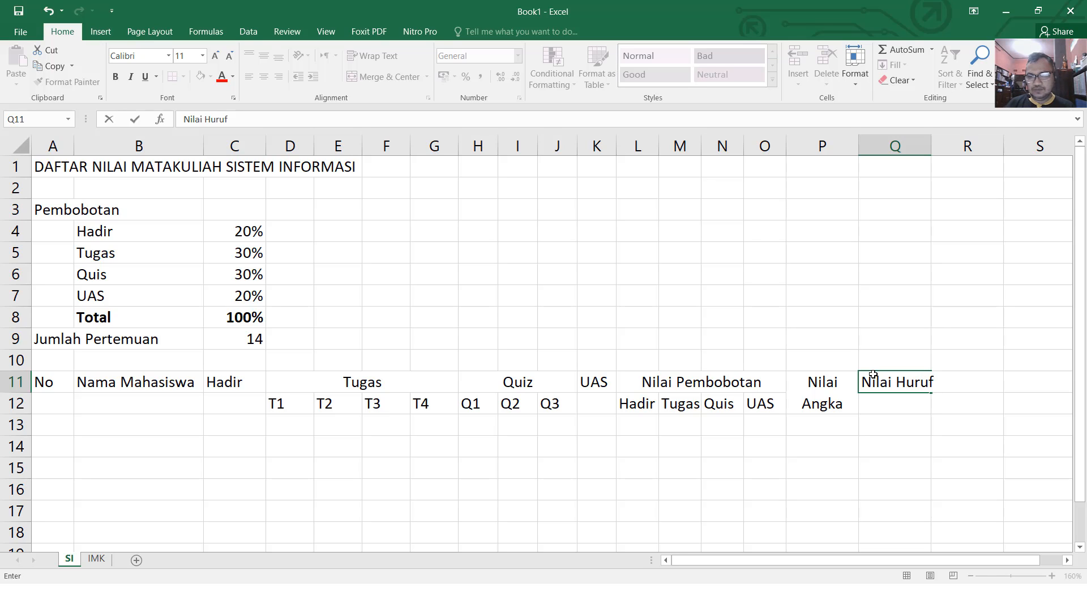
pyautogui.press('Return')
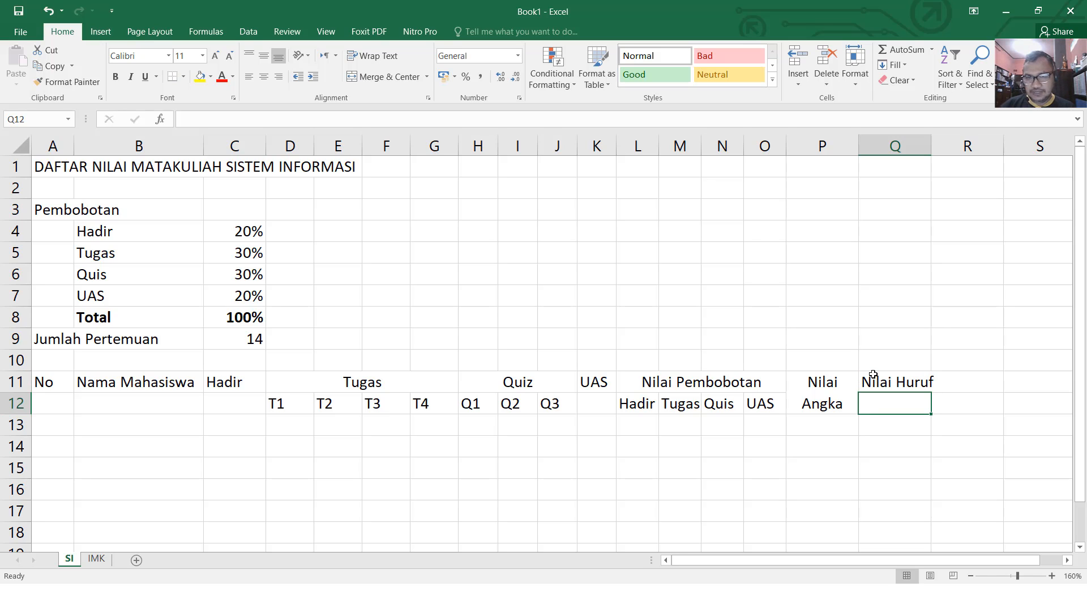
pyautogui.moveTo(874, 375); pyautogui.dragTo(872, 401)
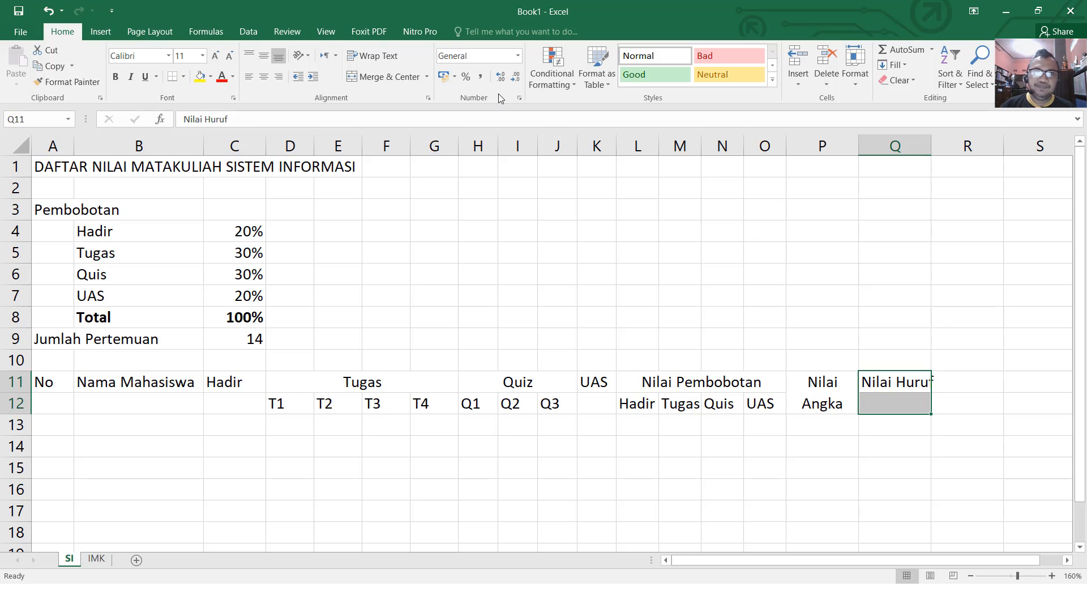
pyautogui.click(386, 77)
pyautogui.click(374, 56)
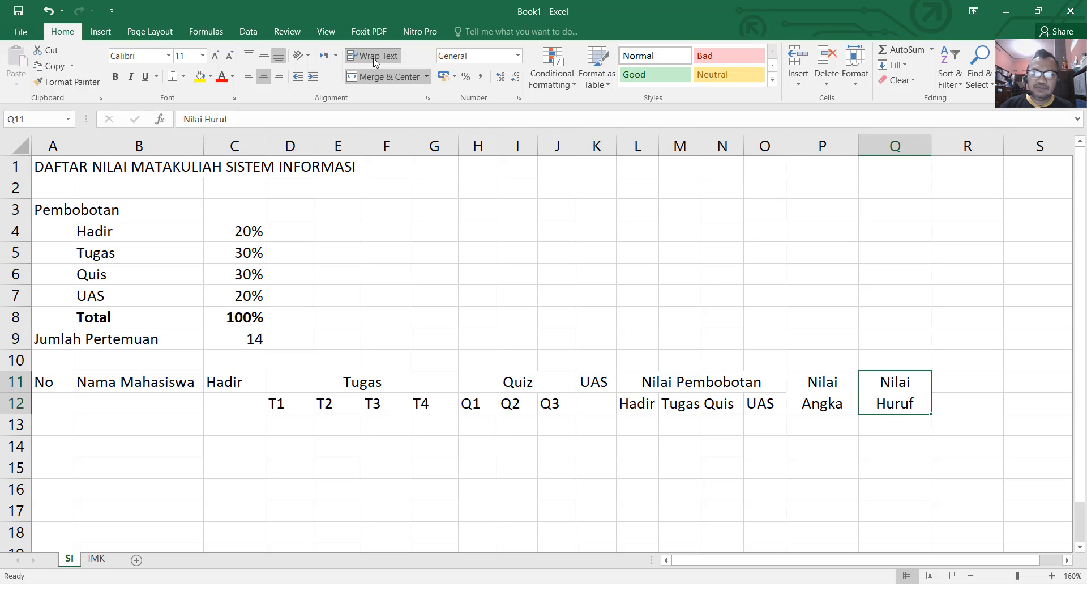
# Step: Merge and center the No, Nama Mahasiswa and Hadir headings separately over rows 11 and 12, and middle-align A11:Q12 vertically
pyautogui.moveTo(42, 391); pyautogui.dragTo(46, 404)
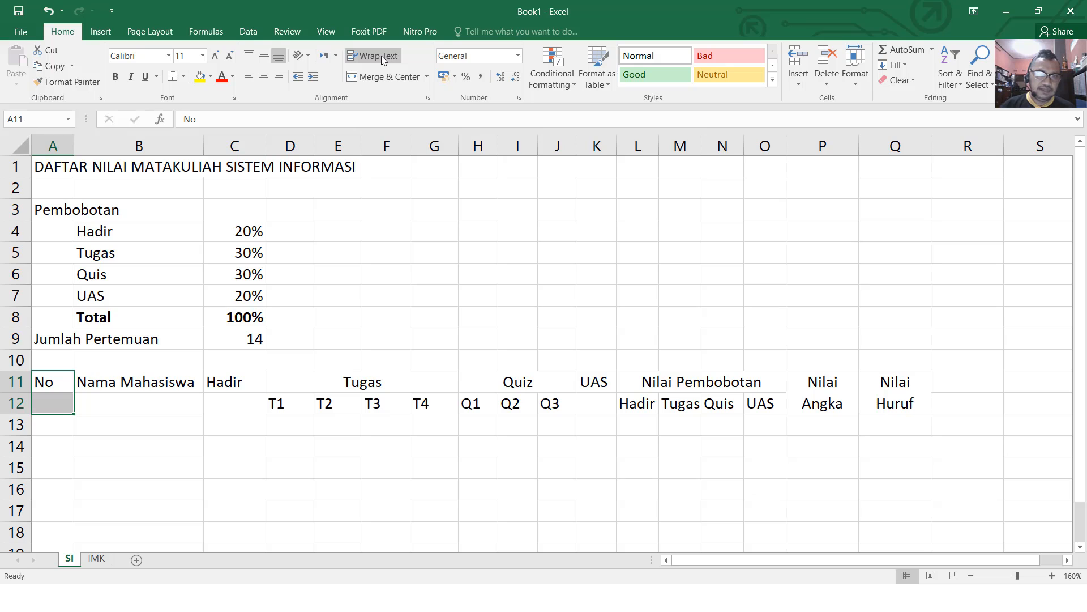
pyautogui.click(384, 77)
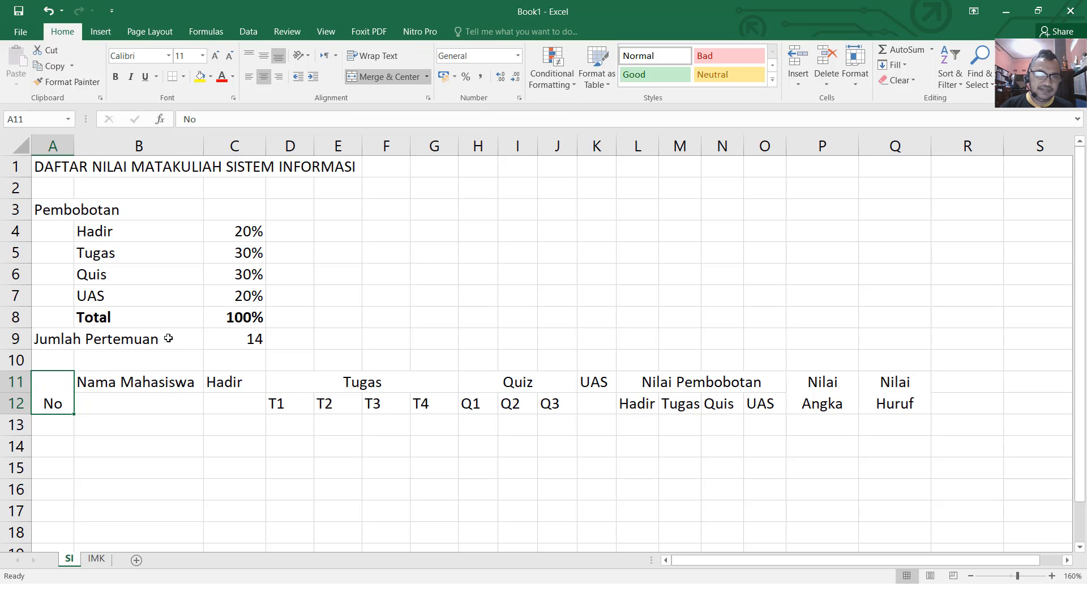
pyautogui.moveTo(170, 384); pyautogui.dragTo(167, 407)
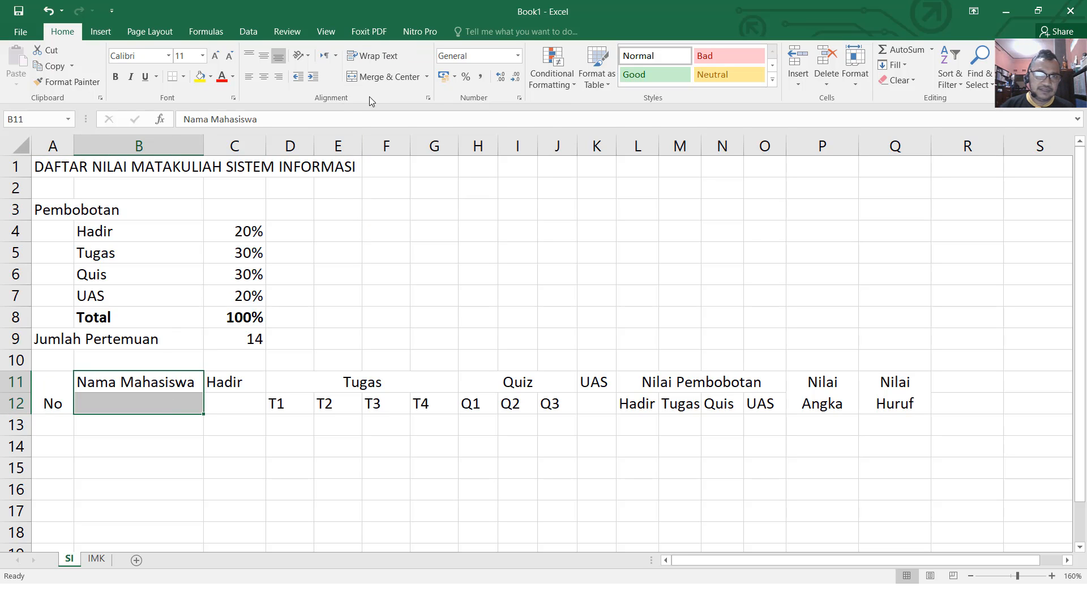
pyautogui.click(383, 80)
pyautogui.moveTo(249, 383); pyautogui.dragTo(227, 409)
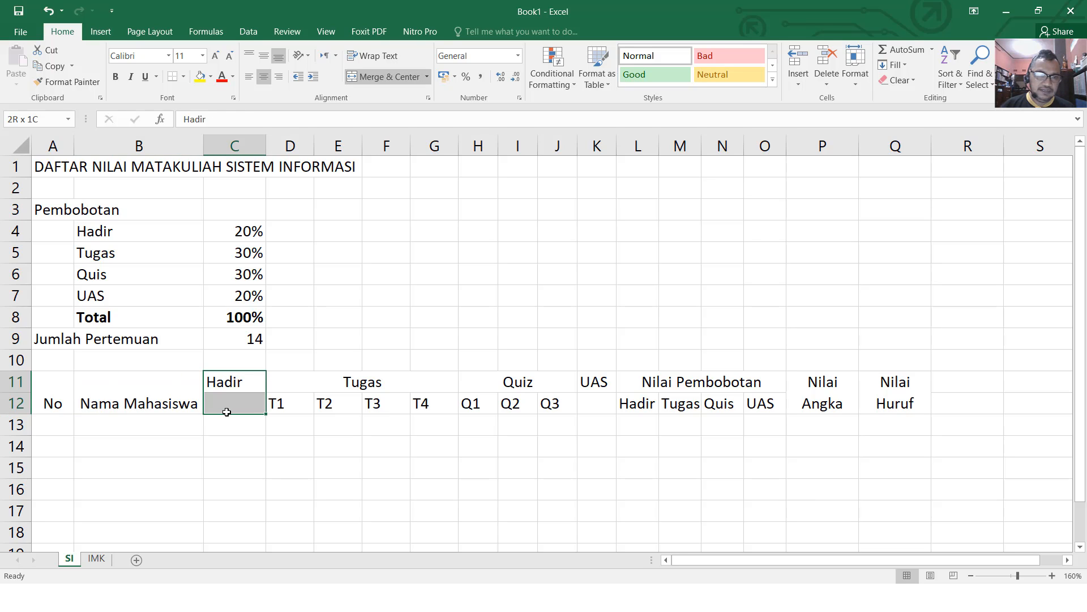
pyautogui.click(391, 77)
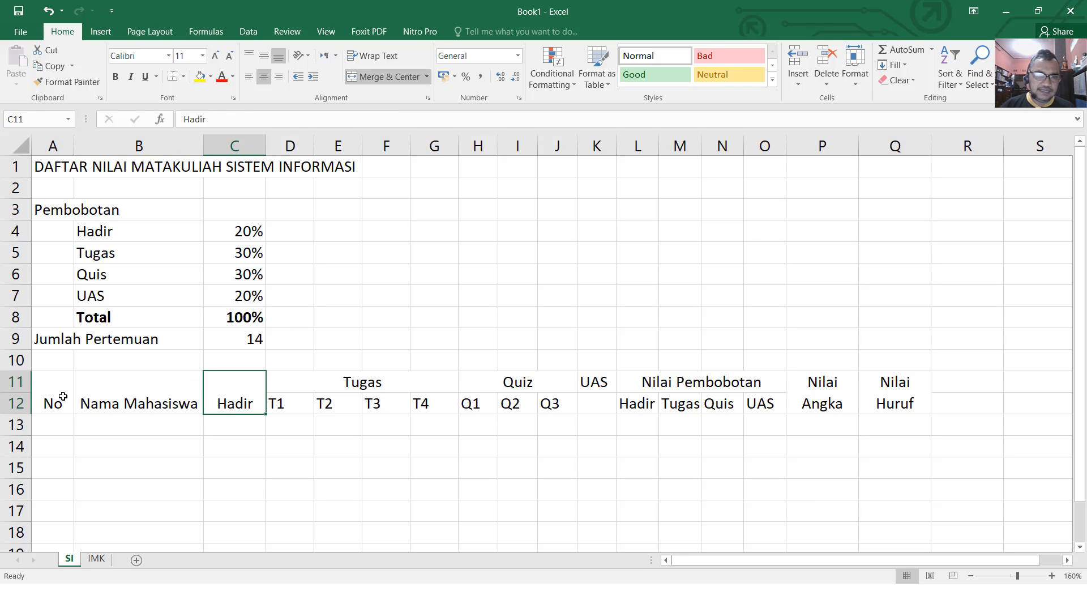
pyautogui.moveTo(63, 397); pyautogui.dragTo(867, 379)
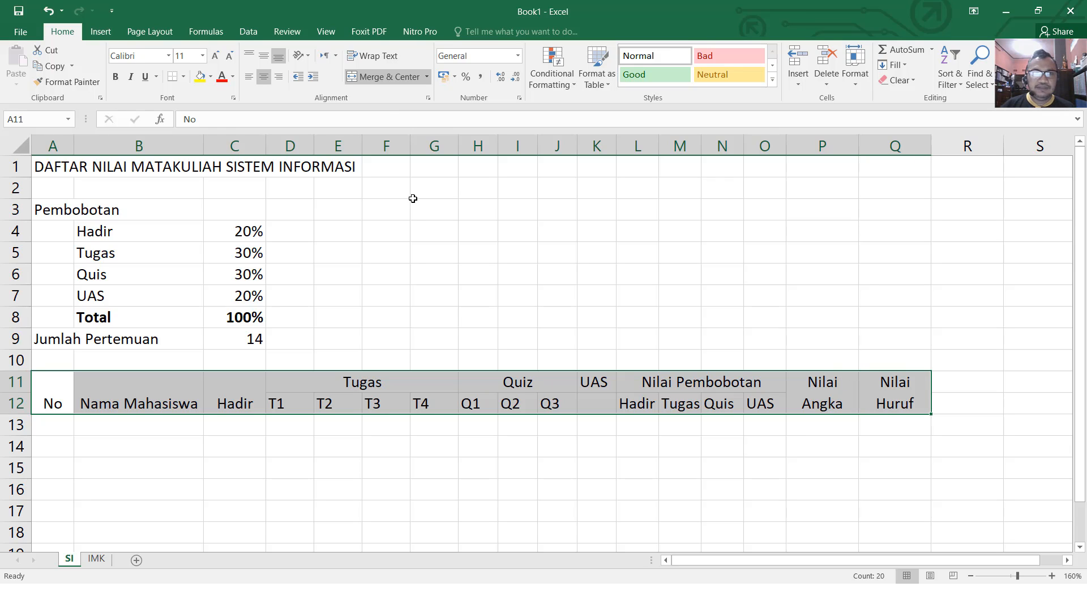
pyautogui.click(266, 59)
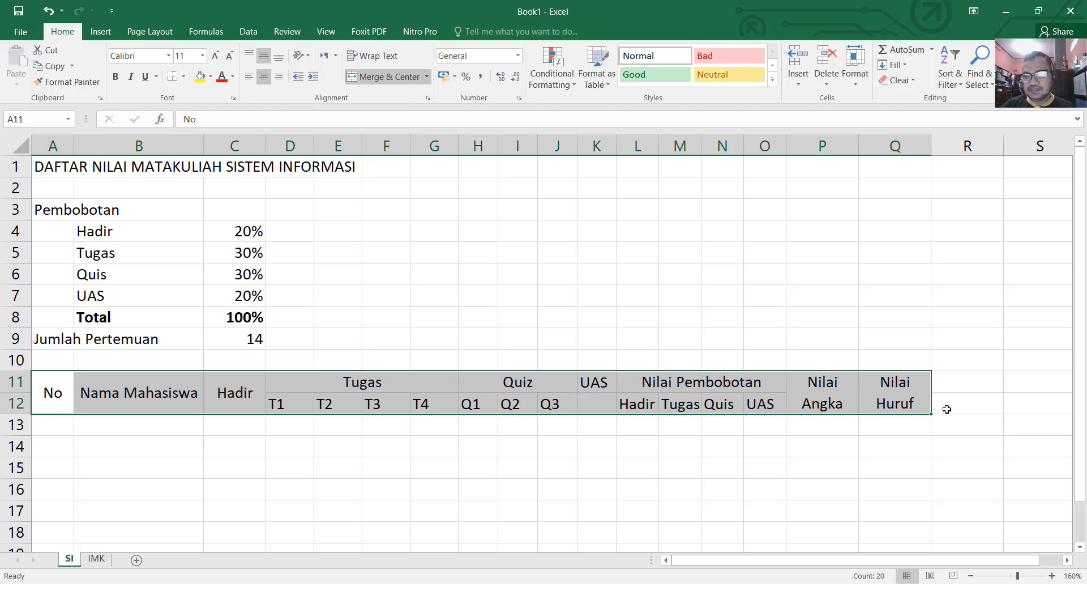
# Step: Enter the heading "Keterangan" in R11, beside the Nilai Huruf heading
pyautogui.click(964, 386)
pyautogui.write('Ke')
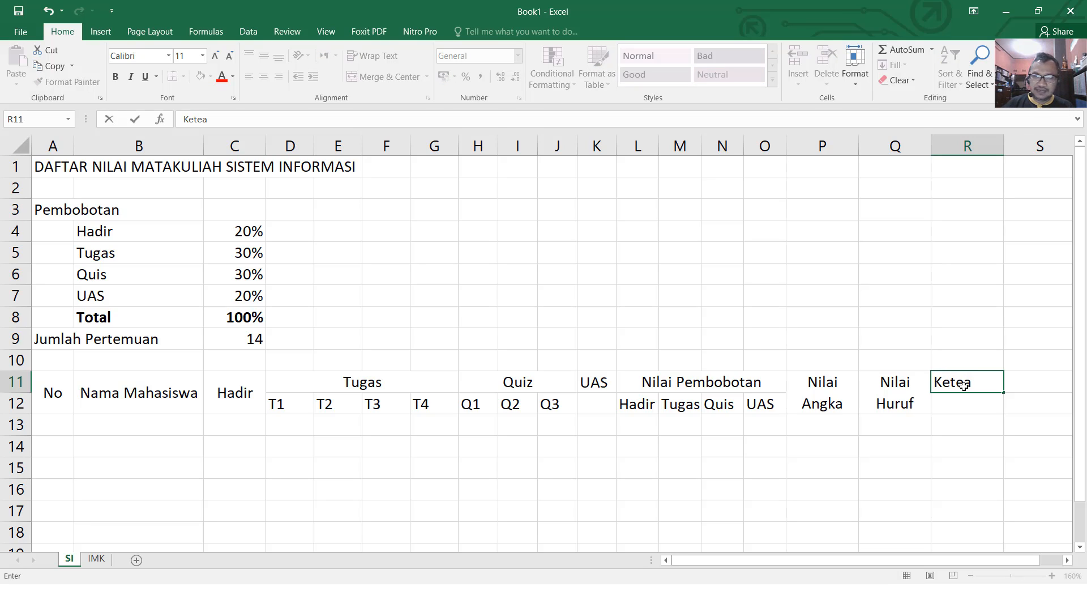
pyautogui.write('teran')
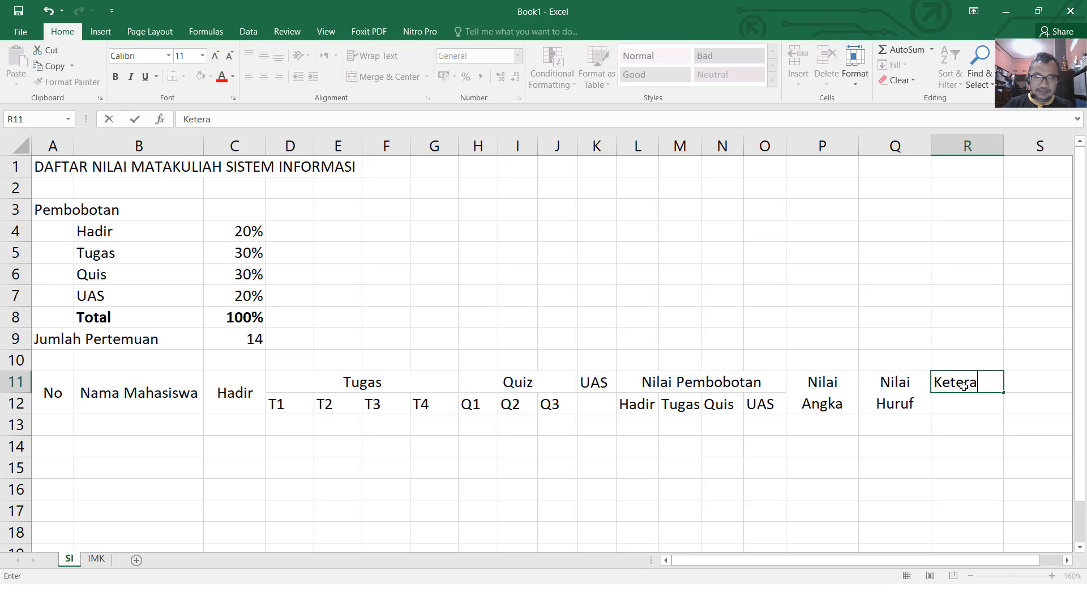
pyautogui.write('ga')
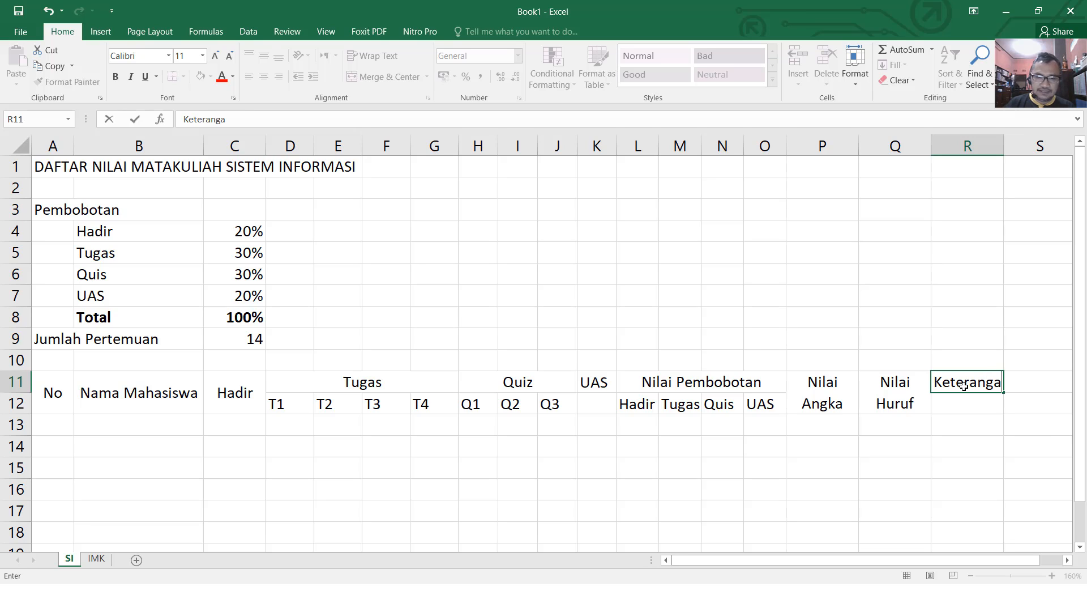
pyautogui.write('n')
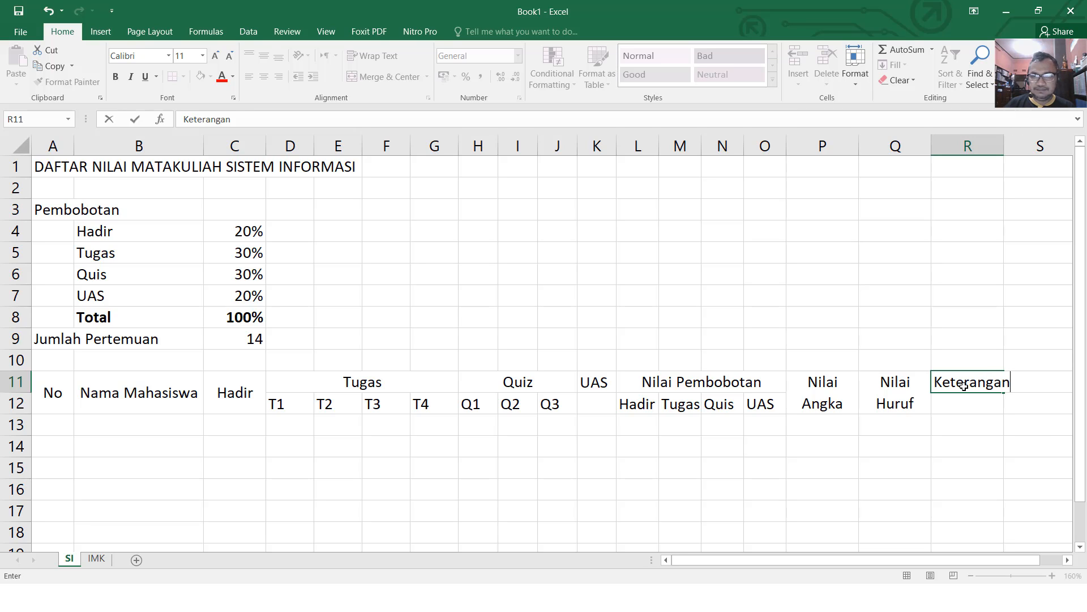
pyautogui.press('Return')
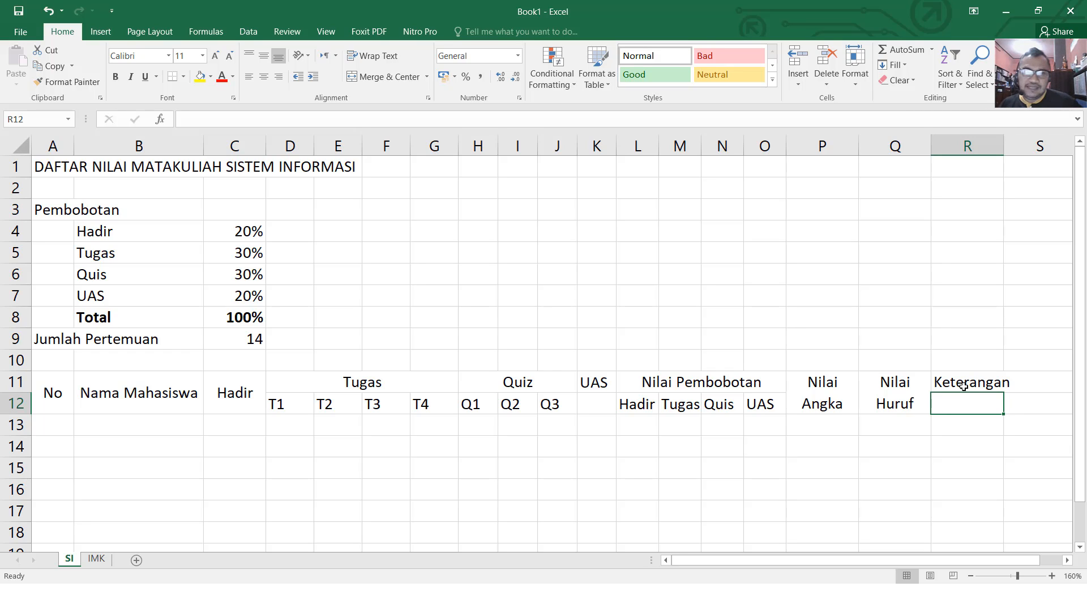
# Step: Merge and center R11:R12 with wrapped, middle-aligned text, and widen column R so "Keterangan" fits on one line
pyautogui.moveTo(937, 376); pyautogui.dragTo(942, 408)
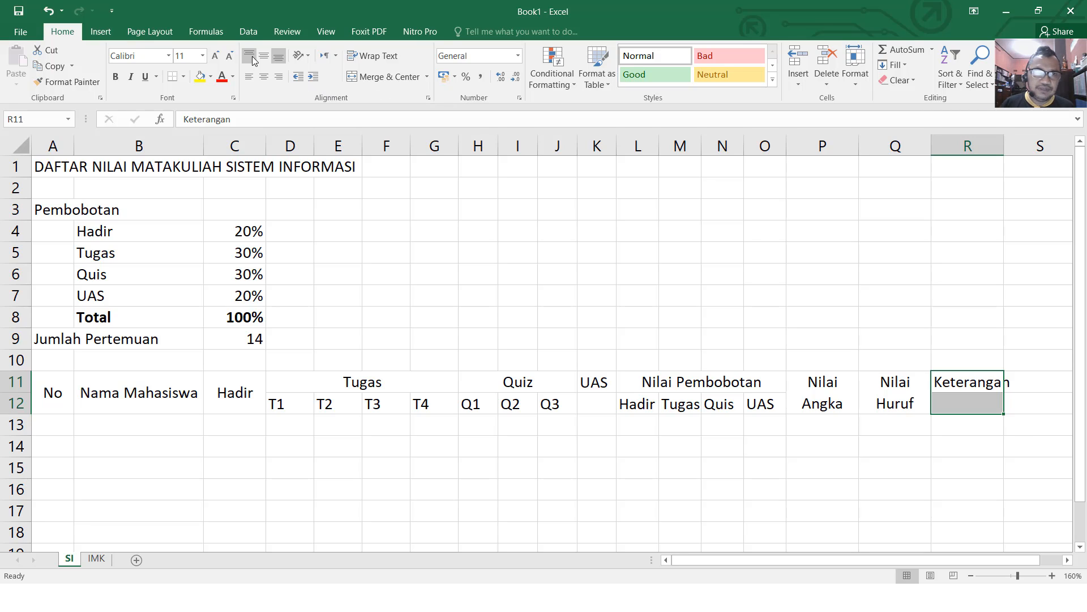
pyautogui.click(365, 56)
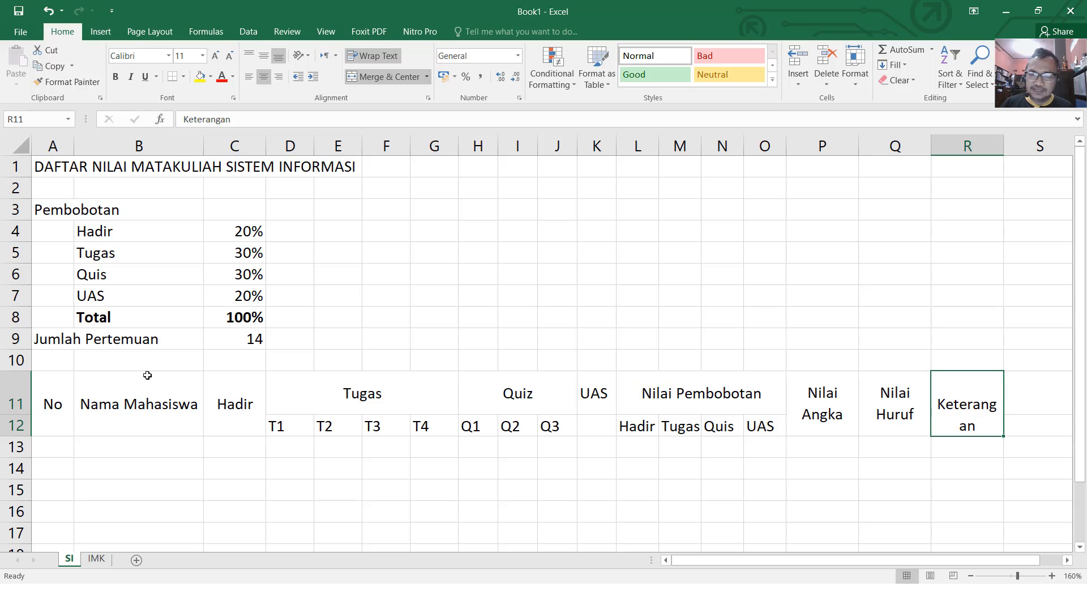
pyautogui.moveTo(1004, 146); pyautogui.dragTo(1020, 145)
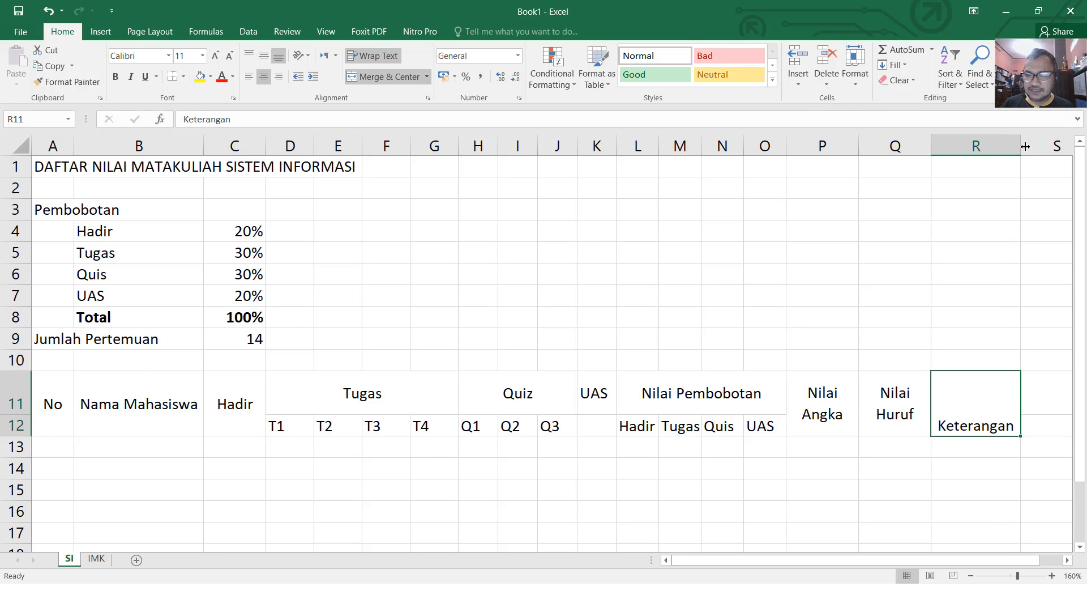
pyautogui.click(264, 56)
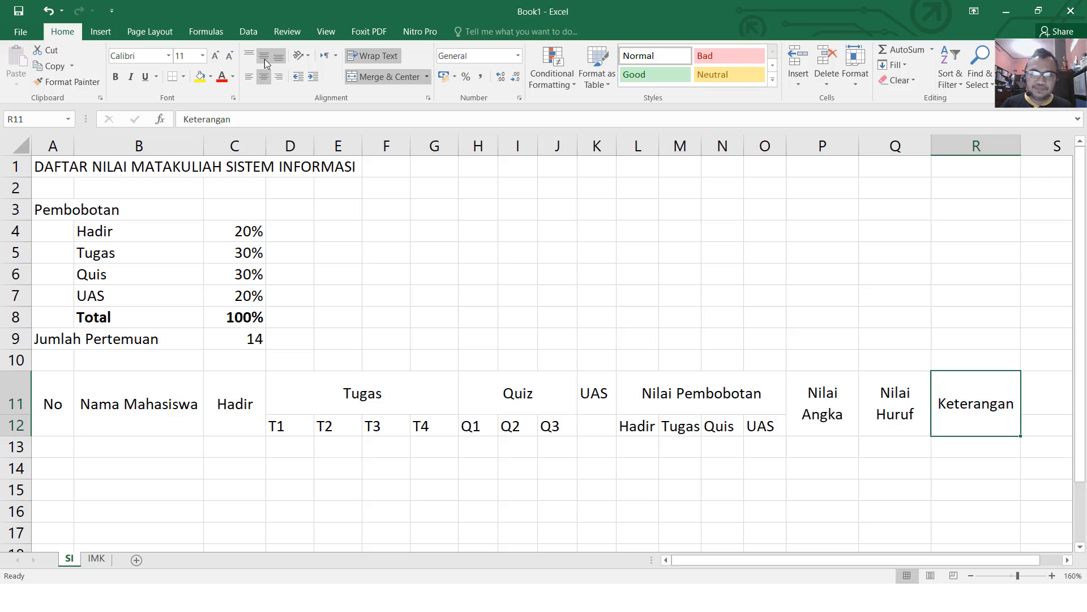
# Step: Apply all borders to the grade table range A11:R20
pyautogui.click(69, 445)
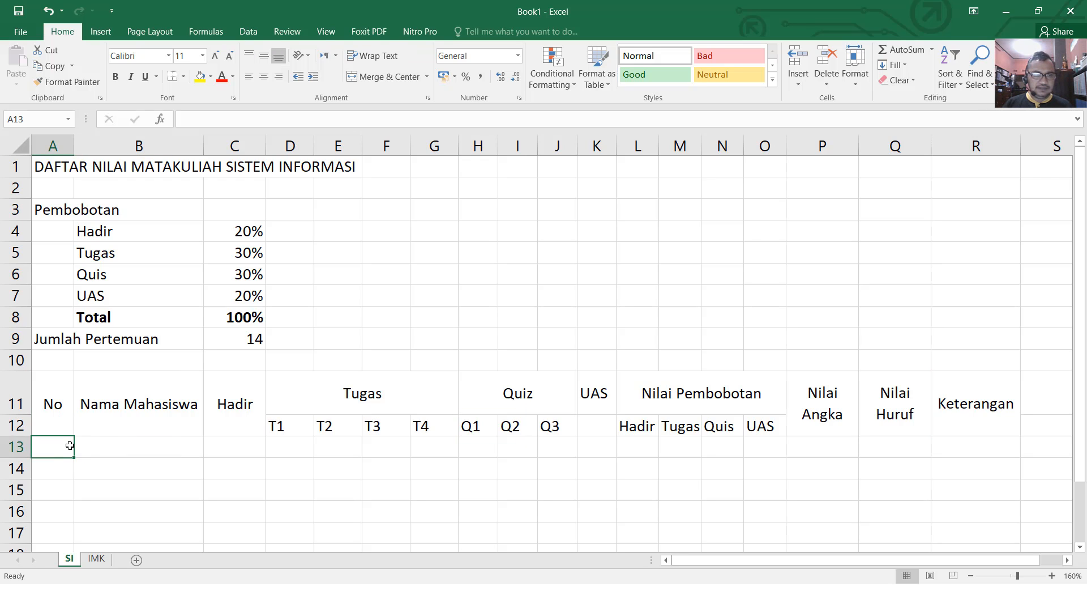
pyautogui.scroll(-1, 70, 446)
pyautogui.moveTo(63, 343); pyautogui.dragTo(967, 522)
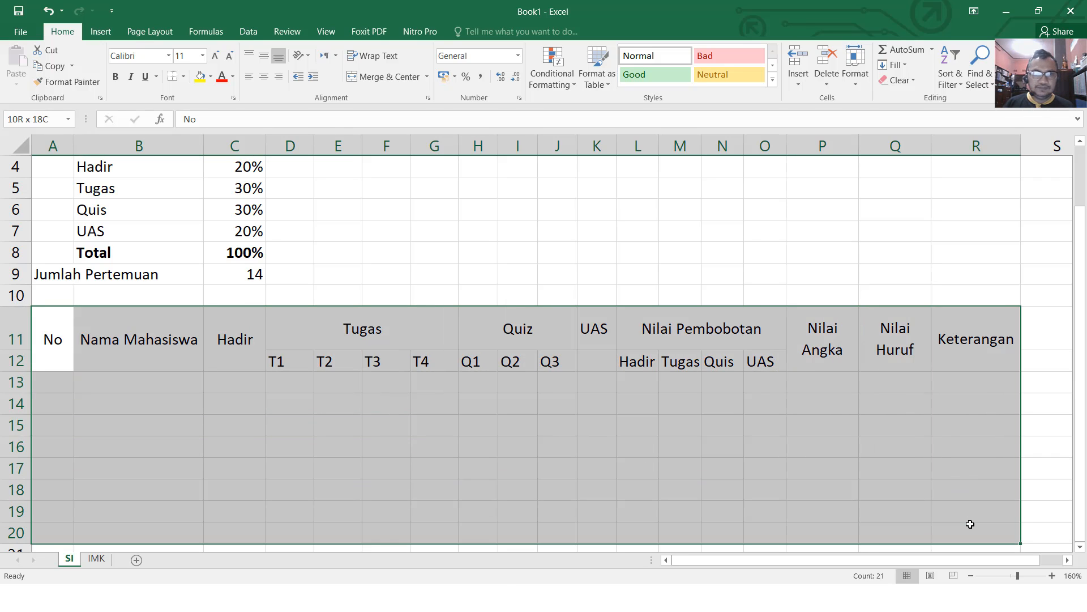
pyautogui.click(183, 77)
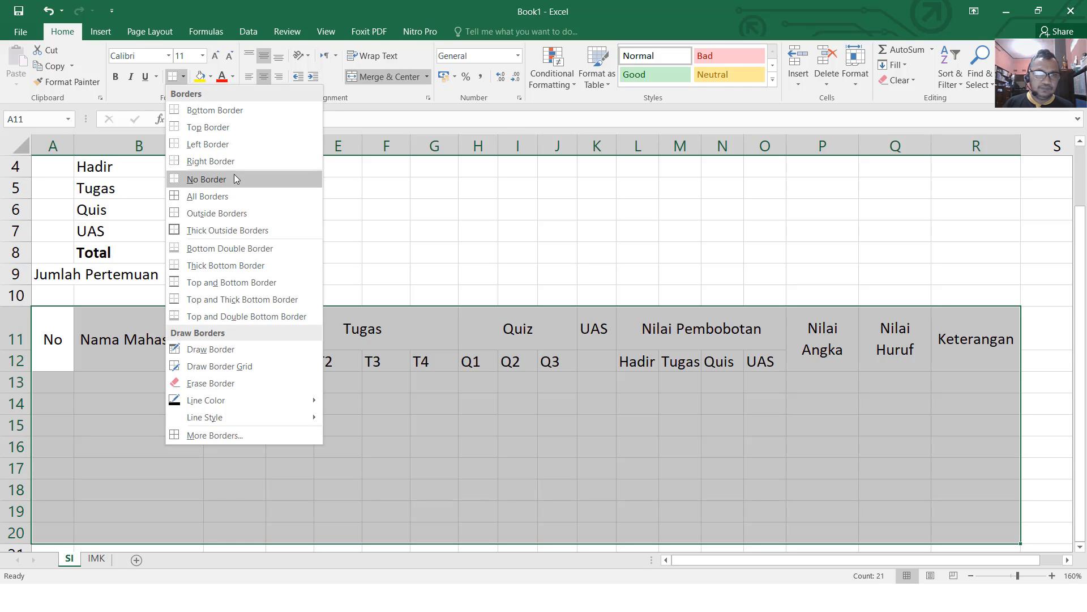
pyautogui.click(236, 196)
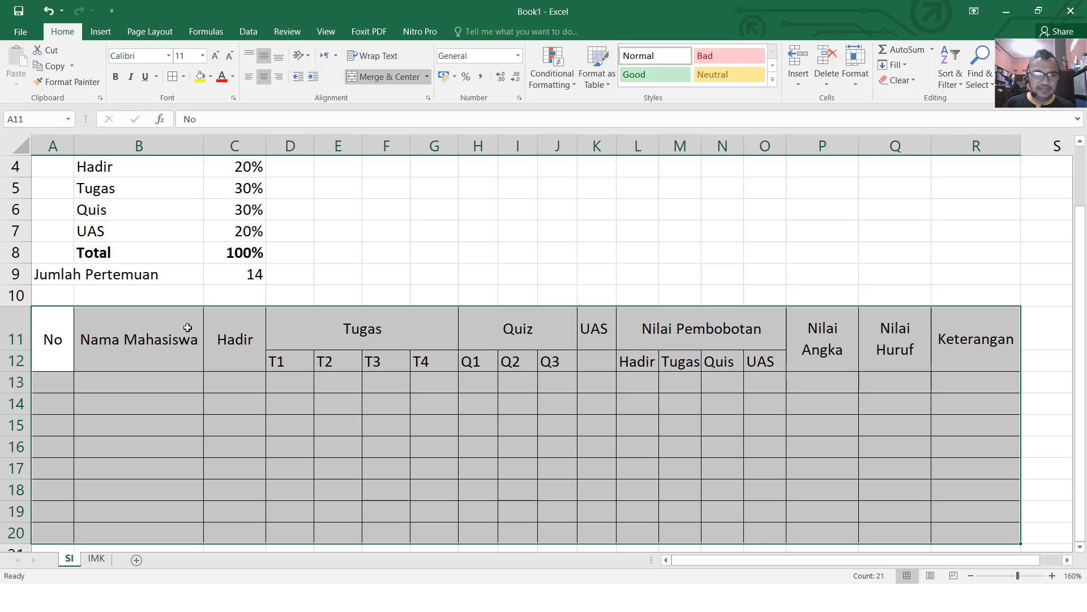
# Step: Fill the header cells A11:K12, from No through UAS, with the Gold theme colour
pyautogui.moveTo(57, 326); pyautogui.dragTo(605, 355)
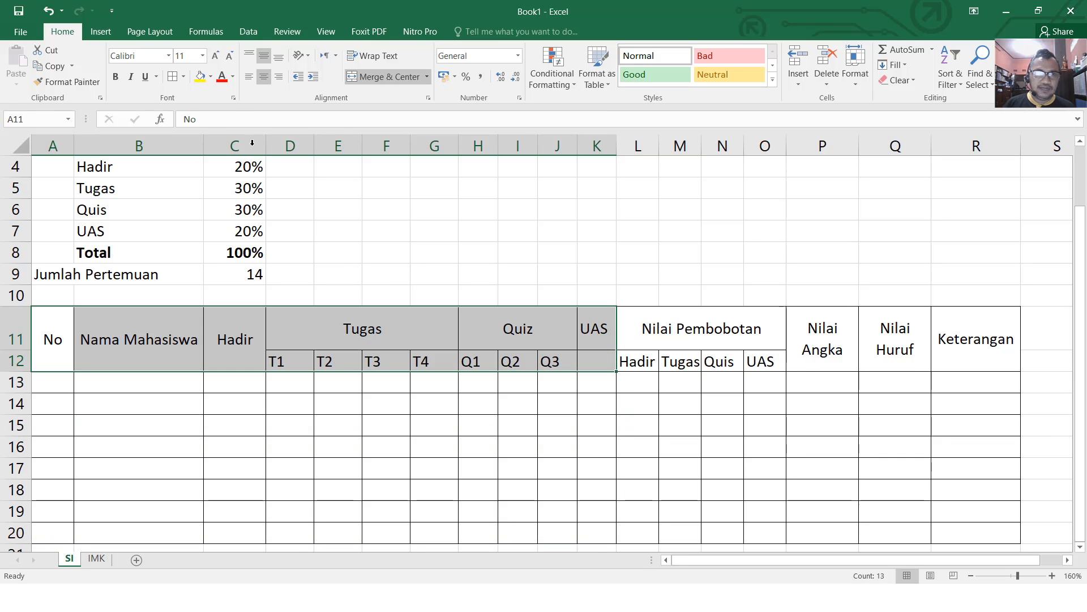
pyautogui.click(210, 76)
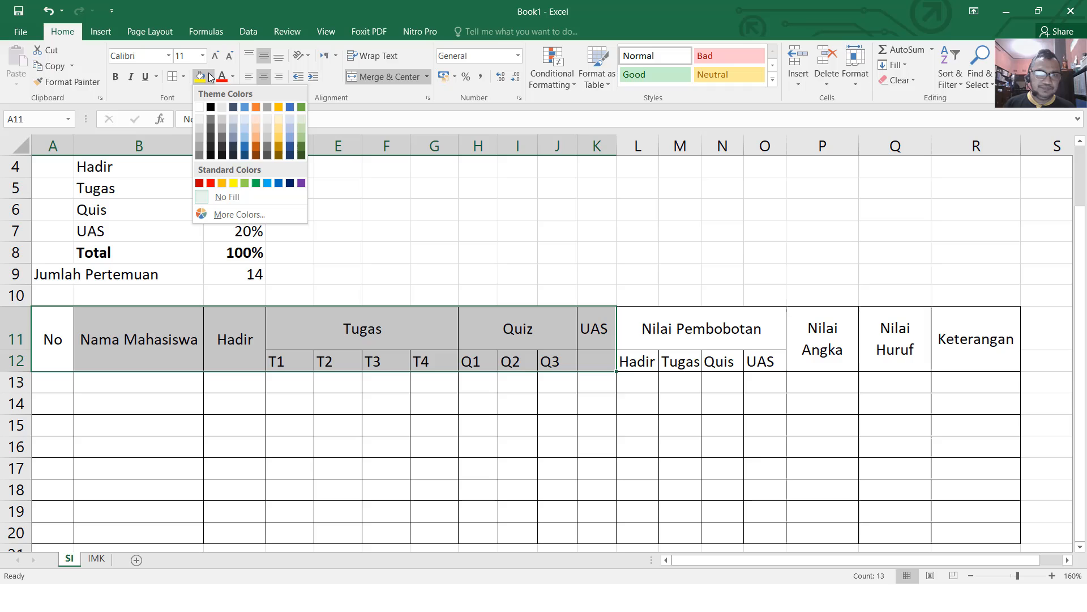
pyautogui.click(280, 110)
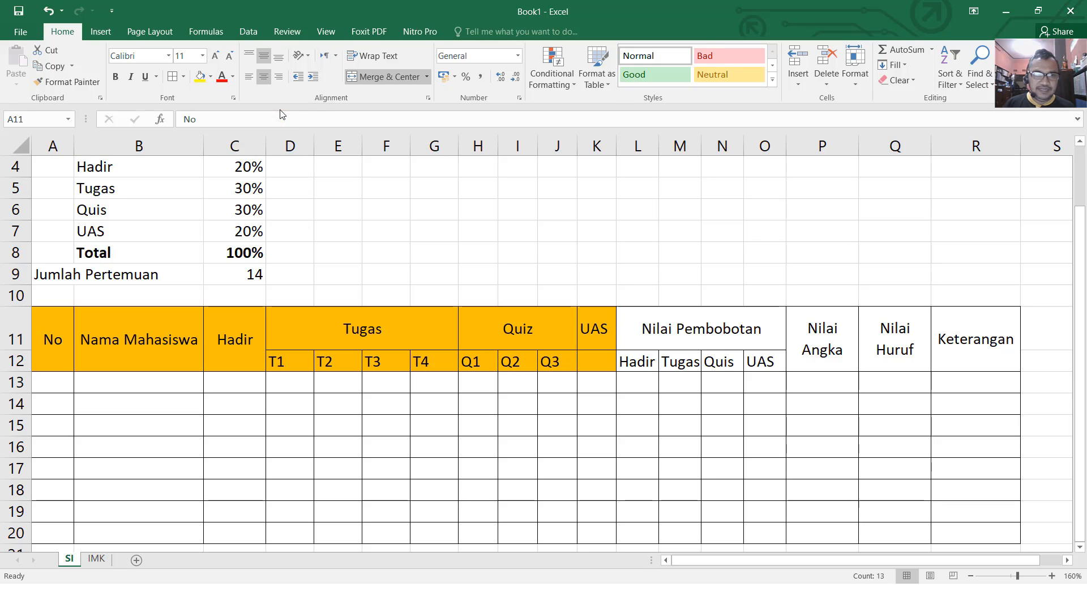
# Step: Fill the header cells L11:R12, from Nilai Pembobotan through Keterangan, with the green theme colour
pyautogui.click(756, 344)
pyautogui.moveTo(757, 344); pyautogui.dragTo(949, 347)
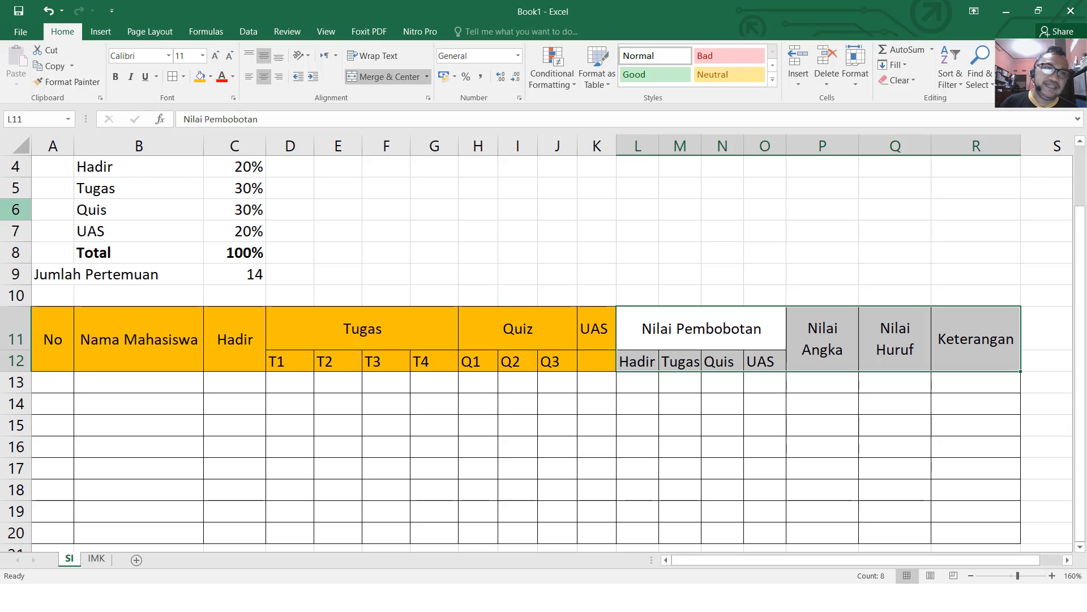
pyautogui.click(213, 83)
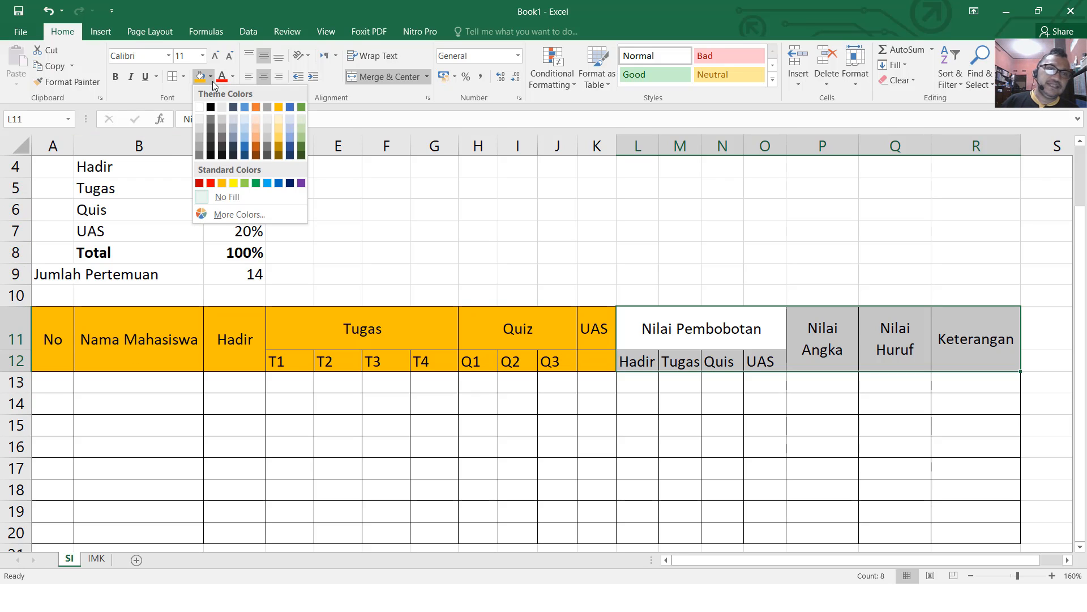
pyautogui.click(301, 107)
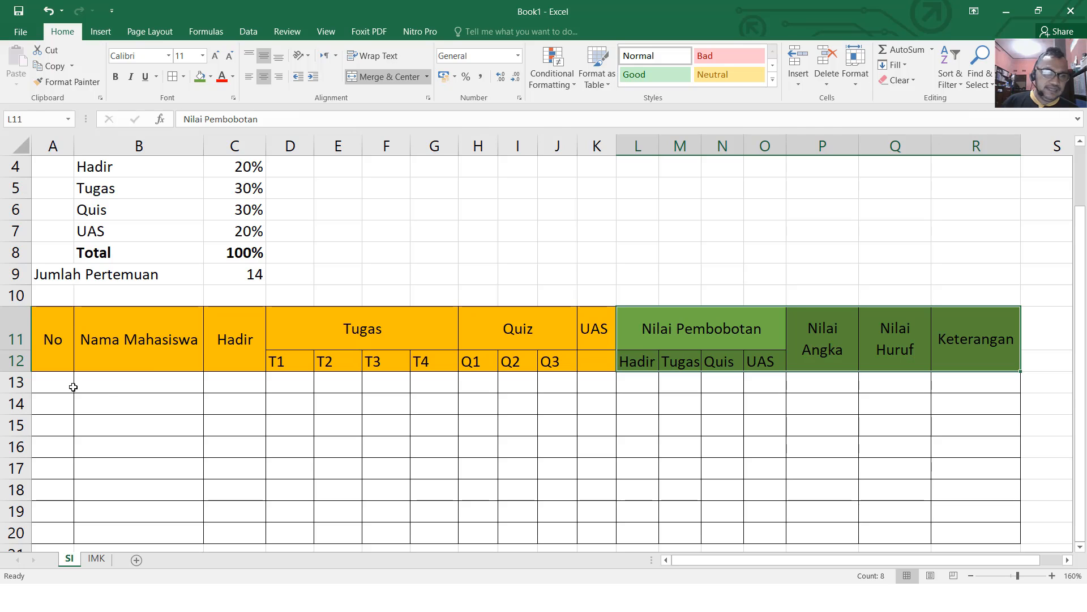
# Step: Fill the empty input cells A13:K20 with the lightest gold theme tint
pyautogui.moveTo(57, 382); pyautogui.dragTo(589, 535)
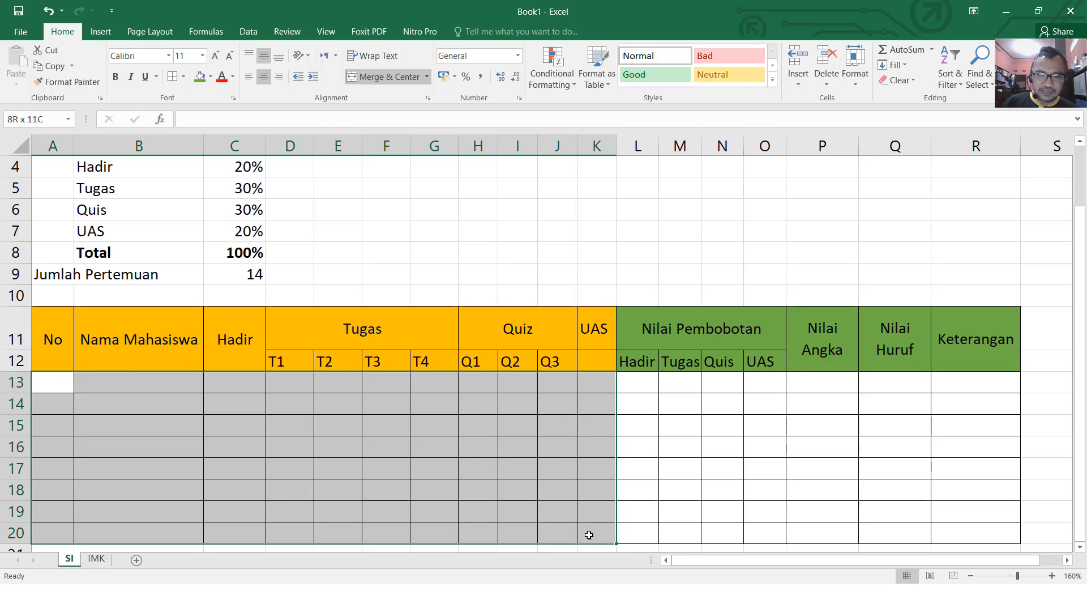
pyautogui.click(210, 82)
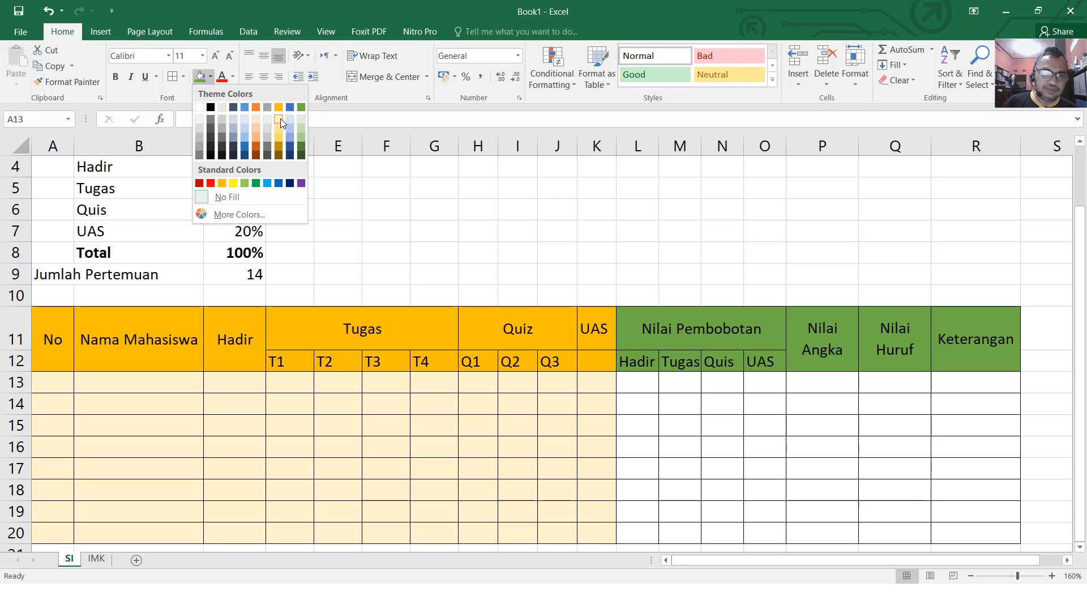
pyautogui.click(280, 118)
pyautogui.click(638, 404)
# Step: Fill the empty result cells L13:R20 with a light green theme tint
pyautogui.scroll(-1, 347, 437)
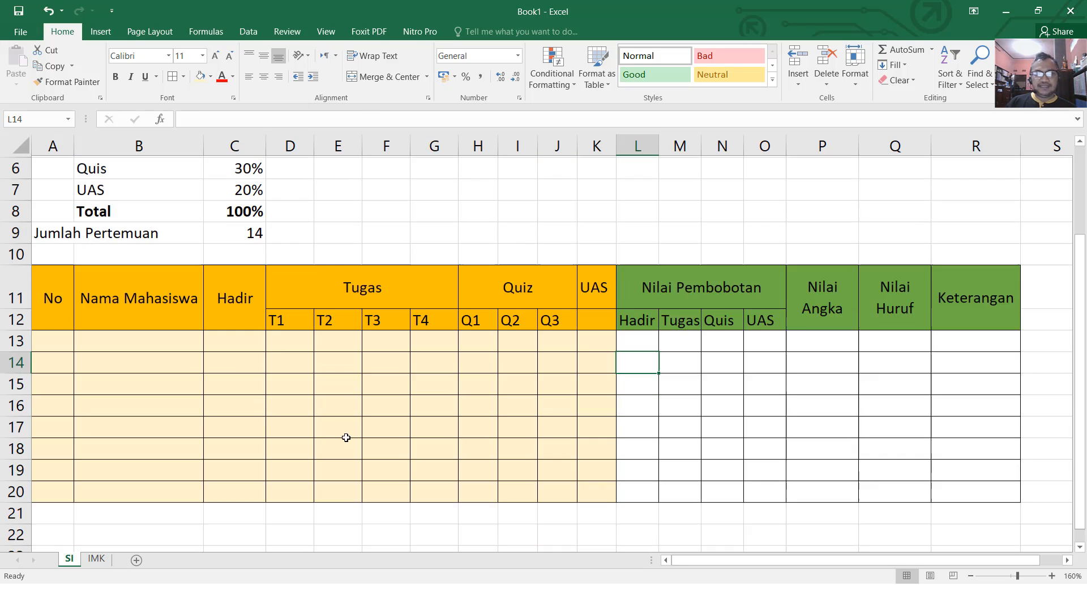
pyautogui.scroll(2, 368, 406)
pyautogui.keyDown('ctrl'); pyautogui.scroll(-2, 369, 406); pyautogui.keyUp('ctrl')
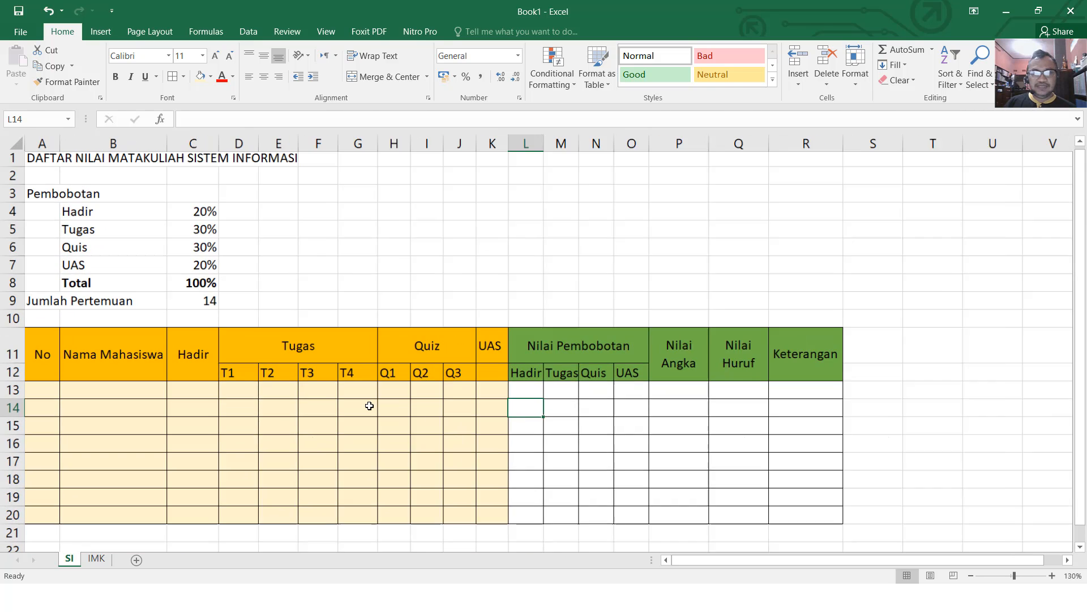
pyautogui.scroll(-1, 370, 405)
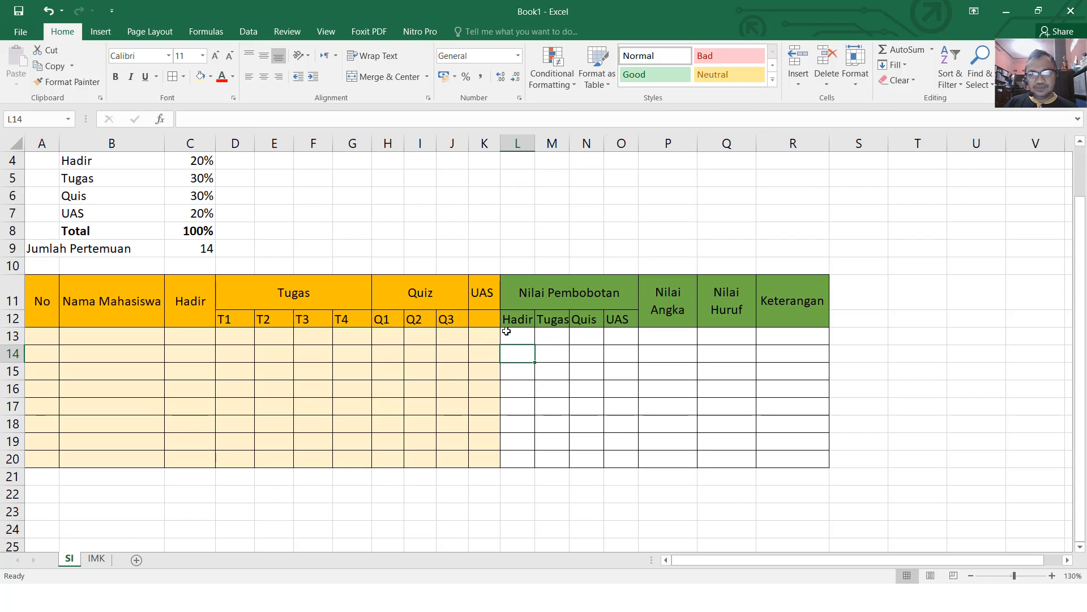
pyautogui.moveTo(509, 334); pyautogui.dragTo(762, 451)
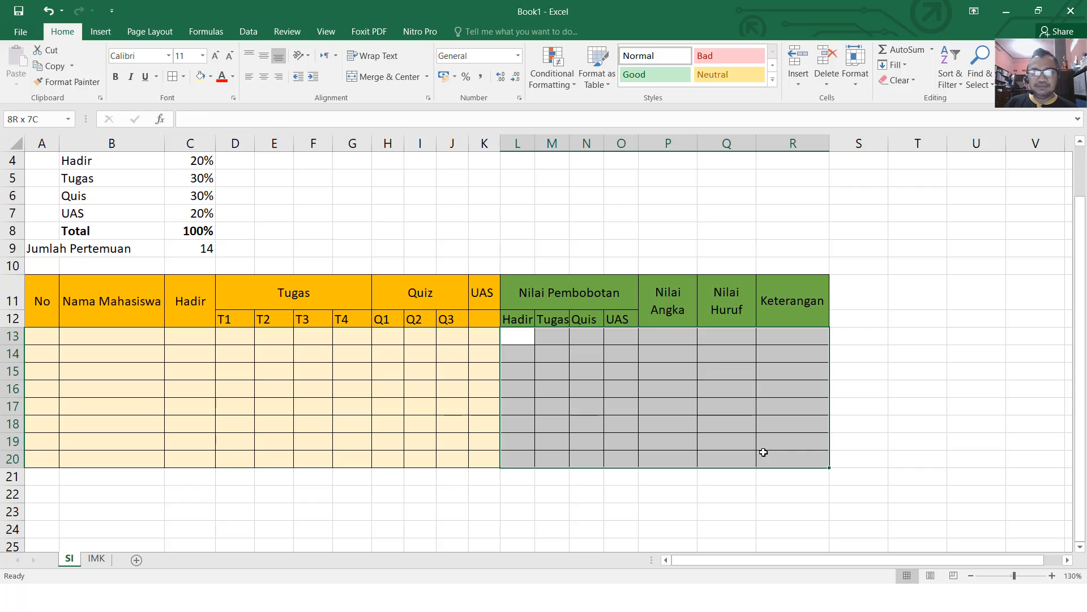
pyautogui.click(213, 79)
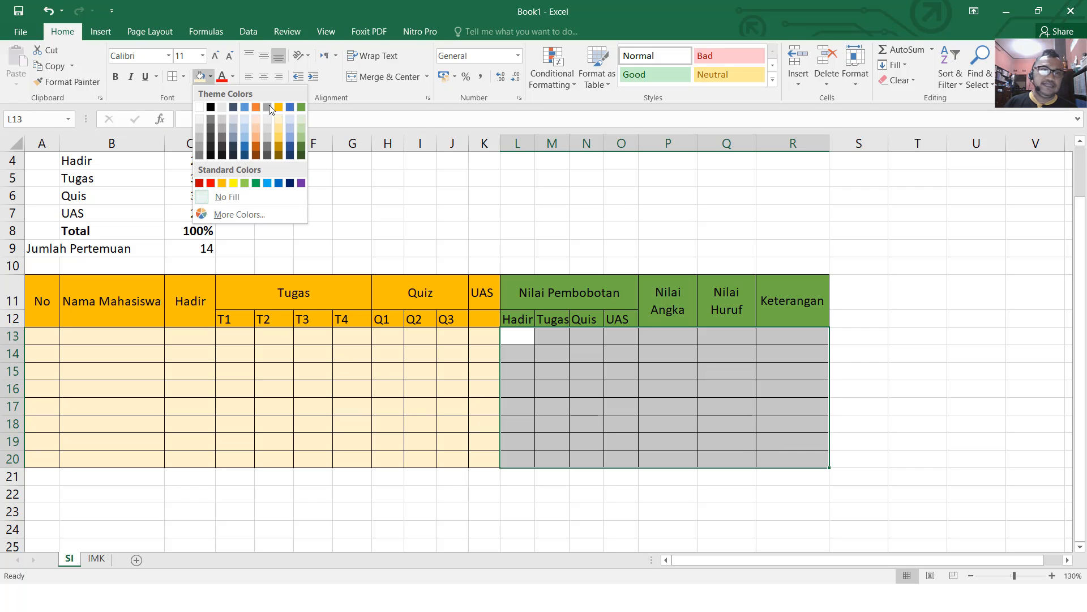
pyautogui.click(304, 130)
pyautogui.moveTo(46, 338); pyautogui.dragTo(487, 457)
pyautogui.click(651, 491)
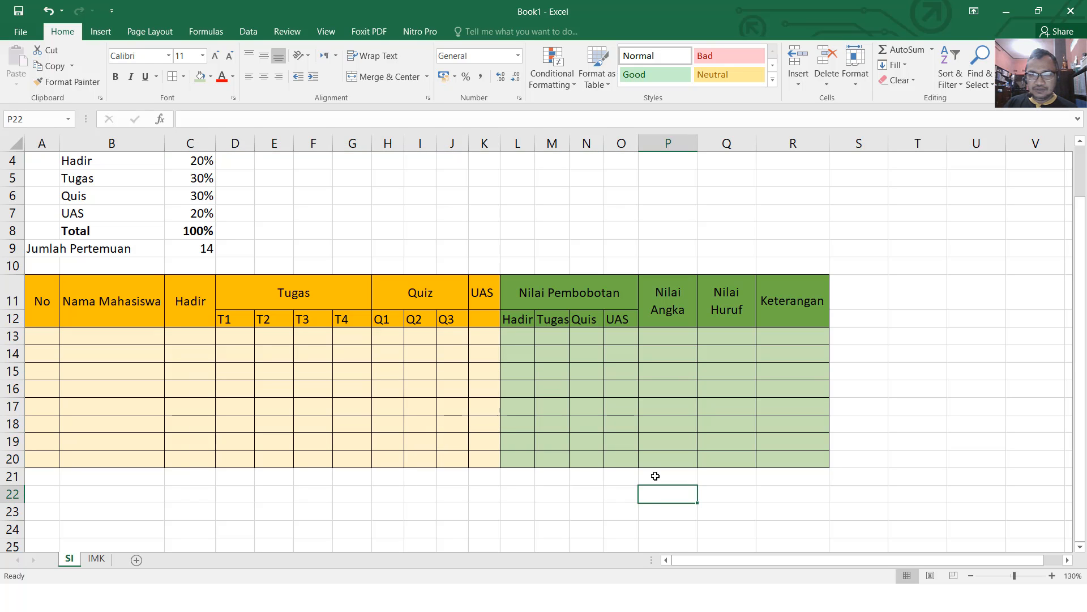
# Step: List the grade letters A, B, C, D and E down P21:P25, below the Nilai Angka column
pyautogui.click(656, 476)
pyautogui.scroll(-1, 655, 476)
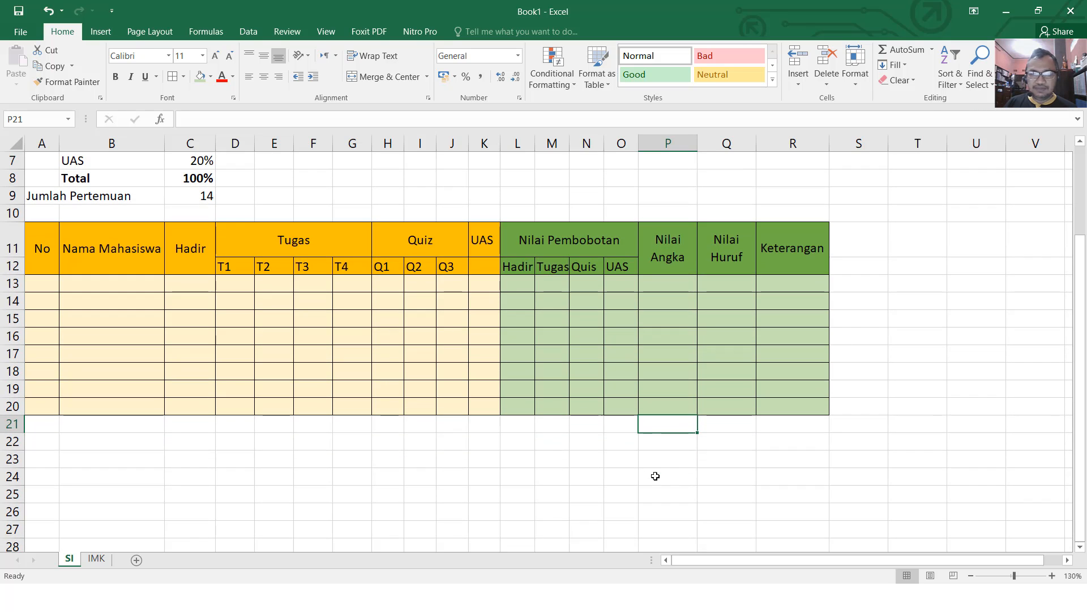
pyautogui.scroll(1, 655, 476)
pyautogui.scroll(1, 655, 476)
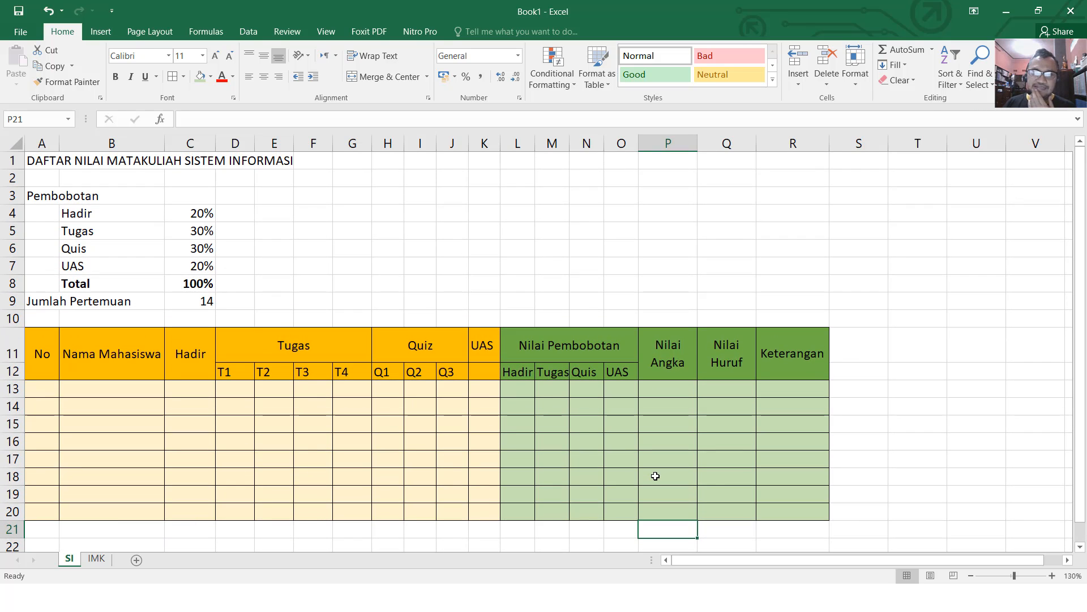
pyautogui.scroll(-1, 655, 475)
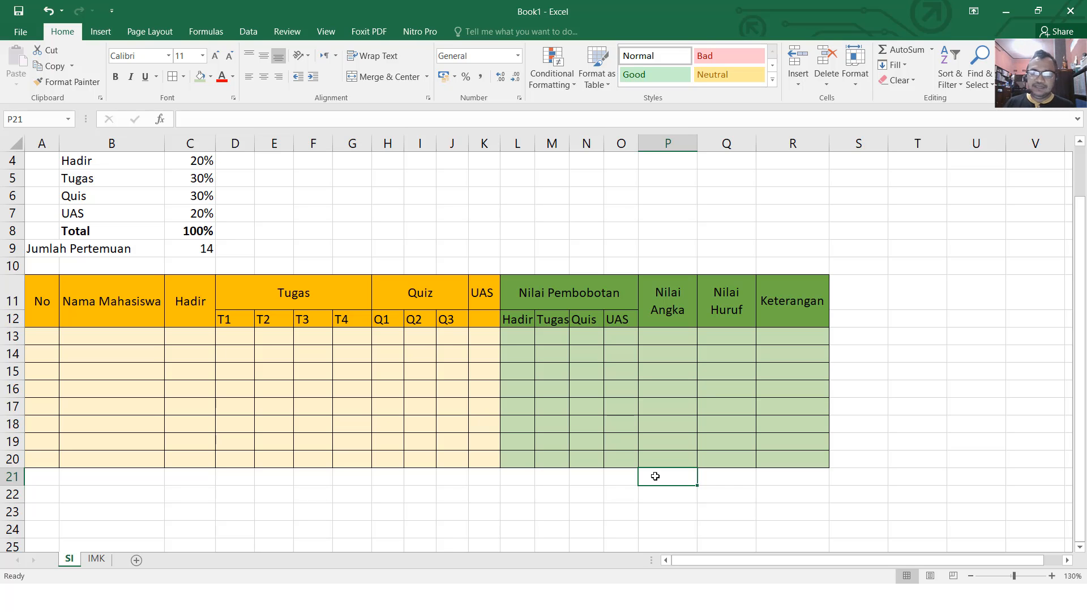
pyautogui.press('Left')
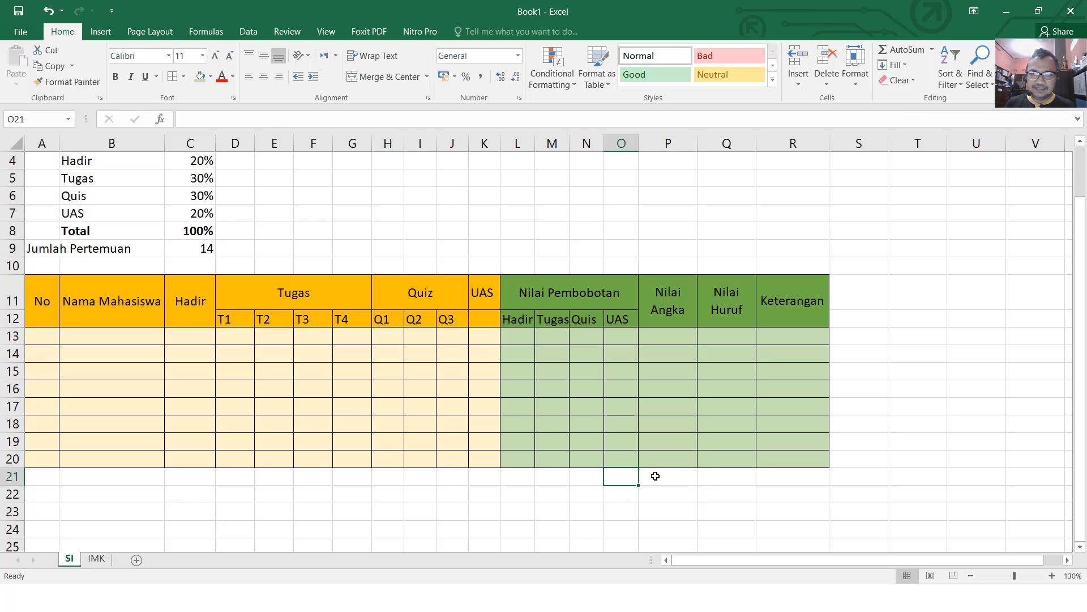
pyautogui.click(656, 475)
pyautogui.write('A')
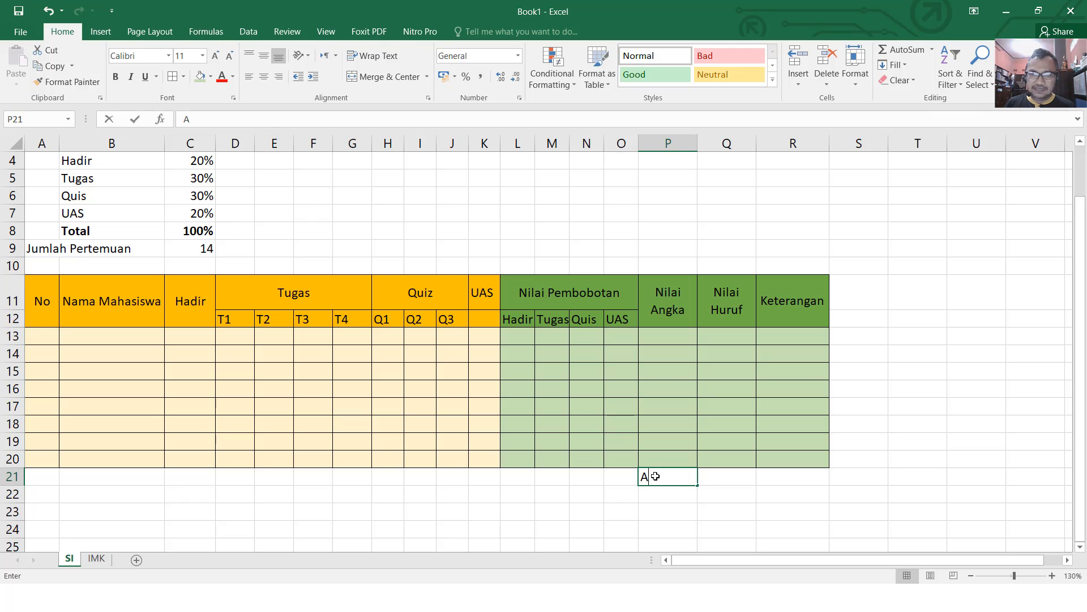
pyautogui.press('Return')
pyautogui.write('B')
pyautogui.press('Return')
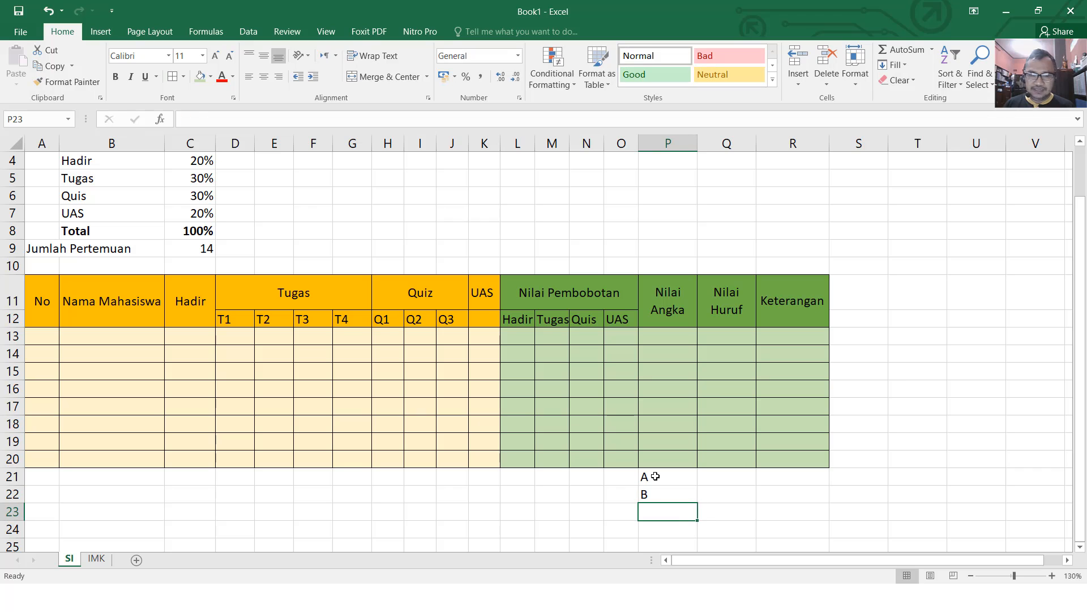
pyautogui.write('C')
pyautogui.press('Return')
pyautogui.write('D')
pyautogui.press('Return')
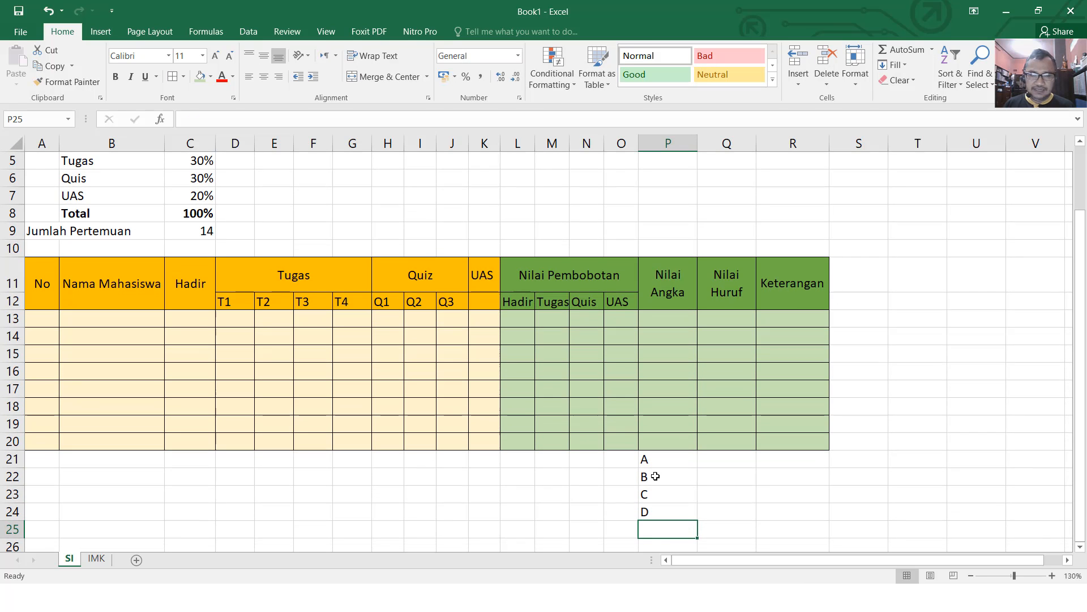
pyautogui.write('E')
pyautogui.press('Return')
# Step: Apply all borders to the grade letter range P21:Q25, including the blank column beside the letters
pyautogui.press('Up')
pyautogui.press('Up')
pyautogui.press('Up')
pyautogui.press('Up')
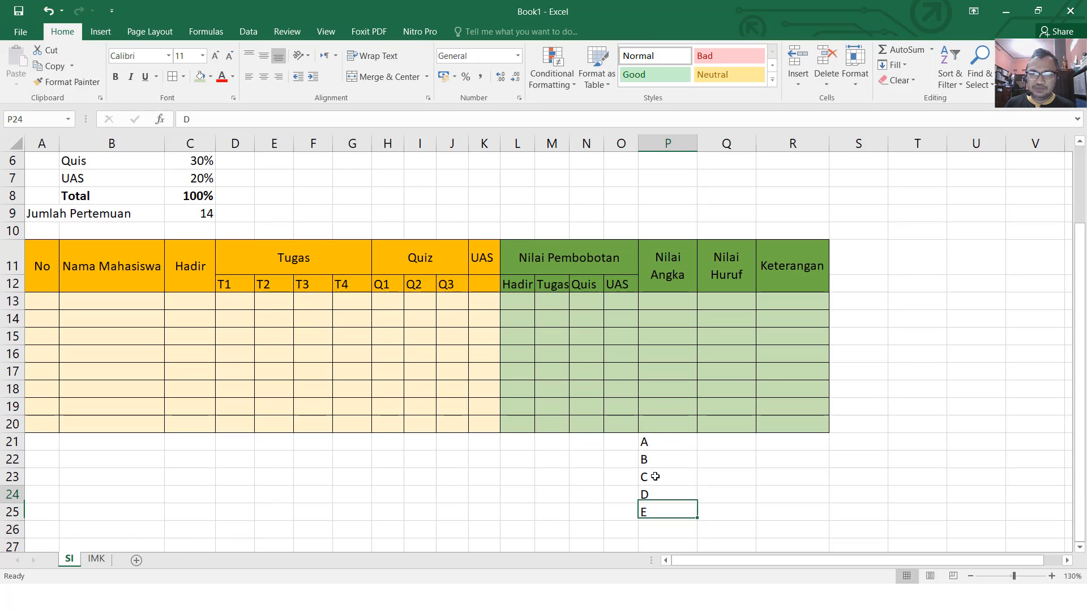
pyautogui.press('Up')
pyautogui.hotkey('shift', 'Down')
pyautogui.hotkey('shift', 'Down')
pyautogui.hotkey('shift', 'Down')
pyautogui.hotkey('shift', 'Down')
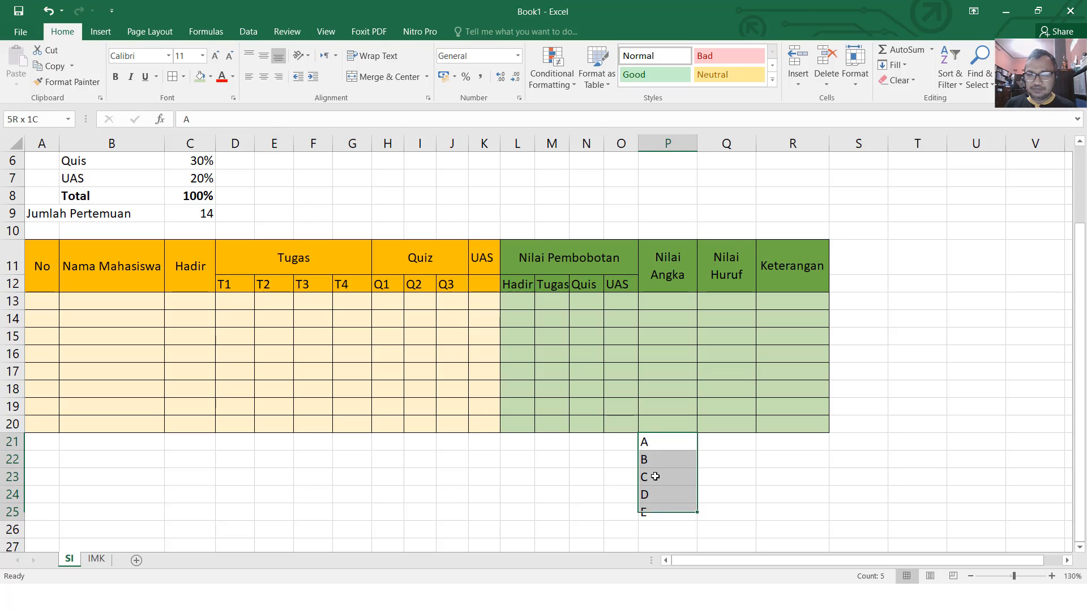
pyautogui.hotkey('shift', 'Right')
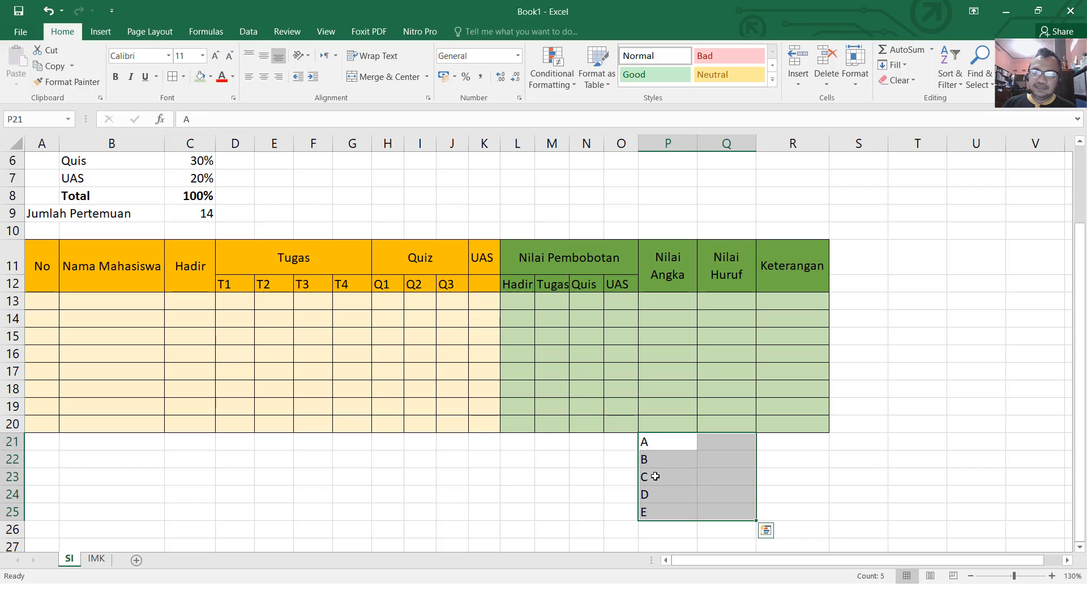
pyautogui.click(183, 78)
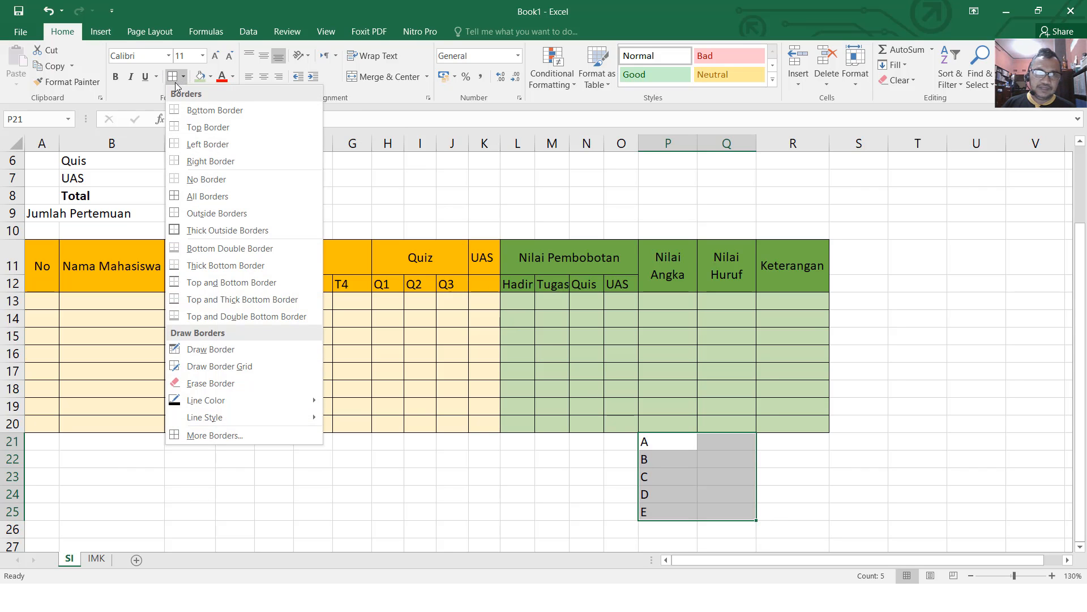
pyautogui.click(217, 196)
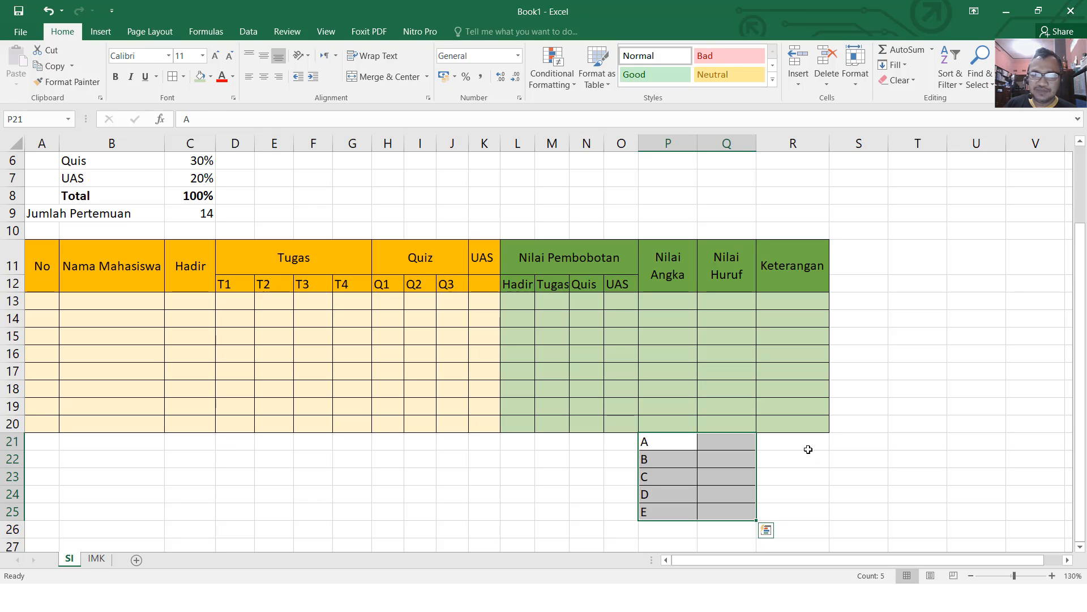
# Step: Enter the remarks "Lulus" in R21 and "Tidak Lulus" in R22, below the Keterangan column
pyautogui.click(774, 440)
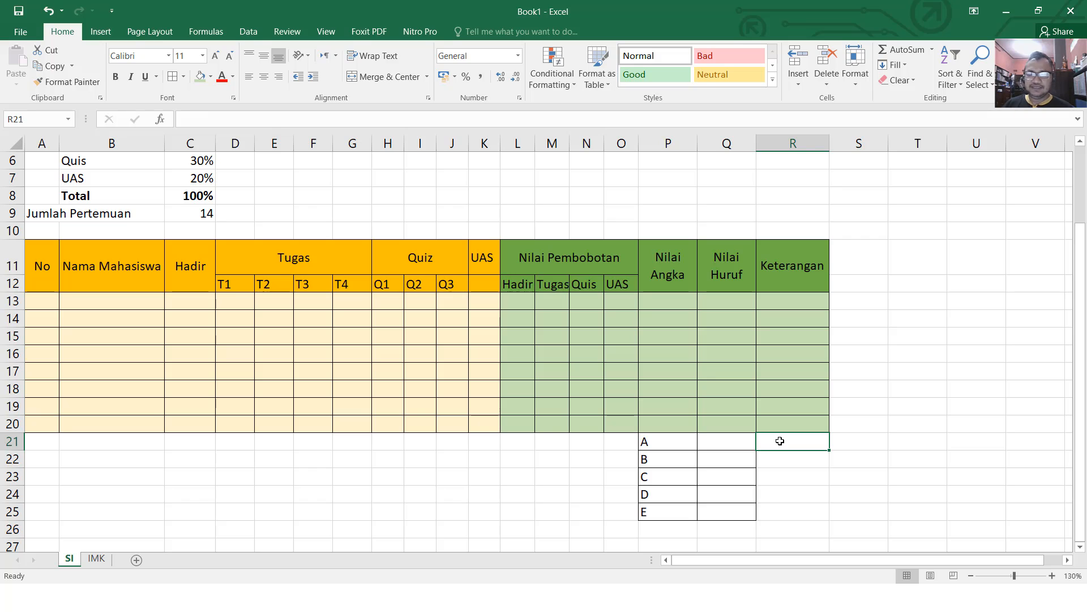
pyautogui.write('<ulus')
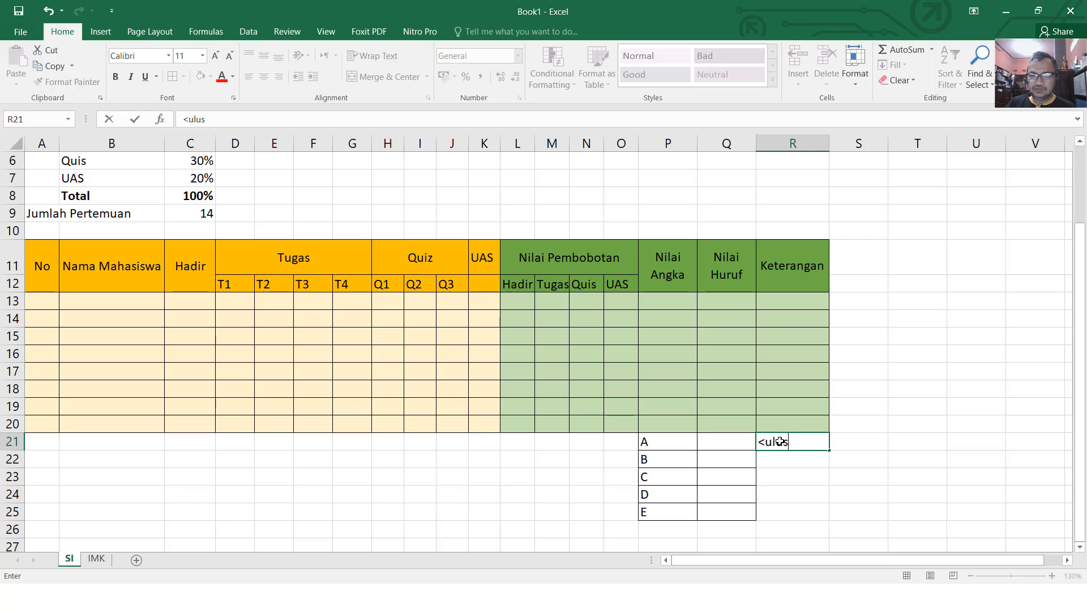
pyautogui.hotkey('ctrl', 'Return')
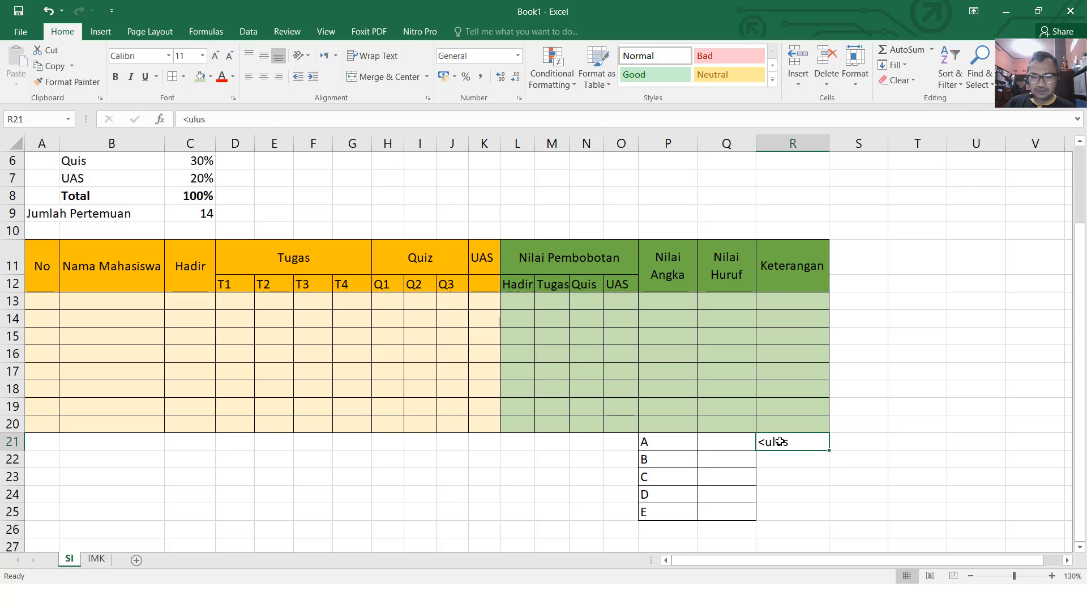
pyautogui.write('Lu')
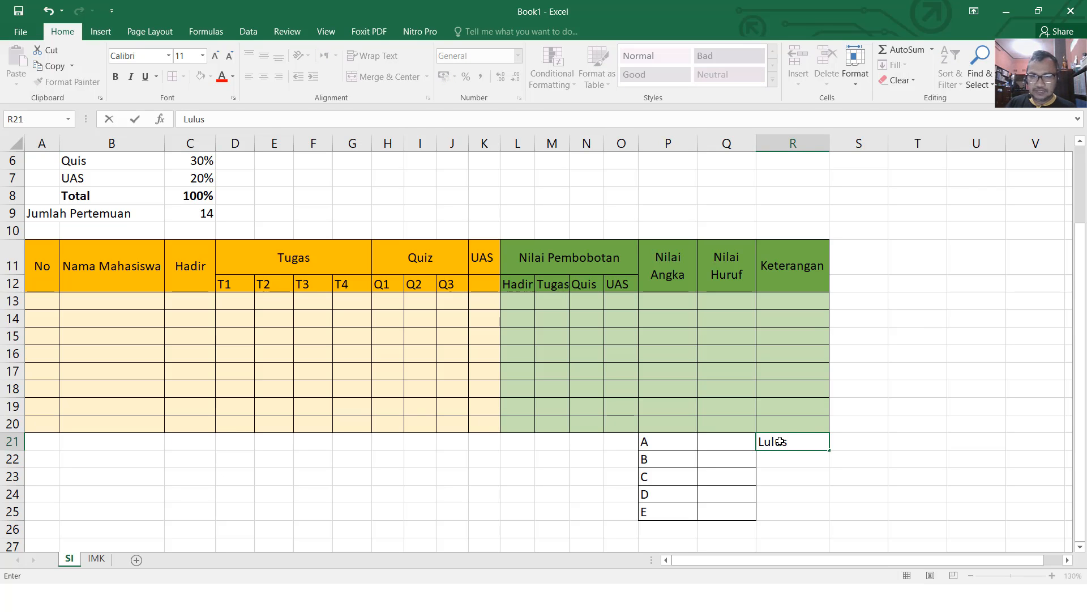
pyautogui.write('lus')
pyautogui.press('Return')
pyautogui.write('Tida')
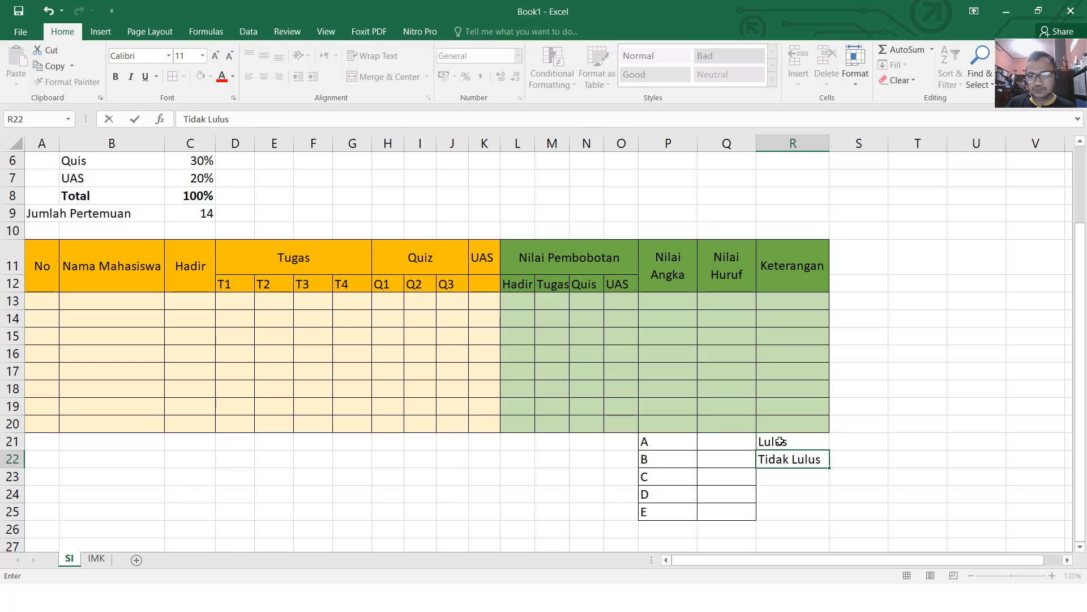
pyautogui.press('Return')
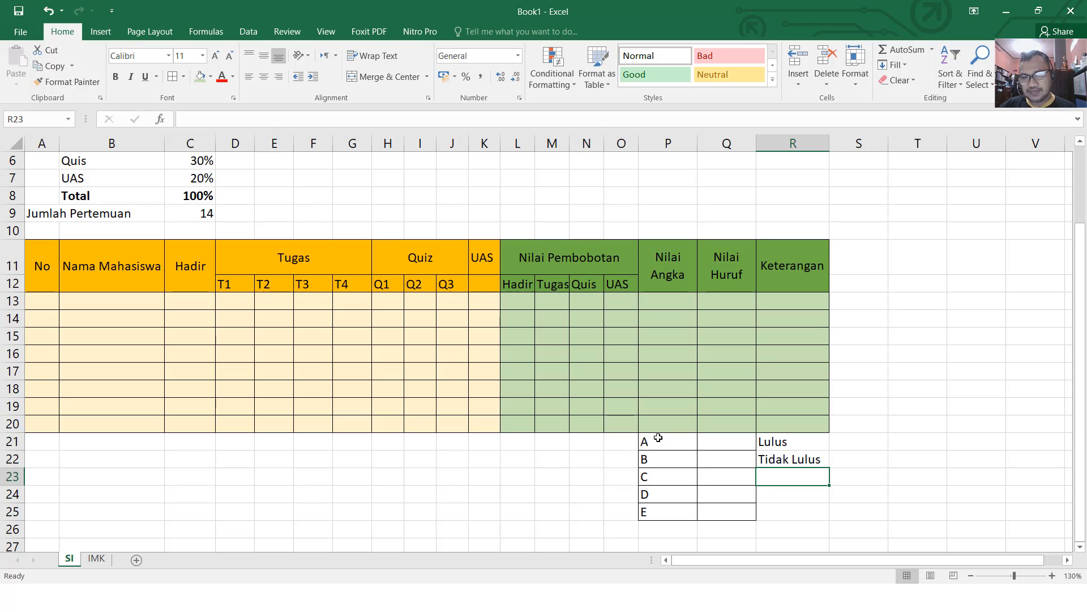
# Step: Apply all borders to the grade summary range P21:S25, covering the grade letters, the remarks and their blank neighbouring cells
pyautogui.moveTo(658, 438); pyautogui.dragTo(849, 510)
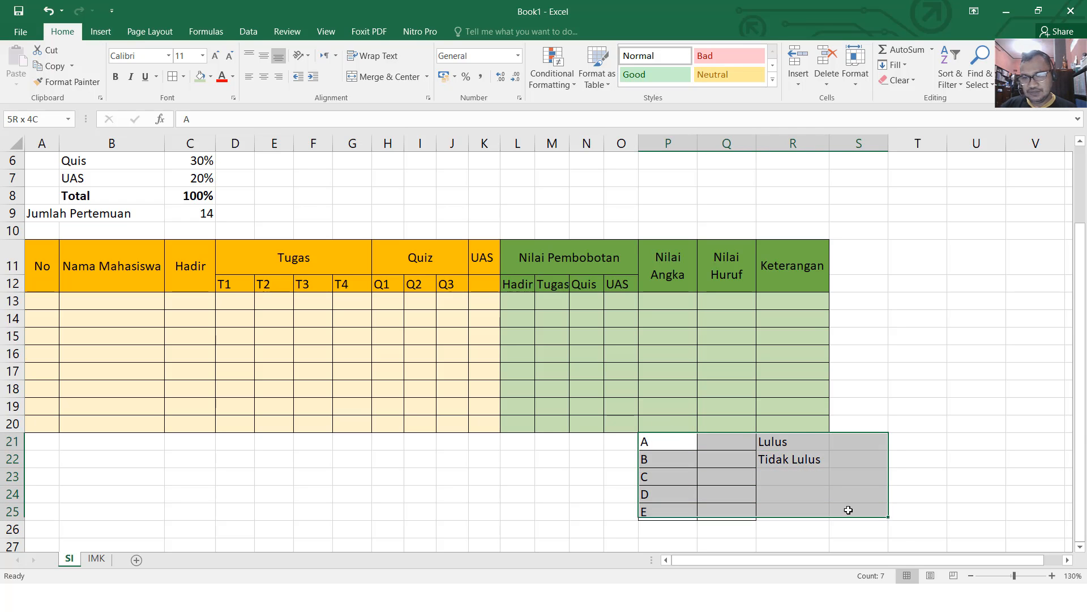
pyautogui.click(848, 512)
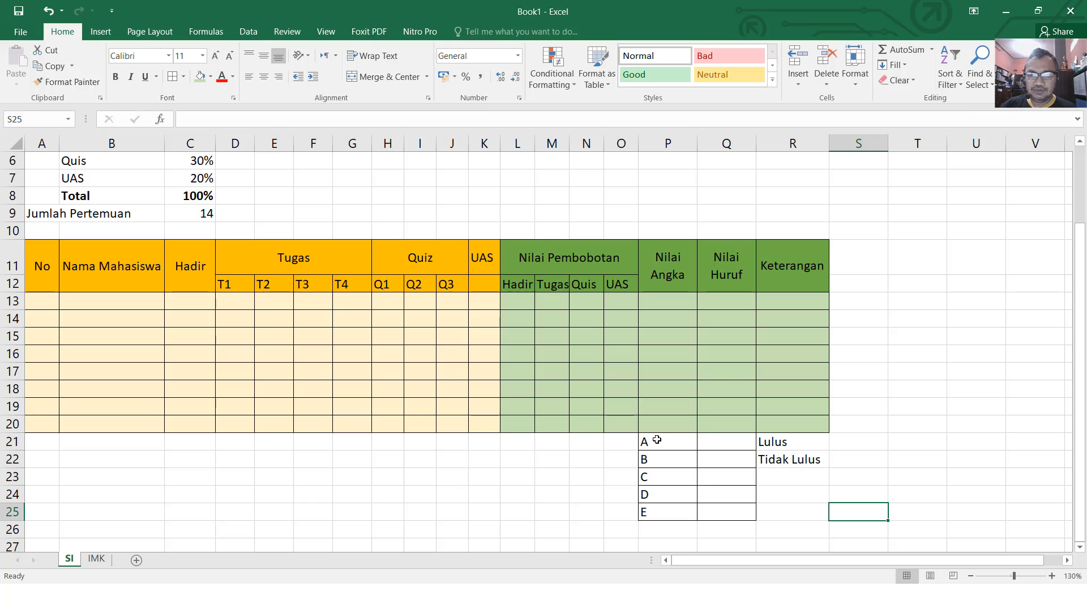
pyautogui.moveTo(657, 440); pyautogui.dragTo(848, 517)
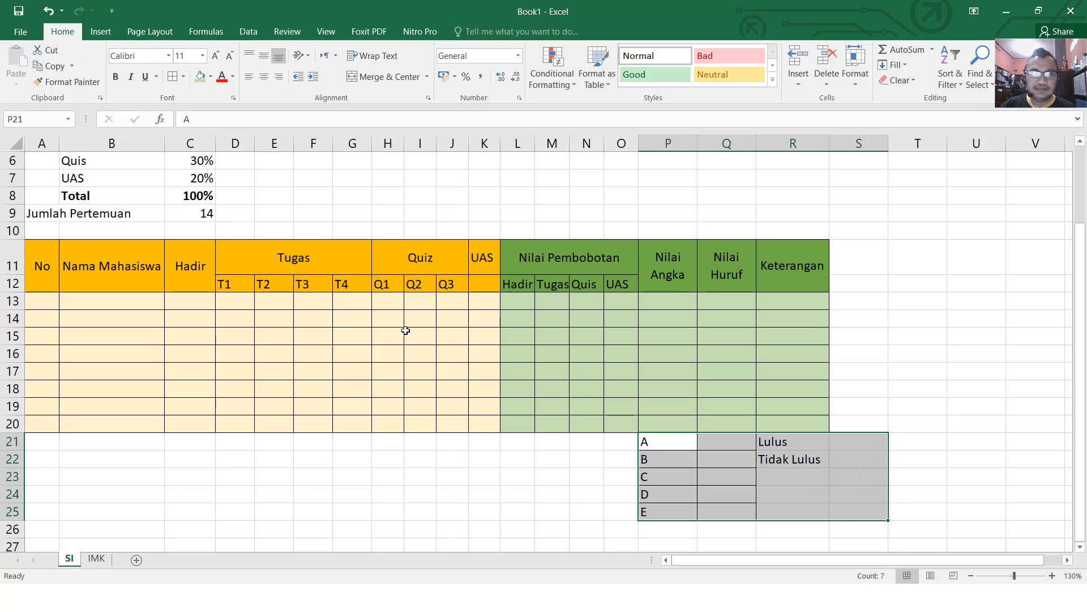
pyautogui.click(172, 77)
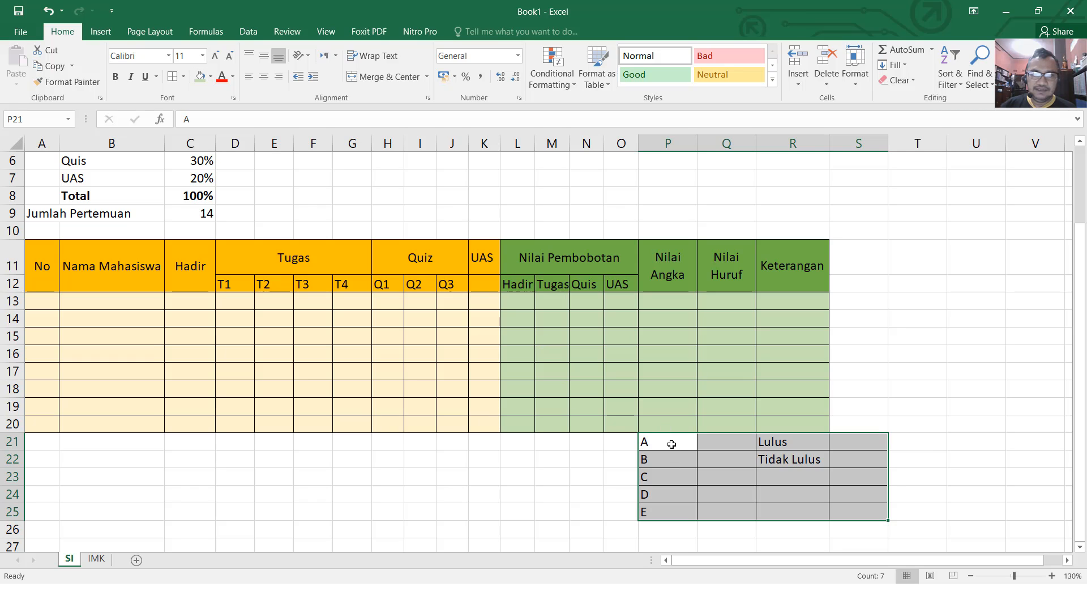
# Step: Fill the grade letters P21:P25 and the remarks R21:R22 with the green theme colour used in the result headers
pyautogui.moveTo(670, 441); pyautogui.dragTo(674, 515)
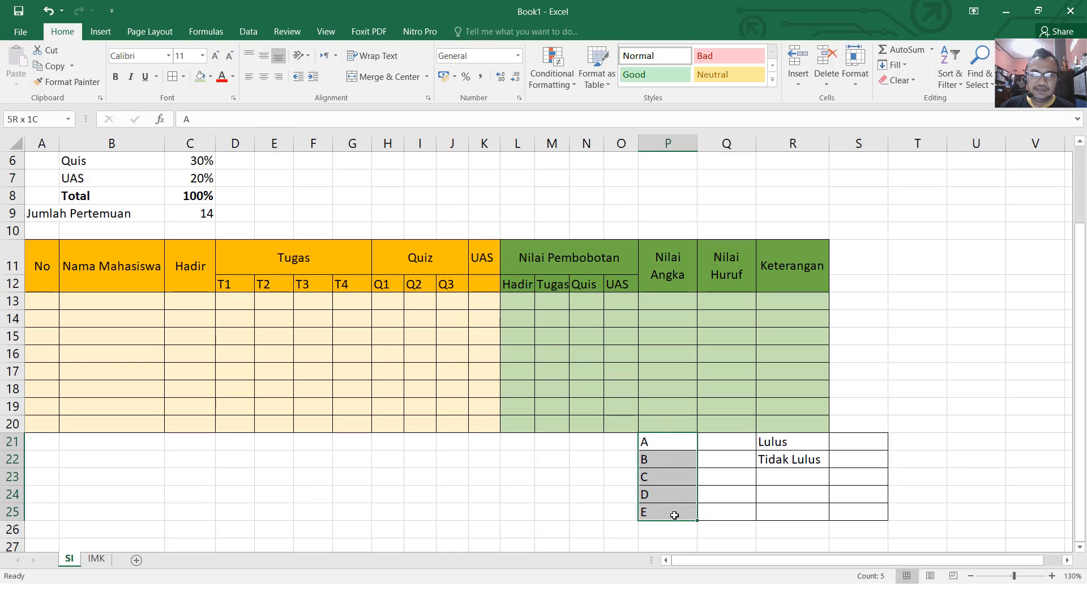
pyautogui.click(210, 76)
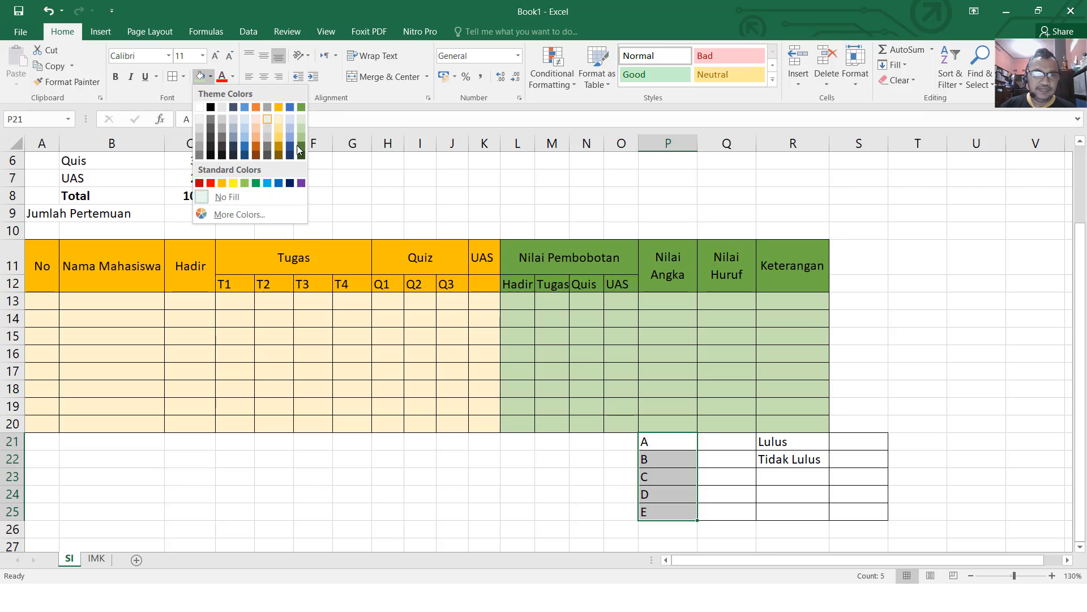
pyautogui.click(302, 109)
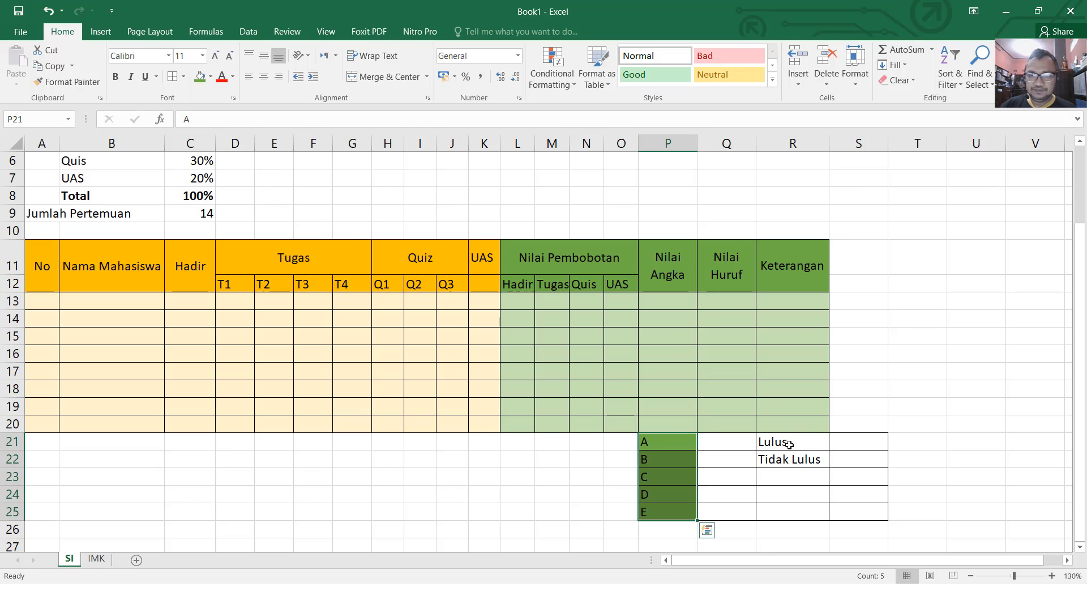
pyautogui.moveTo(789, 444); pyautogui.dragTo(790, 460)
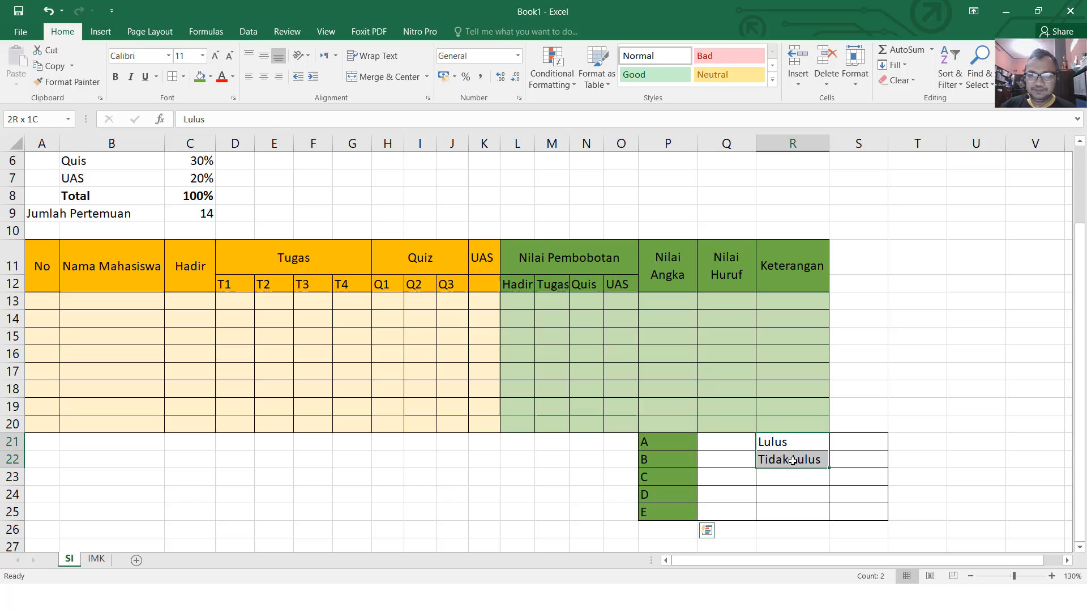
pyautogui.click(200, 76)
# Step: Fill the blank cells Q21:Q25 with a light green theme tint and S21:S22 with the lightest green tint
pyautogui.moveTo(741, 446); pyautogui.dragTo(736, 512)
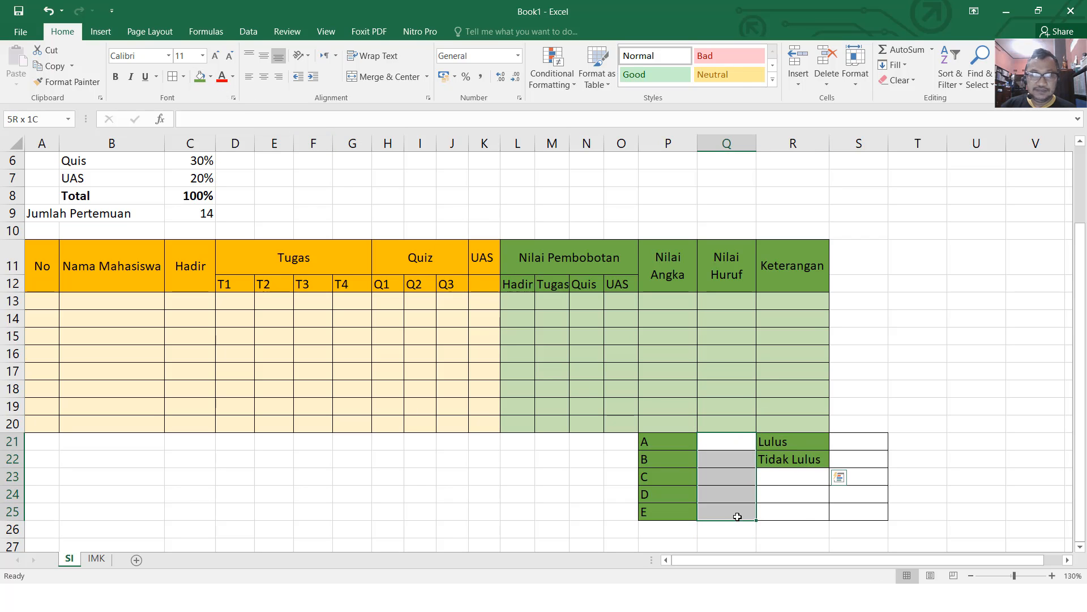
pyautogui.click(210, 80)
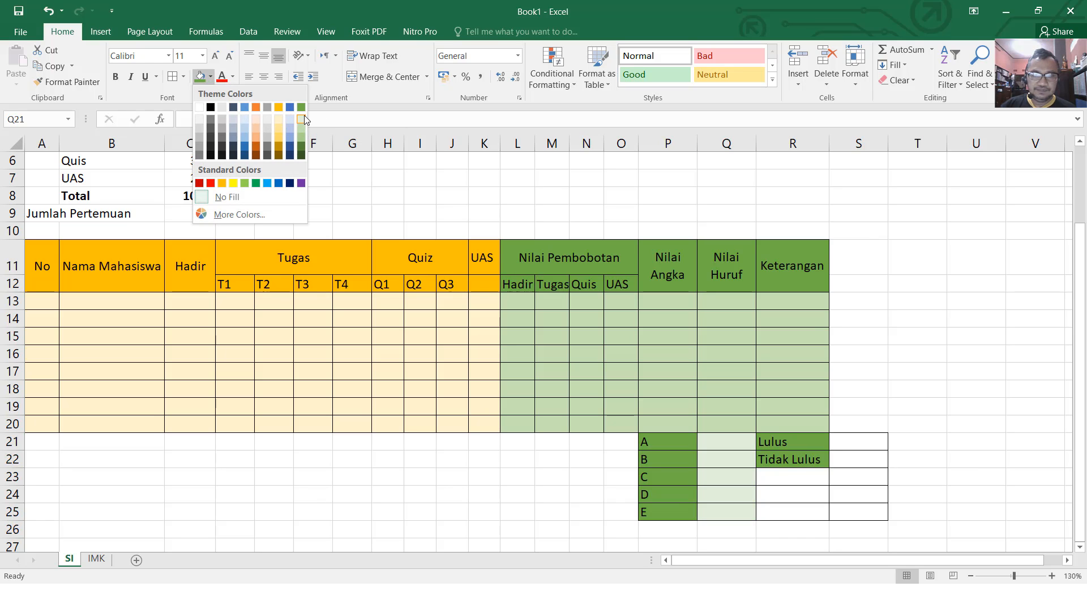
pyautogui.click(301, 129)
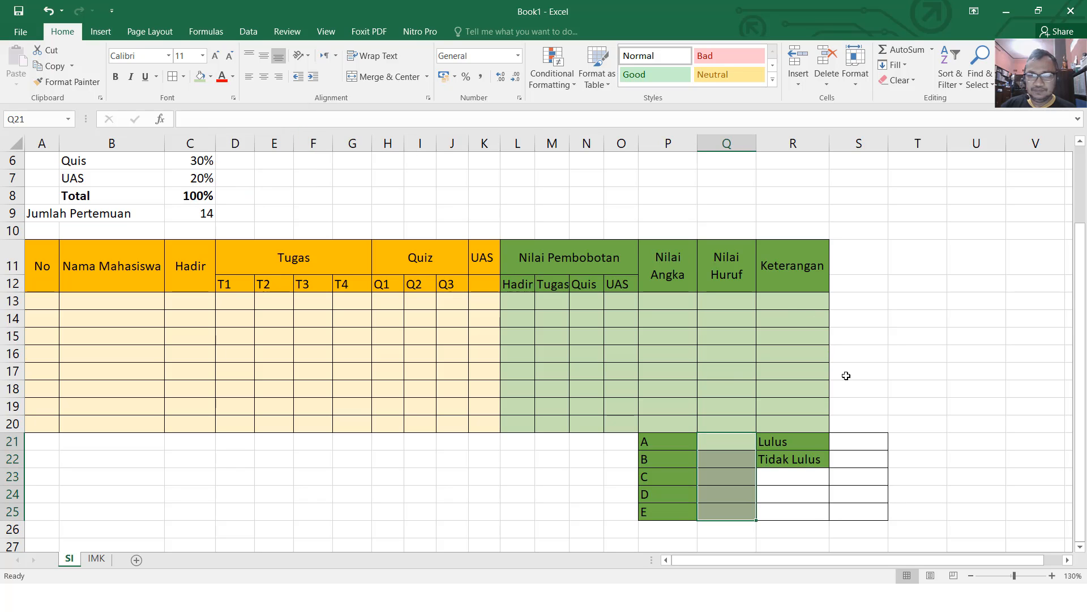
pyautogui.moveTo(861, 434); pyautogui.dragTo(861, 458)
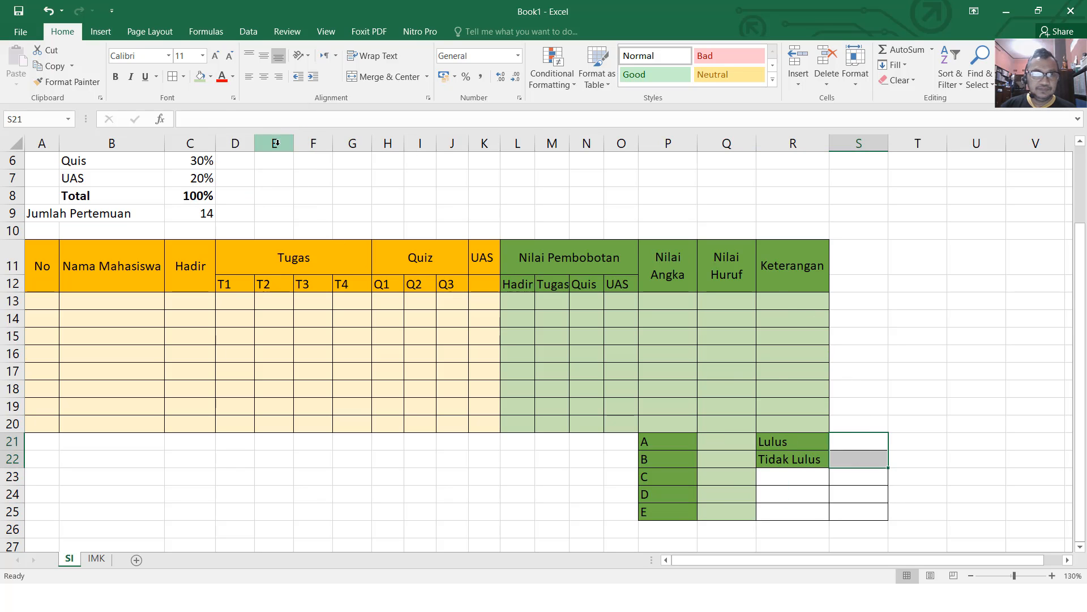
pyautogui.click(210, 77)
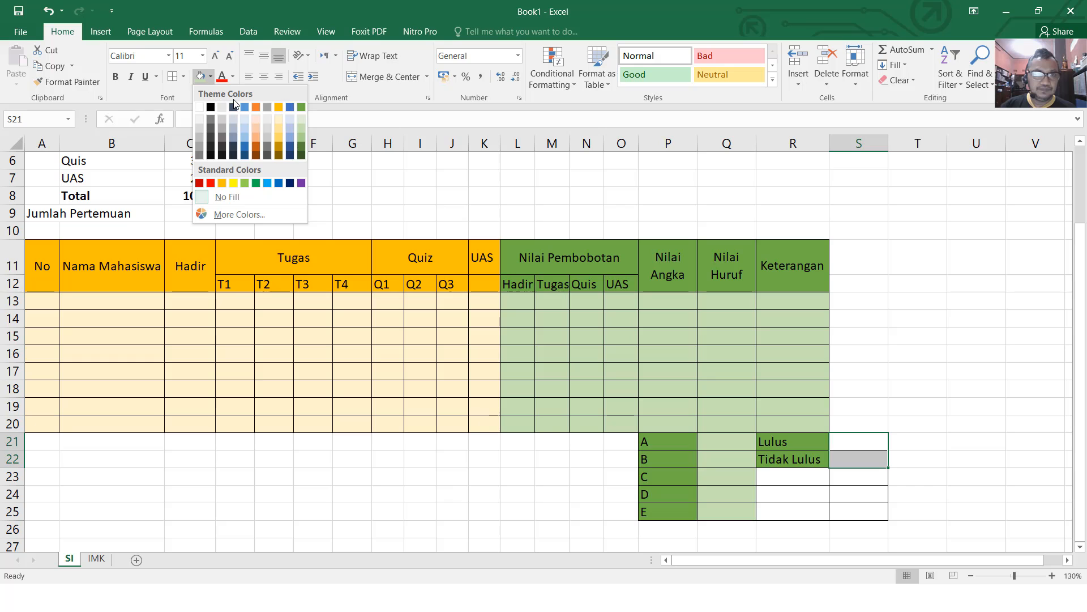
pyautogui.click(302, 116)
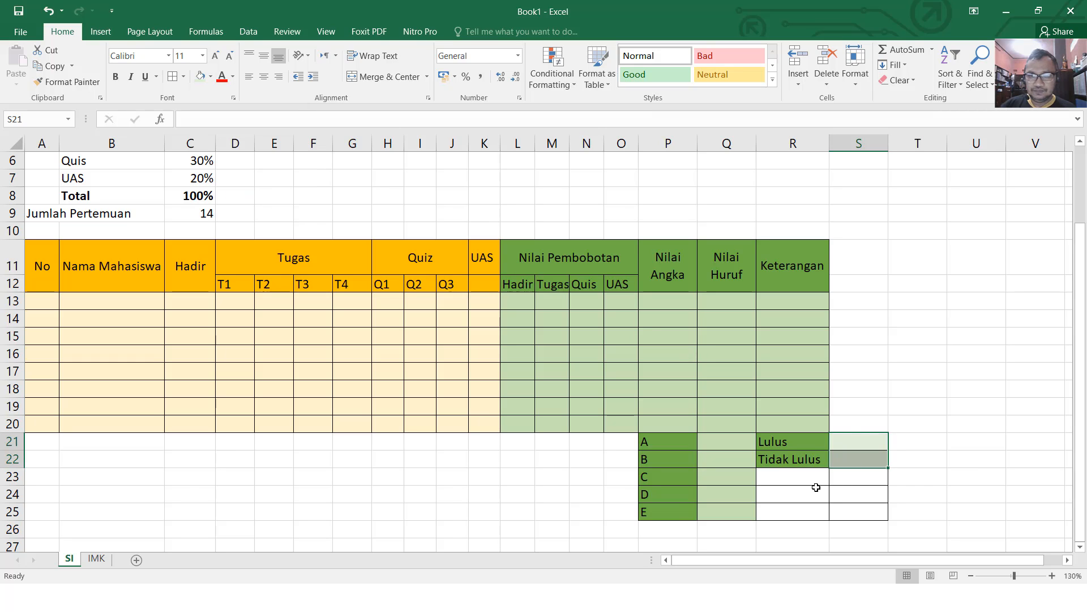
# Step: Remove the borders from the unused cells R23:S25 and reapply all borders to the adjoining cells R21:S22 and Q21:Q25
pyautogui.moveTo(817, 482); pyautogui.dragTo(859, 512)
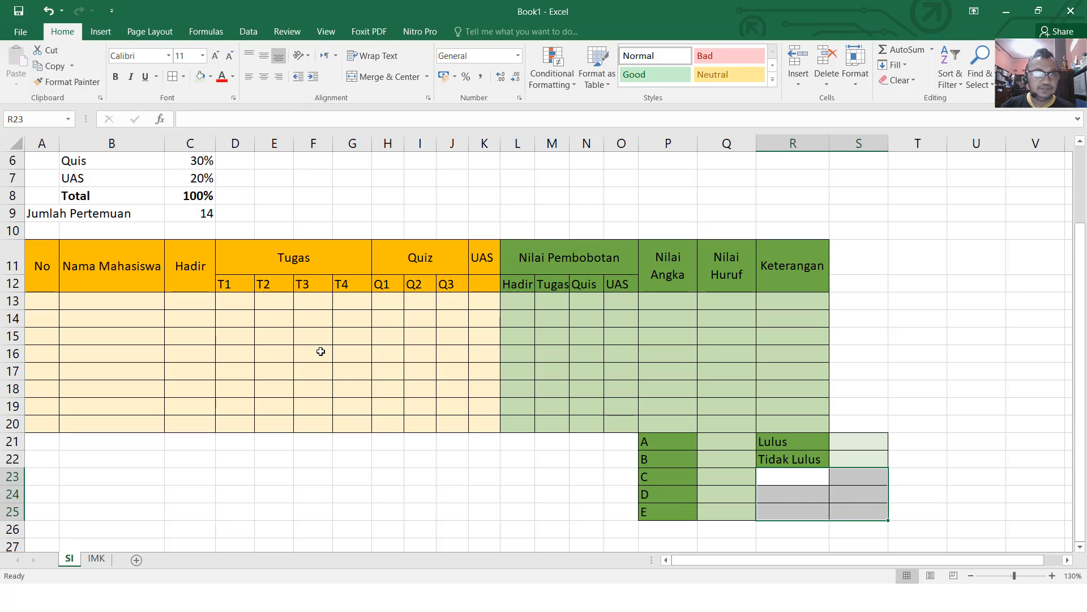
pyautogui.click(183, 77)
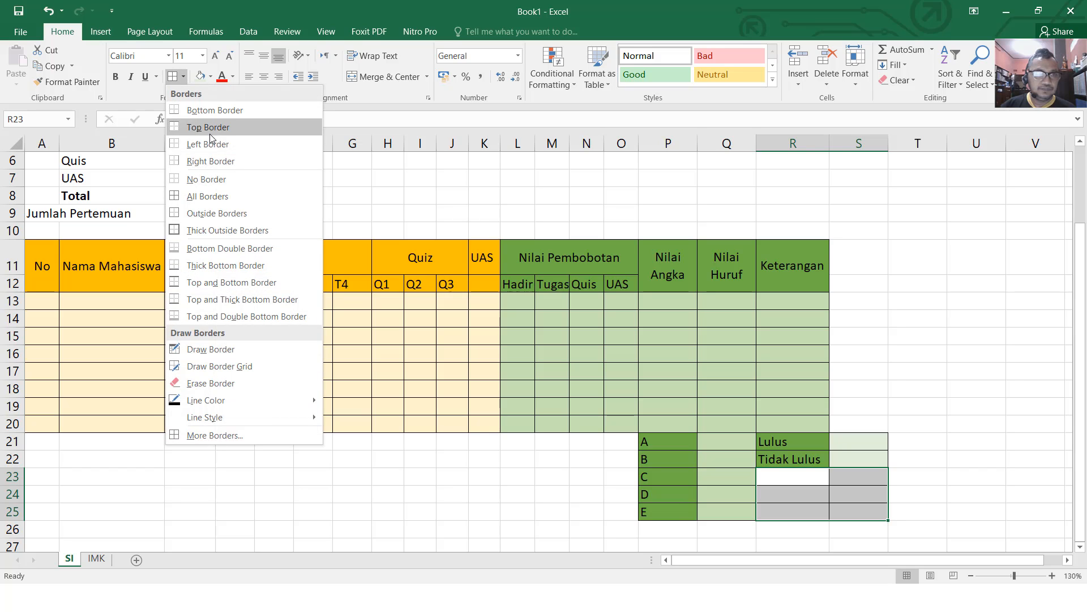
pyautogui.click(207, 179)
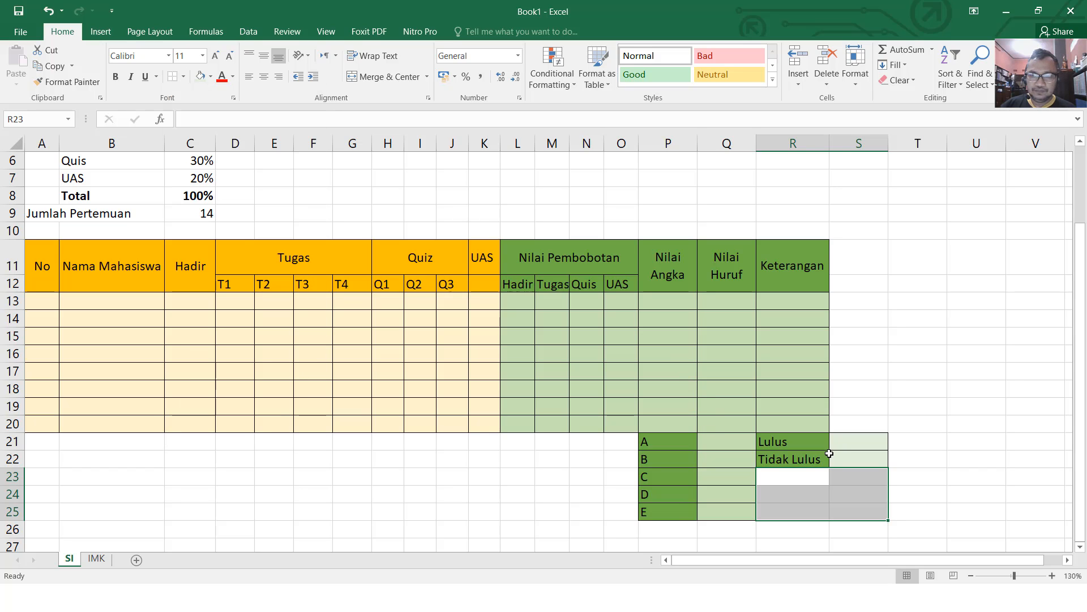
pyautogui.moveTo(816, 443); pyautogui.dragTo(842, 451)
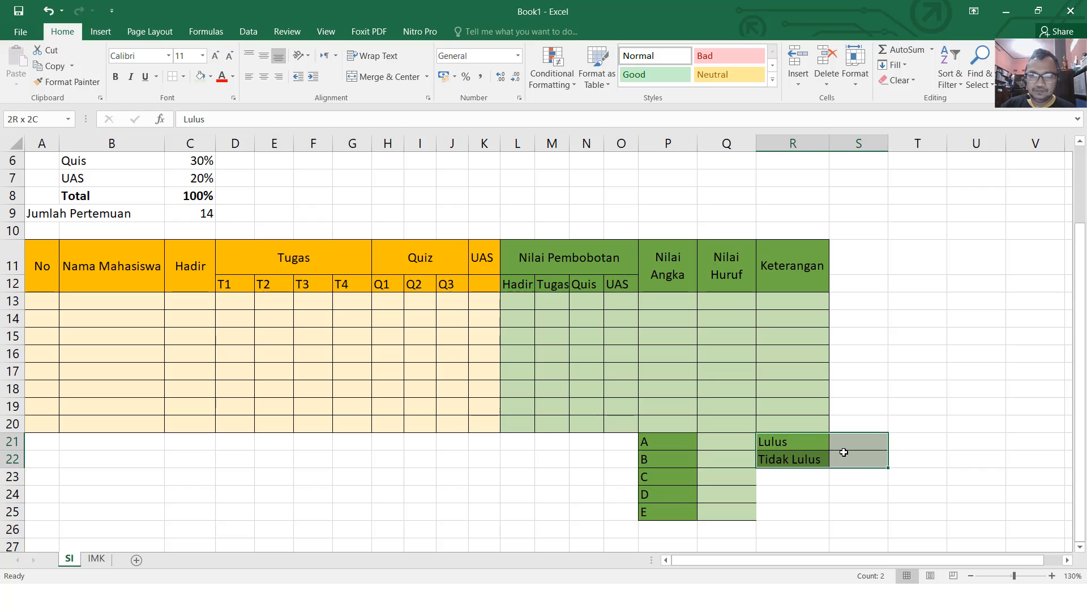
pyautogui.click(183, 76)
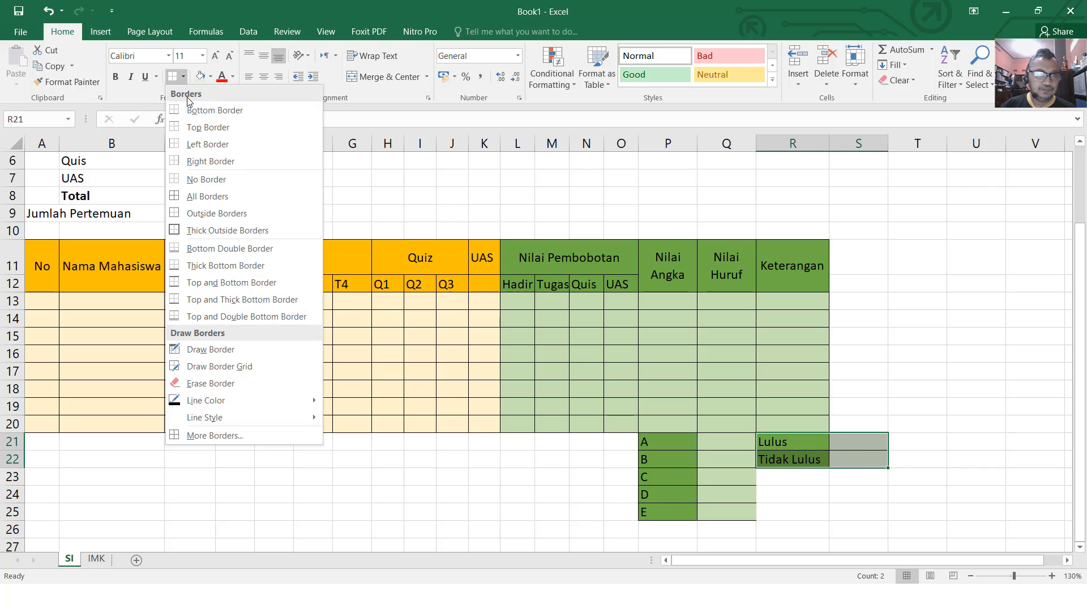
pyautogui.click(199, 198)
pyautogui.moveTo(730, 445); pyautogui.dragTo(729, 512)
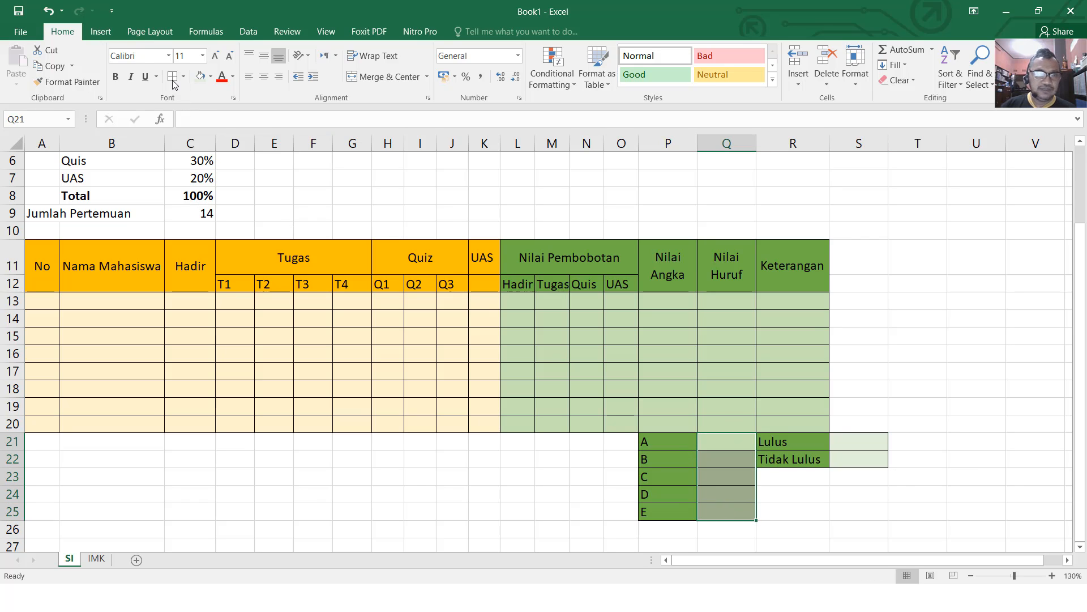
# Step: Apply all borders to the weighting table B4:C8, from Hadir down to Total
pyautogui.click(768, 265)
pyautogui.scroll(2, 768, 265)
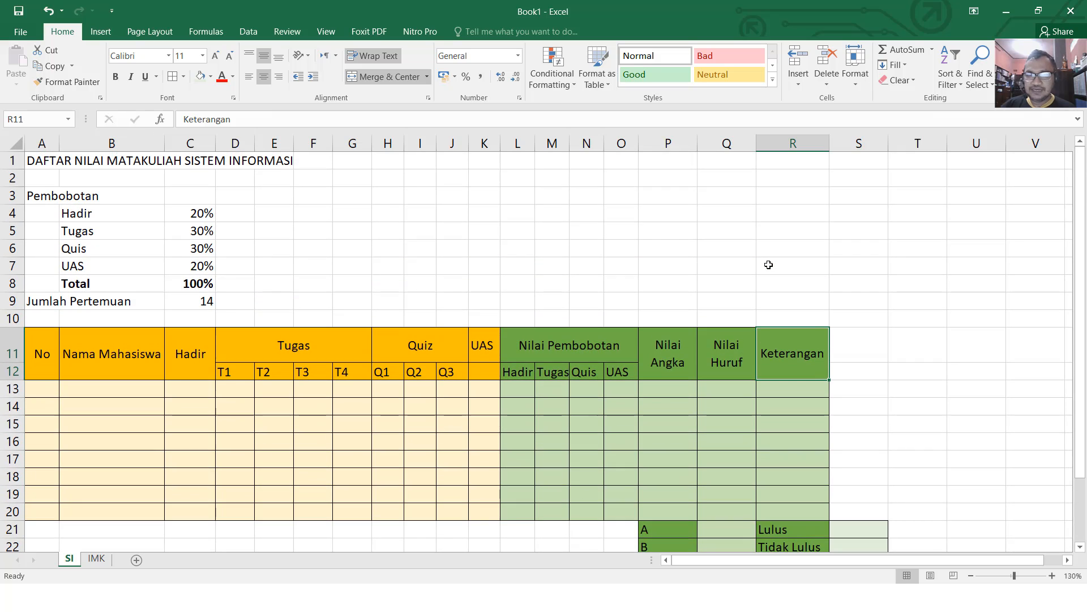
pyautogui.scroll(-2, 768, 265)
pyautogui.scroll(2, 767, 263)
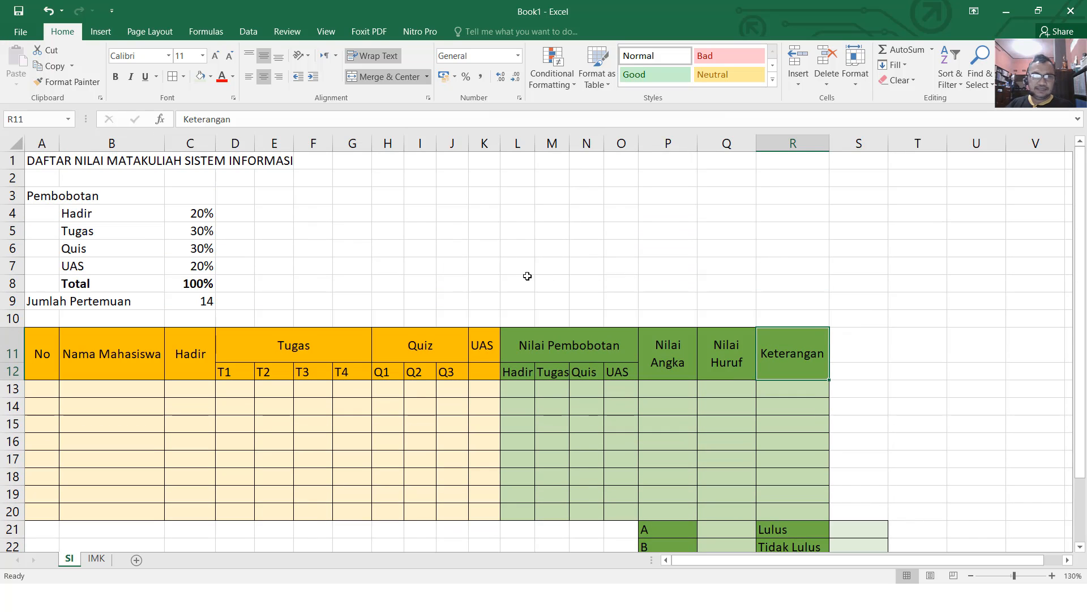
pyautogui.click(388, 196)
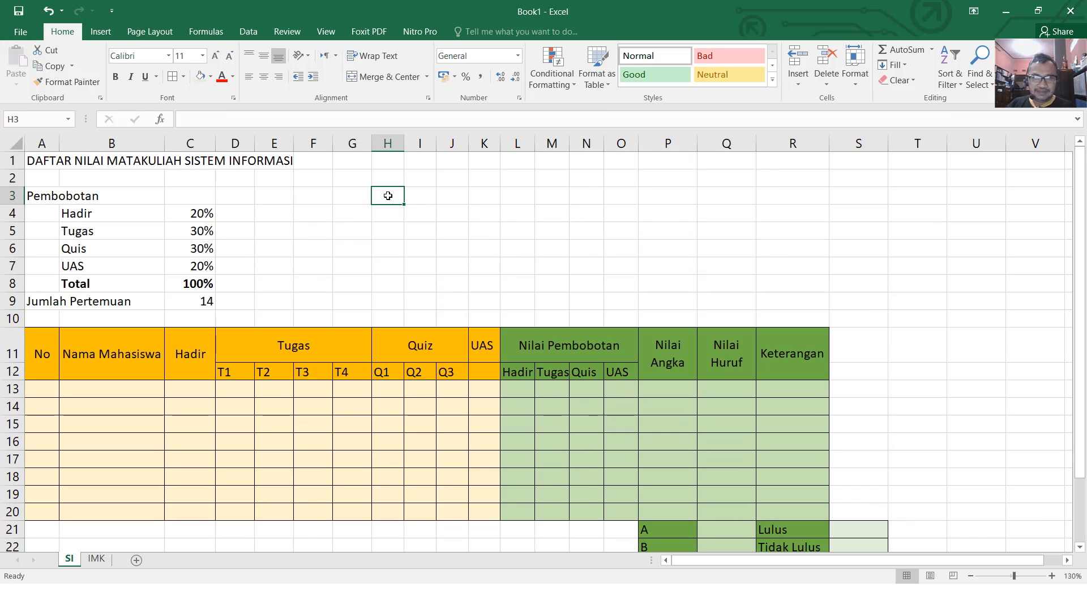
pyautogui.moveTo(102, 212); pyautogui.dragTo(181, 283)
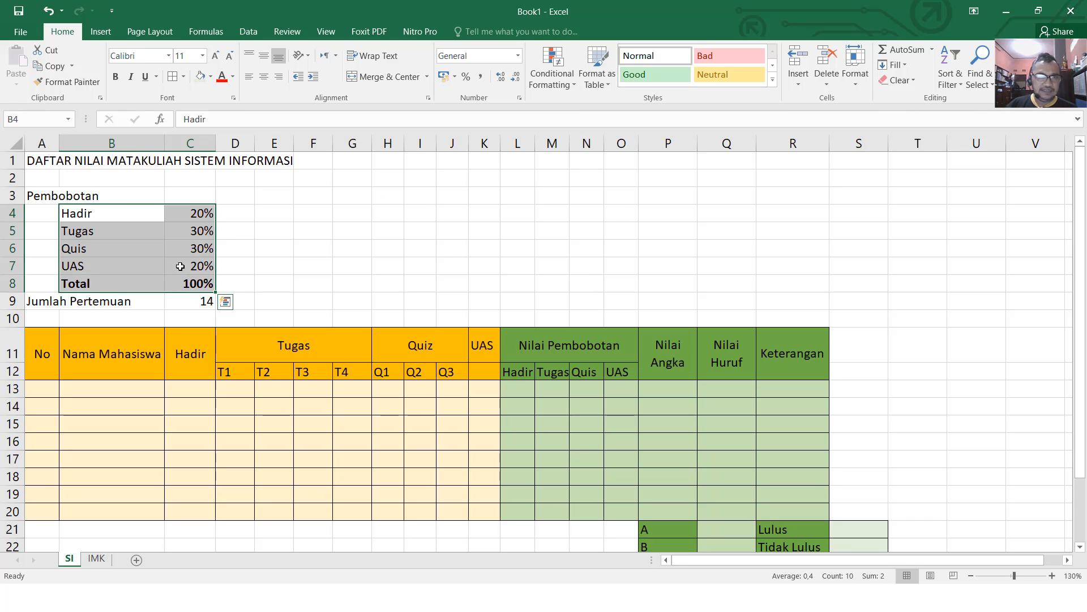
pyautogui.click(172, 78)
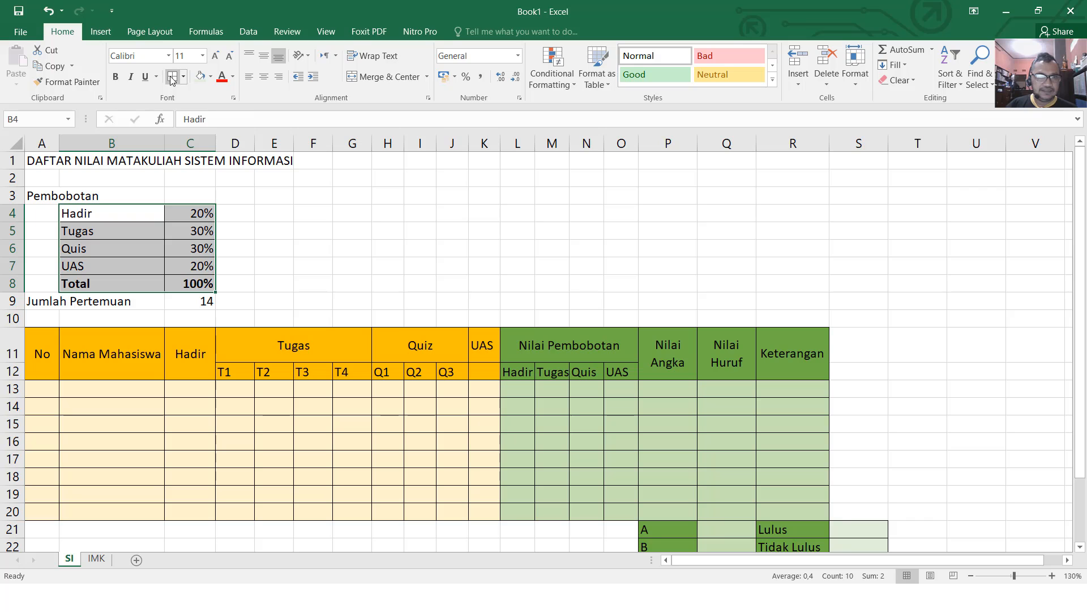
pyautogui.click(287, 177)
# Step: Insert a blank row above the Hadir row of the weighting table
pyautogui.click(7, 215)
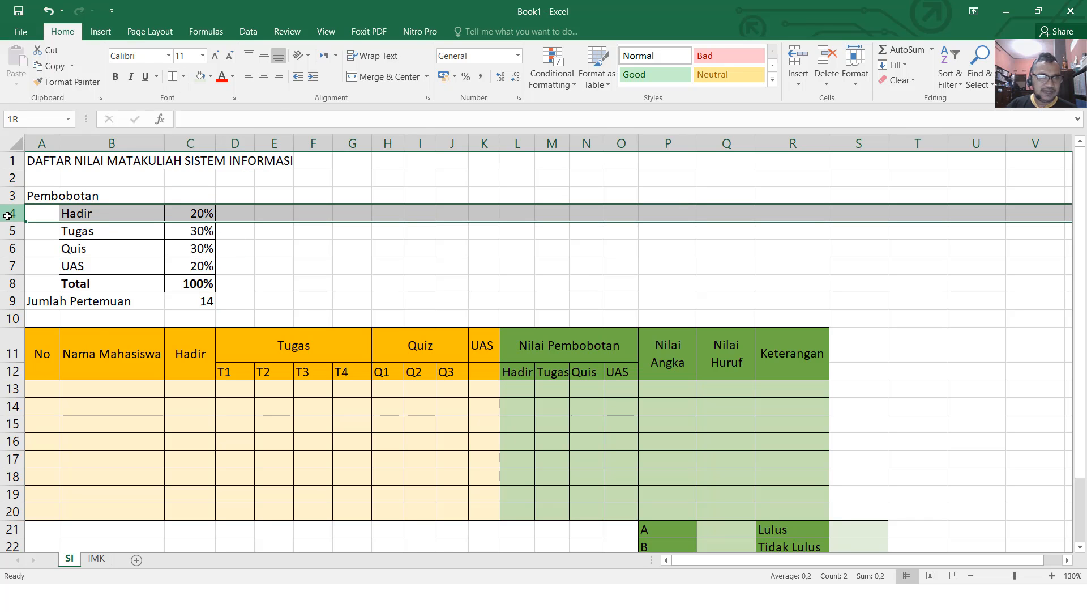
pyautogui.rightClick(5, 215)
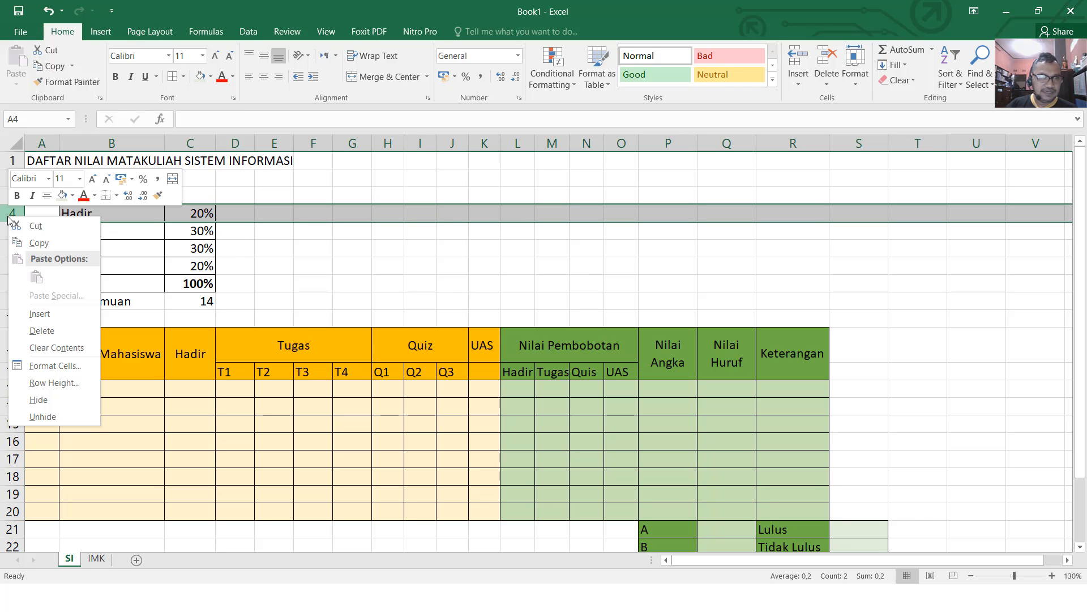
pyautogui.click(38, 311)
# Step: Enter the column headings "Aspek Penilaian" in B4 and "Bobot" in C4 above the weighting table
pyautogui.click(133, 214)
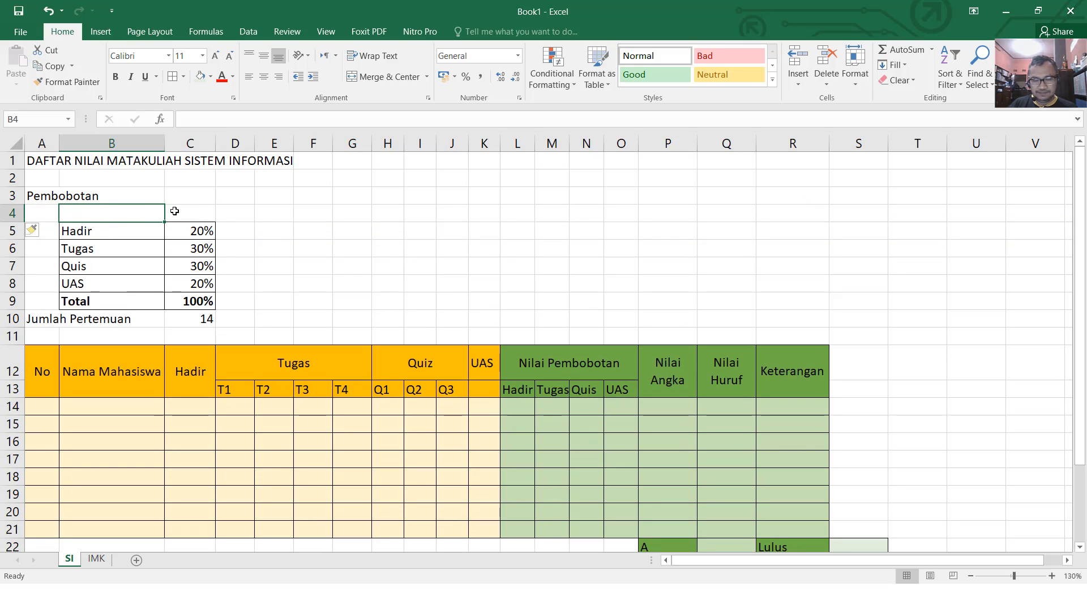
pyautogui.write('Aspek Pe')
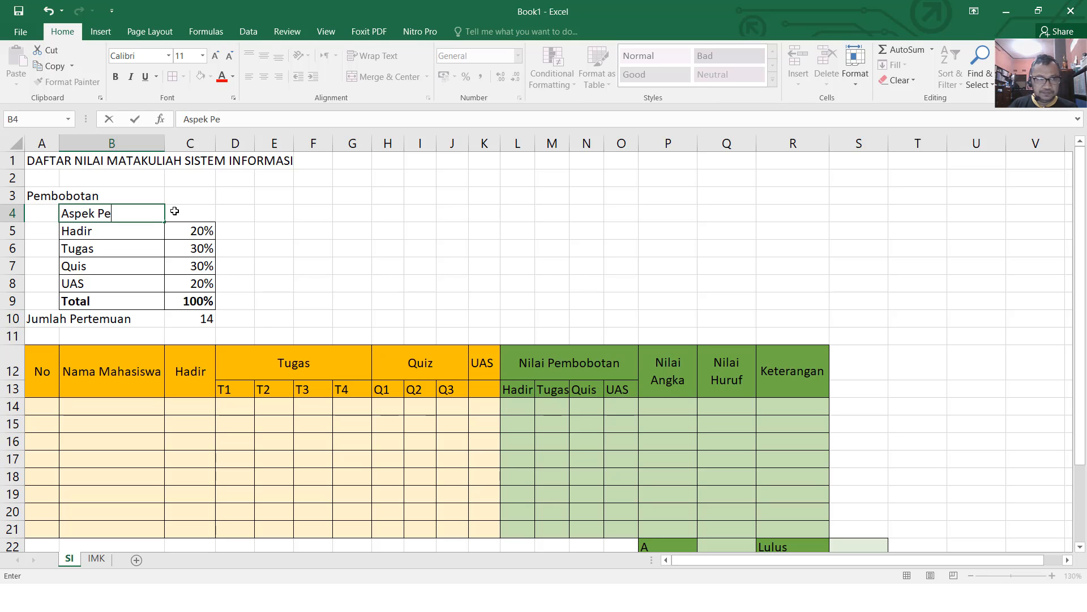
pyautogui.write('nilaian')
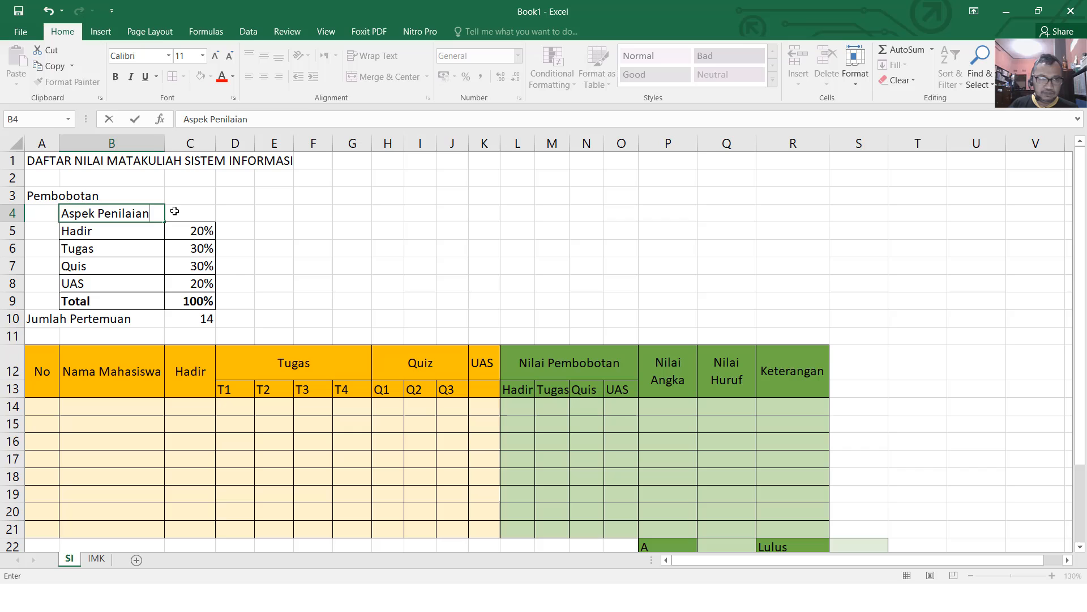
pyautogui.click(174, 211)
pyautogui.write('Bobo')
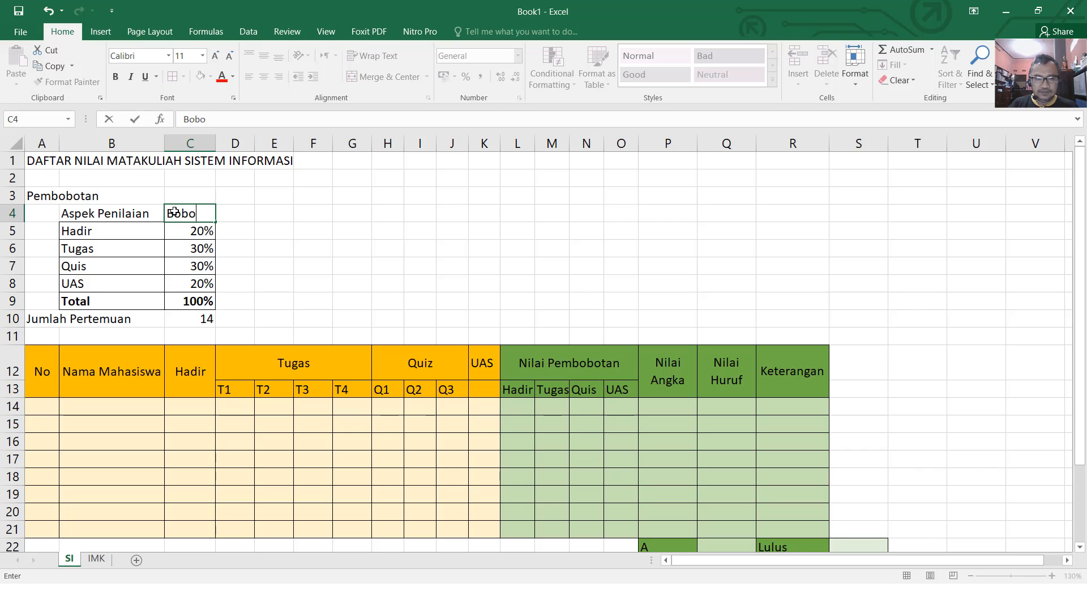
pyautogui.write('tr')
pyautogui.hotkey('ctrl', 'Return')
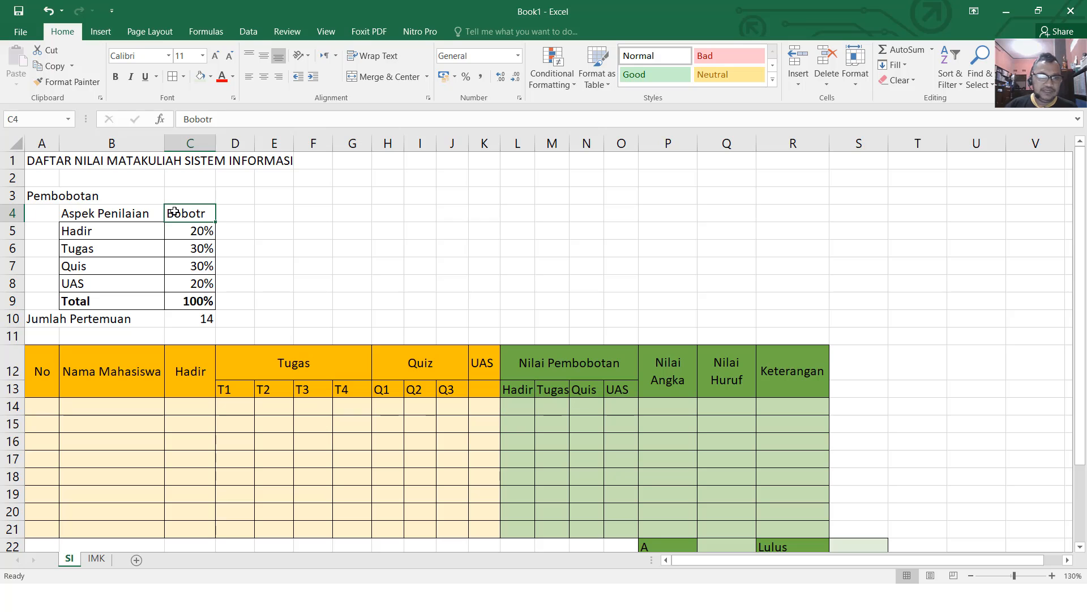
pyautogui.click(256, 124)
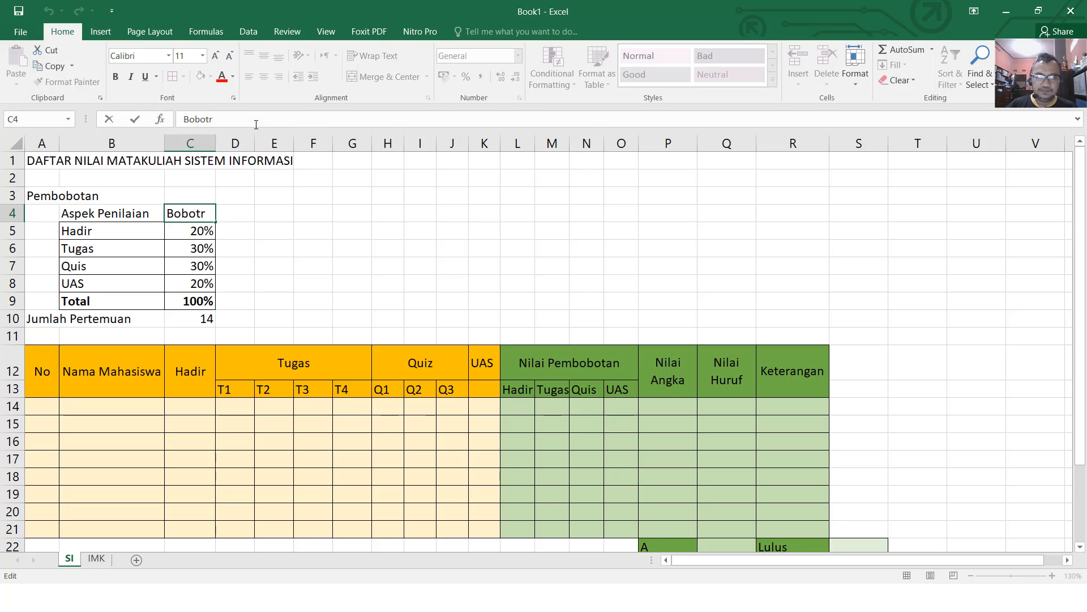
pyautogui.press('BackSpace')
pyautogui.press('Return')
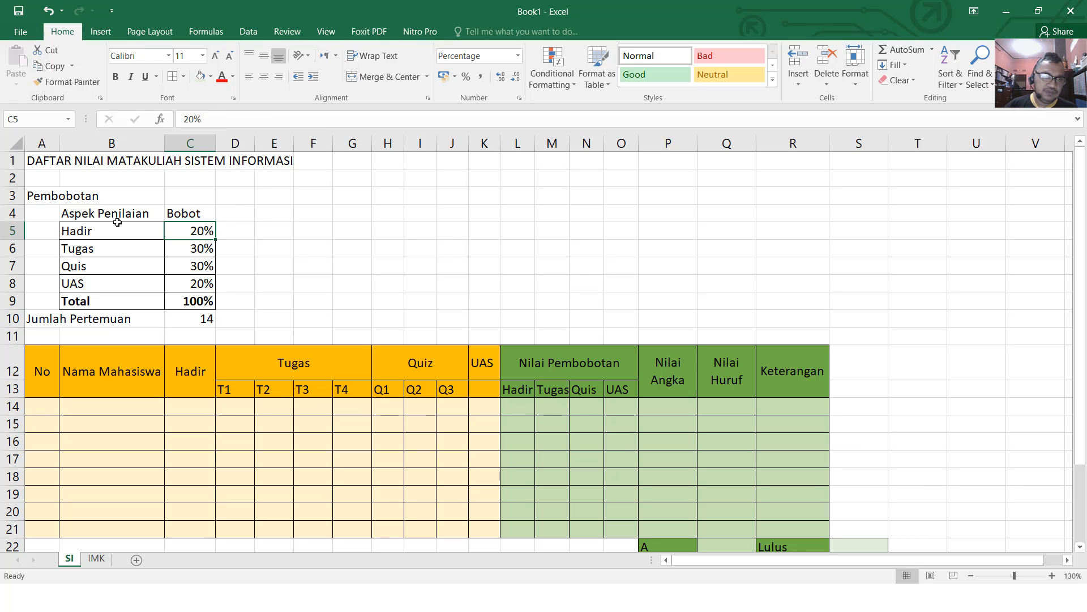
# Step: Apply all borders to the weighting table's header cells B4:C4
pyautogui.moveTo(118, 219); pyautogui.dragTo(184, 211)
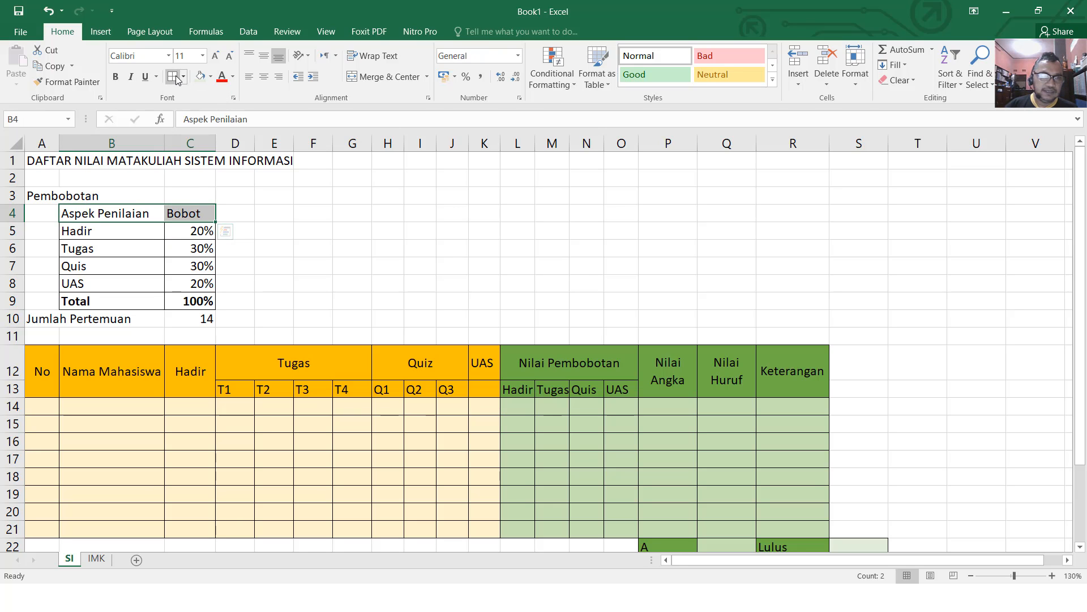
pyautogui.click(273, 214)
# Step: Fill the weighting table's header cells B4:C4 with the green theme colour
pyautogui.moveTo(116, 208); pyautogui.dragTo(210, 214)
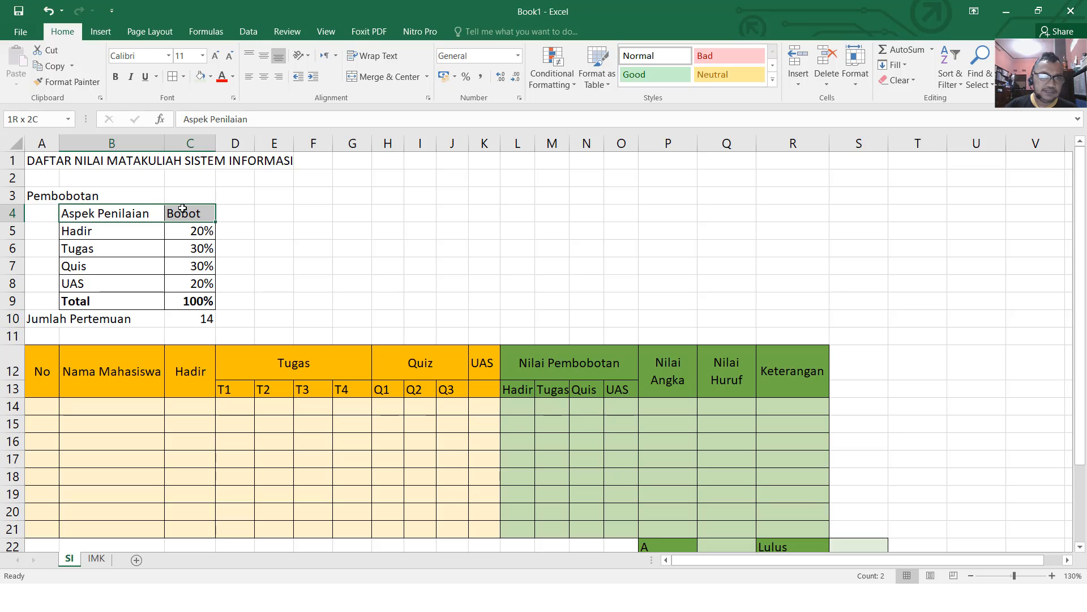
pyautogui.click(211, 77)
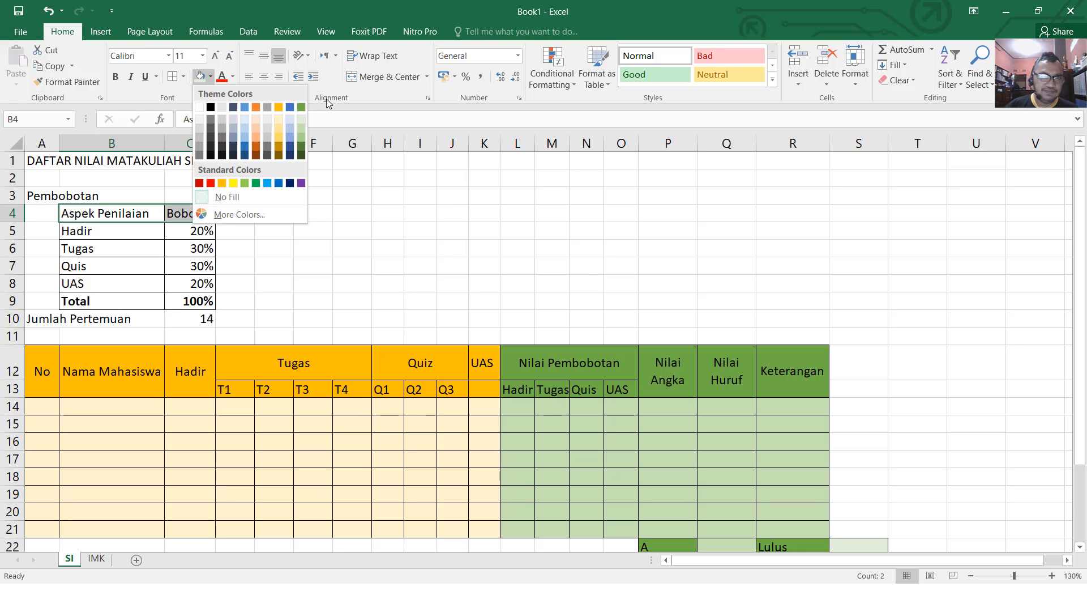
pyautogui.click(303, 108)
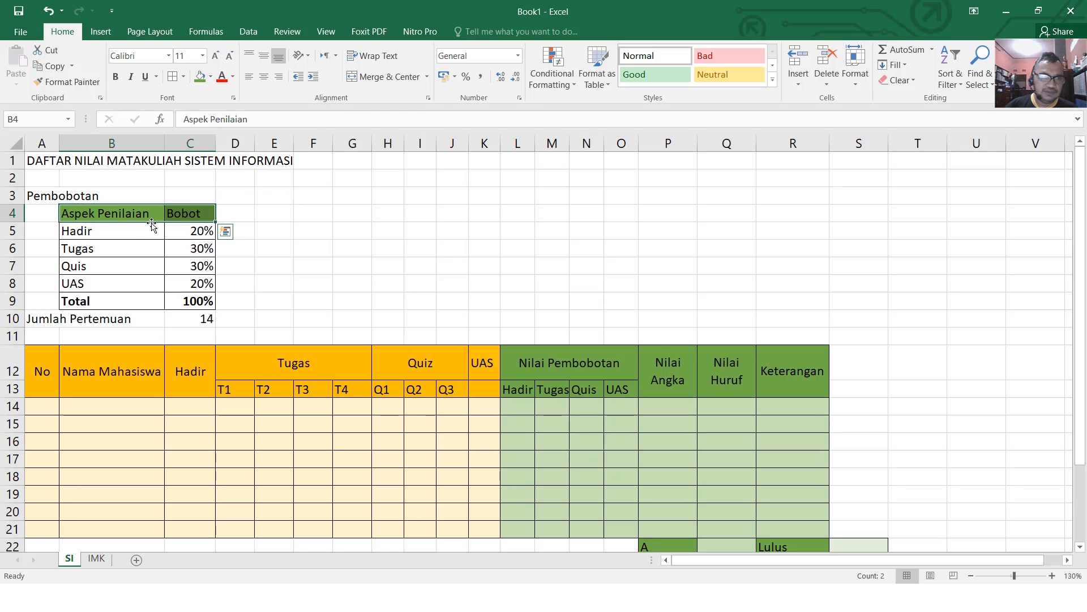
pyautogui.moveTo(126, 237); pyautogui.dragTo(201, 283)
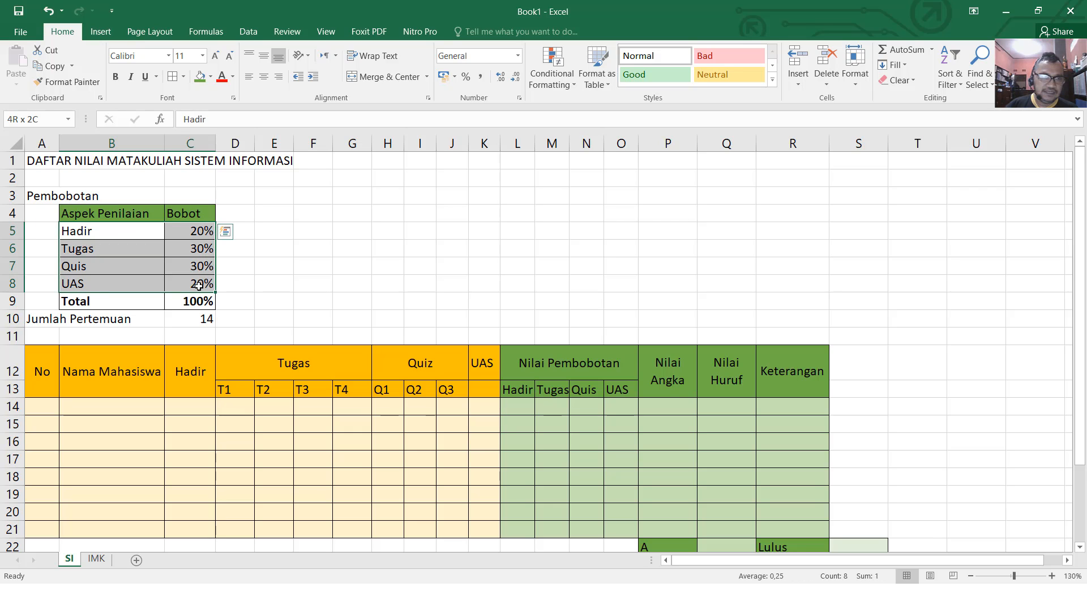
# Step: Fill the weighting table's header cells B4:C4 with gold and the rows B5:C8 with the lightest gold tint
pyautogui.moveTo(143, 214); pyautogui.dragTo(195, 212)
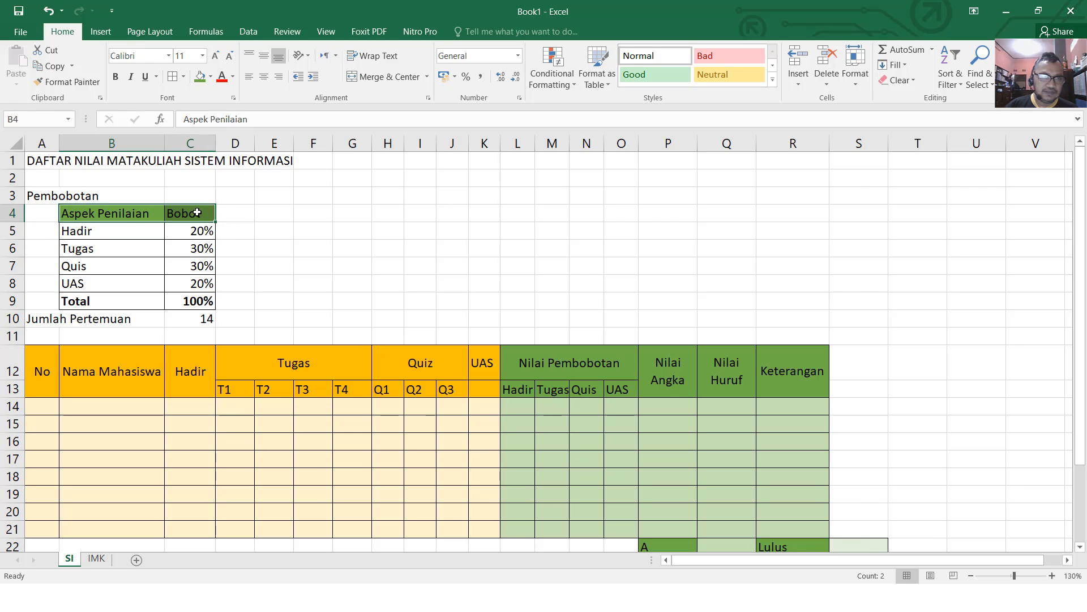
pyautogui.click(210, 77)
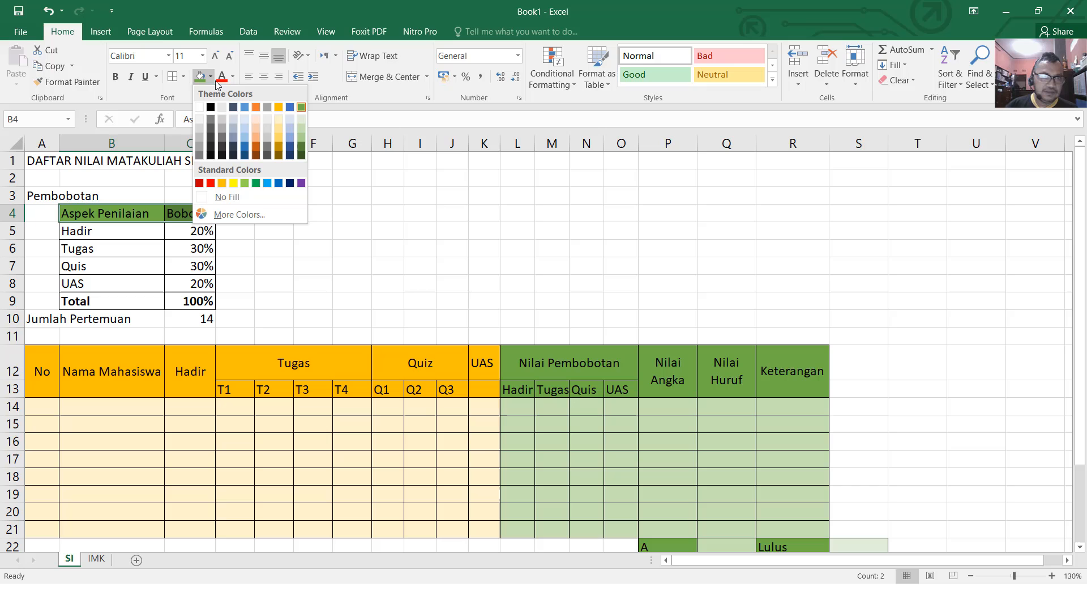
pyautogui.click(280, 110)
pyautogui.moveTo(121, 230); pyautogui.dragTo(209, 284)
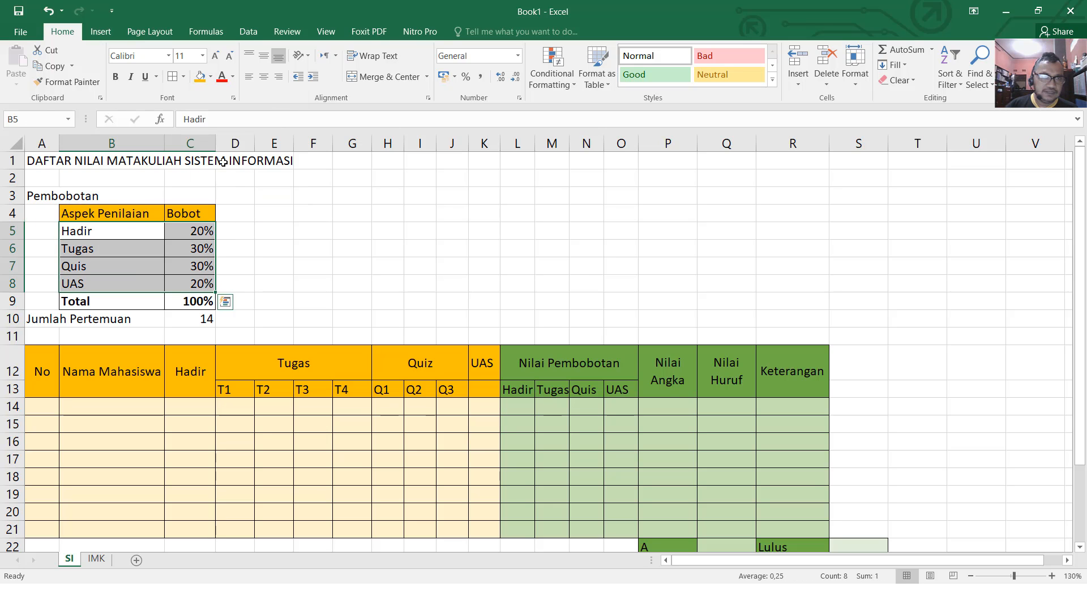
pyautogui.click(210, 77)
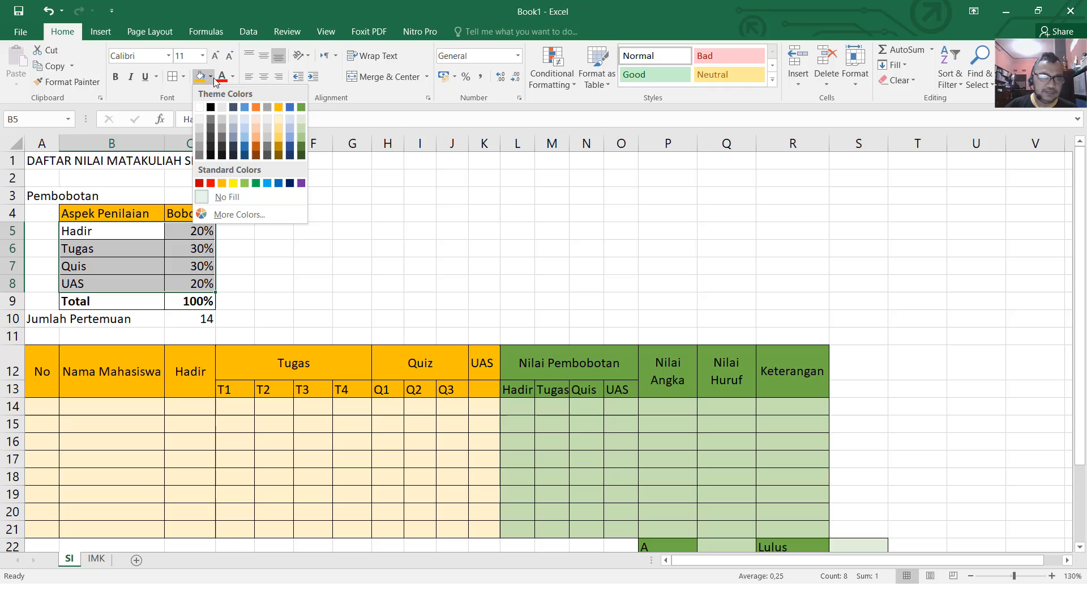
pyautogui.click(281, 120)
# Step: Fill the Total label in B9 with green and the total percentage in C9 with the lightest green tint
pyautogui.click(130, 303)
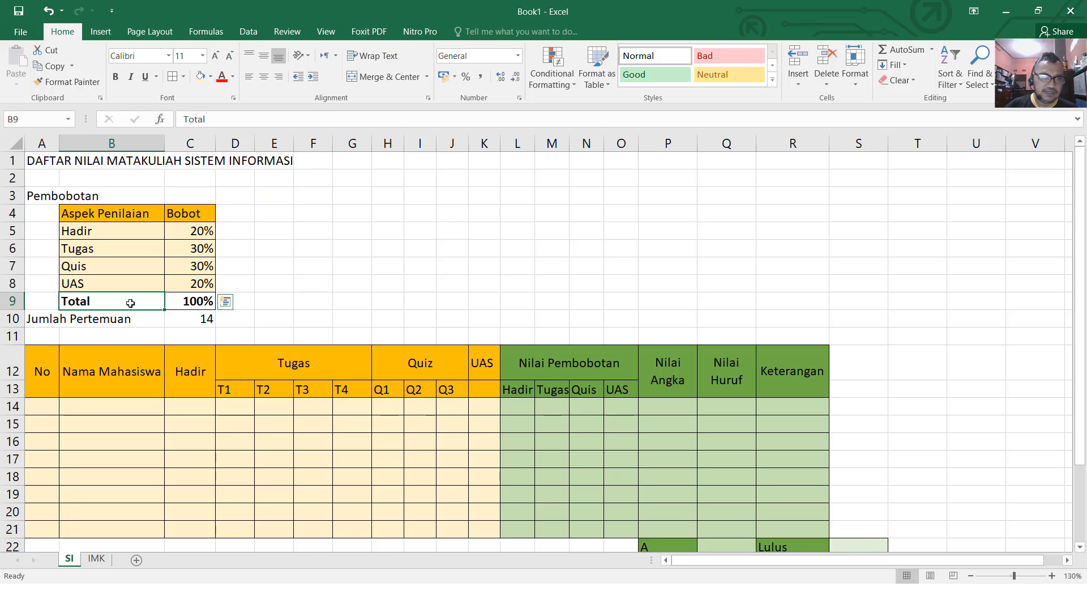
pyautogui.click(211, 77)
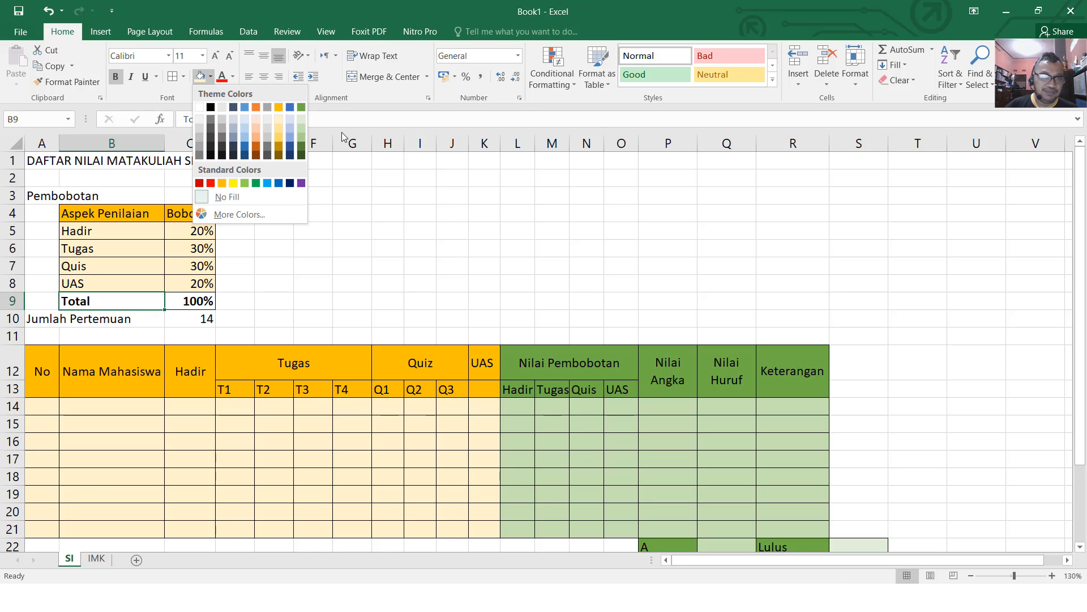
pyautogui.click(303, 106)
pyautogui.click(201, 297)
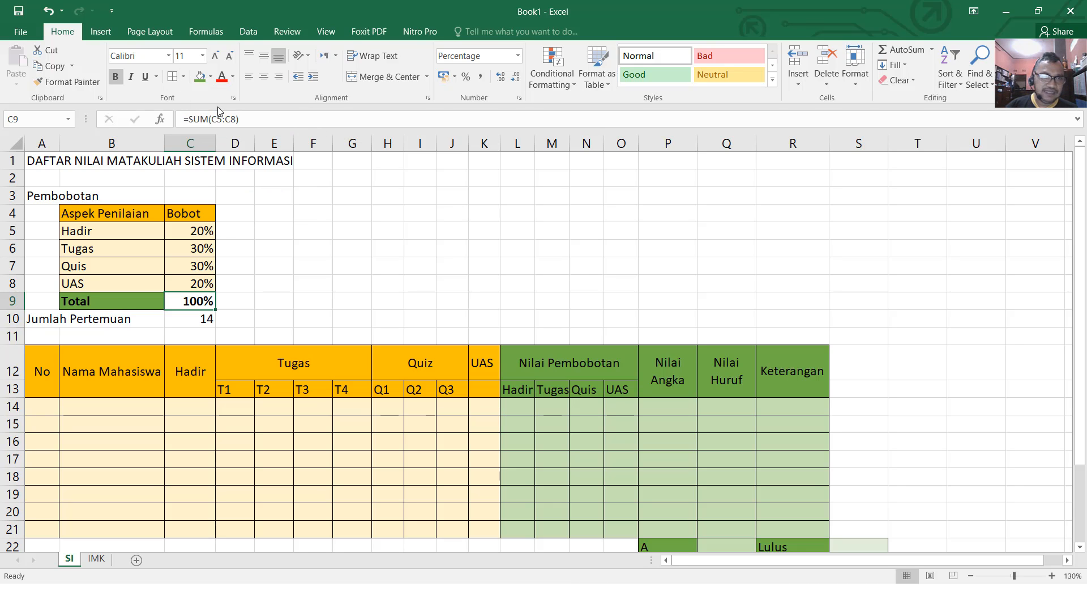
pyautogui.click(210, 77)
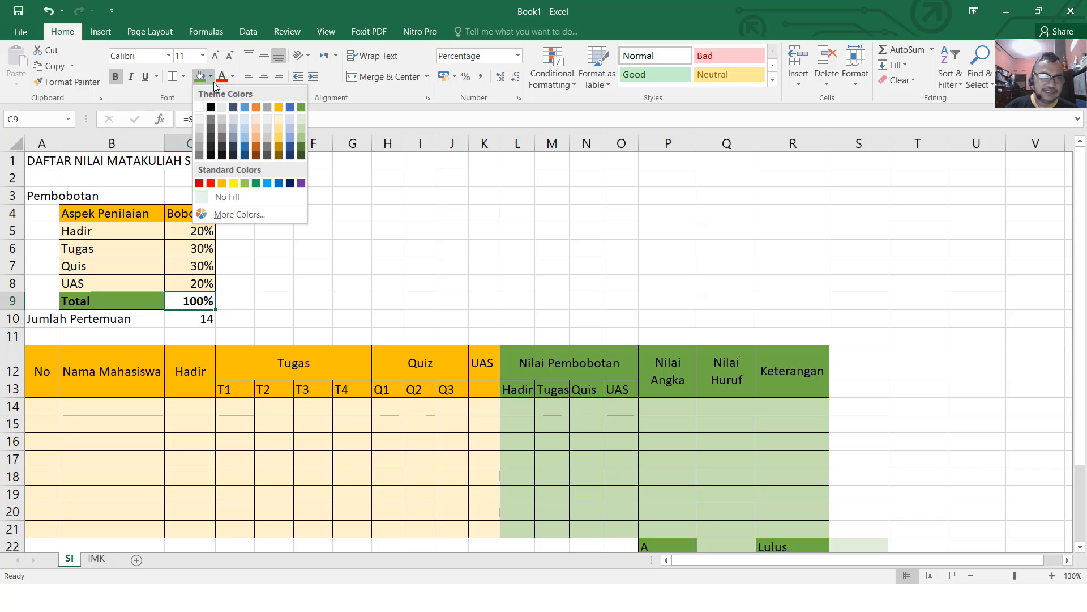
pyautogui.click(303, 117)
pyautogui.click(437, 180)
pyautogui.scroll(-2, 436, 180)
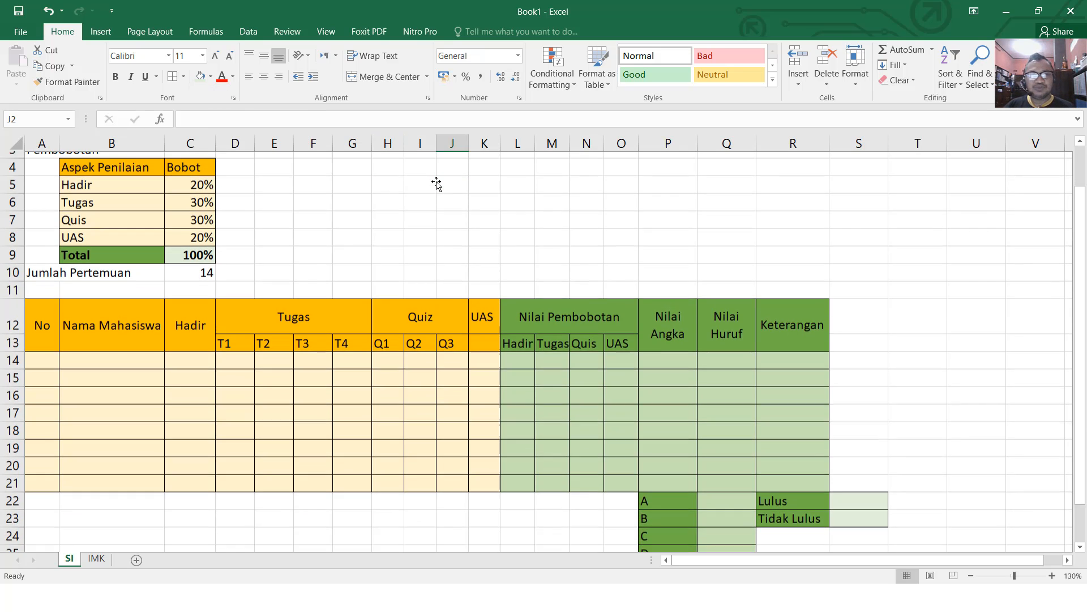
pyautogui.scroll(2, 437, 181)
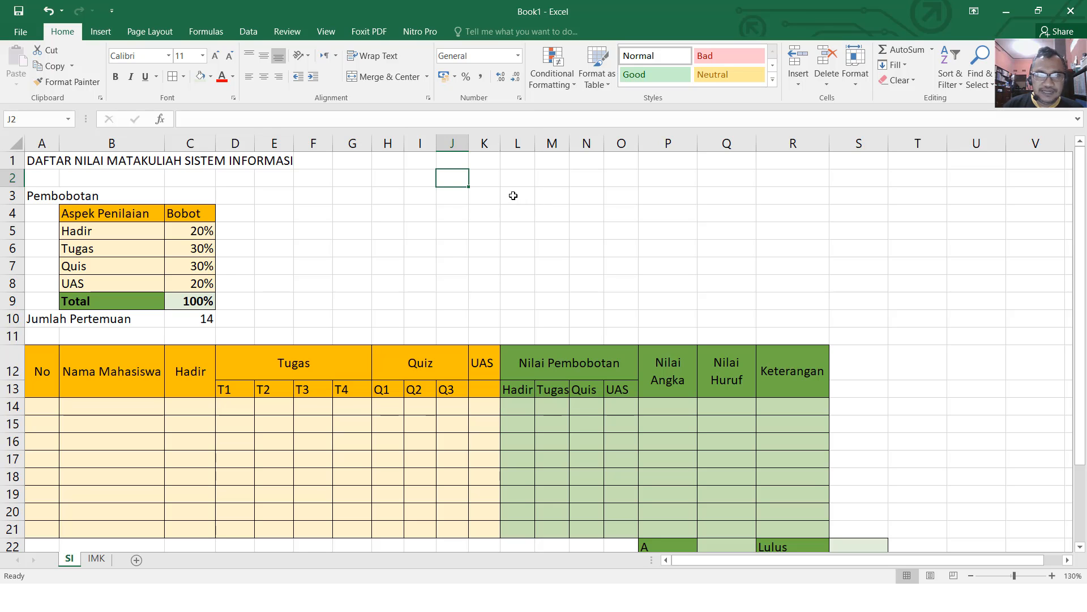
pyautogui.click(513, 195)
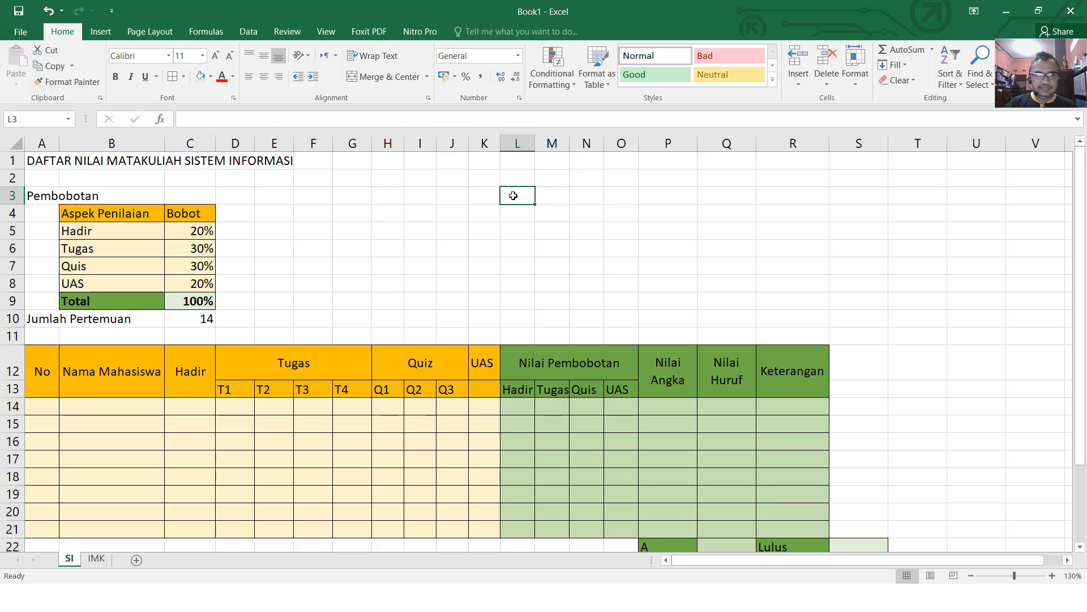
pyautogui.write('Pen')
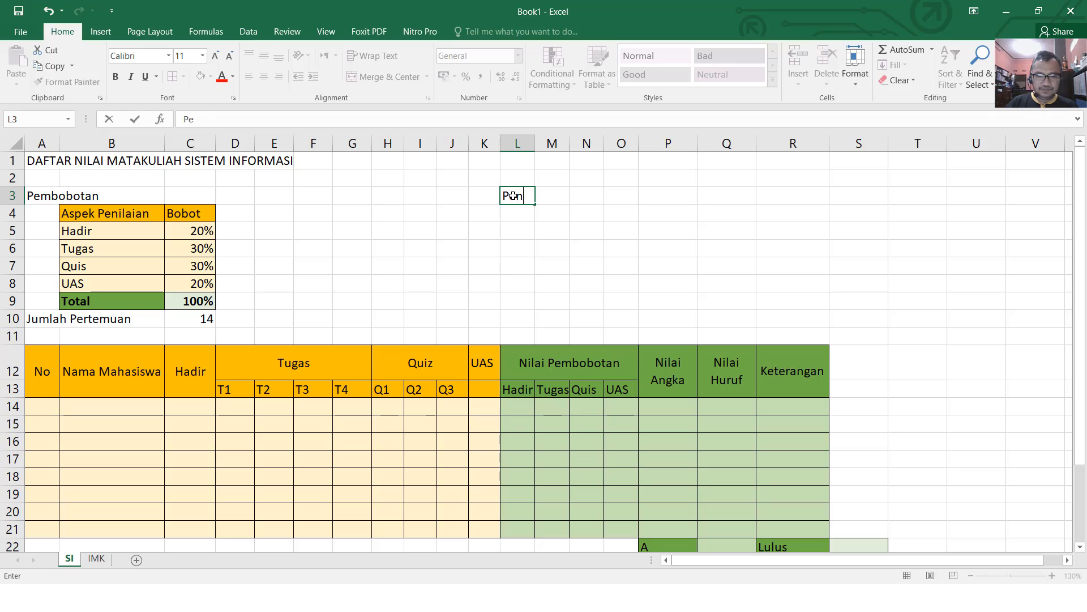
pyautogui.write('ila')
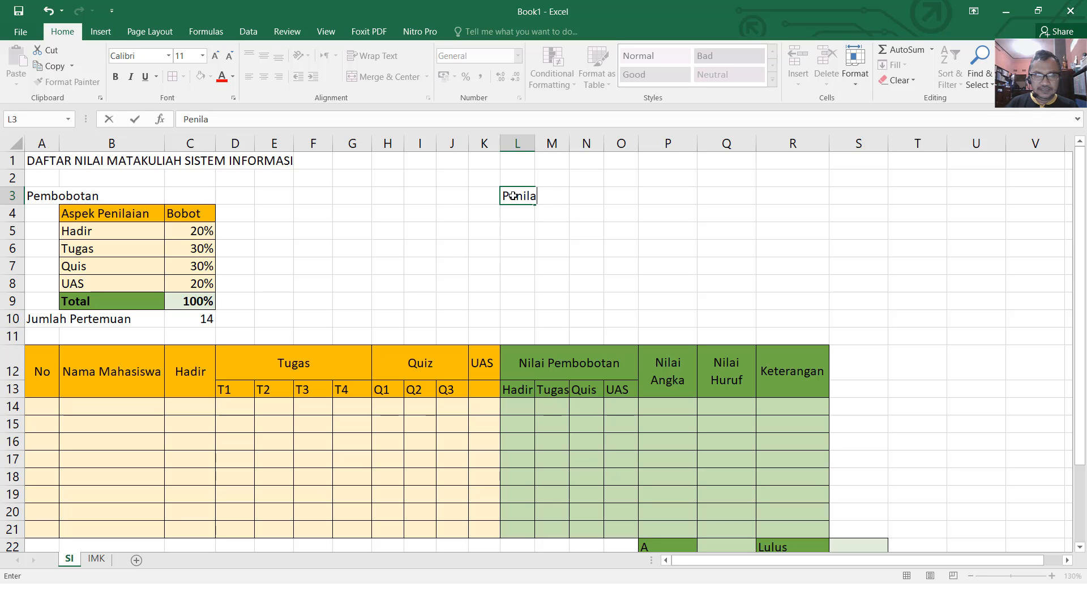
pyautogui.write('i')
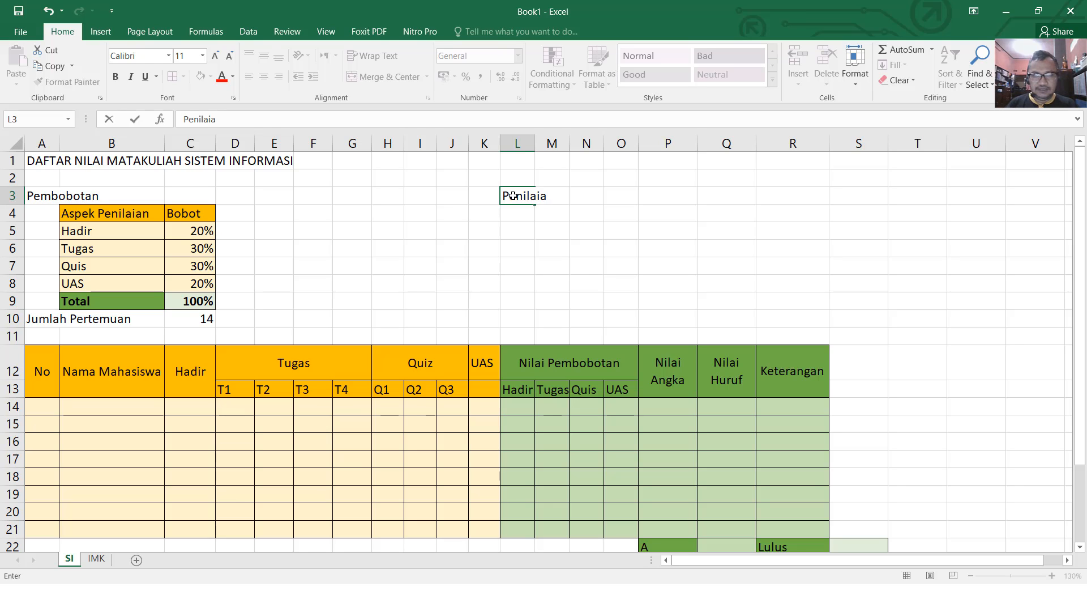
pyautogui.write('a')
pyautogui.press('Escape')
# Step: Enter the section label "Penilaiaan" in N3 for a grading table
pyautogui.press('Right')
pyautogui.press('Right')
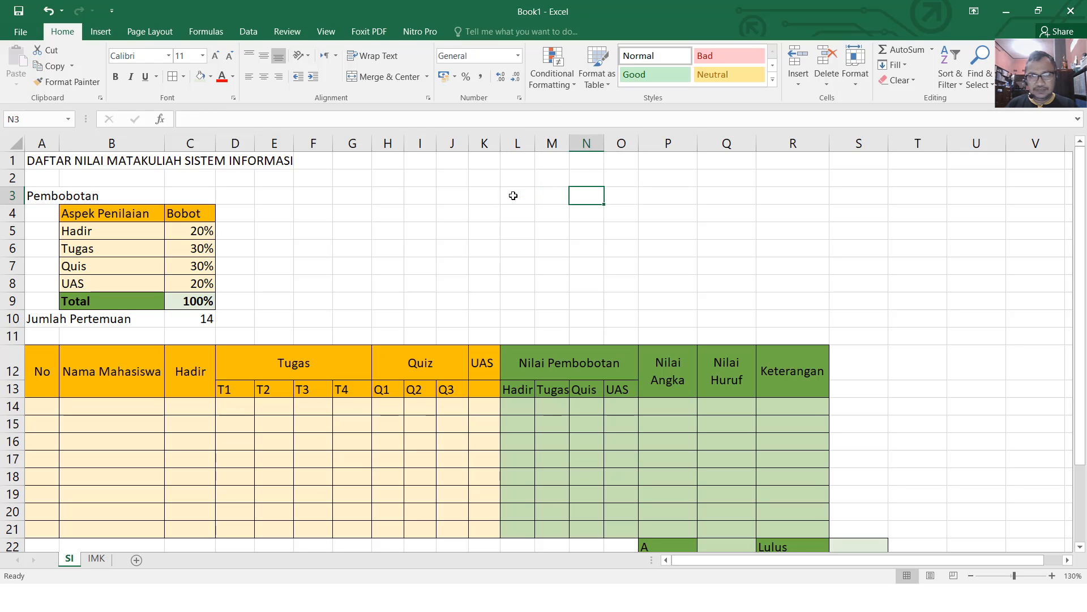
pyautogui.write('Pe')
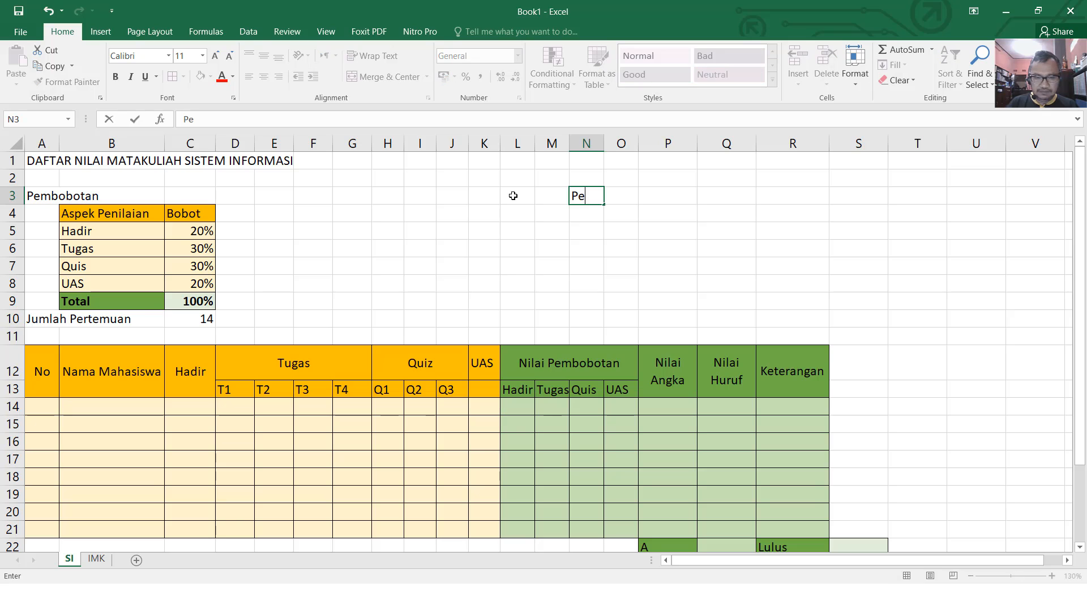
pyautogui.write('nilaiaan')
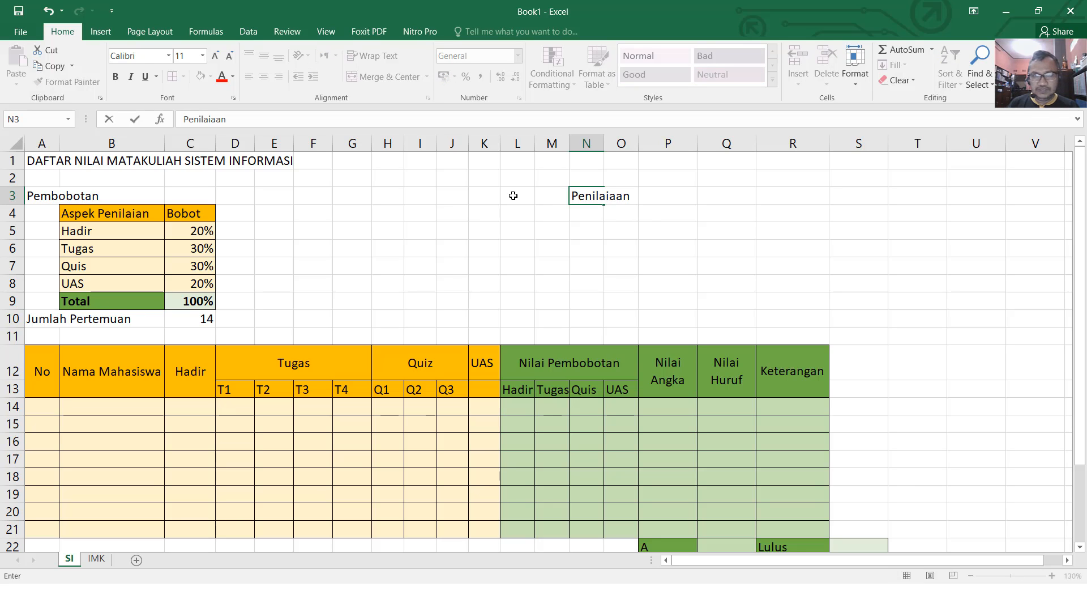
pyautogui.press('Return')
# Step: Enter the headings "Angka" in O4 and "Huruf" in P4, and resize columns O and P to an equal width that fits both
pyautogui.press('Right')
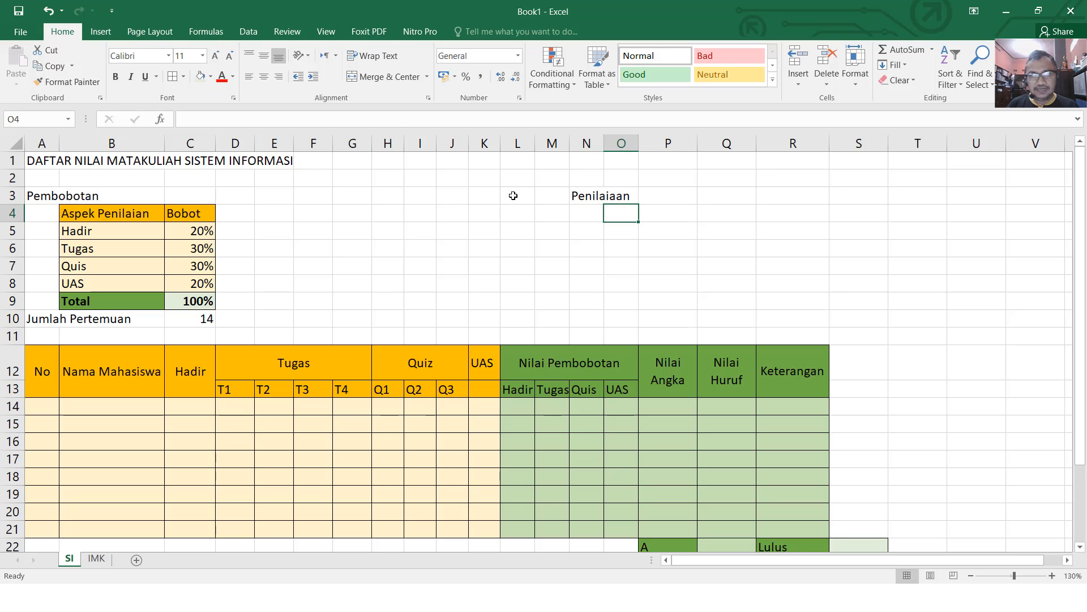
pyautogui.write('An')
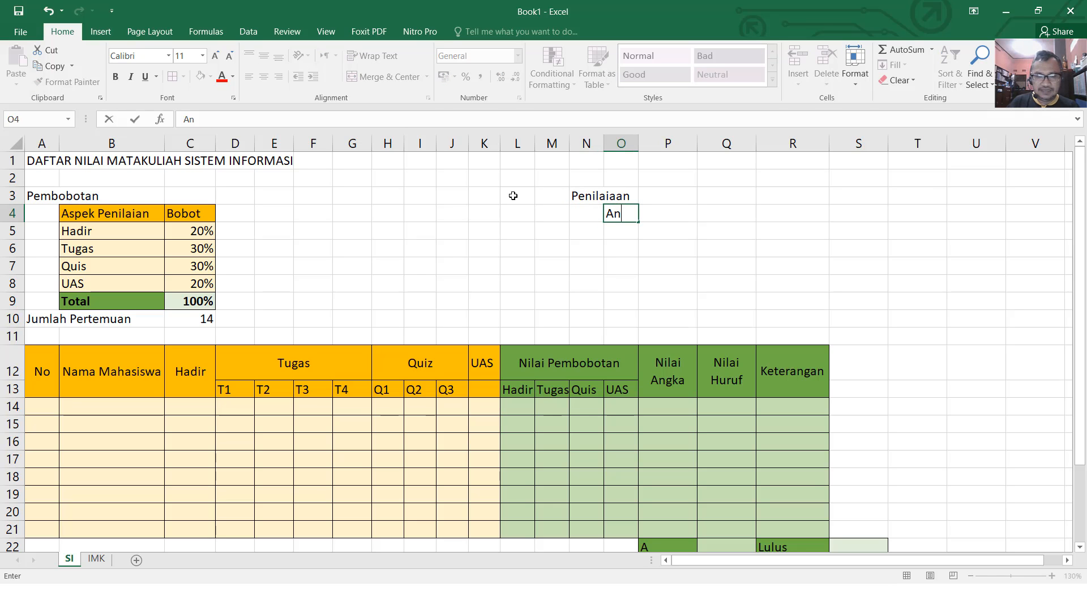
pyautogui.write('gka')
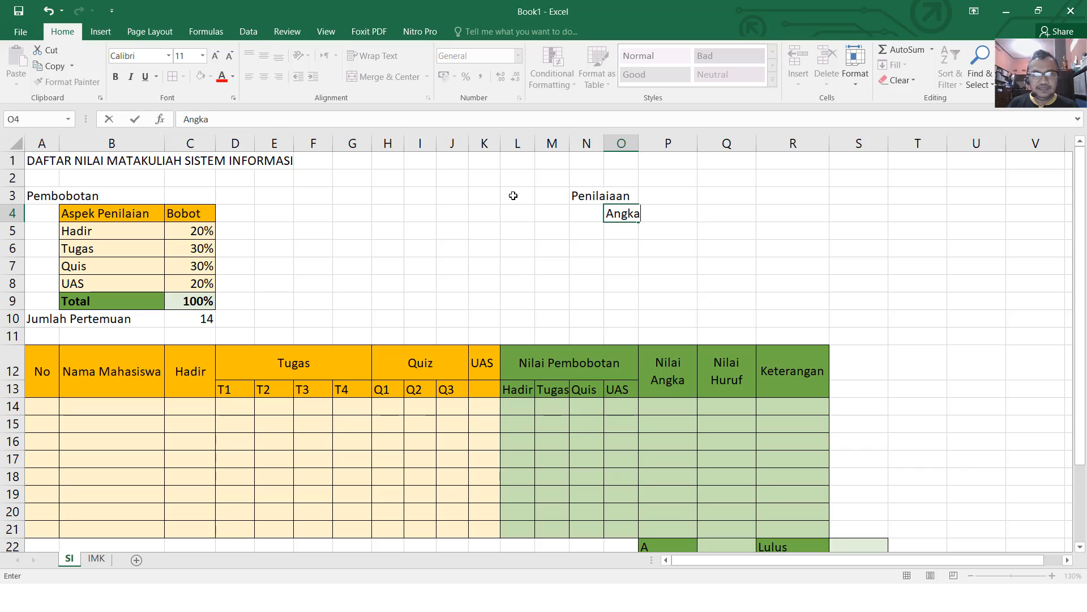
pyautogui.press('Tab')
pyautogui.write('Hur')
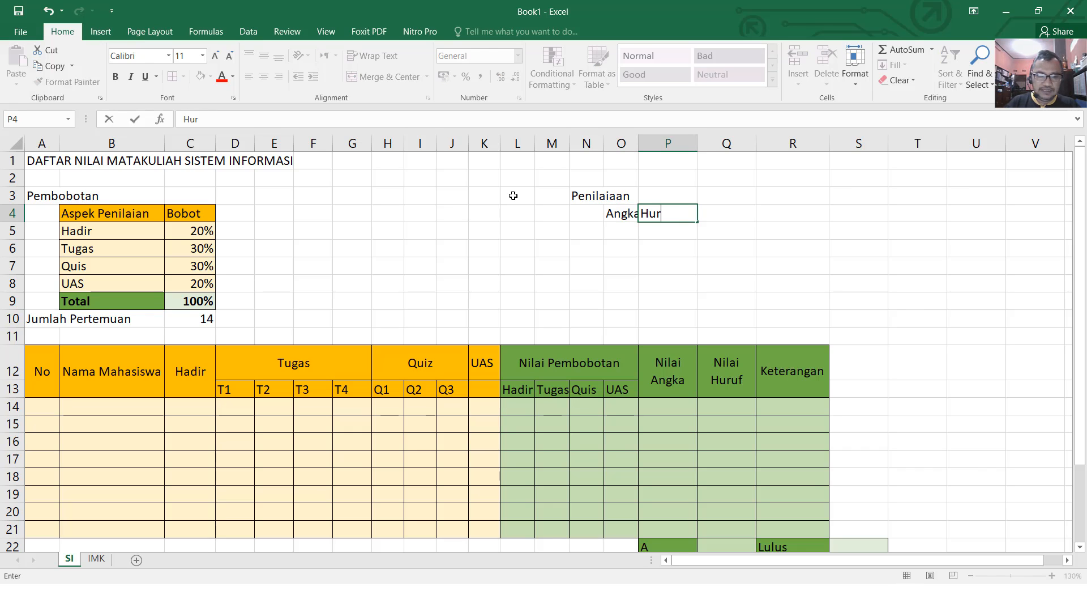
pyautogui.write('uf')
pyautogui.press('Return')
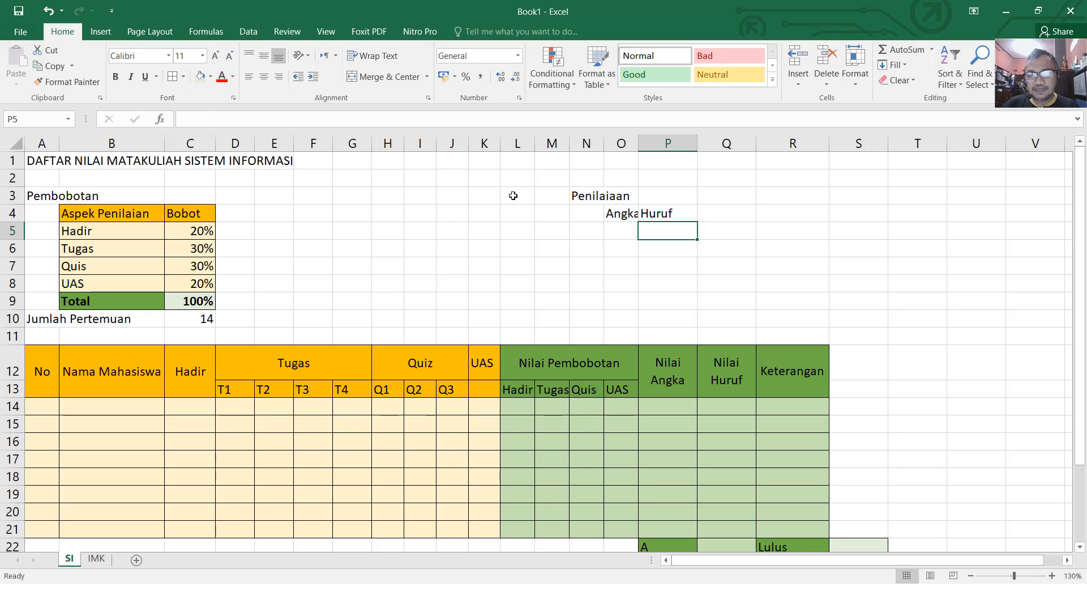
pyautogui.moveTo(621, 141); pyautogui.dragTo(646, 142)
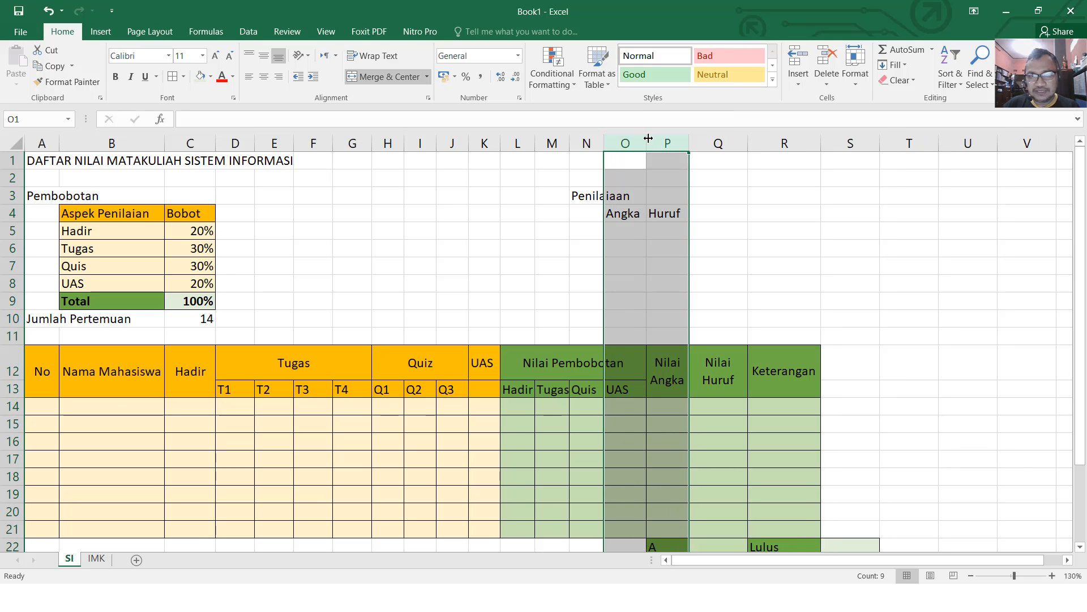
# Step: Enter the grade thresholds 0 in O5 and 20 in O6 under Angka
pyautogui.click(639, 230)
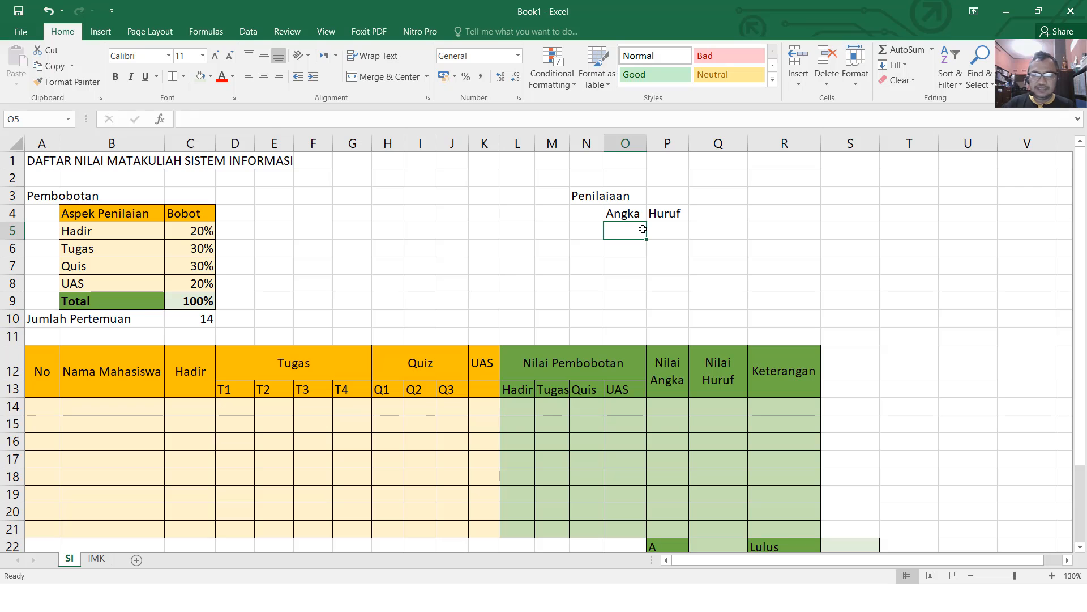
pyautogui.write('0')
pyautogui.press('Return')
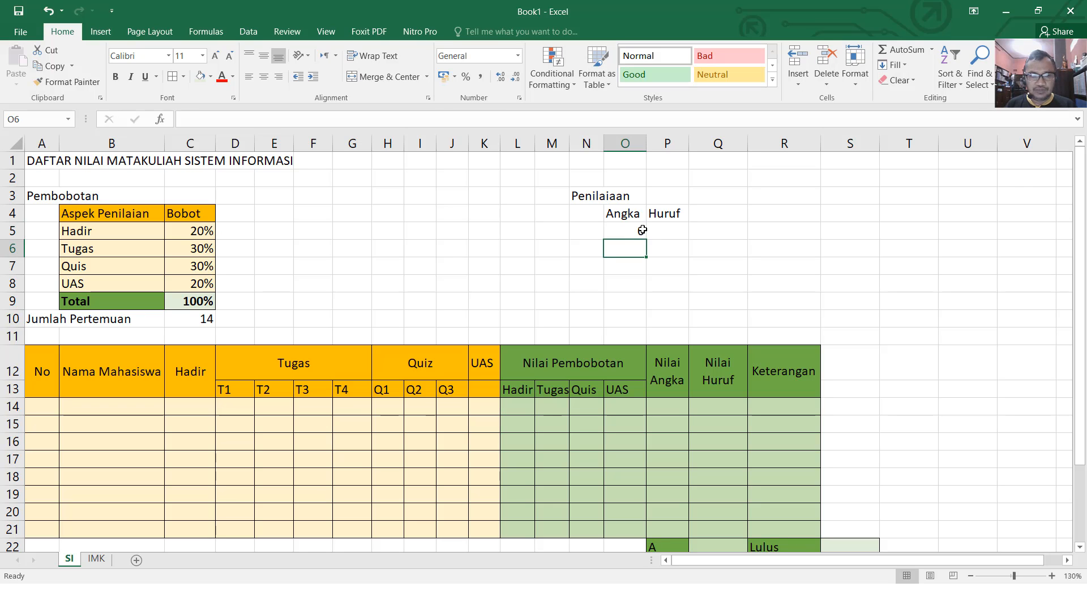
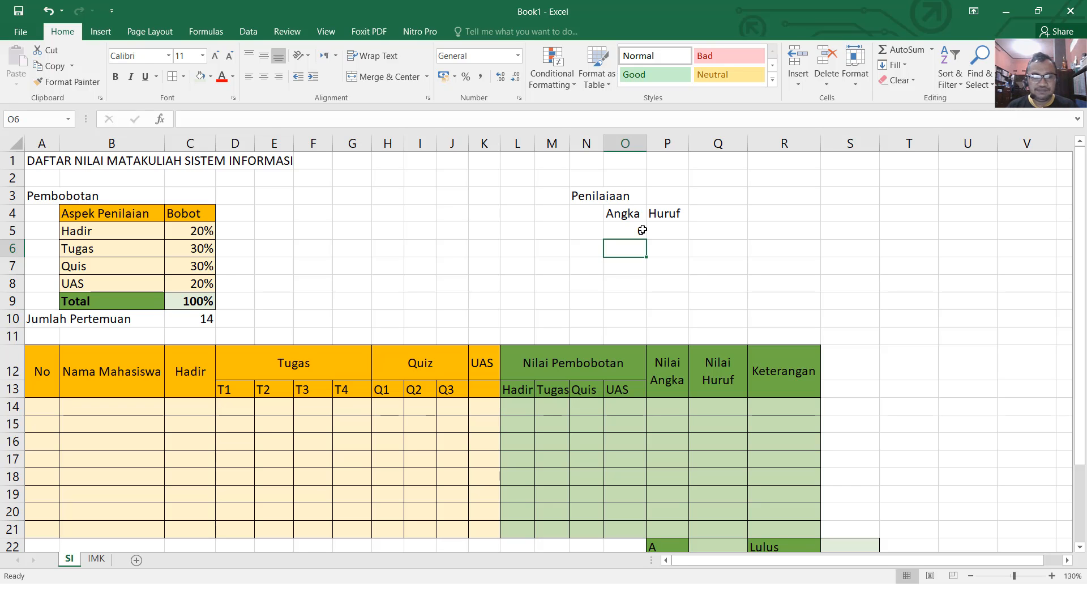
pyautogui.write('20')
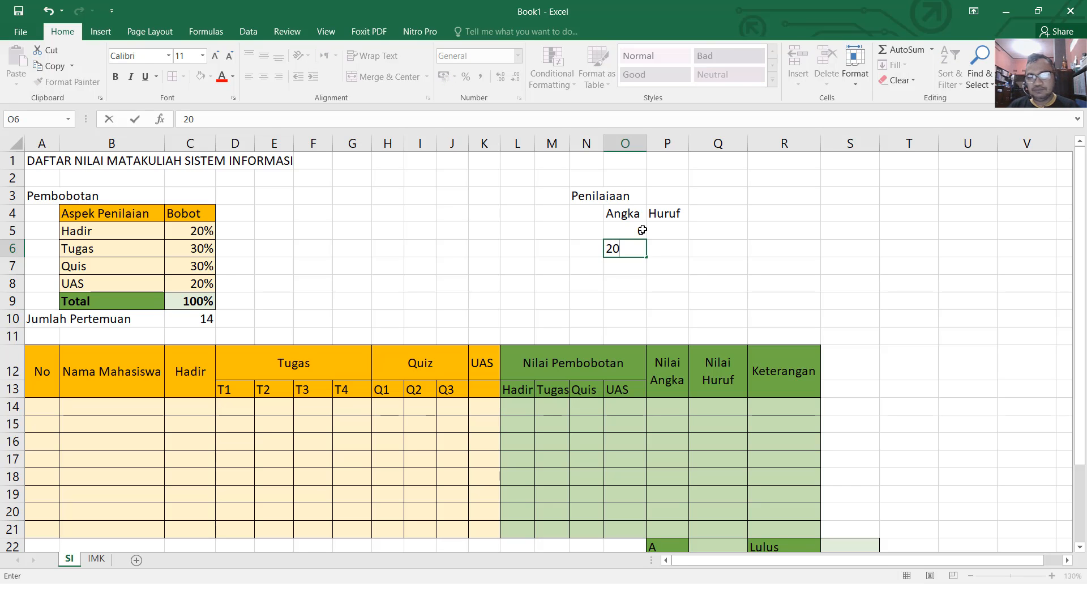
pyautogui.press('Return')
pyautogui.click(641, 230)
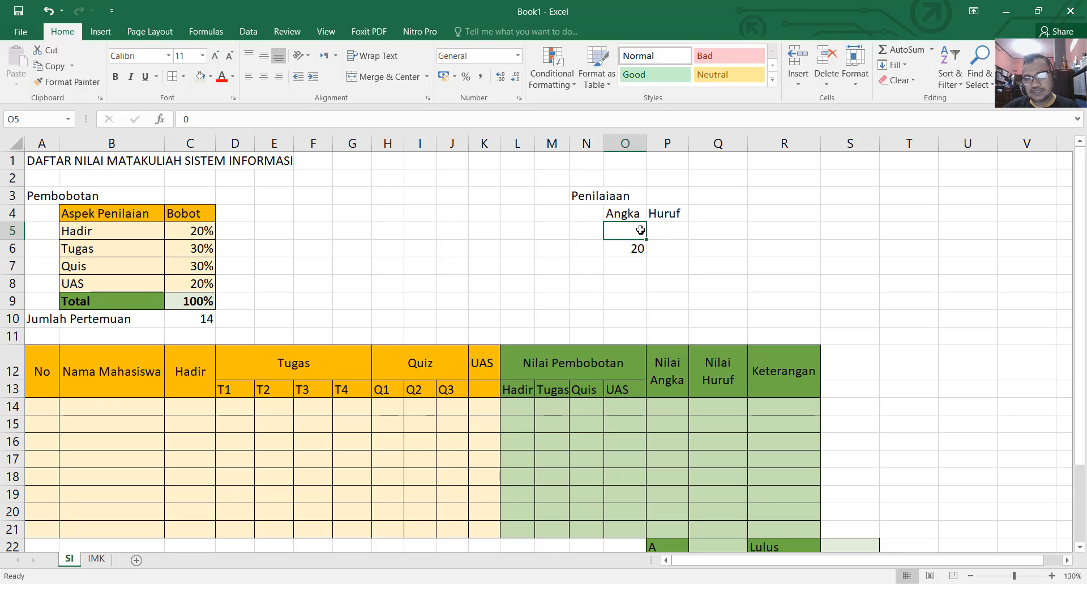
pyautogui.click(627, 254)
# Step: Flash Fill the Huruf column cells P5:P6 from the heading
pyautogui.click(662, 226)
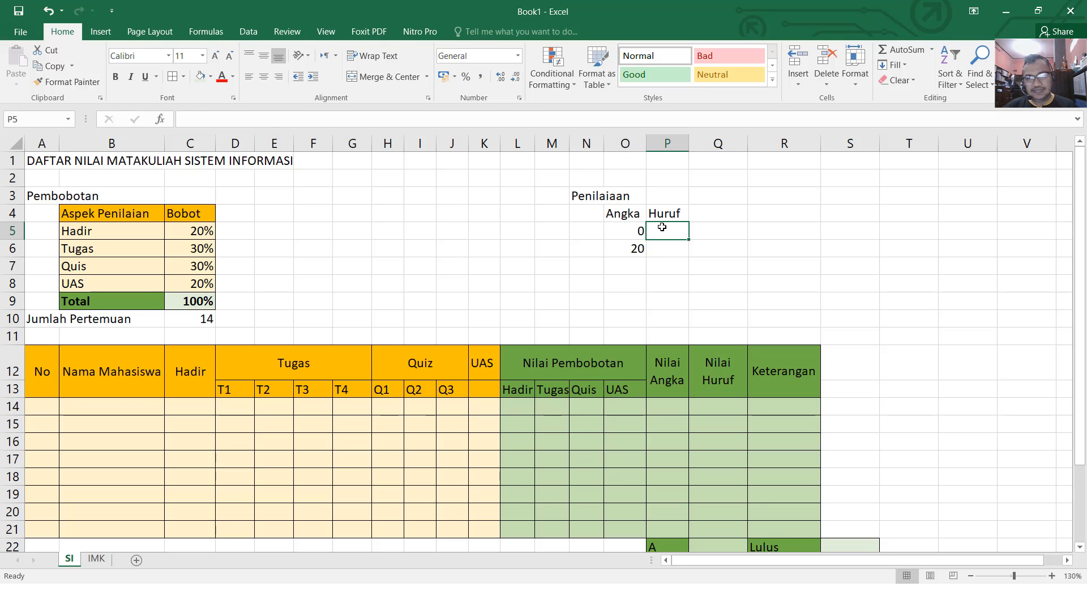
pyautogui.hotkey('ctrl', 'e')
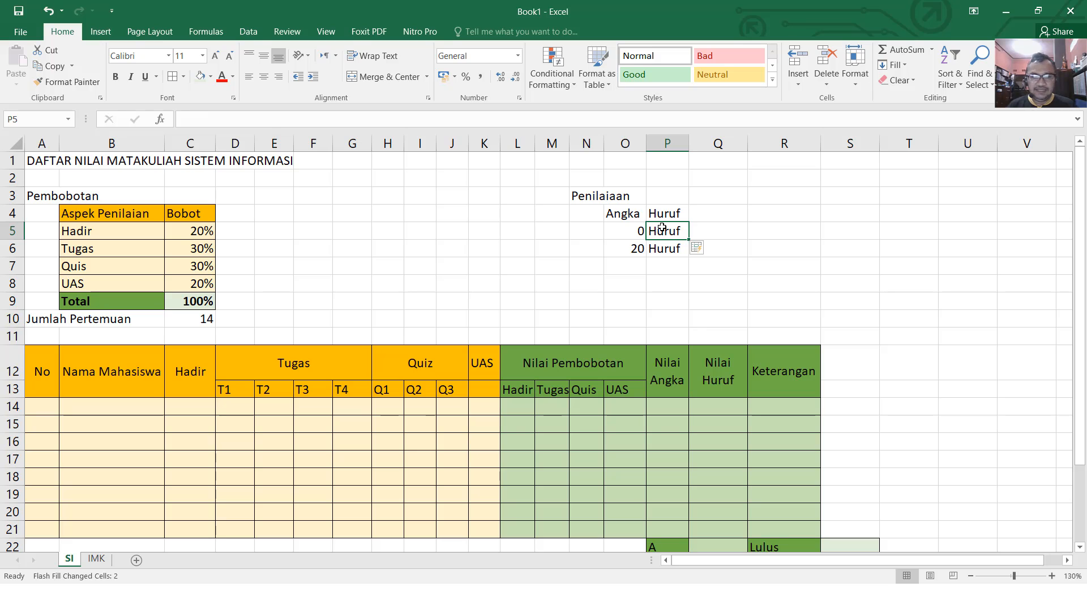
# Step: Clear the filled text from cells P5:P6 under Huruf
pyautogui.hotkey('ctrl', 'e')
pyautogui.press('Return')
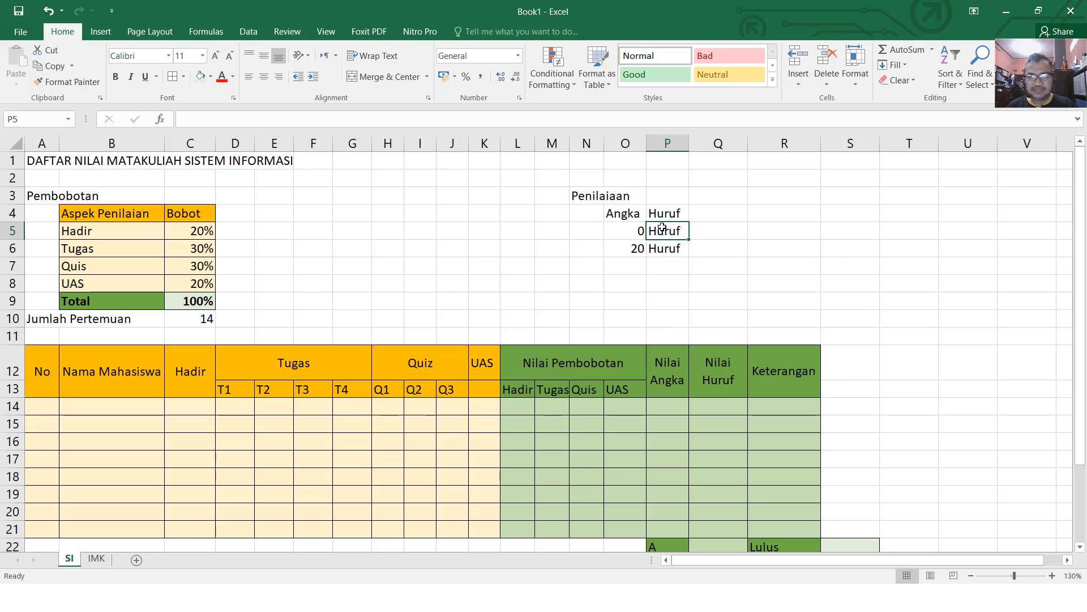
pyautogui.press('Return')
pyautogui.click(662, 227)
pyautogui.hotkey('shift', 'Down')
pyautogui.hotkey('shift', 'Down')
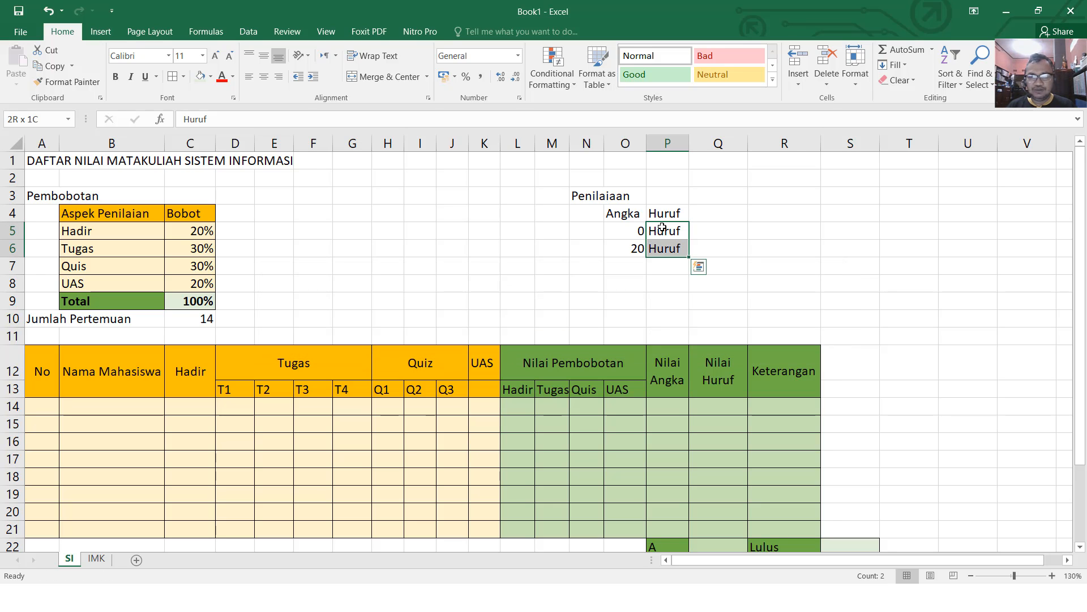
pyautogui.press('Delete')
pyautogui.press('Down')
pyautogui.press('Down')
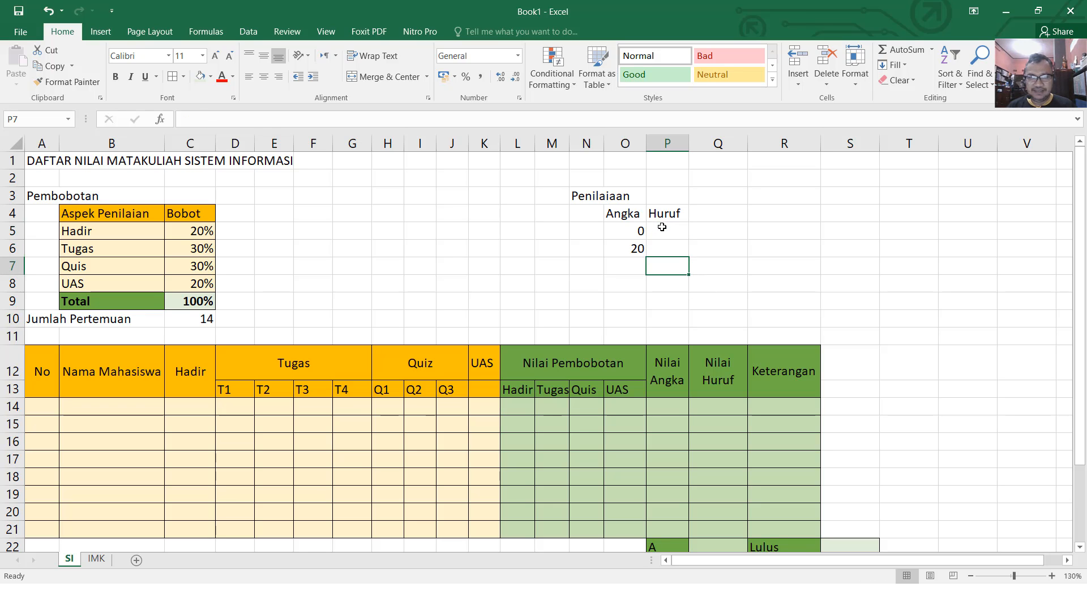
# Step: Enter the letter grade E in P5 beside the threshold 0
pyautogui.click(662, 227)
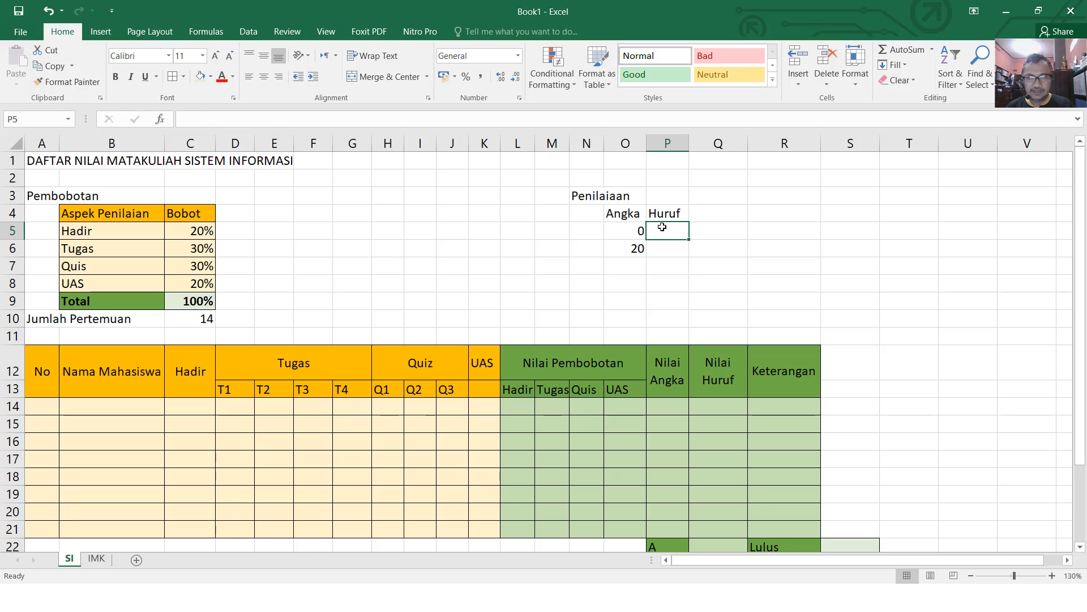
pyautogui.write('E')
pyautogui.press('Tab')
# Step: Enter the heading "Keterangan" in Q4 next to Huruf
pyautogui.press('Up')
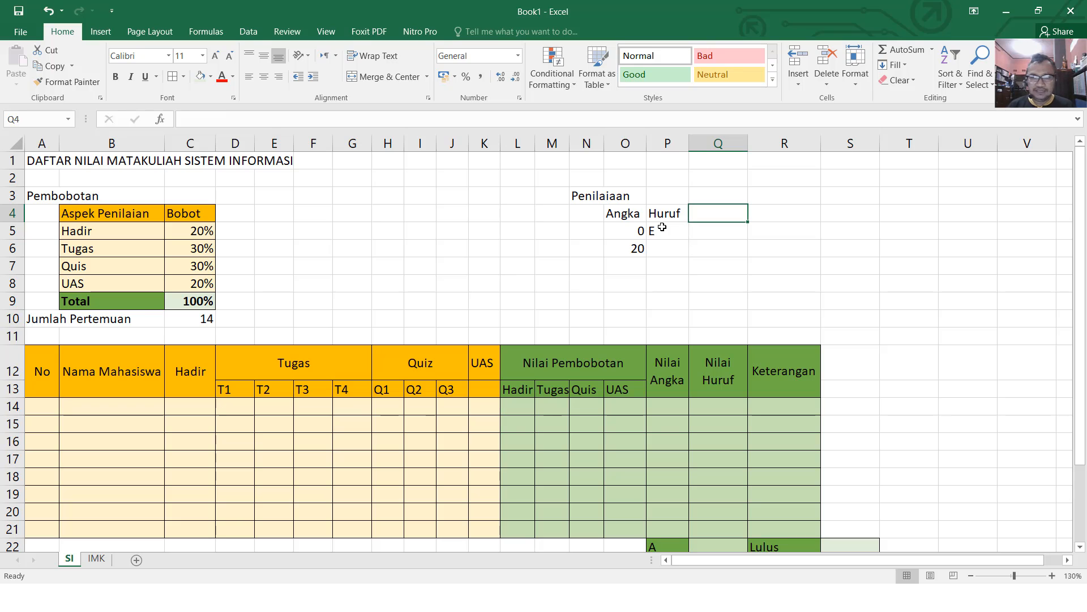
pyautogui.write('Ketre')
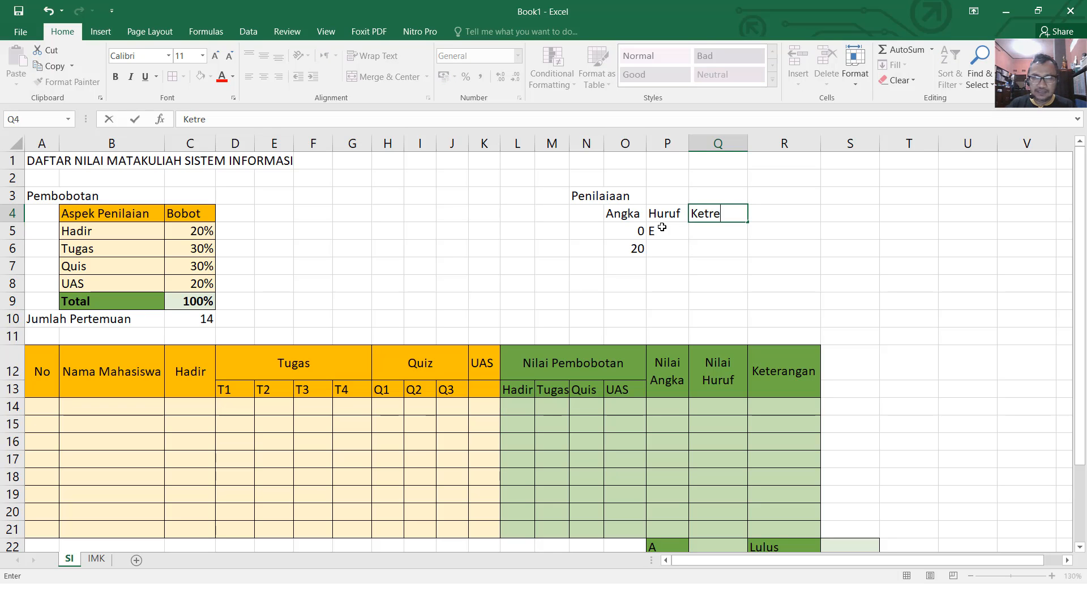
pyautogui.press('BackSpace')
pyautogui.press('BackSpace')
pyautogui.write('eran')
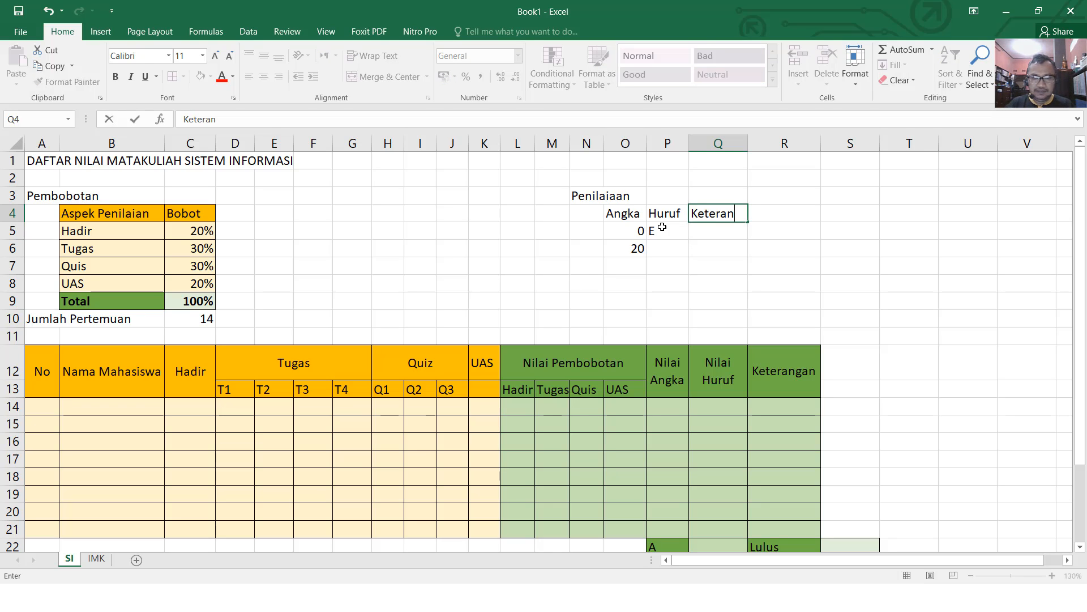
pyautogui.write('gan')
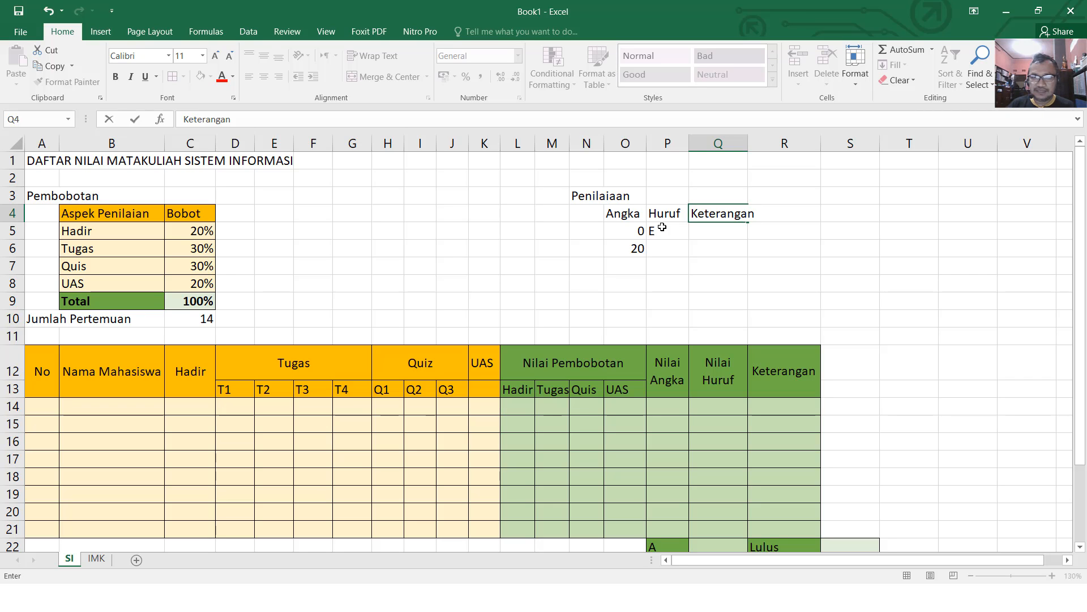
pyautogui.press('Return')
pyautogui.press('Left')
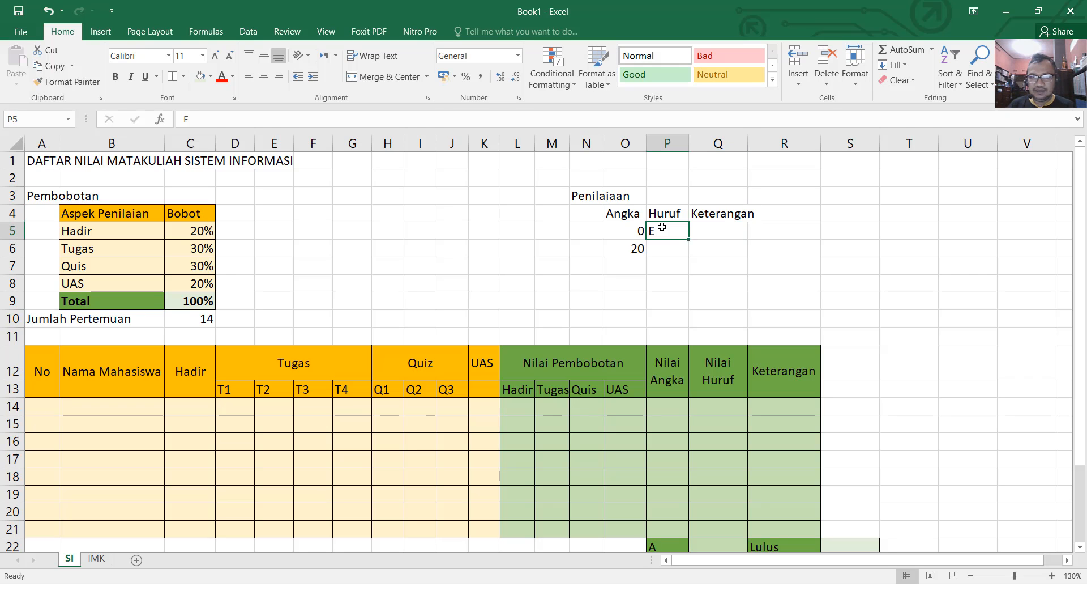
pyautogui.press('Up')
pyautogui.press('Left')
pyautogui.press('Up')
pyautogui.press('Left')
pyautogui.hotkey('shift', 'Down')
pyautogui.hotkey('shift', 'Down')
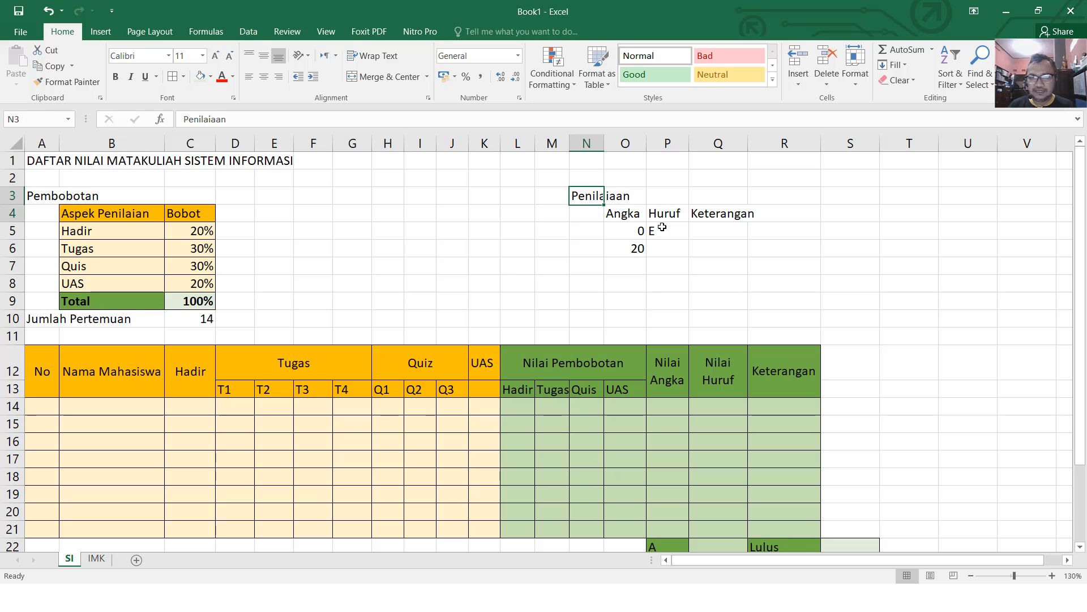
pyautogui.hotkey('shift', 'Right')
pyautogui.hotkey('shift', 'Right')
pyautogui.hotkey('shift', 'Right')
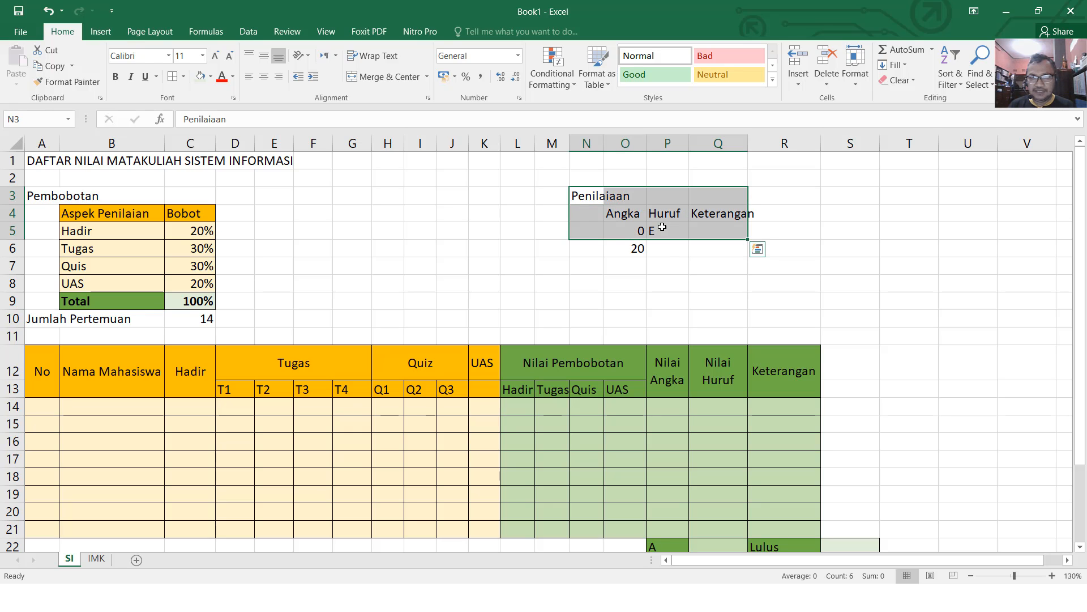
pyautogui.hotkey('ctrl', 'q')
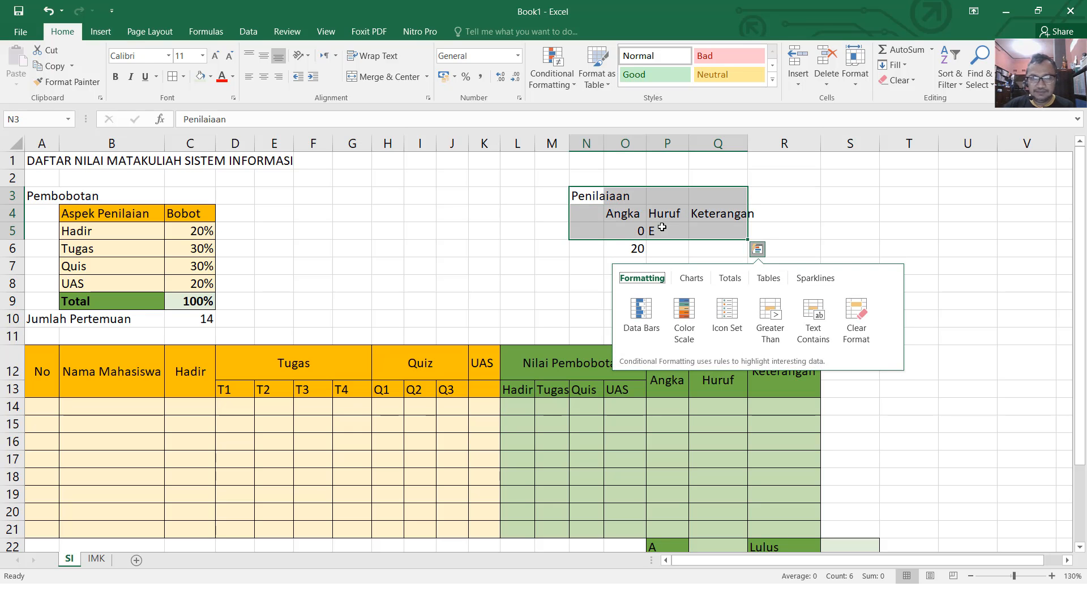
pyautogui.click(635, 245)
# Step: Move the Penilaiaan table N3:Q6 one column to the right so that it occupies O3:R6
pyautogui.moveTo(601, 201); pyautogui.dragTo(715, 252)
pyautogui.hotkey('ctrl', 'c')
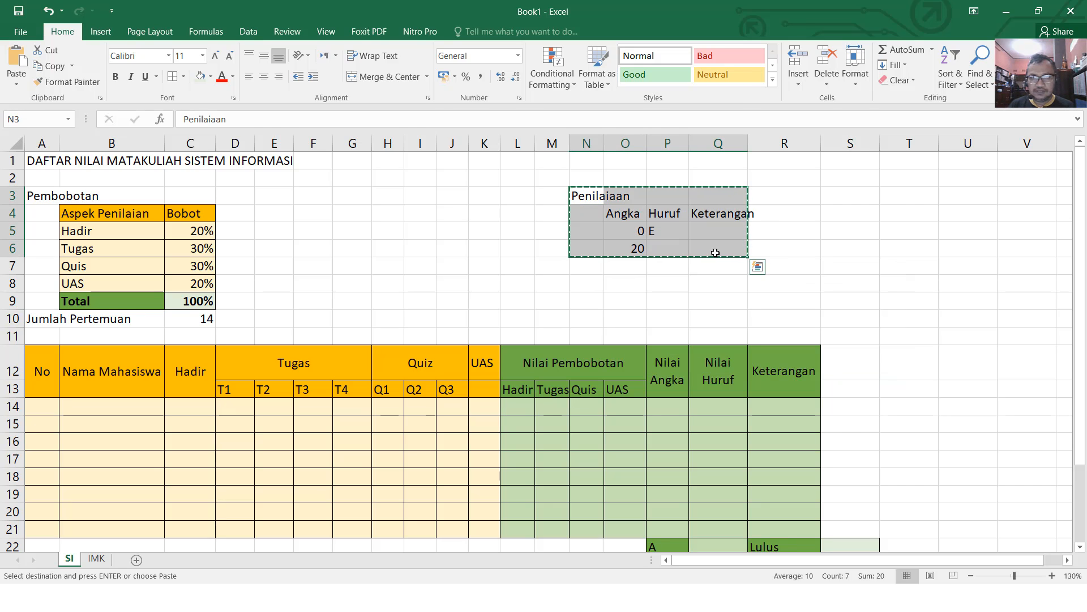
pyautogui.hotkey('ctrl', 'z')
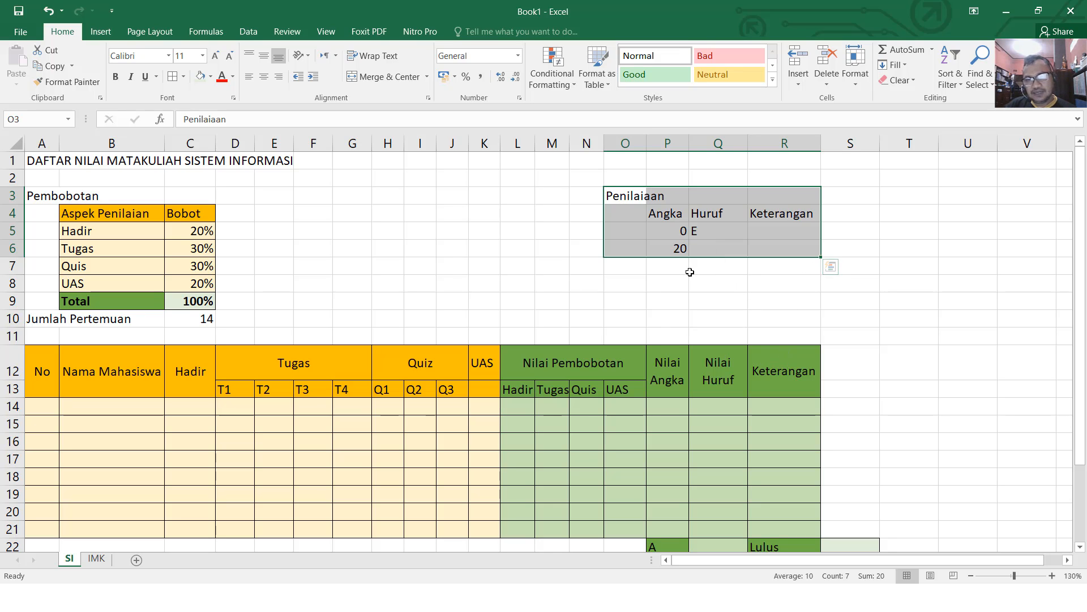
# Step: Enter the threshold 40 in P7 under Angka and the grade D in Q6 under Huruf
pyautogui.click(678, 271)
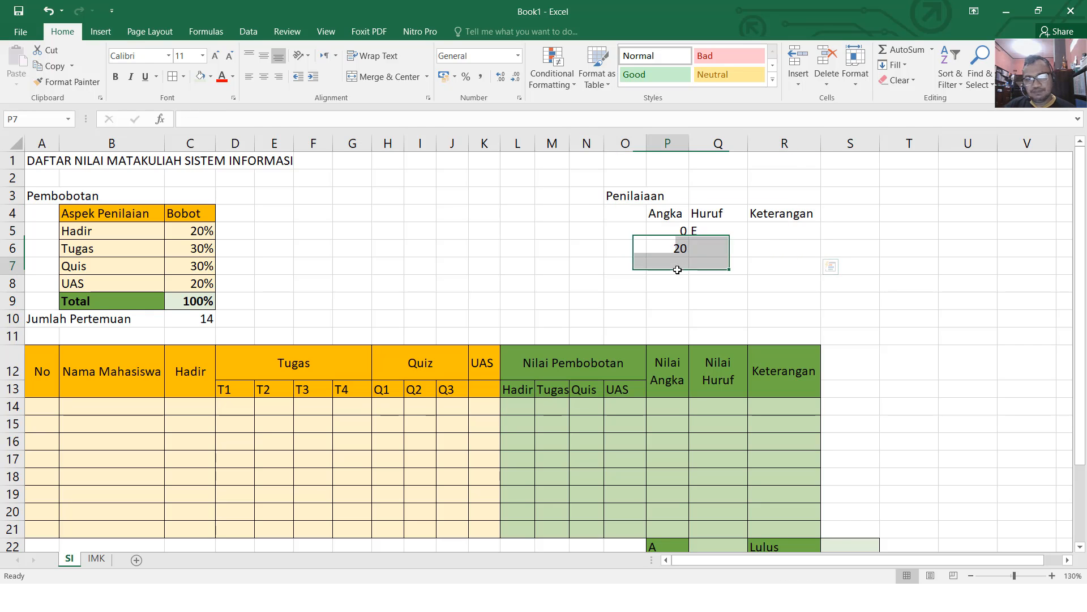
pyautogui.write('40')
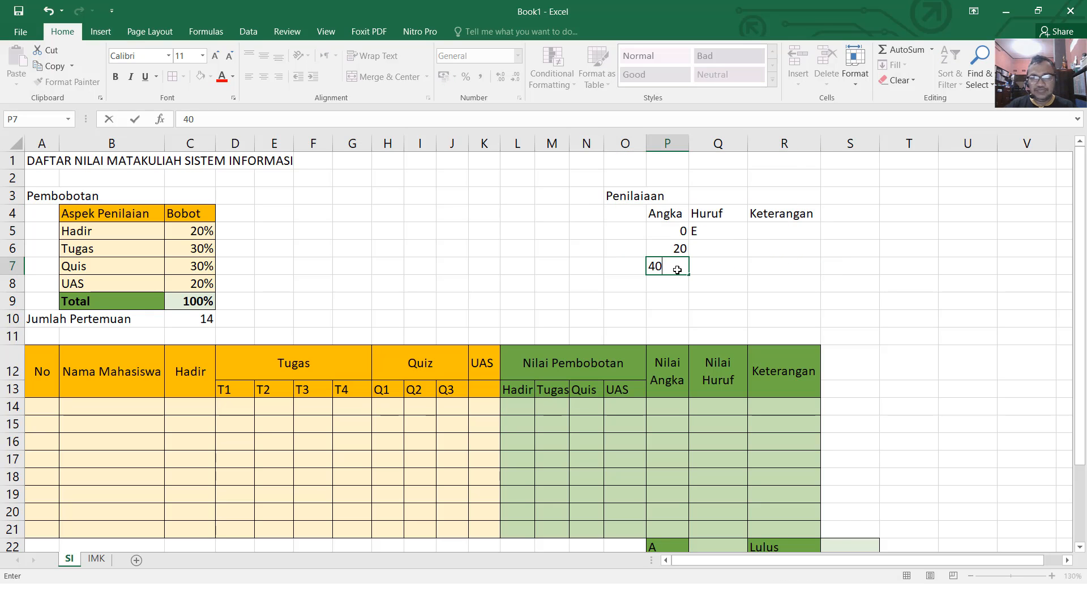
pyautogui.press('Up')
pyautogui.press('Right')
pyautogui.write('D')
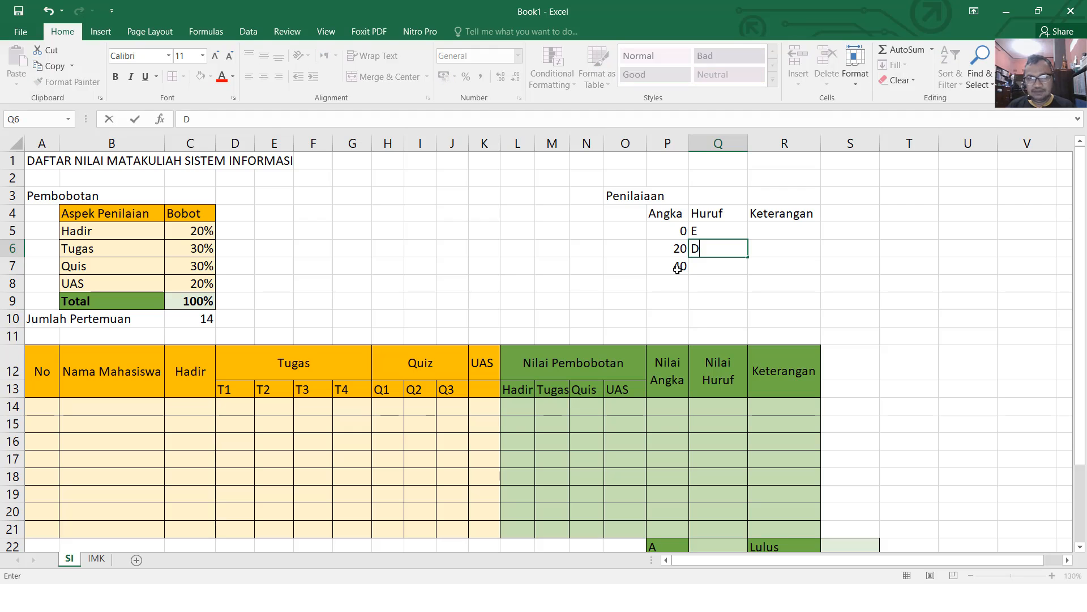
pyautogui.press('Return')
# Step: Enter the threshold 70 in P8 under Angka and the grade C in Q7 under Huruf
pyautogui.press('Down')
pyautogui.press('Left')
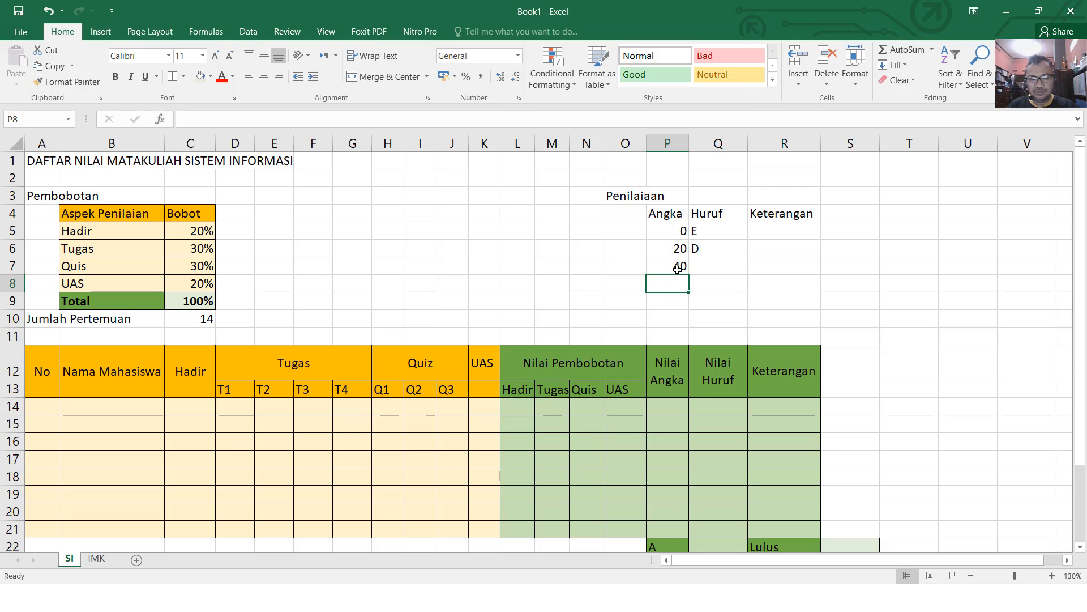
pyautogui.write('70')
pyautogui.press('Right')
pyautogui.press('Up')
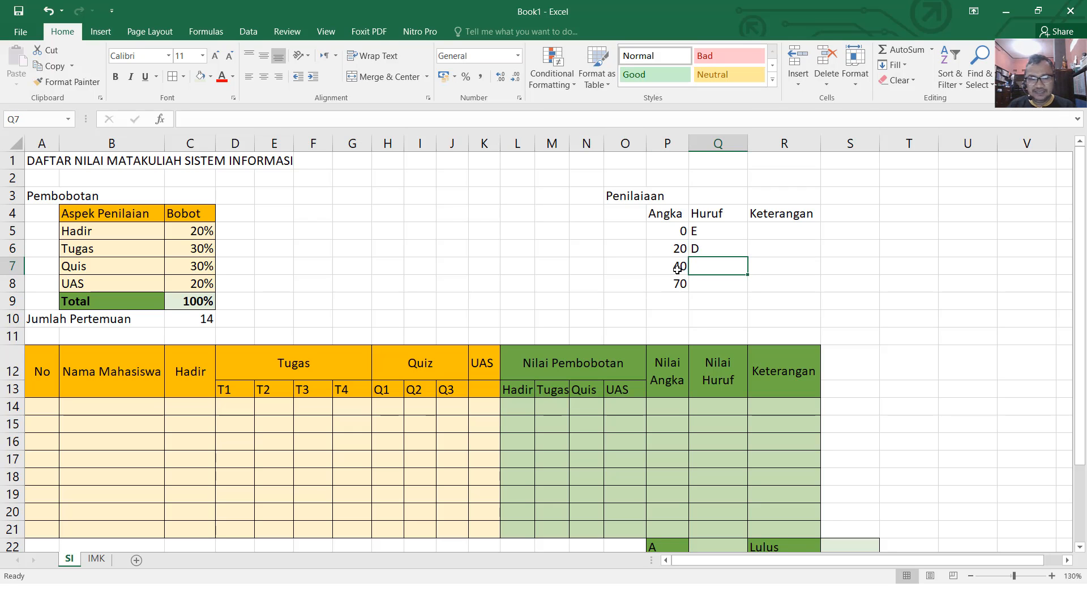
pyautogui.write('C')
pyautogui.press('Return')
# Step: Enter 65 in P9 under Angka and replace it with 85
pyautogui.press('Down')
pyautogui.press('Left')
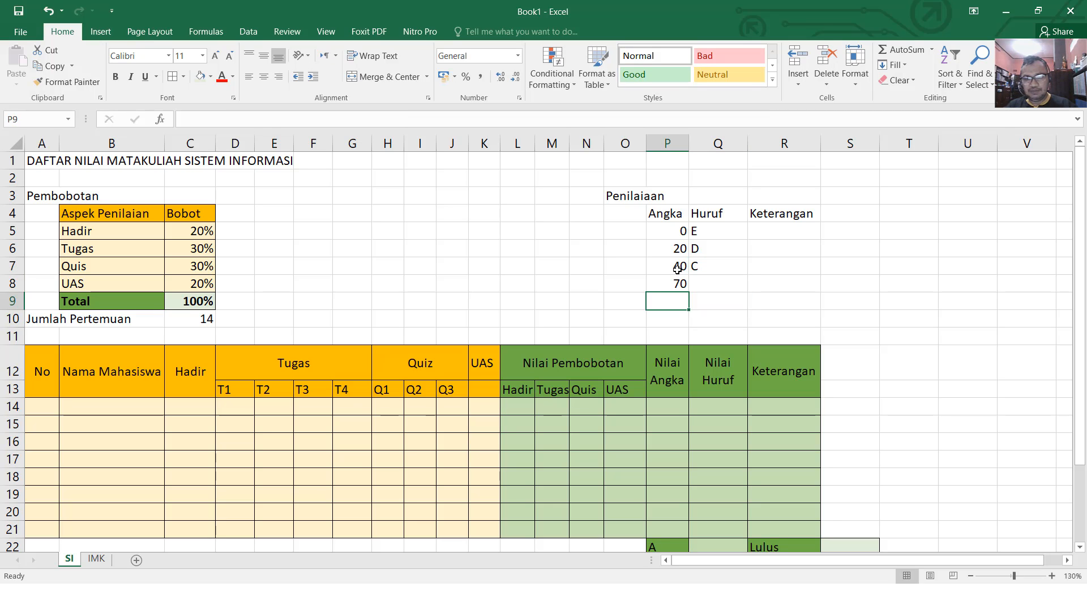
pyautogui.write('65')
pyautogui.press('Right')
pyautogui.press('Up')
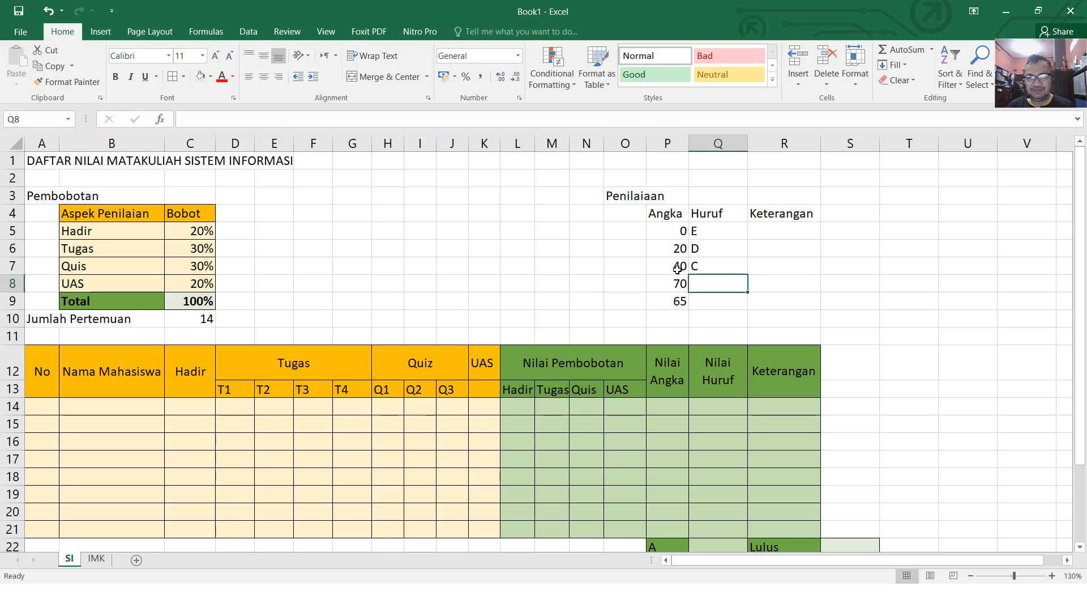
pyautogui.press('Down')
pyautogui.press('Left')
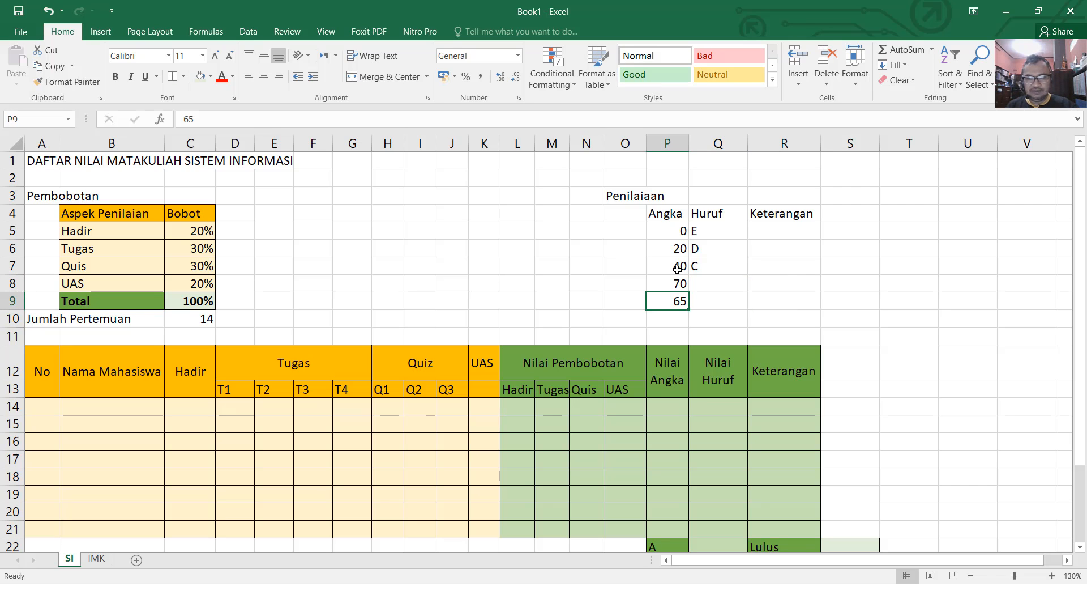
pyautogui.write('85')
pyautogui.press('Right')
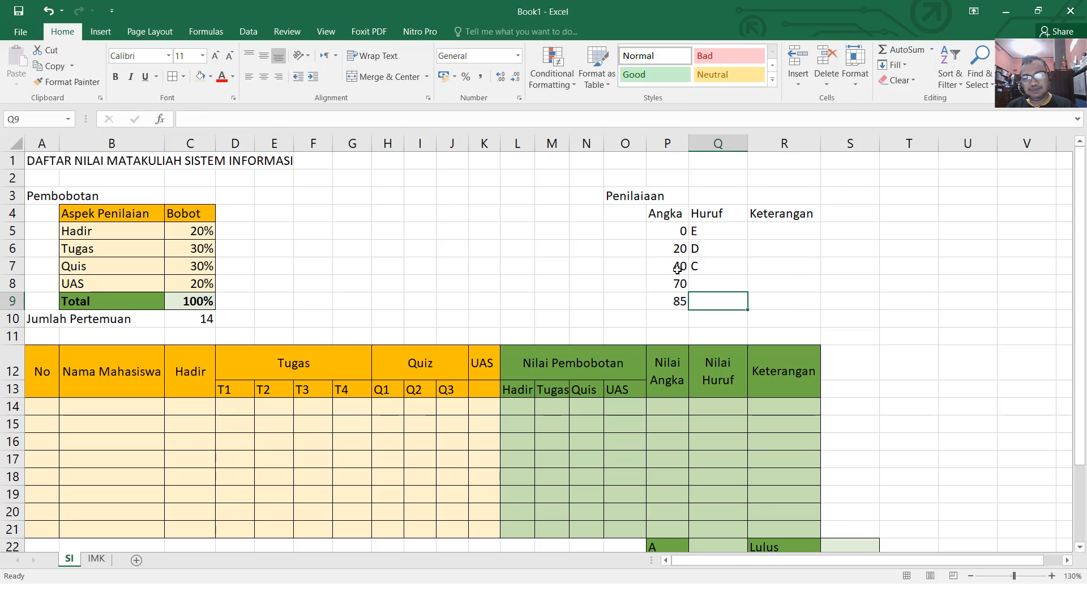
# Step: Enter the letter grade B in Q8 beside the threshold 70
pyautogui.press('Up')
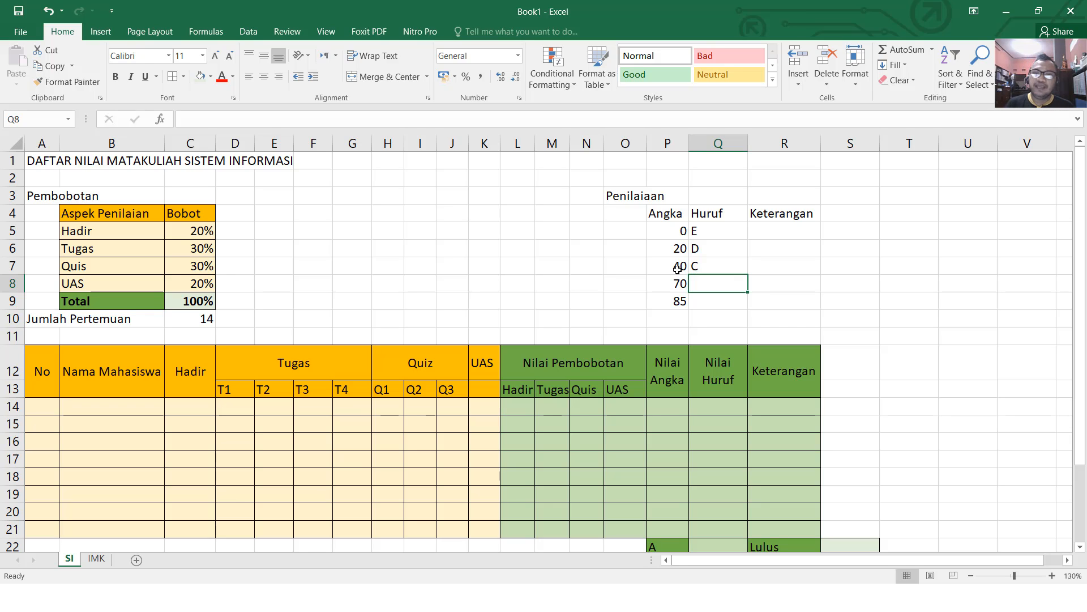
pyautogui.write('B')
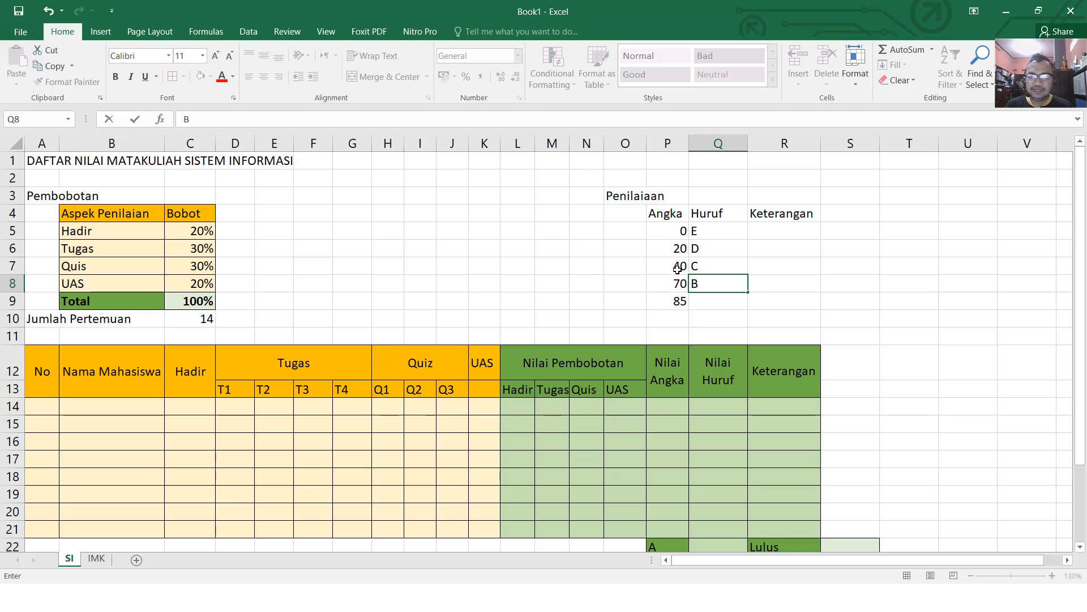
pyautogui.press('Return')
# Step: Set the threshold in P9 to 90 and enter the grade A in Q9
pyautogui.press('Left')
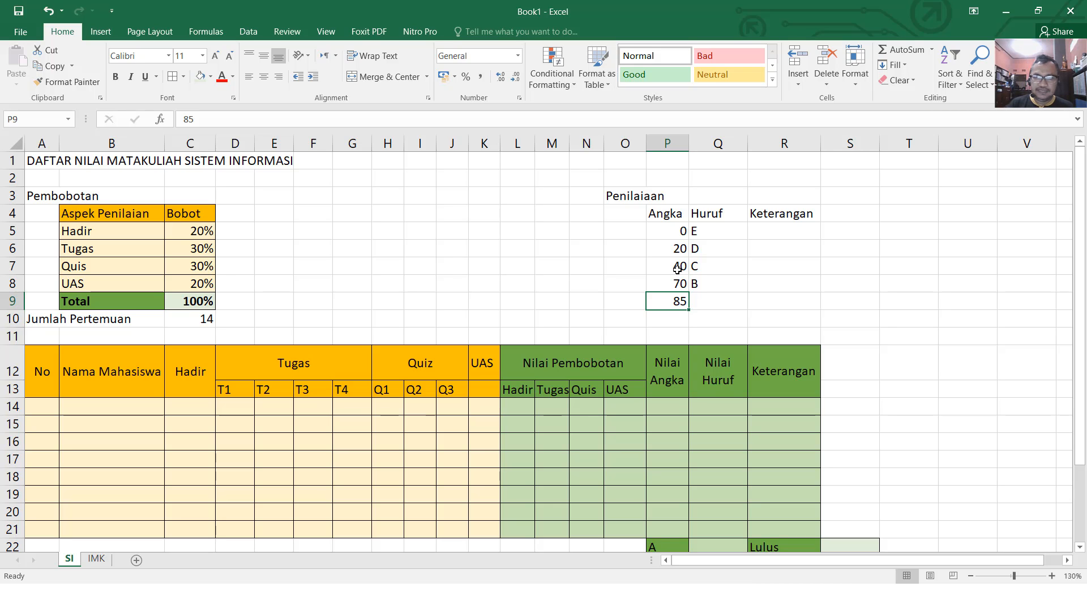
pyautogui.write('90')
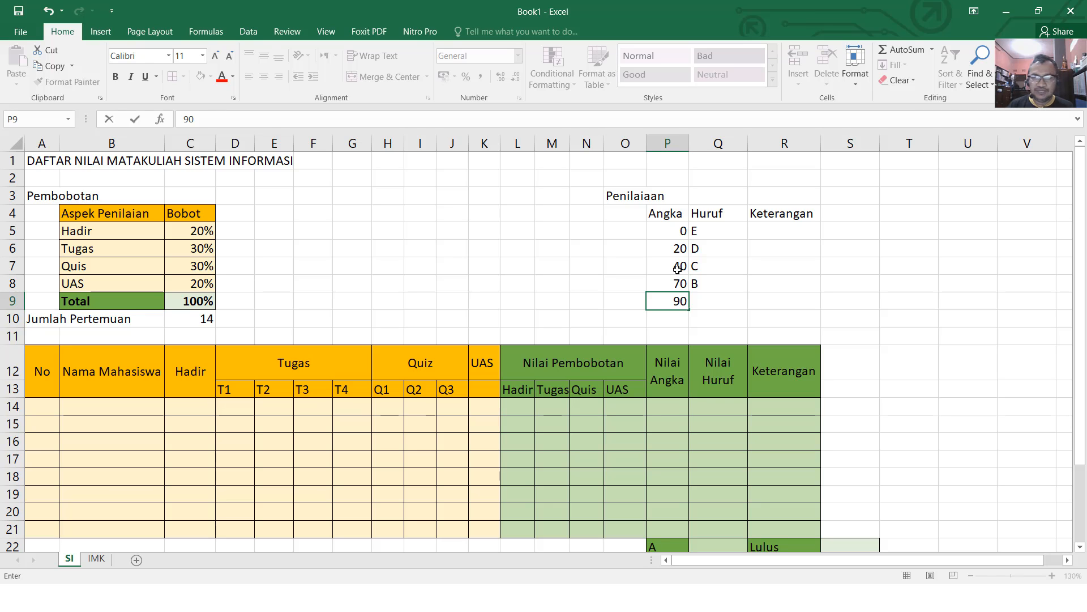
pyautogui.press('Right')
pyautogui.write('A')
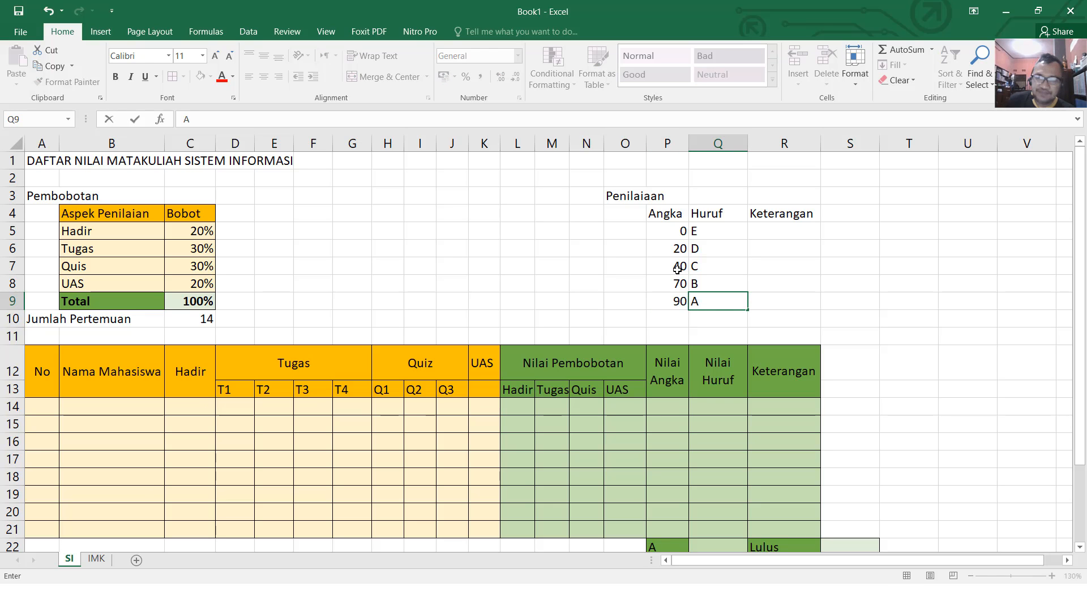
pyautogui.press('Return')
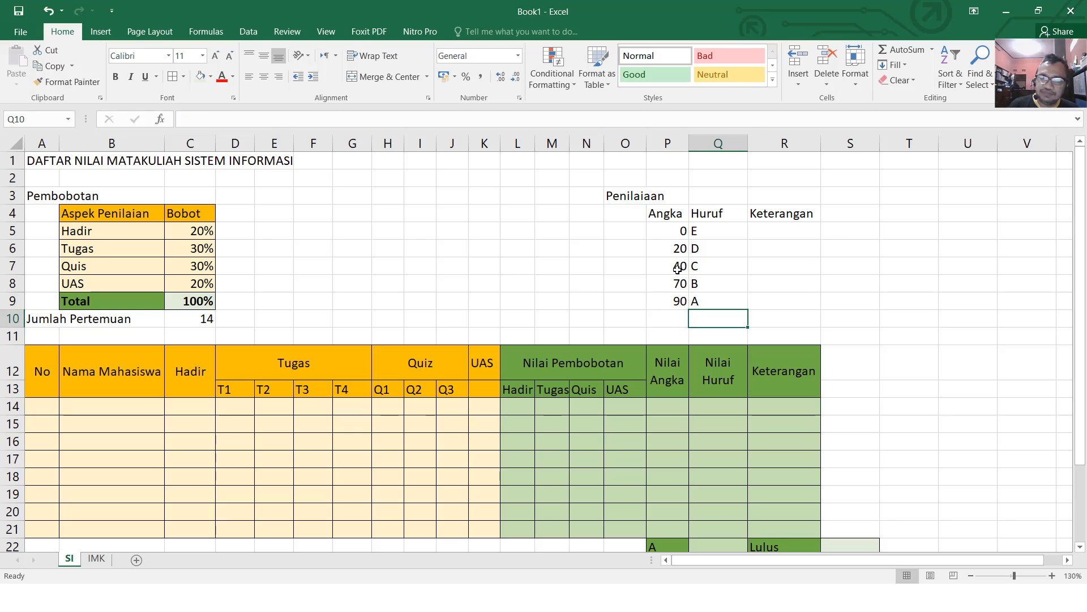
# Step: Review the Angka thresholds in P5:P9 against their Huruf grades in Q5:Q9
pyautogui.press('Left')
pyautogui.press('Up')
pyautogui.press('Up')
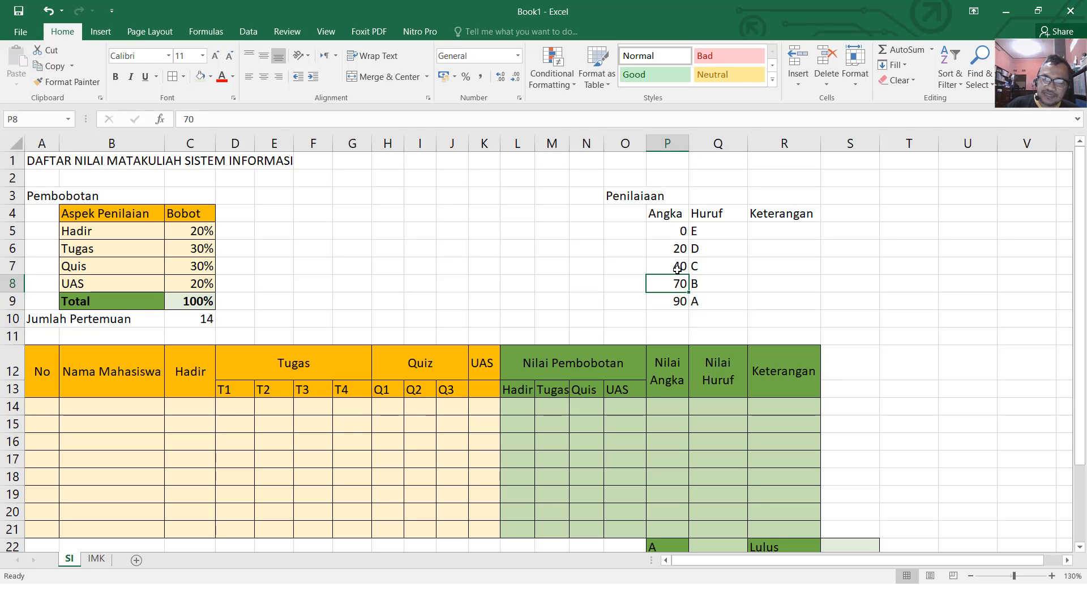
pyautogui.click(595, 269)
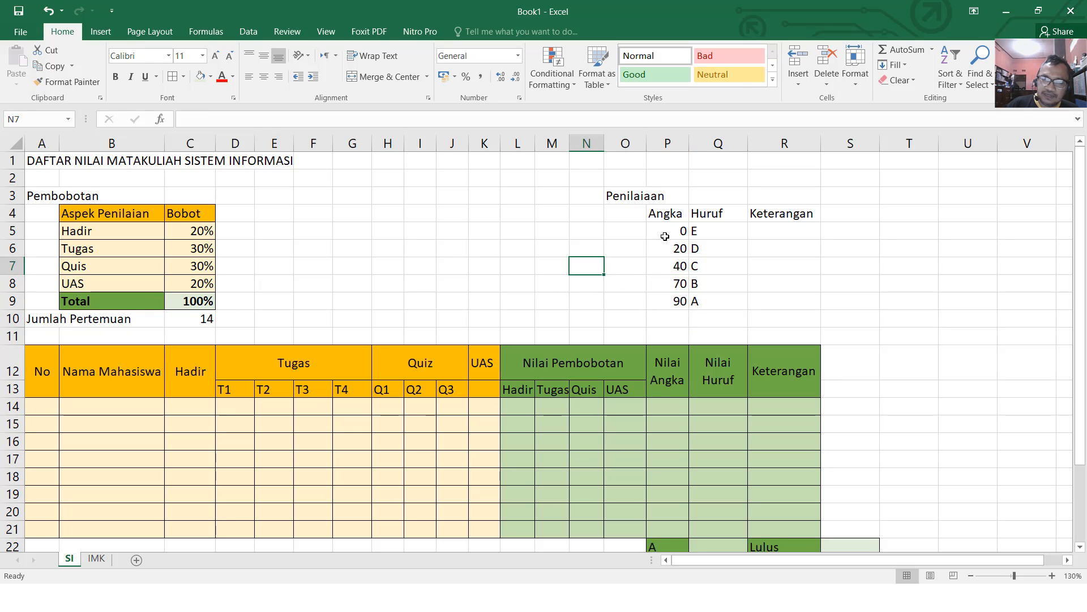
pyautogui.click(683, 226)
pyautogui.click(680, 251)
pyautogui.click(695, 228)
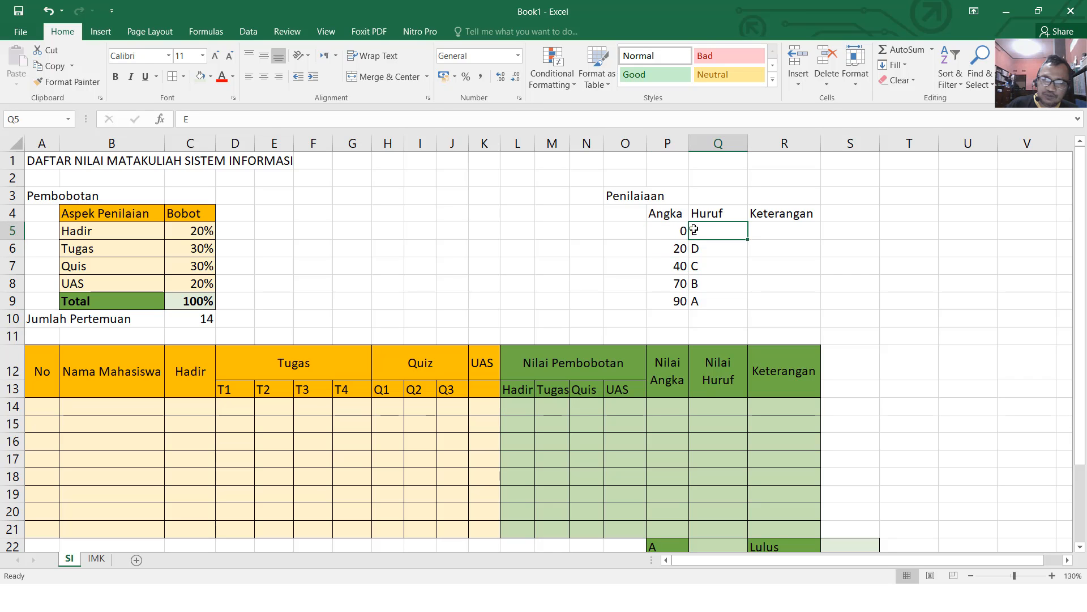
pyautogui.click(681, 246)
pyautogui.click(682, 265)
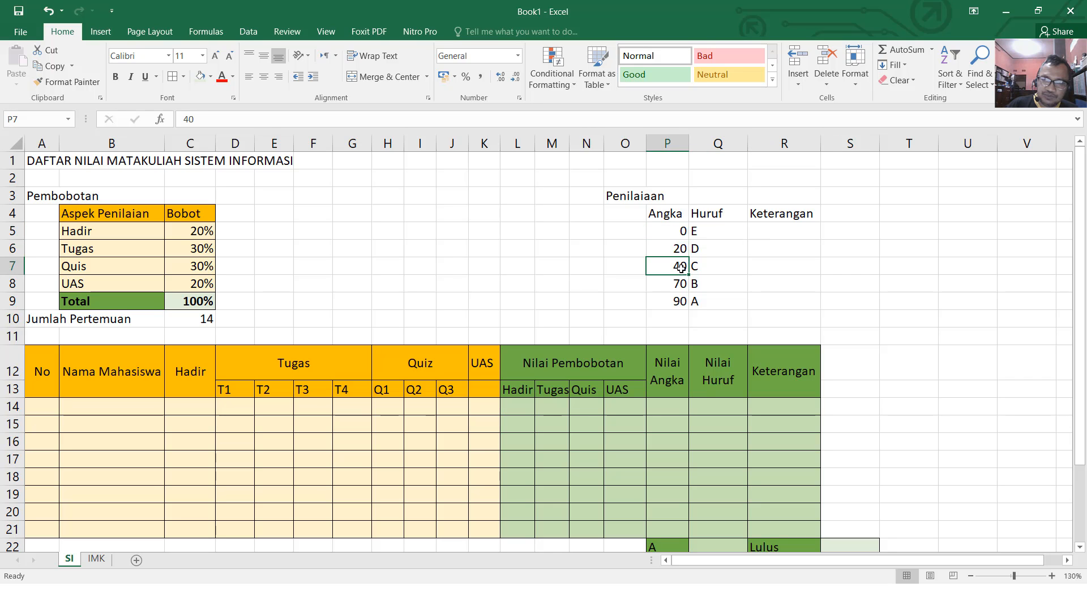
pyautogui.click(704, 238)
pyautogui.click(684, 265)
pyautogui.click(682, 283)
pyautogui.click(704, 261)
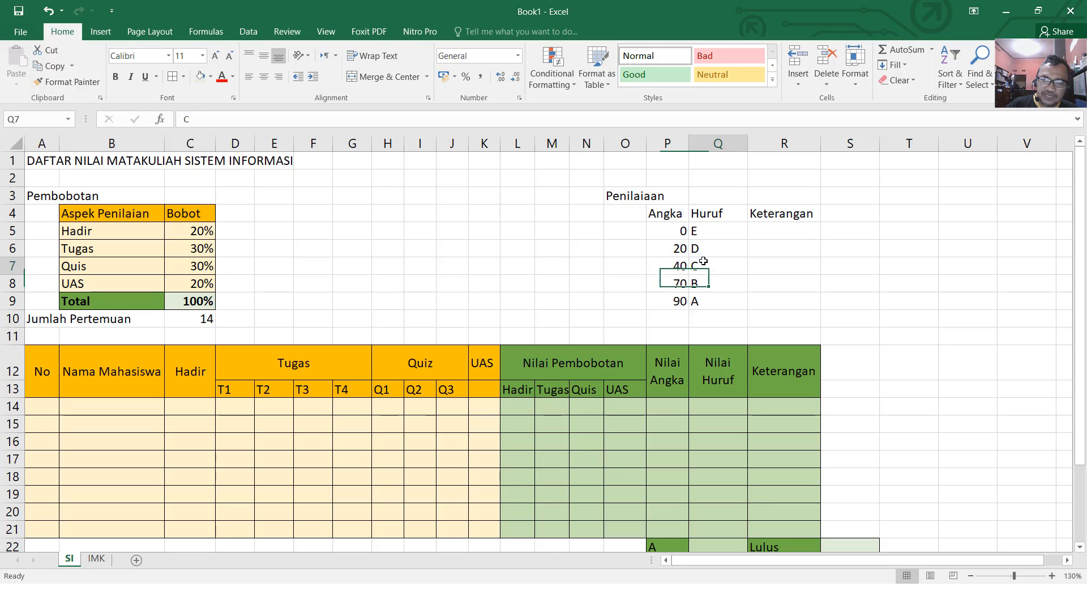
pyautogui.click(685, 283)
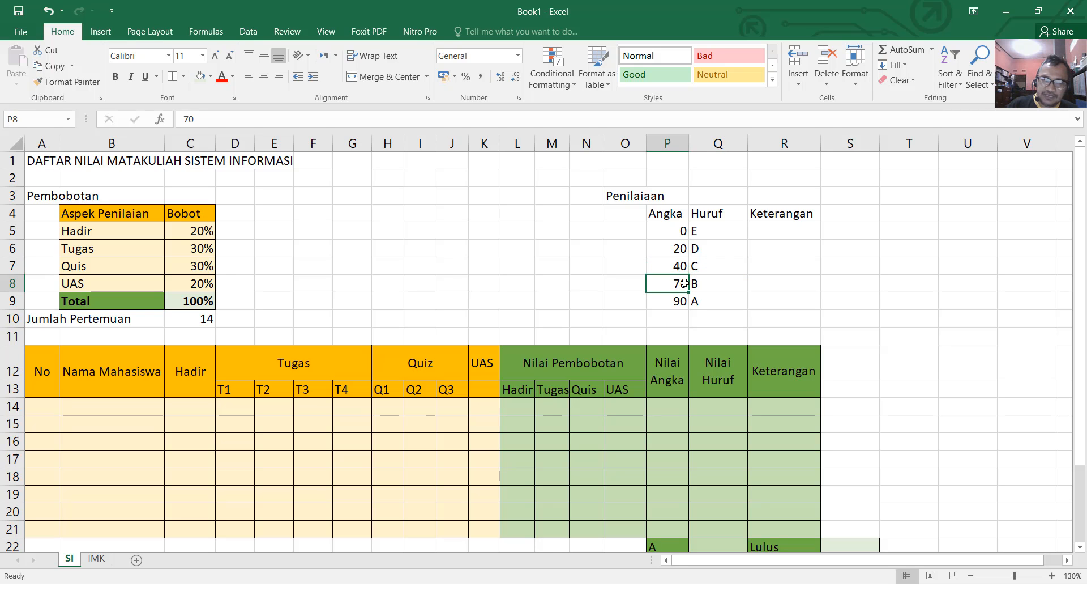
pyautogui.click(682, 297)
pyautogui.click(704, 280)
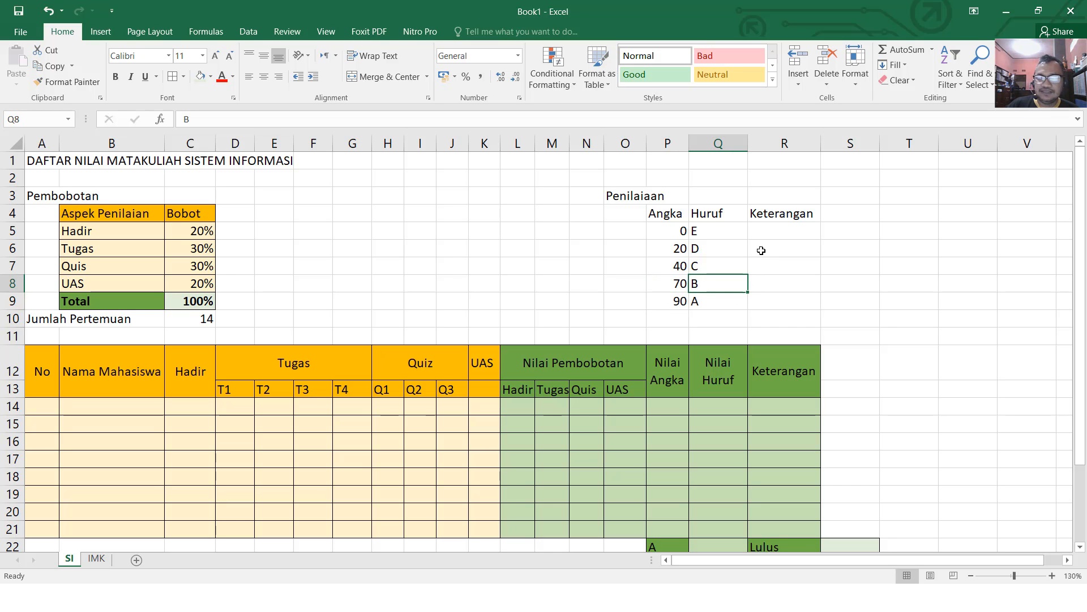
pyautogui.click(686, 233)
pyautogui.click(686, 249)
pyautogui.click(682, 287)
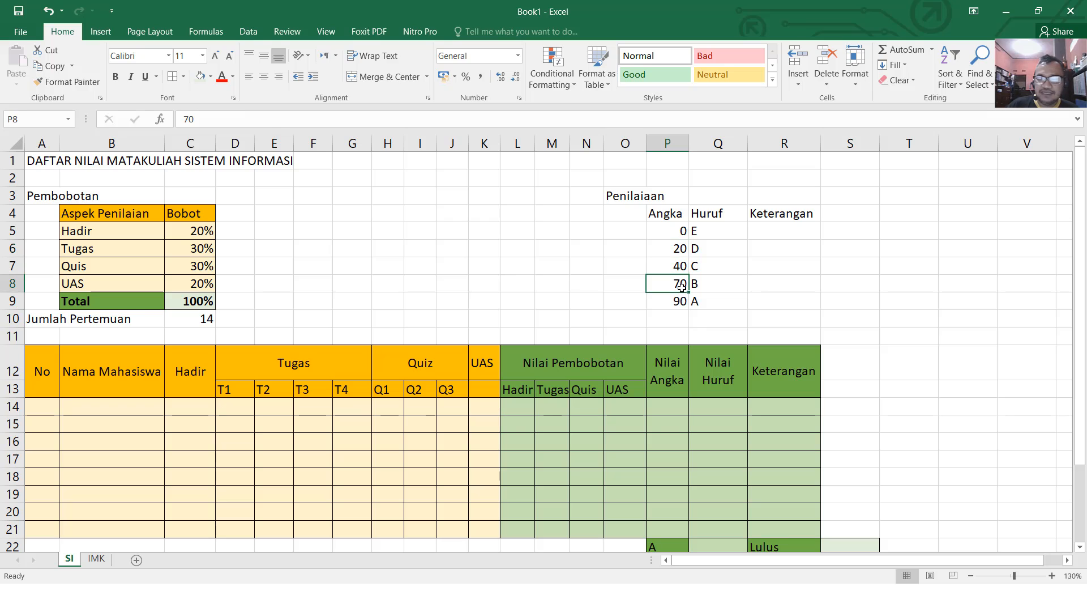
pyautogui.click(679, 299)
# Step: Enter Lulud in R5 and R6 under Keterangan
pyautogui.click(778, 231)
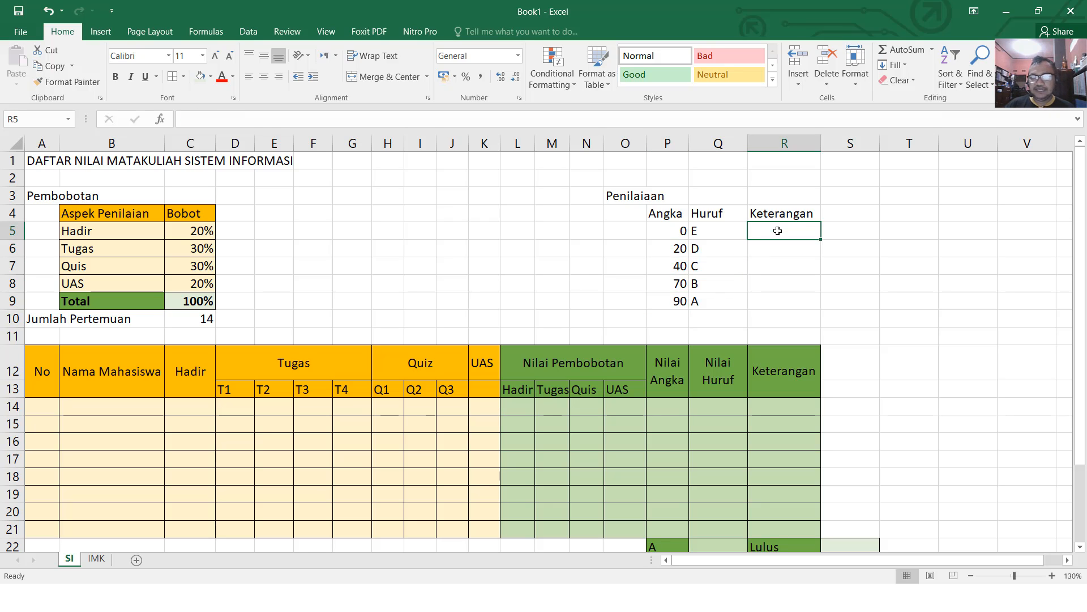
pyautogui.write('Lulud')
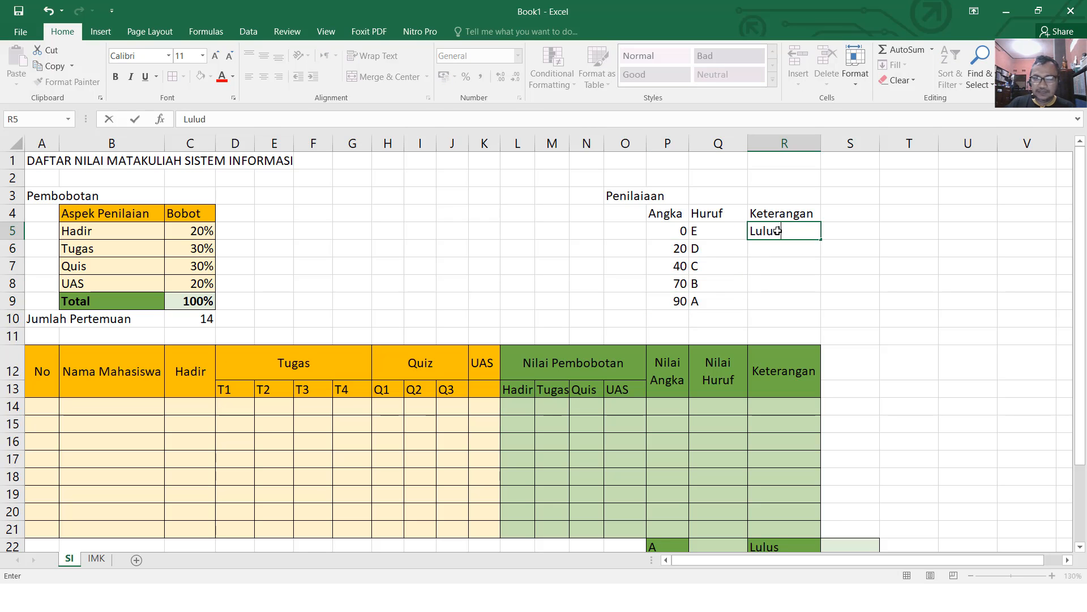
pyautogui.press('Return')
pyautogui.write('Lulud')
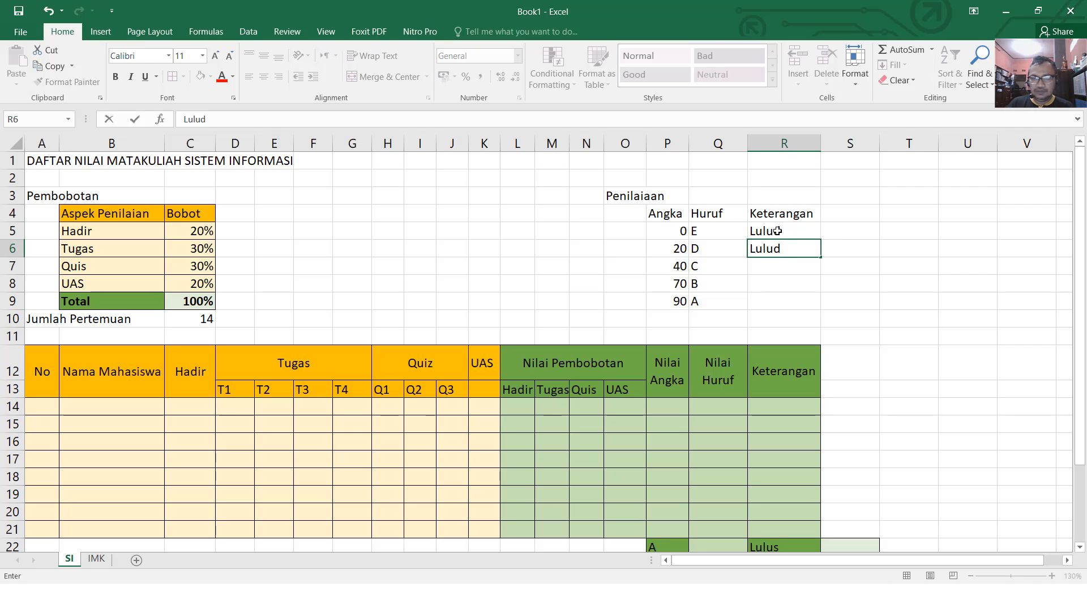
pyautogui.press('Return')
# Step: Correct the text in R5 to Lulus and copy it into R6
pyautogui.doubleClick(802, 228)
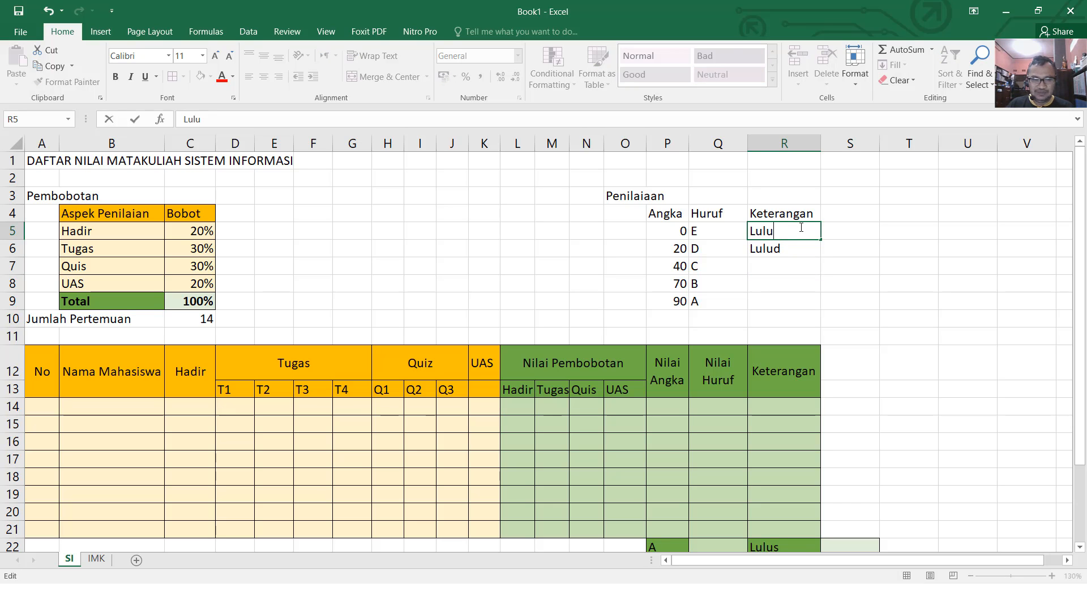
pyautogui.press('Return')
pyautogui.press('Up')
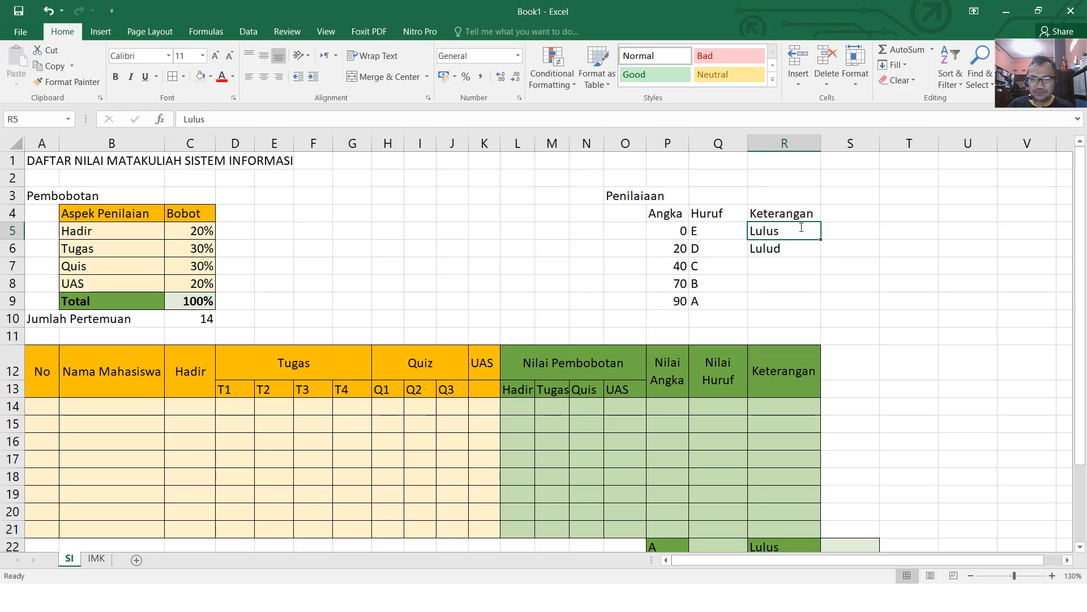
pyautogui.hotkey('ctrl', 'c')
pyautogui.press('Down')
pyautogui.press('Return')
pyautogui.press('Down')
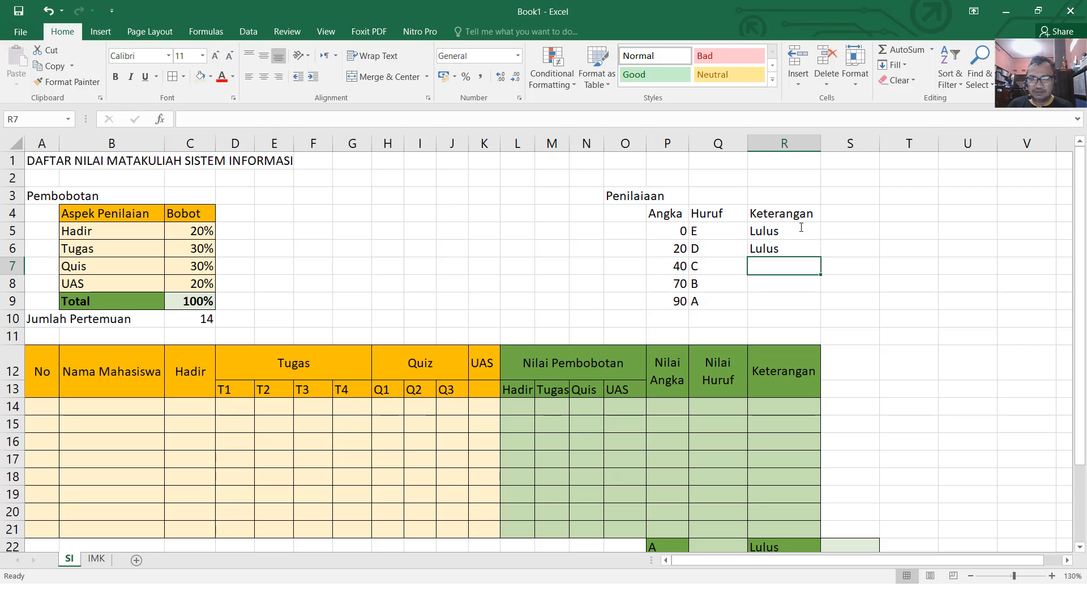
# Step: Set the Keterangan for grades E and D in R5 and R6 to Tidak Lulus
pyautogui.write('T')
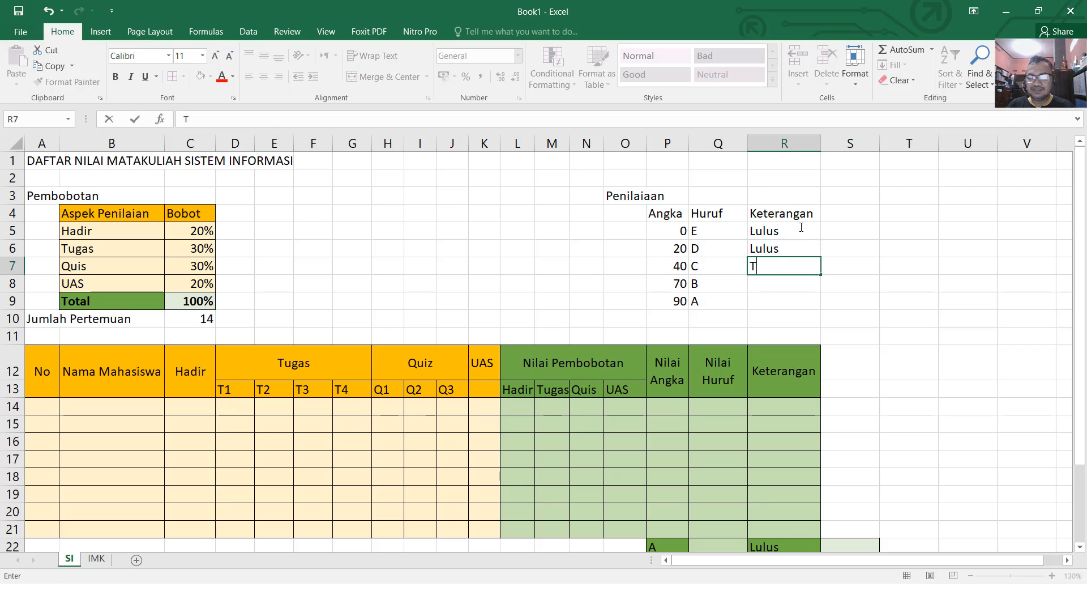
pyautogui.press('Escape')
pyautogui.press('Up')
pyautogui.press('Up')
pyautogui.write('i')
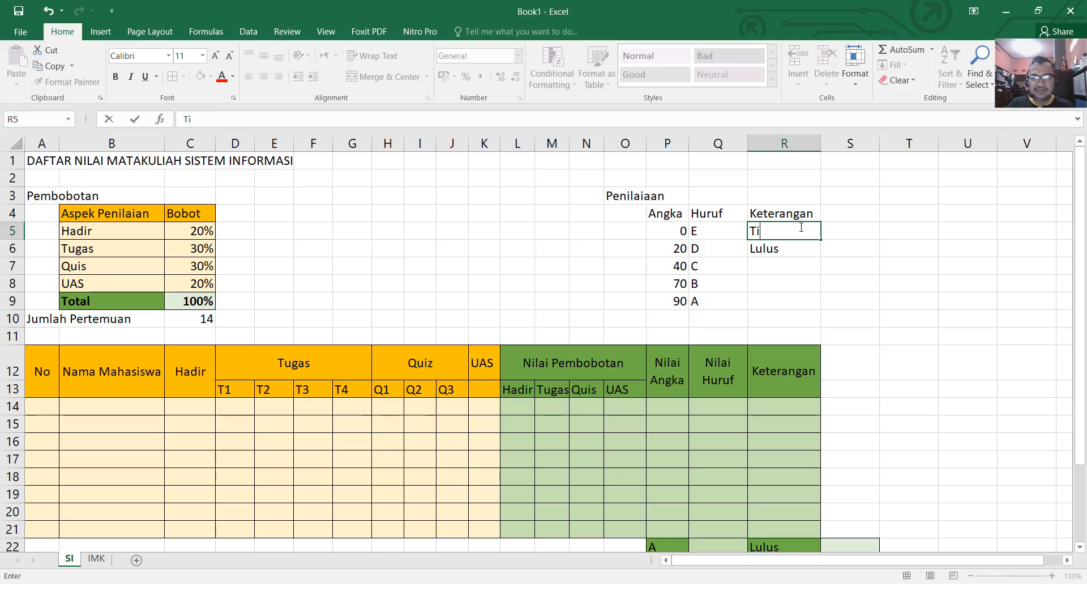
pyautogui.write('fak')
pyautogui.press('BackSpace')
pyautogui.press('BackSpace')
pyautogui.write('dak L')
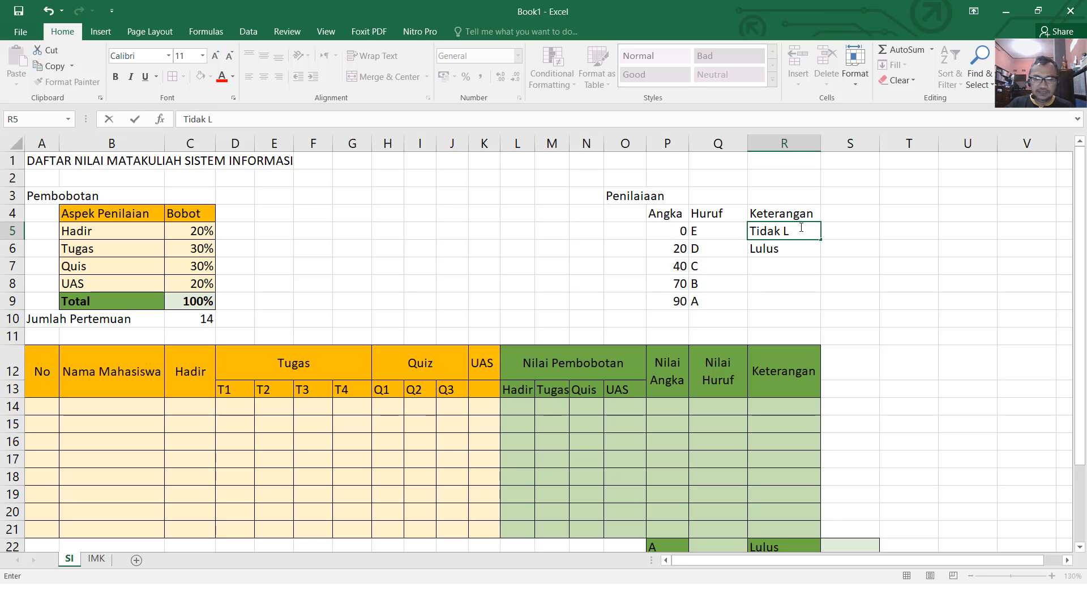
pyautogui.write('ulus')
pyautogui.press('Return')
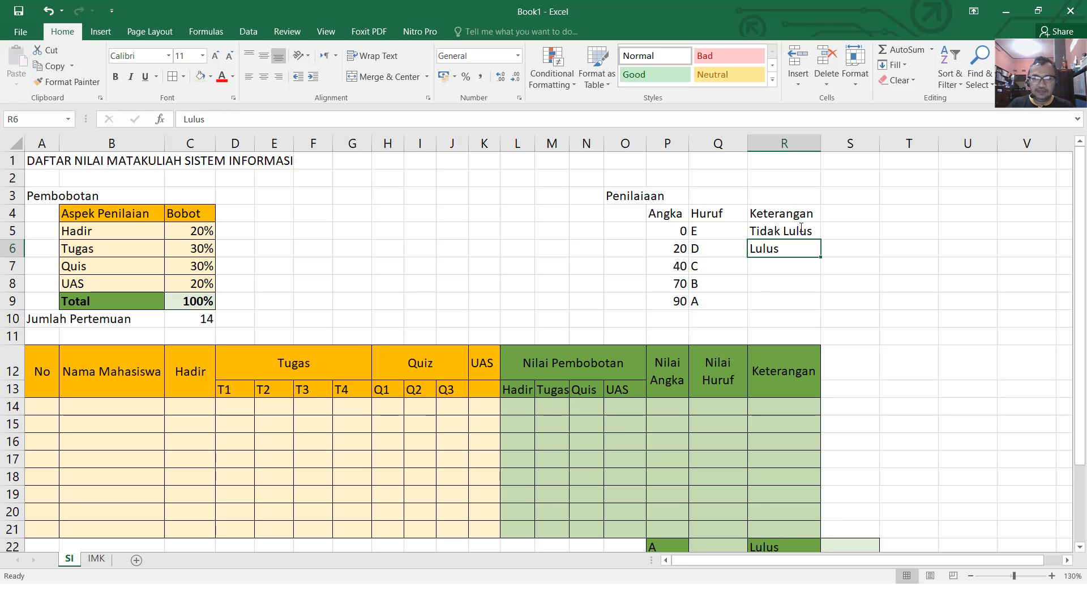
pyautogui.write('Tidak')
pyautogui.press('Return')
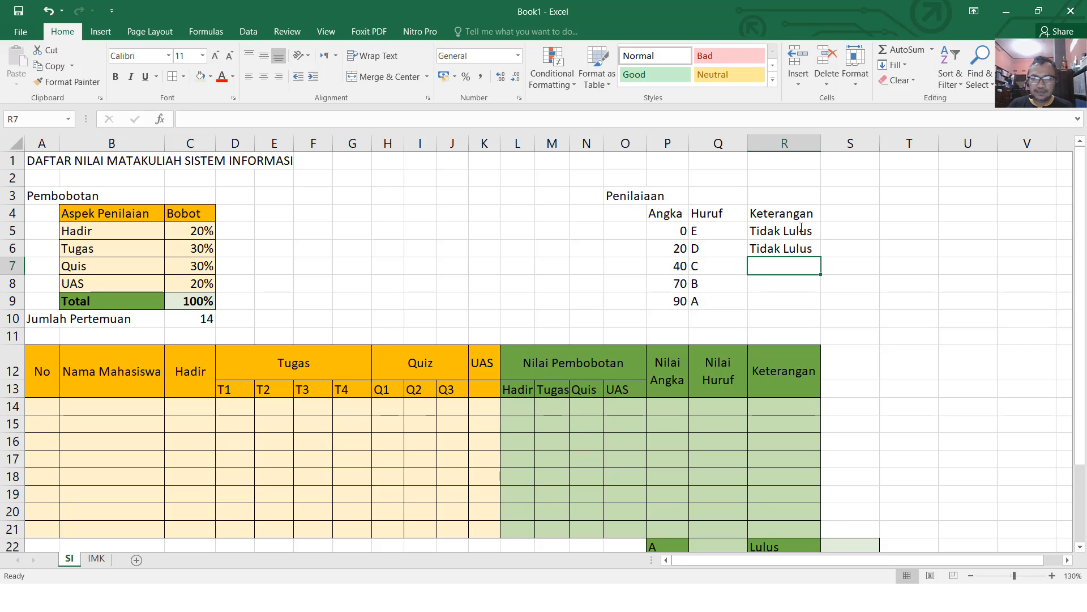
# Step: Enter Lulus in R7 beside grade C and copy it to R8:R9 for grades B and A
pyautogui.write('Lulus')
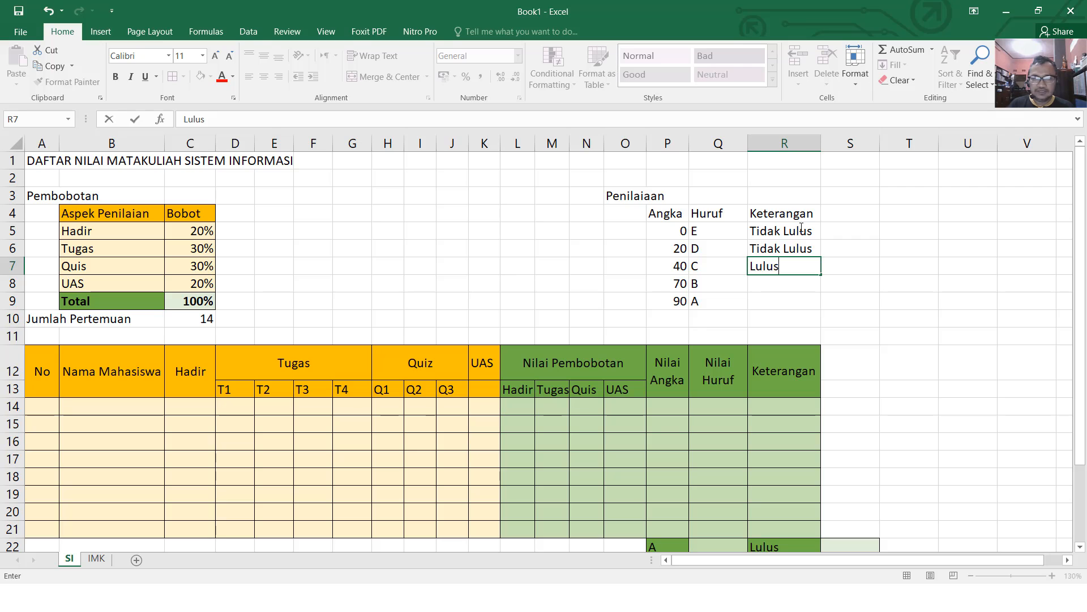
pyautogui.press('Return')
pyautogui.press('Up')
pyautogui.hotkey('ctrl', 'c')
pyautogui.press('Down')
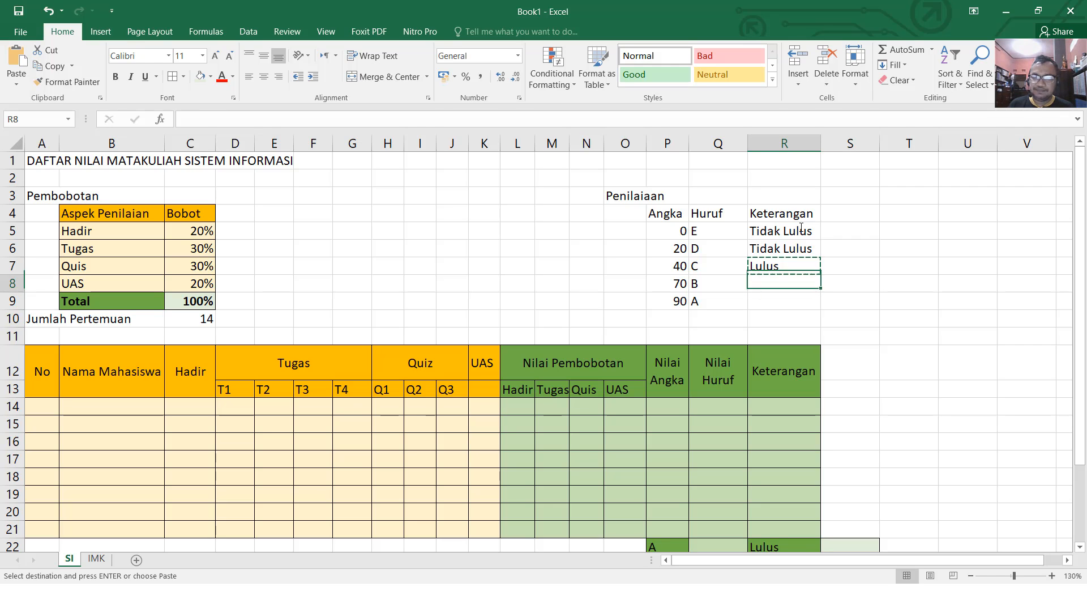
pyautogui.hotkey('shift', 'Down')
pyautogui.press('Return')
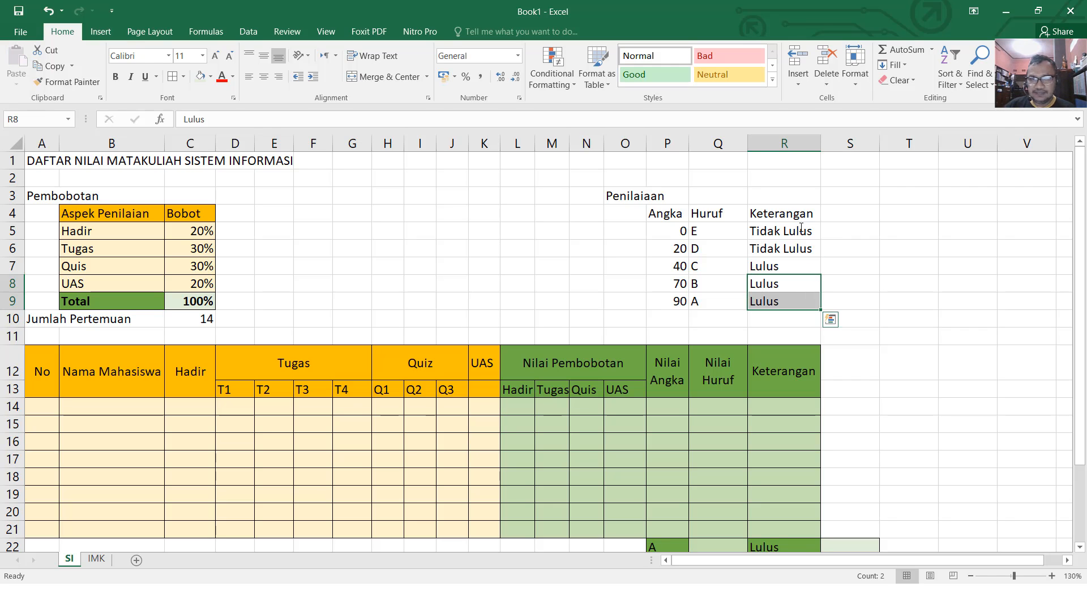
# Step: Fill the Angka, Huruf and Keterangan header cells P4:R4 with the same gold as the Pembobotan table header
pyautogui.moveTo(665, 213); pyautogui.dragTo(772, 212)
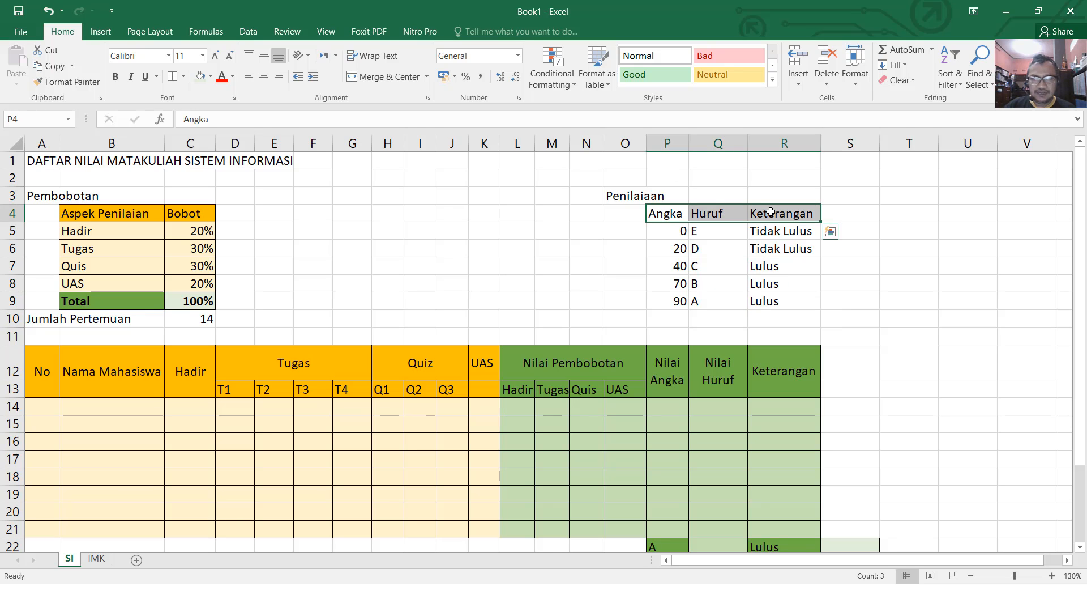
pyautogui.click(233, 78)
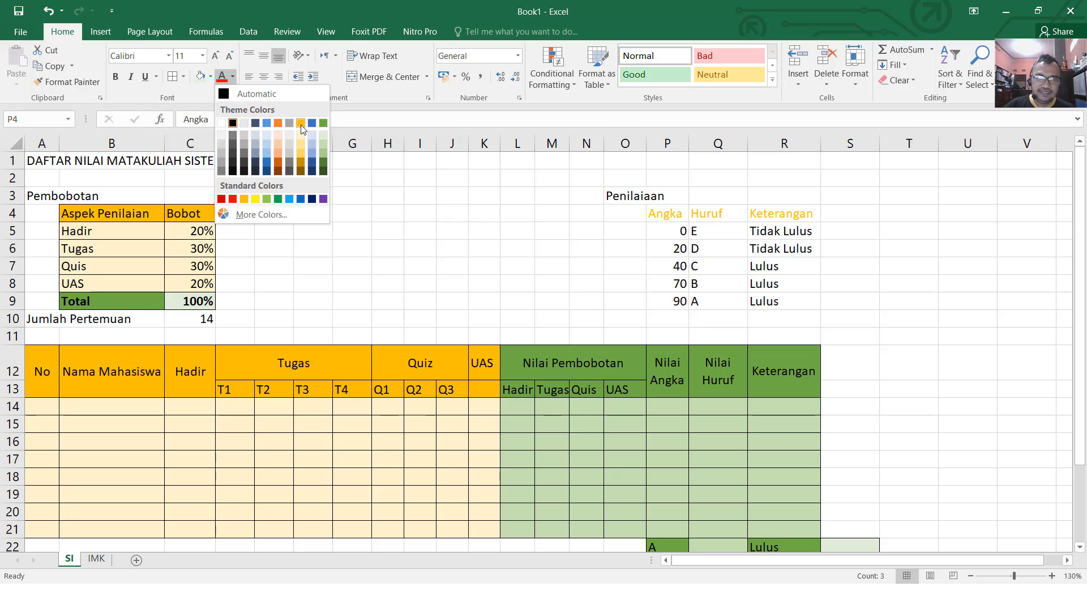
pyautogui.click(214, 79)
pyautogui.click(278, 107)
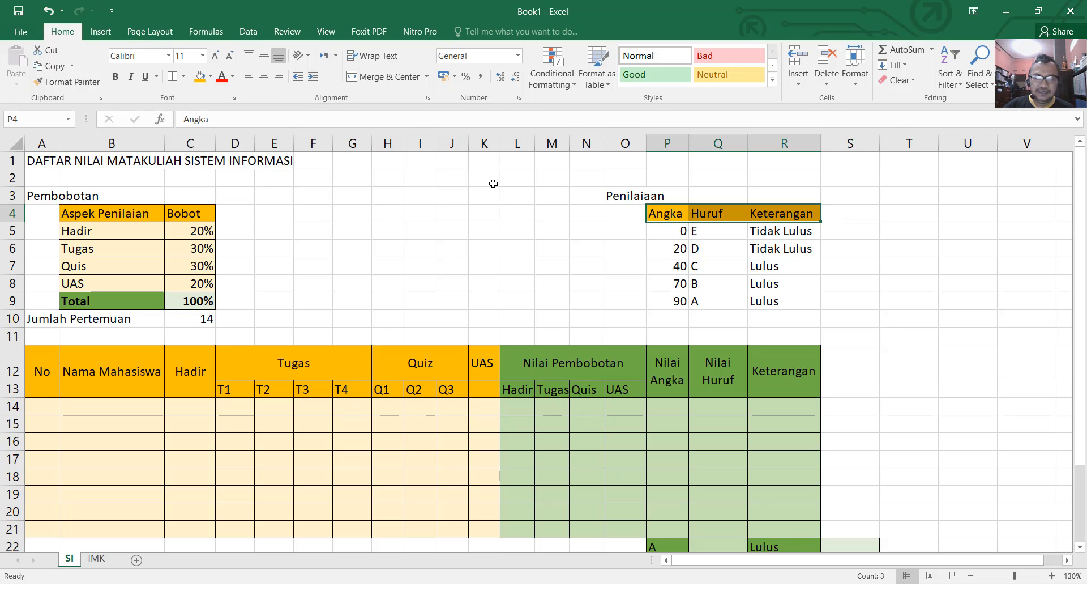
# Step: Fill P5:R9 with light gold and apply all borders to the whole grading table P4:R9
pyautogui.moveTo(683, 231); pyautogui.dragTo(792, 302)
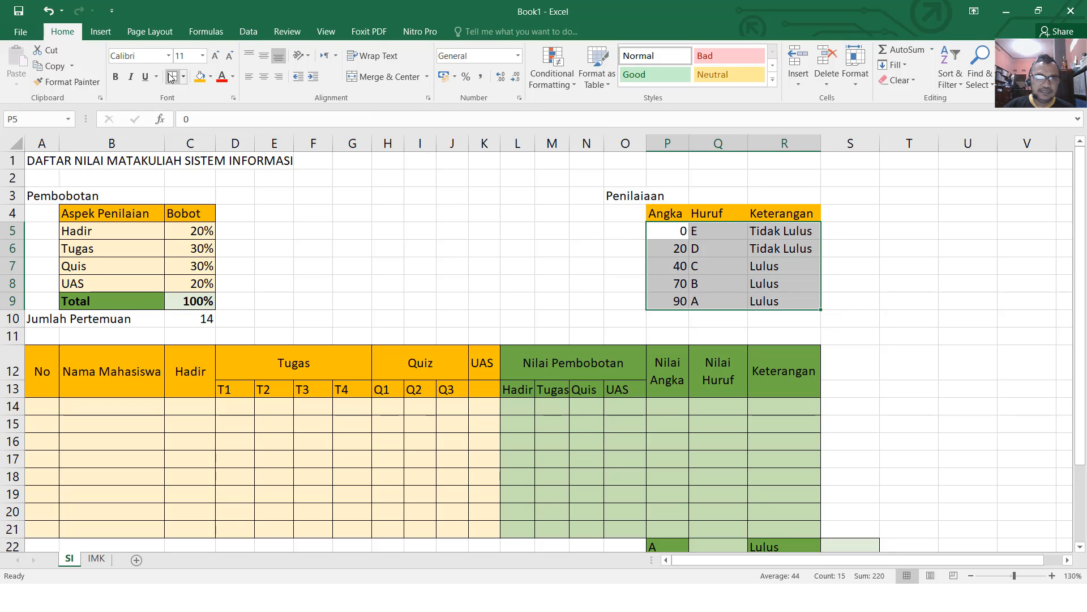
pyautogui.click(210, 77)
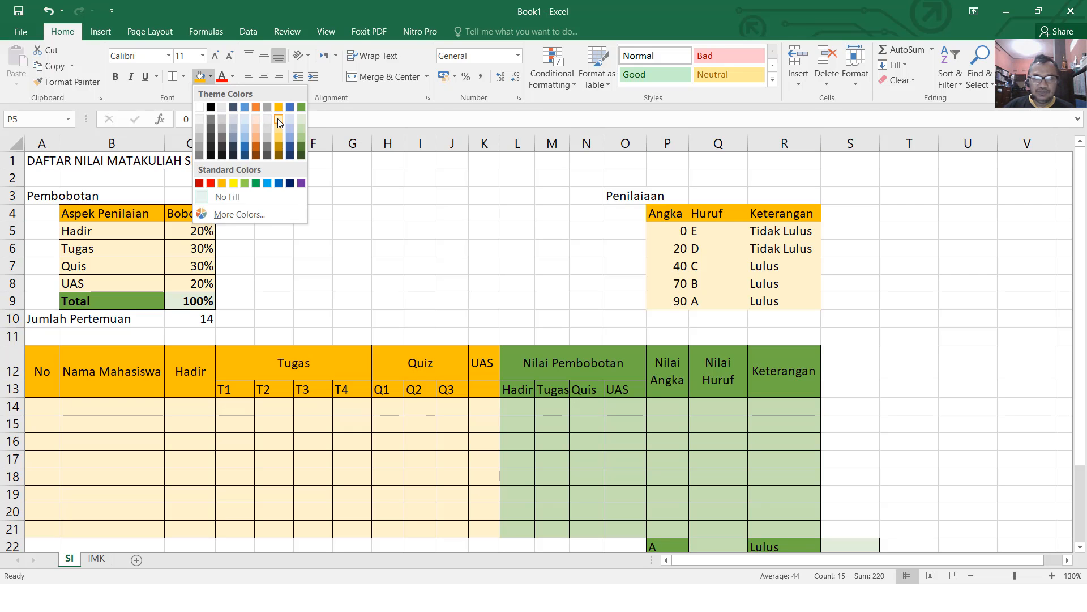
pyautogui.click(278, 119)
pyautogui.moveTo(680, 214); pyautogui.dragTo(782, 296)
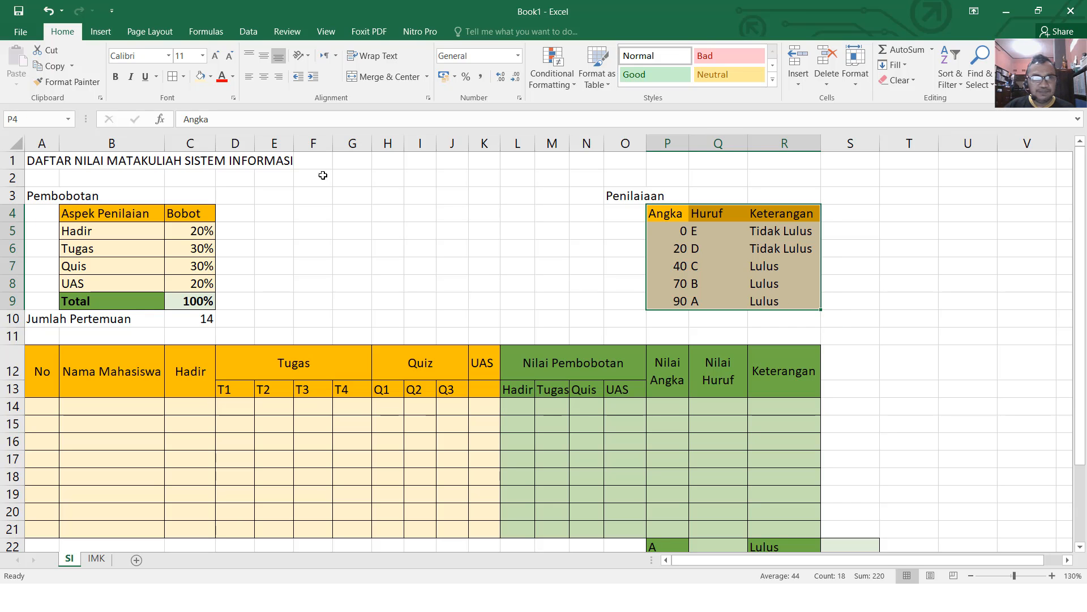
pyautogui.click(173, 76)
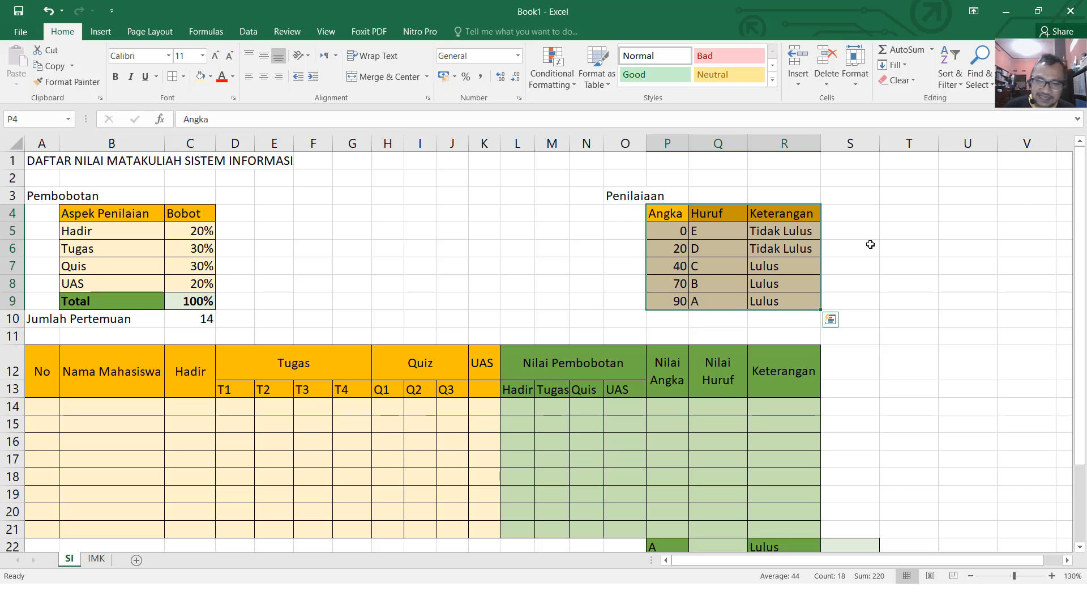
# Step: Examine the sheet layout from the weighting and grading tables down to the grade and Lulus/Tidak Lulus summary
pyautogui.scroll(-3, 870, 244)
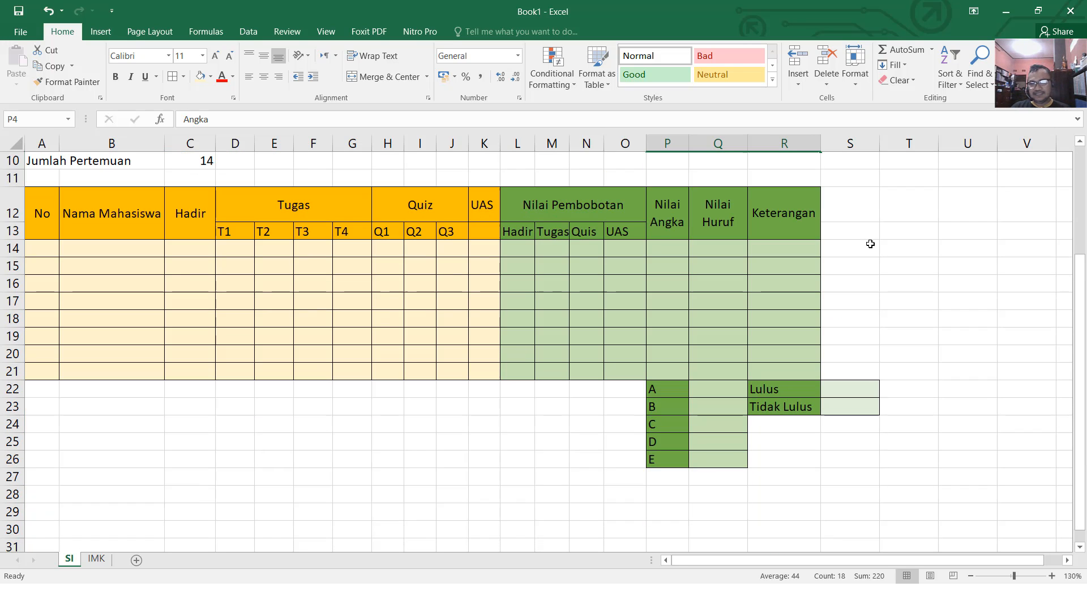
pyautogui.scroll(1, 871, 243)
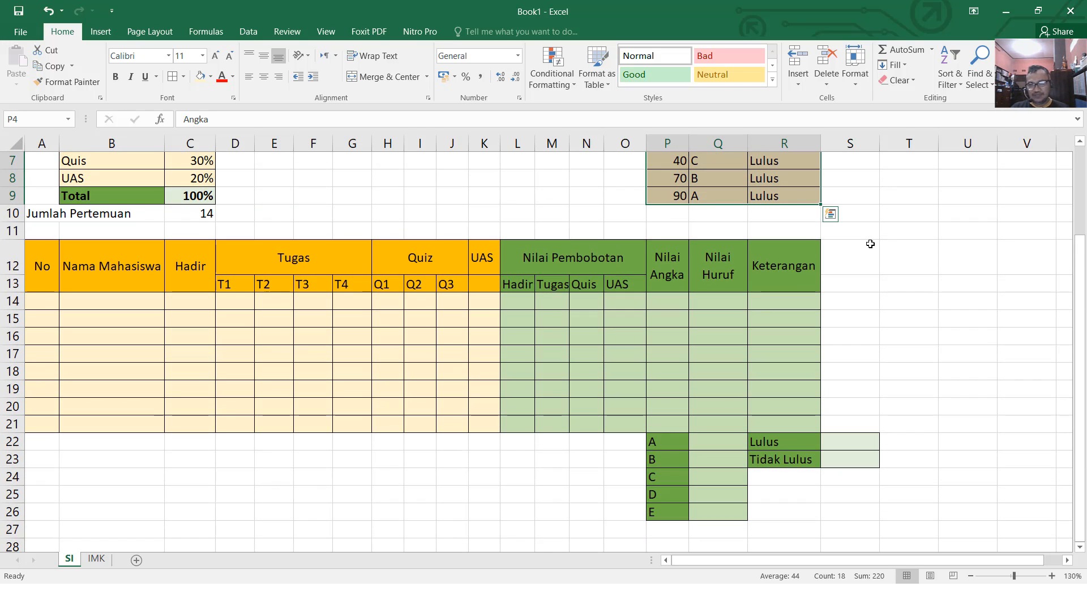
pyautogui.scroll(1, 870, 243)
pyautogui.click(917, 212)
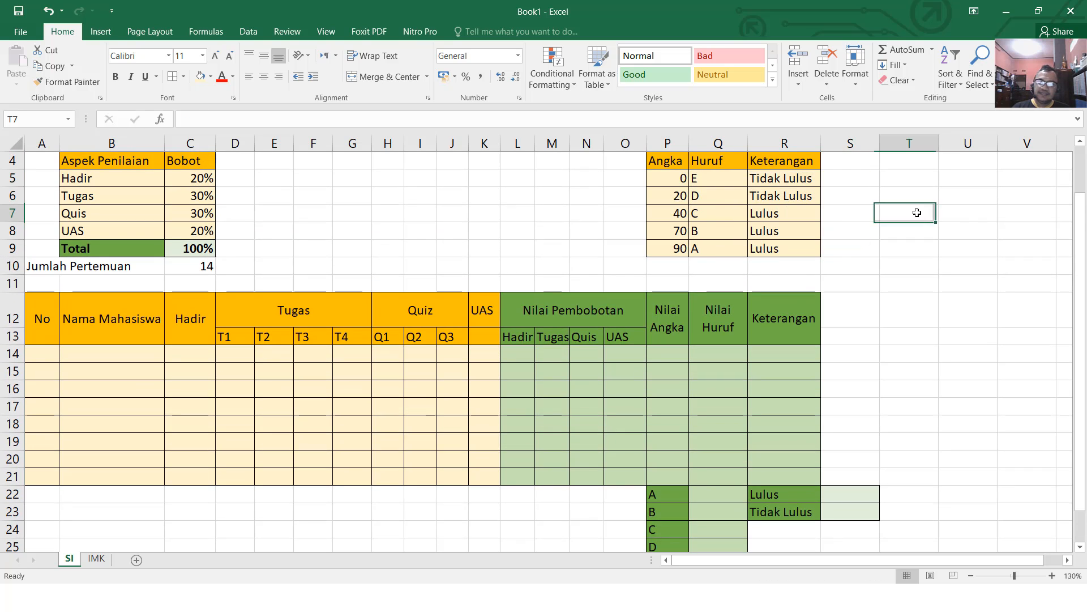
pyautogui.scroll(1, 918, 213)
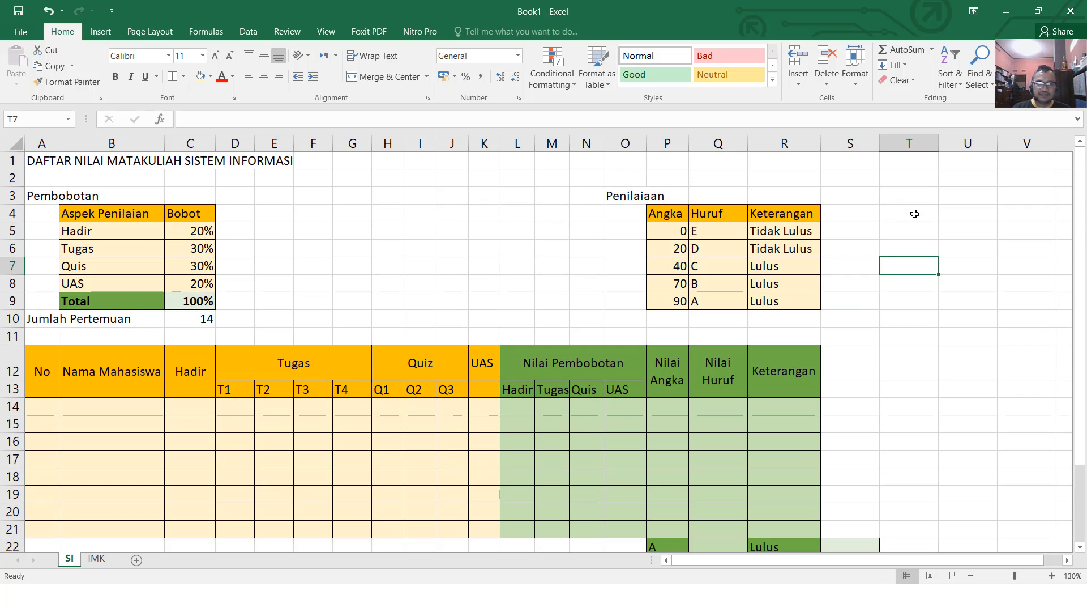
pyautogui.scroll(-1, 465, 233)
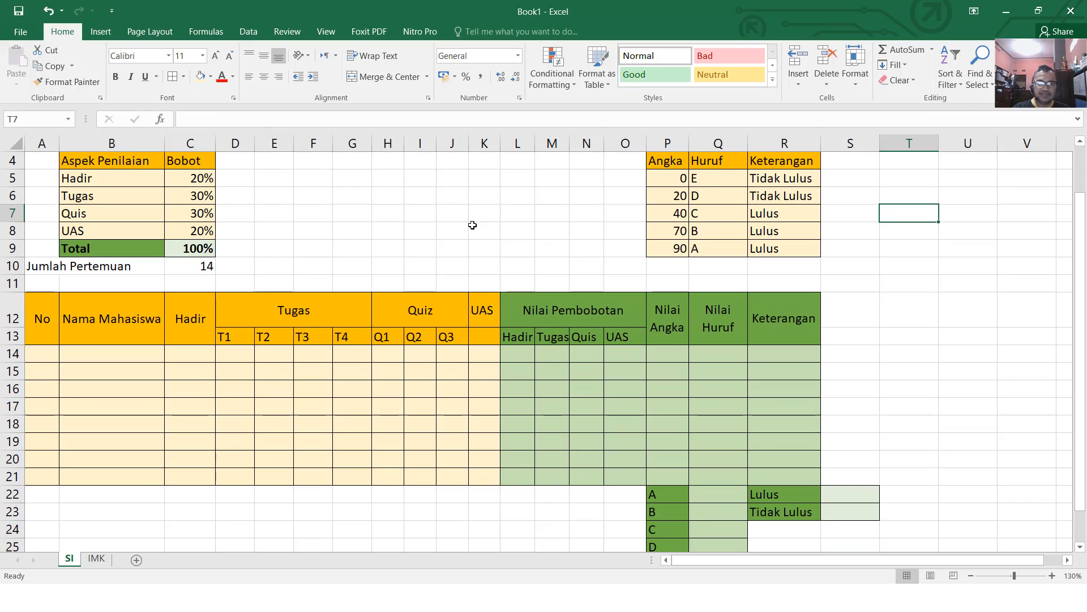
pyautogui.scroll(1, 511, 196)
pyautogui.scroll(1, 515, 194)
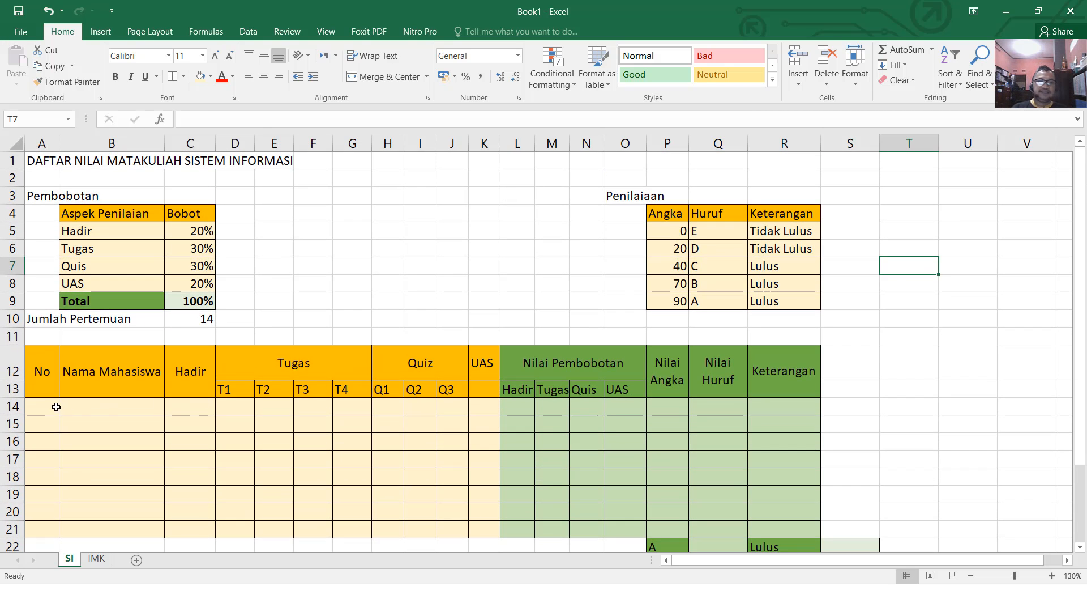
# Step: Bold the two-row header of the main grade table, from No to Keterangan (A12:R13)
pyautogui.moveTo(44, 354); pyautogui.dragTo(764, 357)
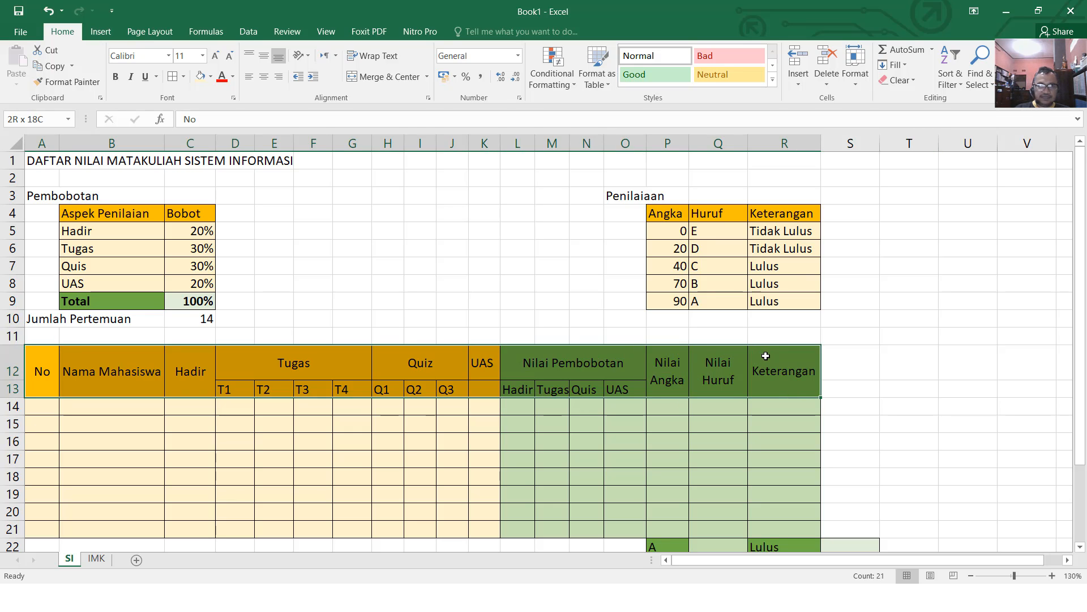
pyautogui.click(117, 77)
pyautogui.click(382, 443)
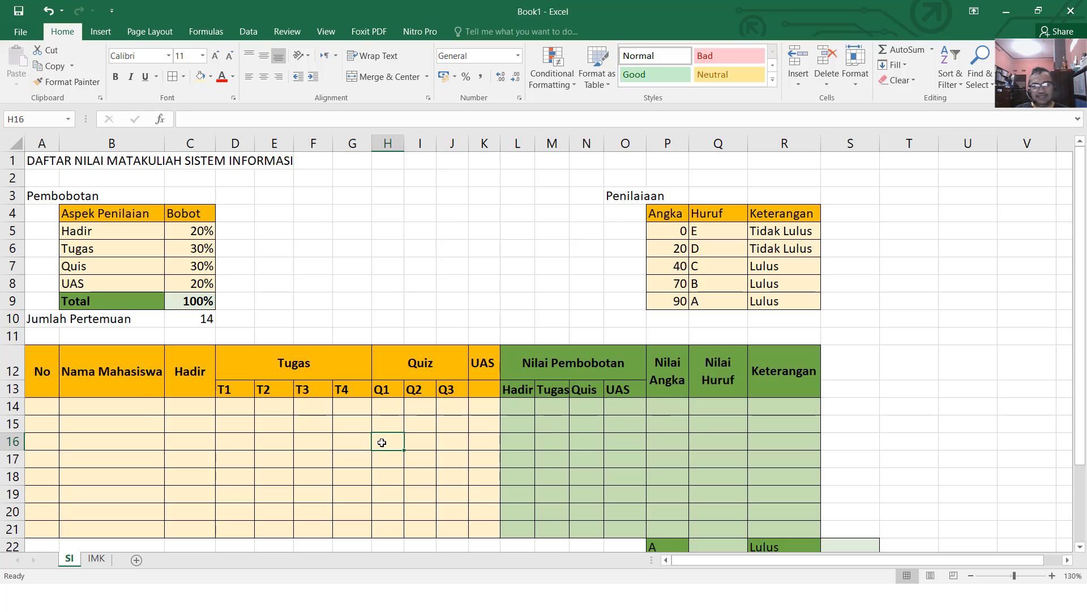
# Step: Number the student rows in the No column from 1 to 8 in A14:A21, starting the series with 1 and 2
pyautogui.click(48, 402)
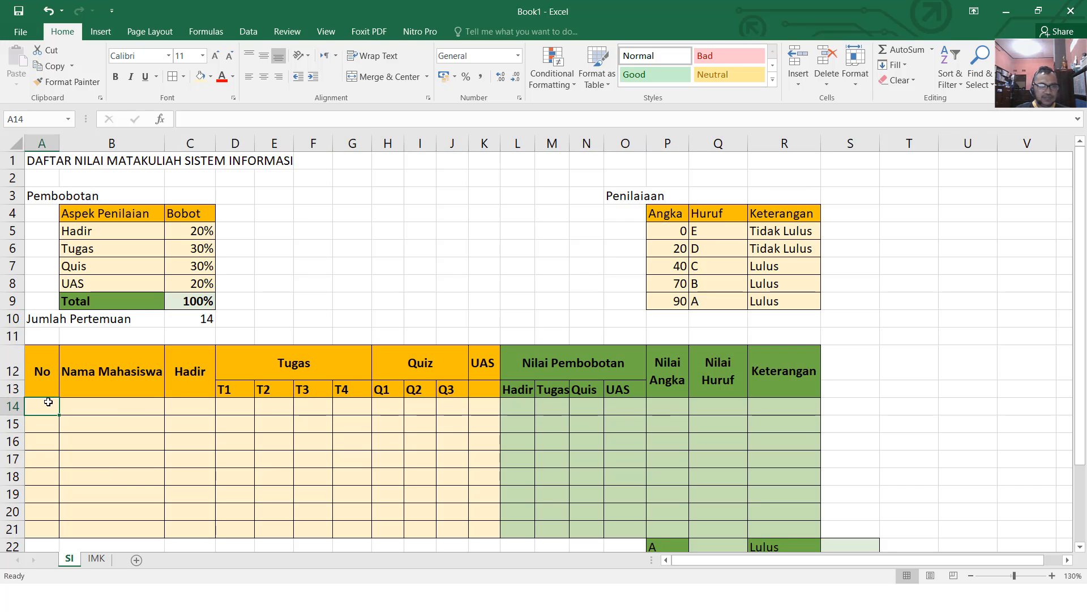
pyautogui.scroll(-1, 48, 402)
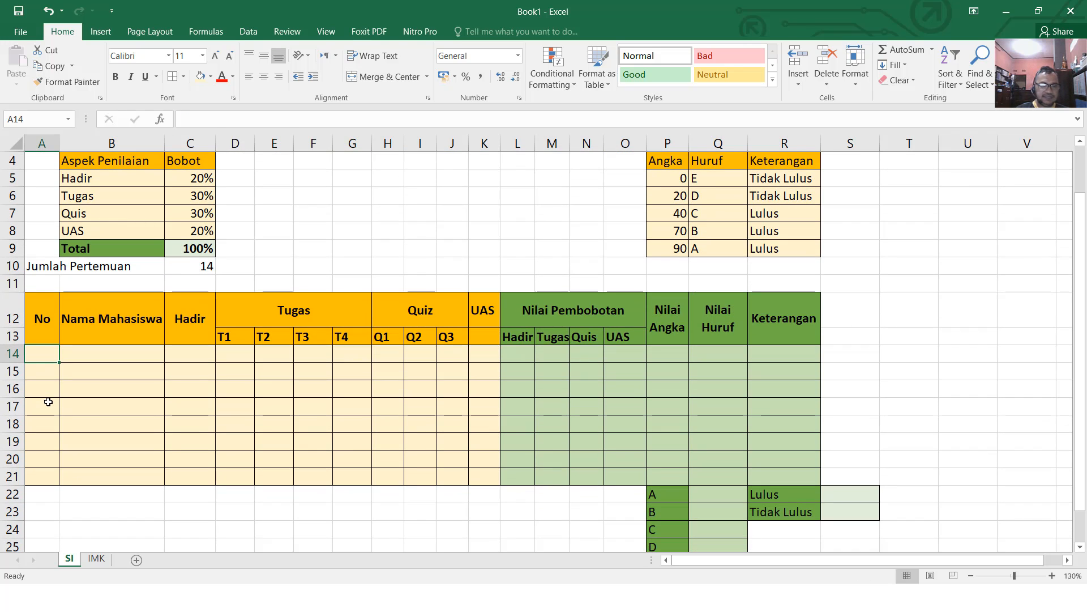
pyautogui.write('1')
pyautogui.press('Return')
pyautogui.write('2')
pyautogui.press('Return')
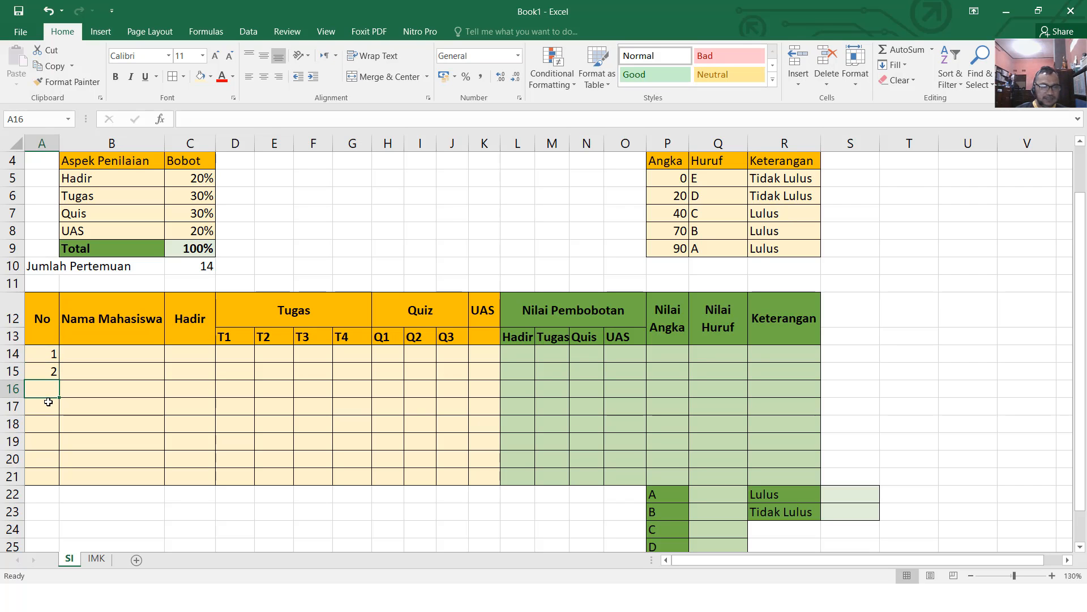
pyautogui.moveTo(42, 355); pyautogui.dragTo(61, 482)
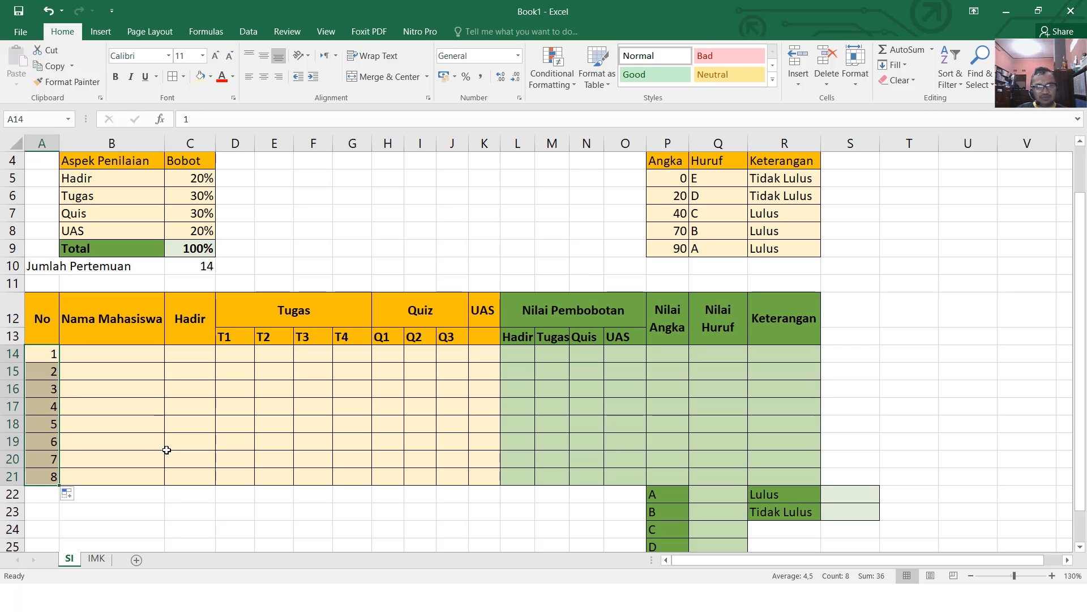
pyautogui.scroll(1, 167, 450)
pyautogui.scroll(-1, 166, 449)
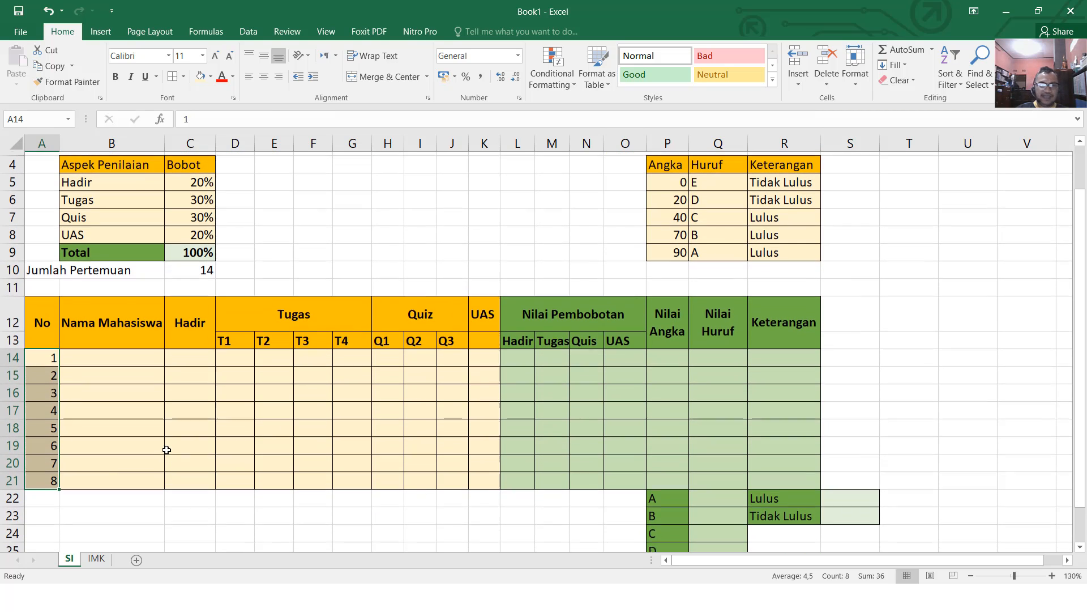
# Step: Enter the first four students' names in the Nama Mahasiswa column, B14:B17
pyautogui.click(104, 354)
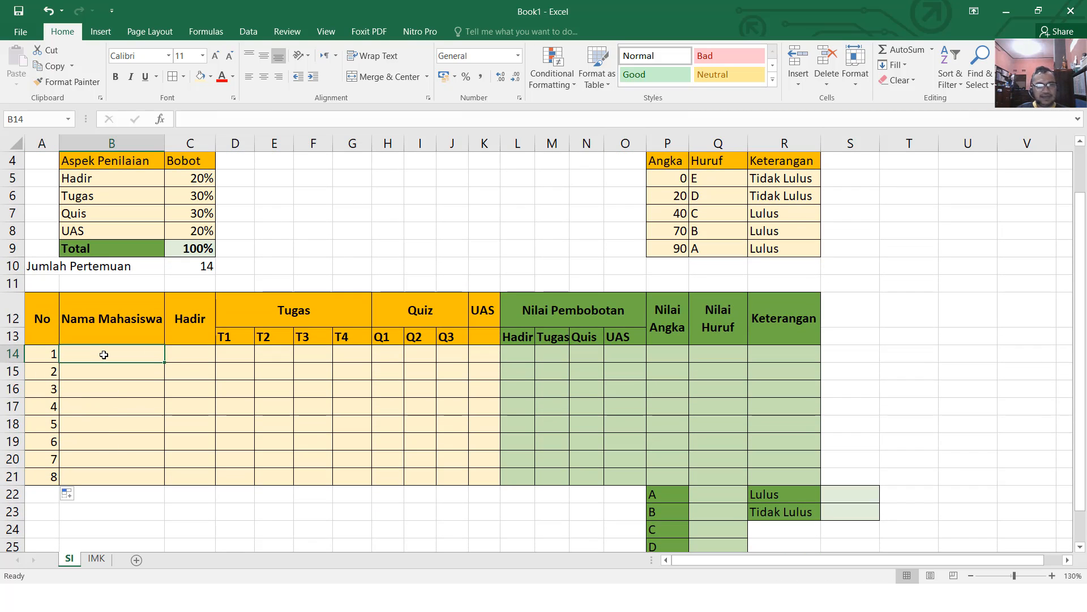
pyautogui.write('Had')
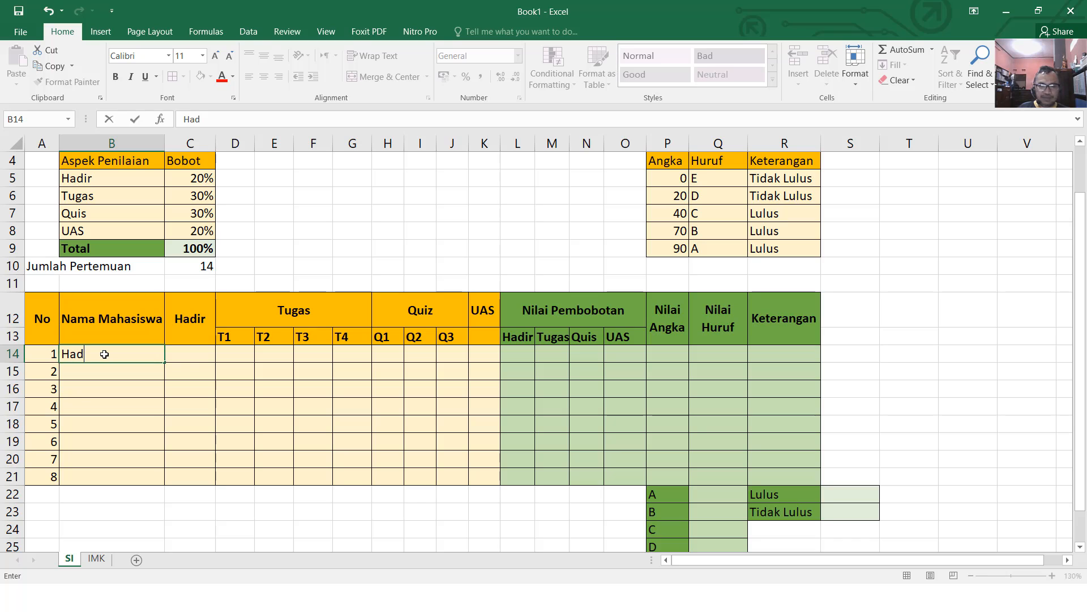
pyautogui.press('BackSpace')
pyautogui.press('BackSpace')
pyautogui.press('BackSpace')
pyautogui.write('d')
pyautogui.press('Return')
pyautogui.write('Hasmida')
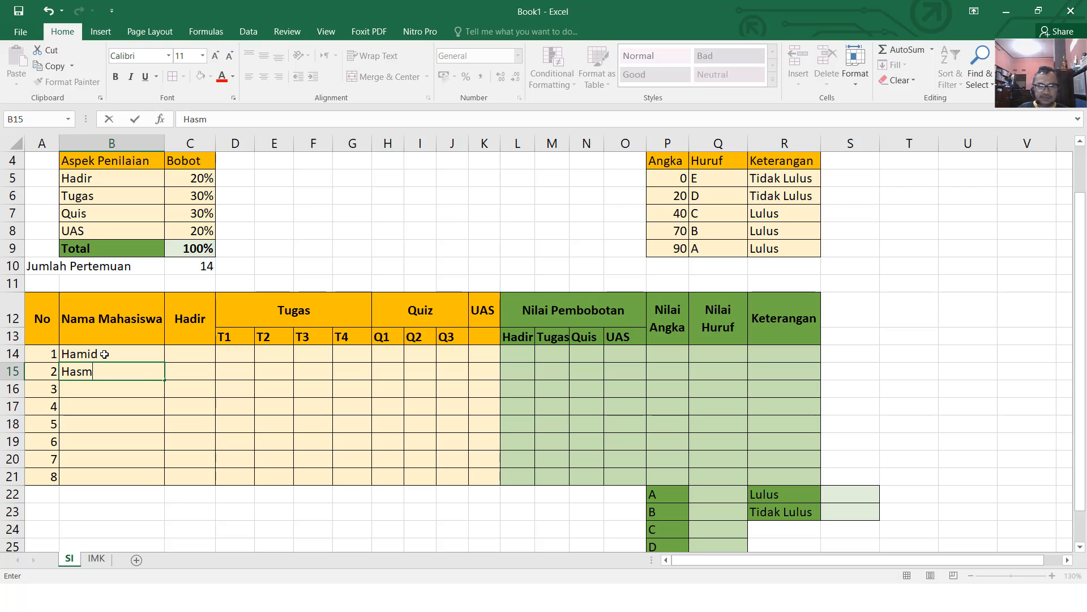
pyautogui.press('Return')
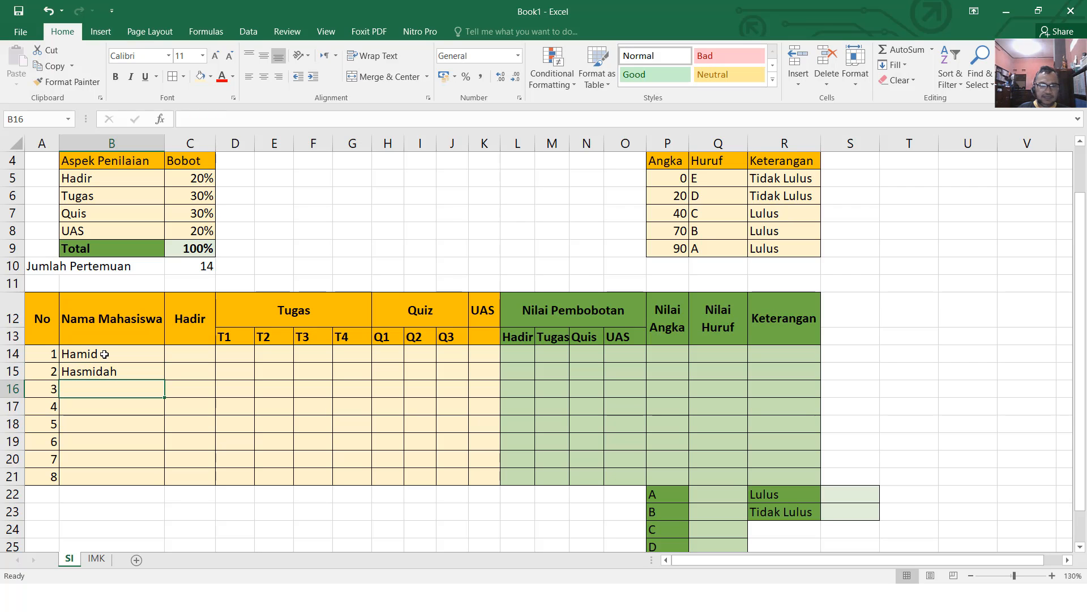
pyautogui.write('Abu')
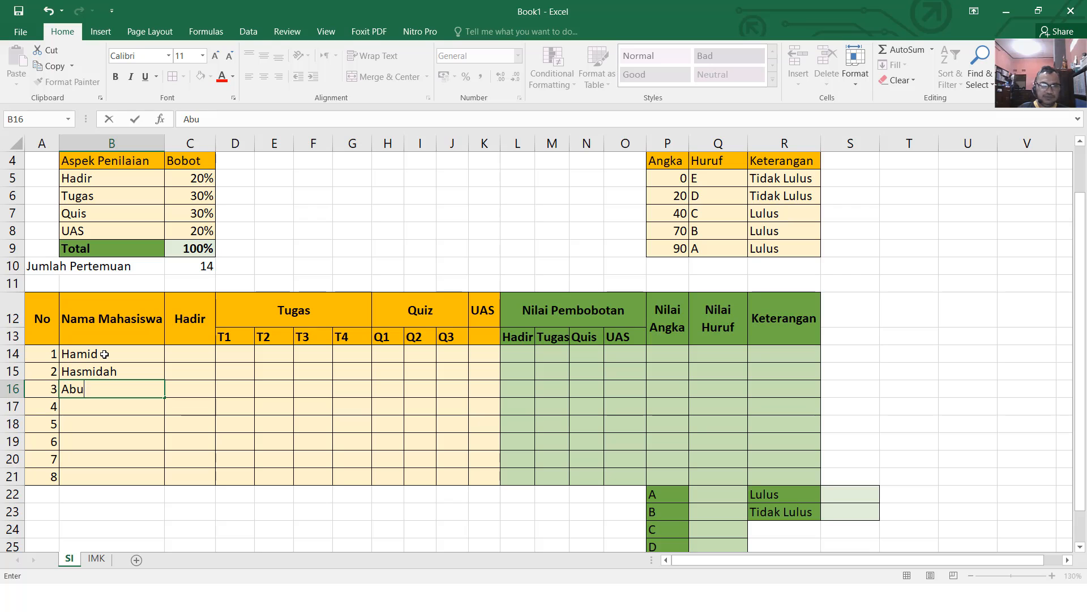
pyautogui.press('Return')
pyautogui.write('Ab')
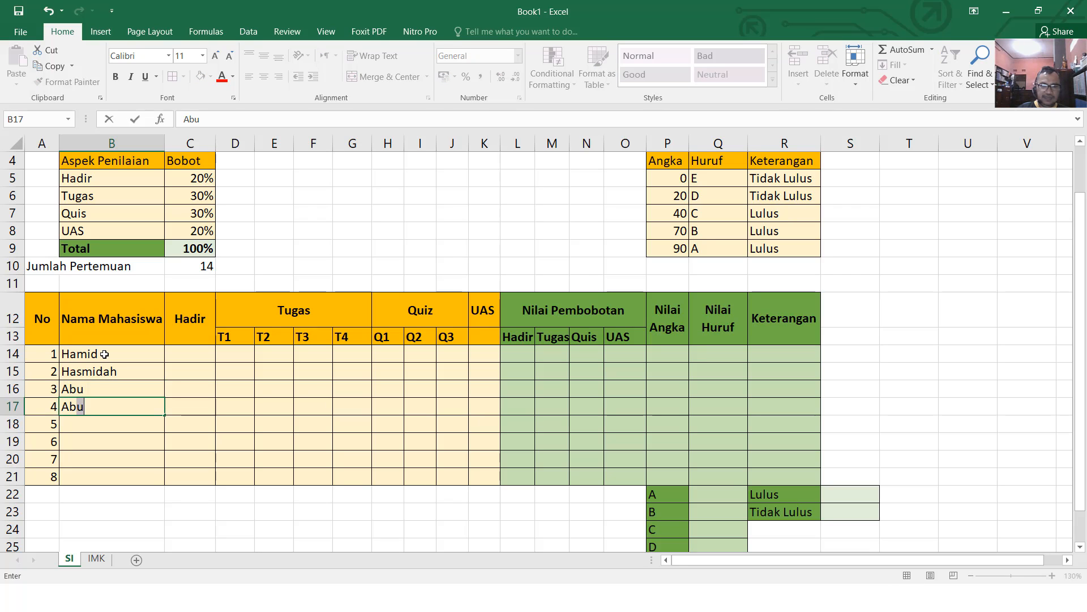
pyautogui.write('i')
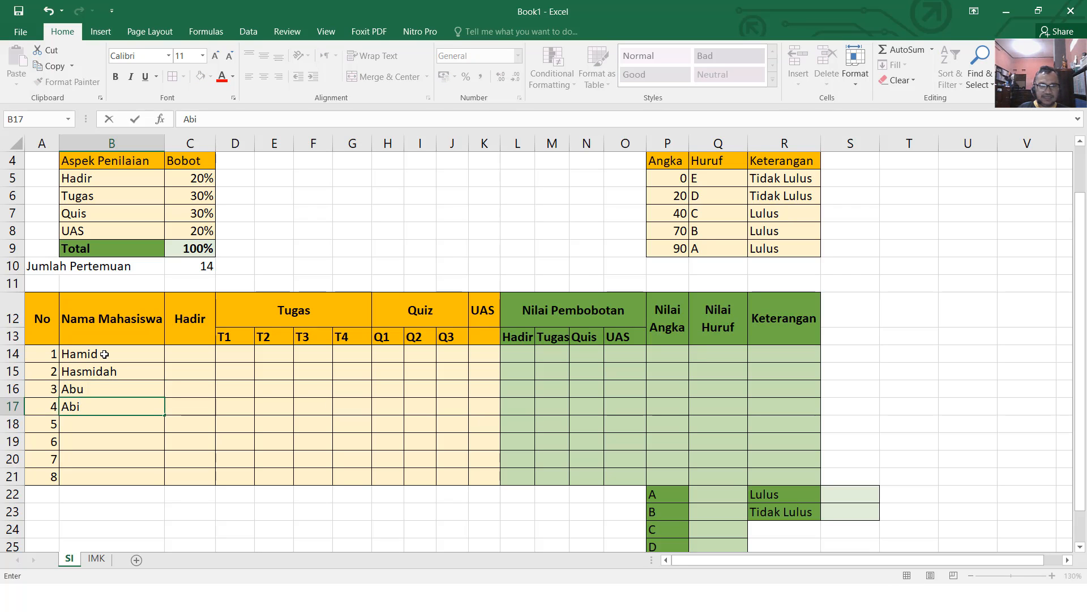
pyautogui.write('zar')
pyautogui.press('Return')
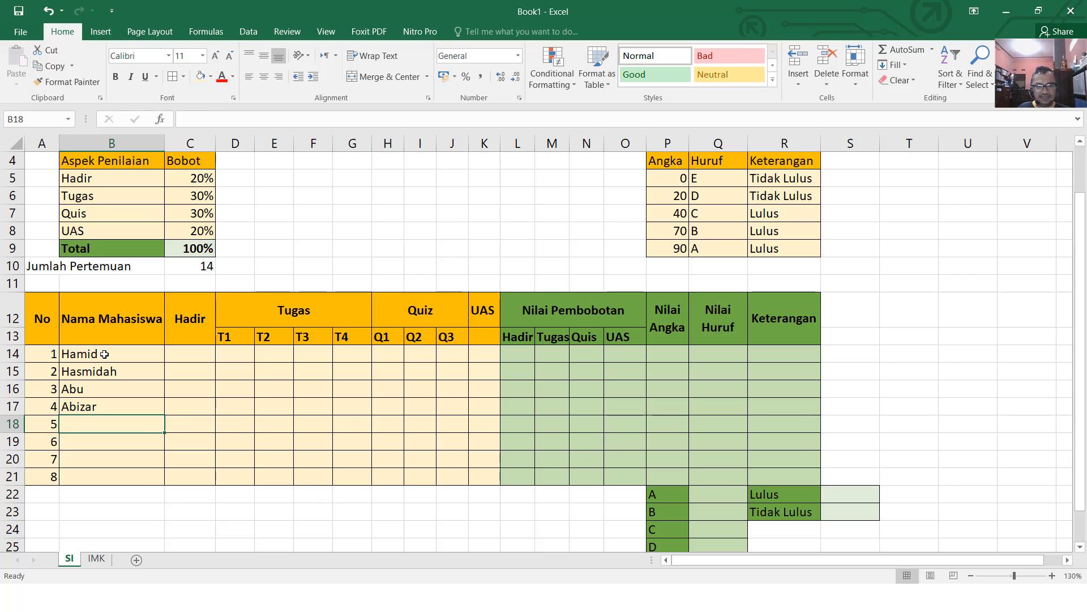
# Step: Enter the remaining four students' names in B18:B21 of the Nama Mahasiswa column
pyautogui.write('Rina')
pyautogui.press('Return')
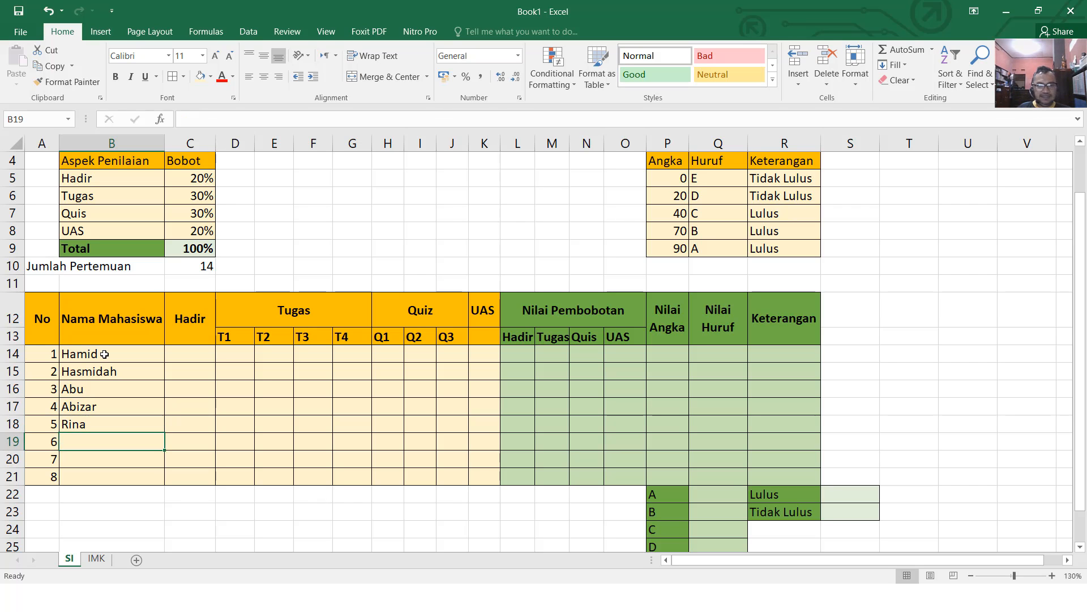
pyautogui.write('Rizal')
pyautogui.press('Return')
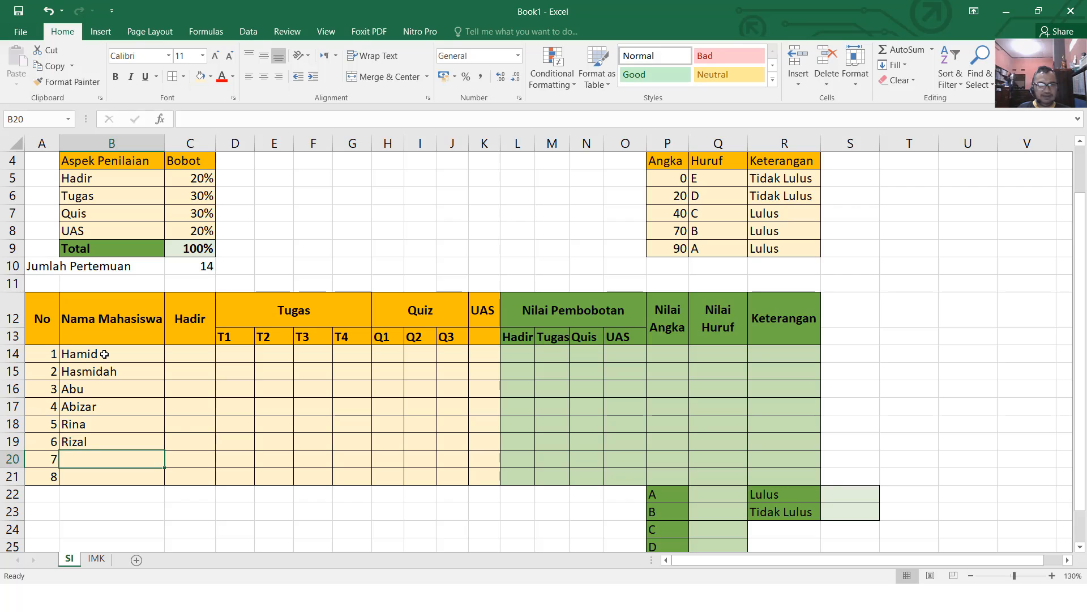
pyautogui.write('Fahmi')
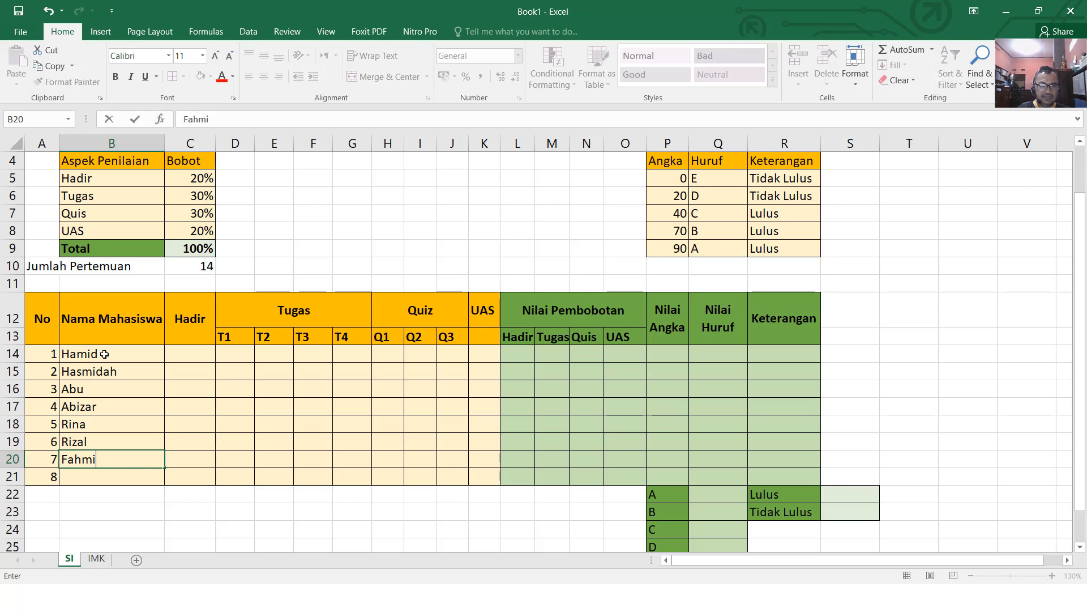
pyautogui.press('Return')
pyautogui.write('Fa')
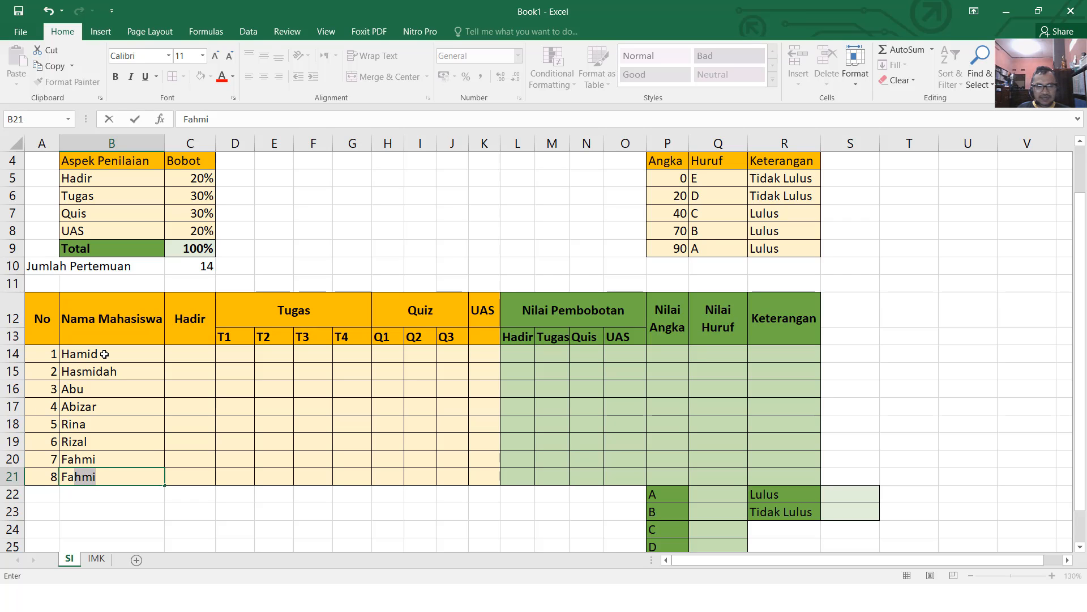
pyautogui.write('ni')
pyautogui.press('Return')
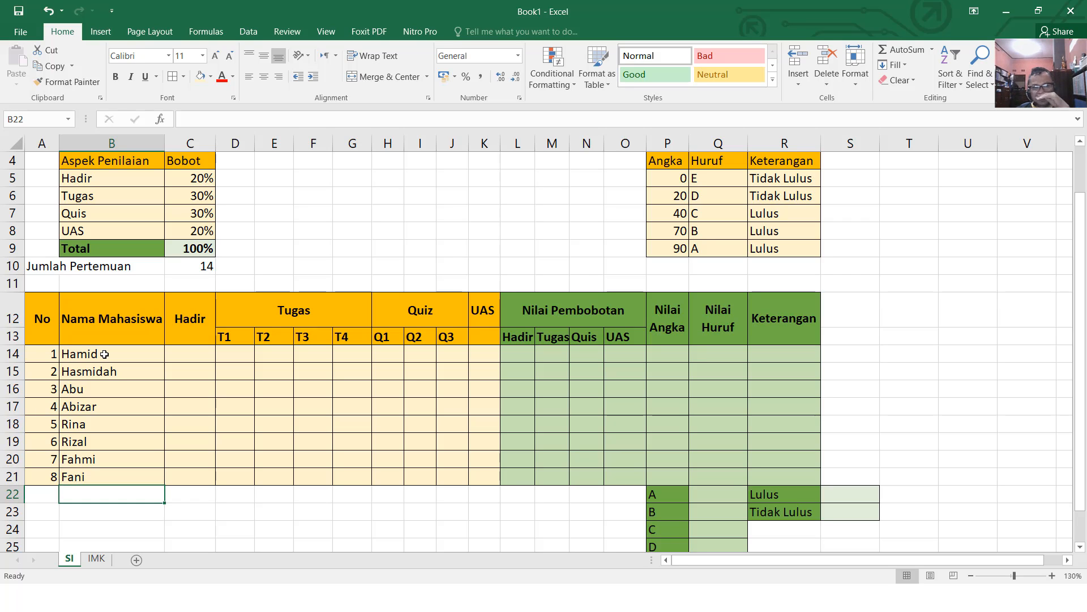
# Step: Enter 14 as the Hadir value in C14 and copy it down to C21 for all students
pyautogui.click(185, 351)
pyautogui.write('1')
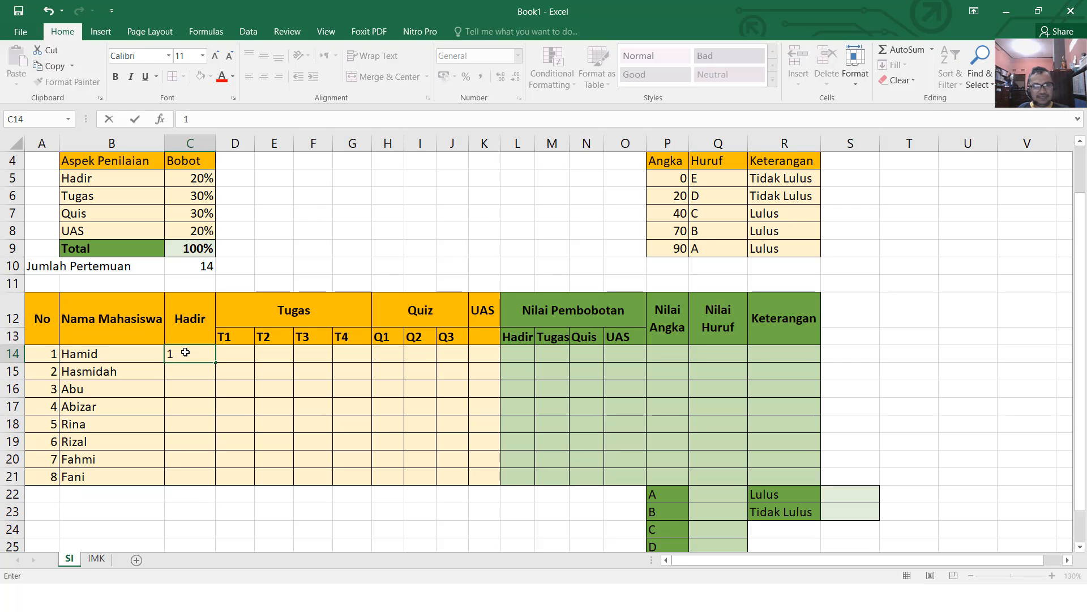
pyautogui.write('4')
pyautogui.press('Return')
pyautogui.click(186, 352)
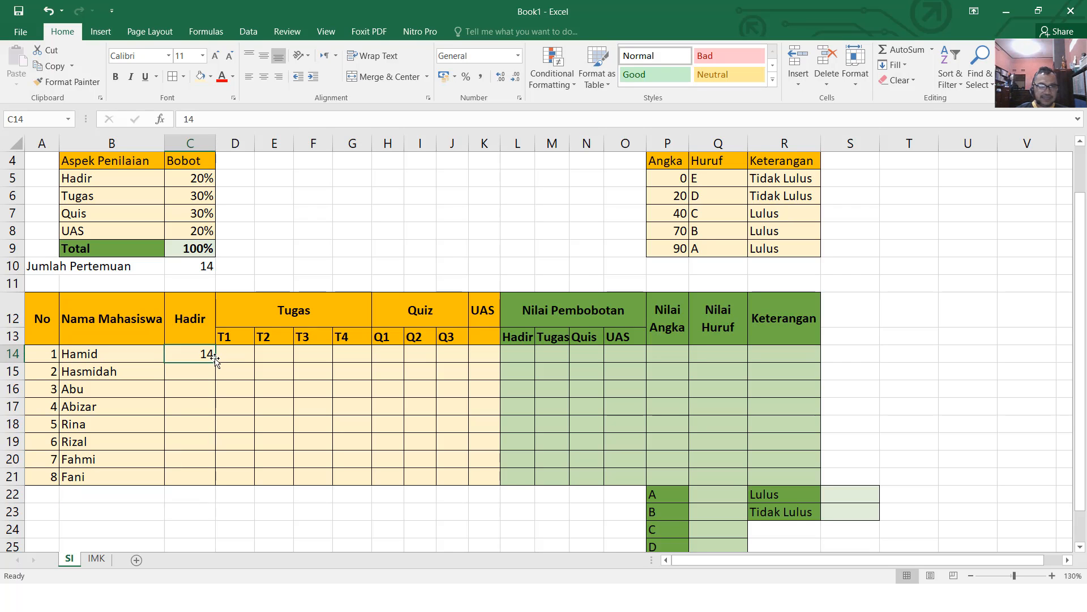
pyautogui.moveTo(215, 360); pyautogui.dragTo(222, 479)
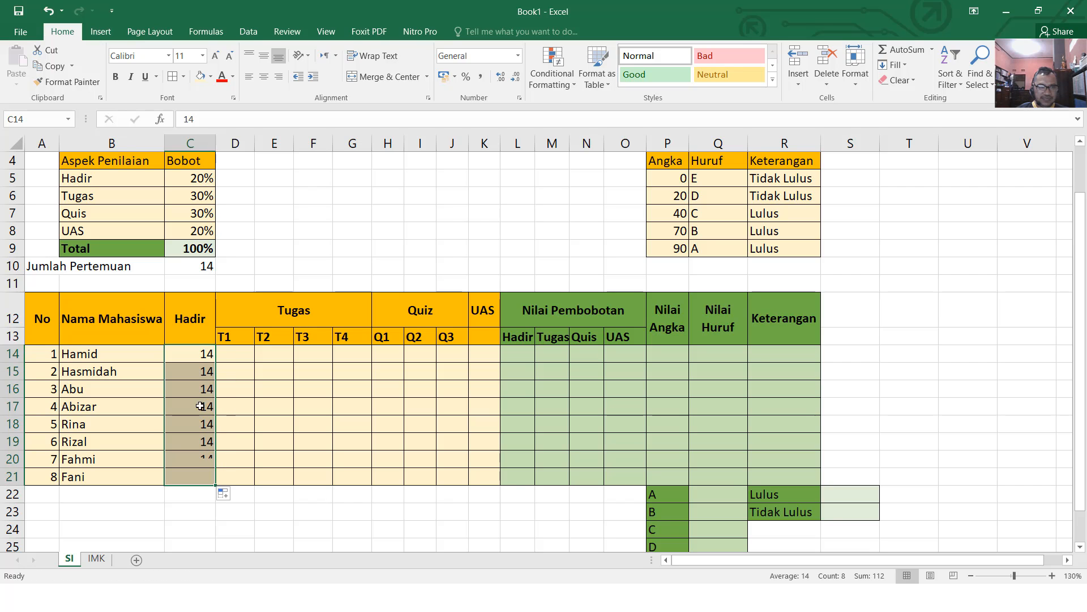
# Step: Set the Hadir values of students 3 and 6 (C16 and C19) to 13
pyautogui.click(212, 393)
pyautogui.write('13')
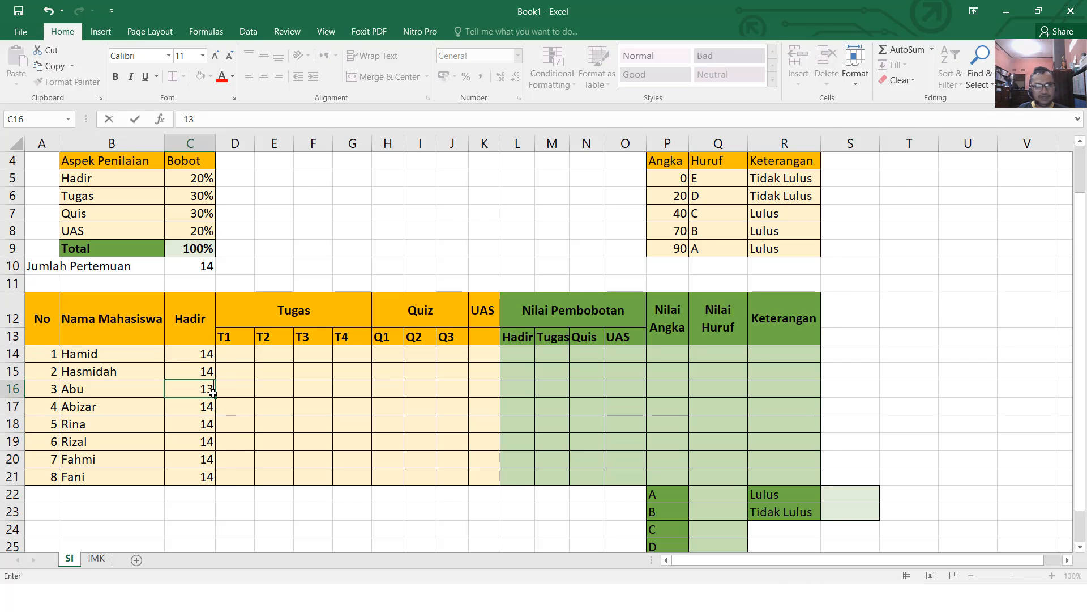
pyautogui.press('Return')
pyautogui.press('Down')
pyautogui.press('Down')
pyautogui.write('13')
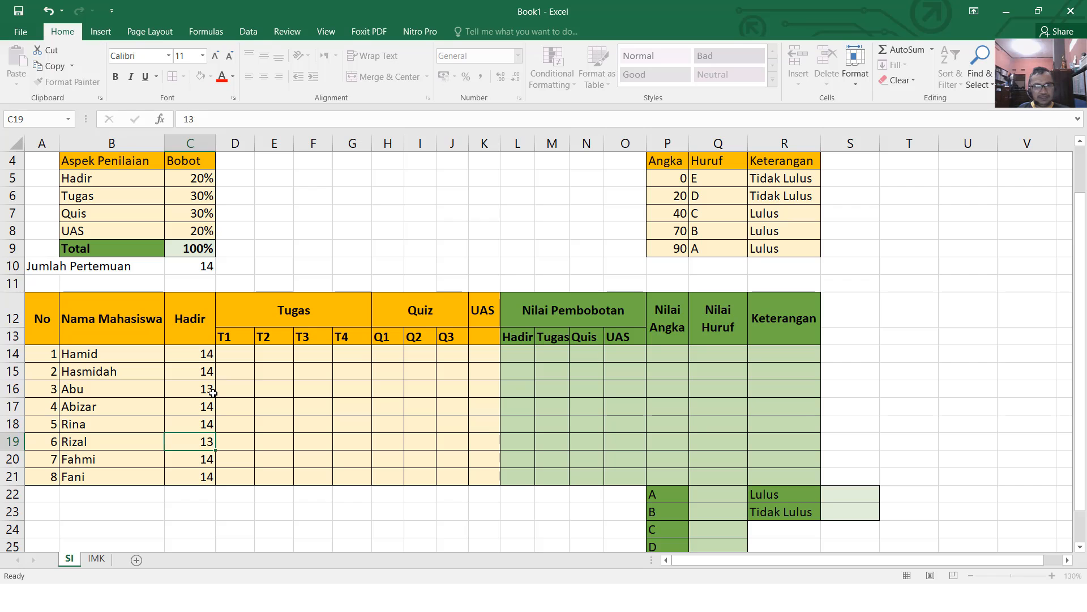
pyautogui.press('Return')
# Step: Set Hadir to 12 for students 4 and 7 (C17 and C20) and to 11 for student 8 (C21)
pyautogui.press('Up')
pyautogui.press('Up')
pyautogui.press('Up')
pyautogui.write('12')
pyautogui.press('Return')
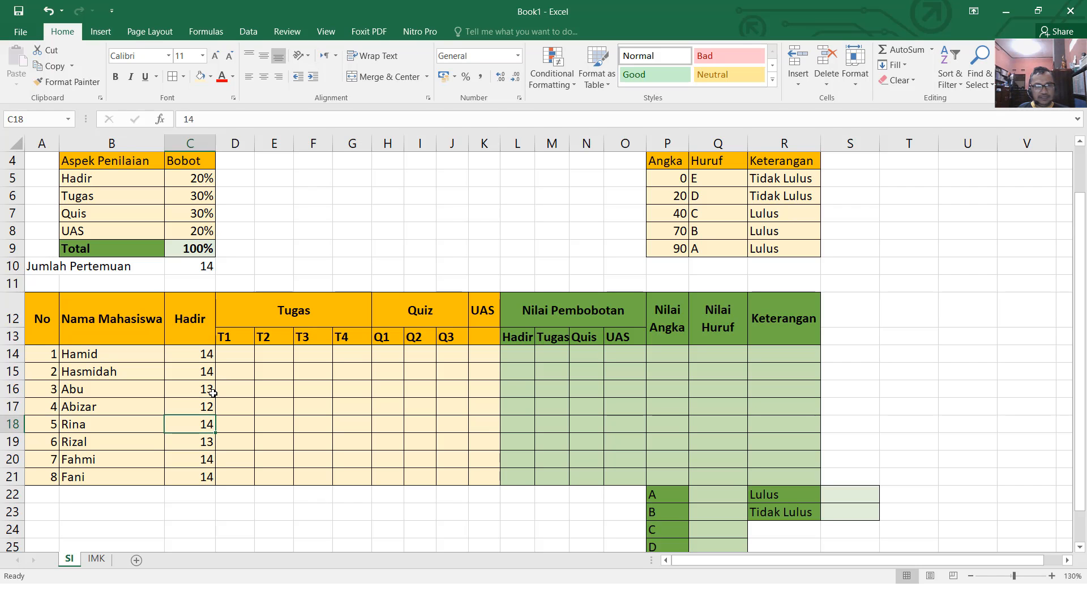
pyautogui.press('Down')
pyautogui.press('Down')
pyautogui.write('12')
pyautogui.press('Return')
pyautogui.write('11')
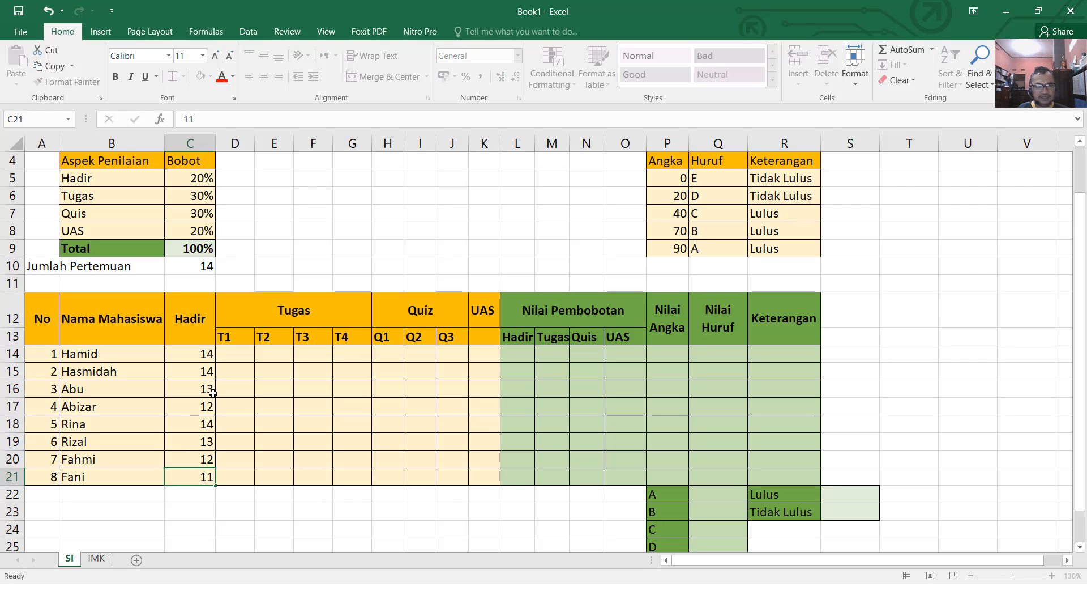
pyautogui.press('Return')
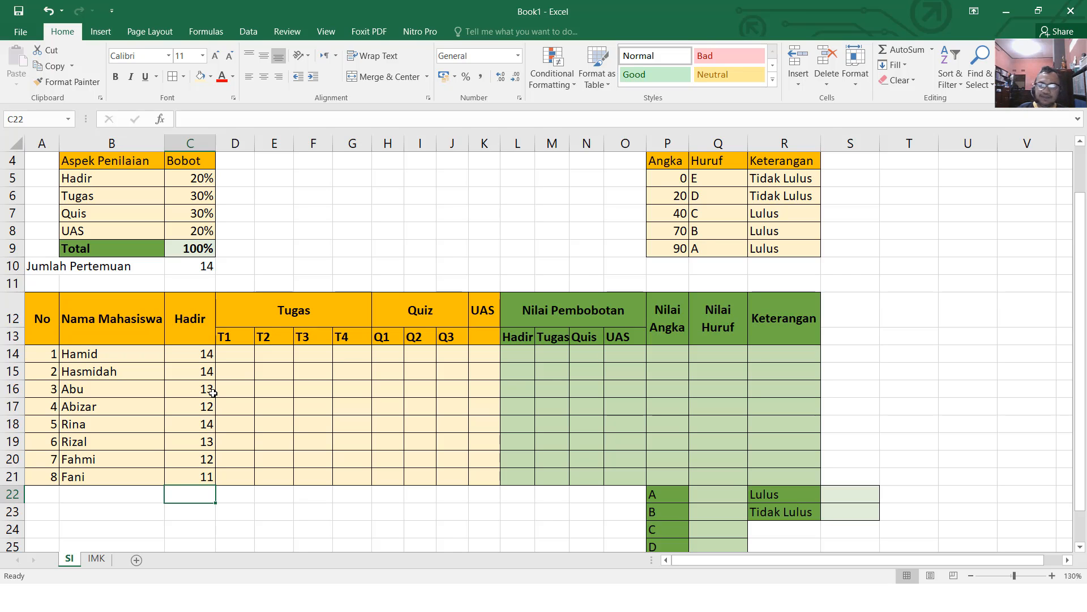
# Step: Enter 100 as the T1 score in D14 and copy it across the first student's row to O14
pyautogui.click(251, 352)
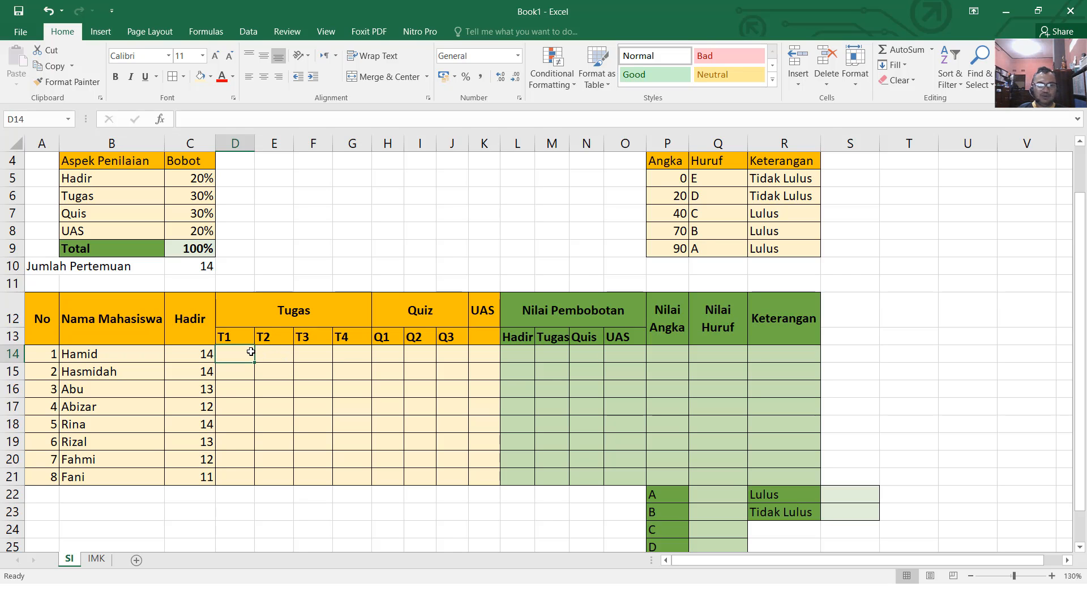
pyautogui.write('100')
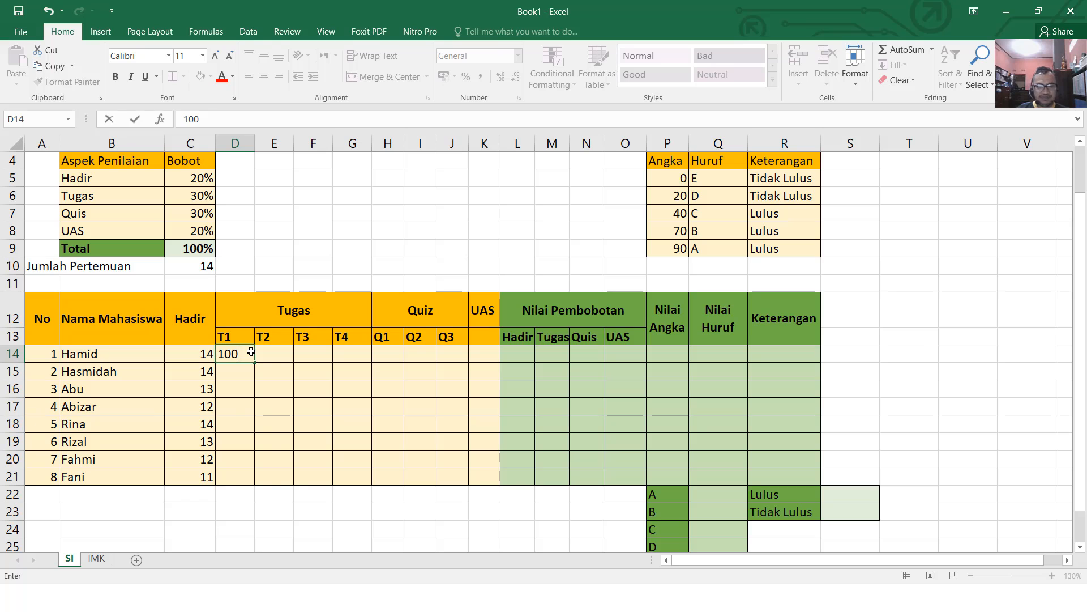
pyautogui.click(269, 478)
pyautogui.click(232, 353)
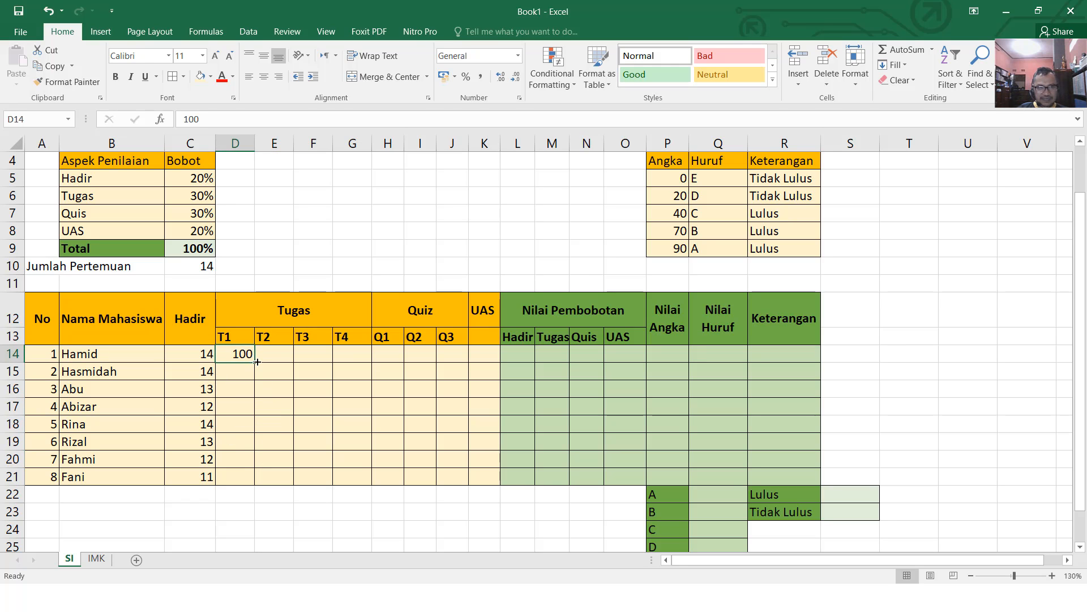
pyautogui.moveTo(254, 363); pyautogui.dragTo(638, 363)
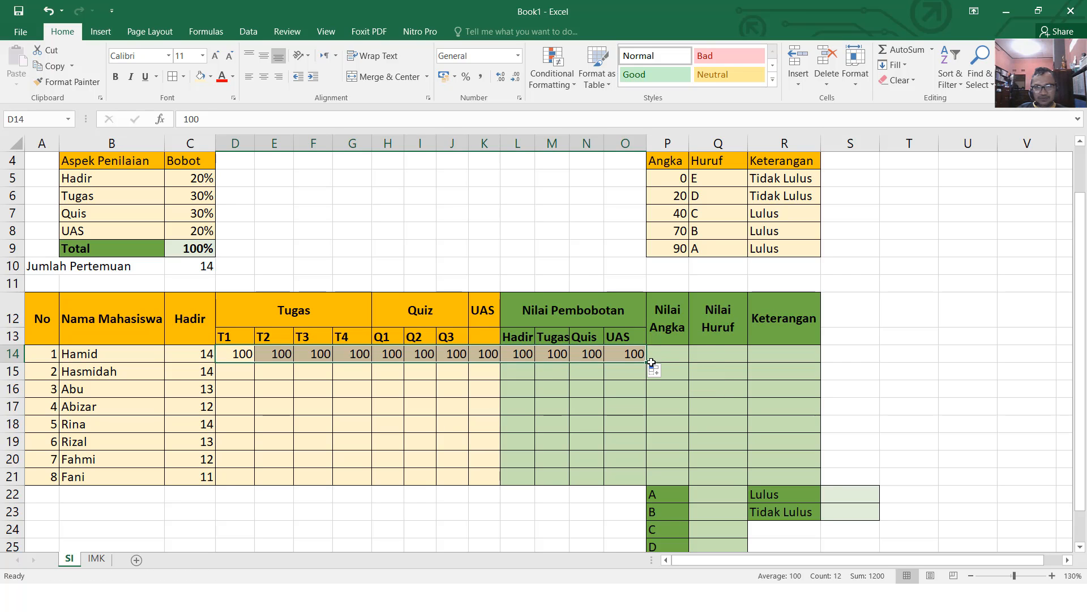
# Step: Try clearing the copied scores from the Nilai Pembobotan cells L14:O14, and undo the deletion
pyautogui.moveTo(525, 353); pyautogui.dragTo(632, 349)
pyautogui.press('Delete')
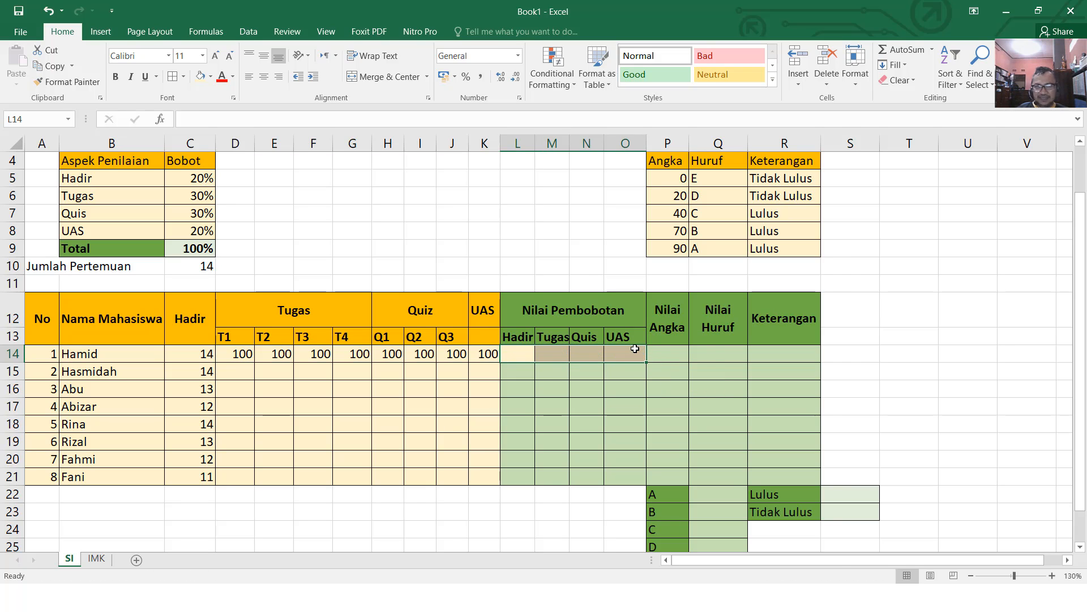
pyautogui.click(439, 437)
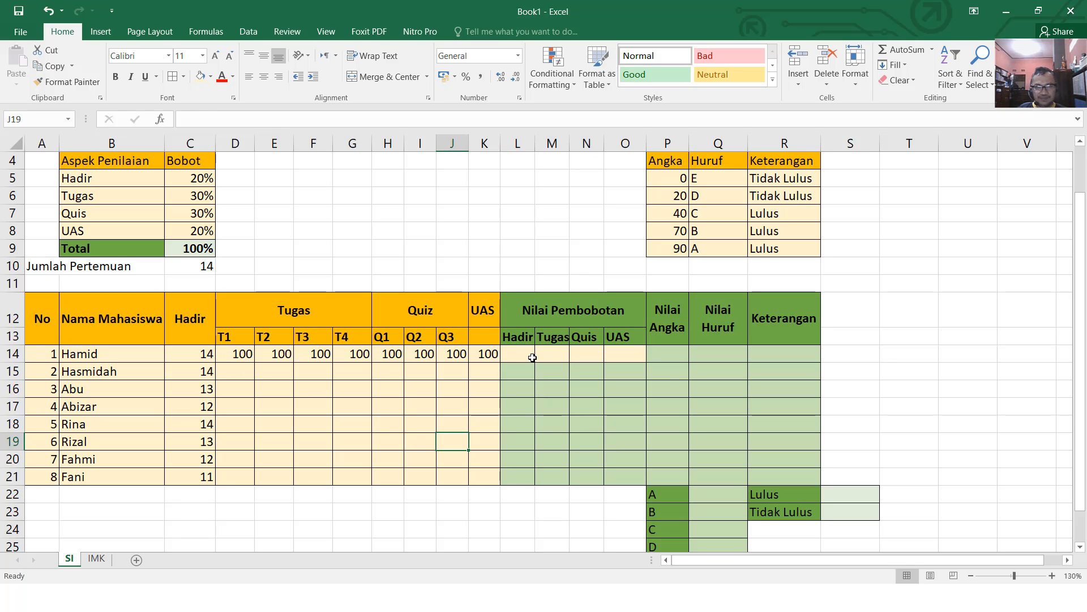
pyautogui.hotkey('ctrl', 'z')
pyautogui.click(533, 388)
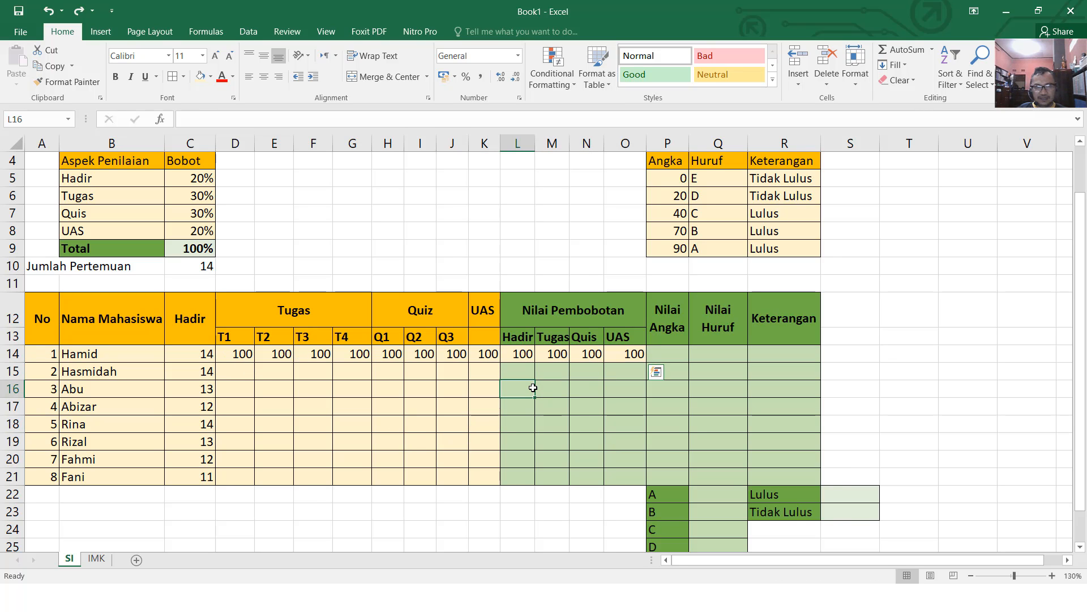
pyautogui.click(451, 408)
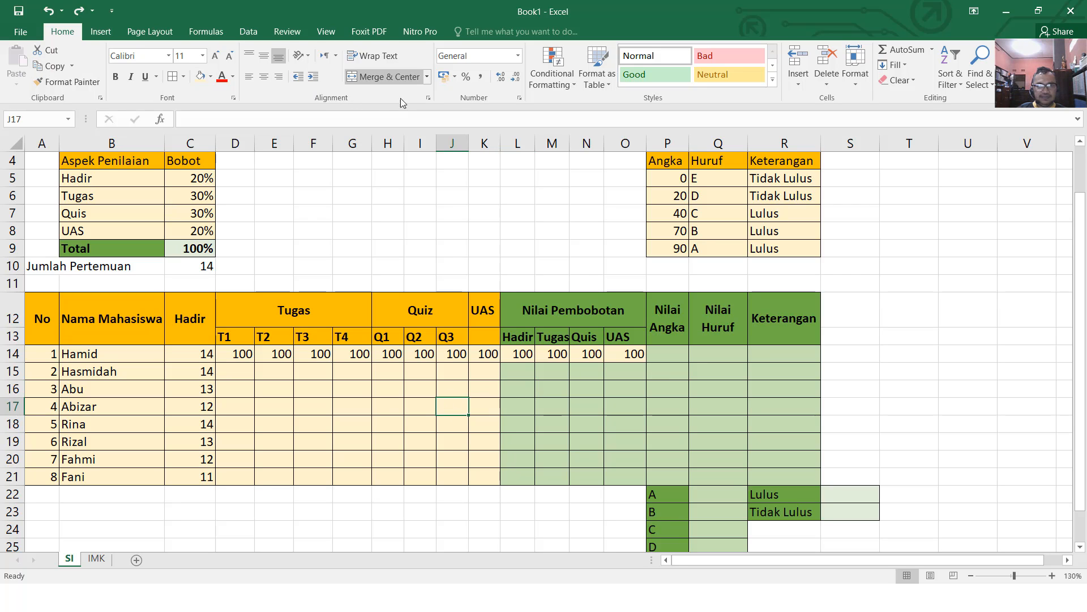
pyautogui.click(389, 313)
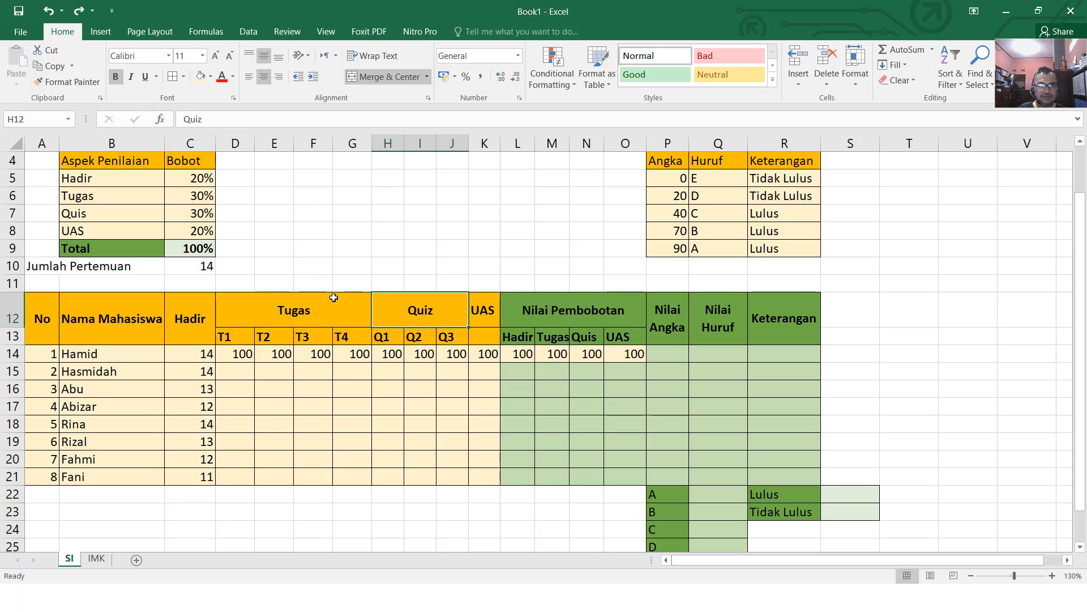
# Step: Undo the overextended fill of row 14 and fill 100 across D14:K21, from T1 to UAS for all students
pyautogui.click(346, 324)
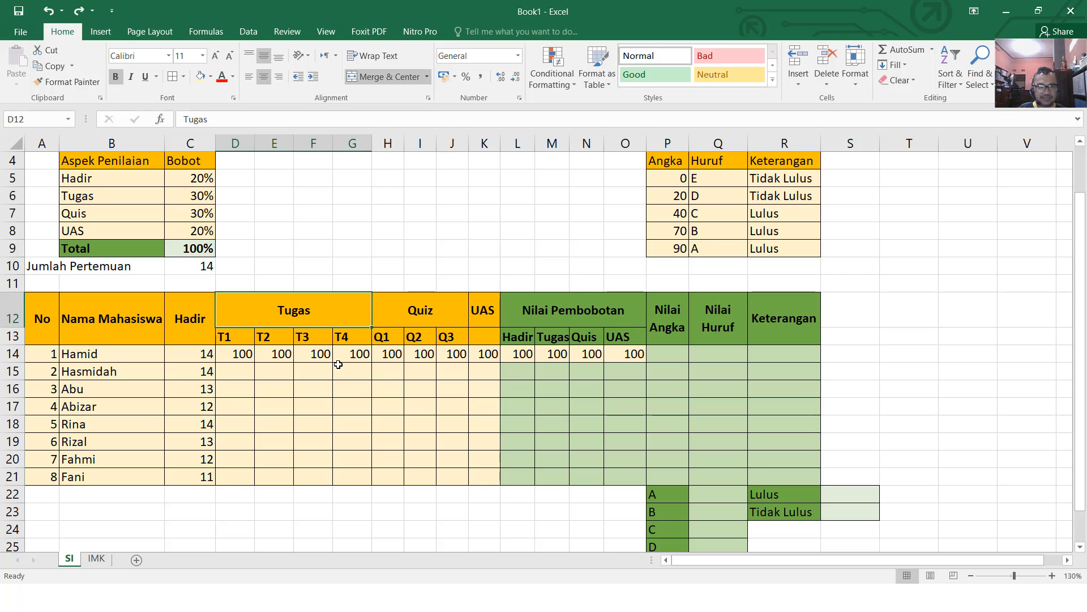
pyautogui.hotkey('ctrl', 'z')
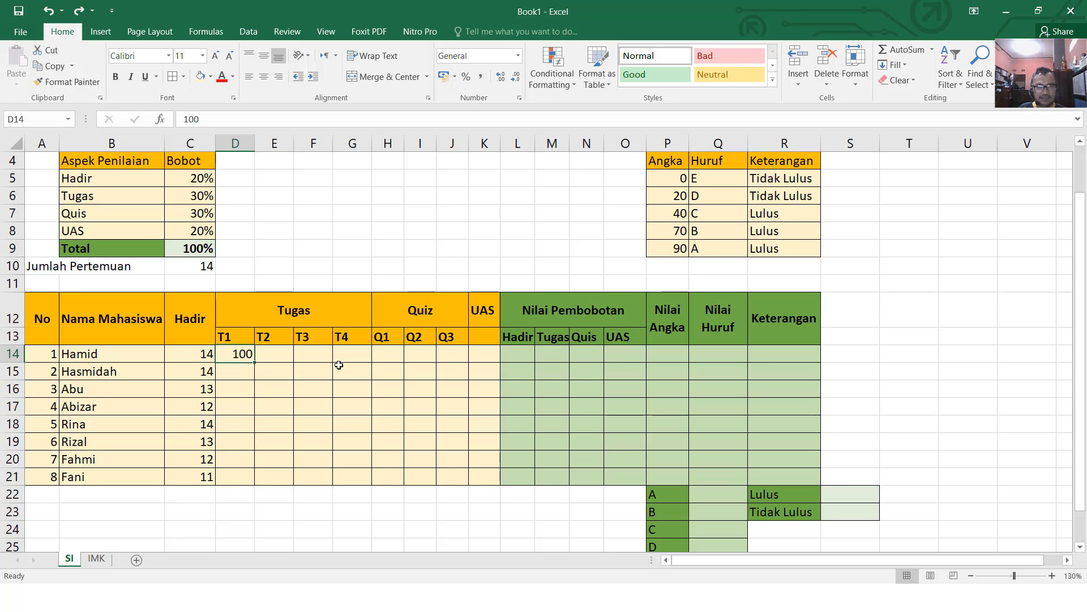
pyautogui.moveTo(255, 362); pyautogui.dragTo(504, 369)
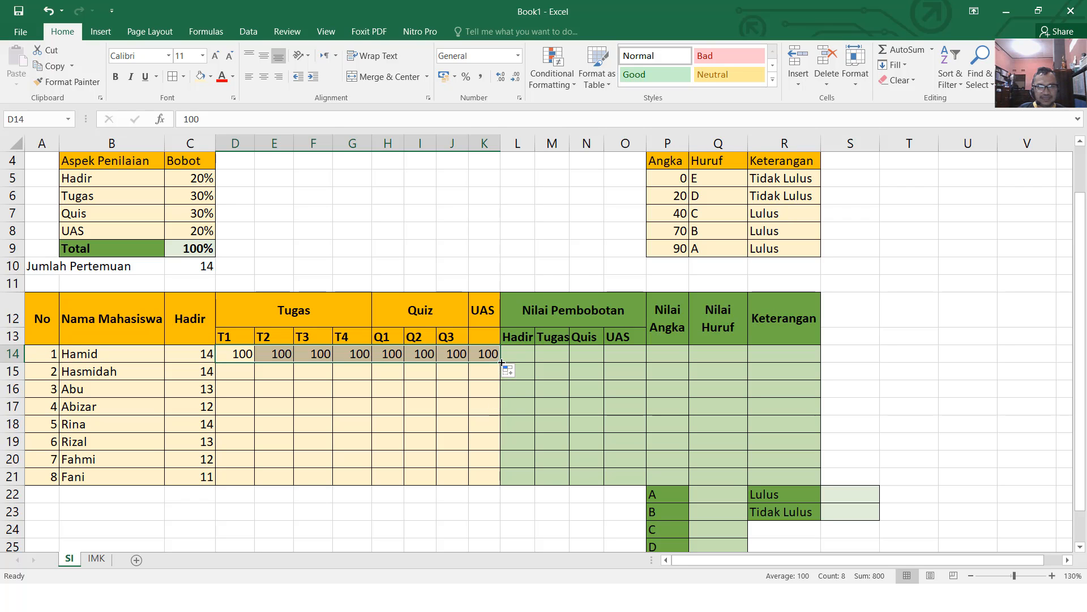
pyautogui.moveTo(502, 362); pyautogui.dragTo(492, 480)
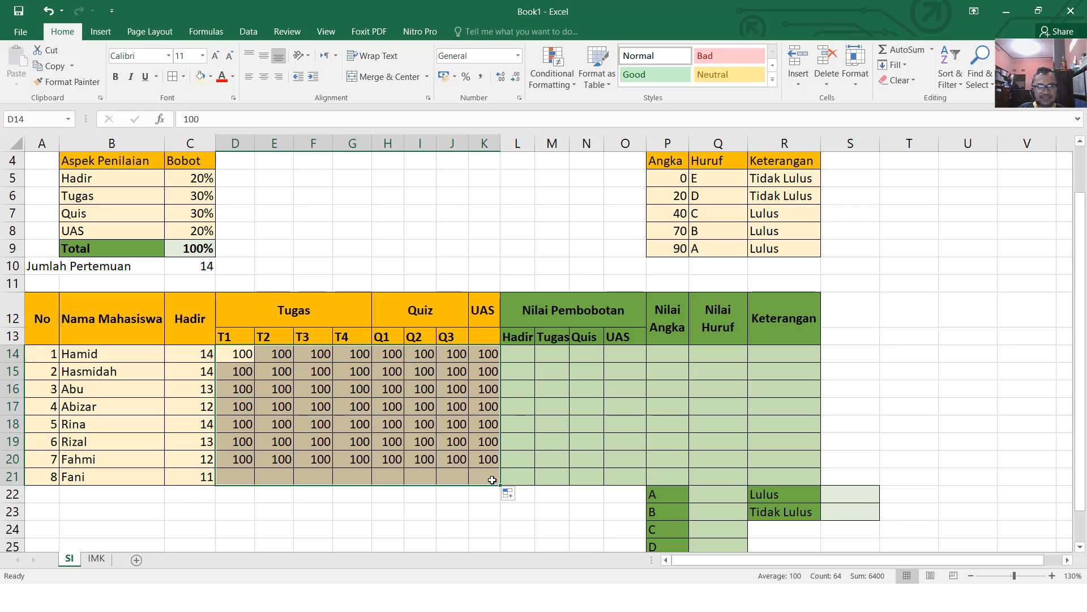
# Step: Set the second student's T1 score in D15 to 80 and T2 score in E15 to 70
pyautogui.click(245, 370)
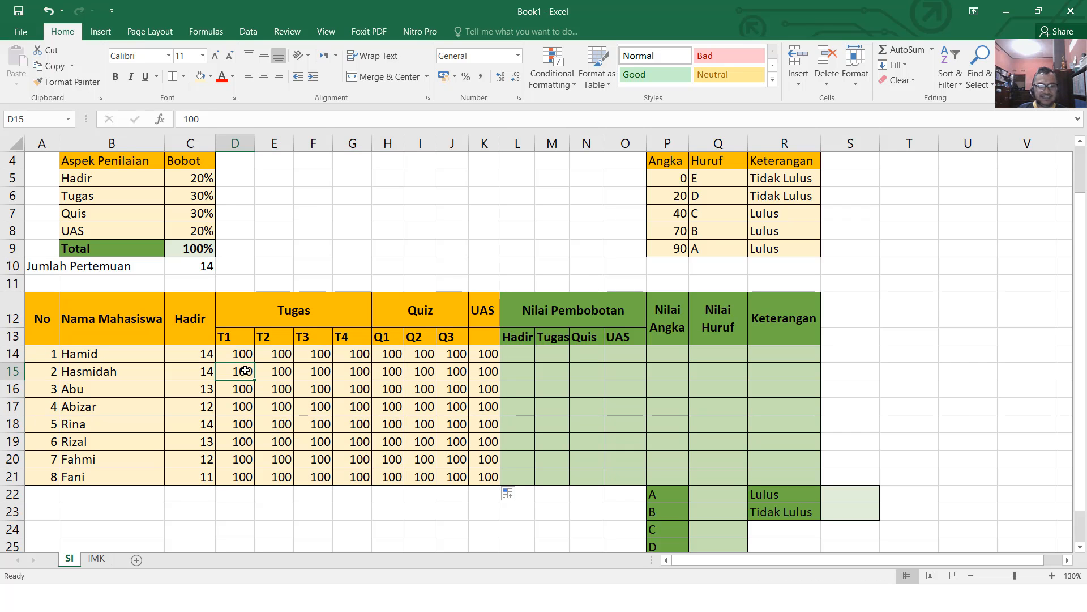
pyautogui.press('Right')
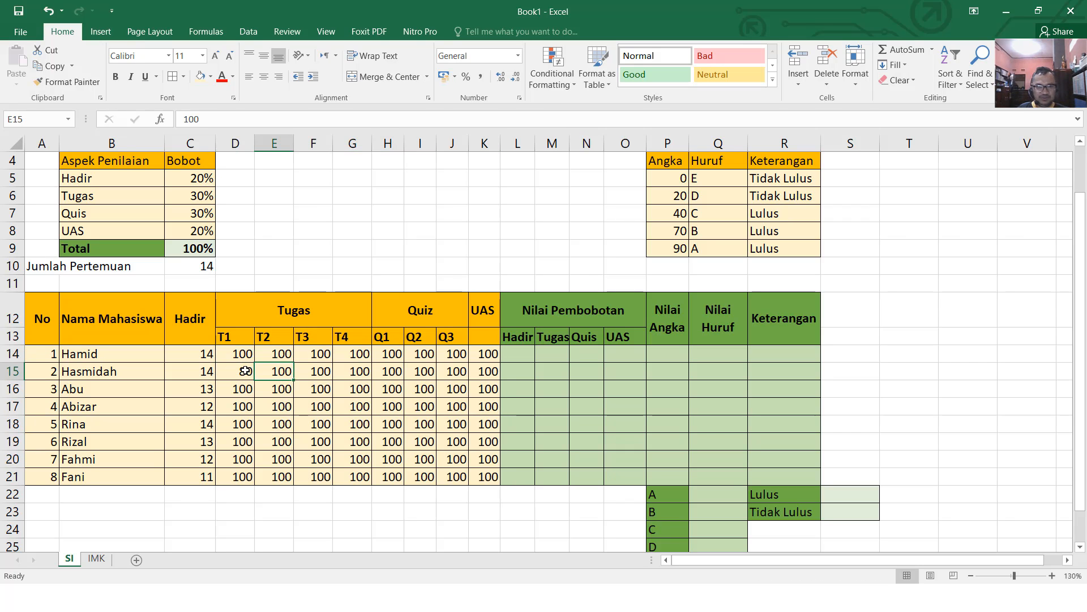
pyautogui.write('79')
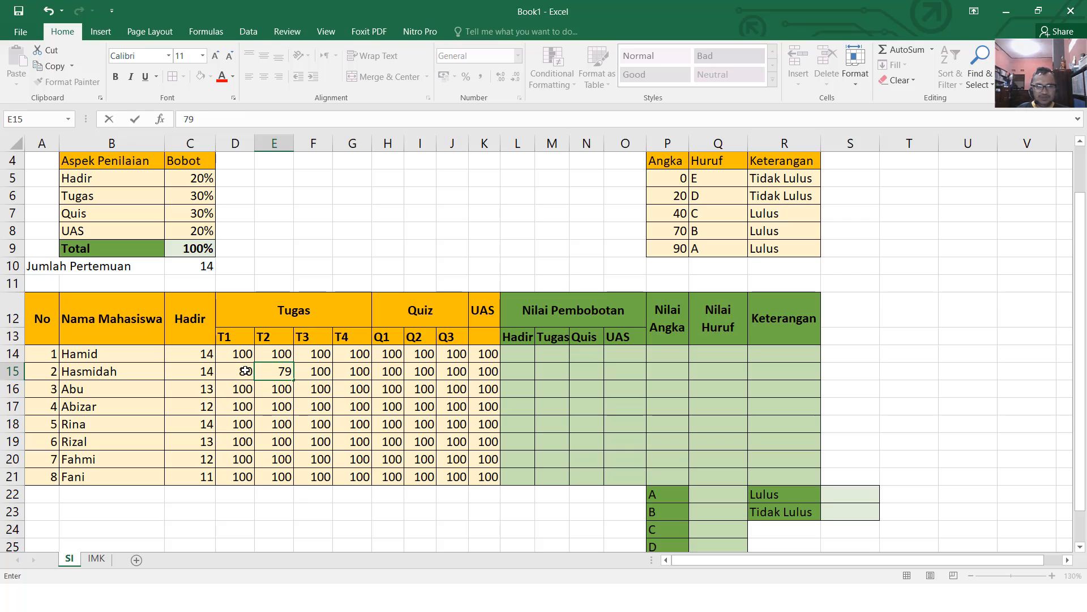
pyautogui.press('Return')
# Step: Set the T3 score in F16 to 60 and the T4 score in G18 to 70
pyautogui.press('Right')
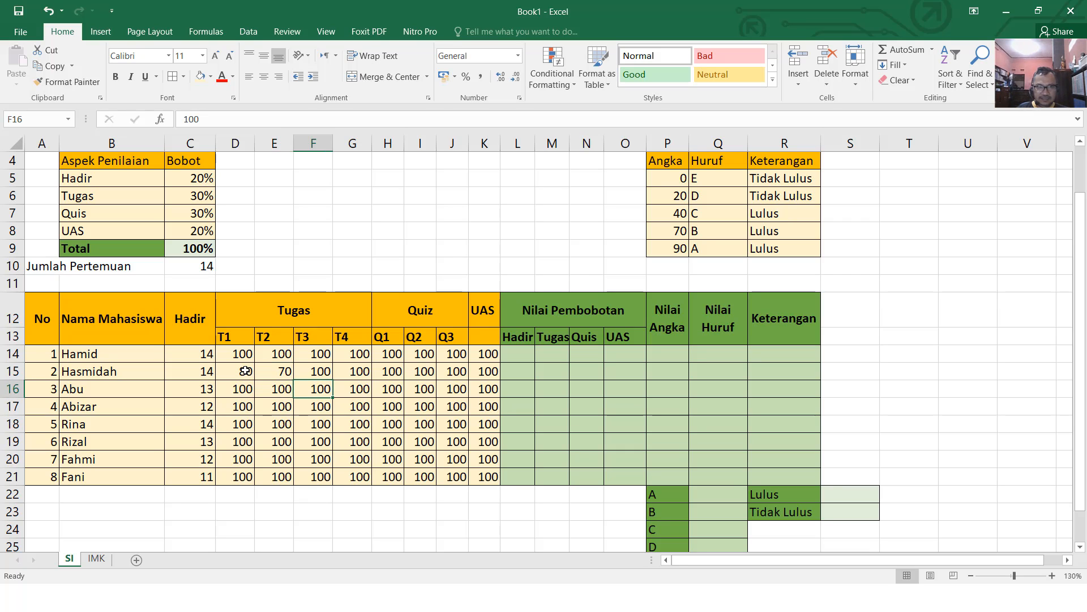
pyautogui.write('60')
pyautogui.press('Return')
pyautogui.press('Return')
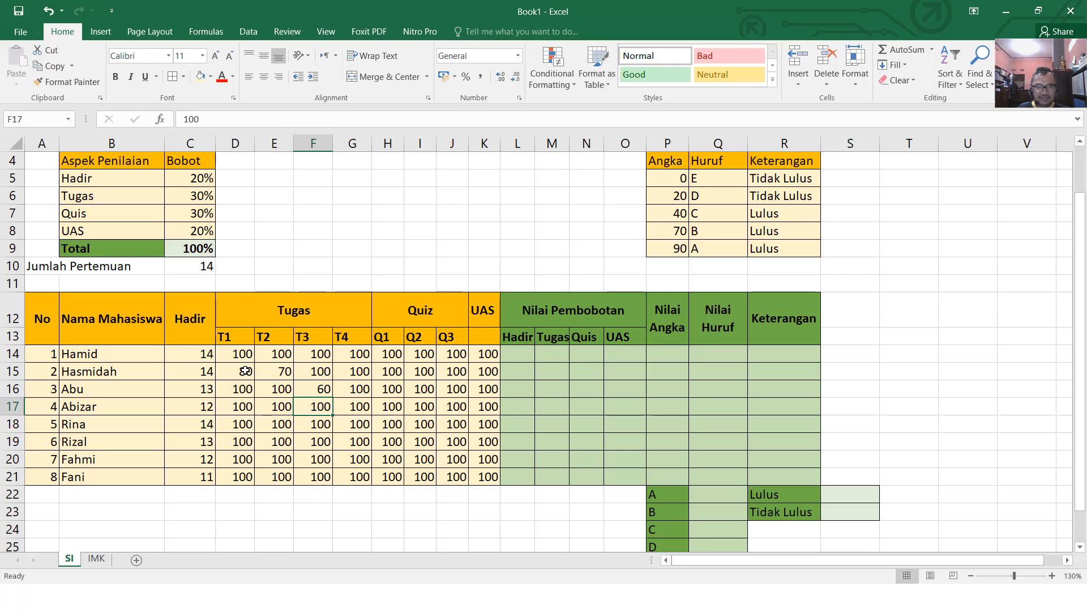
pyautogui.press('Right')
pyautogui.write('70')
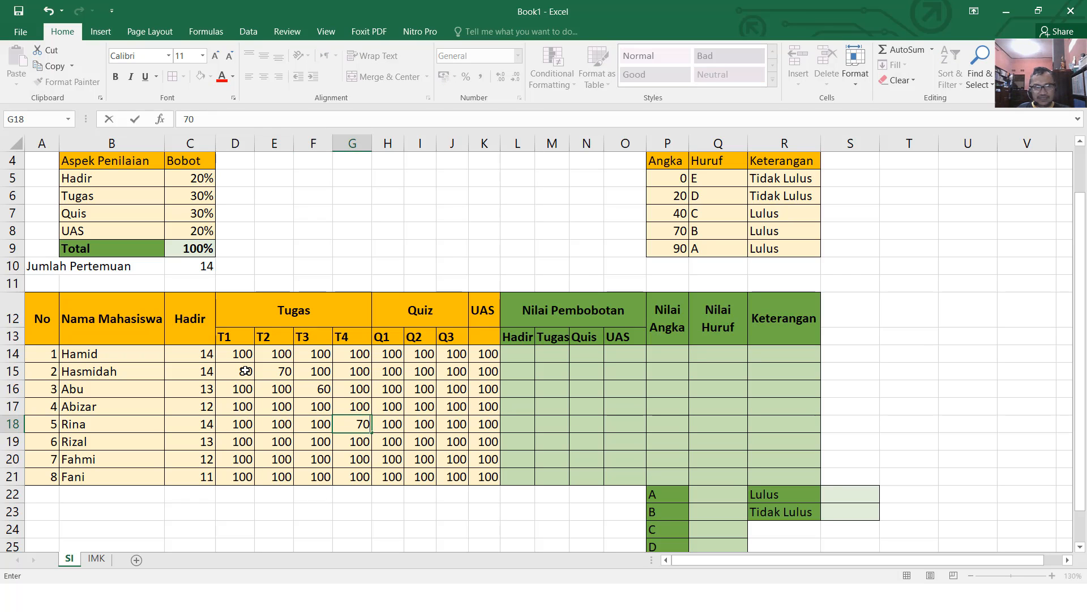
pyautogui.press('Return')
# Step: Set the sixth student's T2 score in E19 to 90
pyautogui.press('Left')
pyautogui.press('Left')
pyautogui.write('9')
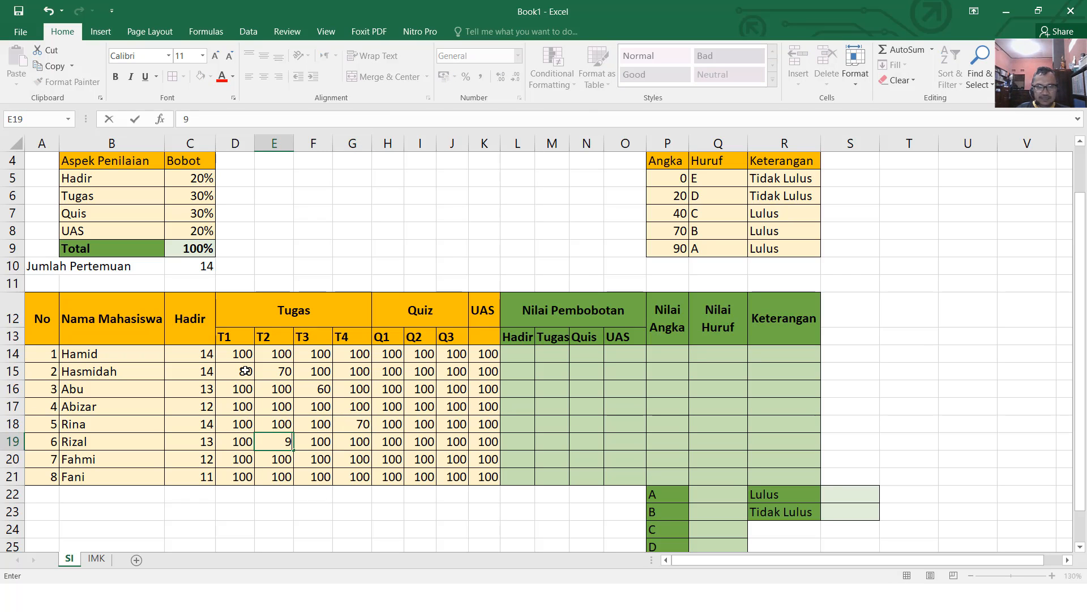
pyautogui.press('Left')
# Step: Set the T1 scores to 90 in D20 and 70 in D17
pyautogui.press('Down')
pyautogui.press('Down')
pyautogui.press('Down')
pyautogui.press('Down')
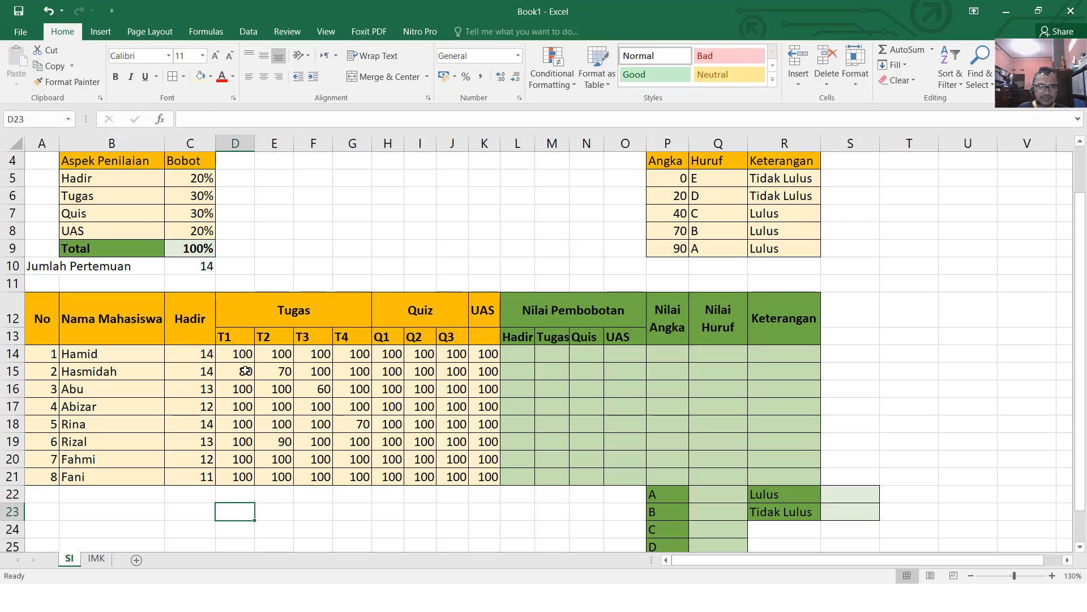
pyautogui.press('Up')
pyautogui.press('Up')
pyautogui.press('Up')
pyautogui.write('90')
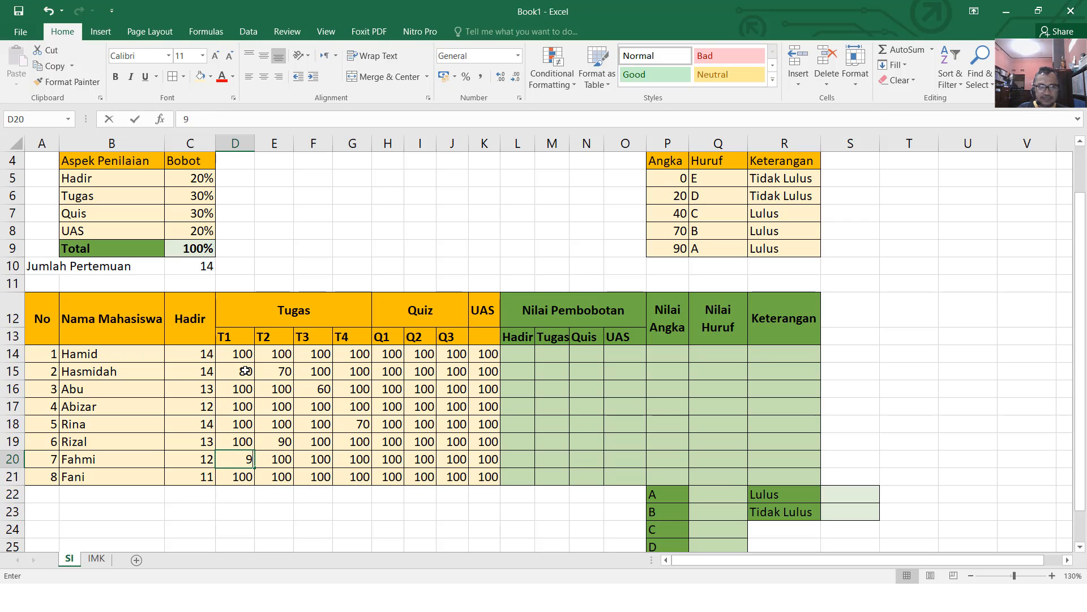
pyautogui.press('Up')
pyautogui.press('Up')
pyautogui.press('Up')
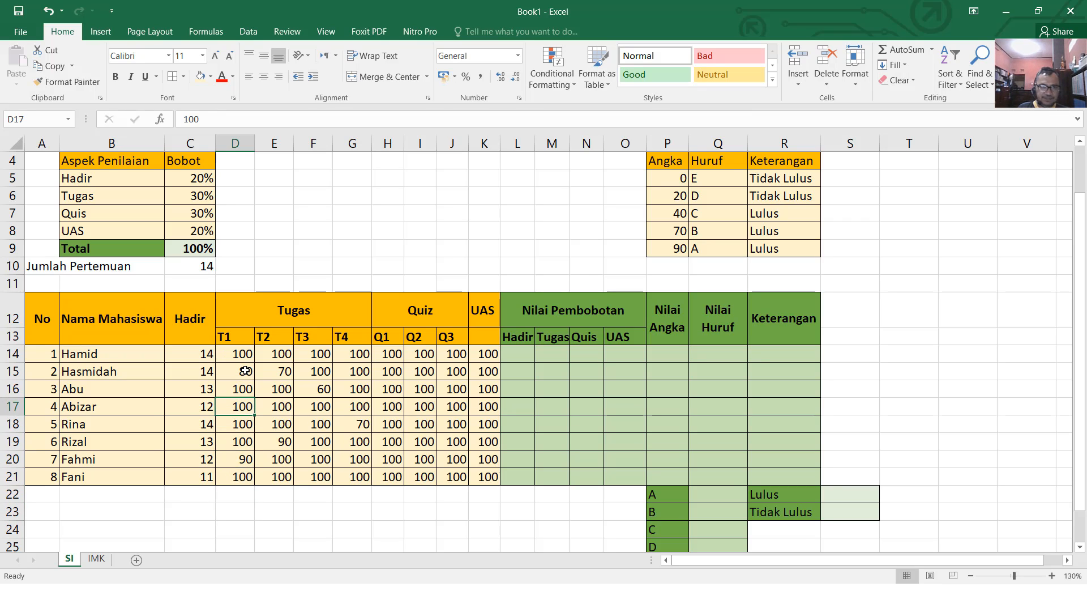
pyautogui.write('70')
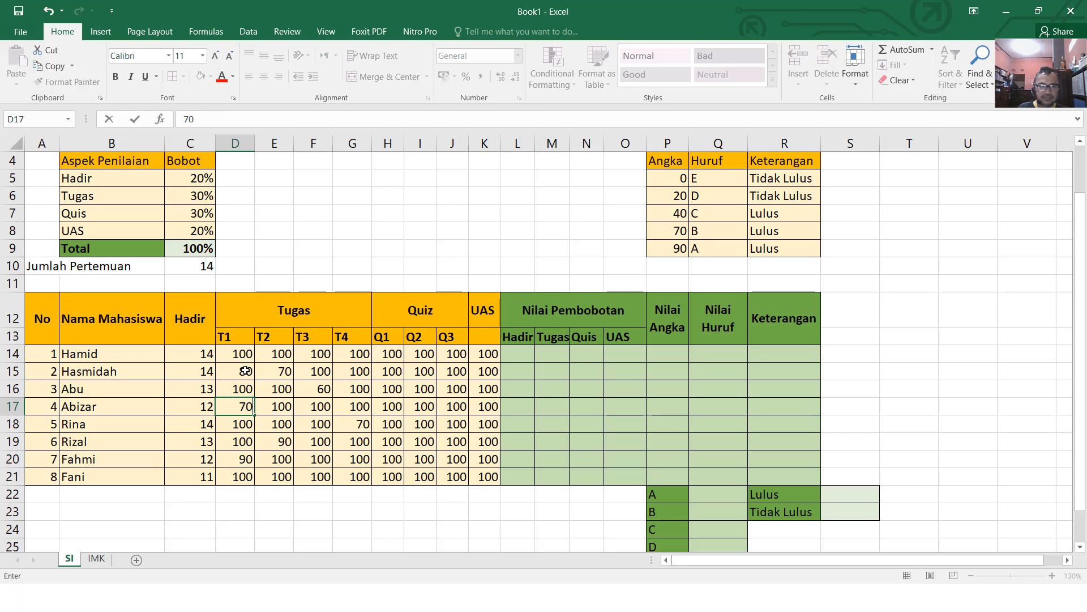
# Step: Set the T4 scores to 60 in G15 and 80 in G20
pyautogui.press('Right')
pyautogui.press('Right')
pyautogui.press('Right')
pyautogui.press('Up')
pyautogui.press('Up')
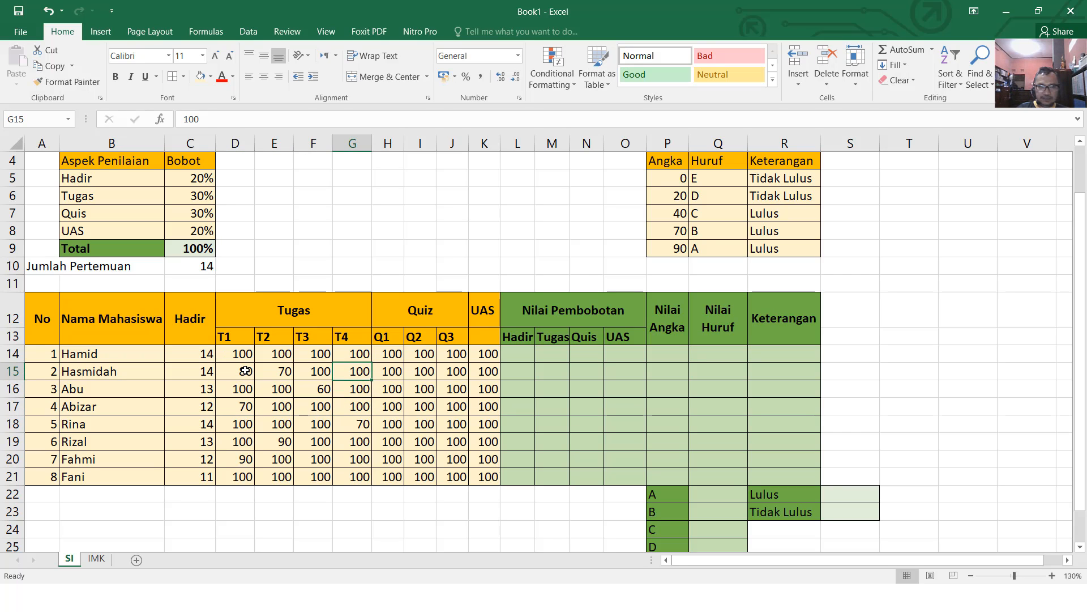
pyautogui.write('60')
pyautogui.press('Down')
pyautogui.press('Down')
pyautogui.press('Down')
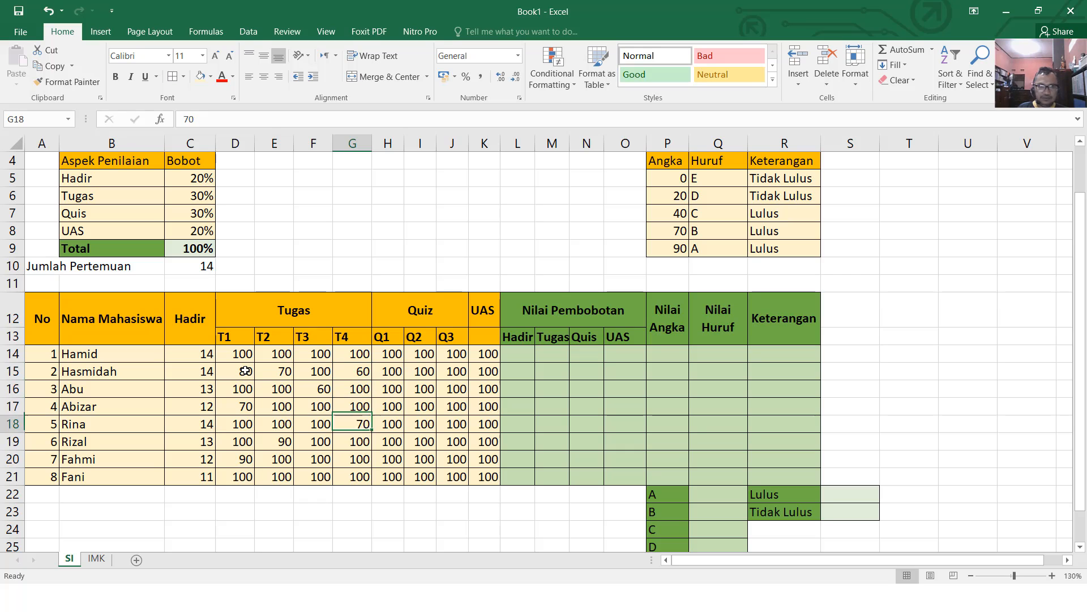
pyautogui.press('Down')
pyautogui.press('Down')
pyautogui.write('8')
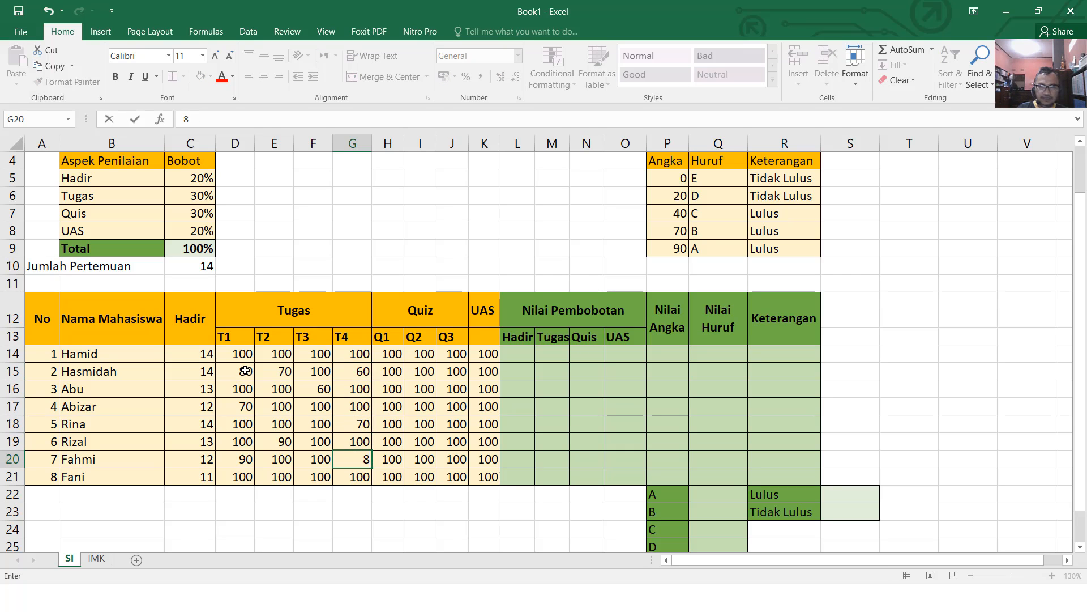
pyautogui.press('Return')
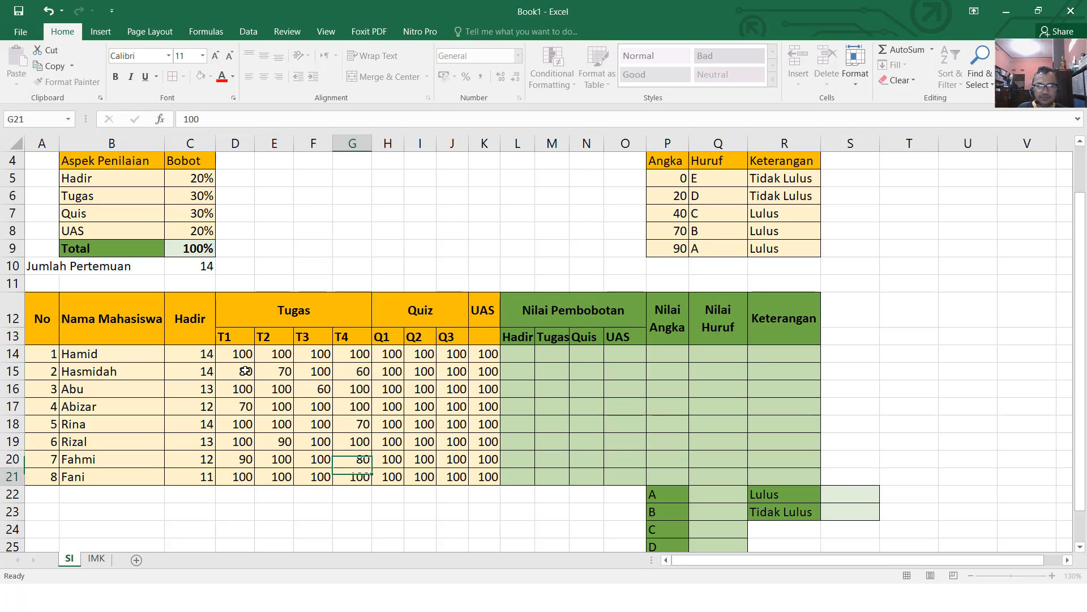
# Step: Set the first student's Q1 quiz score in H14 to 90
pyautogui.press('Right')
pyautogui.press('Up')
pyautogui.press('Up')
pyautogui.press('Up')
pyautogui.press('Up')
pyautogui.press('Up')
pyautogui.press('Up')
pyautogui.press('Up')
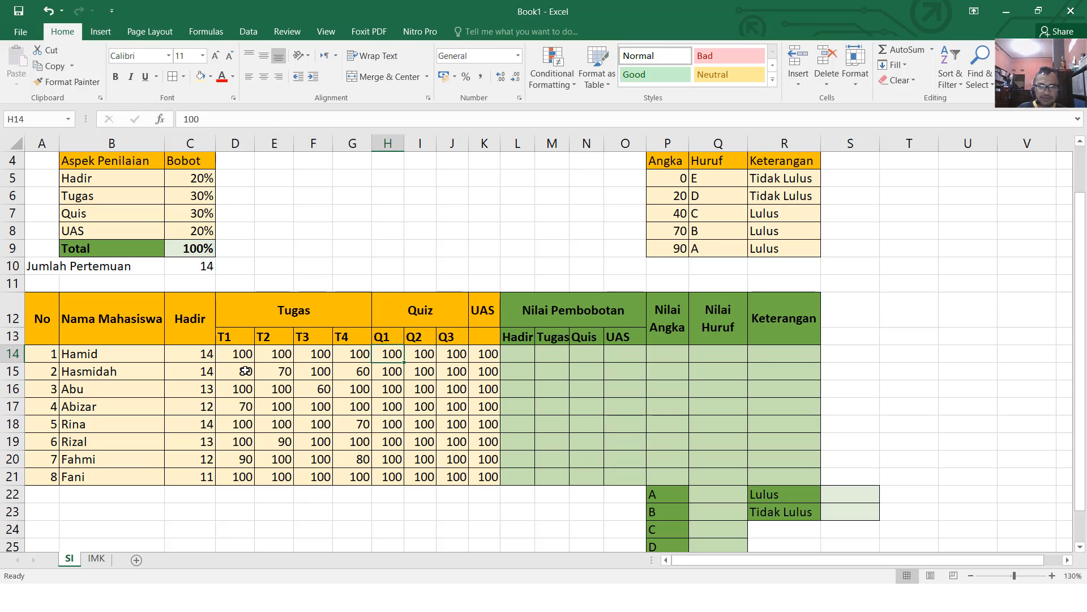
pyautogui.write('90')
pyautogui.press('Return')
# Step: Copy the Q1 score from H14 to the remaining students in H15:H21
pyautogui.press('Up')
pyautogui.hotkey('ctrl', 'c')
pyautogui.press('Down')
pyautogui.hotkey('shift', 'Down')
pyautogui.hotkey('shift', 'Down')
pyautogui.hotkey('shift', 'Down')
pyautogui.hotkey('shift', 'Down')
pyautogui.hotkey('shift', 'Down')
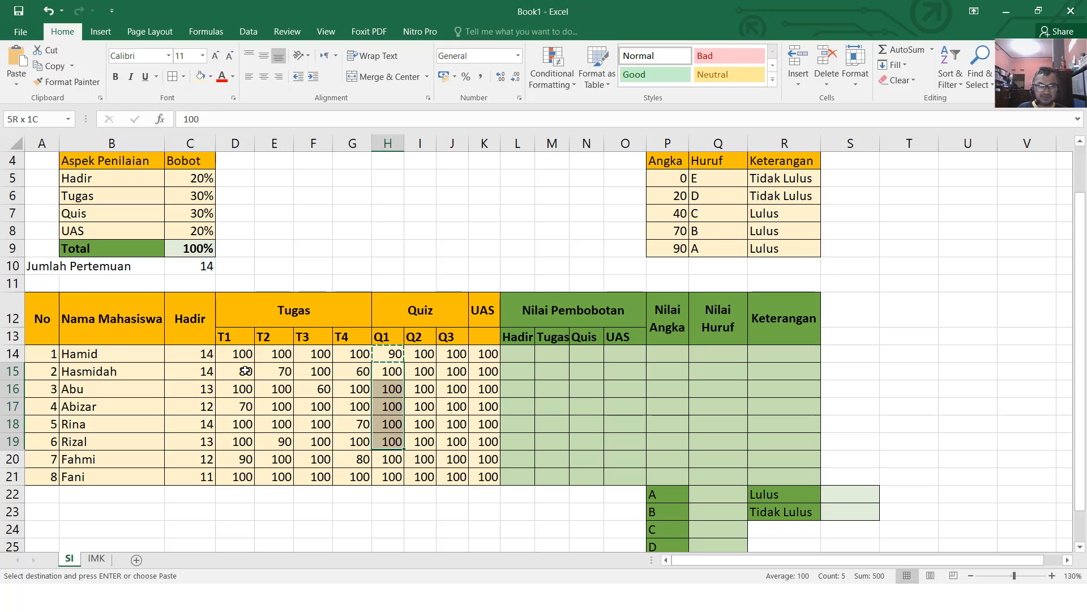
pyautogui.press('Return')
# Step: Set the fourth student's Q1 score in H17 to 70
pyautogui.press('Down')
pyautogui.press('Down')
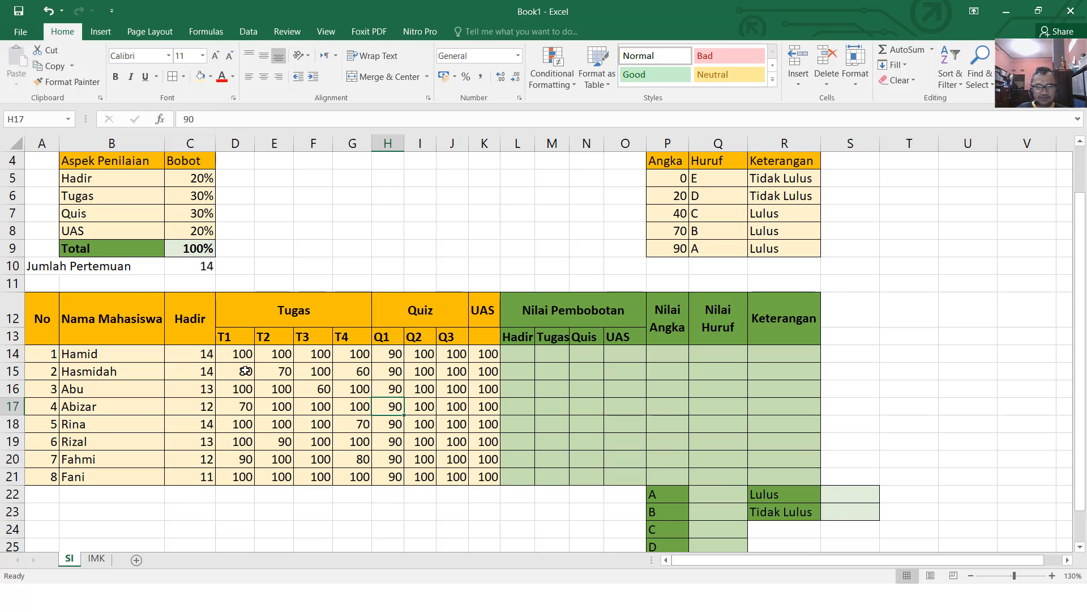
pyautogui.write('70')
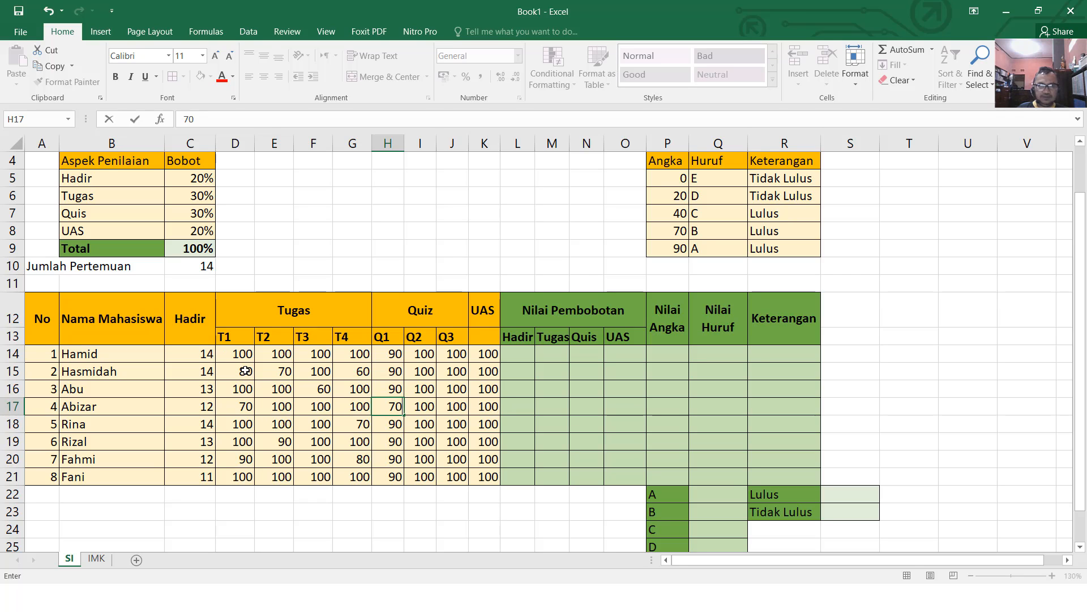
pyautogui.press('Right')
# Step: Set the Q3 score in J14 to 80 and fill it down to J21
pyautogui.press('Up')
pyautogui.press('Up')
pyautogui.press('Up')
pyautogui.press('Right')
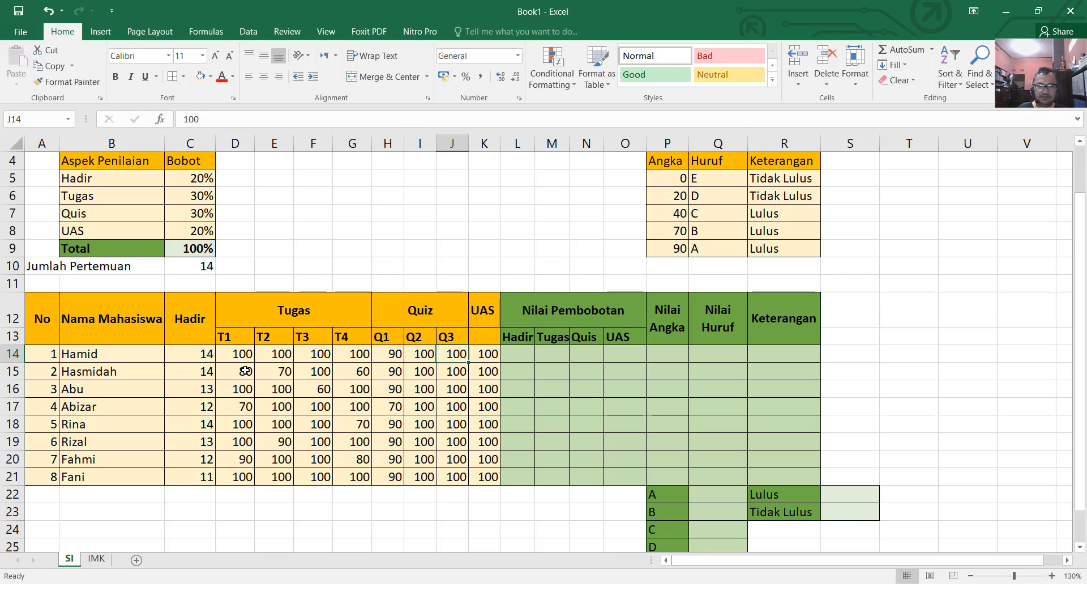
pyautogui.write('80')
pyautogui.press('Return')
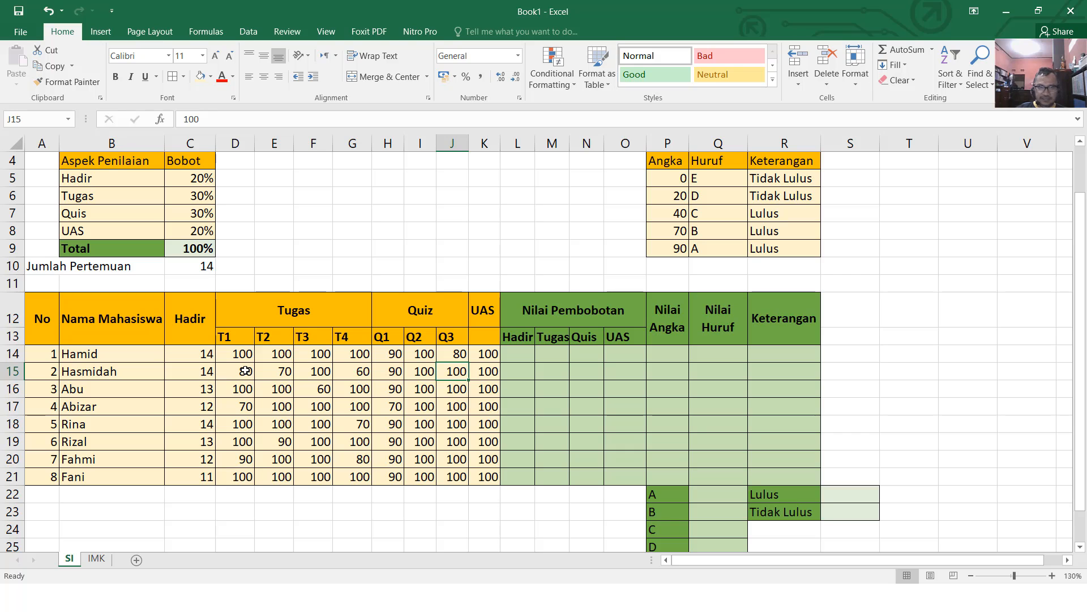
pyautogui.click(465, 354)
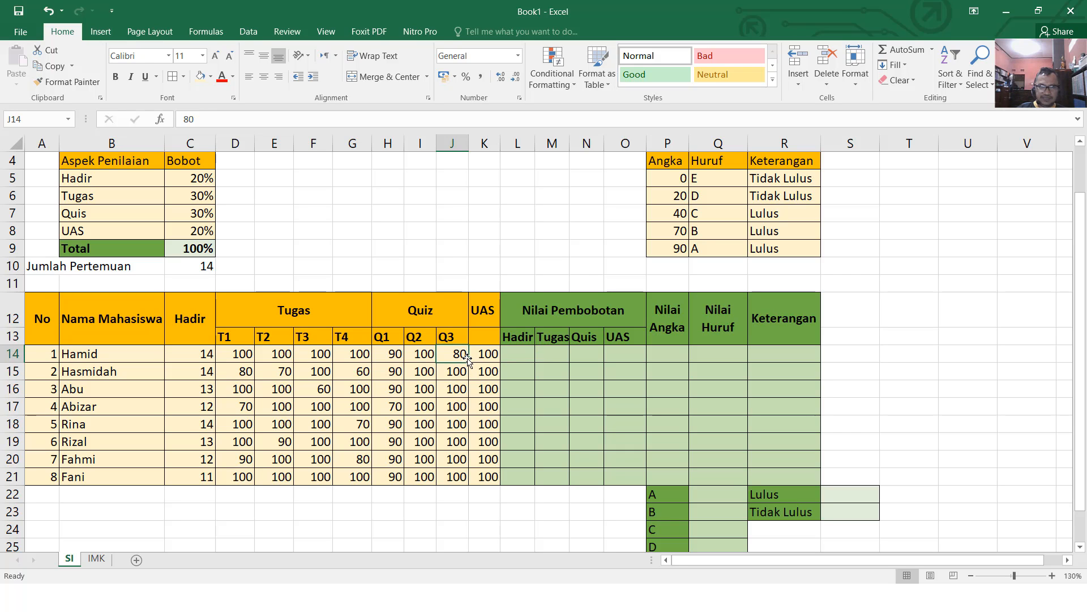
pyautogui.moveTo(470, 361); pyautogui.dragTo(464, 482)
# Step: Set the Q3 scores to 90 in J17 and 70 in J20
pyautogui.click(450, 408)
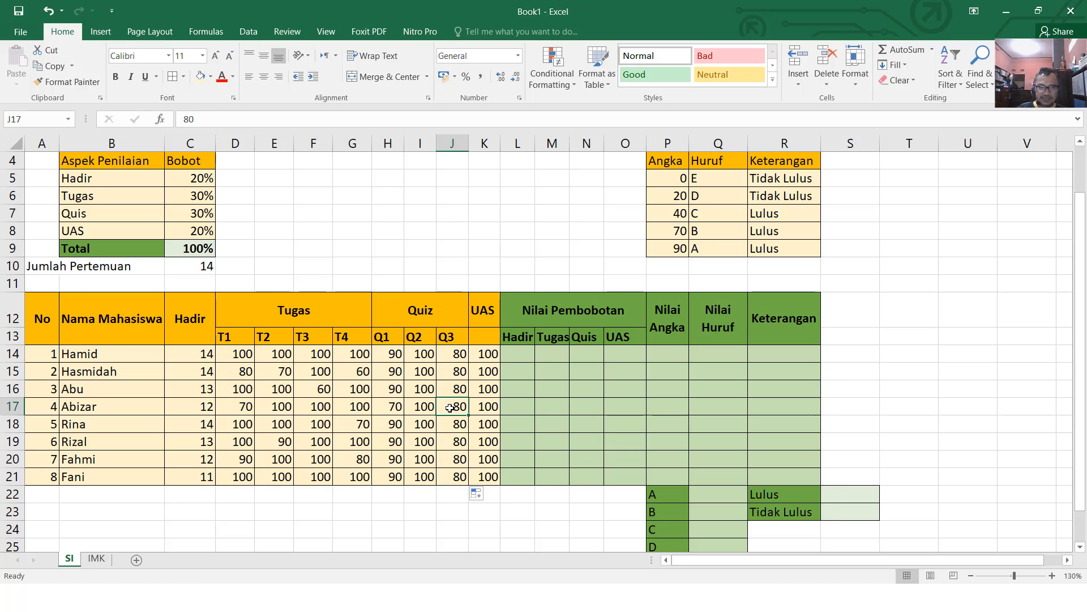
pyautogui.write('90')
pyautogui.press('Return')
pyautogui.press('Return')
pyautogui.press('Return')
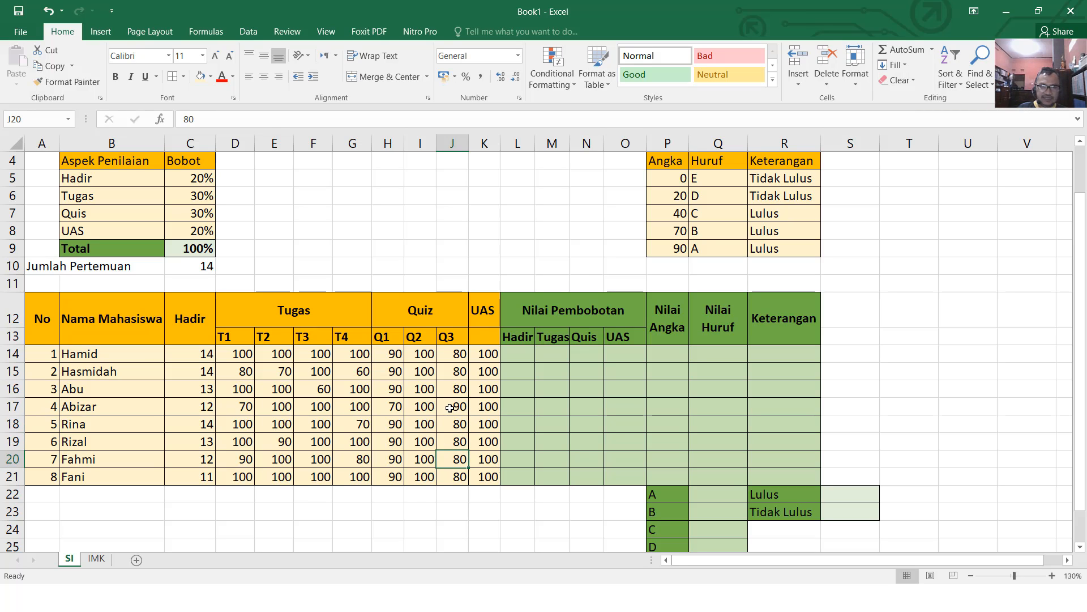
pyautogui.write('70')
# Step: Set the Q2 scores to 50 in I16 and 60 in I20
pyautogui.press('Up')
pyautogui.press('Up')
pyautogui.press('Up')
pyautogui.press('Up')
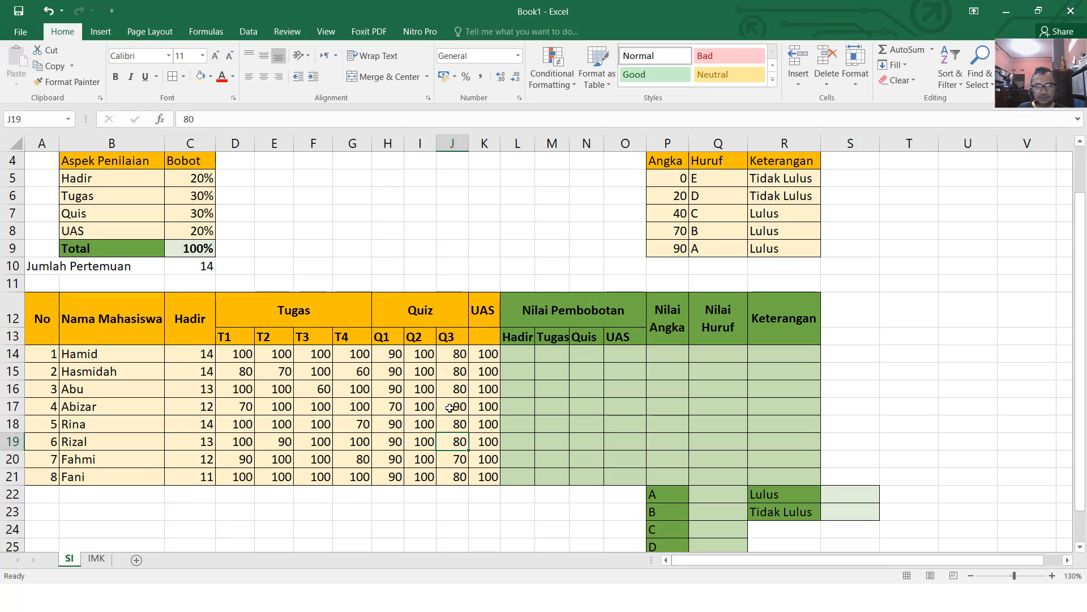
pyautogui.press('Left')
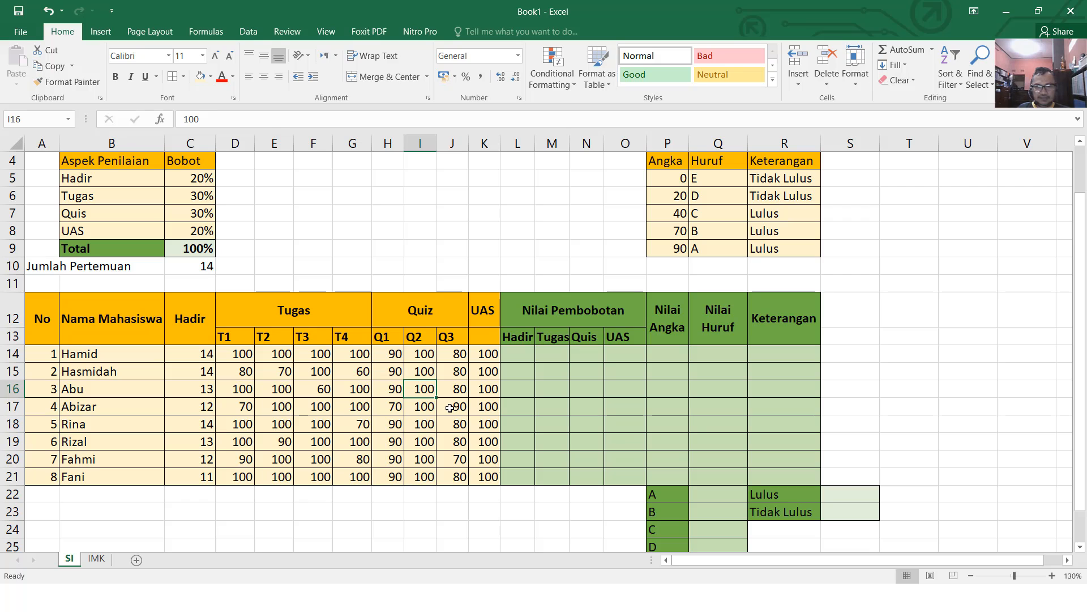
pyautogui.write('50')
pyautogui.press('Return')
pyautogui.press('Return')
pyautogui.press('Return')
pyautogui.press('Return')
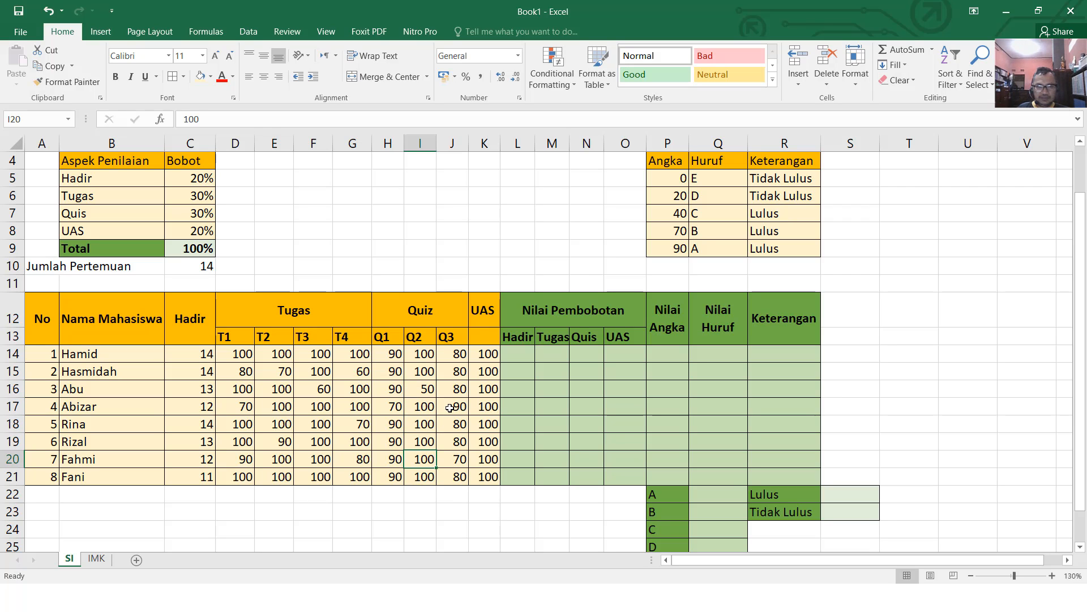
pyautogui.write('60')
pyautogui.press('Return')
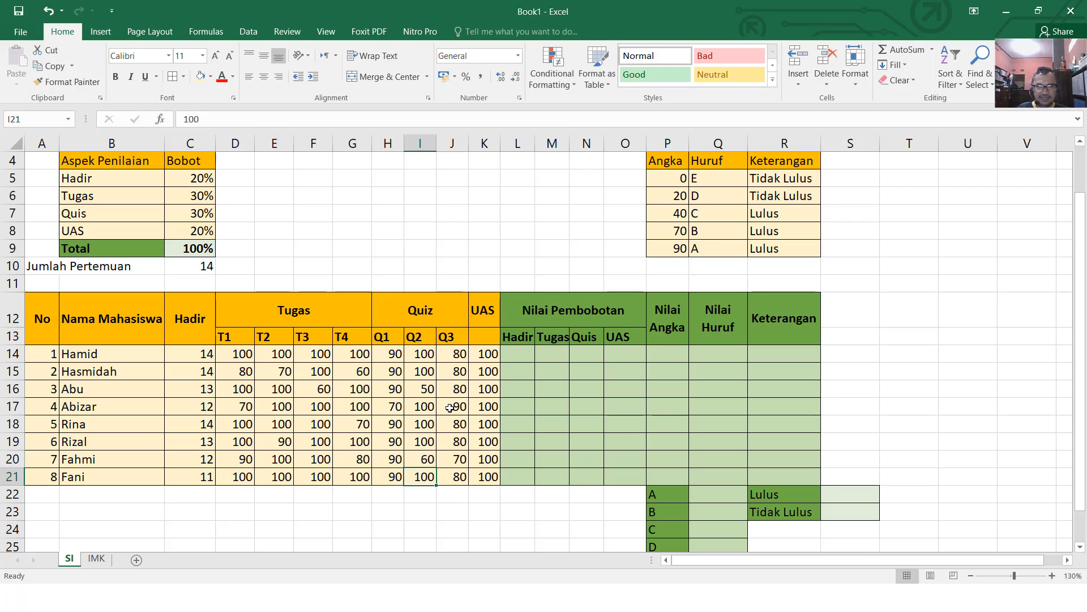
# Step: Set the first student's UAS score in K14 to 90
pyautogui.press('Right')
pyautogui.press('Up')
pyautogui.press('Up')
pyautogui.press('Up')
pyautogui.press('Up')
pyautogui.press('Right')
pyautogui.press('Up')
pyautogui.press('Up')
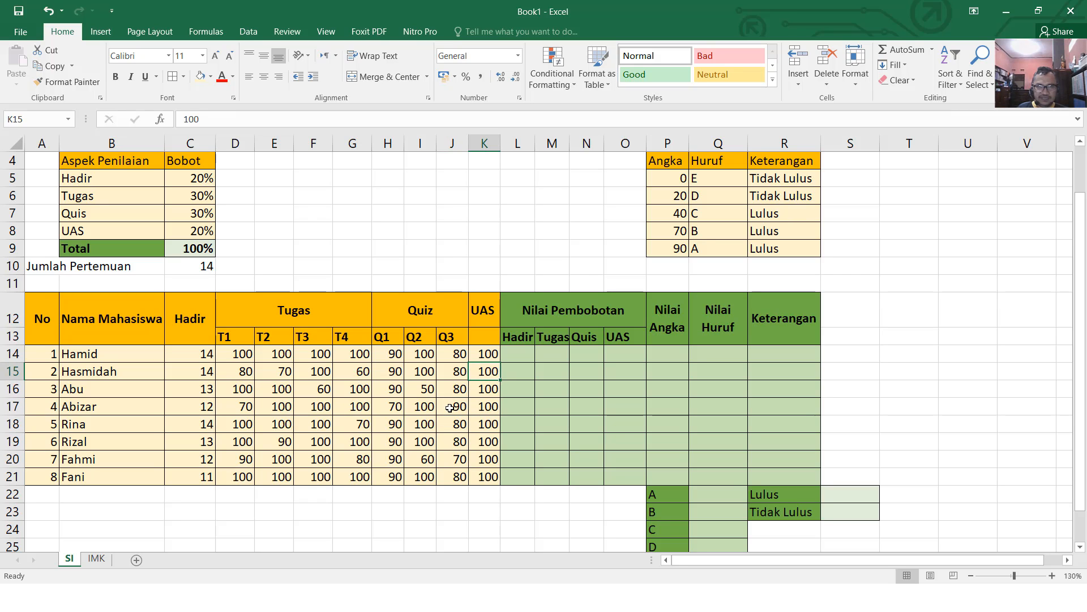
pyautogui.press('Up')
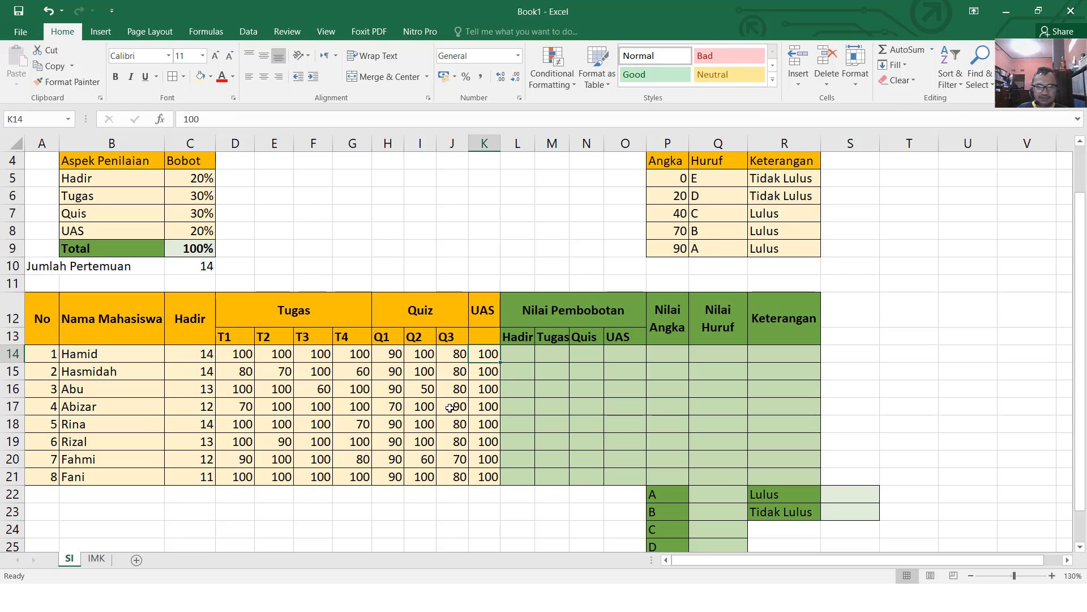
pyautogui.write('90')
pyautogui.hotkey('ctrl', 'Down')
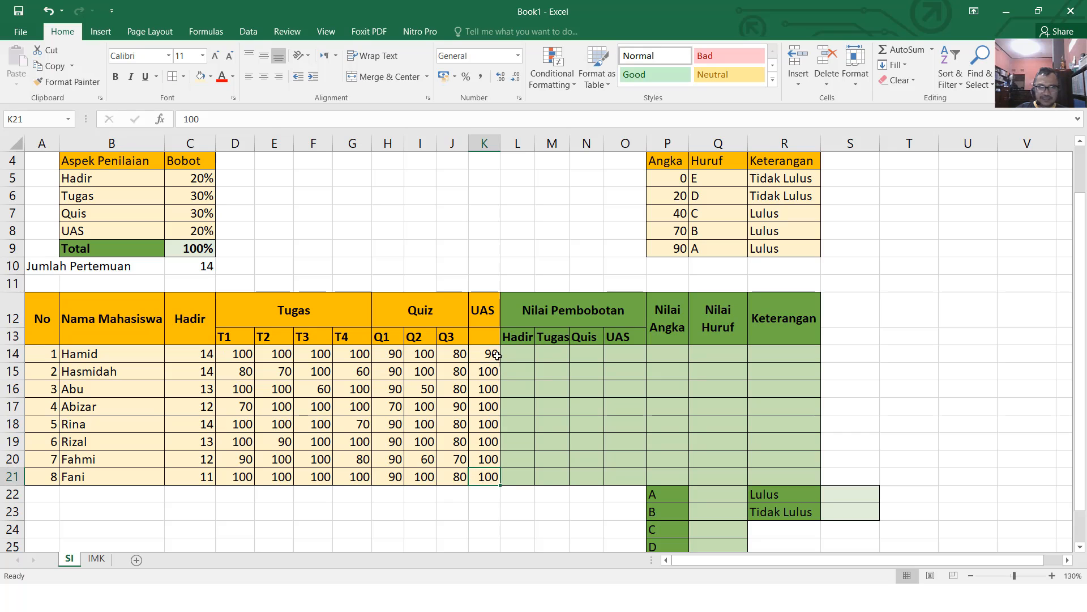
# Step: Fill the UAS score of 90 from K14 down to K21 and set the score in K17 to 100
pyautogui.click(497, 355)
pyautogui.doubleClick(500, 362)
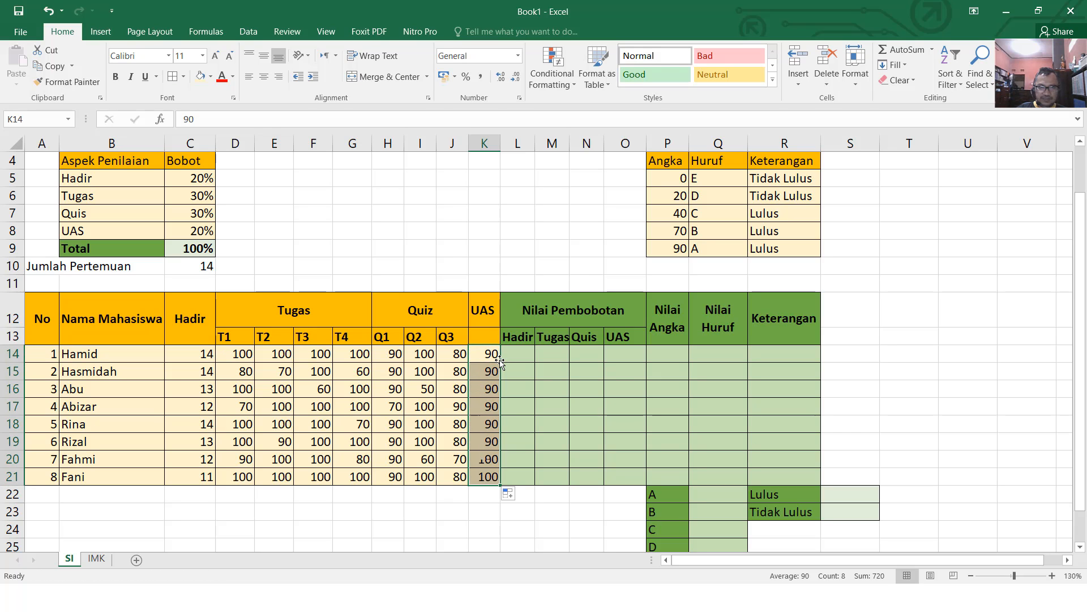
pyautogui.click(492, 400)
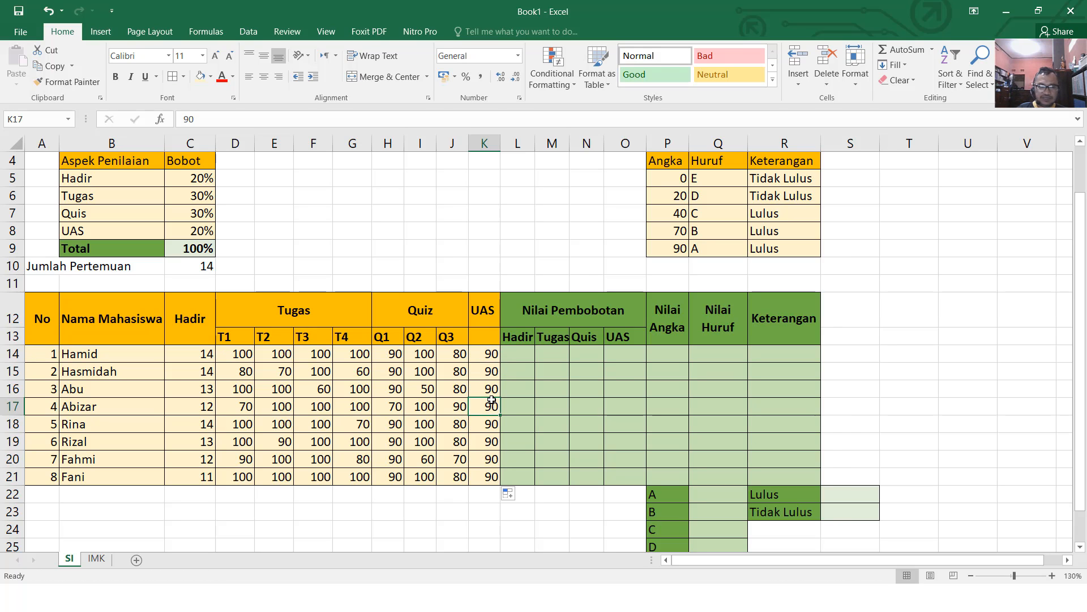
pyautogui.write('100')
pyautogui.press('Return')
# Step: Set the UAS scores to 70 in K19 and 60 in K21
pyautogui.press('Return')
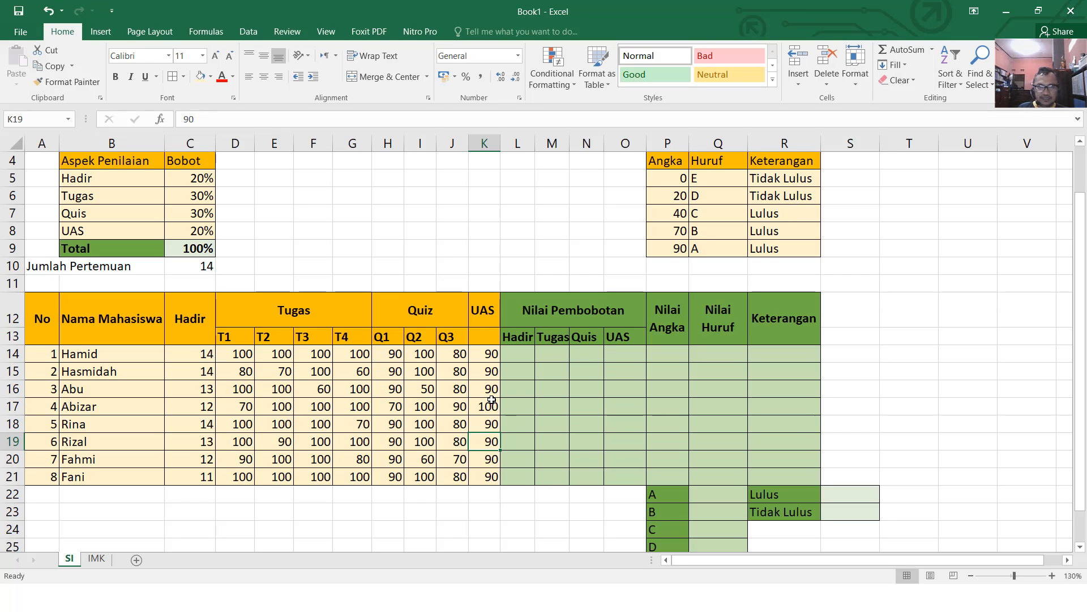
pyautogui.write('70')
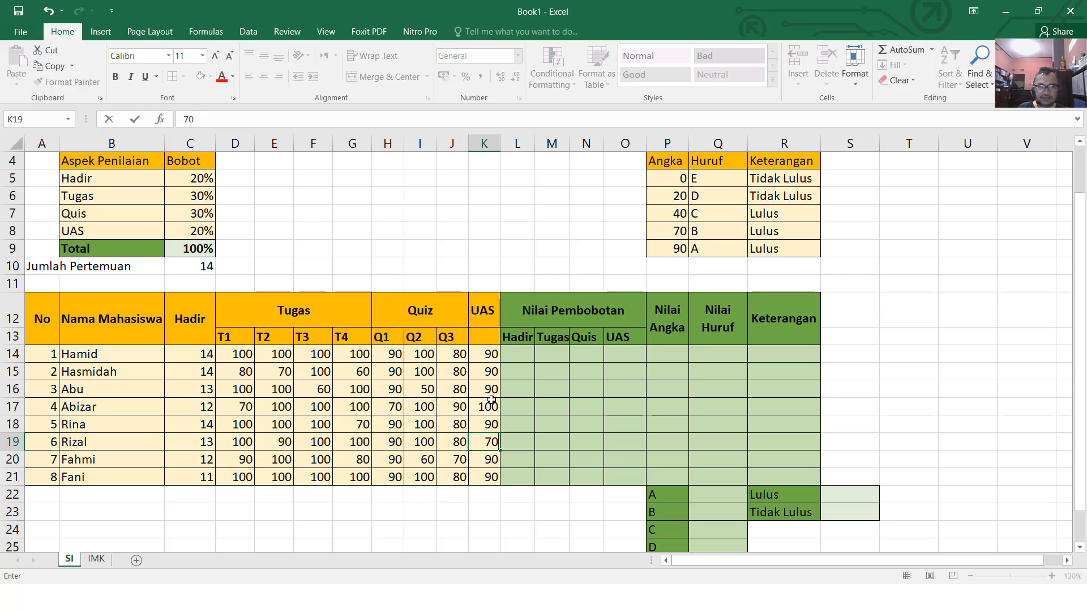
pyautogui.press('Return')
pyautogui.press('Return')
pyautogui.write('60')
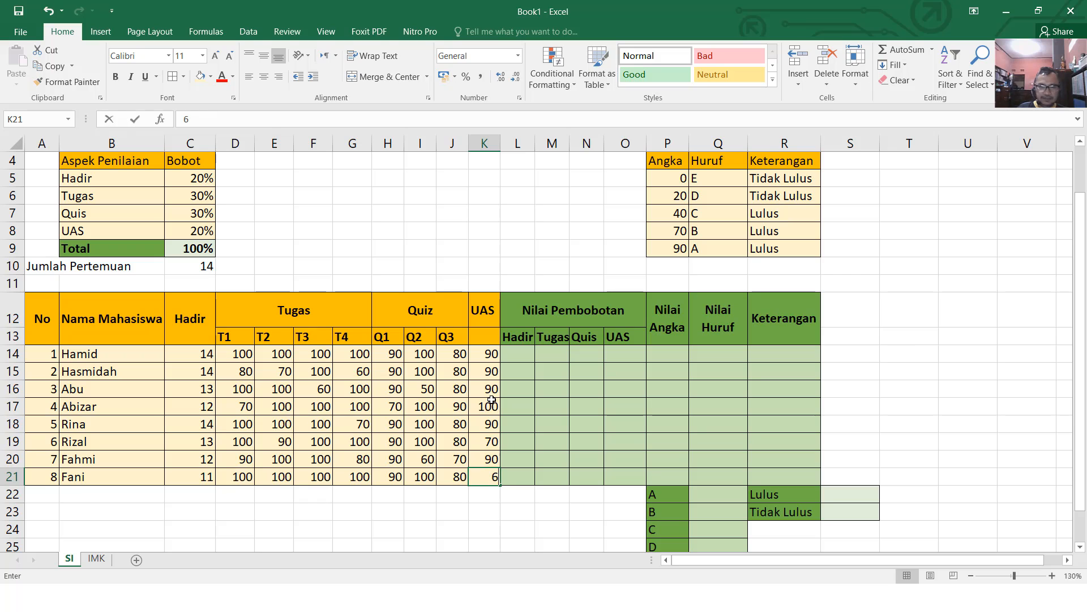
# Step: Set the second student's UAS score in K15 to 100
pyautogui.press('Up')
pyautogui.press('Up')
pyautogui.press('Up')
pyautogui.press('Up')
pyautogui.press('Up')
pyautogui.press('Up')
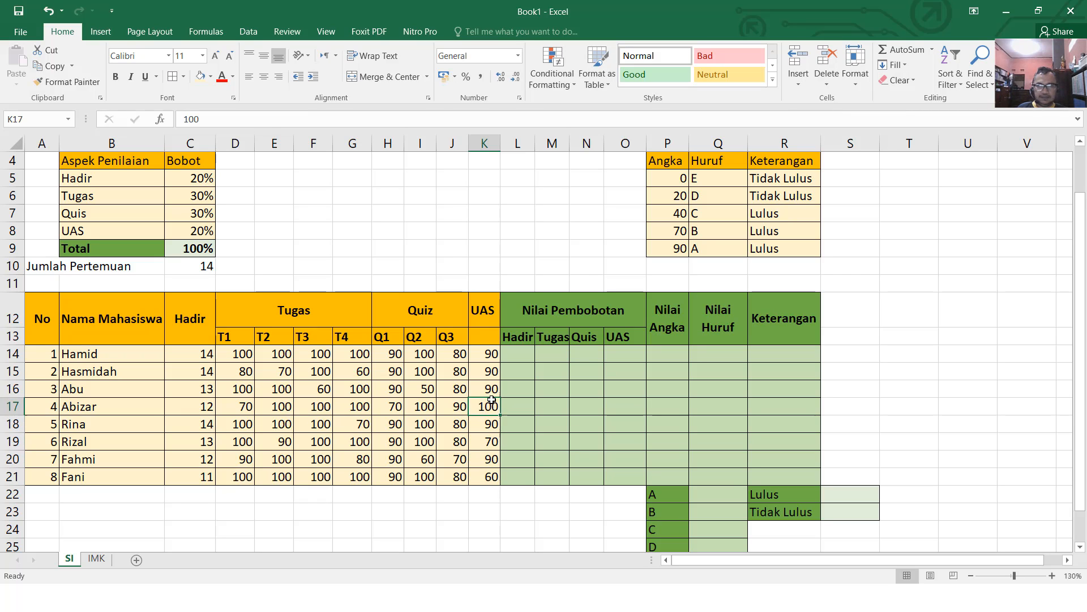
pyautogui.write('100')
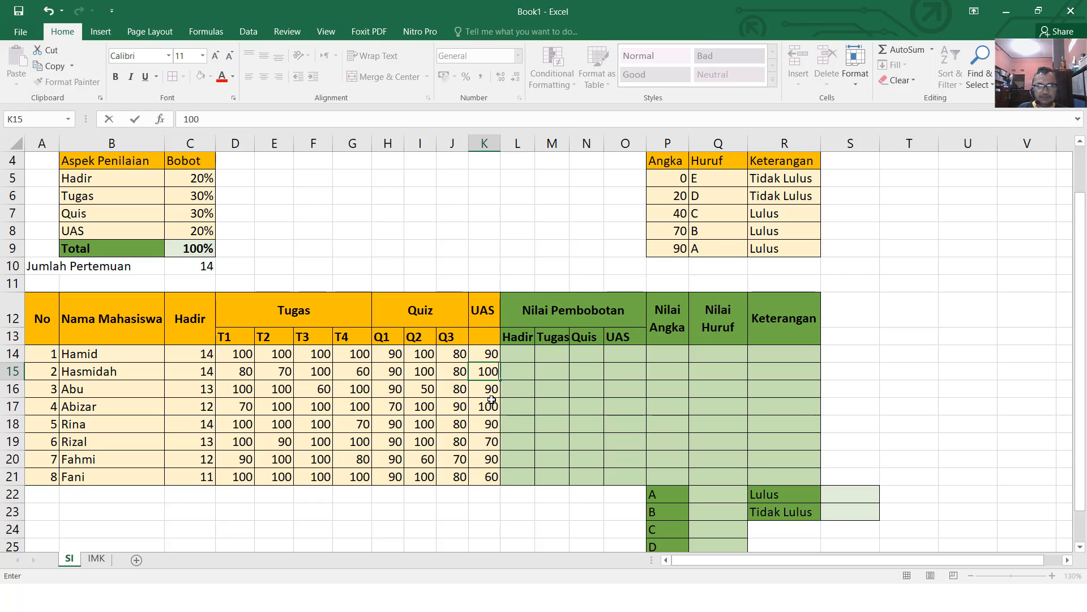
pyautogui.press('Return')
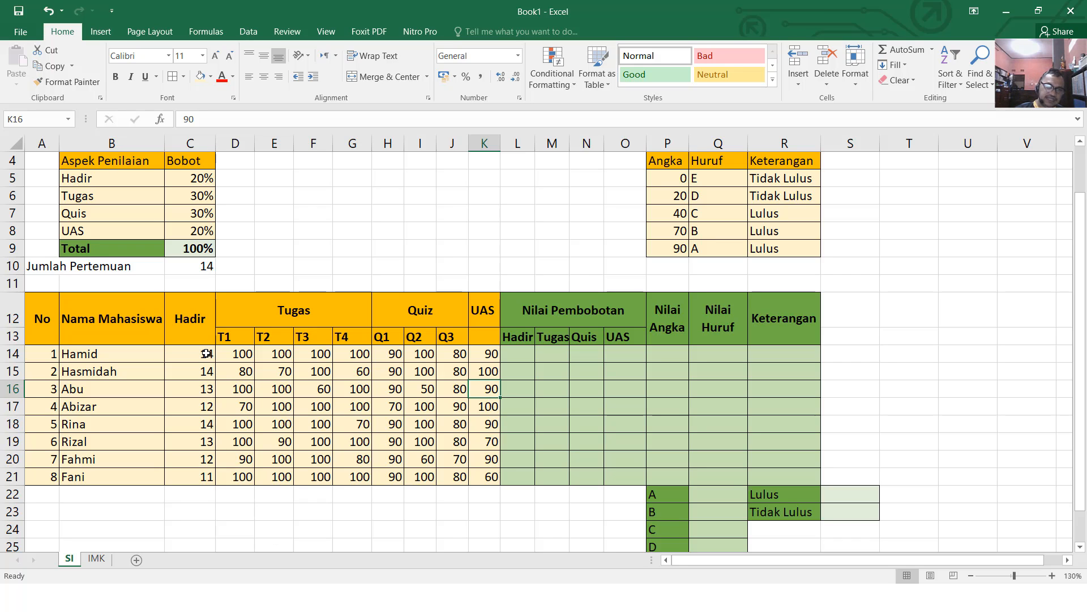
pyautogui.moveTo(208, 347); pyautogui.dragTo(203, 465)
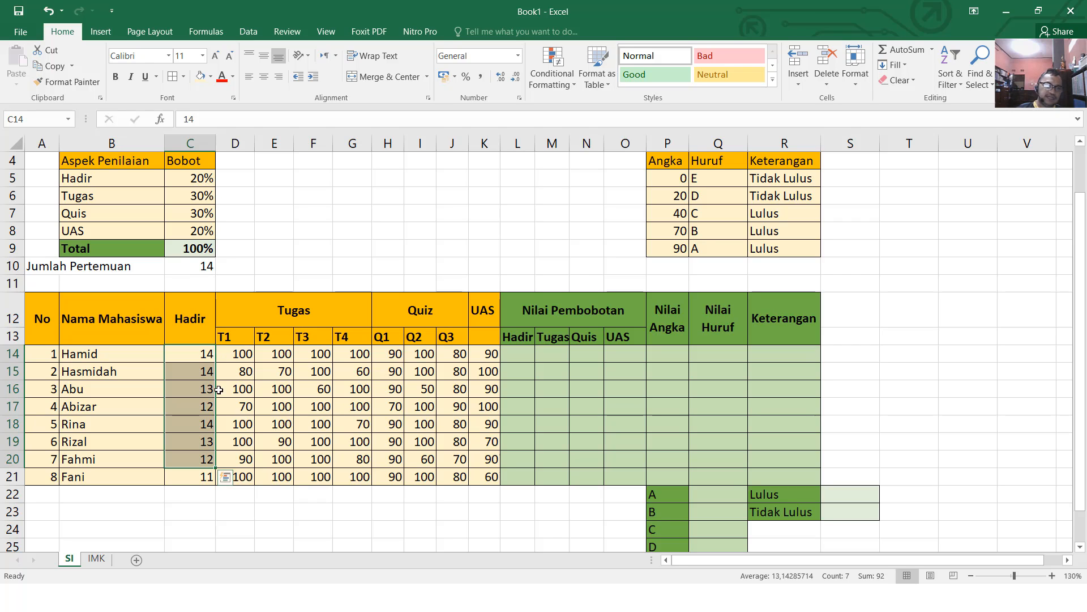
pyautogui.click(197, 478)
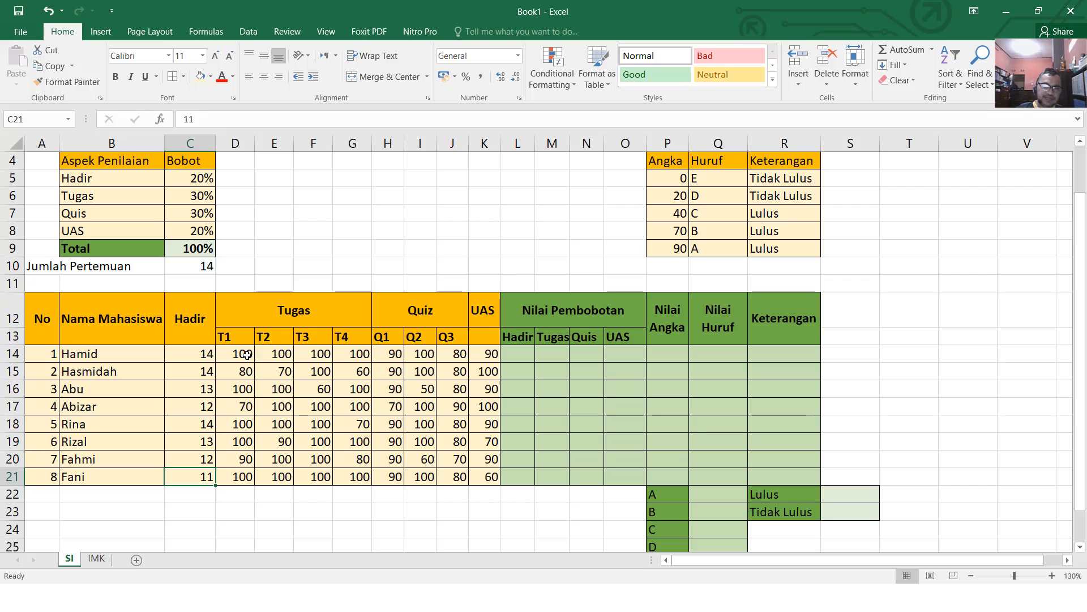
pyautogui.moveTo(247, 355); pyautogui.dragTo(477, 468)
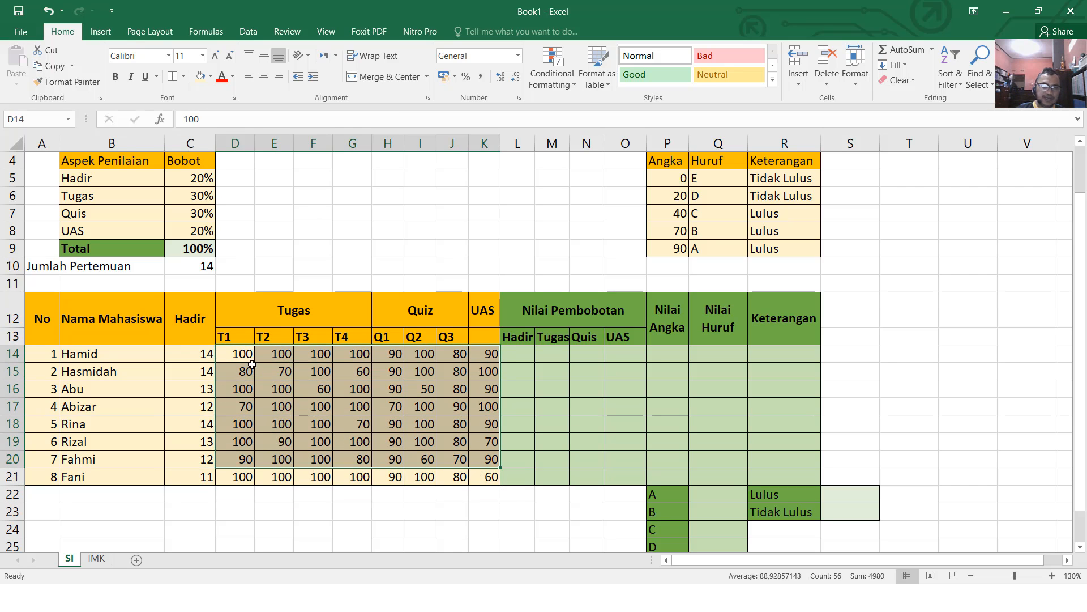
pyautogui.moveTo(187, 352); pyautogui.dragTo(192, 478)
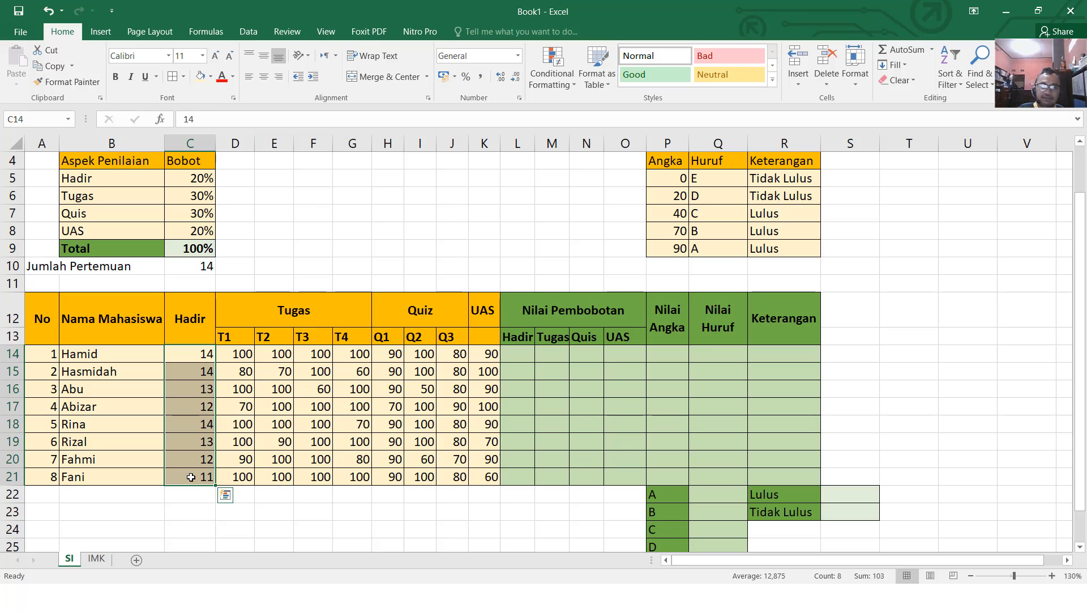
# Step: Begin the weighted Hadir formula in L14 as =C14/$C$10*100, with an absolute reference to the number of meetings
pyautogui.click(516, 354)
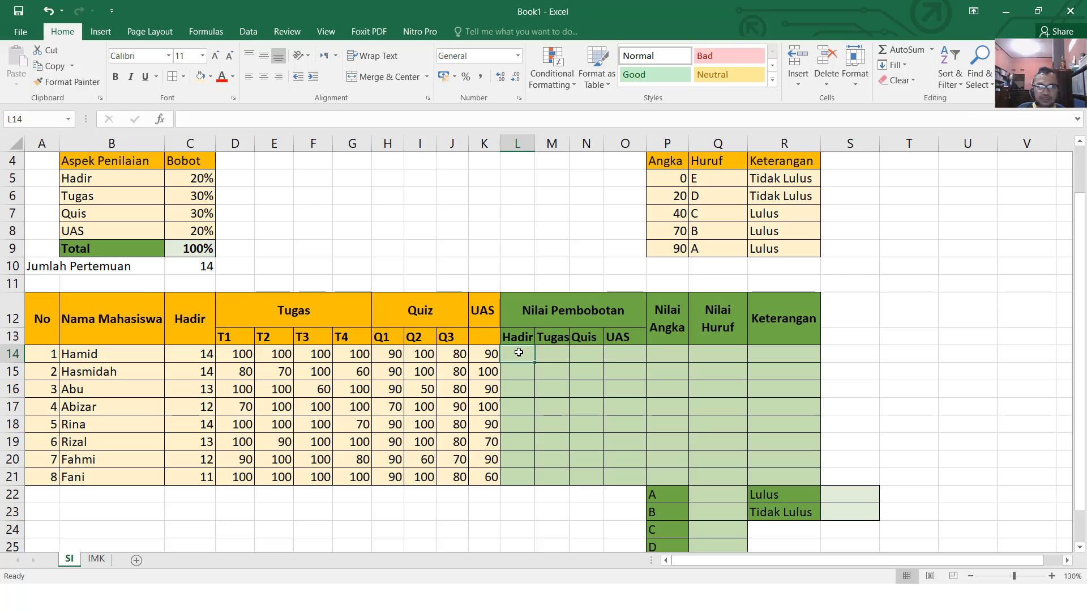
pyautogui.write('=')
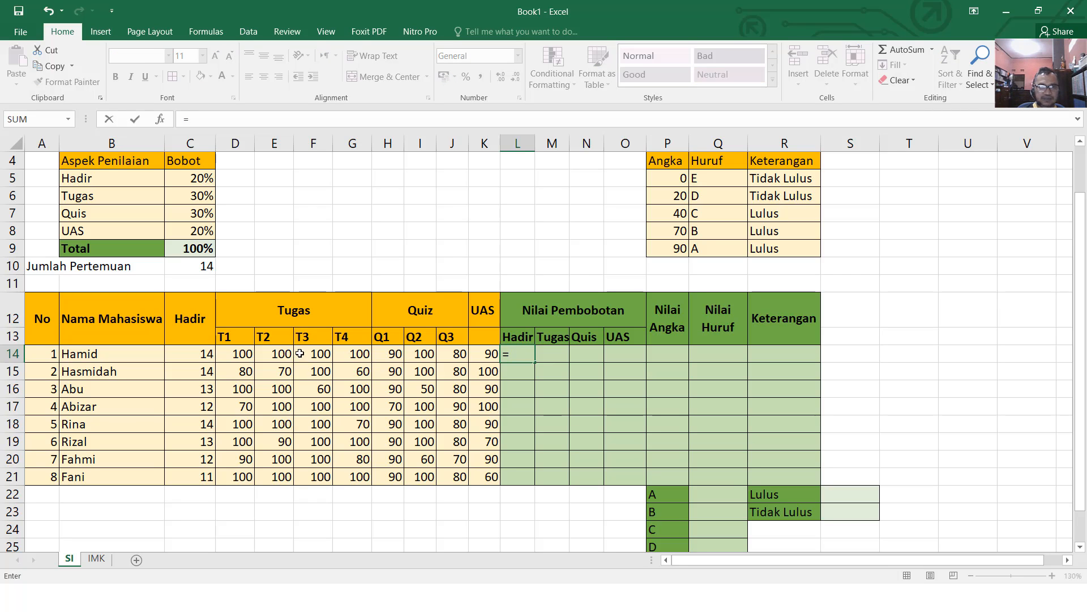
pyautogui.click(195, 349)
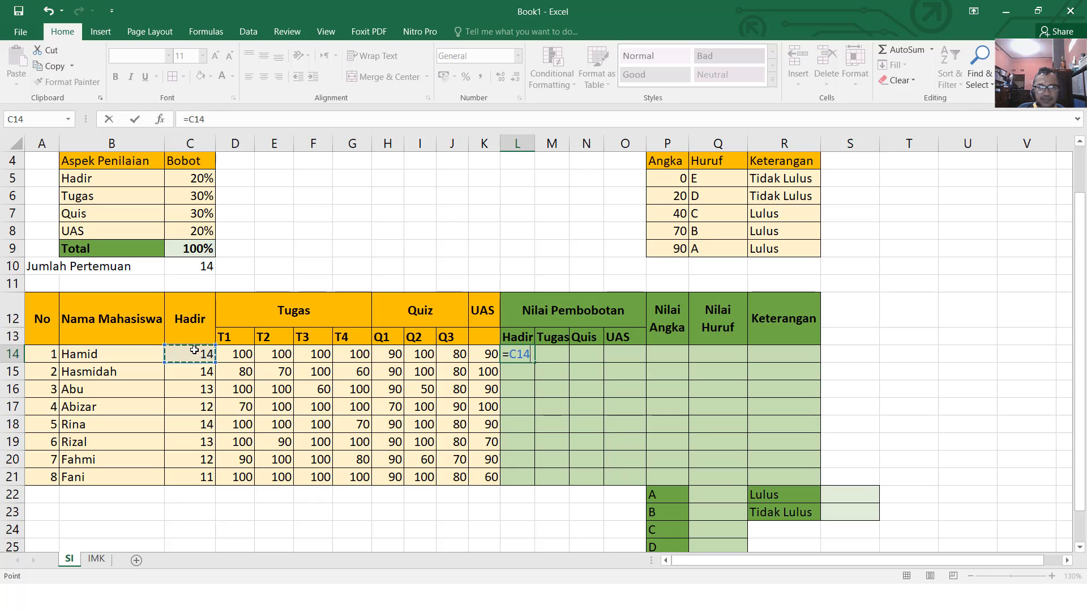
pyautogui.write('/')
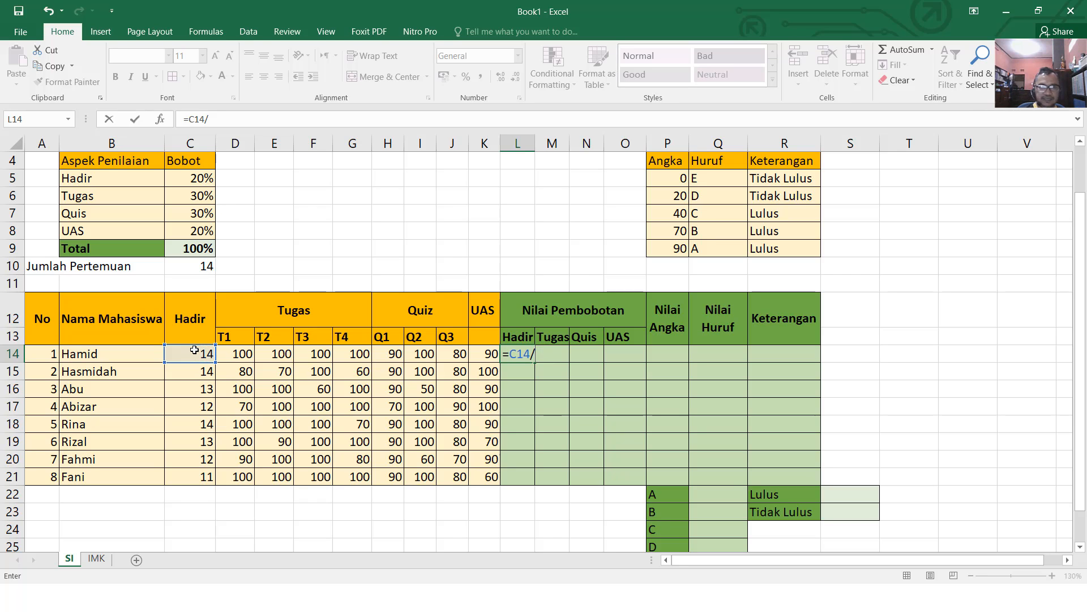
pyautogui.click(210, 264)
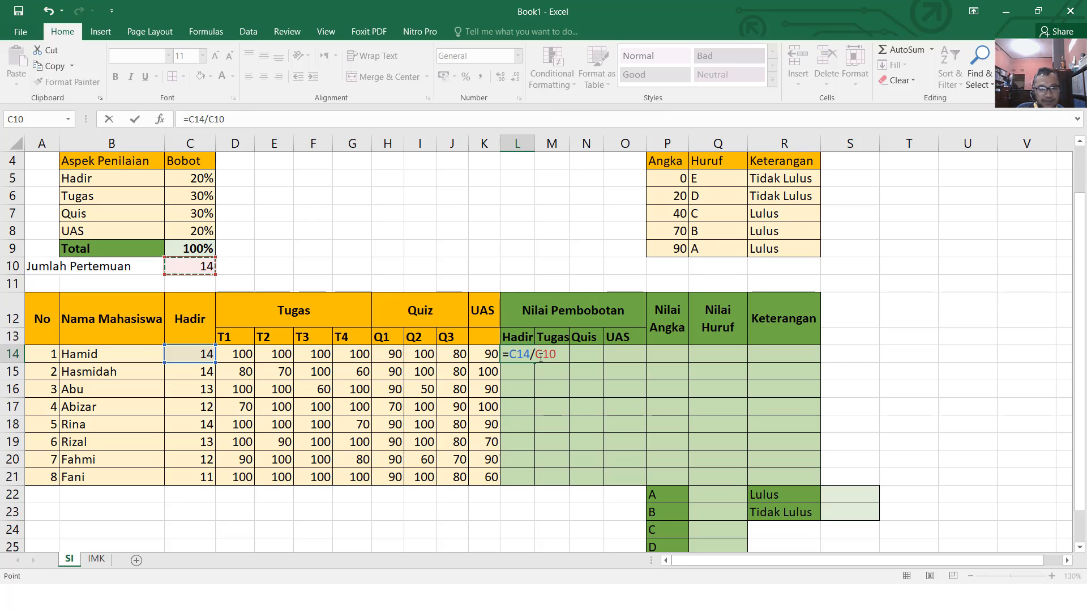
pyautogui.press('F4')
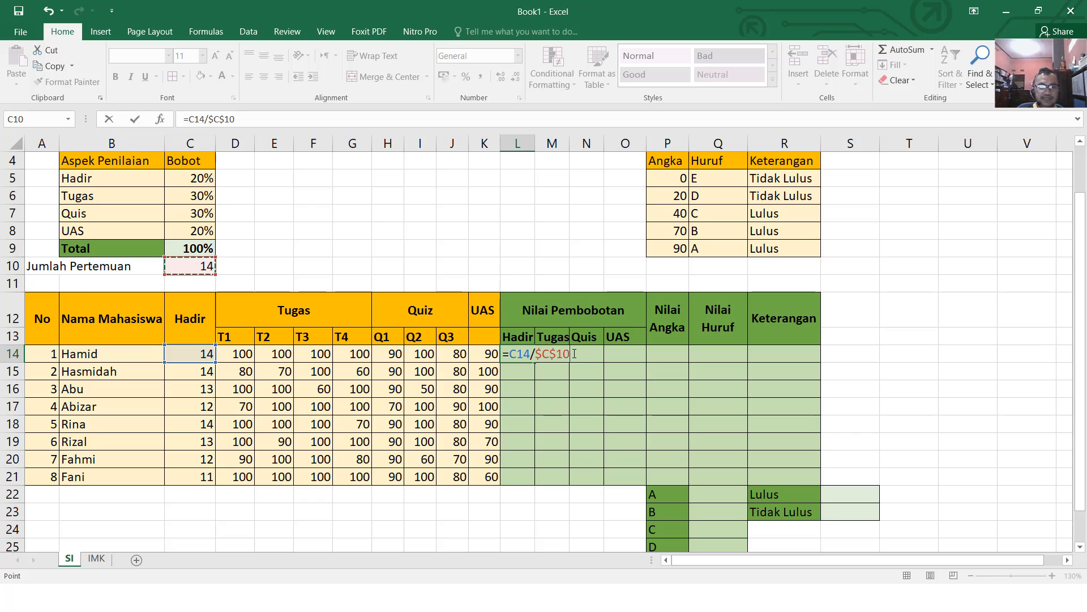
pyautogui.write('*')
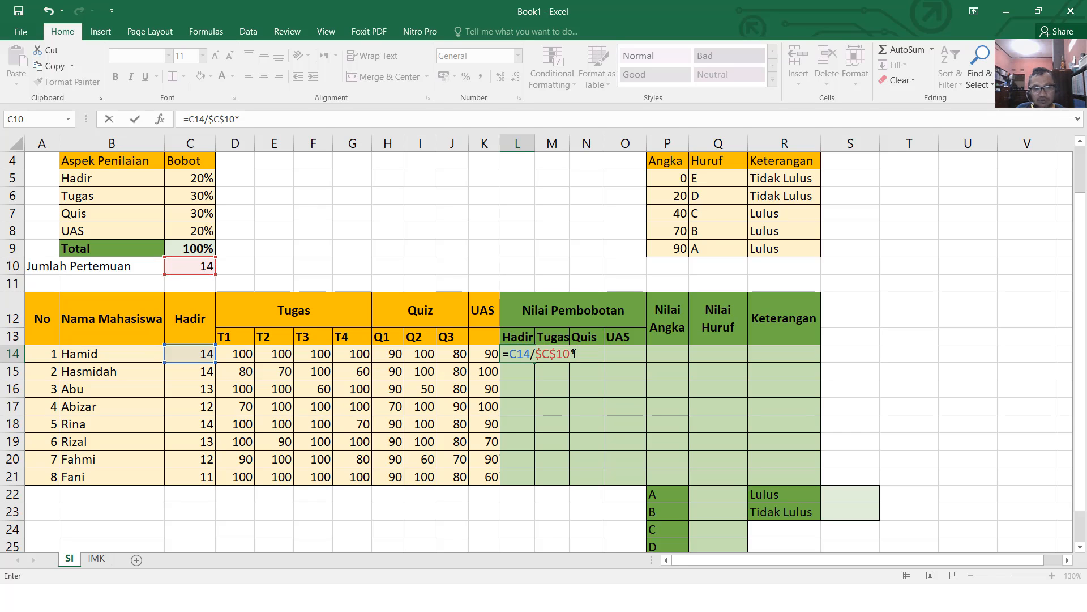
pyautogui.write('100')
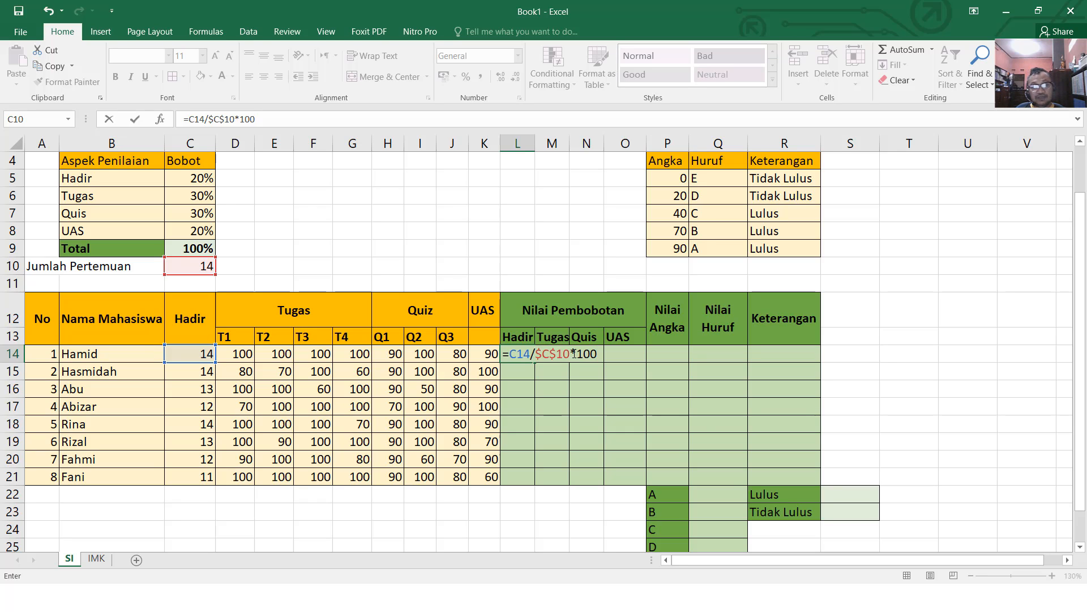
# Step: Extend the L14 formula by multiplying it by the Hadir weight in C5
pyautogui.write('*')
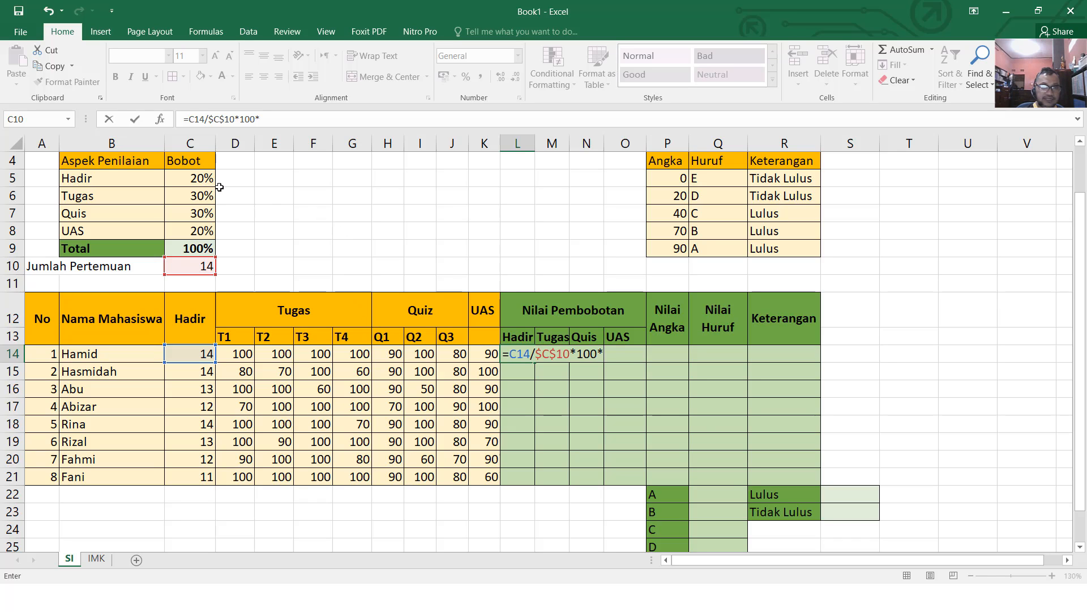
pyautogui.click(203, 178)
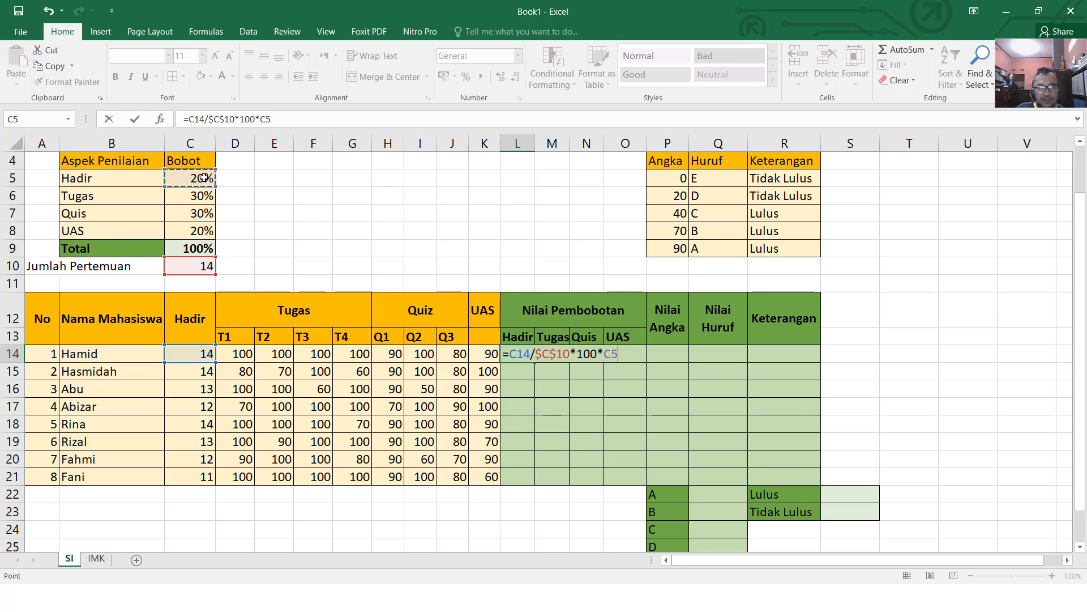
pyautogui.press('F4')
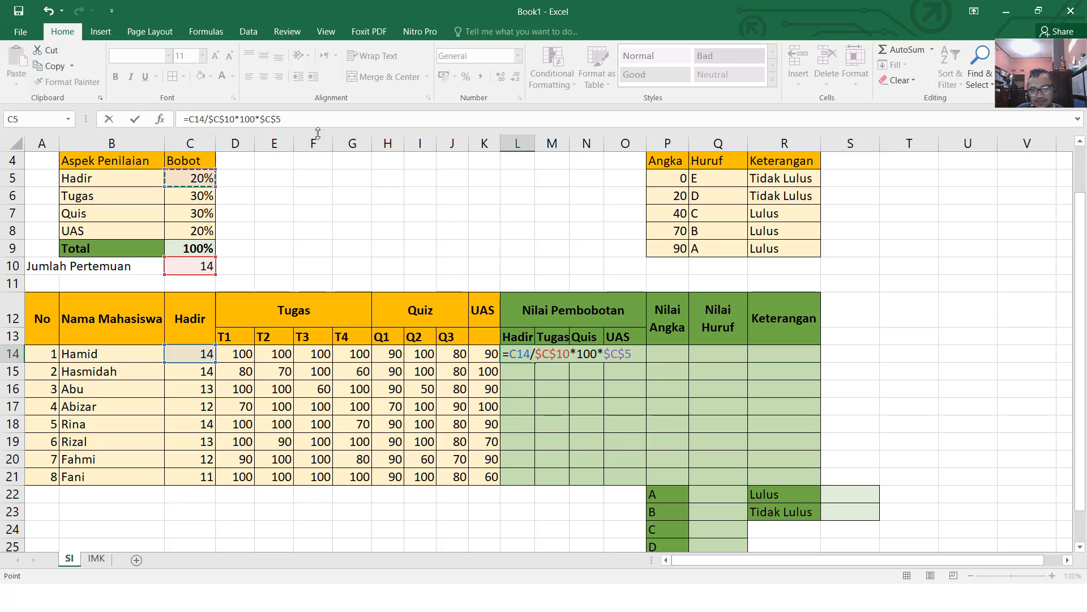
pyautogui.click(484, 229)
pyautogui.click(202, 180)
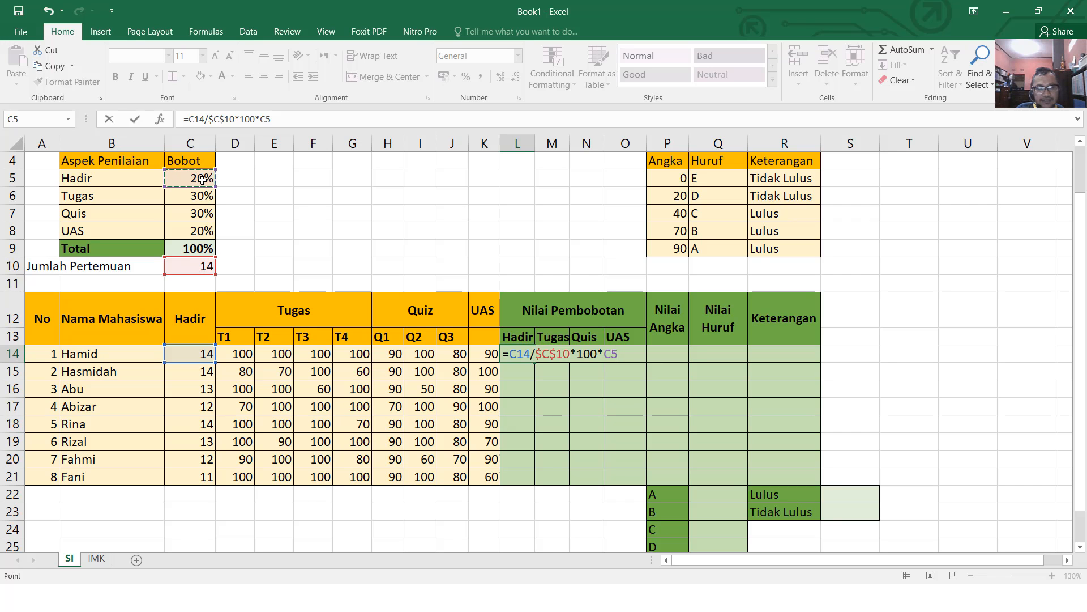
pyautogui.press('XF86MonBrightnessDown')
pyautogui.press('super')
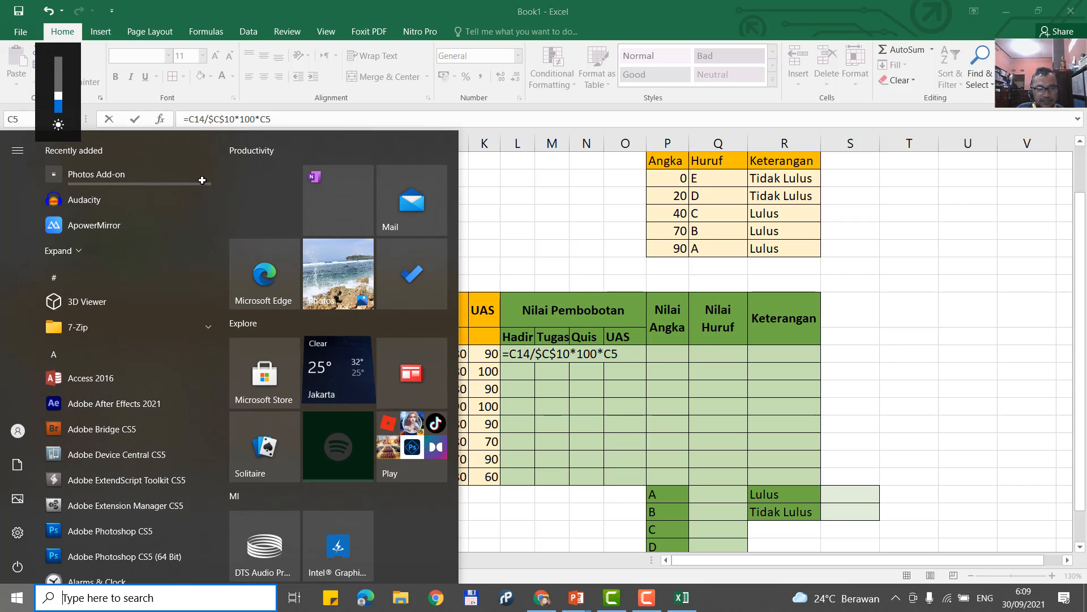
pyautogui.press('Escape')
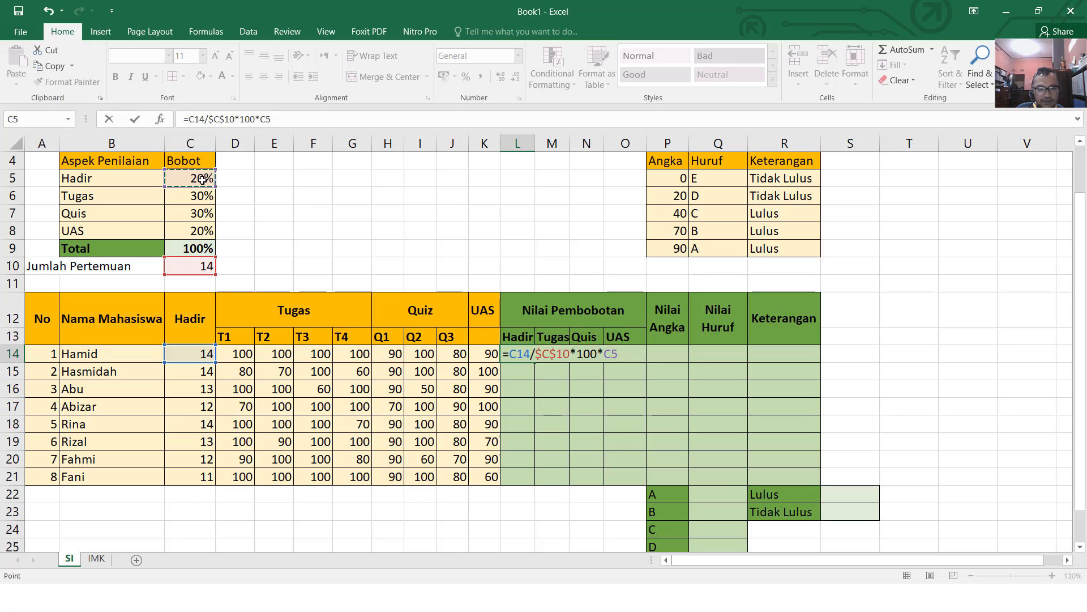
pyautogui.press('F5')
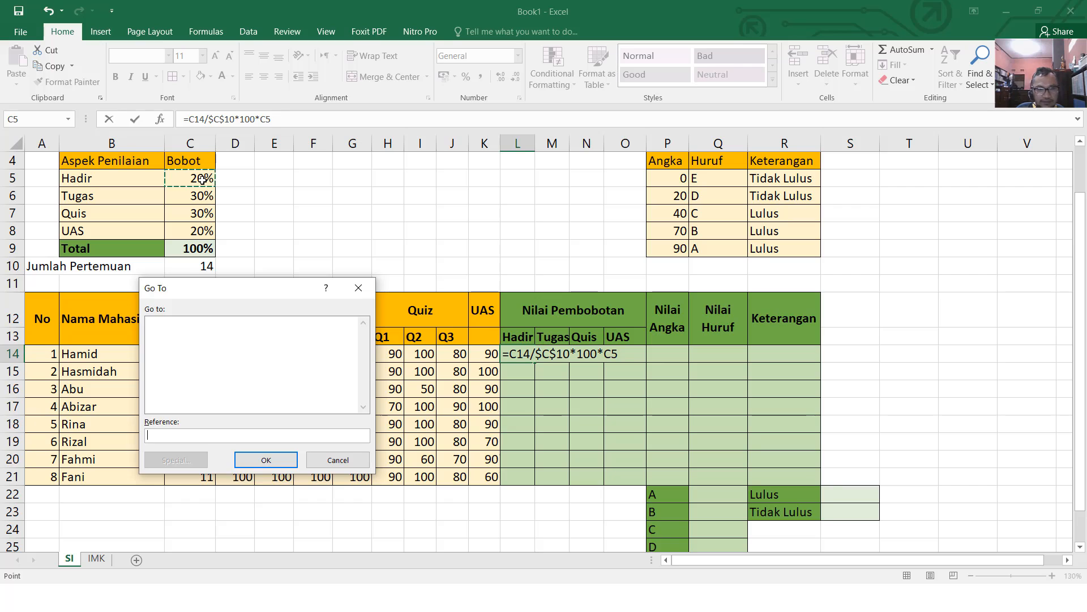
pyautogui.press('Escape')
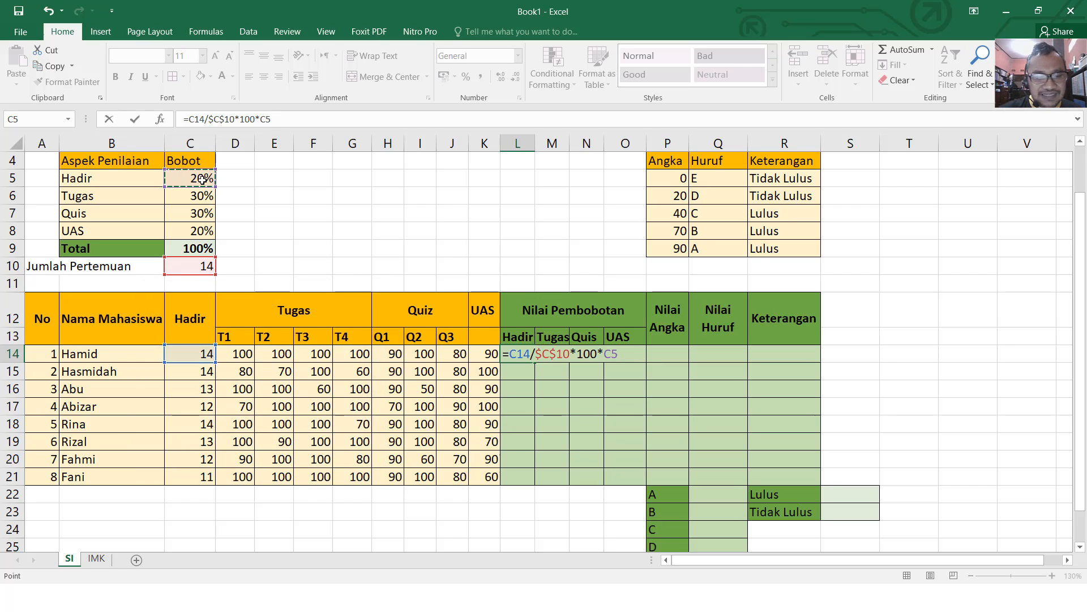
pyautogui.press('XF86MonBrightnessUp')
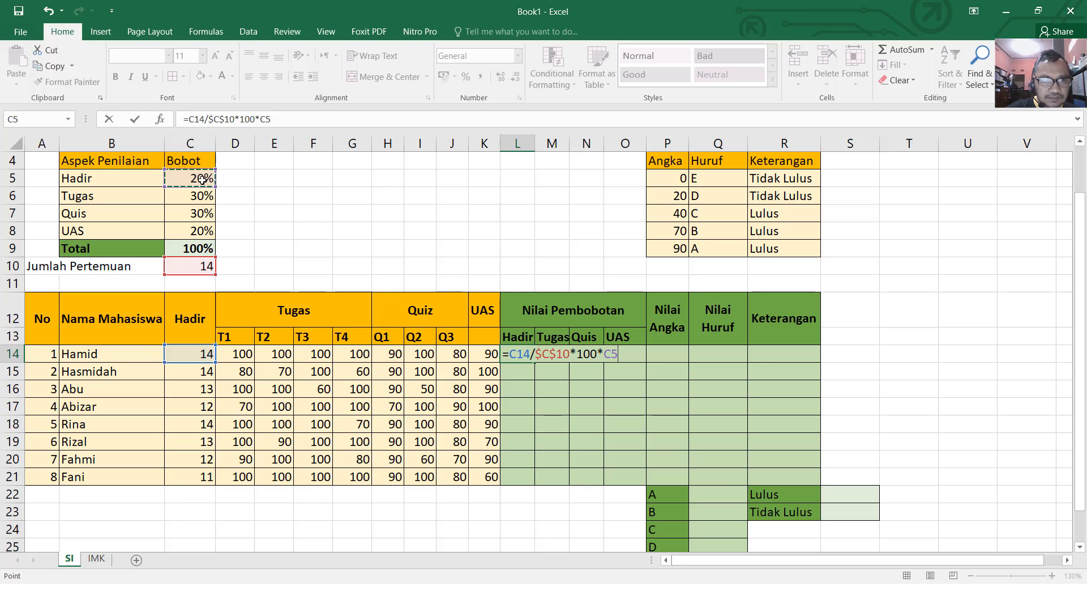
# Step: Make the C5 reference absolute and commit the L14 formula as =C14/$C$10*100*$C$5
pyautogui.press('F4')
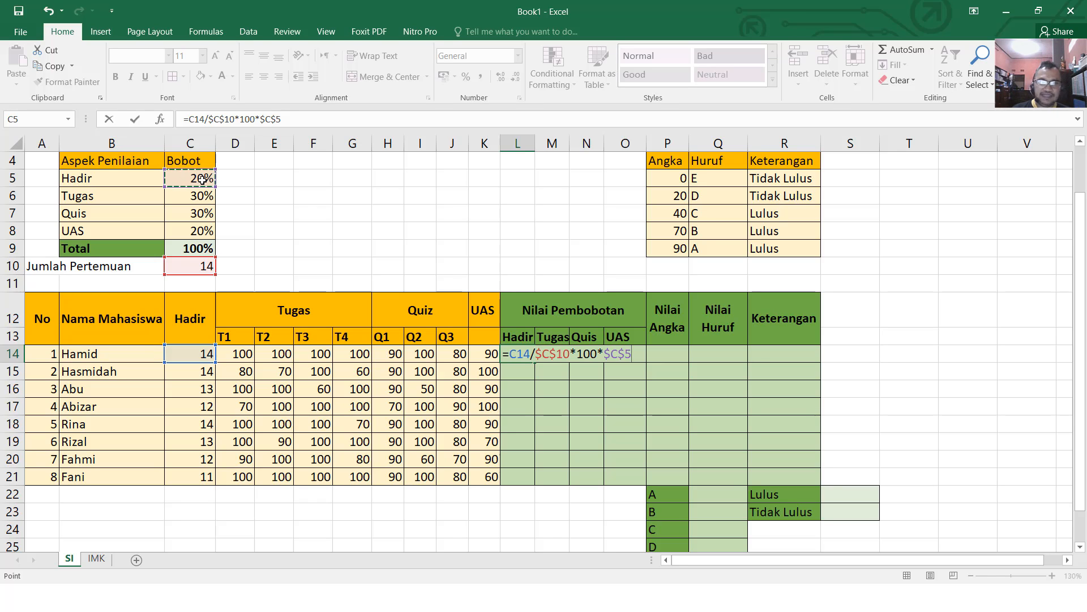
pyautogui.press('Return')
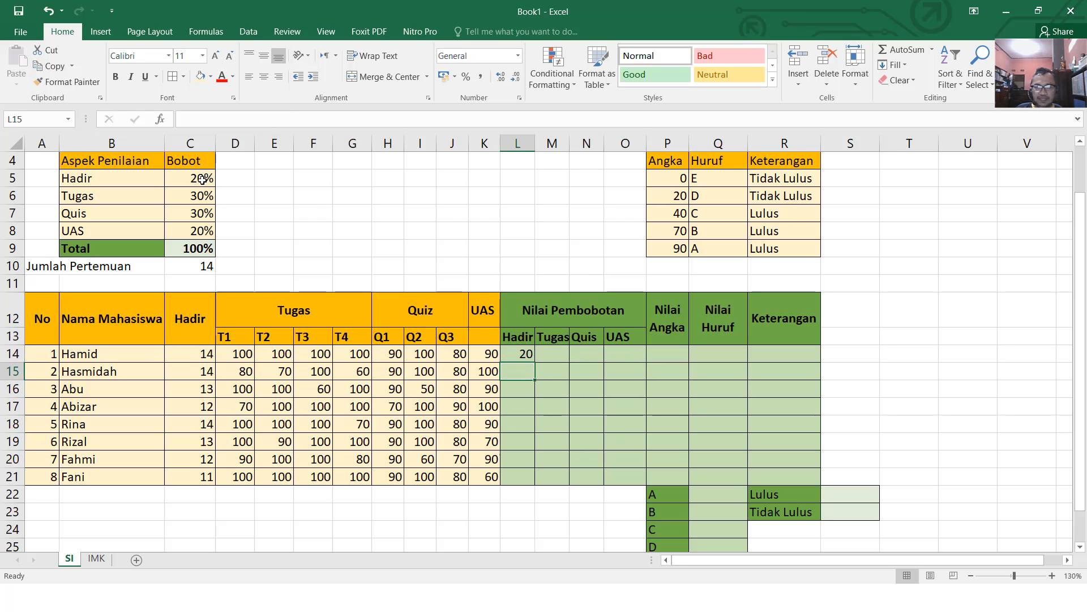
# Step: Re-enter the weighted Hadir formula in L14, starting with =C14/$C$10*100 and an absolute reference to the number of meetings
pyautogui.click(523, 354)
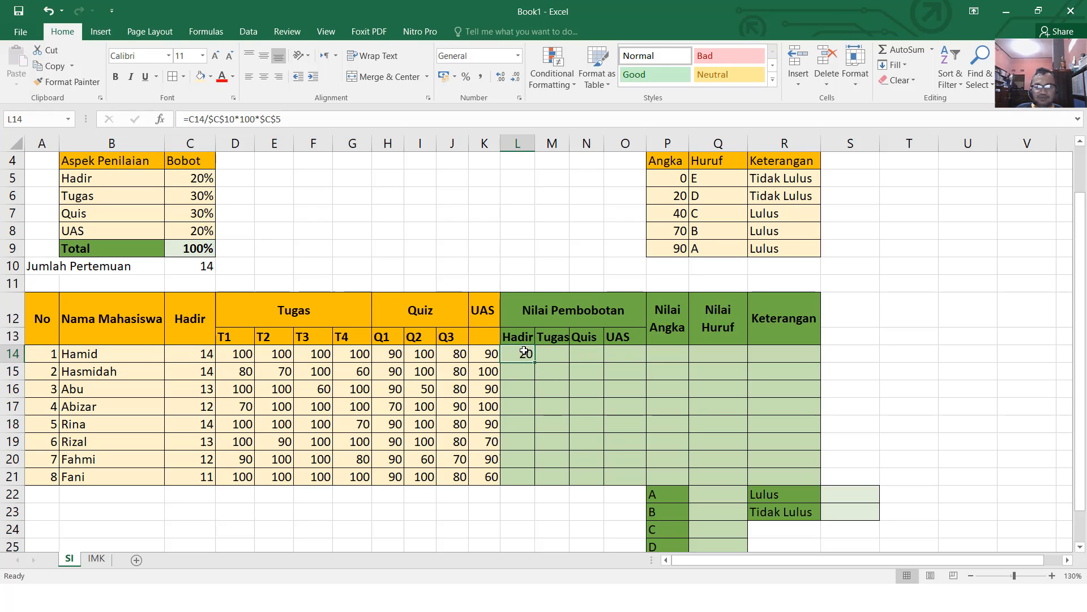
pyautogui.write('=')
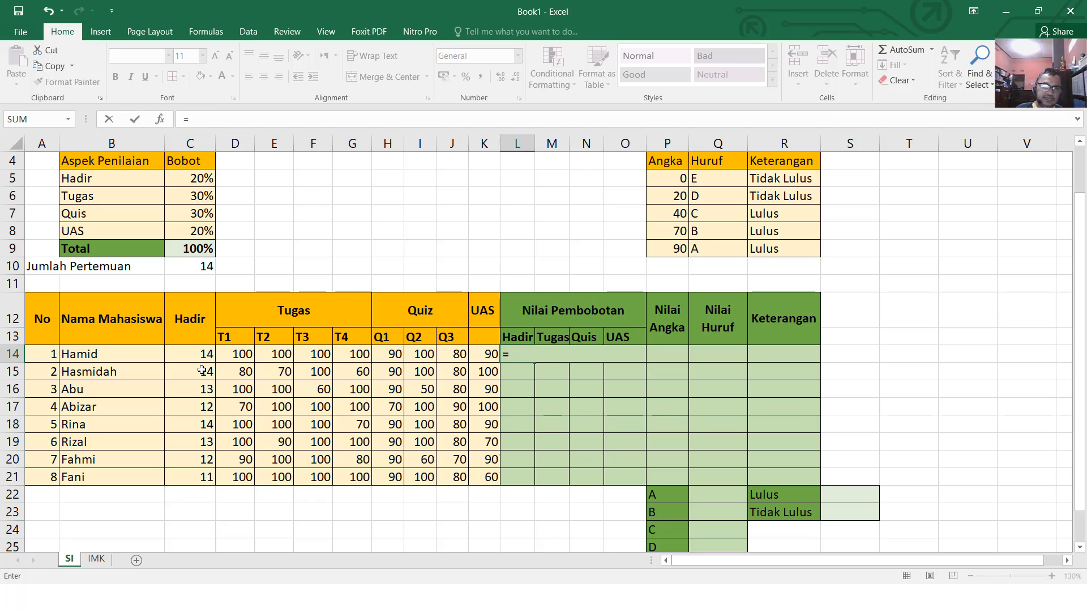
pyautogui.click(196, 352)
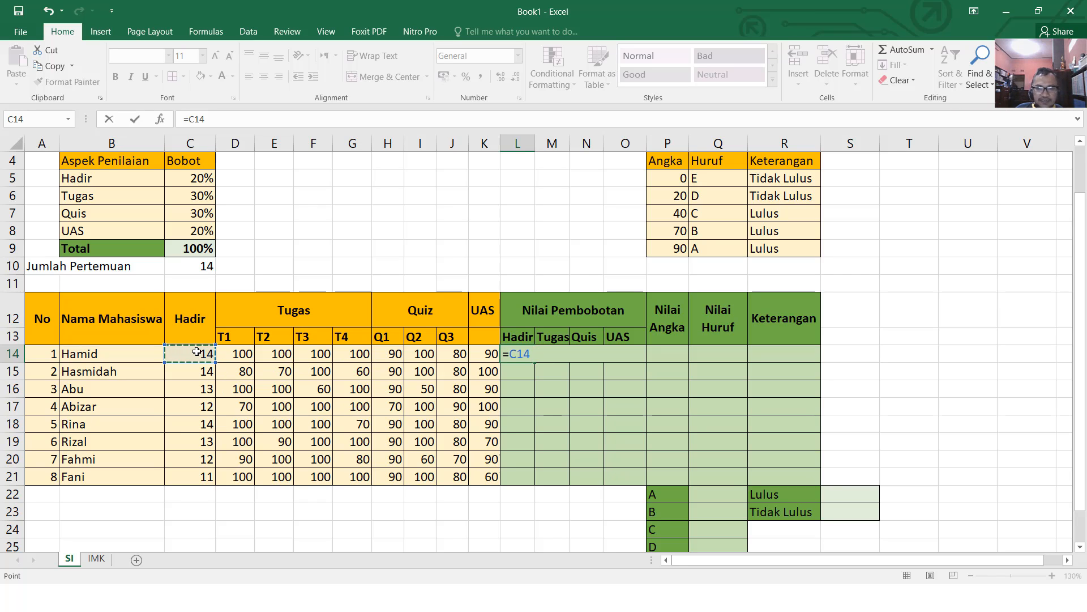
pyautogui.write('/')
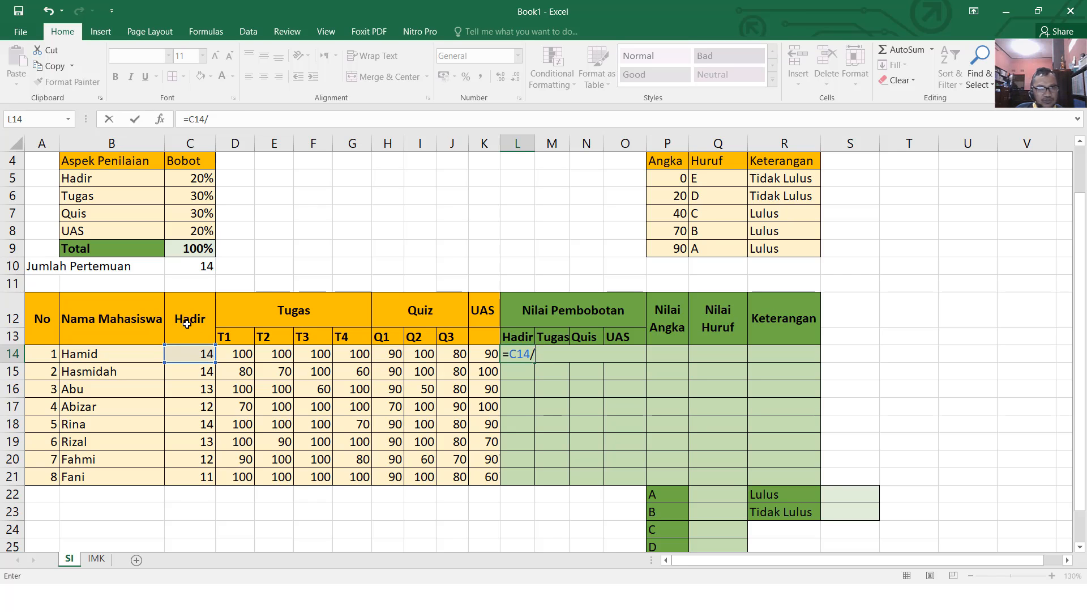
pyautogui.click(208, 267)
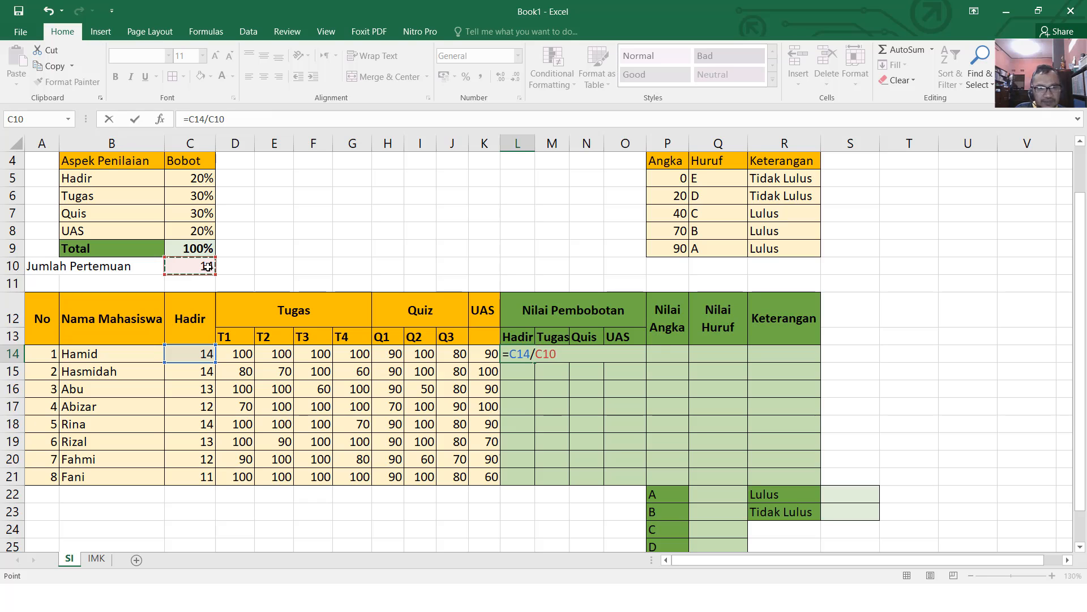
pyautogui.press('F4')
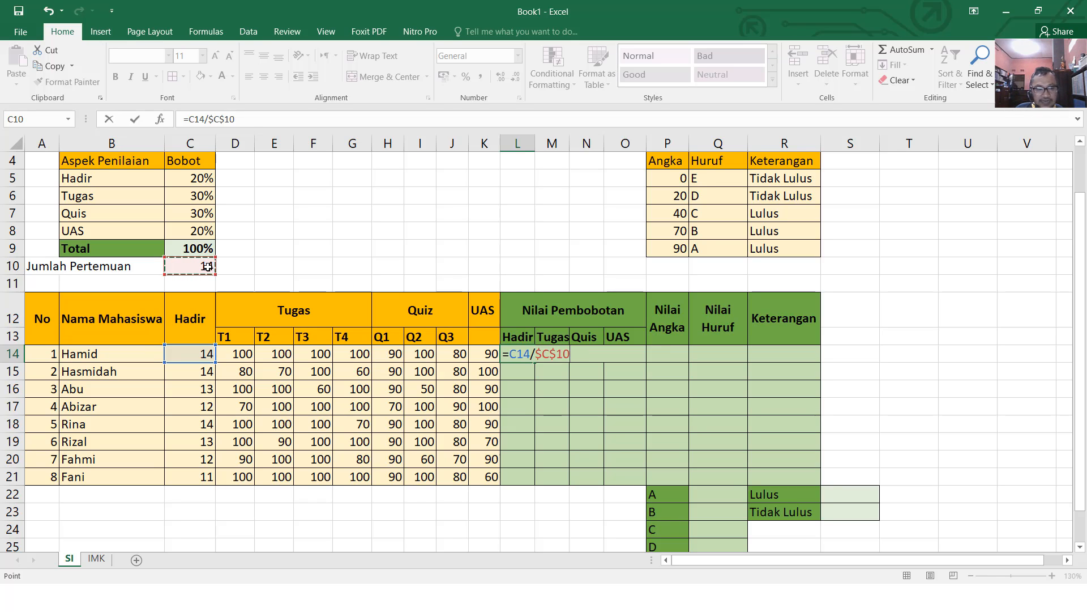
pyautogui.write('8')
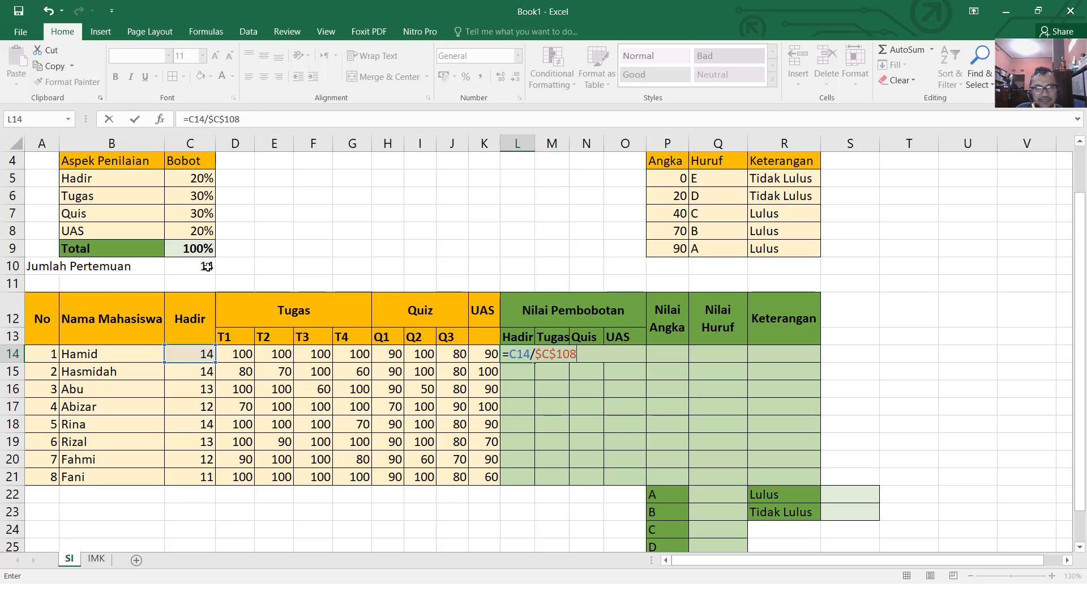
pyautogui.press('BackSpace')
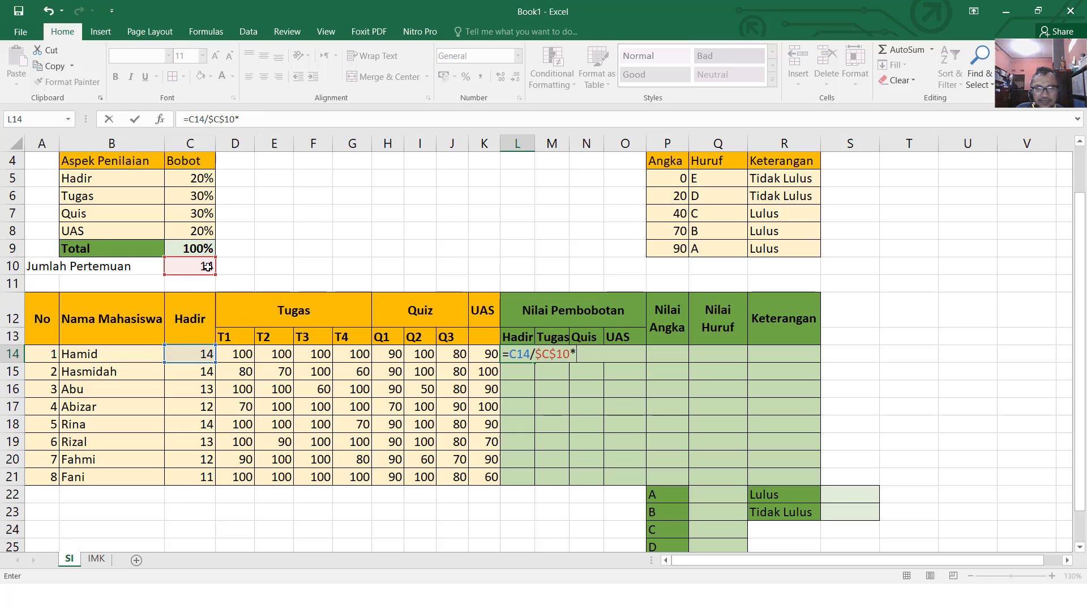
pyautogui.write('*100')
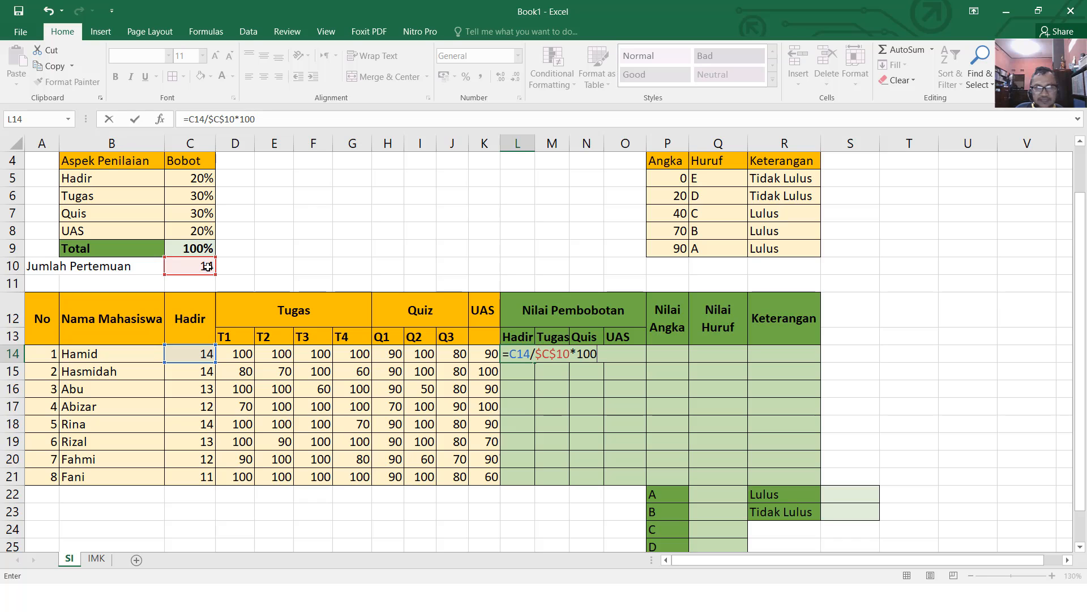
# Step: Multiply the L14 formula by the Hadir weight as absolute reference $C$5 and commit it
pyautogui.write('*')
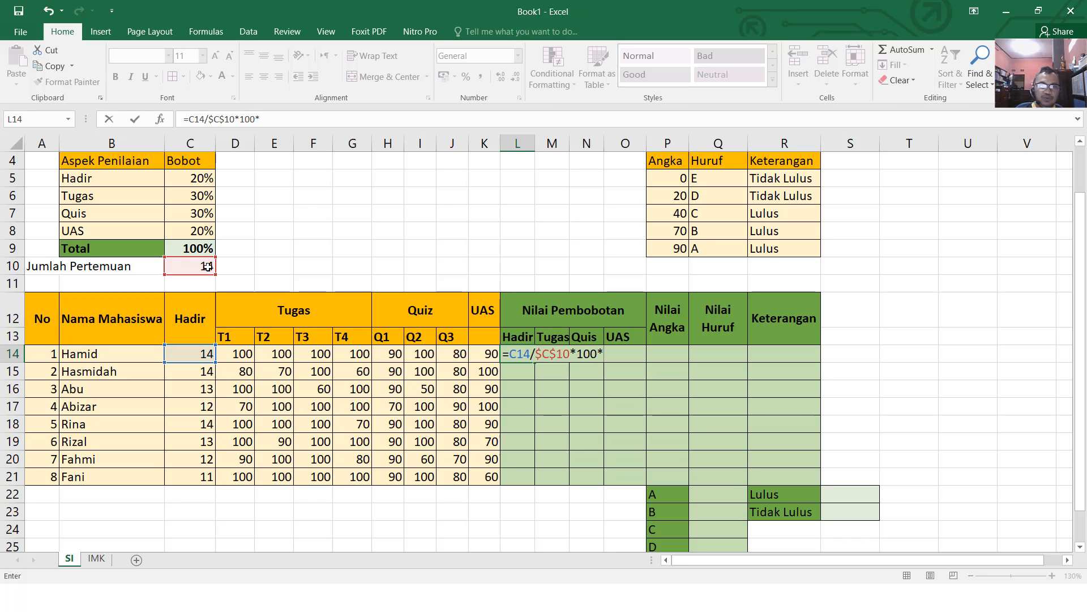
pyautogui.click(198, 171)
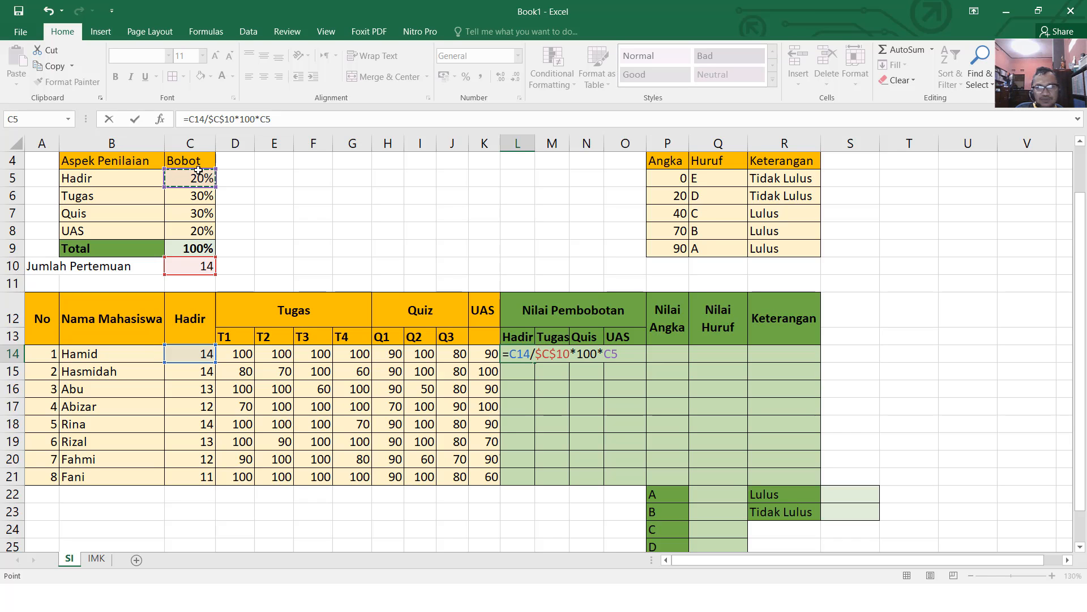
pyautogui.press('F4')
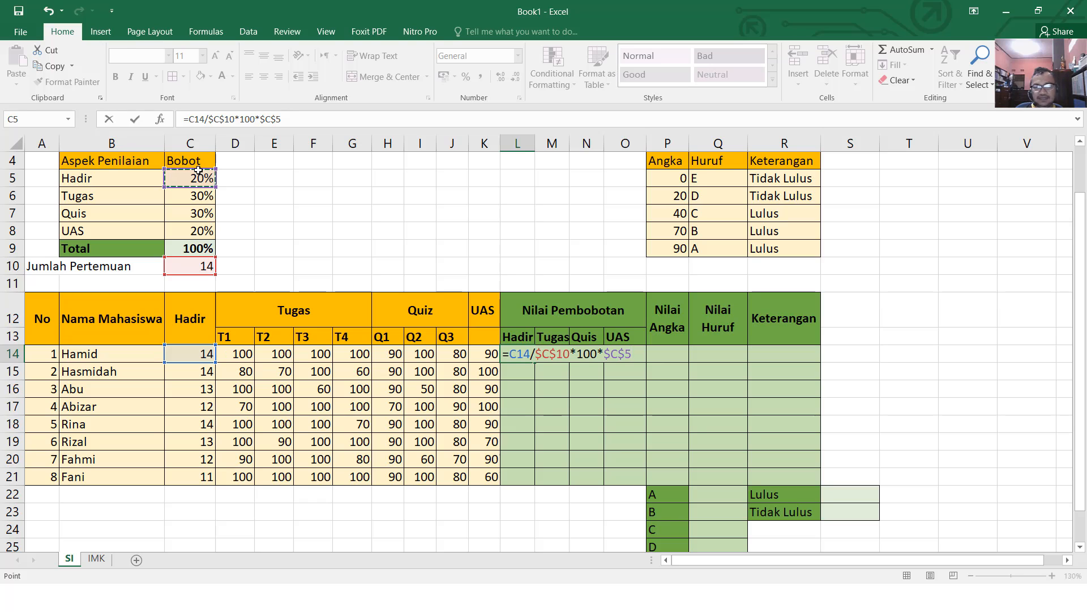
pyautogui.press('Return')
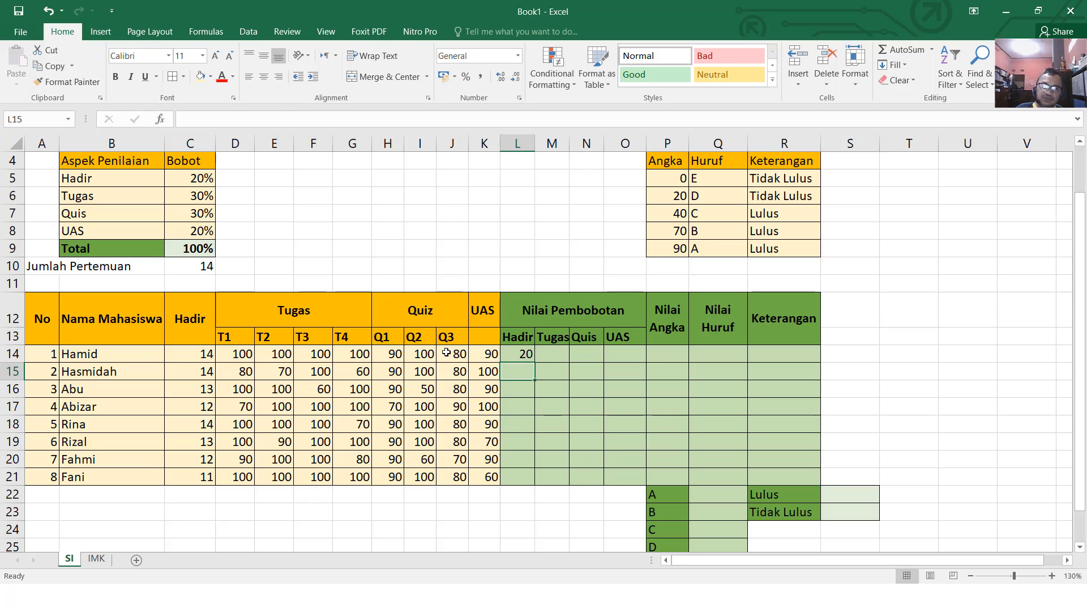
# Step: Begin the weighted Tugas formula in M14 by averaging the first student's T1–T4 scores with =AVERAGE(D14:G14)*
pyautogui.click(550, 352)
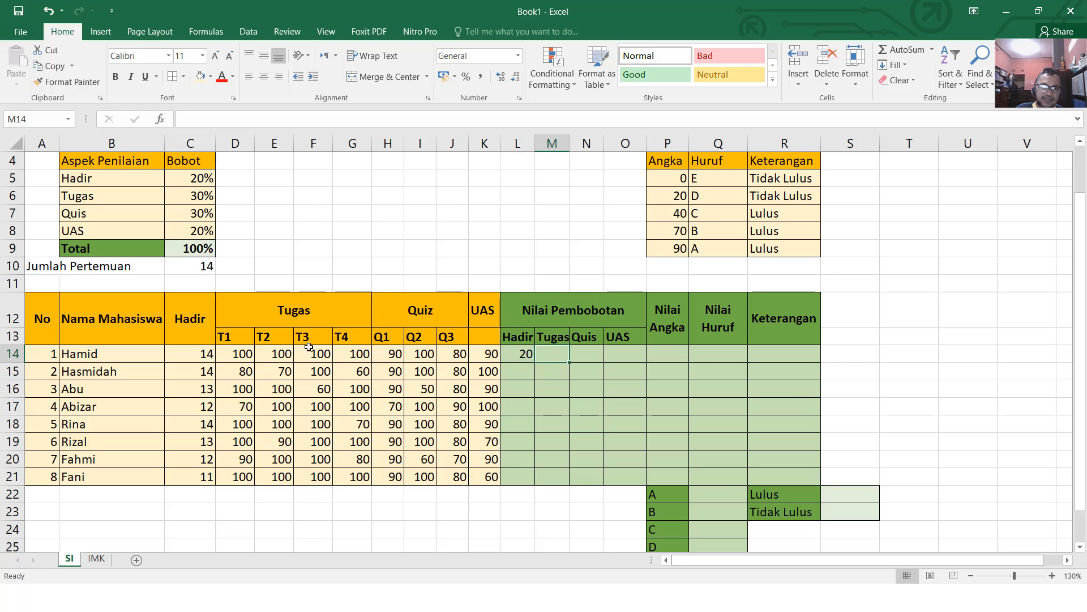
pyautogui.moveTo(247, 351); pyautogui.dragTo(360, 352)
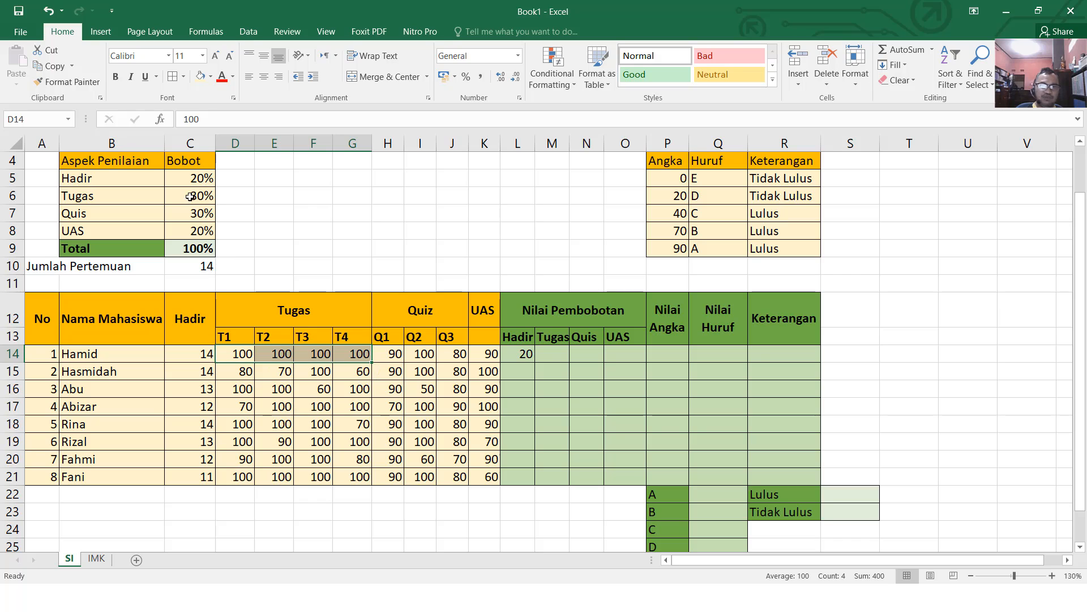
pyautogui.click(550, 353)
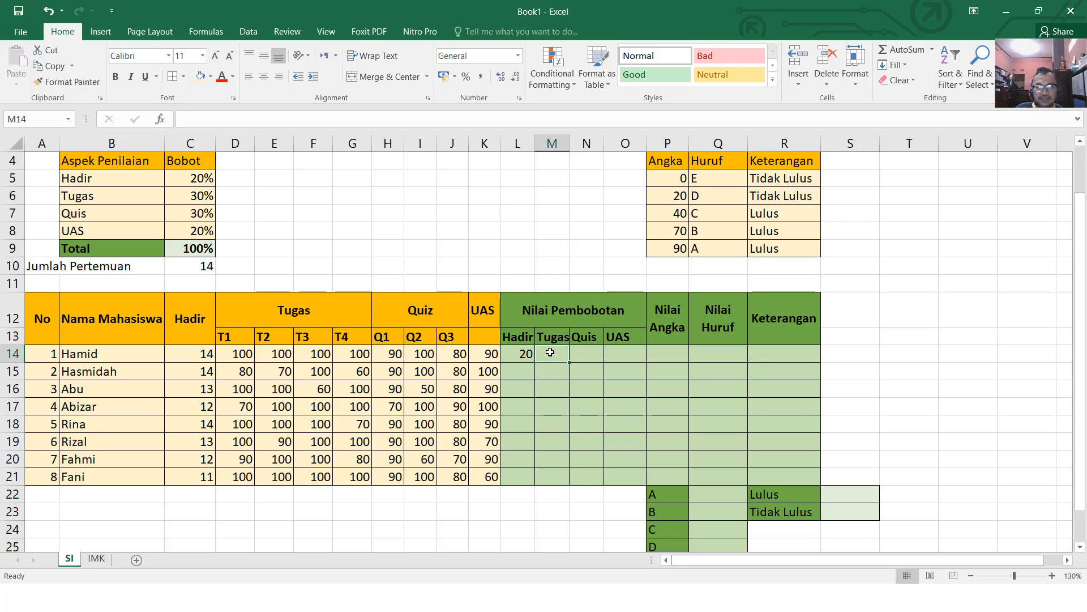
pyautogui.write('=')
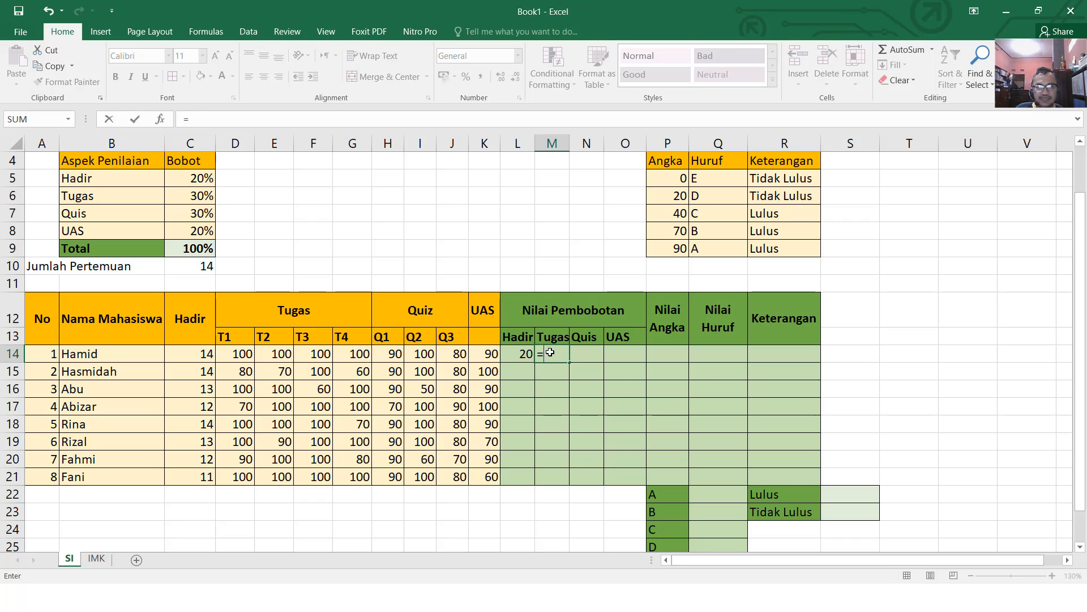
pyautogui.write('AVER')
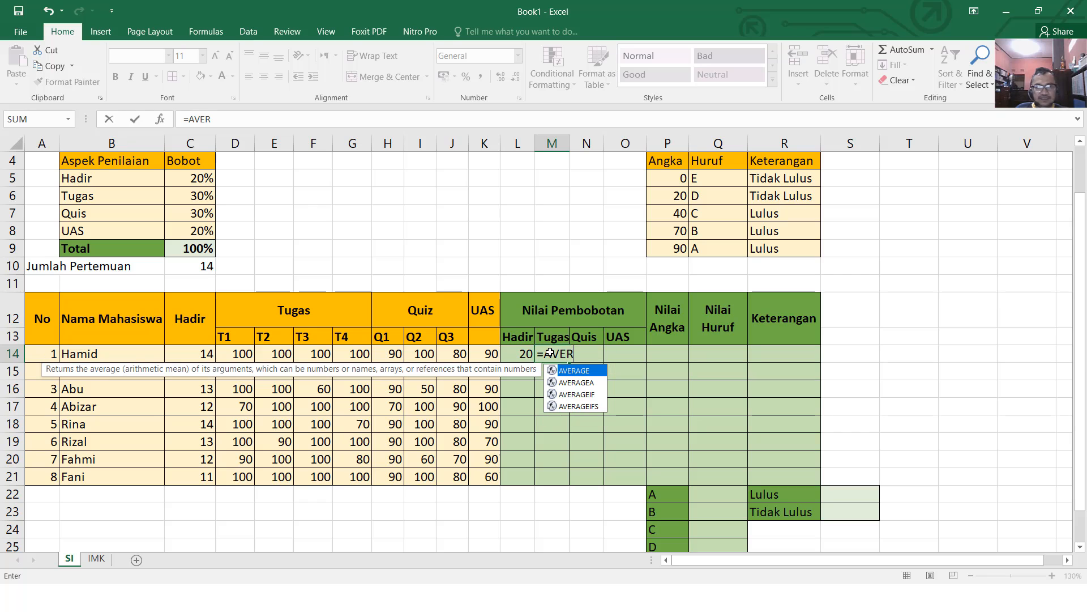
pyautogui.write('AGE')
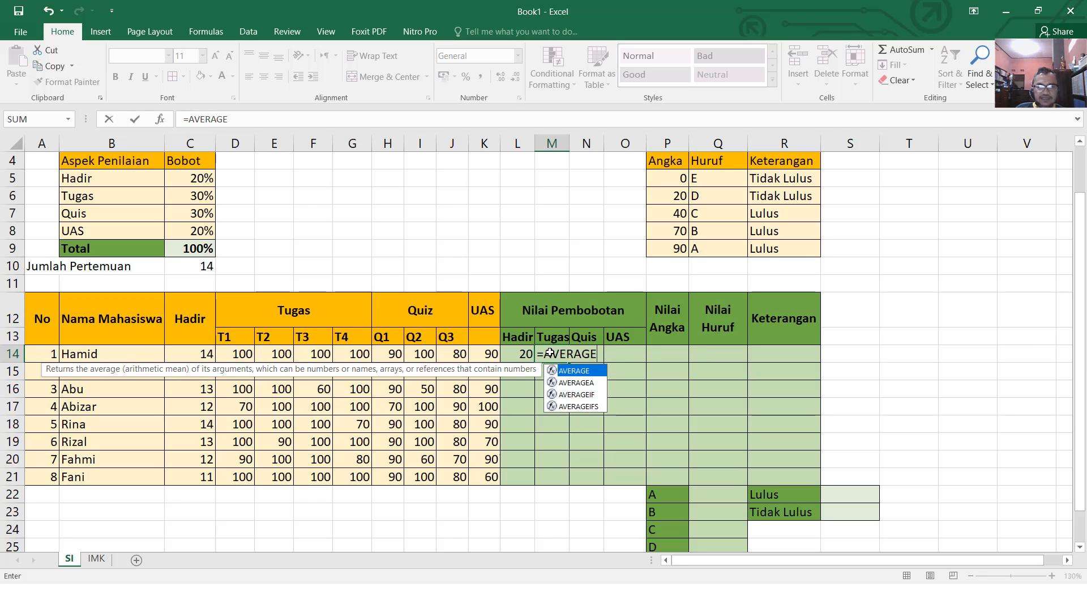
pyautogui.write('(')
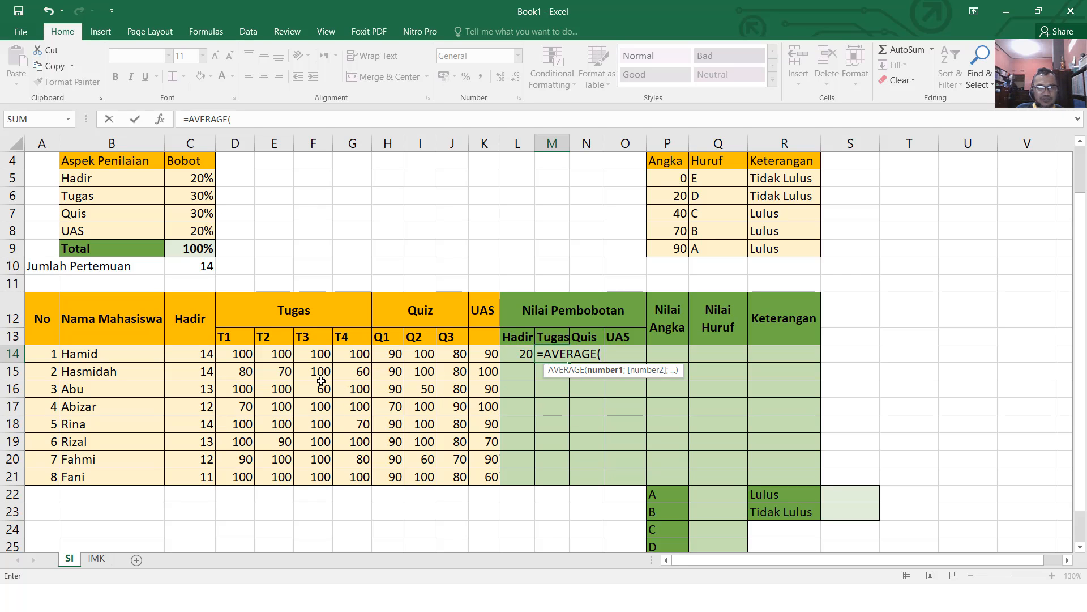
pyautogui.click(239, 352)
pyautogui.moveTo(239, 352); pyautogui.dragTo(342, 351)
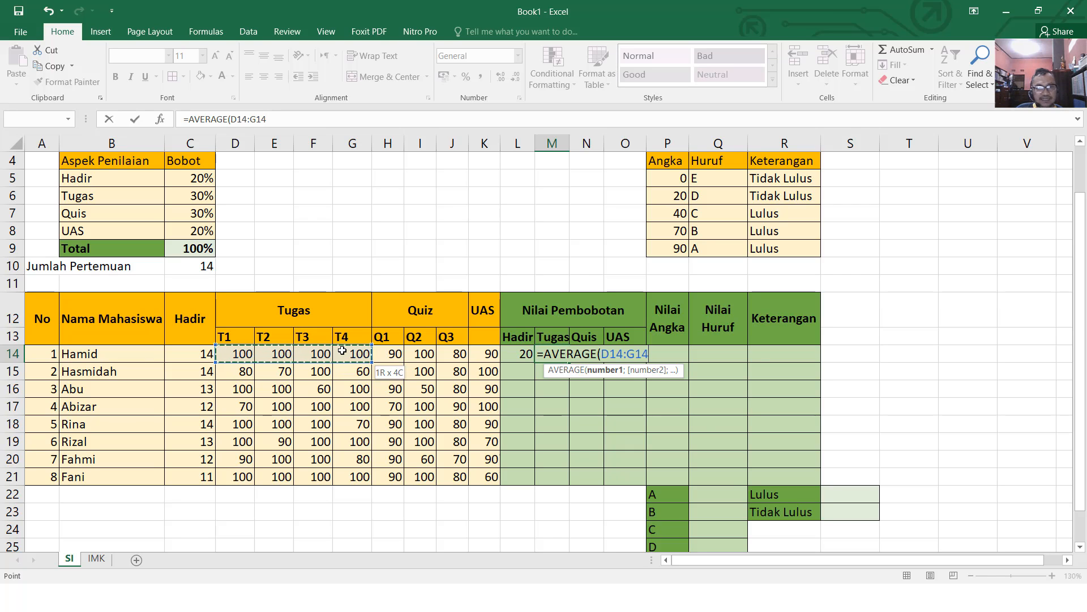
pyautogui.moveTo(342, 351); pyautogui.dragTo(342, 352)
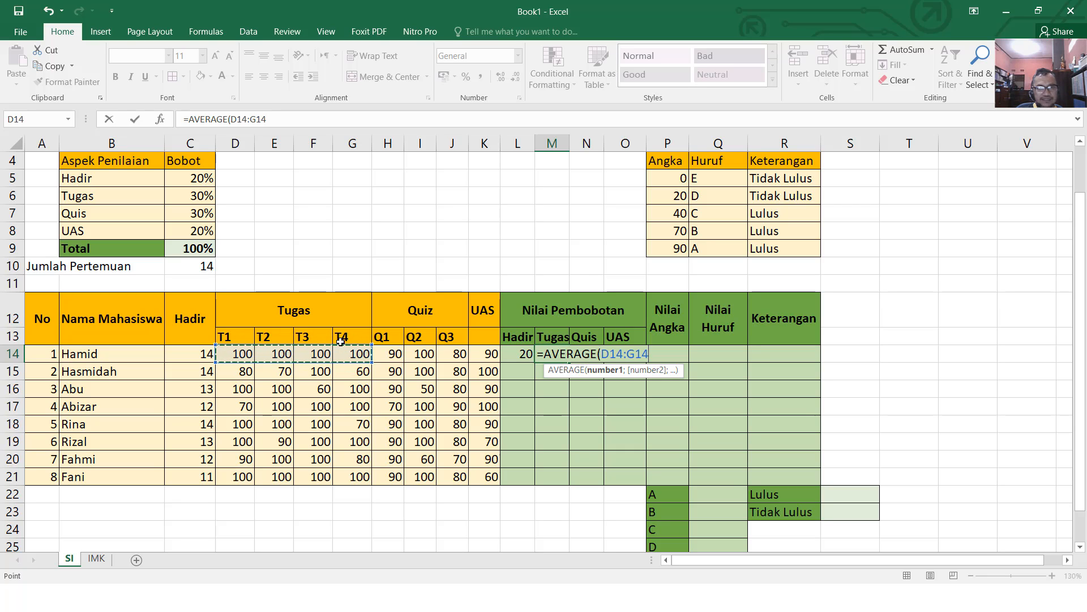
pyautogui.moveTo(234, 358); pyautogui.dragTo(346, 355)
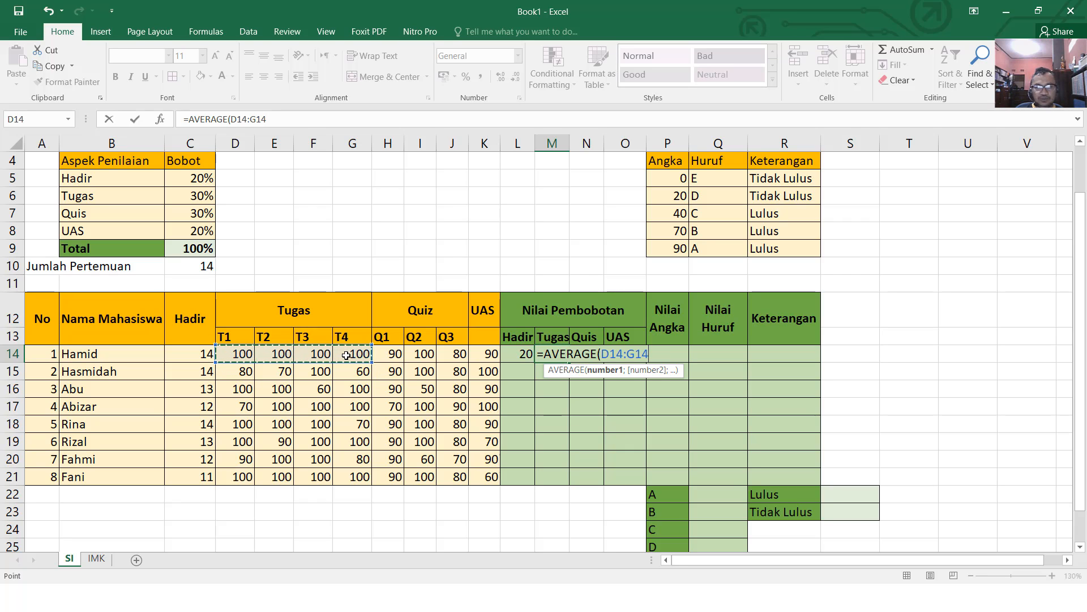
pyautogui.write(')*')
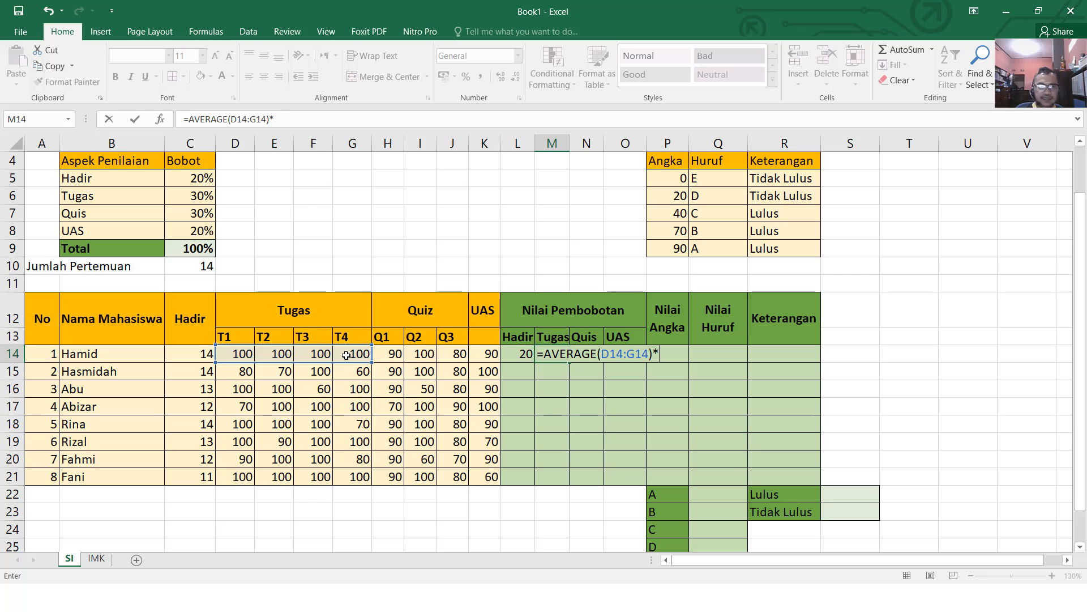
# Step: Add the Tugas weight as absolute reference $C$6 and commit M14 as =AVERAGE(D14:G14)*$C$6
pyautogui.click(205, 197)
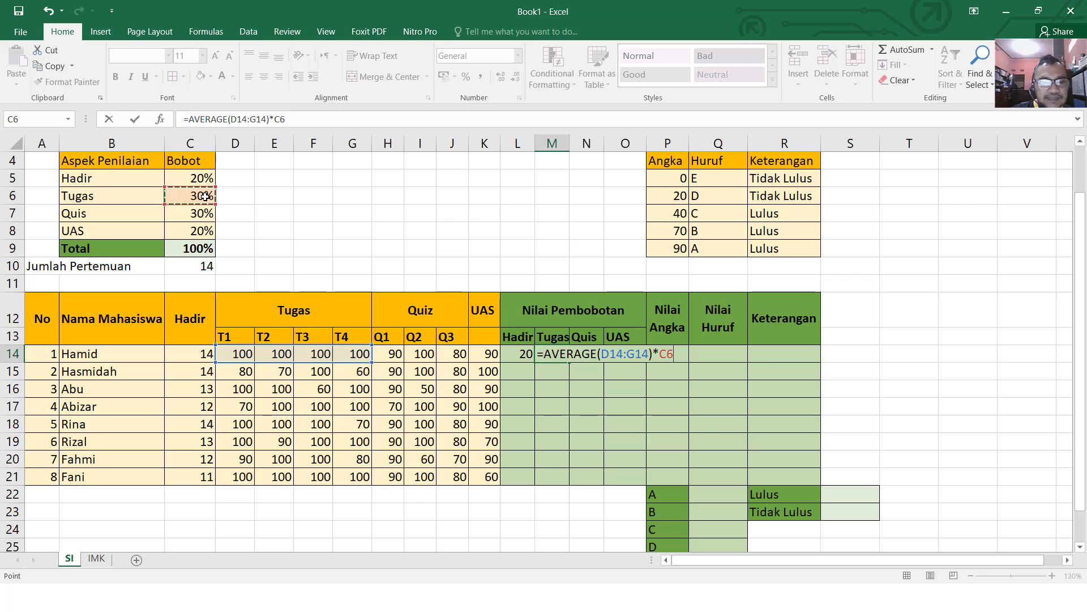
pyautogui.press('F4')
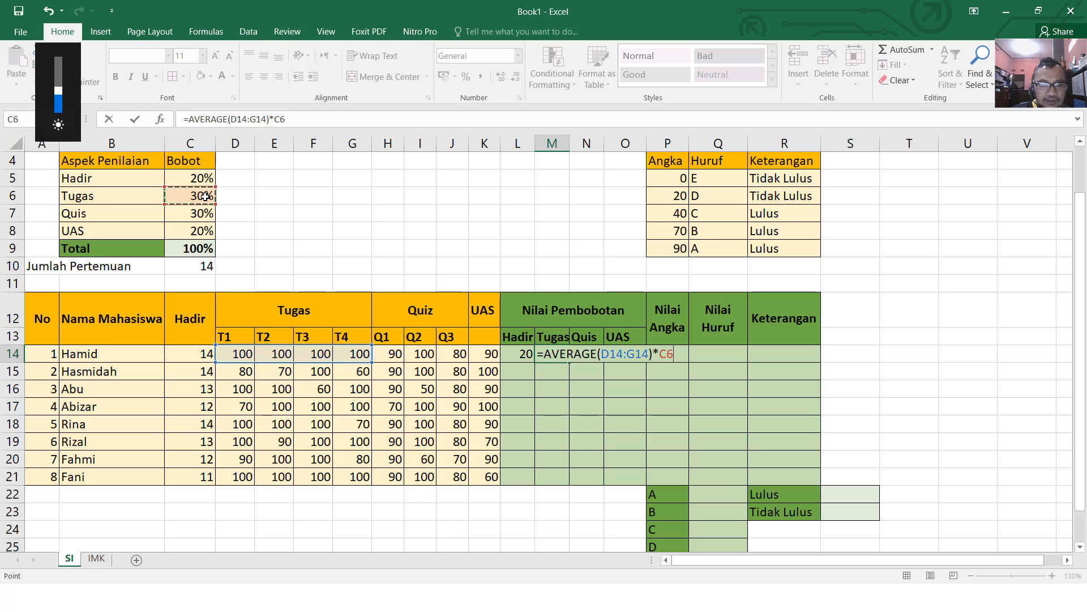
pyautogui.press('super')
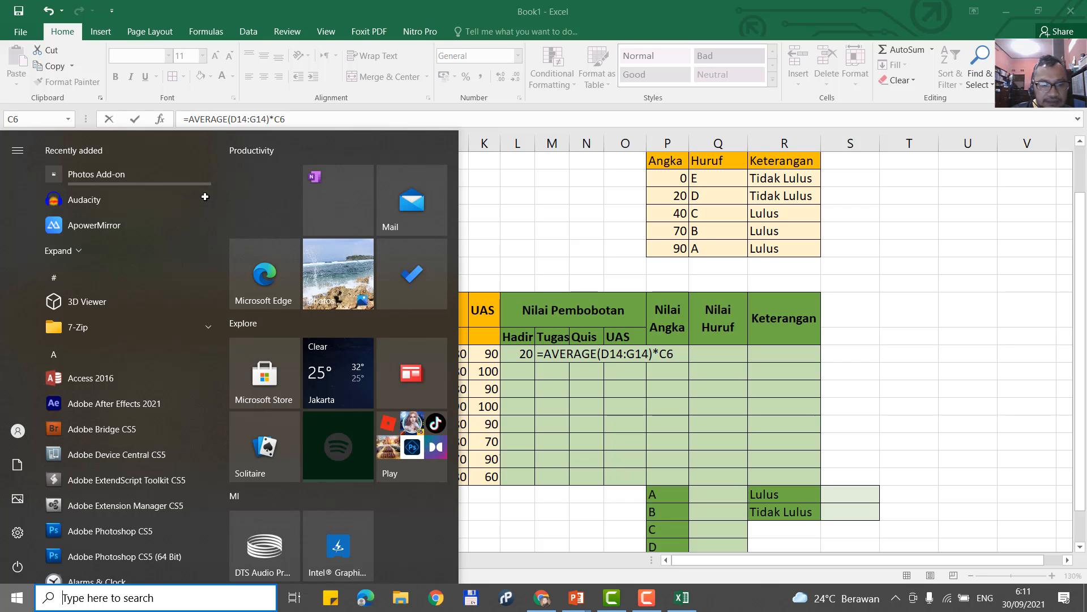
pyautogui.press('Escape')
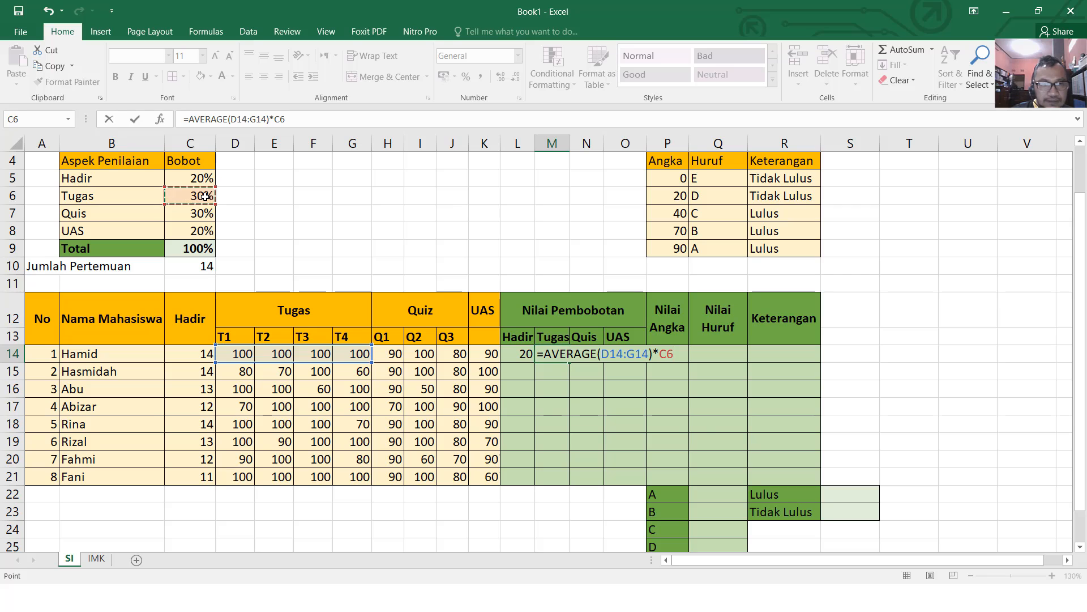
pyautogui.press('XF86MonBrightnessDown')
pyautogui.press('XF86MonBrightnessUp')
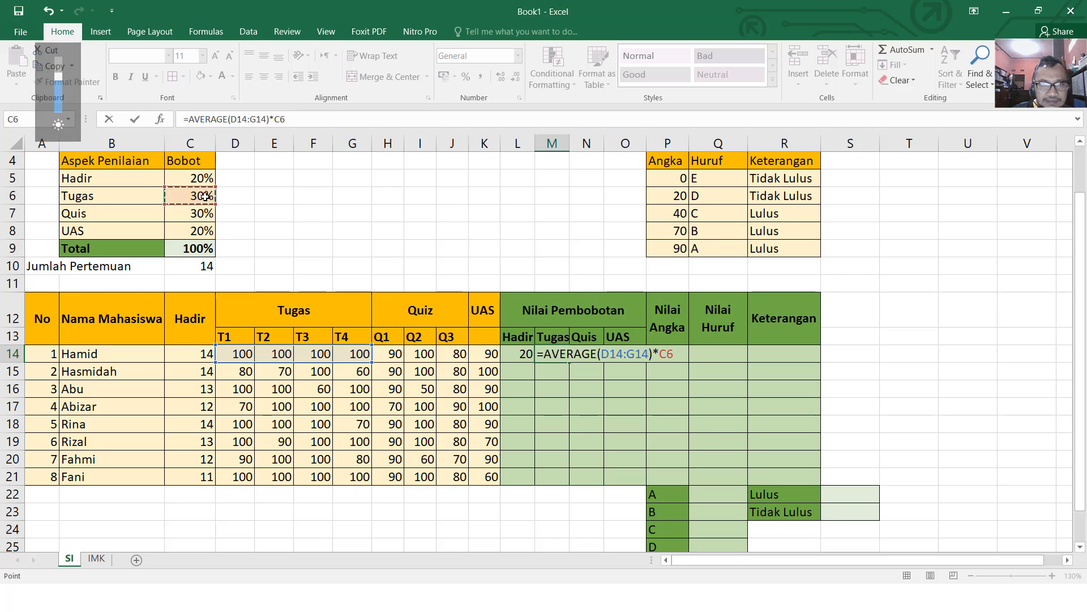
pyautogui.press('XF86MonBrightnessDown')
pyautogui.press('super')
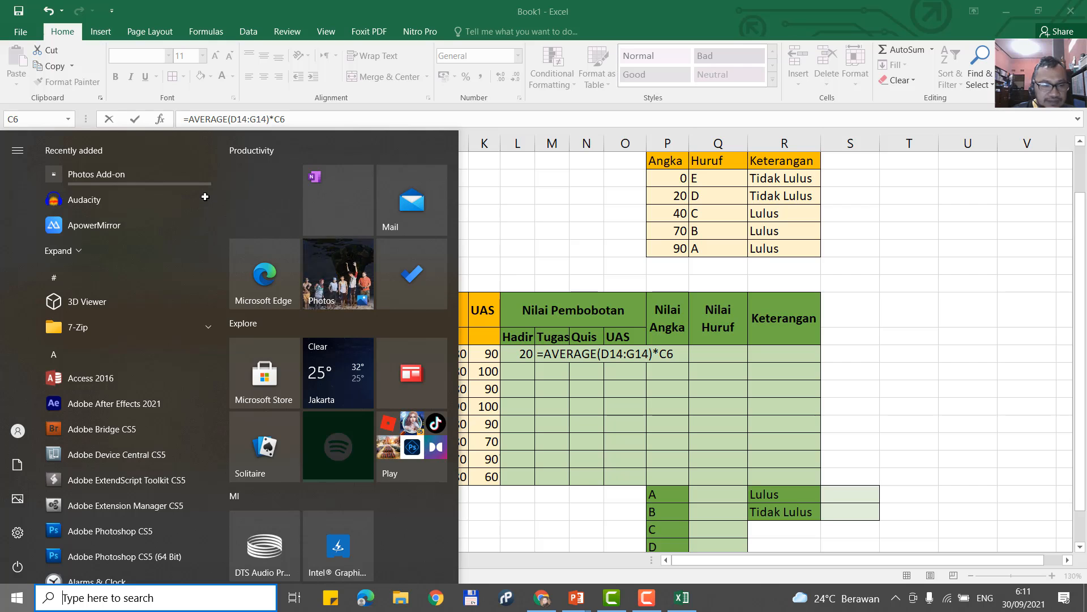
pyautogui.press('super')
pyautogui.press('F4')
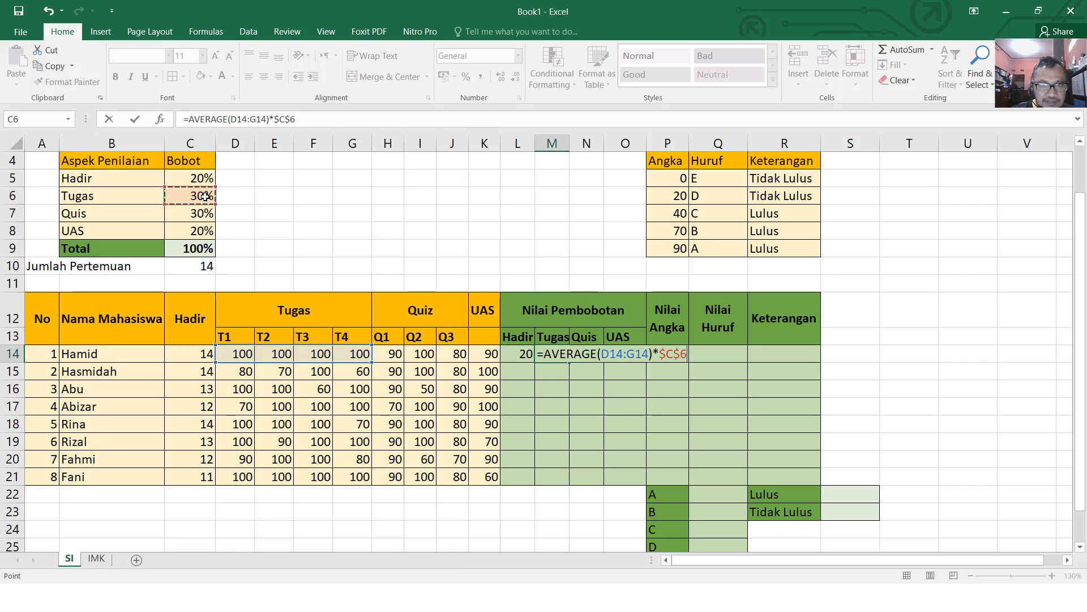
pyautogui.hotkey('ctrl', 'Return')
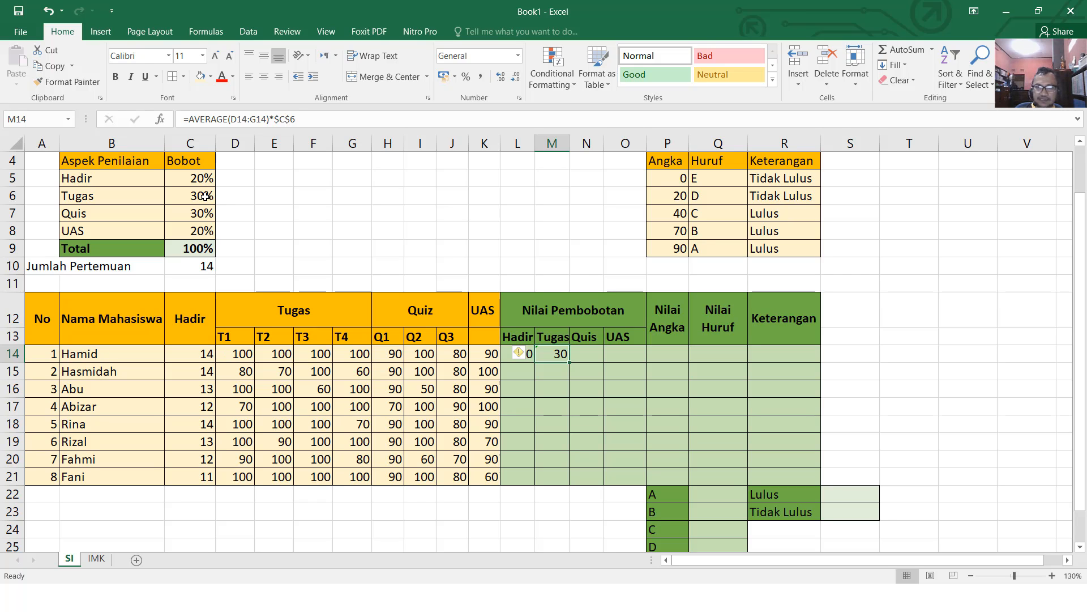
# Step: Clear M14 and re-enter the weighted Tugas formula, starting with the first student's T1–T4 average as =AVERAGE(D14:G14)*
pyautogui.press('Delete')
pyautogui.write('=A')
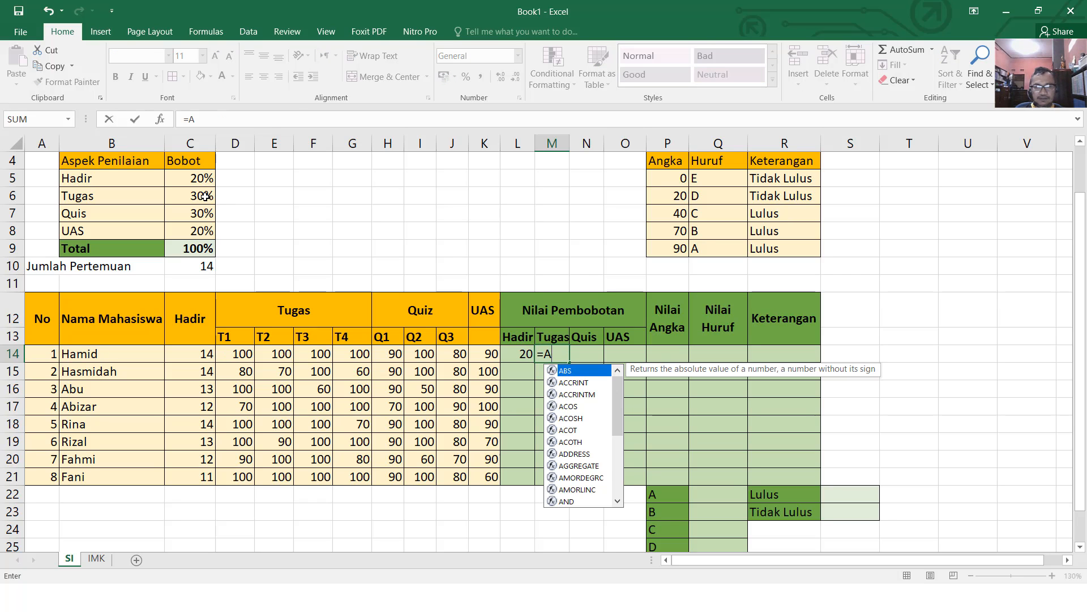
pyautogui.write('VERAGE')
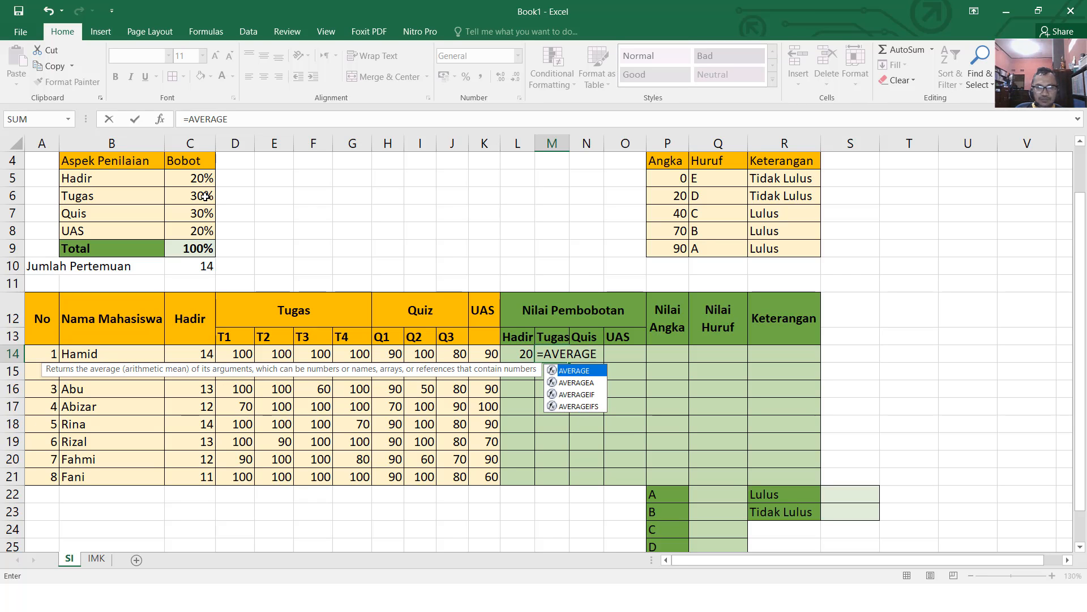
pyautogui.write('(')
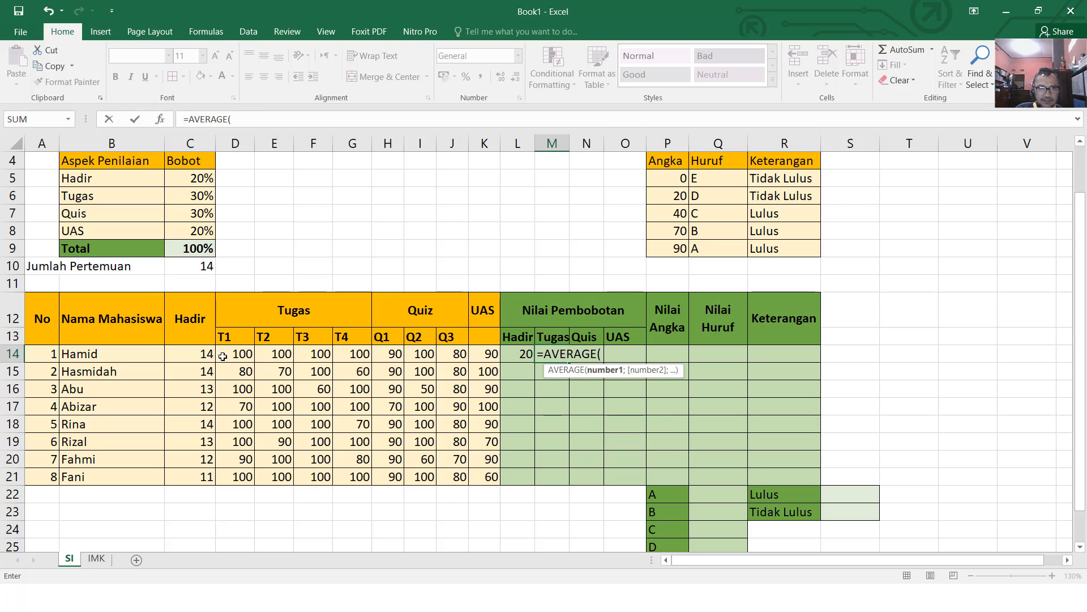
pyautogui.moveTo(223, 356); pyautogui.dragTo(353, 355)
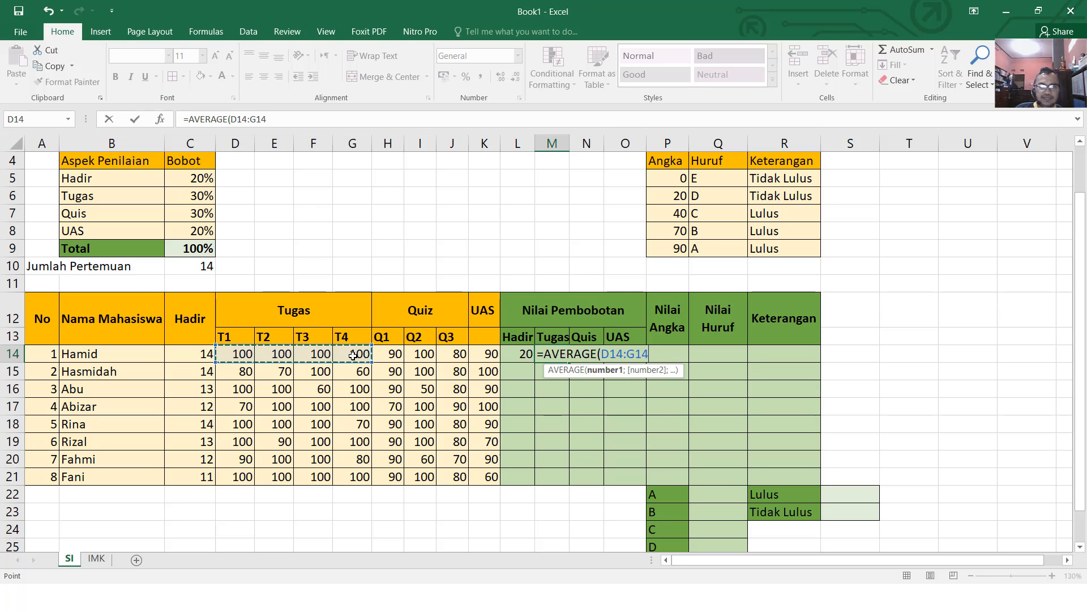
pyautogui.write(')')
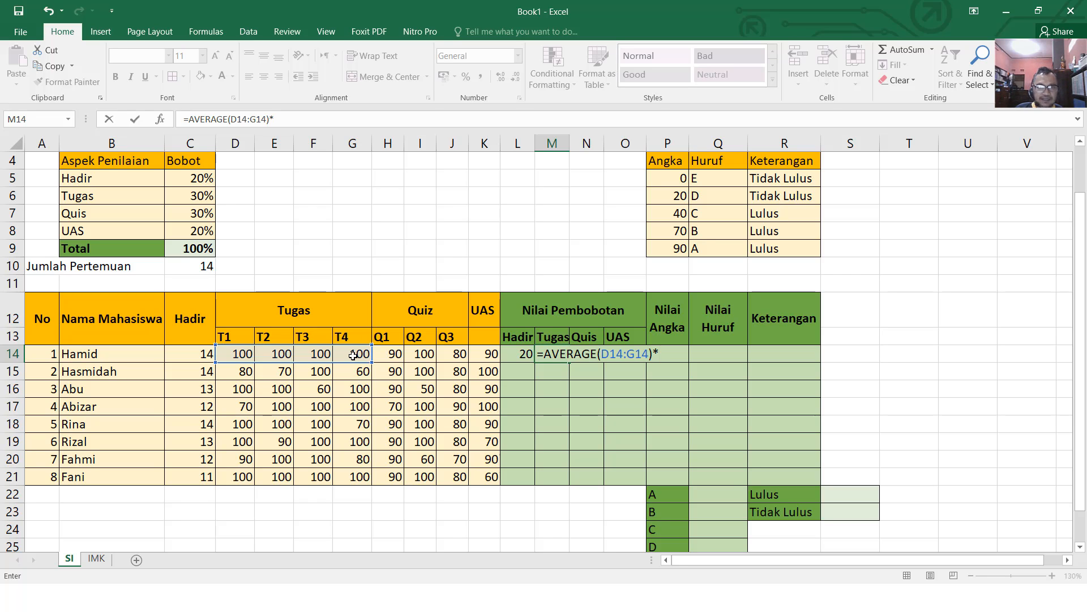
pyautogui.write('*')
# Step: Complete the M14 formula with the Tugas weight as absolute reference $C$6 and commit it
pyautogui.click(199, 196)
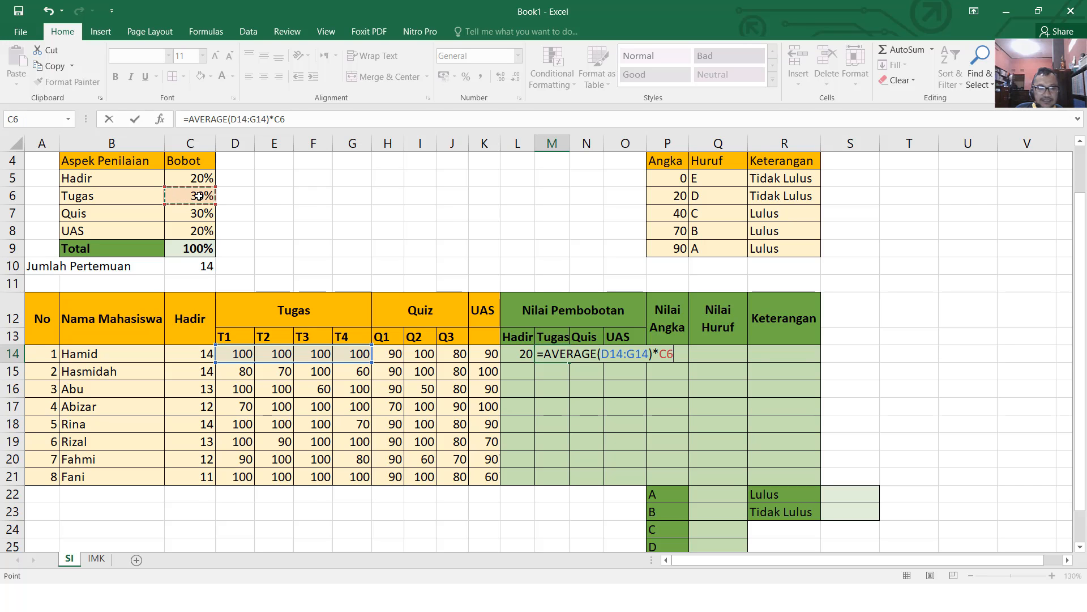
pyautogui.press('super')
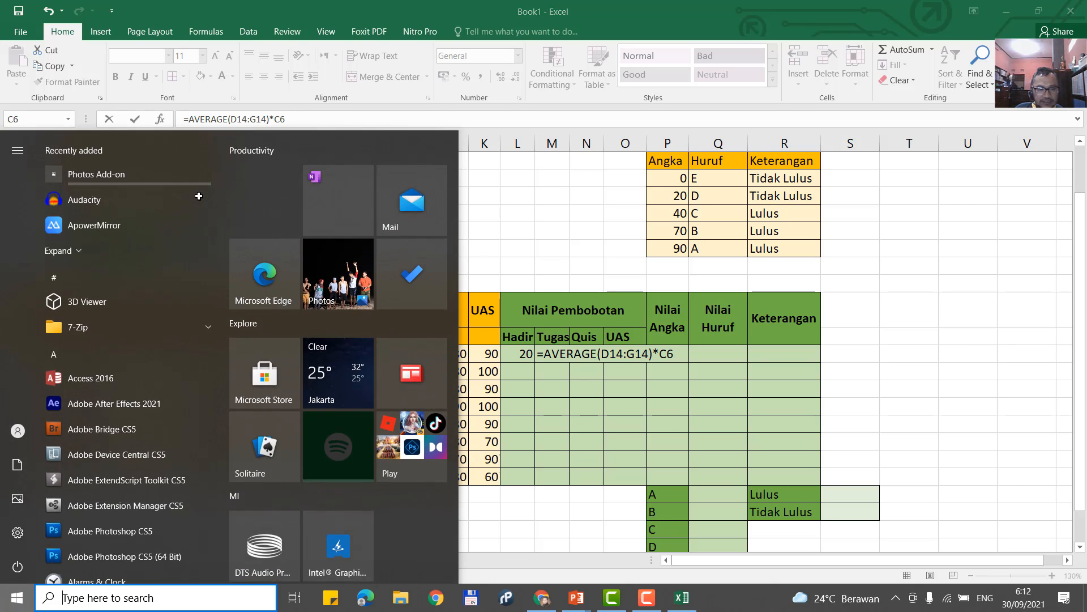
pyautogui.press('Escape')
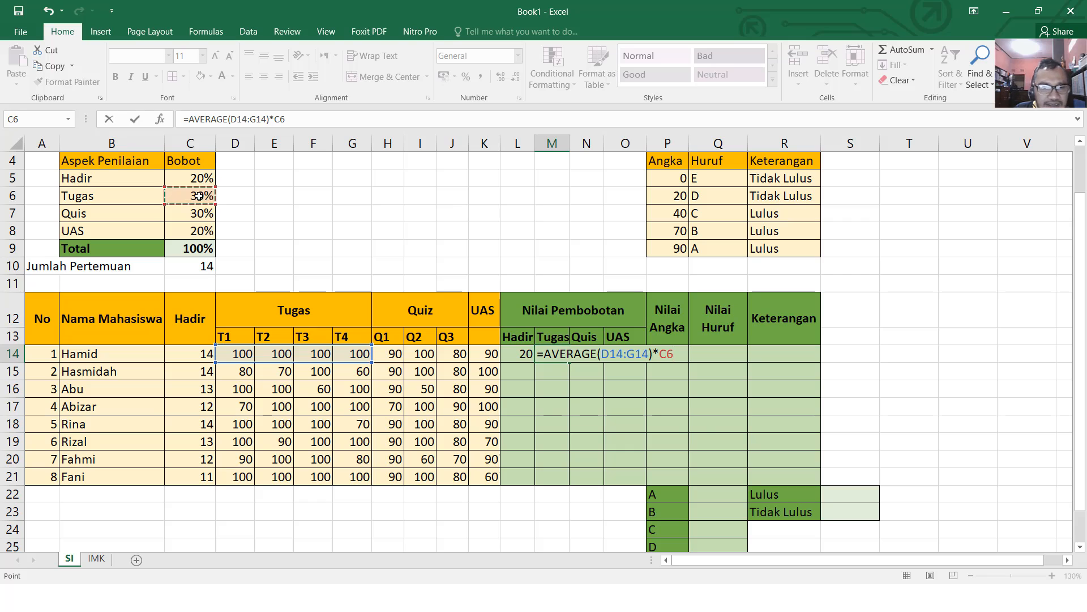
pyautogui.press('F4')
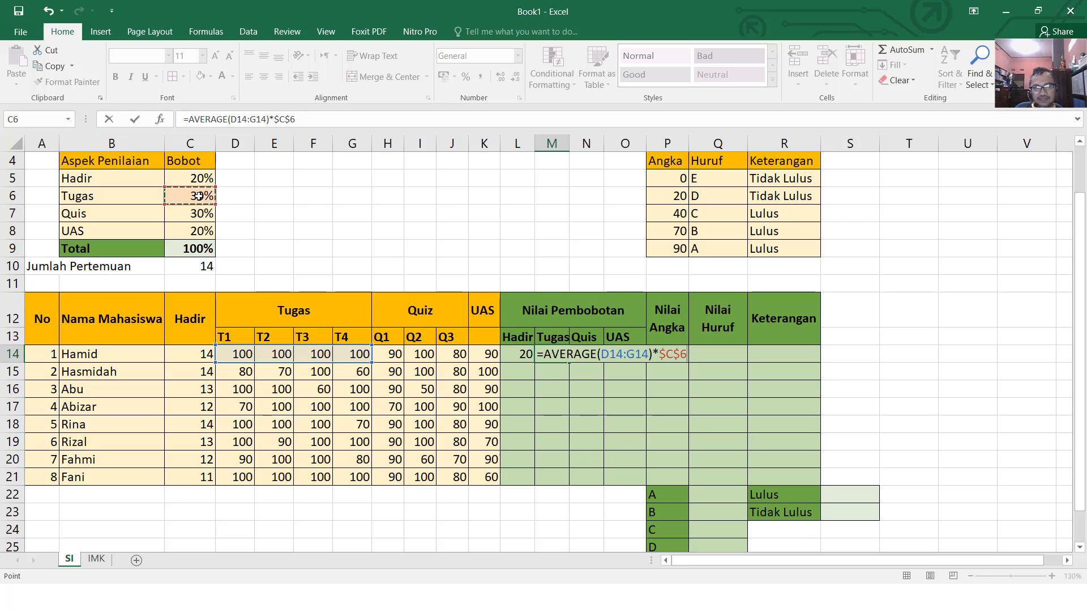
pyautogui.press('Return')
# Step: Begin the weighted Quis formula in N14 by averaging the first student's Q1–Q3 scores with =AVERAGE(H14:J14)*
pyautogui.press('Right')
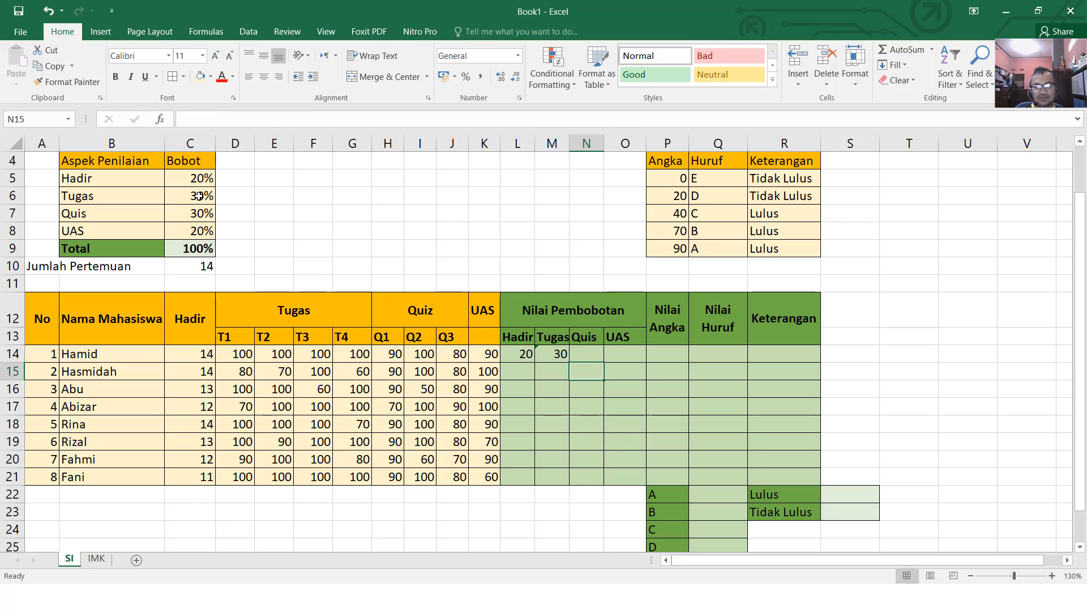
pyautogui.press('Up')
pyautogui.write('=')
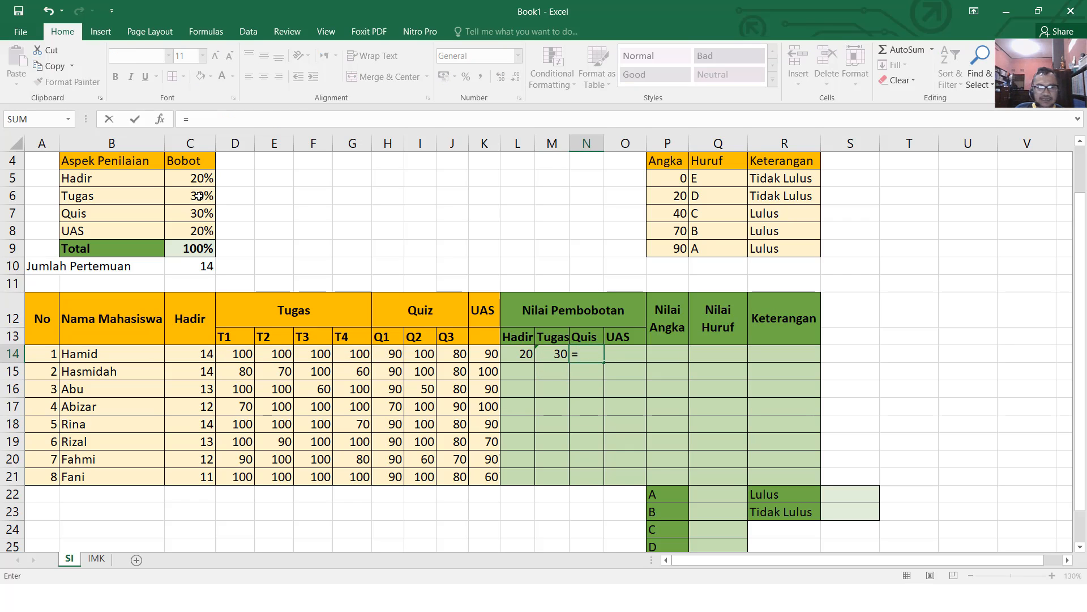
pyautogui.write('AVERA')
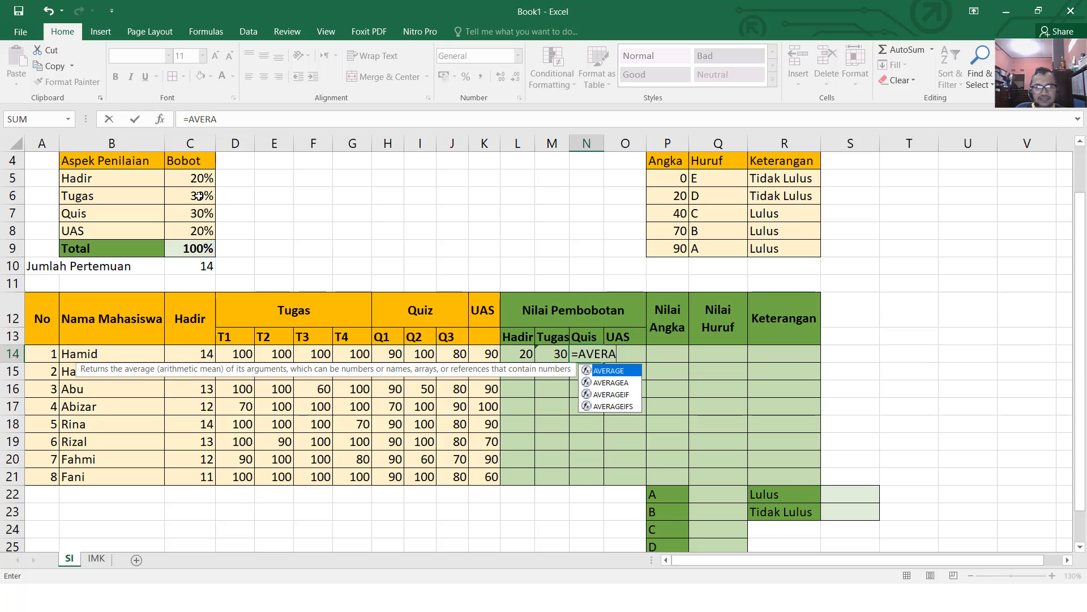
pyautogui.write('GE')
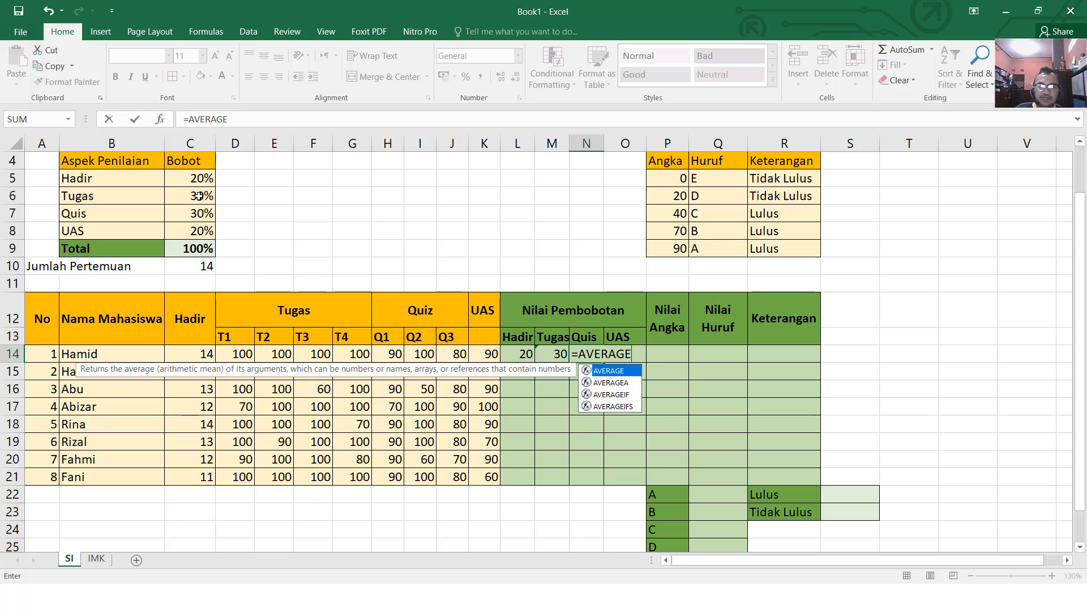
pyautogui.write('(')
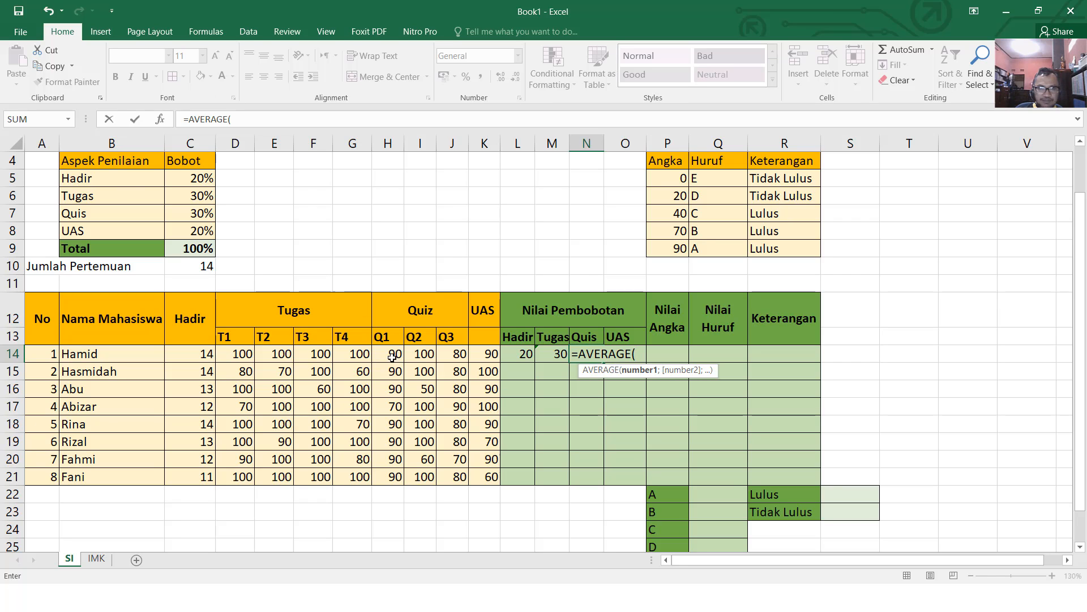
pyautogui.moveTo(398, 349); pyautogui.dragTo(451, 349)
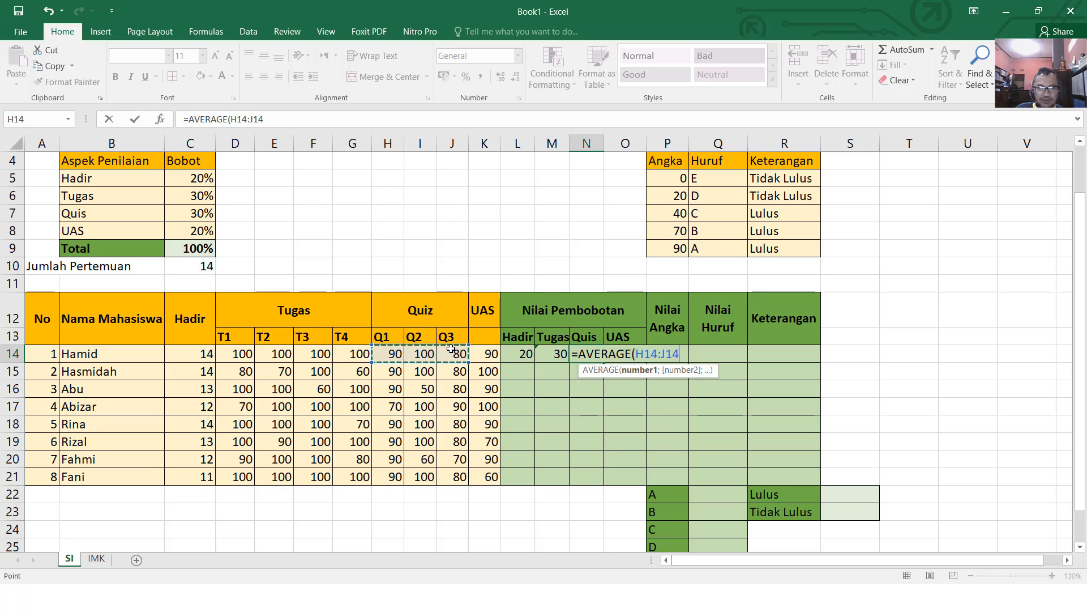
pyautogui.write(')')
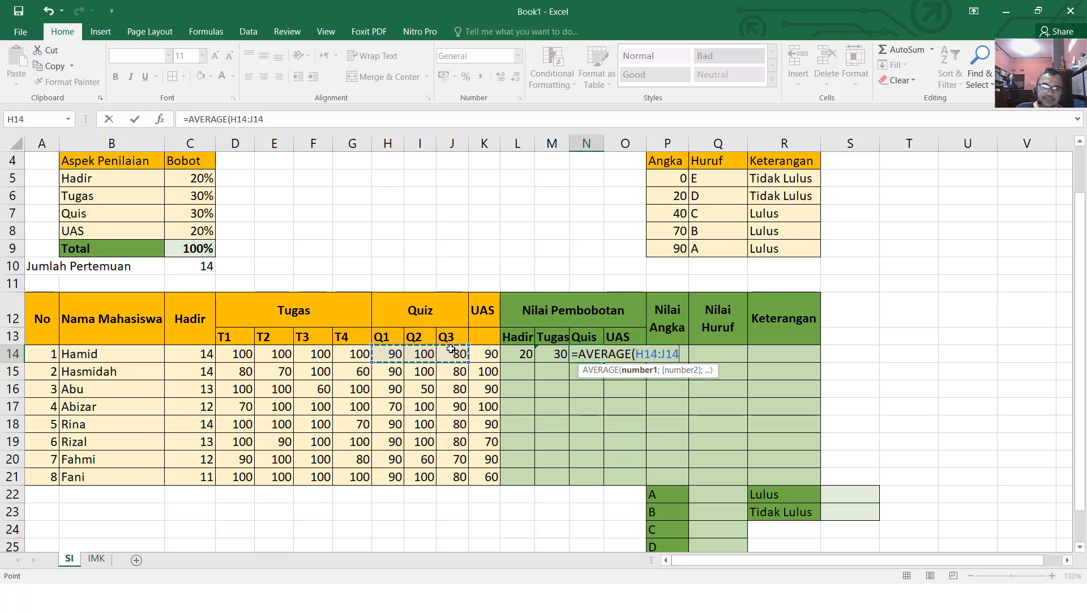
pyautogui.write('*')
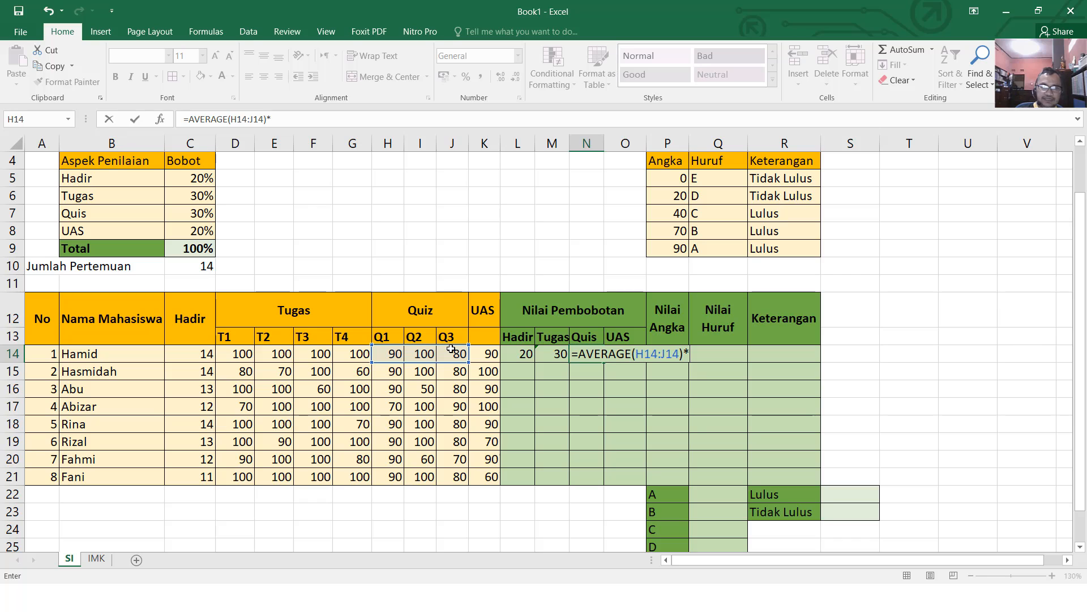
# Step: Add the Quis weight as absolute reference $C$7 and commit N14 as =AVERAGE(H14:J14)*$C$7
pyautogui.click(193, 213)
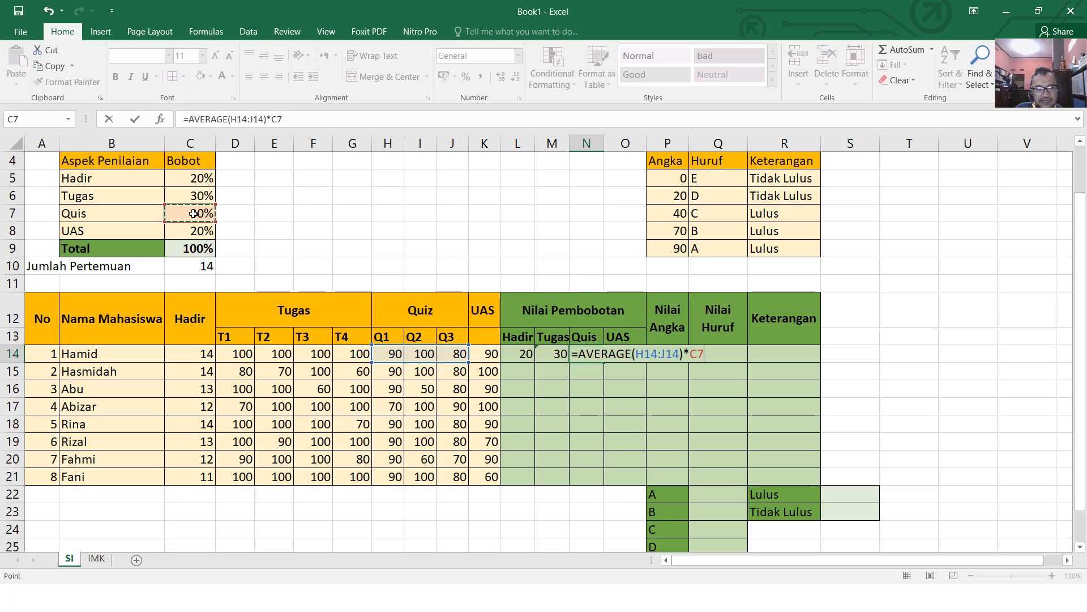
pyautogui.press('F4')
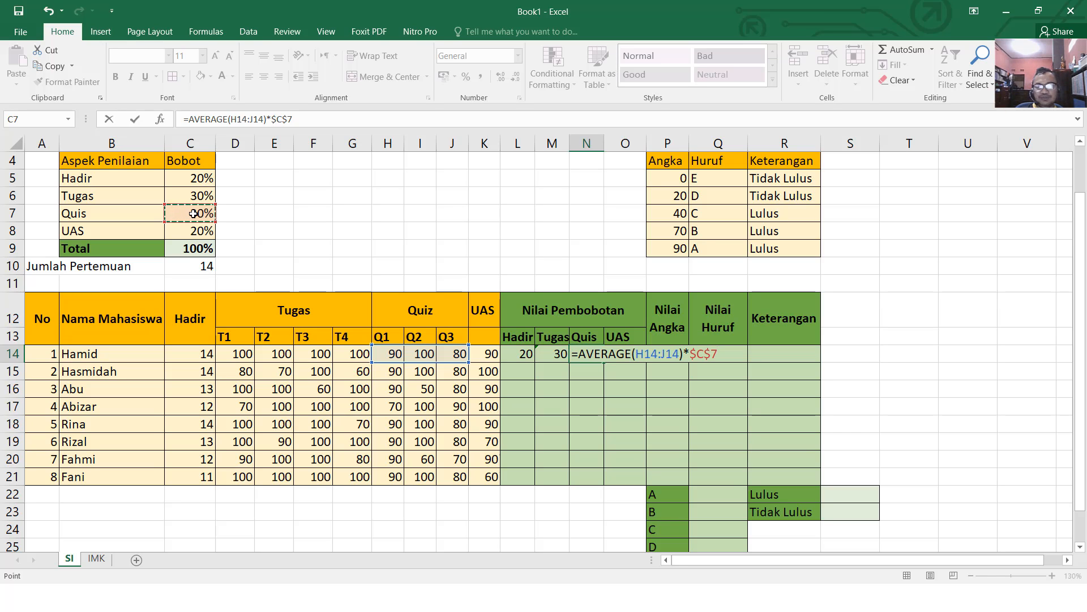
pyautogui.press('Return')
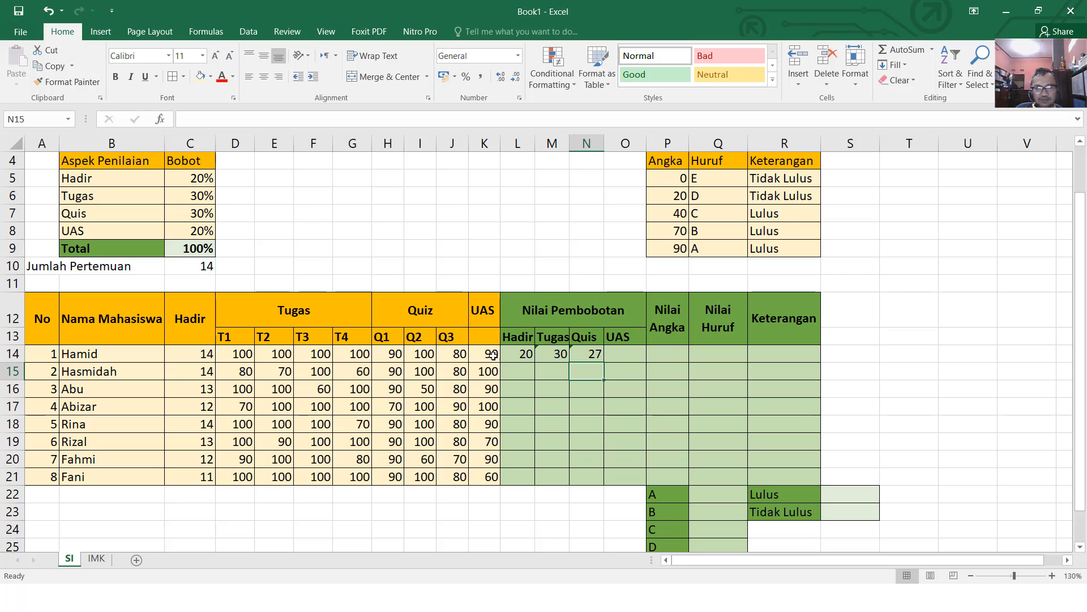
# Step: Merge and center the UAS score header across K12:K13
pyautogui.click(489, 311)
pyautogui.moveTo(489, 311); pyautogui.dragTo(485, 336)
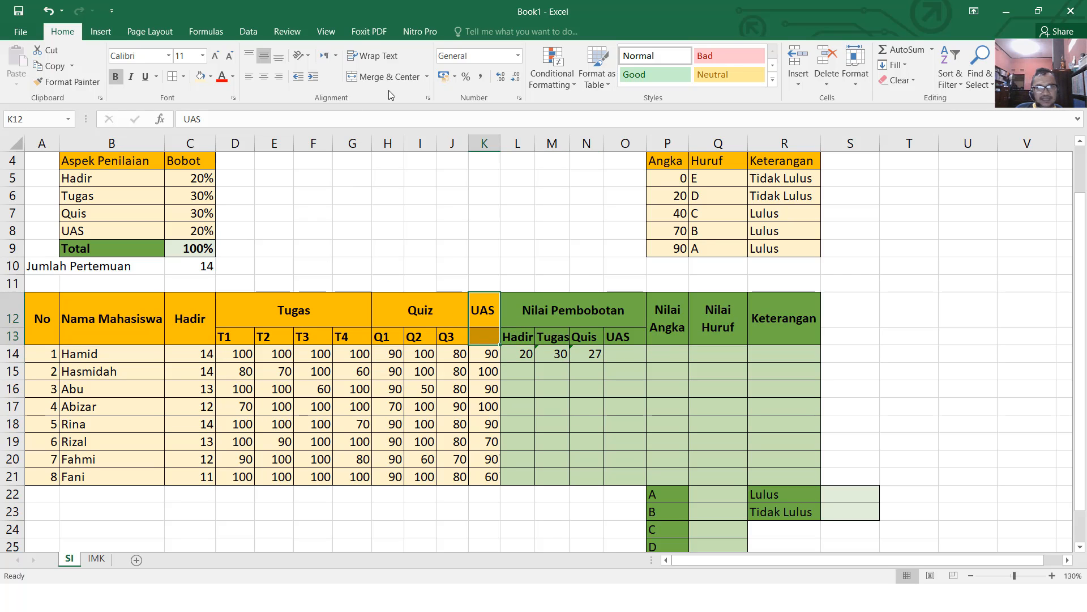
pyautogui.click(394, 77)
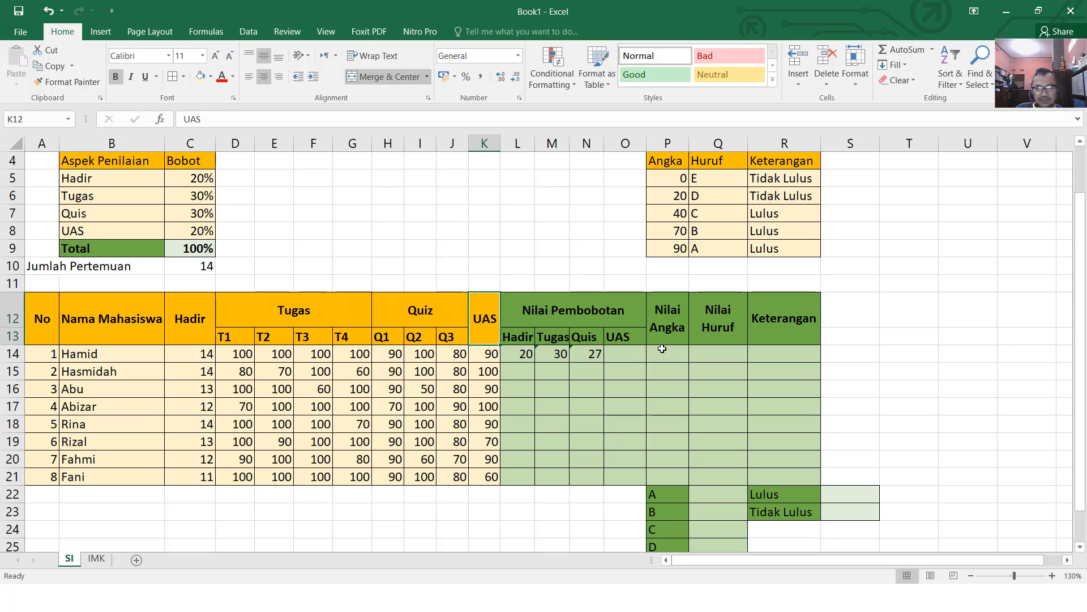
# Step: Enter the weighted UAS formula =K14*$C$8 in O14, with the UAS weight as an absolute reference
pyautogui.click(634, 349)
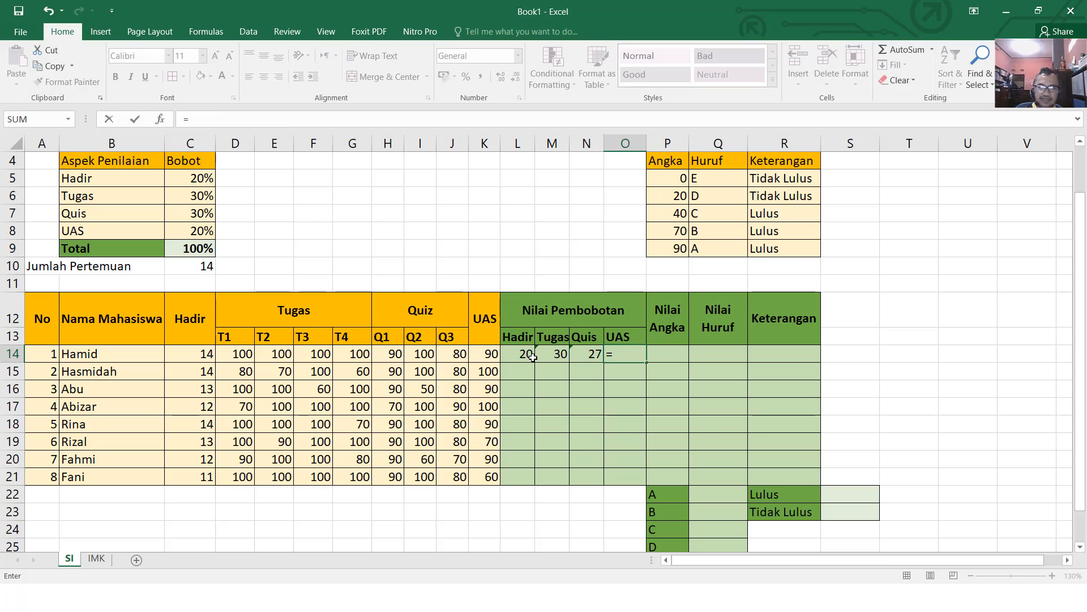
pyautogui.click(489, 356)
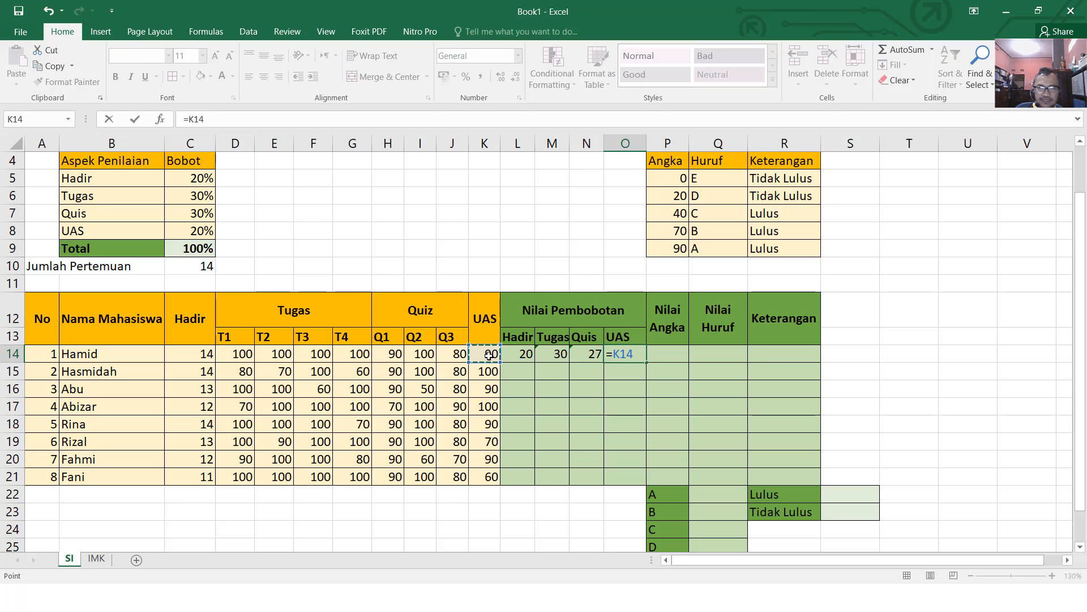
pyautogui.write('*')
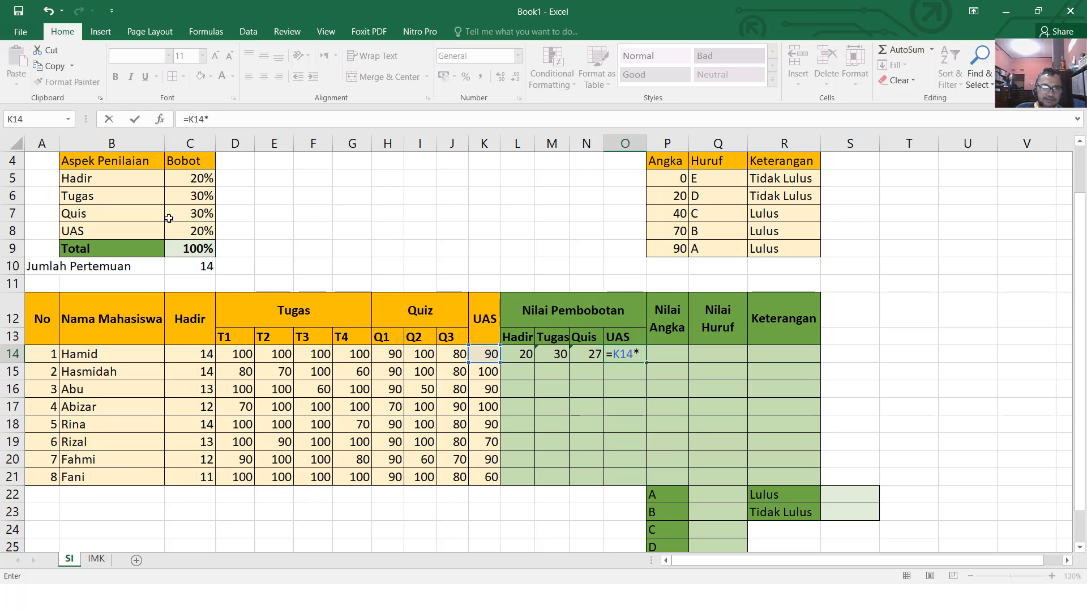
pyautogui.click(198, 229)
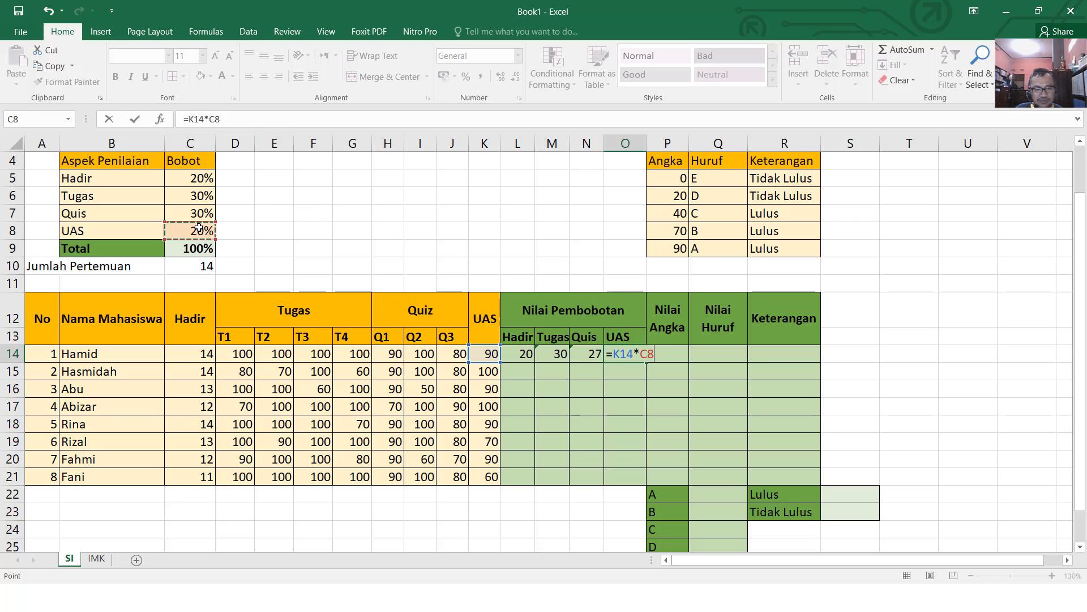
pyautogui.press('F4')
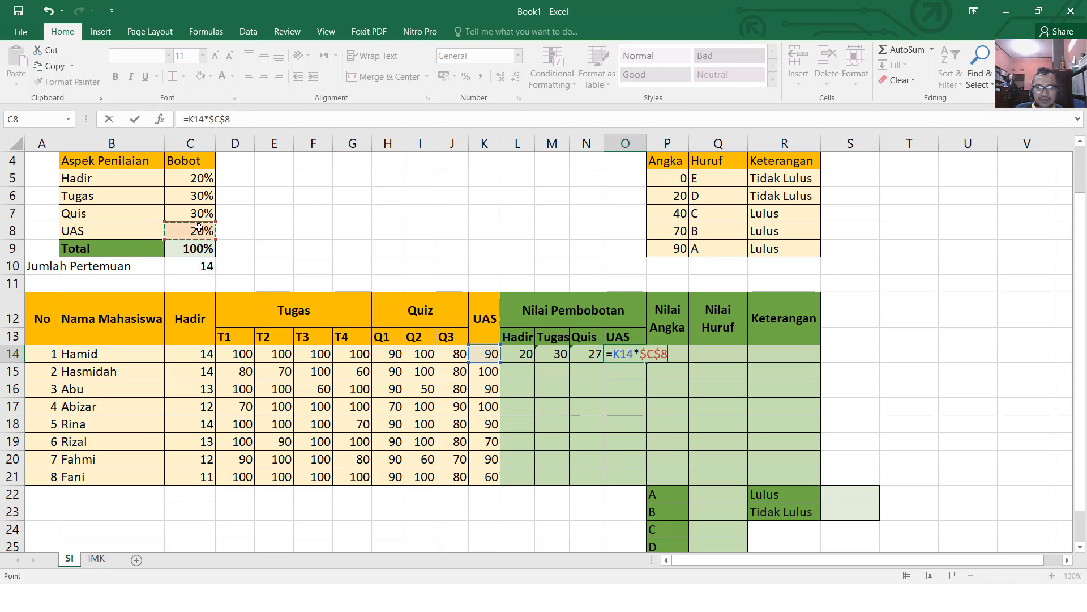
pyautogui.press('Return')
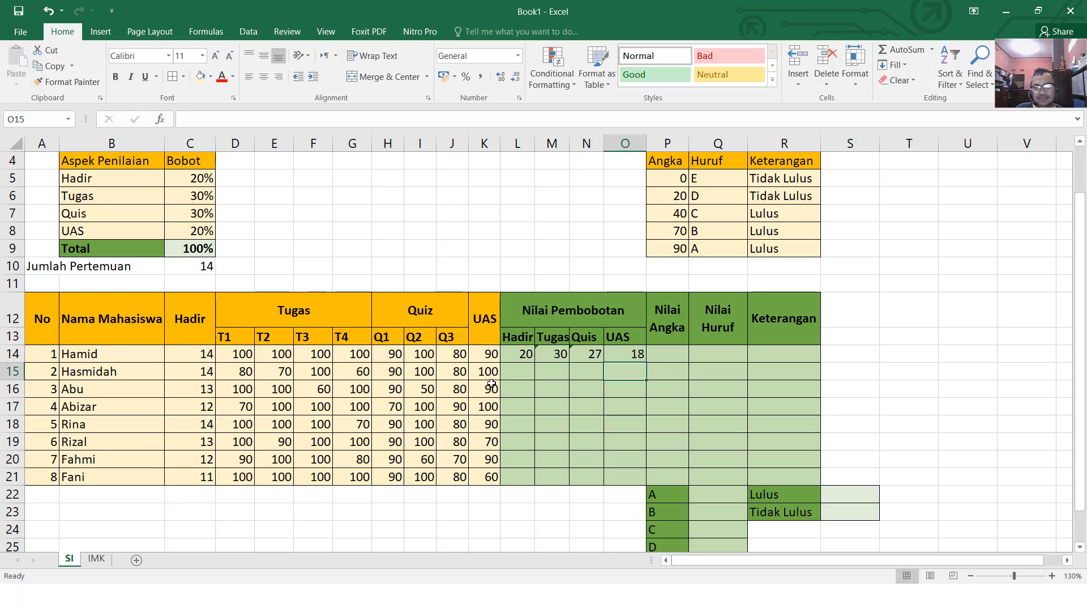
# Step: Fill the L14:O14 formulas down to row 21 and format the weighted values with two decimal places
pyautogui.moveTo(524, 354); pyautogui.dragTo(627, 480)
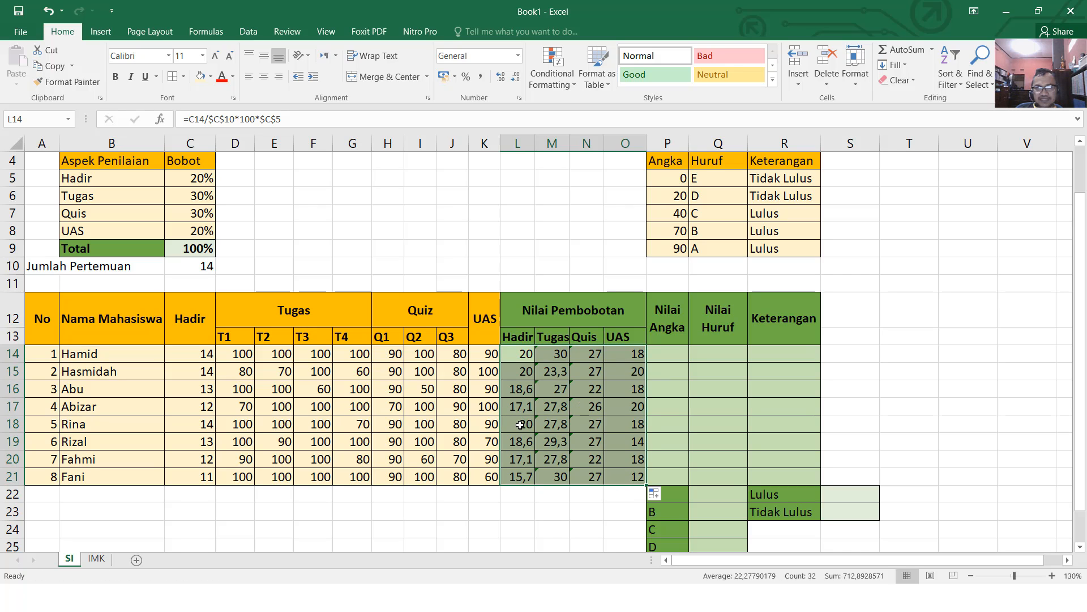
pyautogui.click(516, 78)
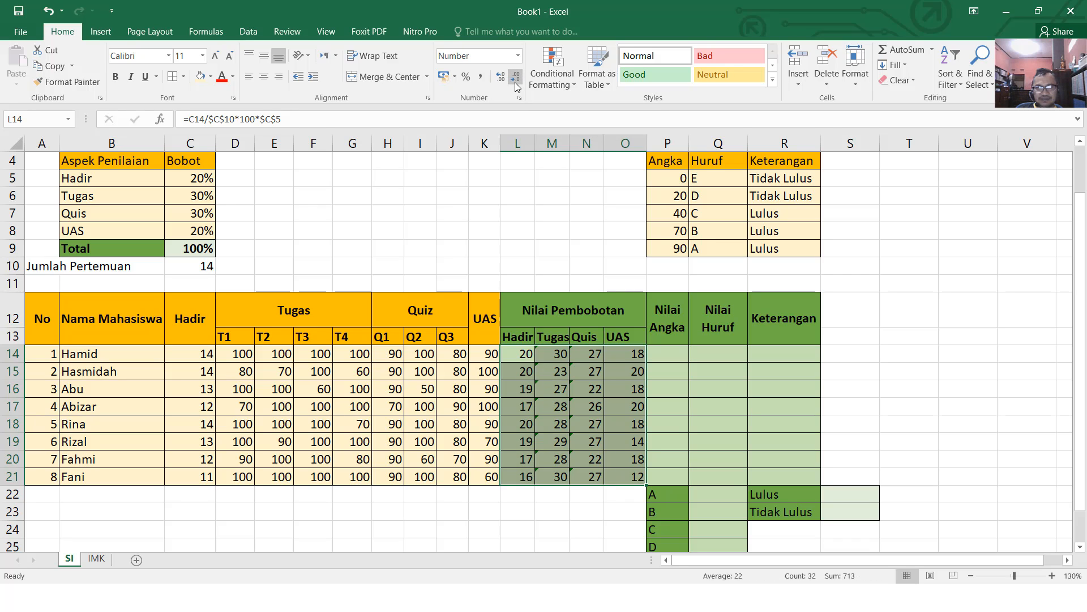
pyautogui.click(504, 81)
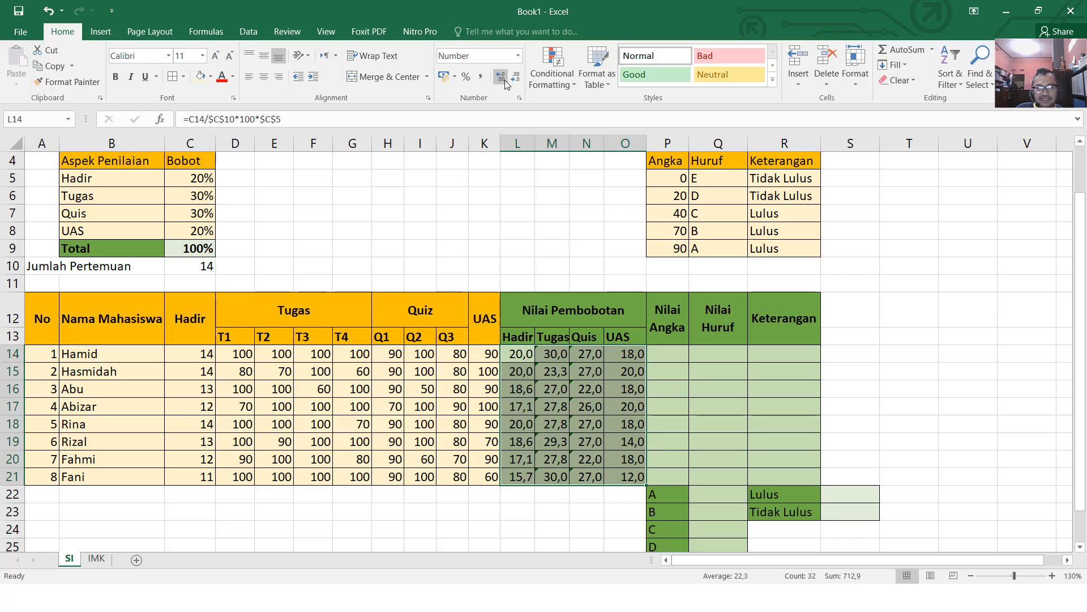
pyautogui.click(517, 80)
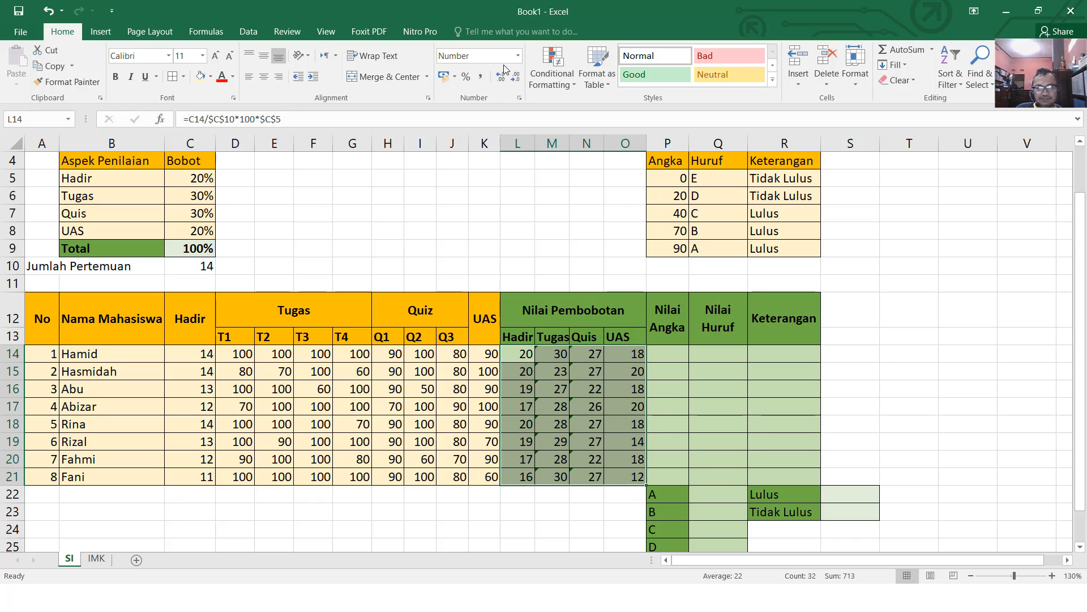
pyautogui.click(500, 79)
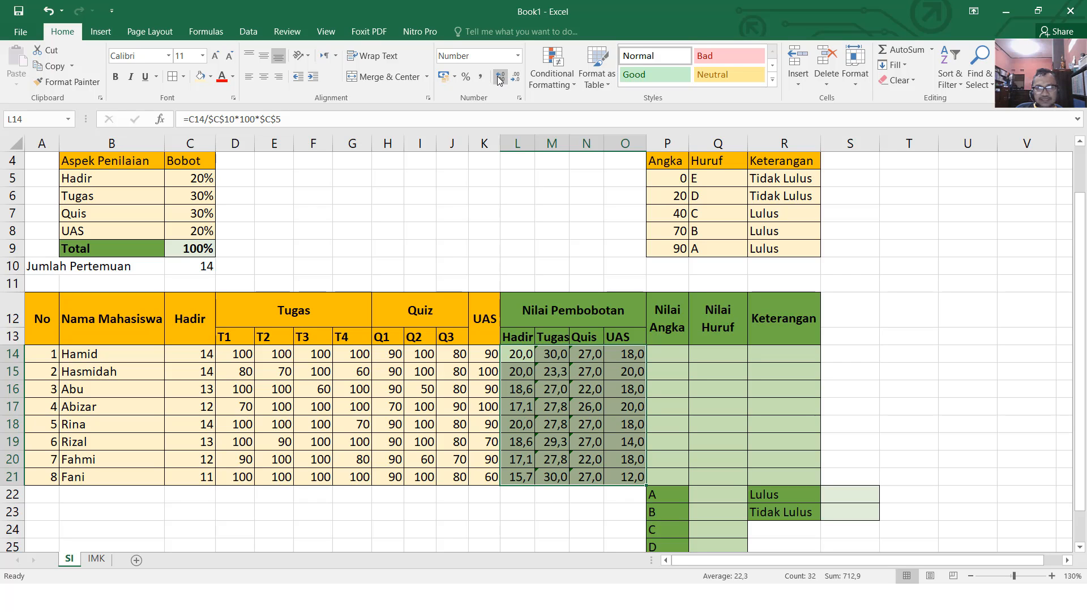
pyautogui.click(499, 79)
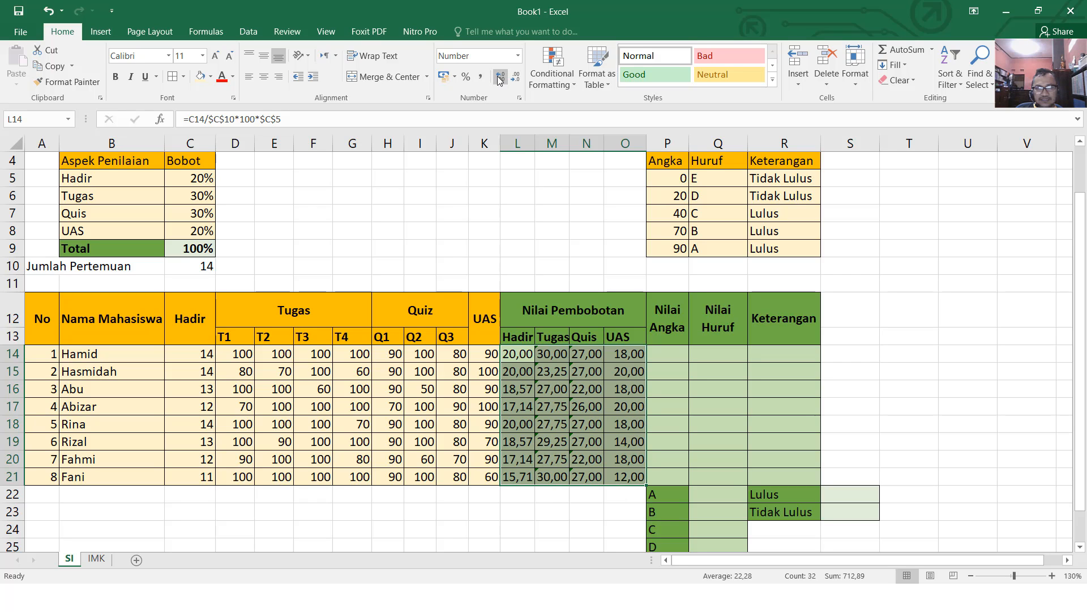
# Step: Widen columns L through O equally so the weighted values and their headers have more room
pyautogui.click(511, 144)
pyautogui.moveTo(510, 144); pyautogui.dragTo(625, 143)
pyautogui.moveTo(544, 140); pyautogui.dragTo(548, 145)
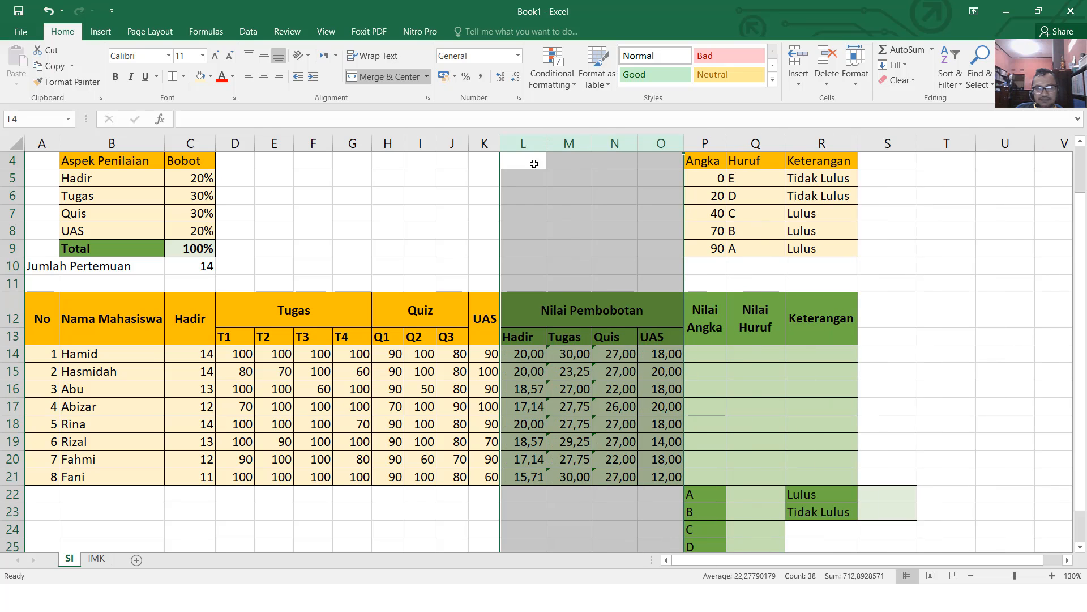
# Step: Total the weighted values under Nilai Angka with =SUM(L14:O14) in P14, and fill the formula down to row 21
pyautogui.click(433, 178)
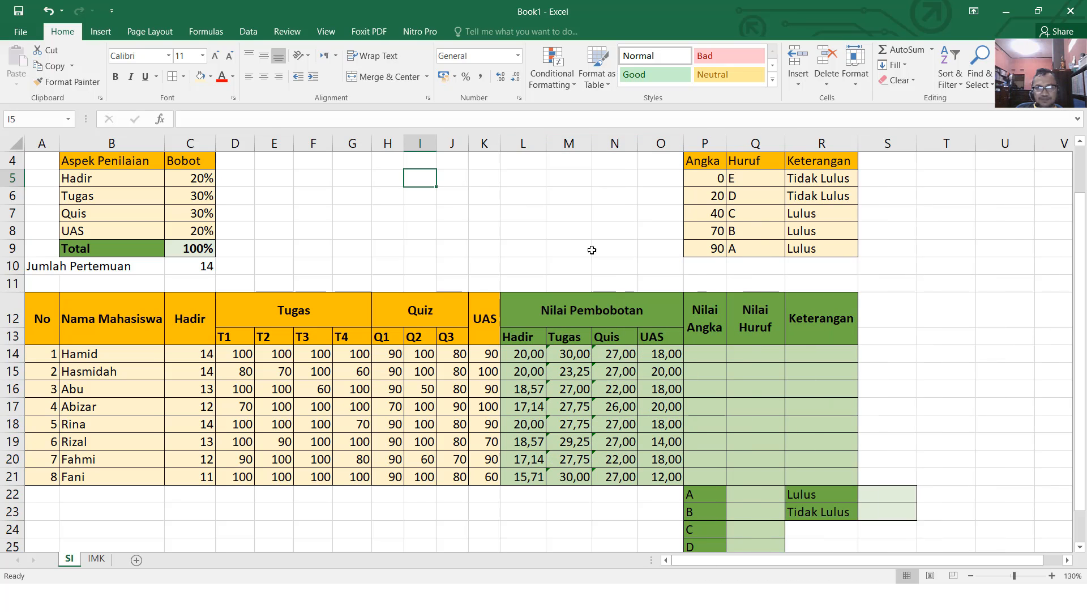
pyautogui.click(694, 353)
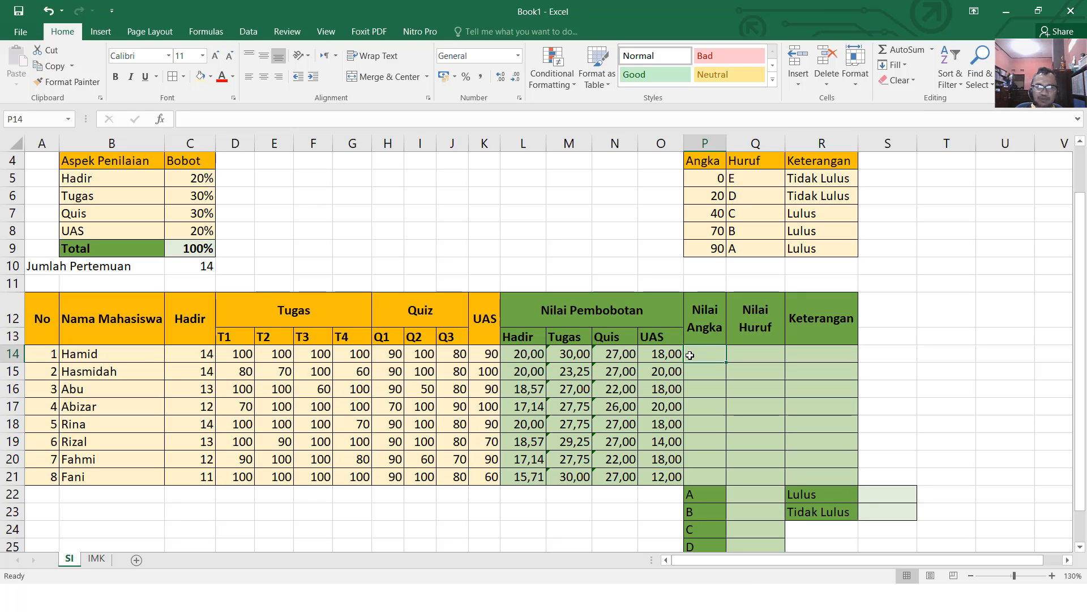
pyautogui.write('=S')
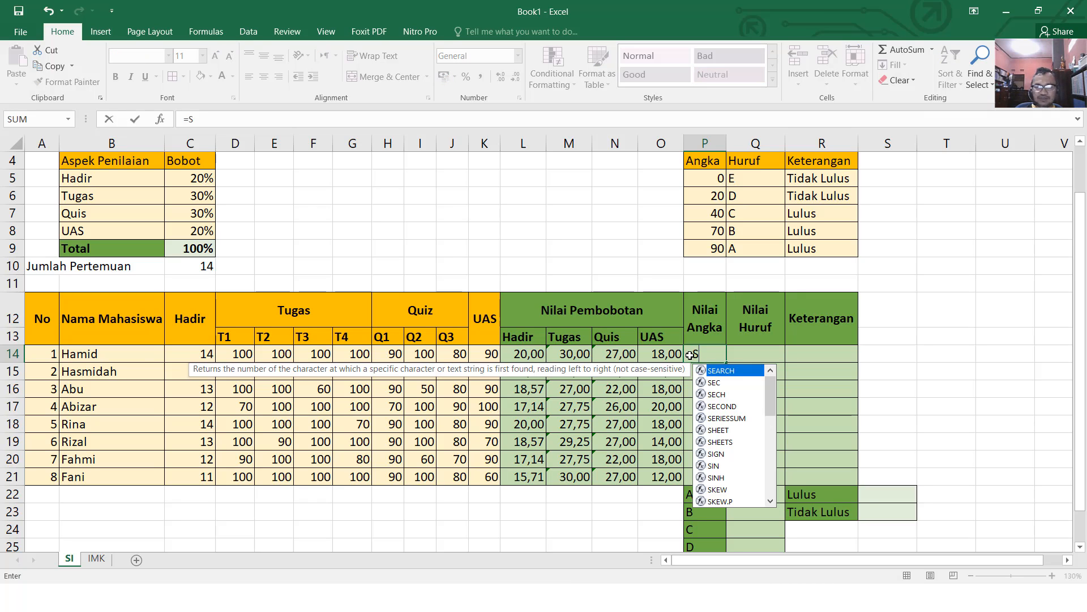
pyautogui.write('UM(')
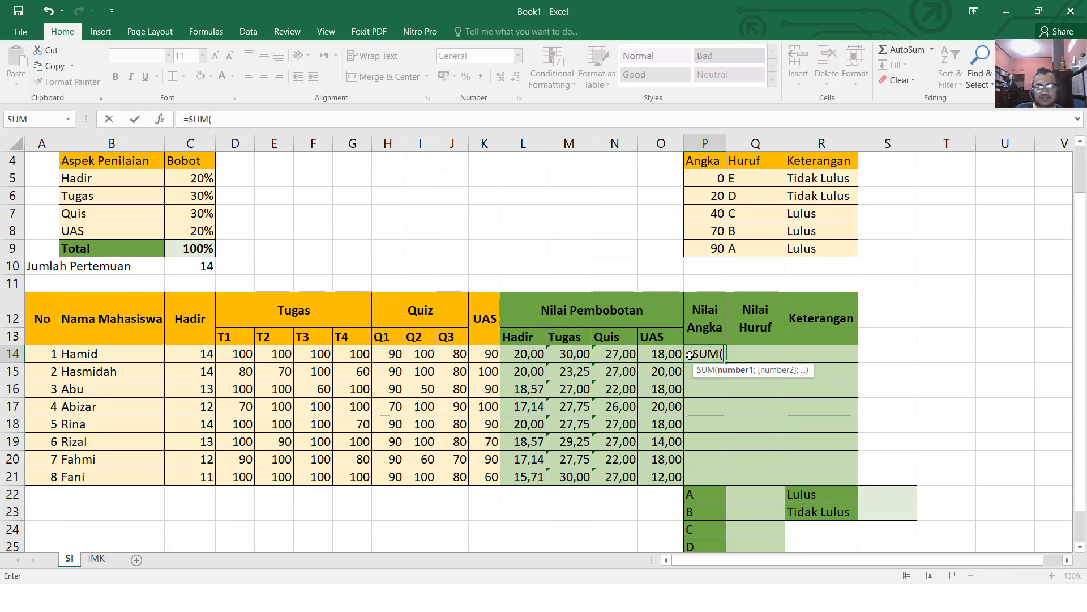
pyautogui.moveTo(525, 354); pyautogui.dragTo(647, 354)
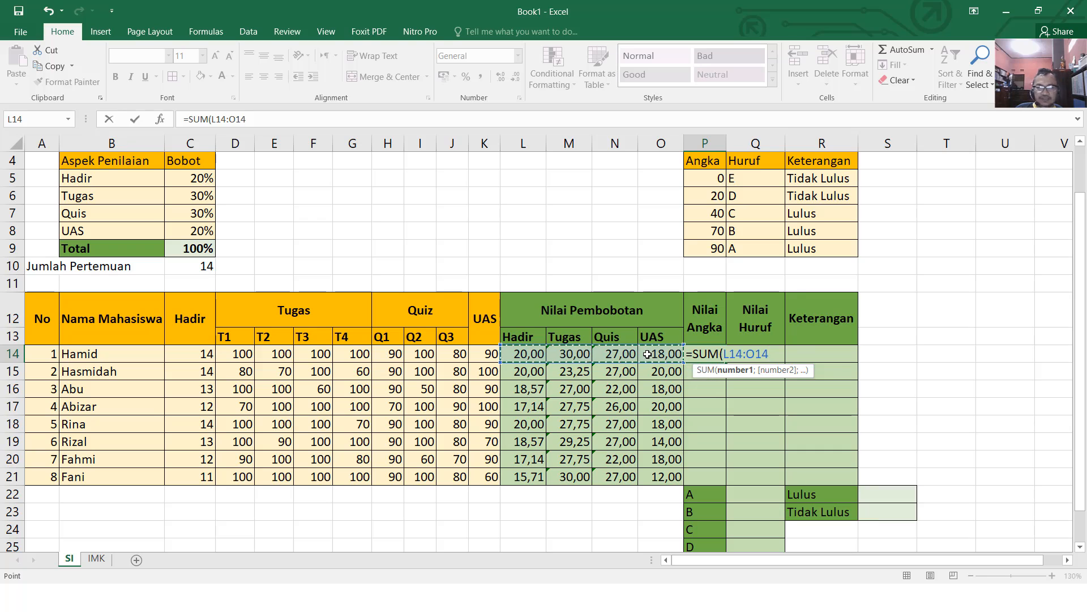
pyautogui.write(')')
pyautogui.press('Return')
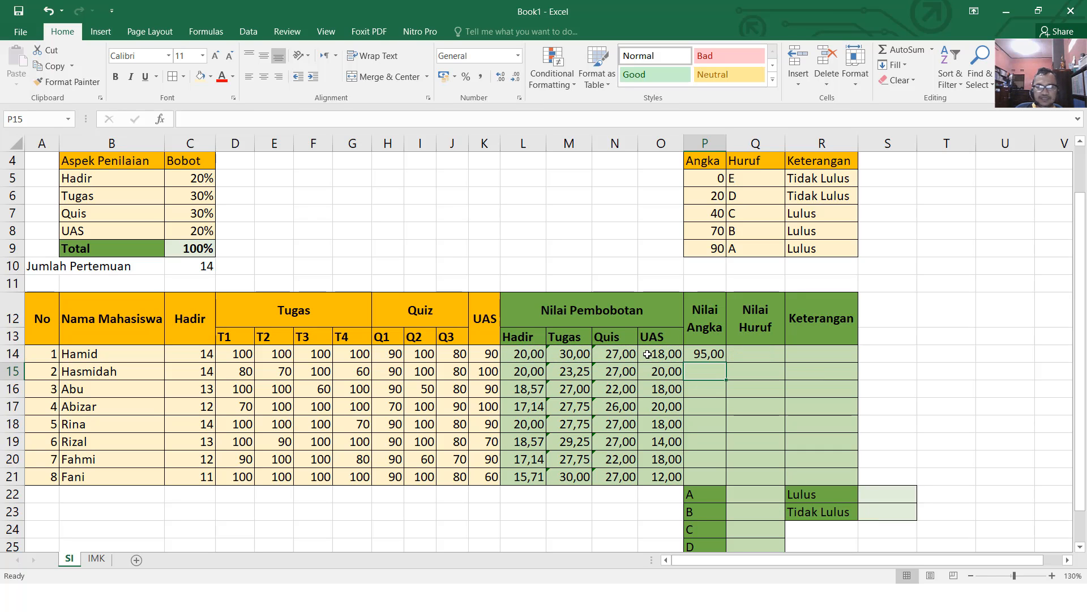
pyautogui.click(715, 352)
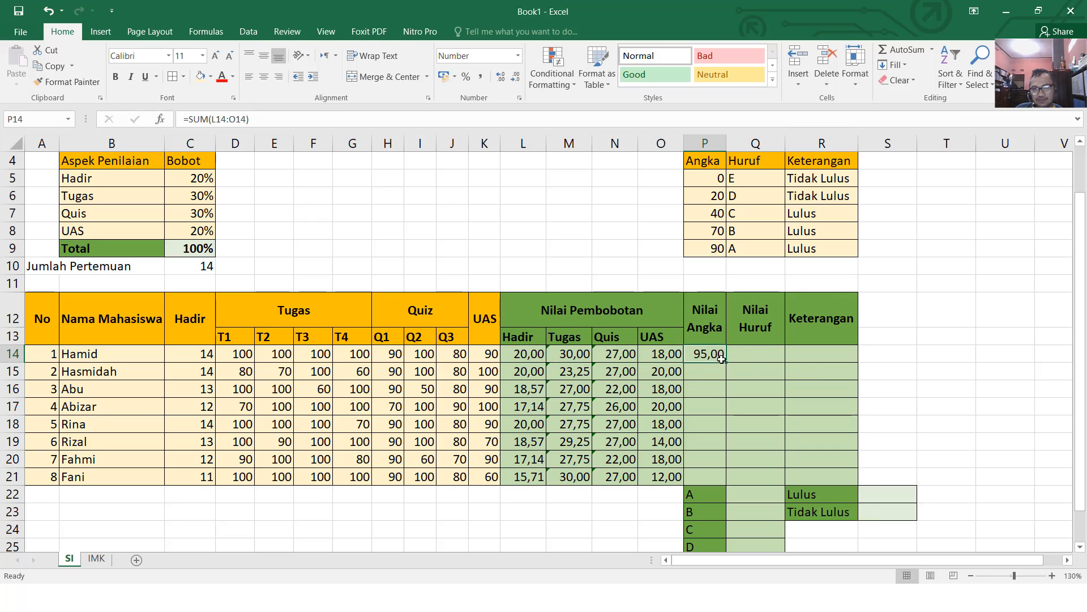
pyautogui.moveTo(726, 364); pyautogui.dragTo(715, 480)
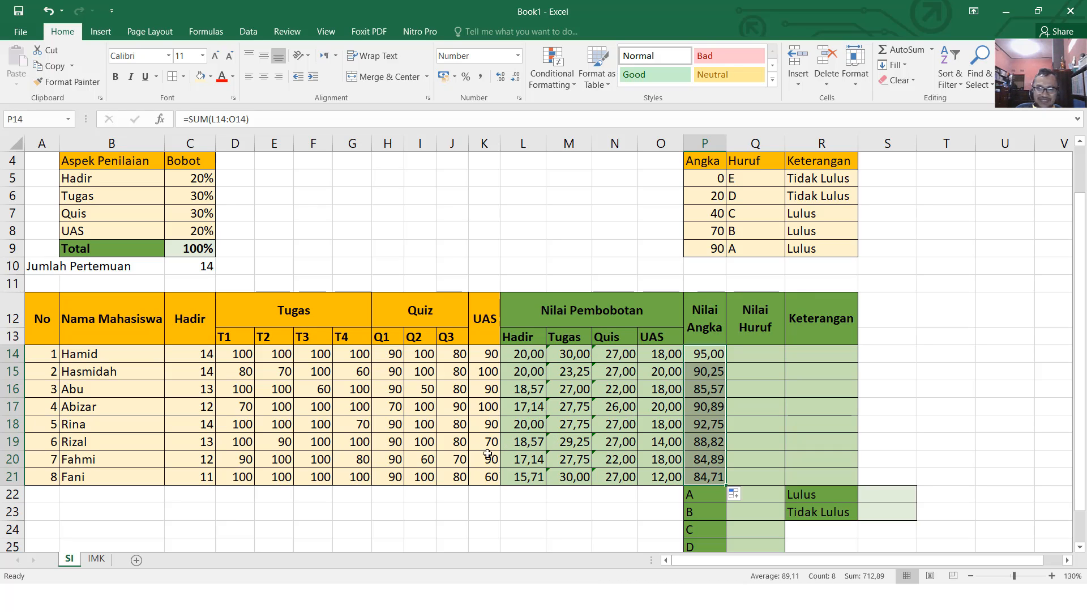
# Step: Change student 6's scores in row 19, setting T4 to 70 and Q2 to 60
pyautogui.click(366, 440)
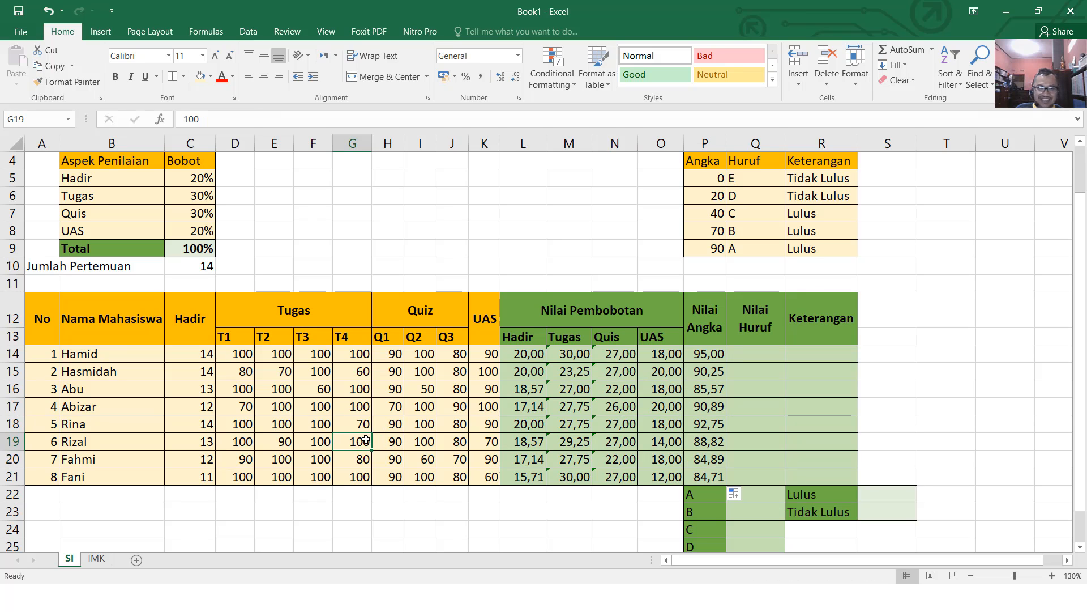
pyautogui.write('70')
pyautogui.press('Right')
pyautogui.press('Right')
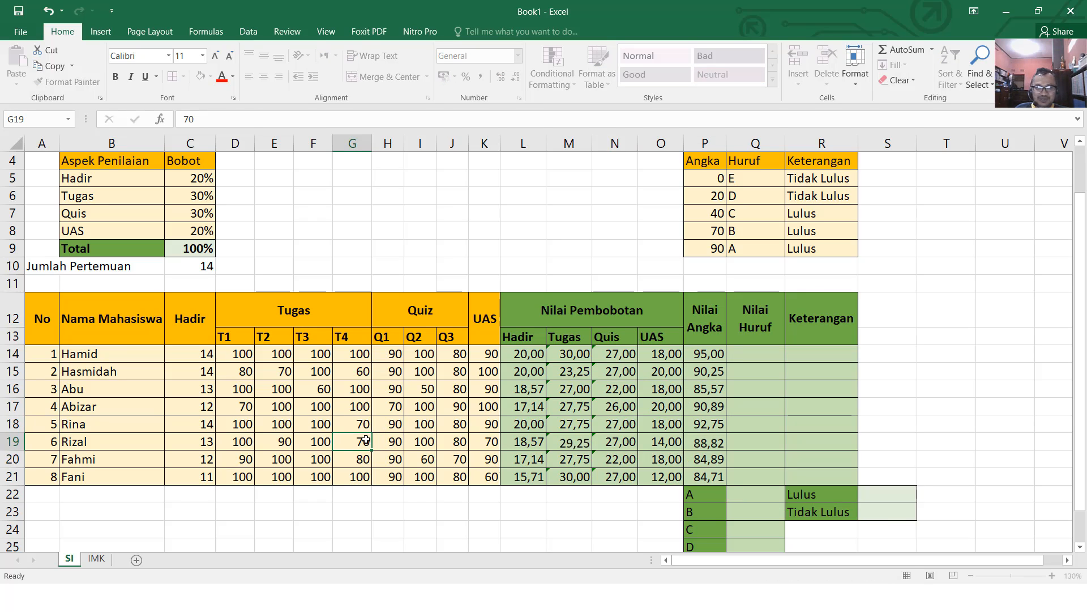
pyautogui.write('60')
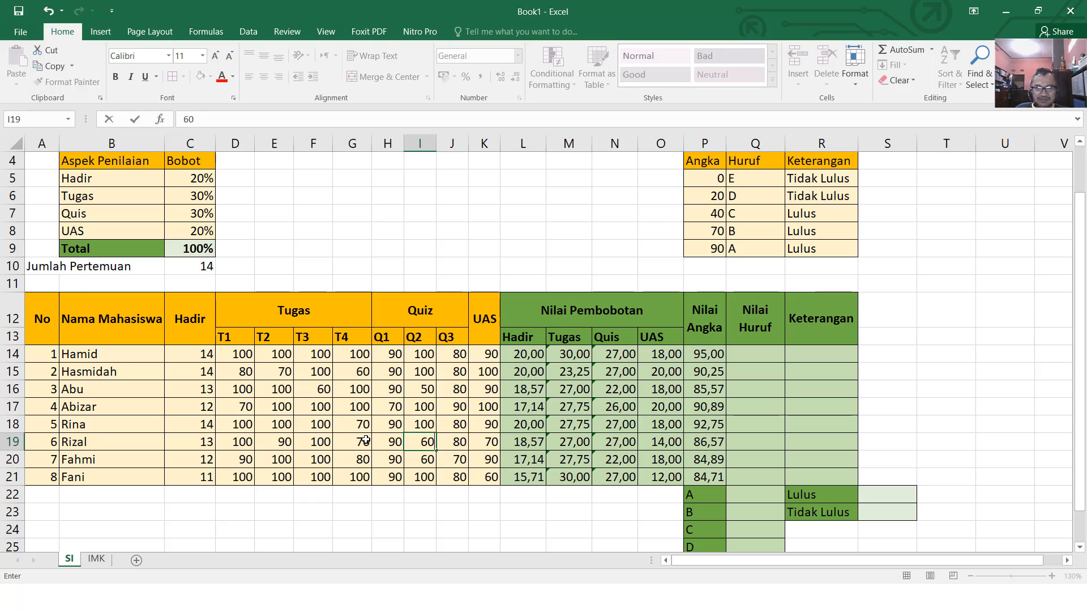
pyautogui.press('Return')
# Step: Set student 6's T1 score to 70 and Hadir count to 10 in row 19
pyautogui.press('Left')
pyautogui.press('Left')
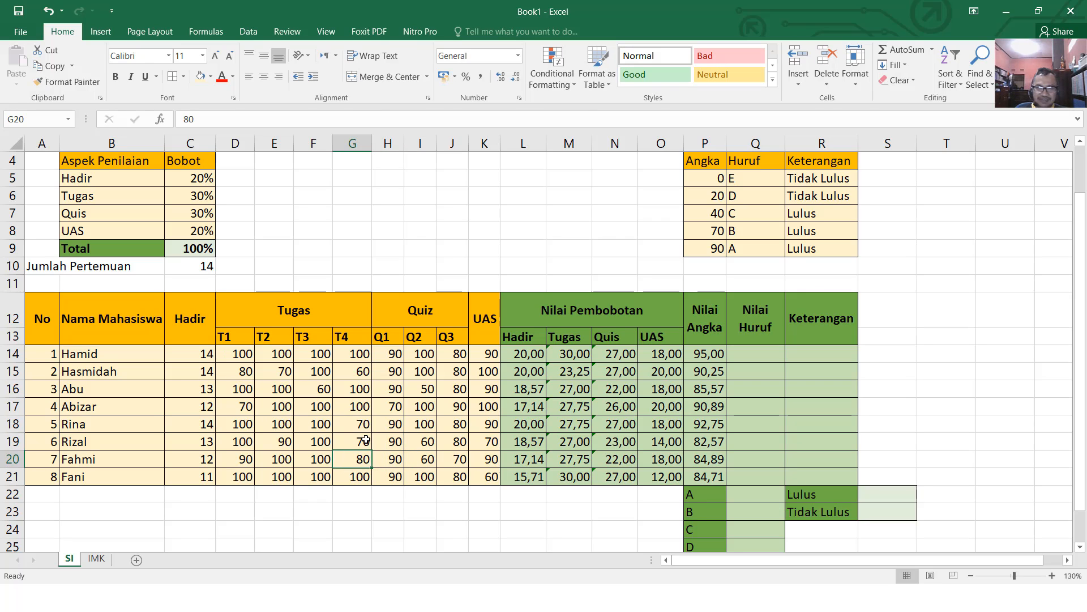
pyautogui.press('Left')
pyautogui.press('Left')
pyautogui.press('Up')
pyautogui.press('Left')
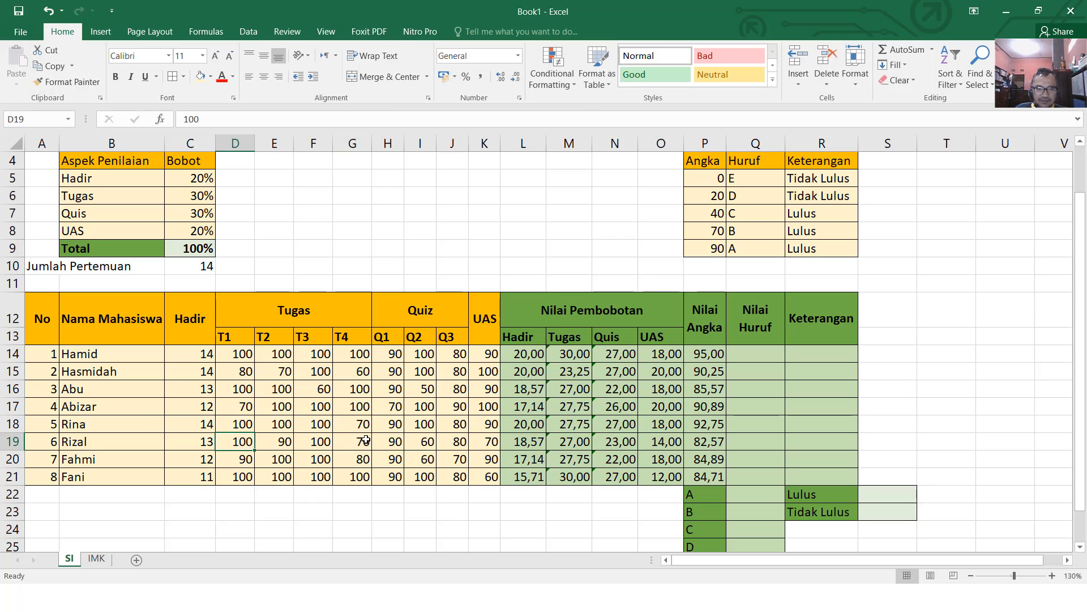
pyautogui.write('70')
pyautogui.press('Left')
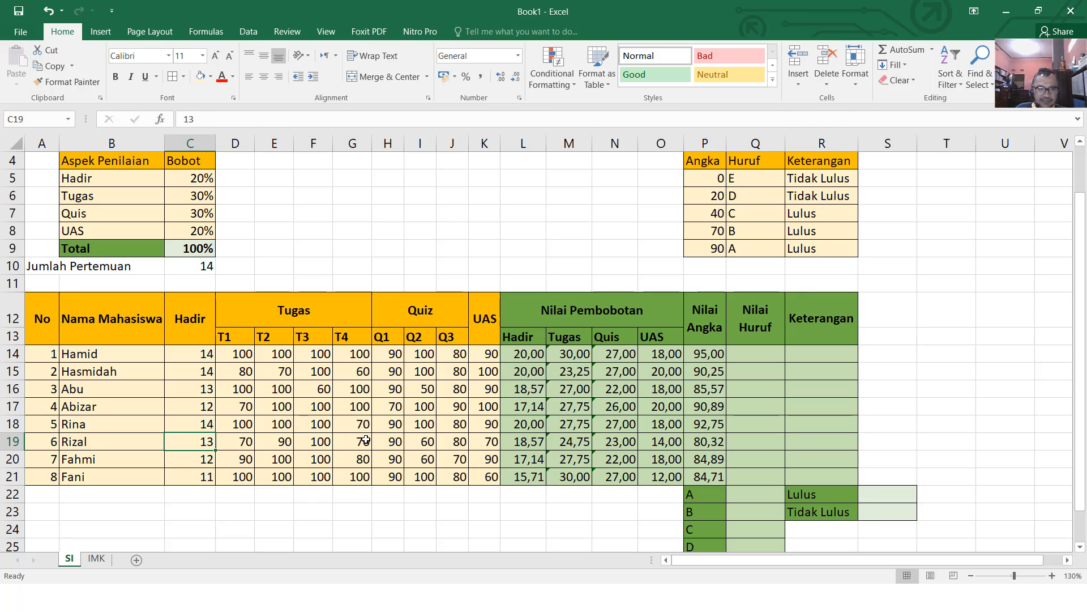
pyautogui.write('1')
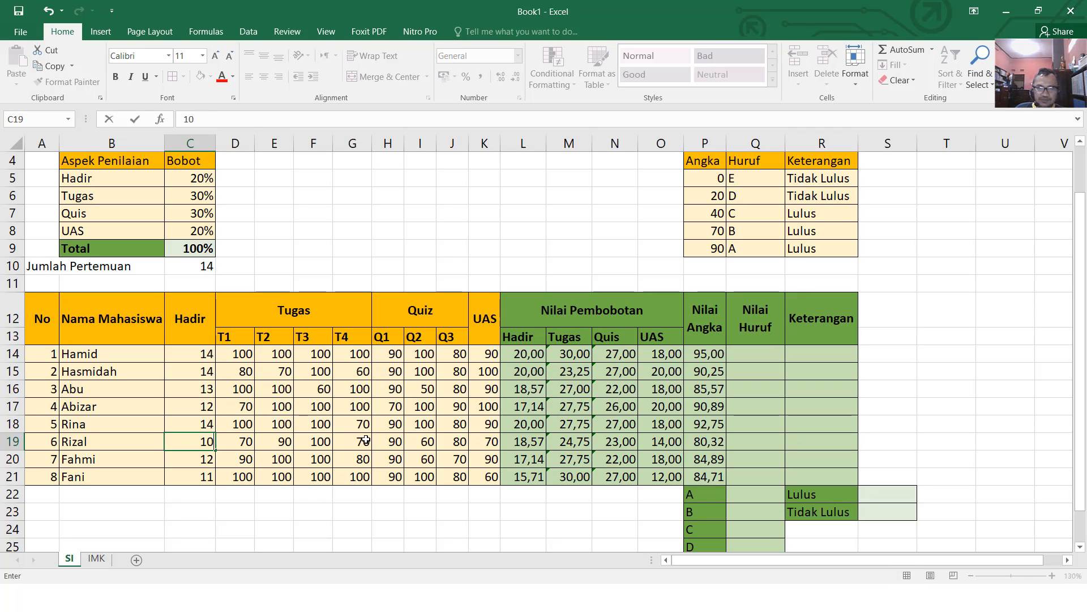
pyautogui.press('Right')
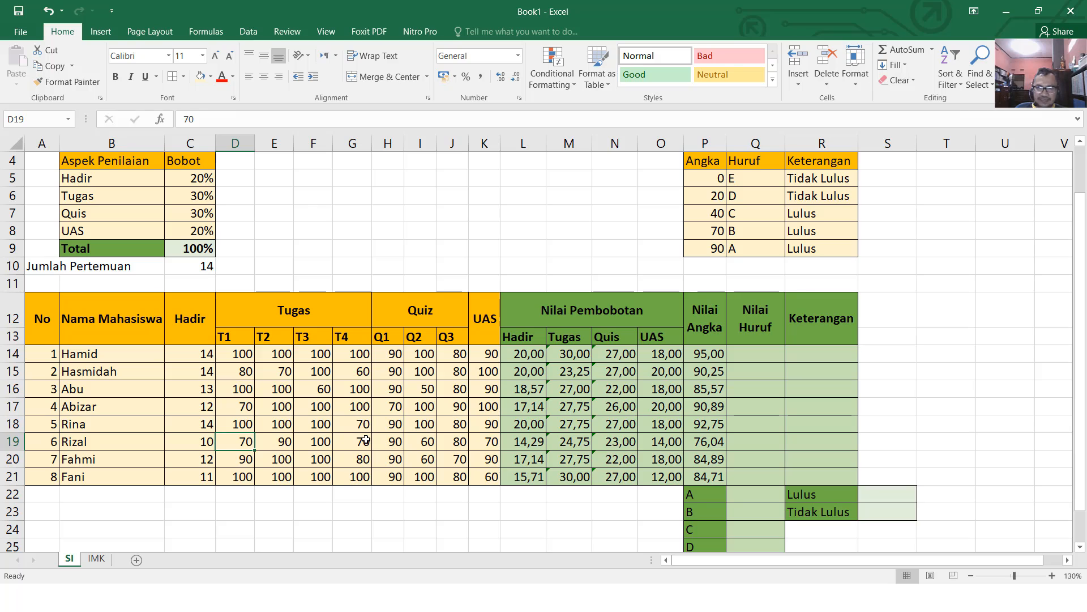
# Step: Lower student 8's T1 and T4 assignment scores in row 21 to 60 each
pyautogui.press('Down')
pyautogui.press('Down')
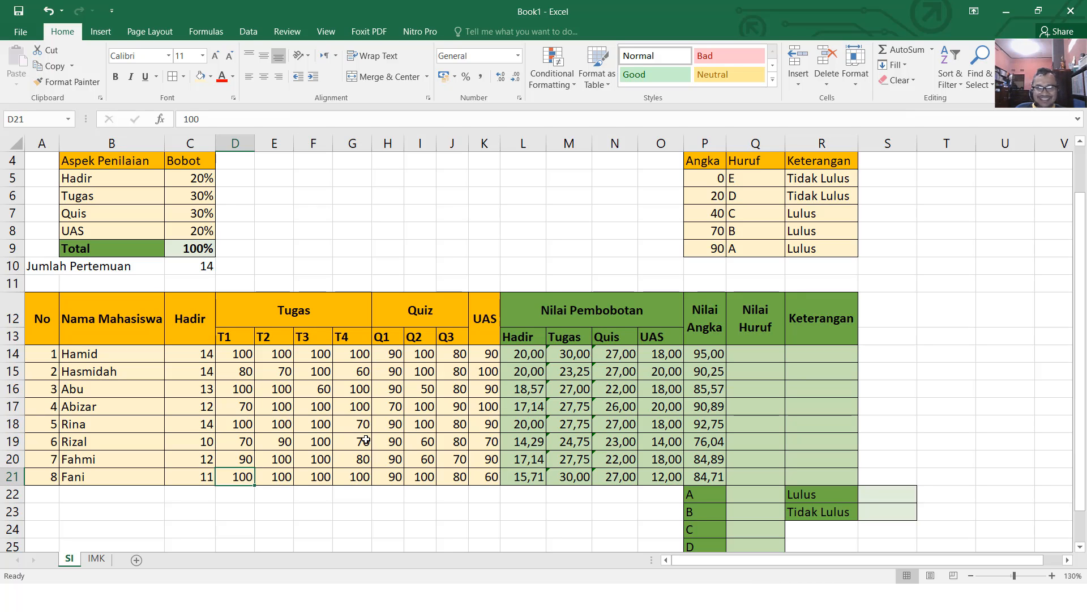
pyautogui.write('60')
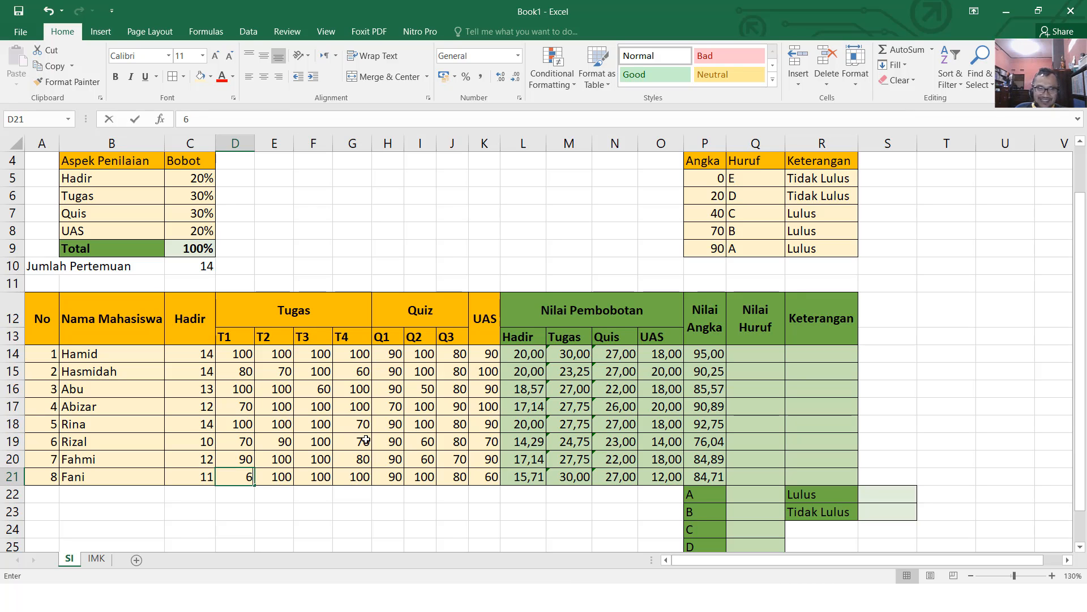
pyautogui.press('Right')
pyautogui.press('Right')
pyautogui.press('Right')
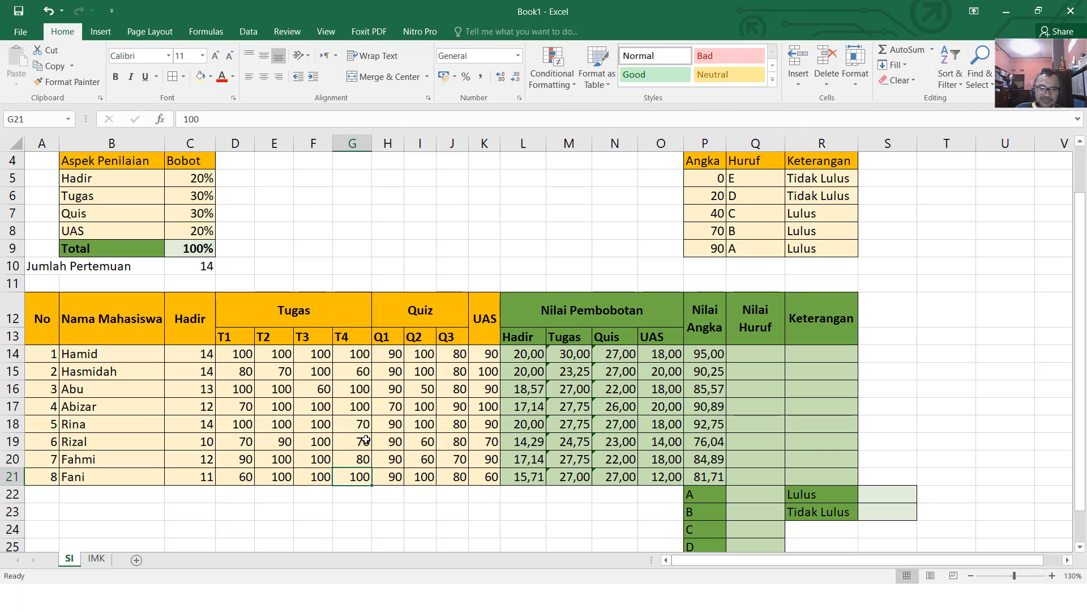
pyautogui.write('6')
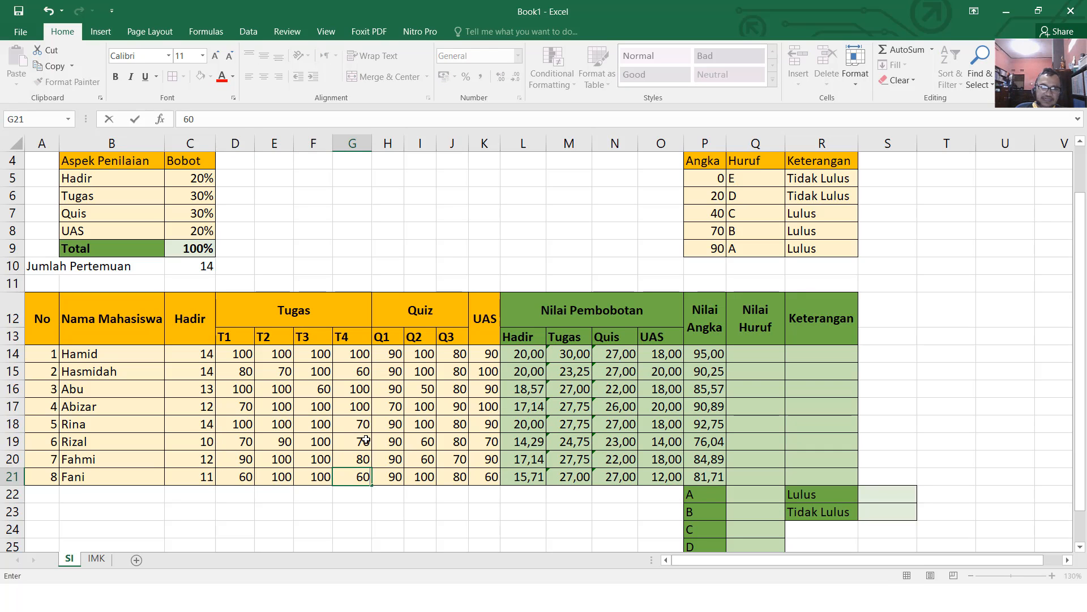
pyautogui.write('0')
pyautogui.press('Right')
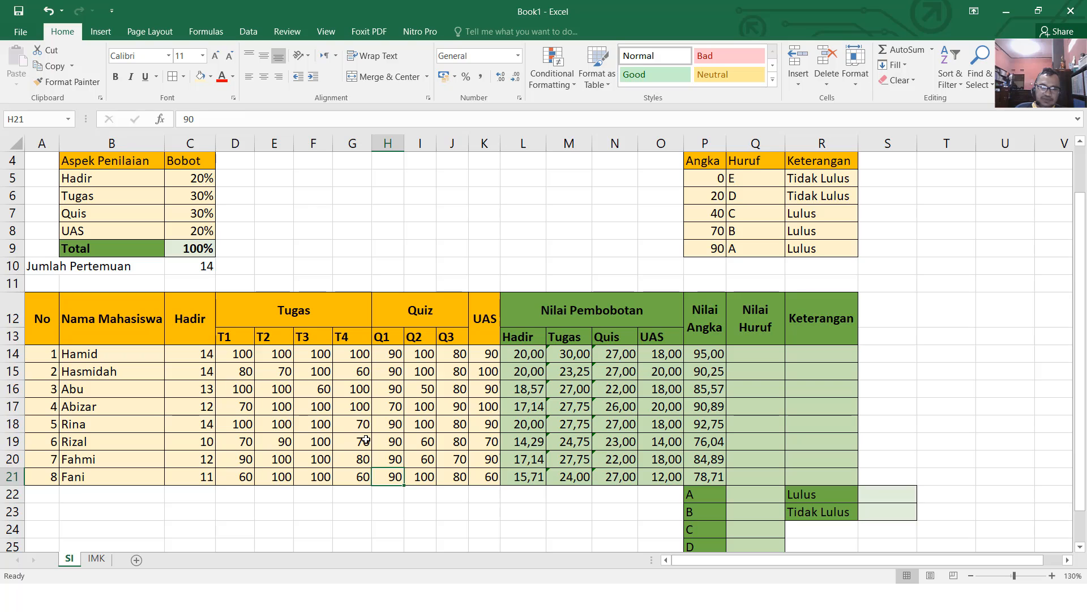
# Step: Set student 8's Q1 and Q3 quiz scores in row 21 to 60 each
pyautogui.write('60')
pyautogui.press('Right')
pyautogui.press('Right')
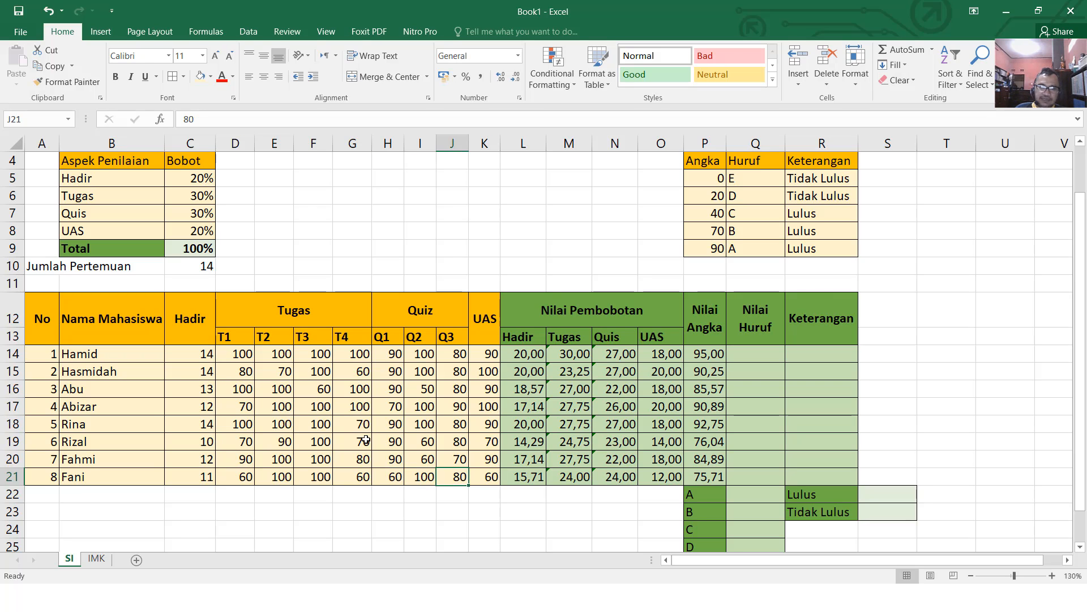
pyautogui.write('60')
pyautogui.press('Return')
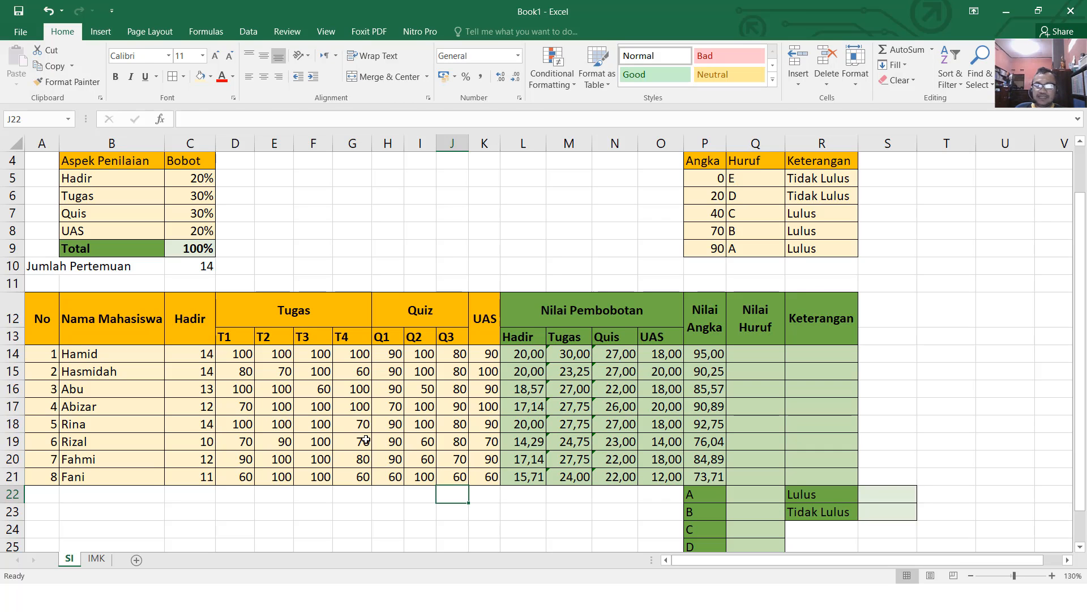
# Step: Set student 8's T3 and T2 assignment scores in row 21 to 60 each
pyautogui.press('Up')
pyautogui.press('Left')
pyautogui.press('Left')
pyautogui.press('Left')
pyautogui.press('Left')
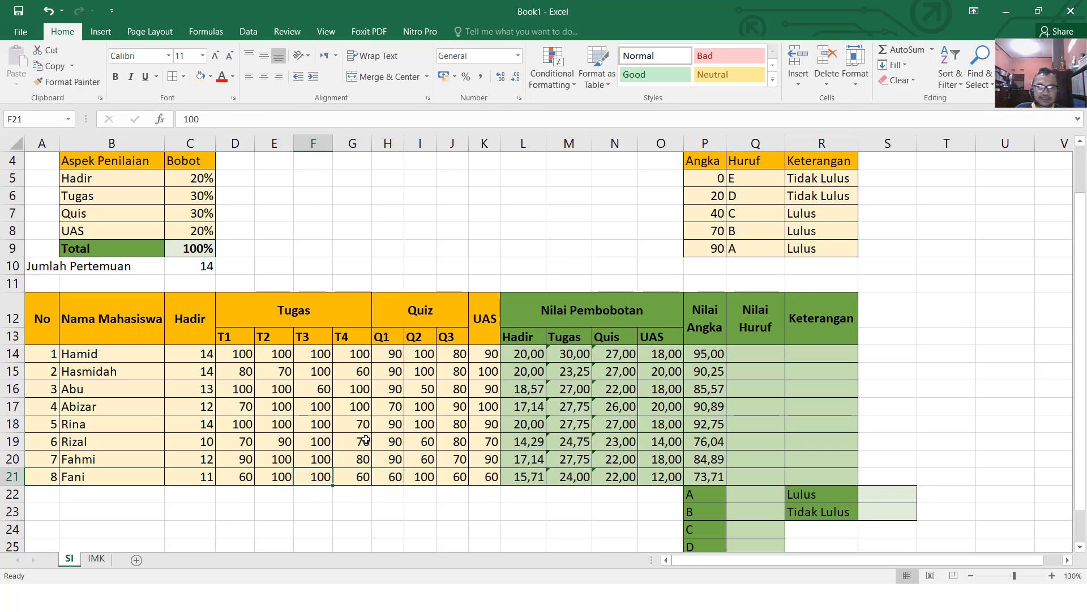
pyautogui.write('60')
pyautogui.press('Left')
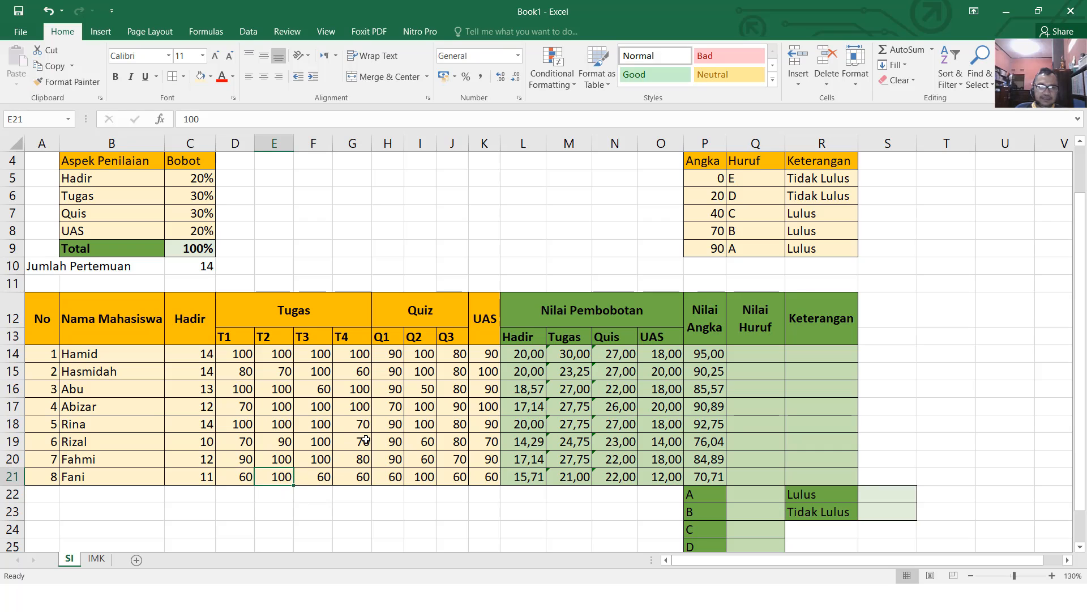
pyautogui.write('6')
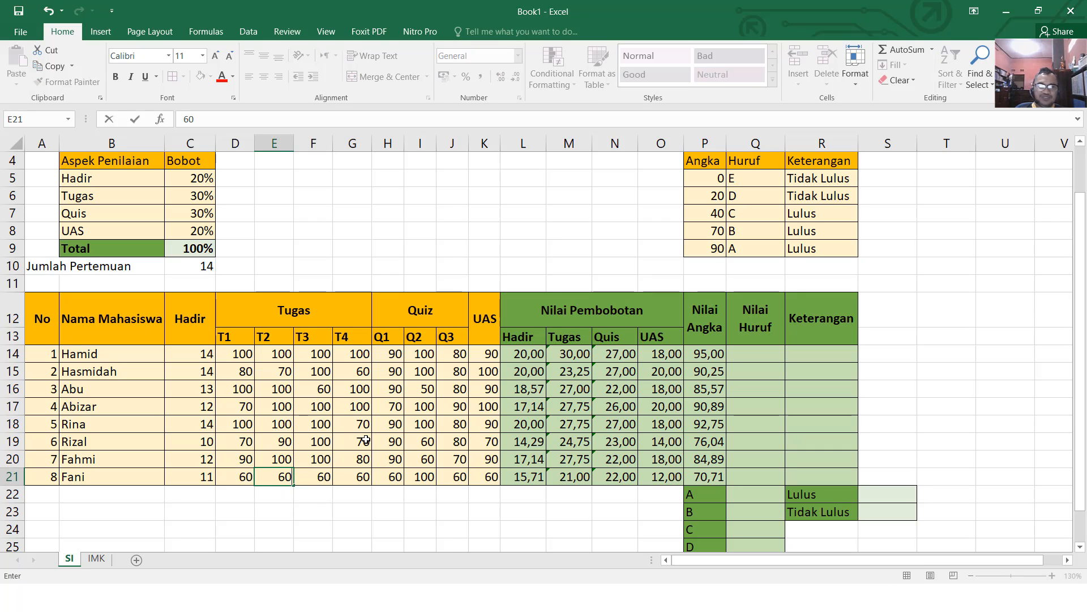
pyautogui.write('0')
pyautogui.press('Return')
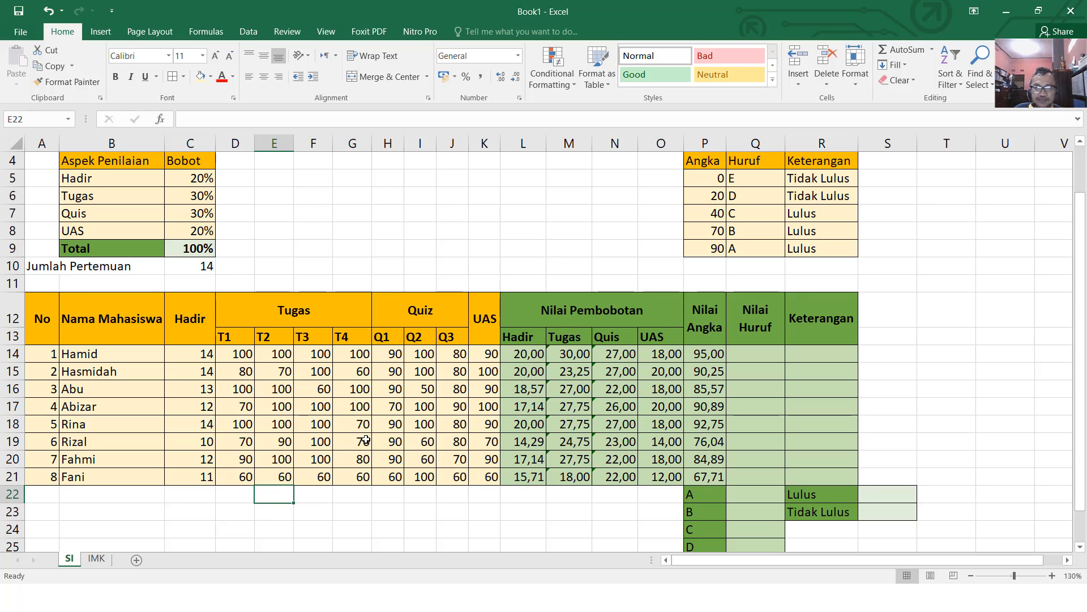
# Step: Set student 1's T1 and T3 assignment scores in row 14 to 0
pyautogui.press('Up')
pyautogui.press('Up')
pyautogui.press('Up')
pyautogui.press('Up')
pyautogui.press('Up')
pyautogui.press('Up')
pyautogui.press('Up')
pyautogui.press('Up')
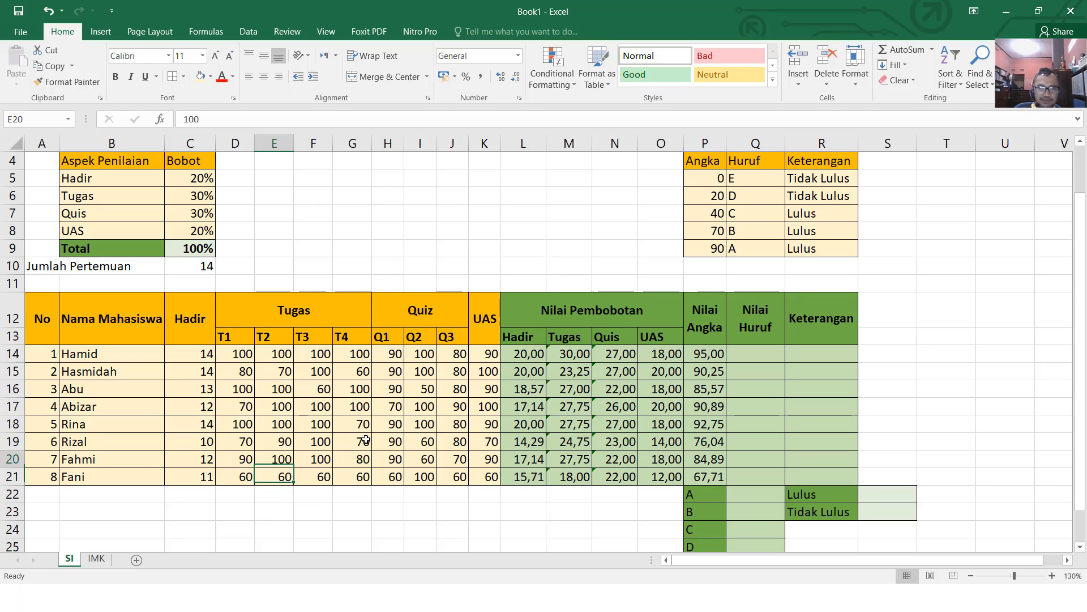
pyautogui.press('Left')
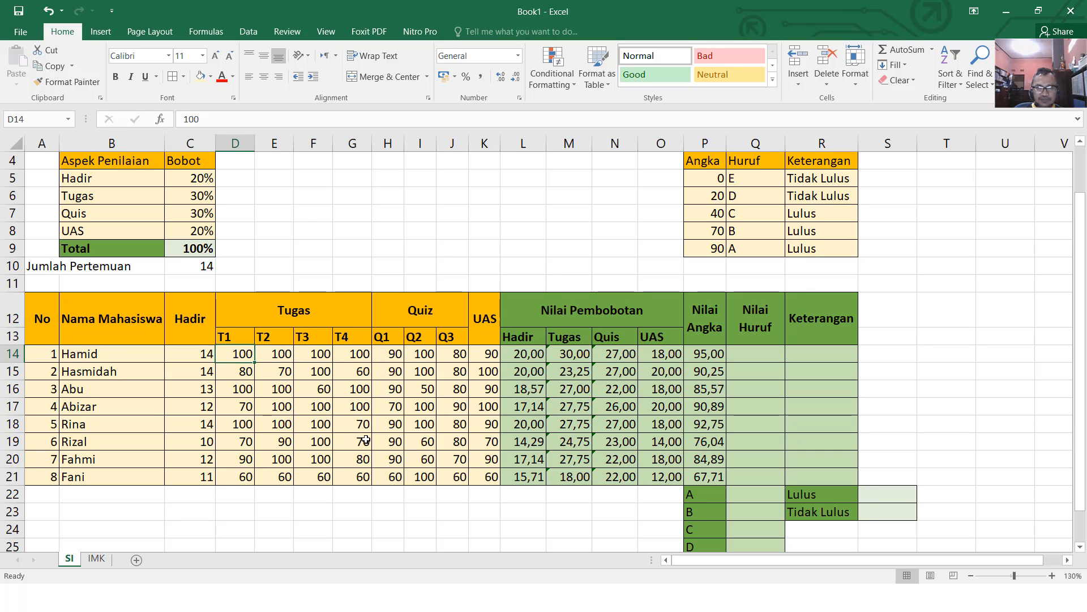
pyautogui.write('0')
pyautogui.press('Right')
pyautogui.press('Right')
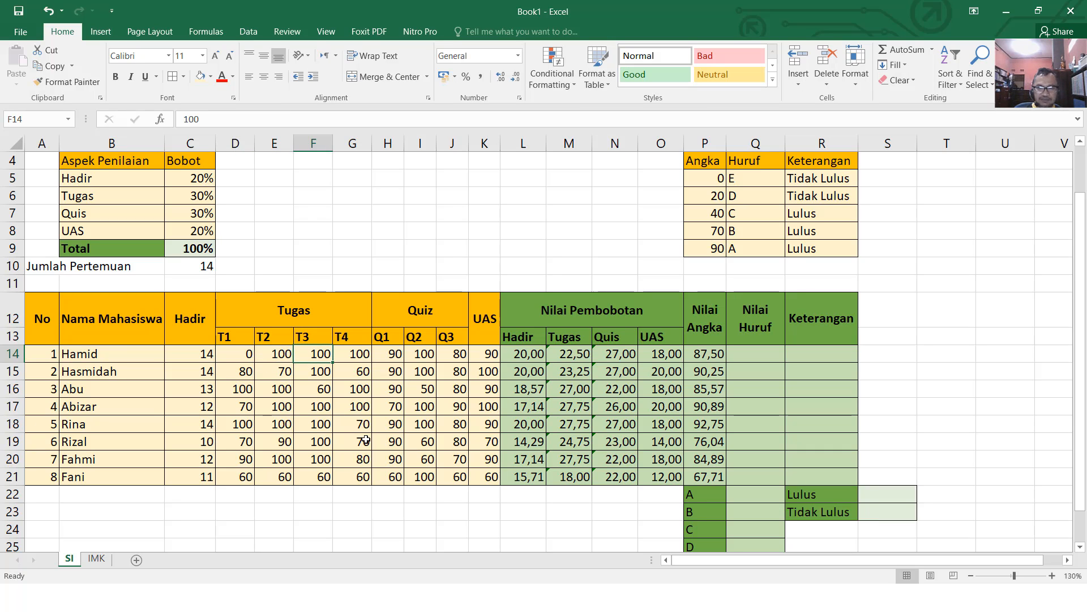
pyautogui.write('0')
# Step: Set student 1's UAS score in row 14 to 70
pyautogui.press('Right')
pyautogui.press('Right')
pyautogui.press('Right')
pyautogui.press('Right')
pyautogui.press('Right')
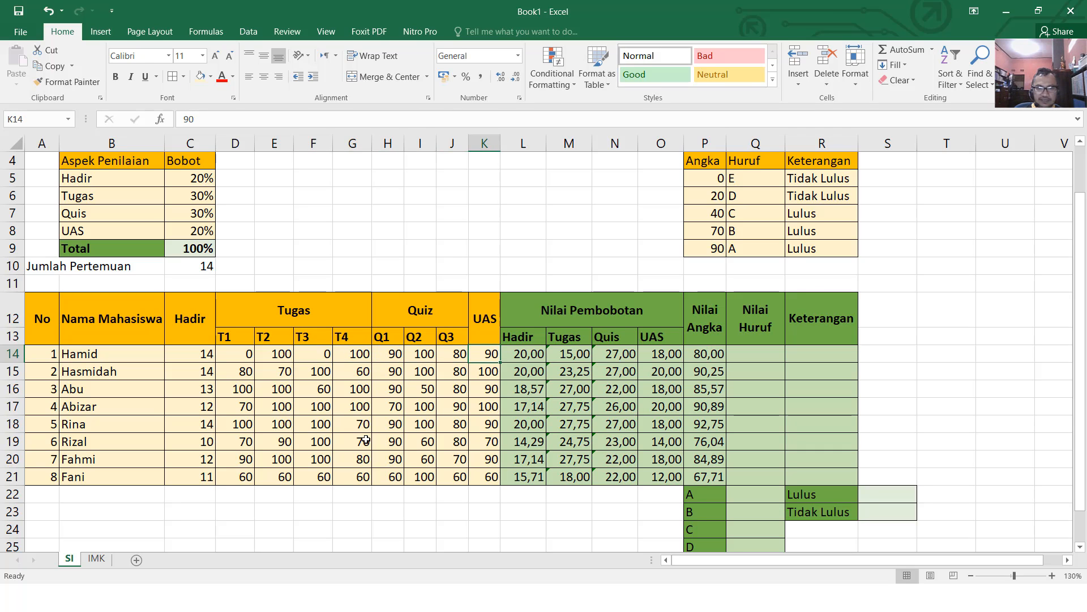
pyautogui.write('70')
pyautogui.press('Return')
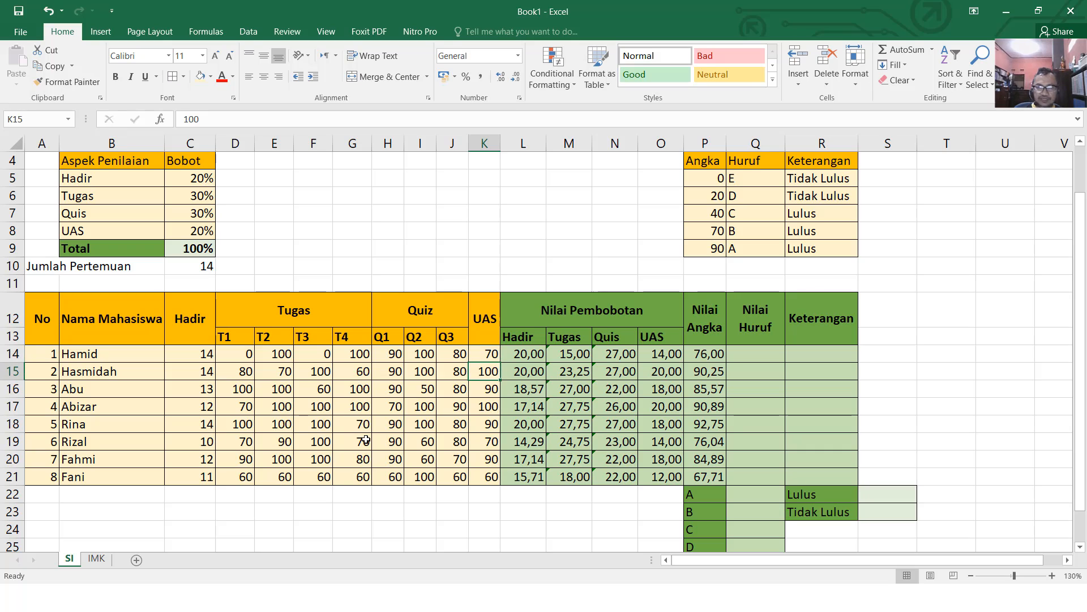
# Step: Set student 1's Q3 quiz score in row 14 to 50 and the Q1 score to 30
pyautogui.press('Up')
pyautogui.press('Left')
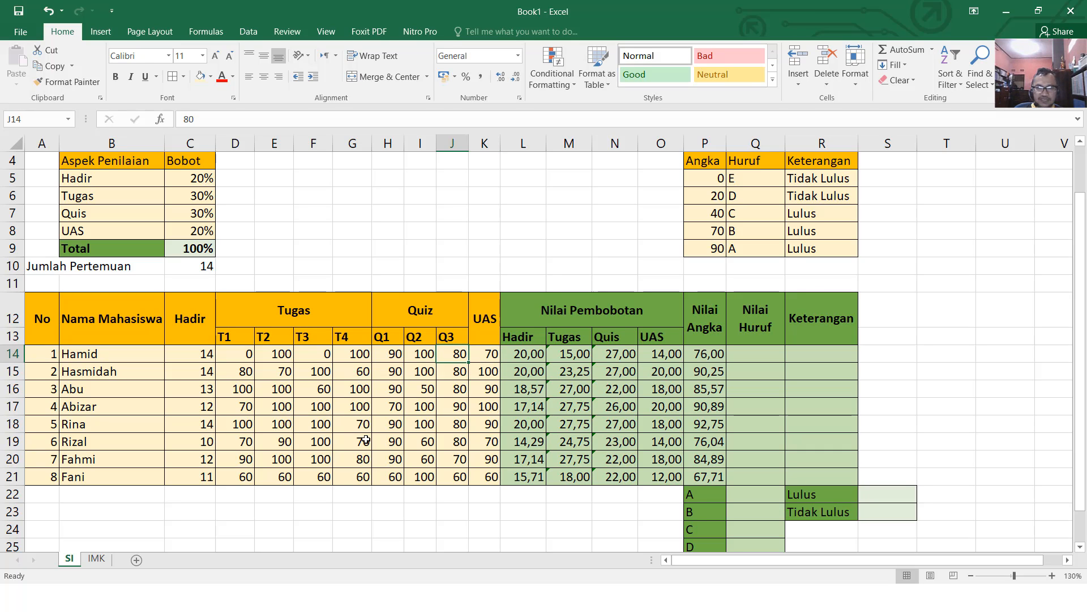
pyautogui.write('5')
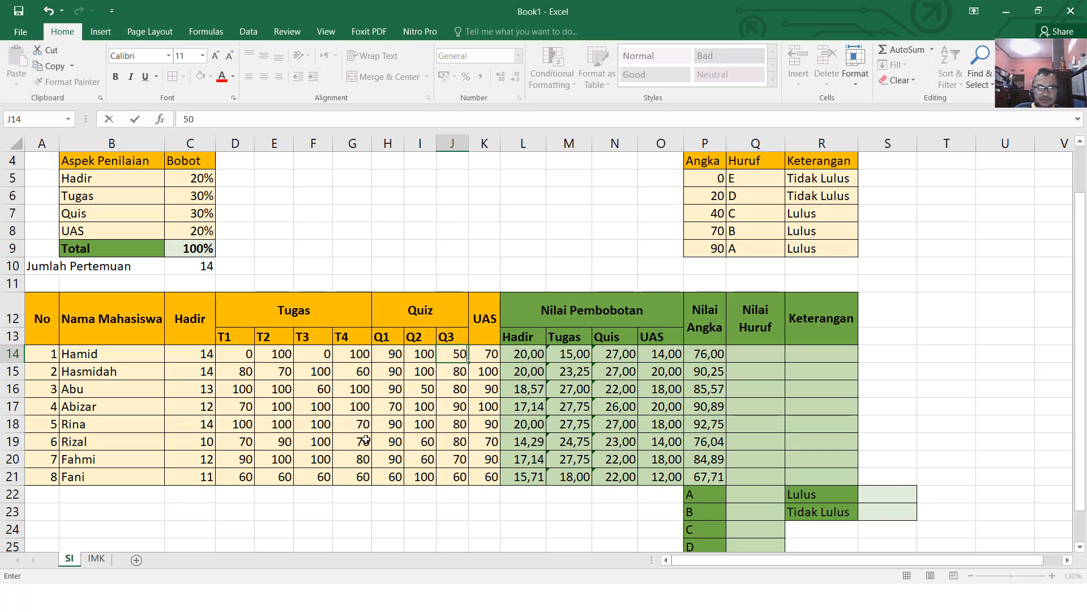
pyautogui.press('Left')
pyautogui.press('Left')
pyautogui.write('30')
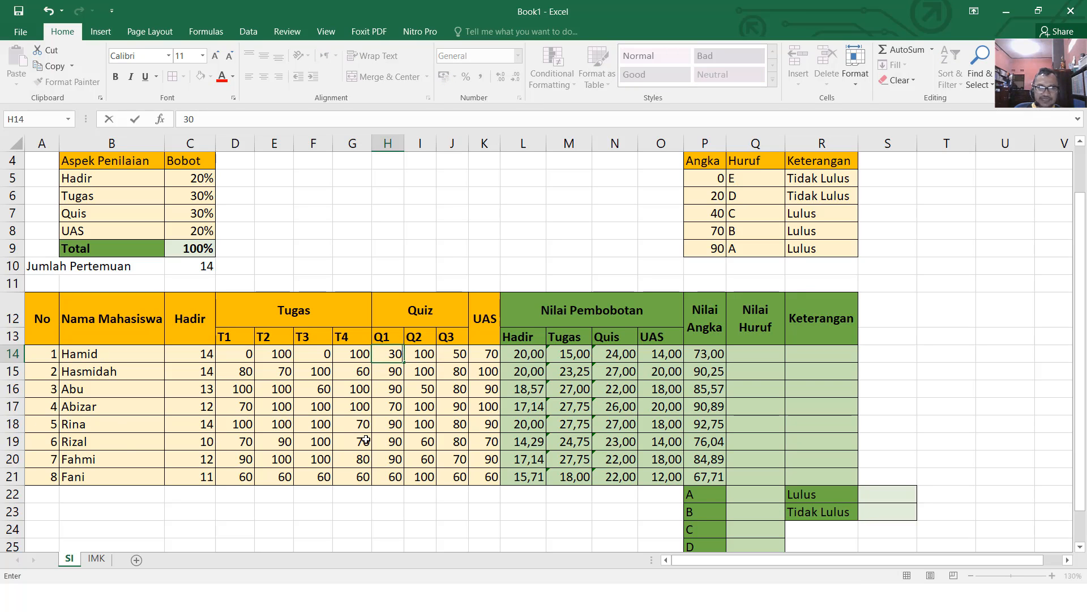
# Step: Set student 1's T4 assignment score in row 14 to 30
pyautogui.press('Left')
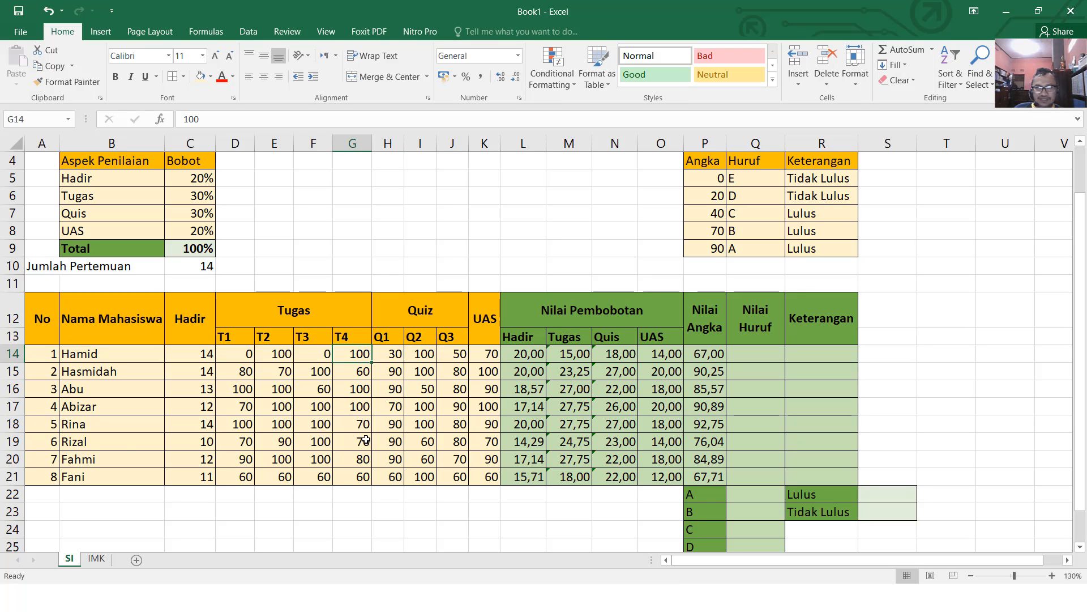
pyautogui.write('30')
pyautogui.press('Return')
# Step: Set student 1's Q2 quiz score in row 14 to 40
pyautogui.press('Up')
pyautogui.press('Left')
pyautogui.press('Left')
pyautogui.press('Right')
pyautogui.press('Right')
pyautogui.press('Right')
pyautogui.press('Right')
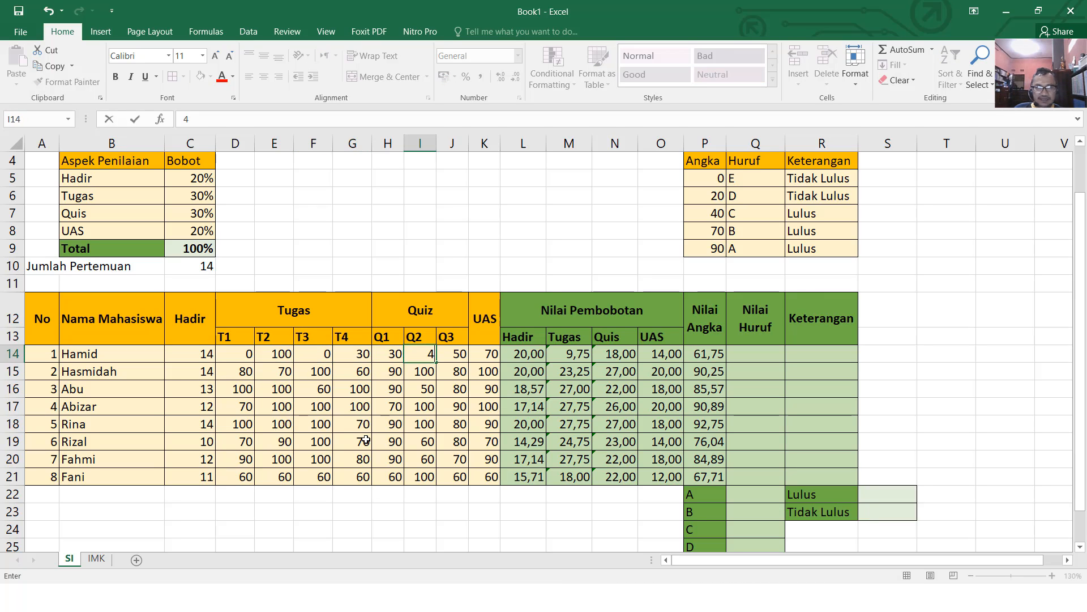
pyautogui.write('40')
pyautogui.press('Return')
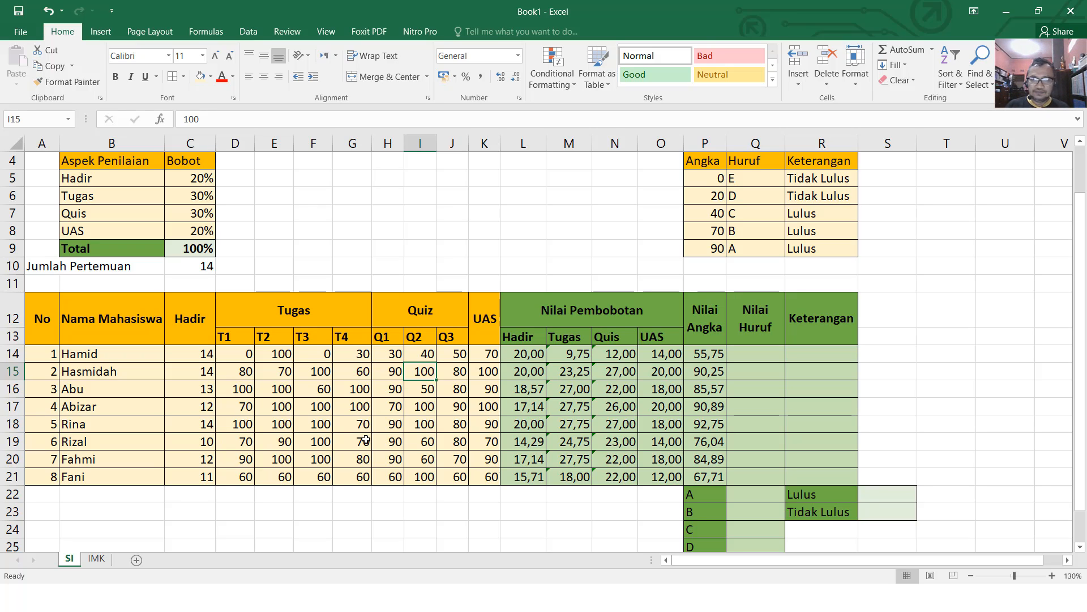
# Step: Set student 1's T2 assignment score in row 14 to 0
pyautogui.press('Up')
pyautogui.press('Left')
pyautogui.press('Left')
pyautogui.press('Left')
pyautogui.press('Left')
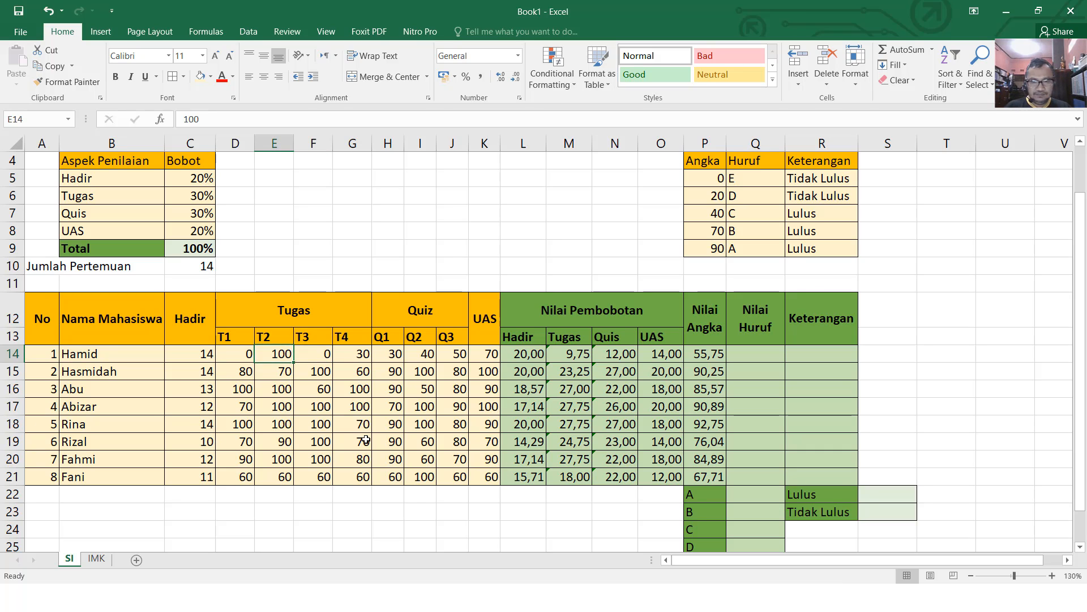
pyautogui.write('0')
pyautogui.press('Return')
# Step: Set student 1's attendance count in the Hadir column of row 14 to 8
pyautogui.press('Up')
pyautogui.press('Right')
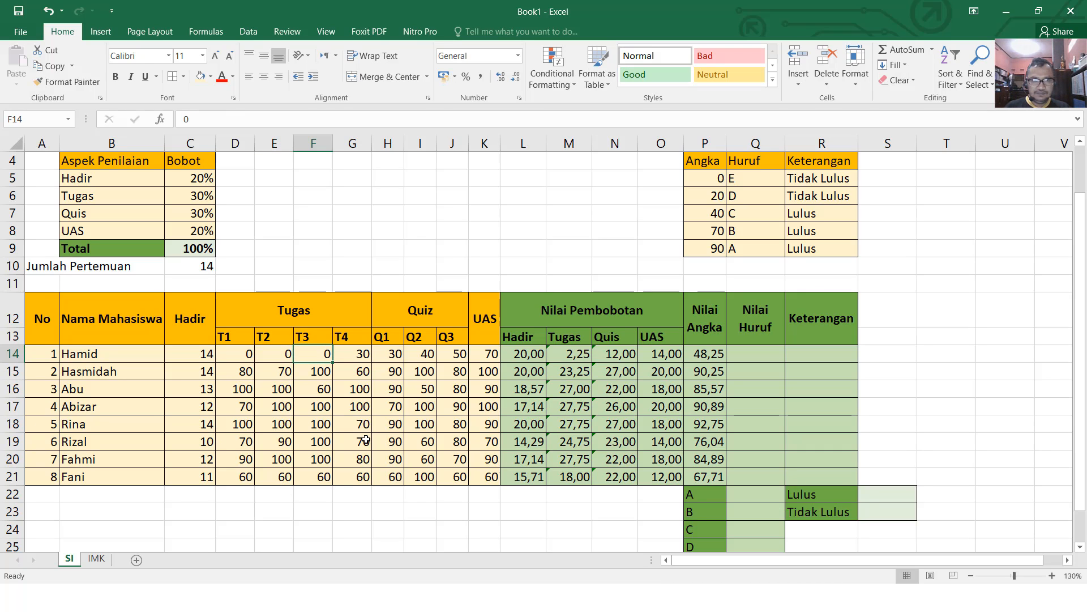
pyautogui.press('Right')
pyautogui.press('Right')
pyautogui.press('Left')
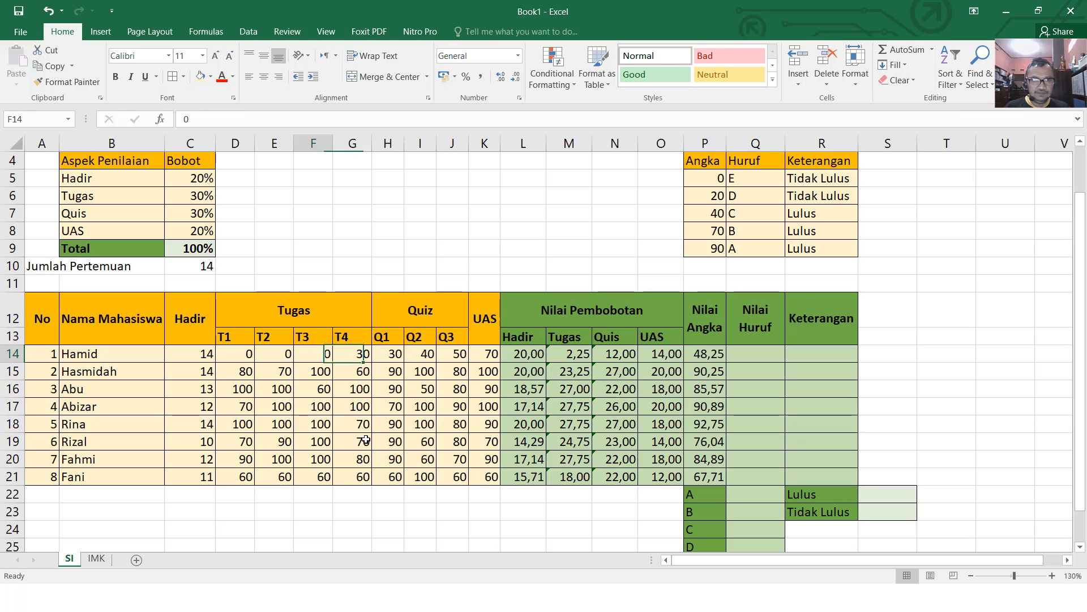
pyautogui.press('Left')
pyautogui.press('Left')
pyautogui.press('Left')
pyautogui.press('Left')
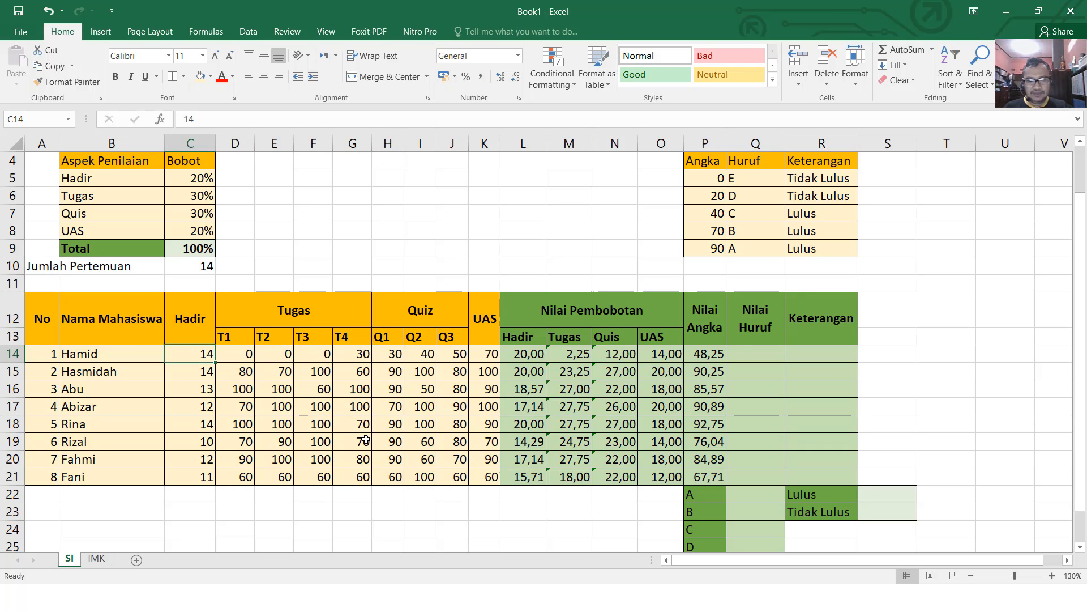
pyautogui.write('8')
pyautogui.press('Return')
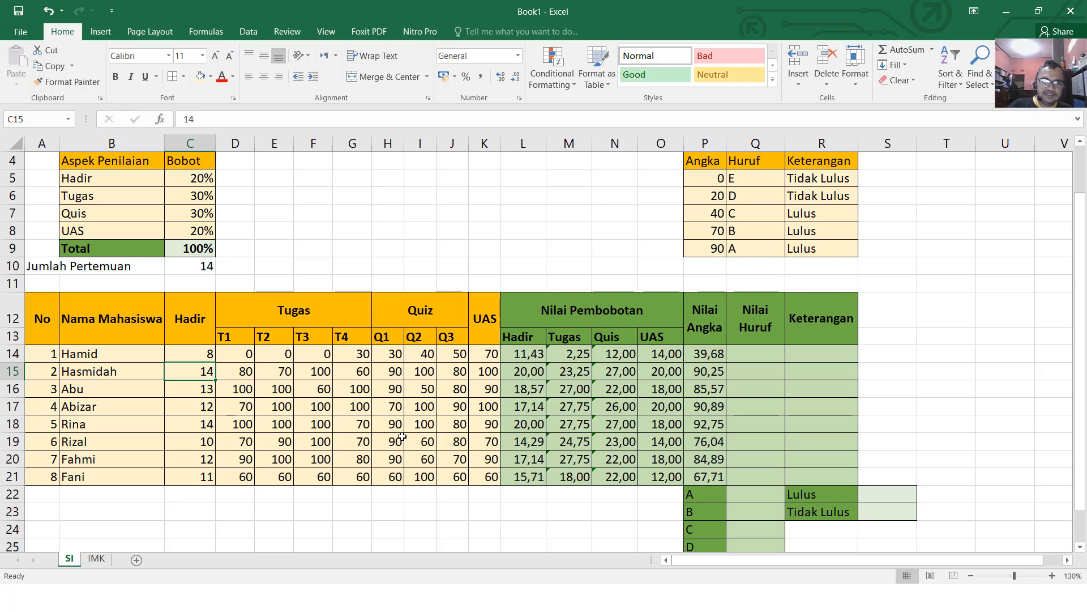
# Step: Examine the grading table of Angka, Huruf and Keterangan in P5:R9 alongside the students' Nilai Angka results
pyautogui.scroll(-1, 402, 437)
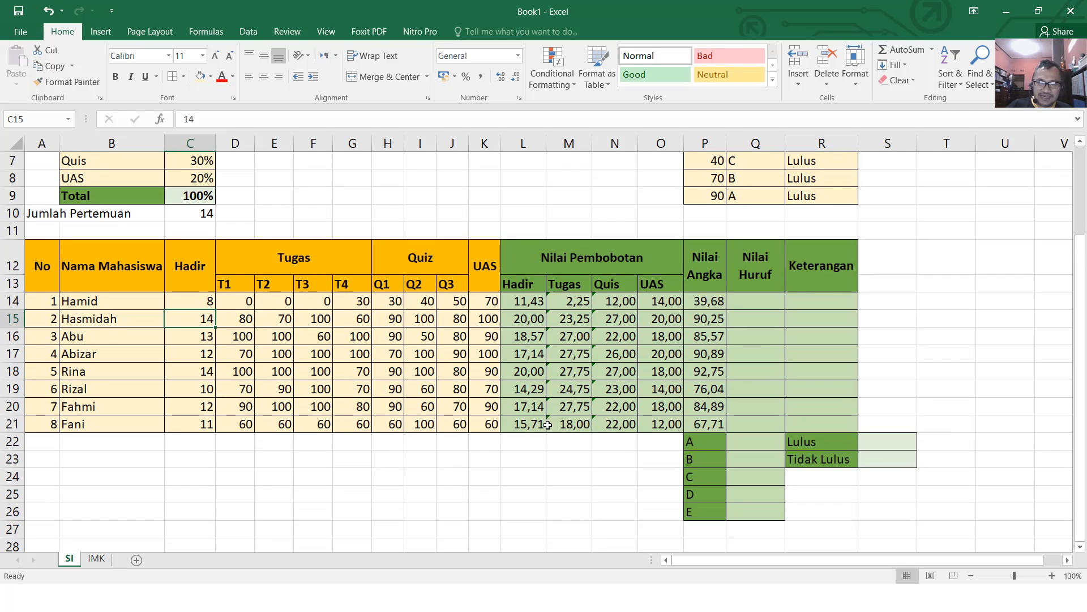
pyautogui.scroll(1, 547, 425)
pyautogui.scroll(1, 638, 420)
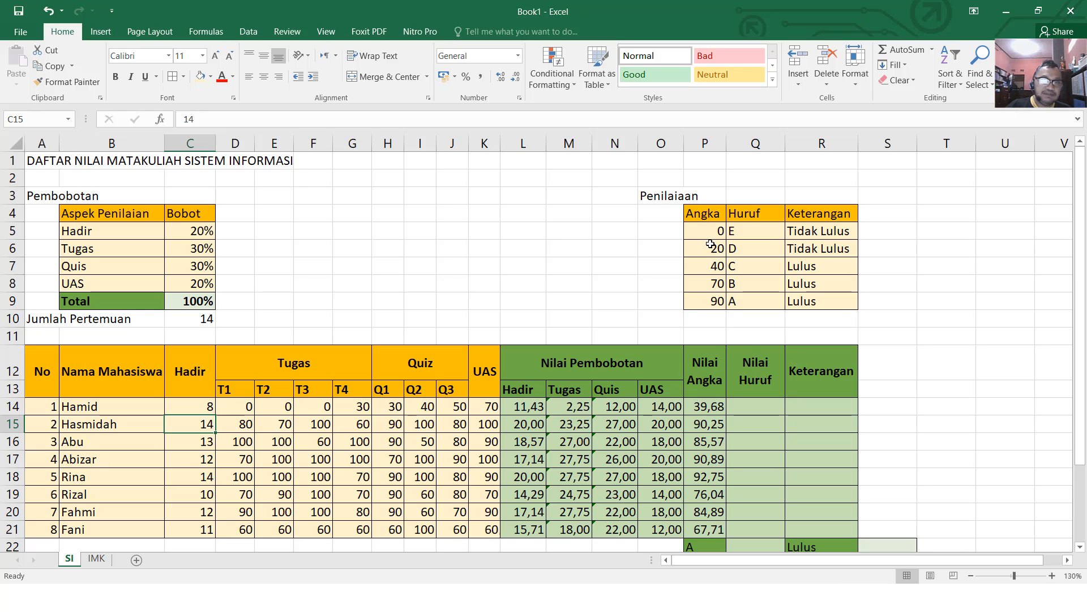
pyautogui.moveTo(717, 237); pyautogui.dragTo(843, 303)
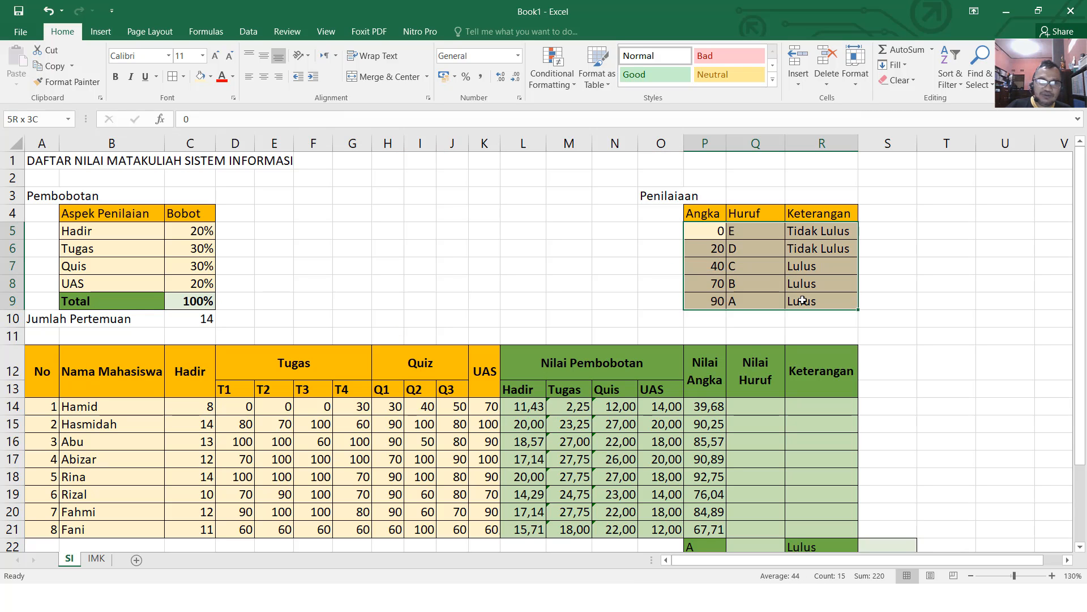
pyautogui.click(19, 123)
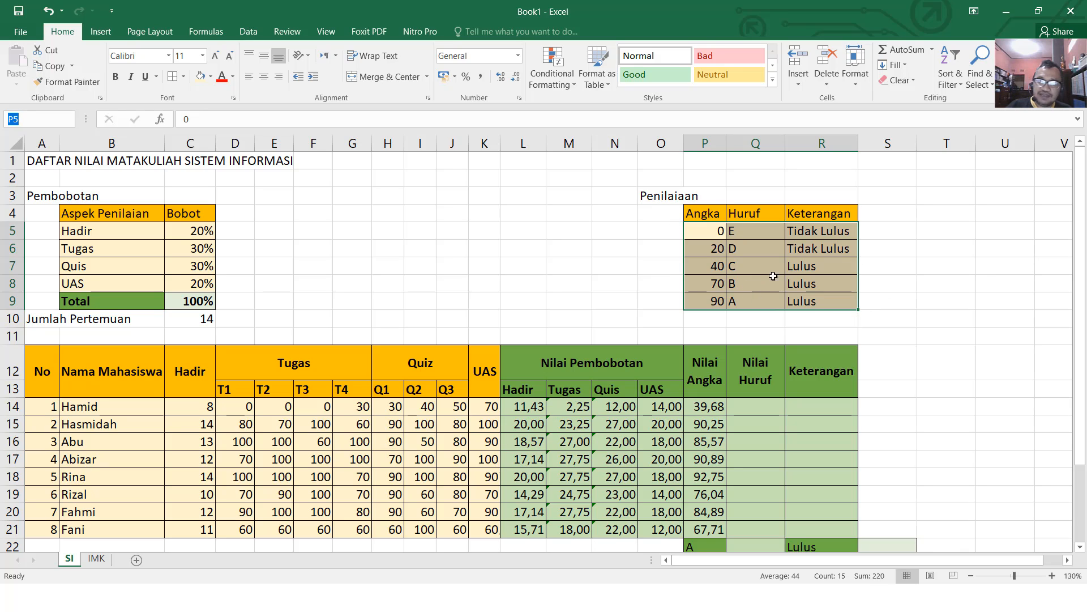
pyautogui.click(863, 248)
pyautogui.moveTo(710, 229); pyautogui.dragTo(817, 297)
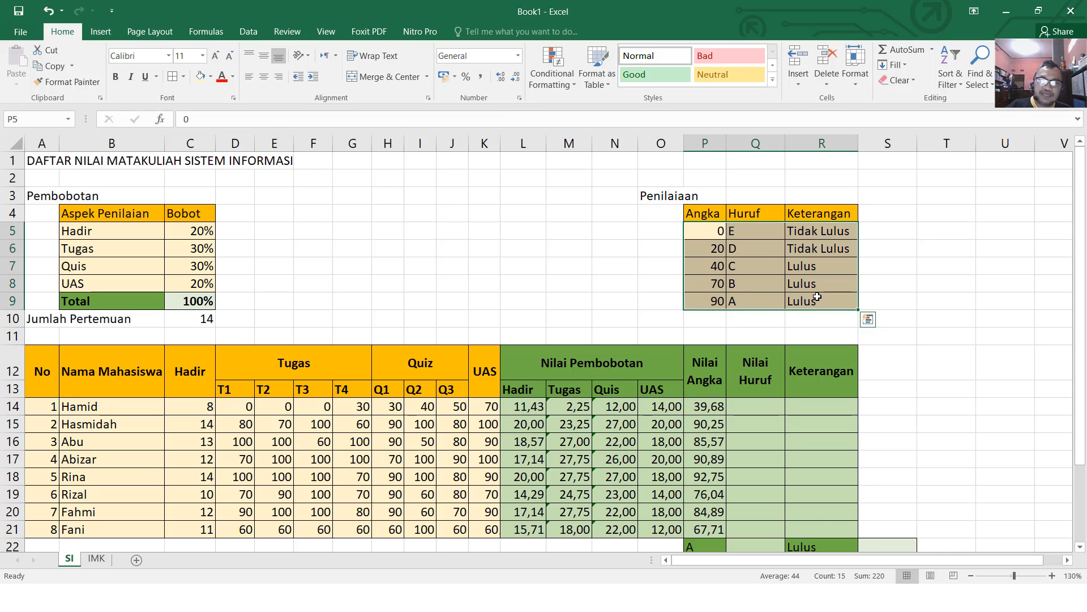
pyautogui.click(616, 266)
pyautogui.scroll(-1, 688, 329)
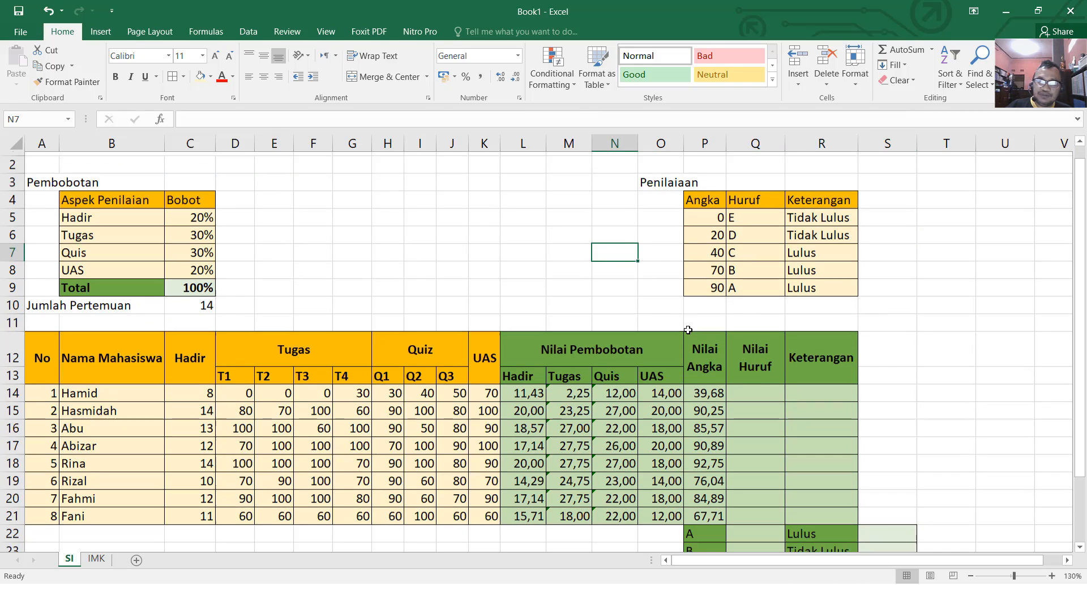
pyautogui.scroll(-1, 688, 330)
pyautogui.scroll(2, 692, 334)
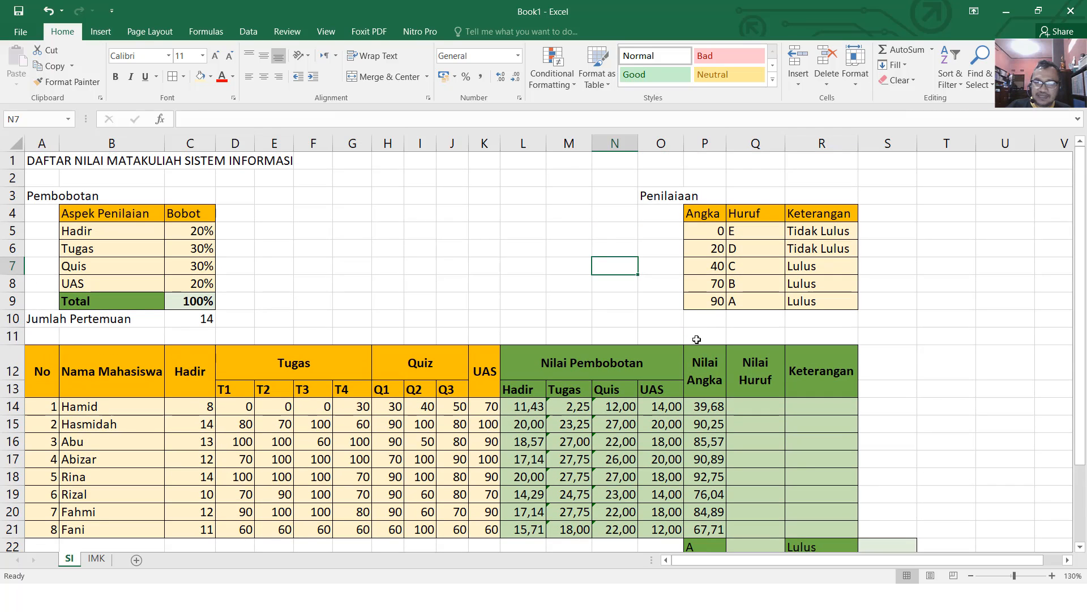
# Step: Start a VLOOKUP formula in Q14 under Nilai Huruf with P14 as the lookup value
pyautogui.click(761, 406)
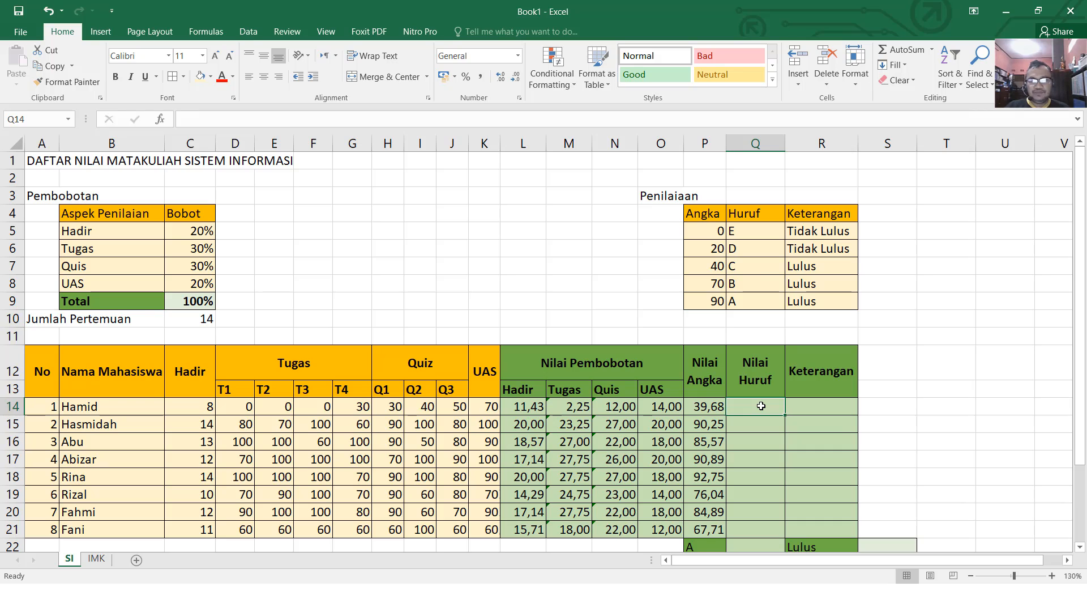
pyautogui.write('=V')
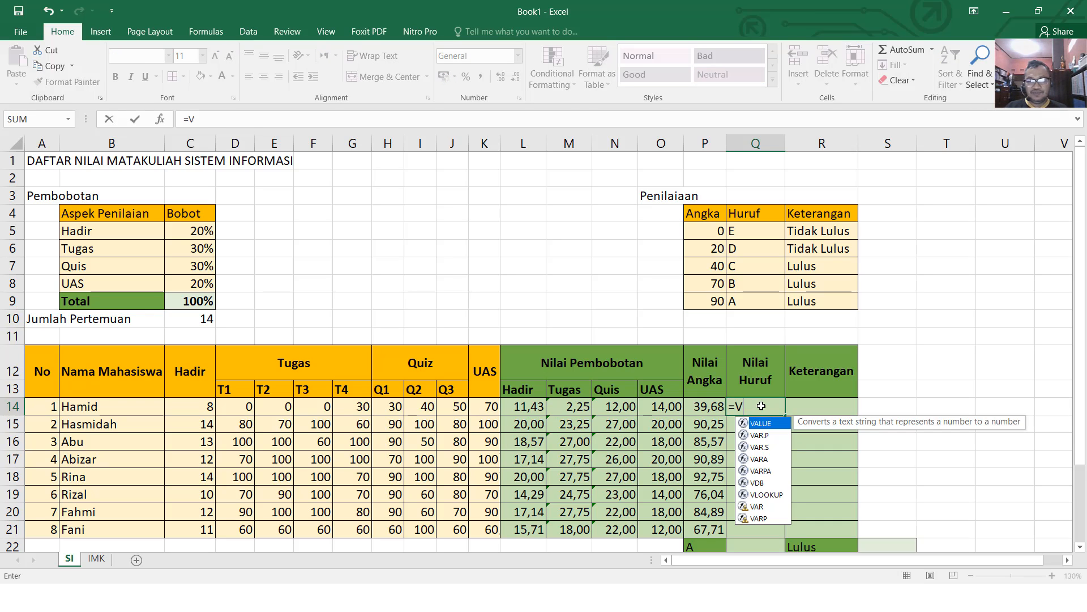
pyautogui.write('LOO')
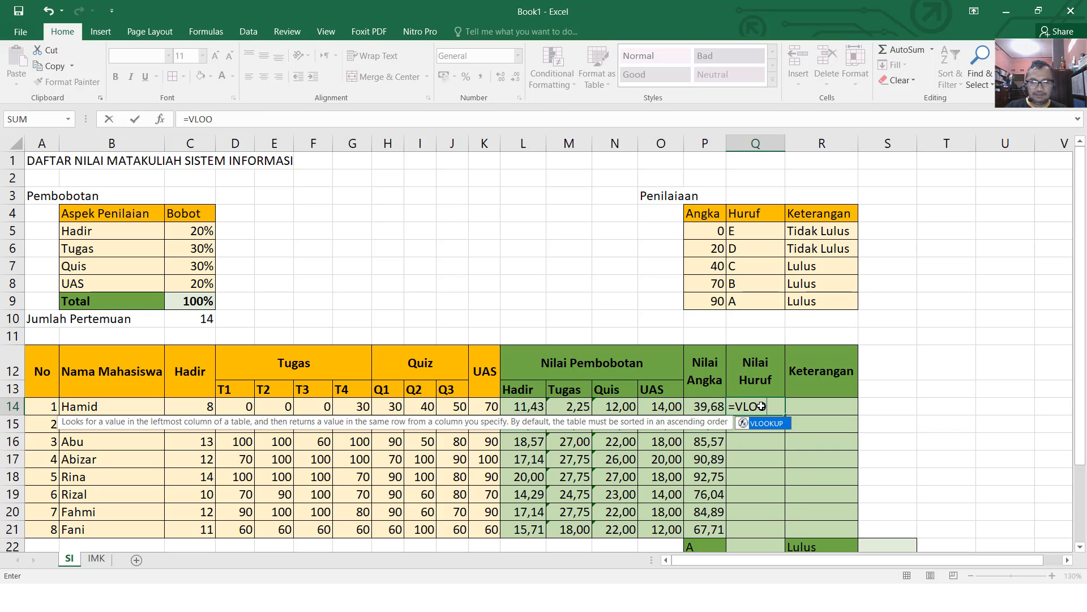
pyautogui.write('KUP(')
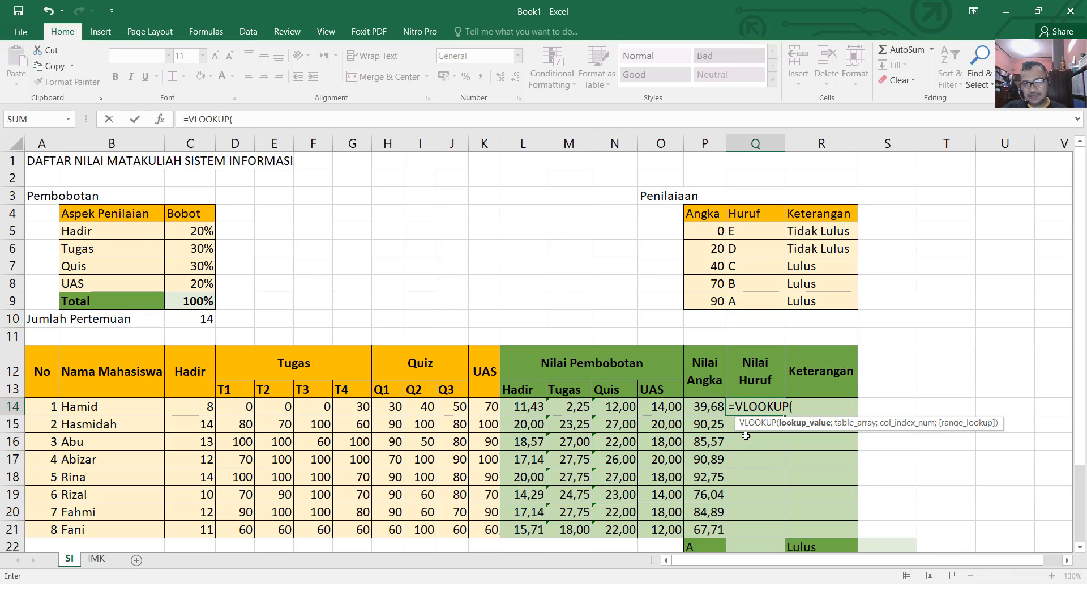
pyautogui.click(717, 406)
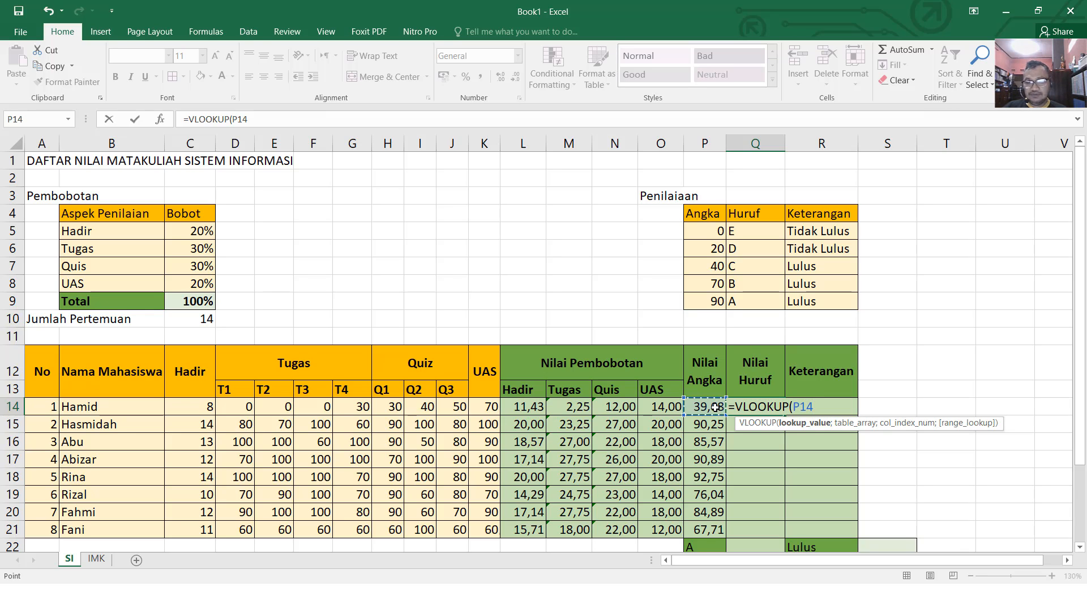
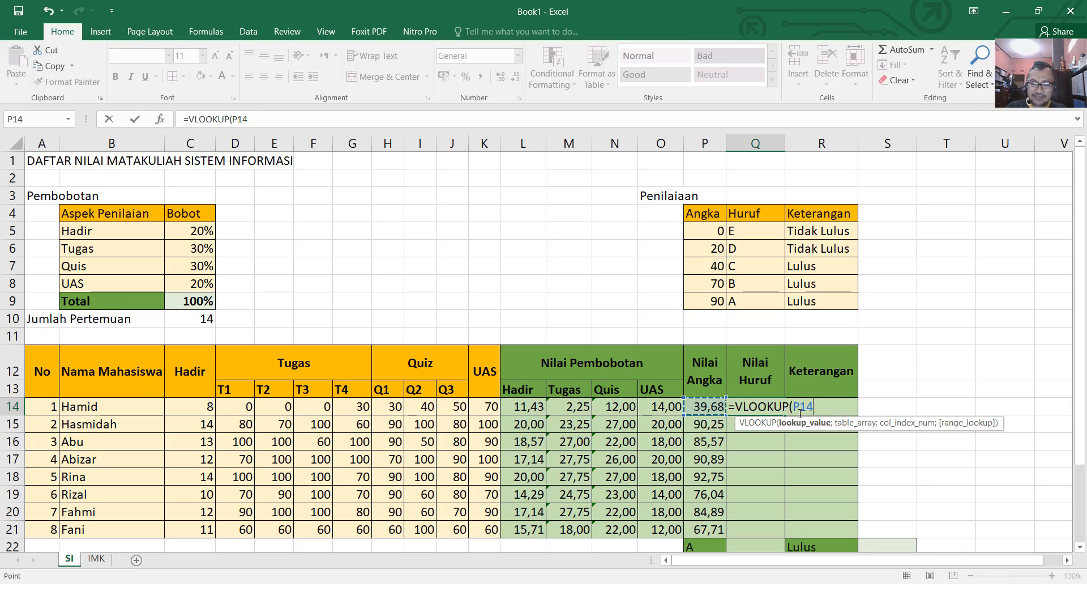
pyautogui.write(';')
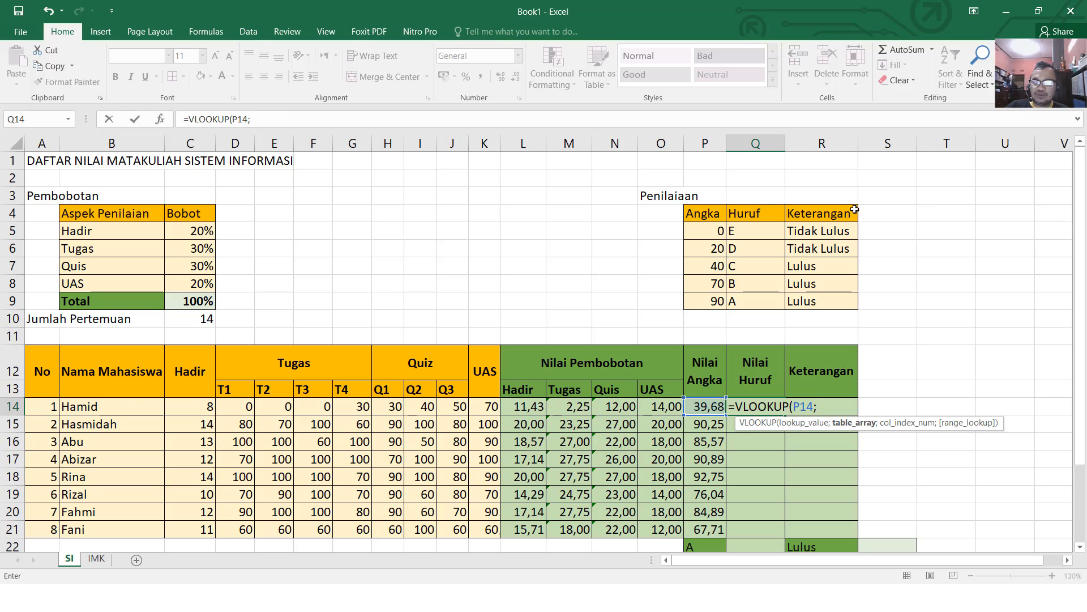
# Step: Use the grading table's data range P5:R9 as the VLOOKUP table array
pyautogui.moveTo(715, 231); pyautogui.dragTo(849, 303)
pyautogui.moveTo(719, 213); pyautogui.dragTo(849, 303)
pyautogui.moveTo(705, 232); pyautogui.dragTo(799, 294)
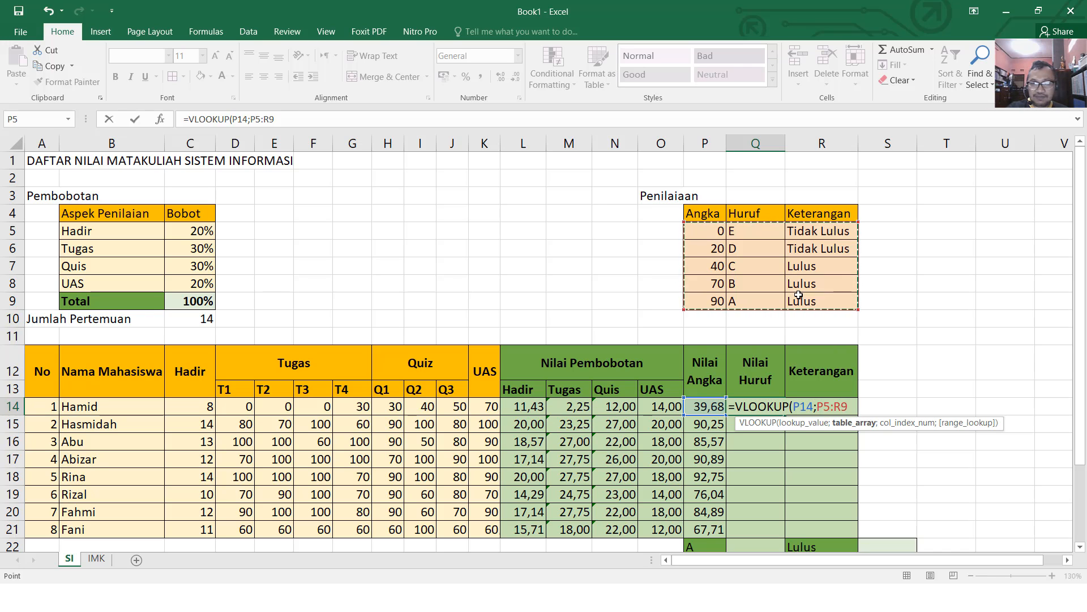
pyautogui.press('super')
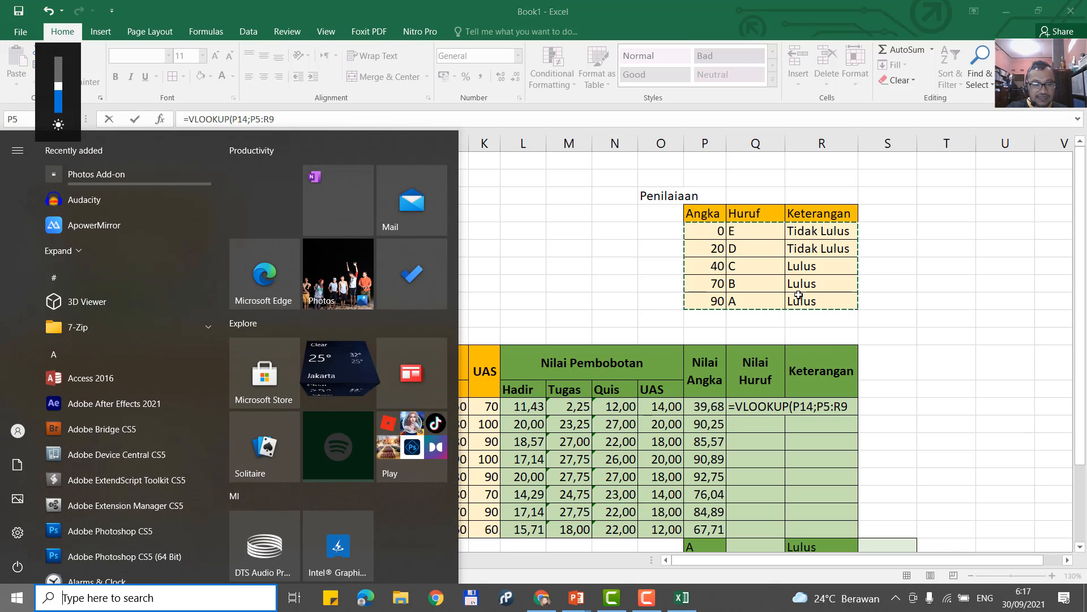
pyautogui.press('Escape')
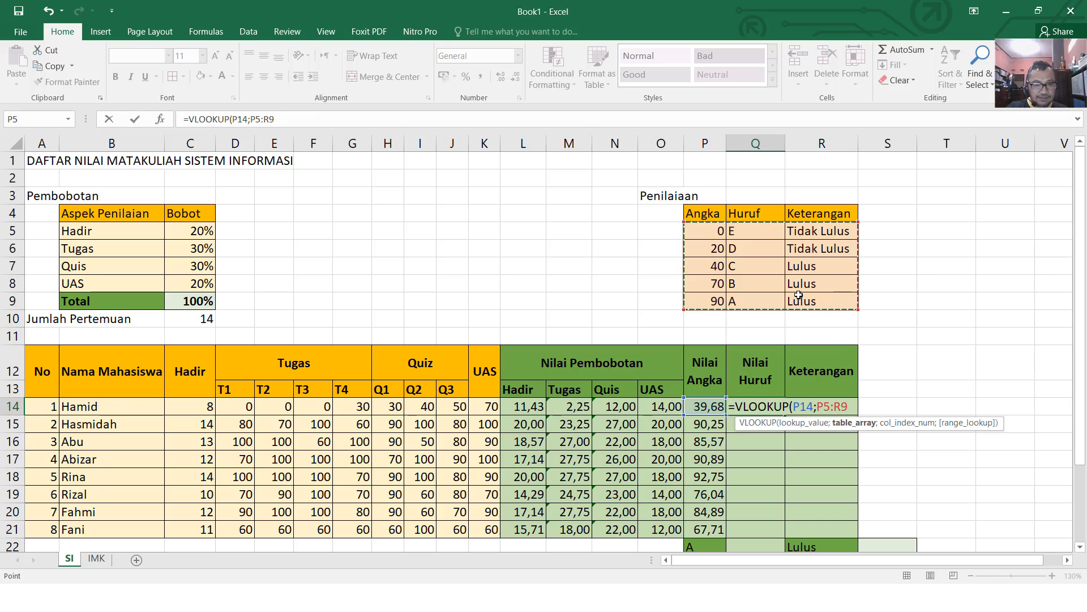
pyautogui.press('XF86MonBrightnessUp')
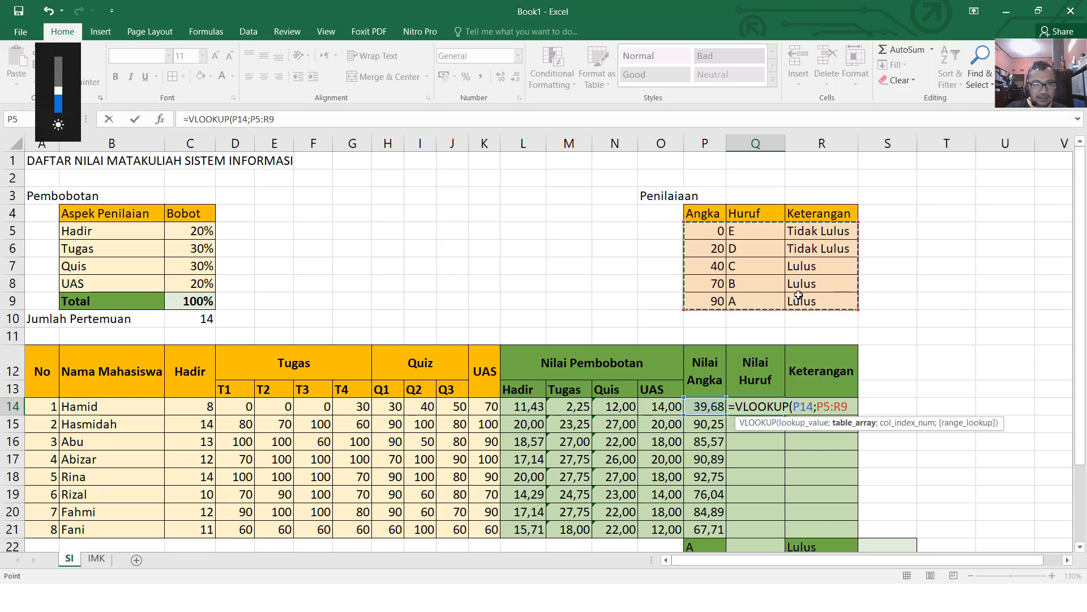
pyautogui.press('XF86MonBrightnessUp')
pyautogui.press('XF86MonBrightnessUp')
pyautogui.press('XF86MonBrightnessUp')
pyautogui.press('XF86MonBrightnessUp')
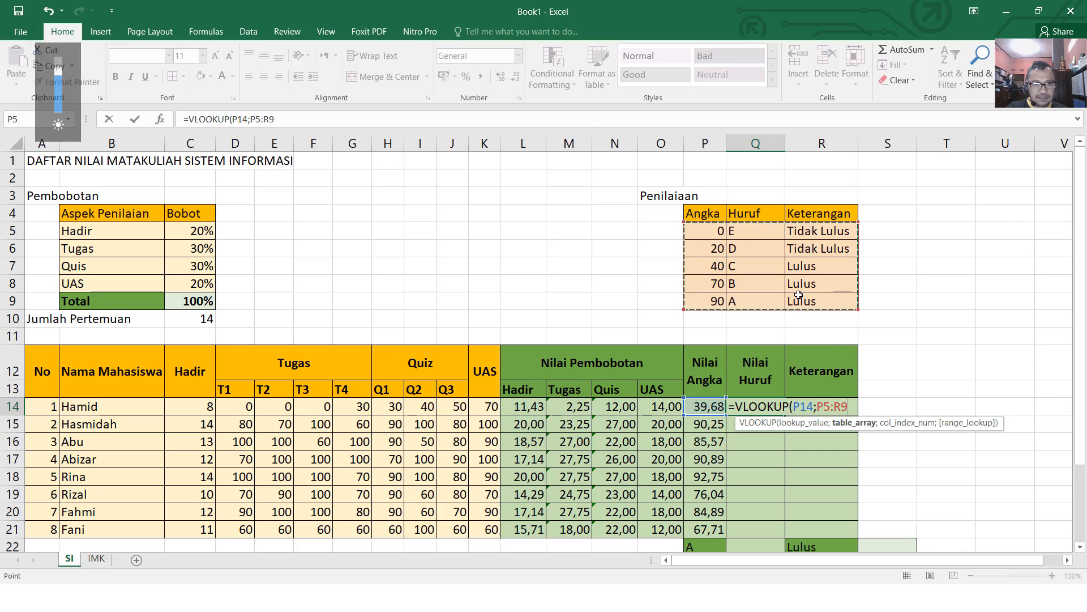
# Step: Complete the Q14 VLOOKUP with absolute range $P$5:$R$9, column index 2 and TRUE for approximate match, and fill it down to Q21
pyautogui.press('F4')
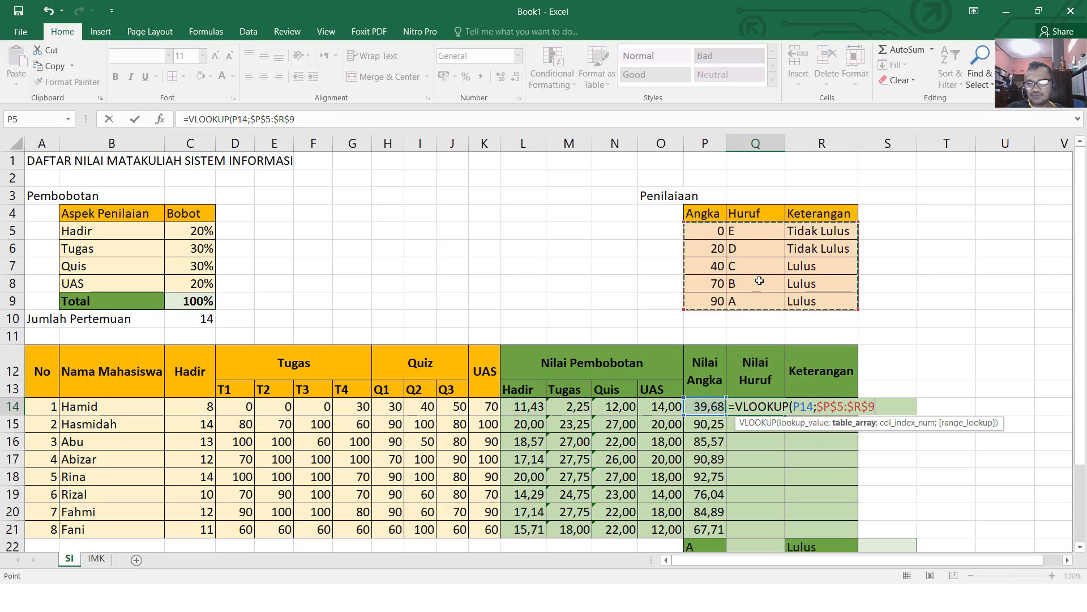
pyautogui.write(';2')
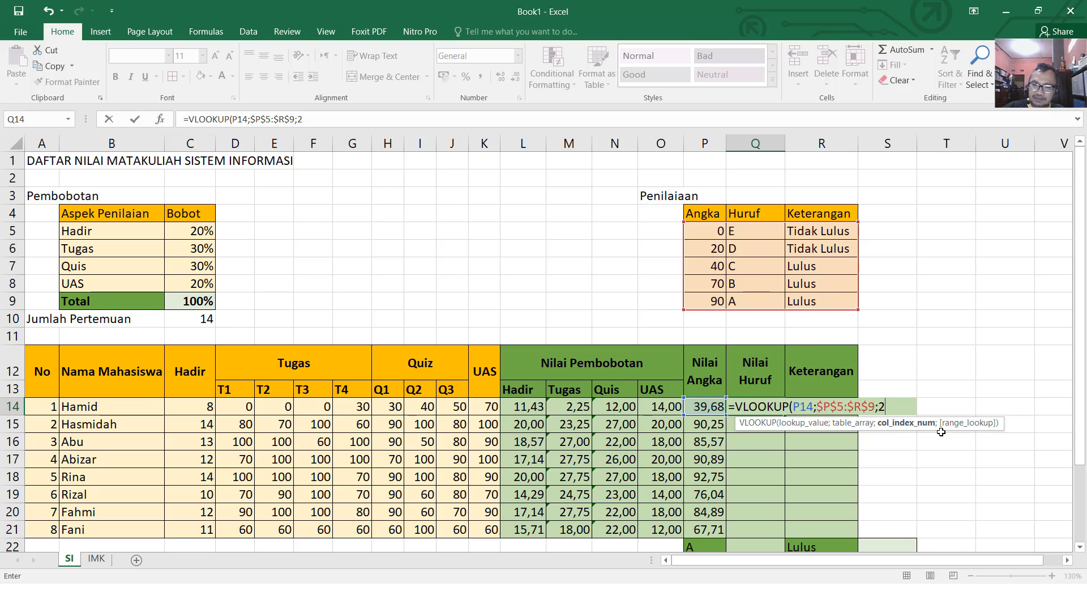
pyautogui.write(';')
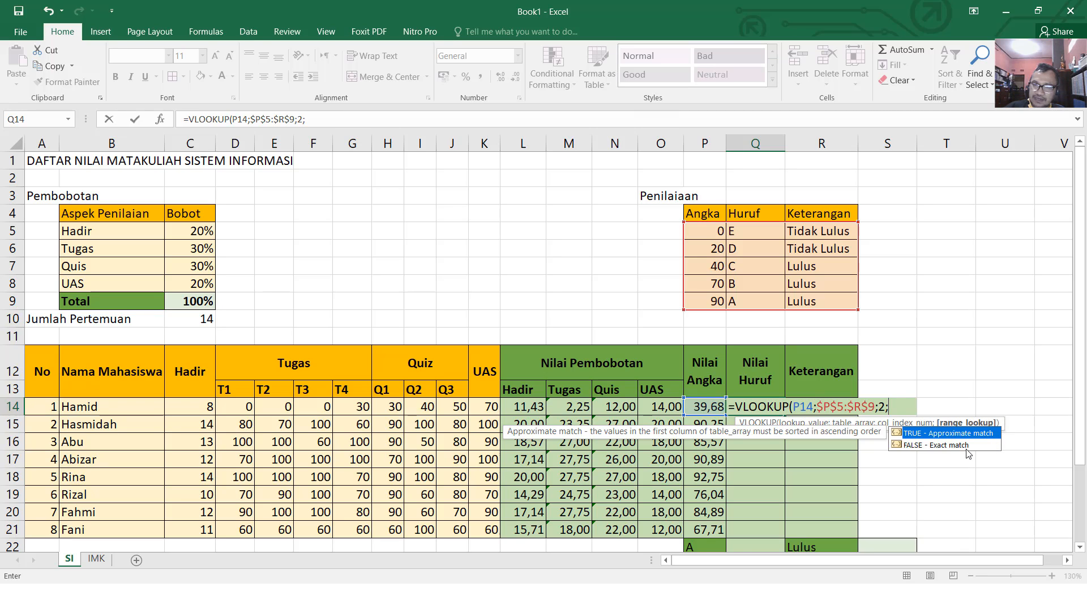
pyautogui.doubleClick(925, 434)
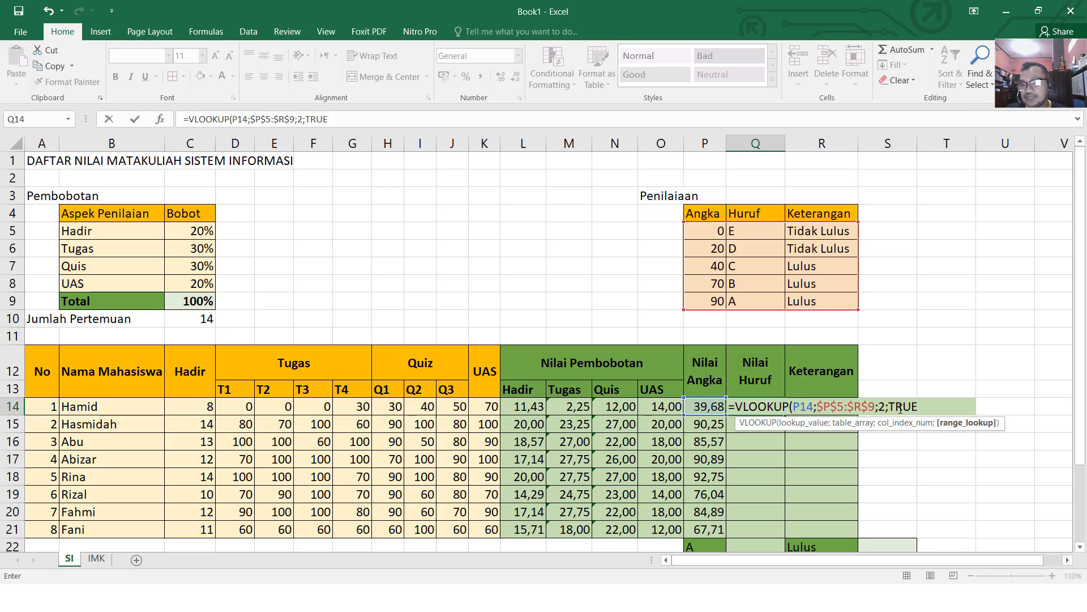
pyautogui.write(')')
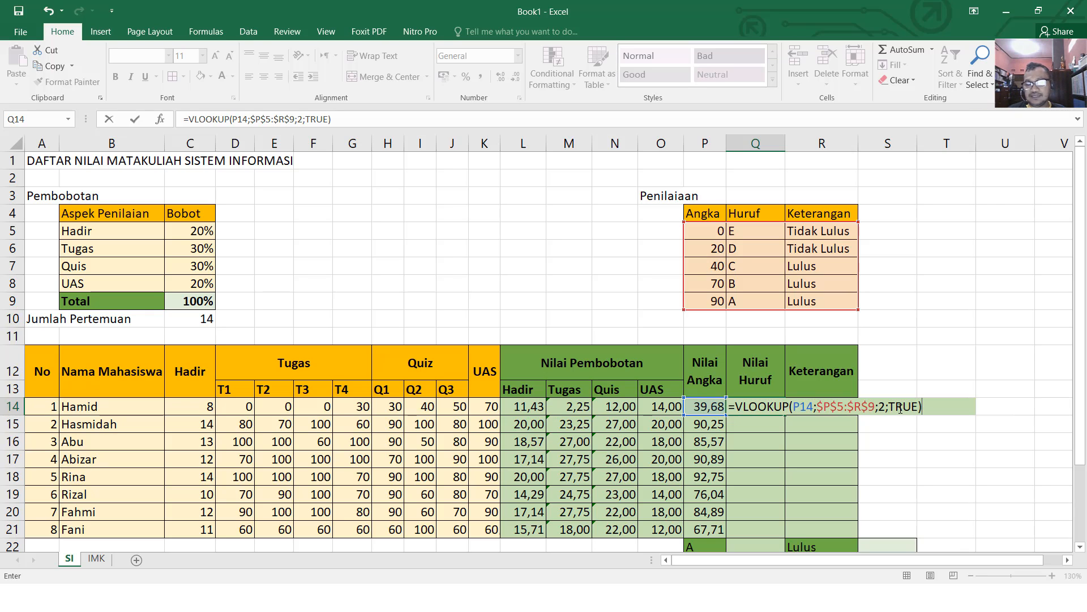
pyautogui.press('Return')
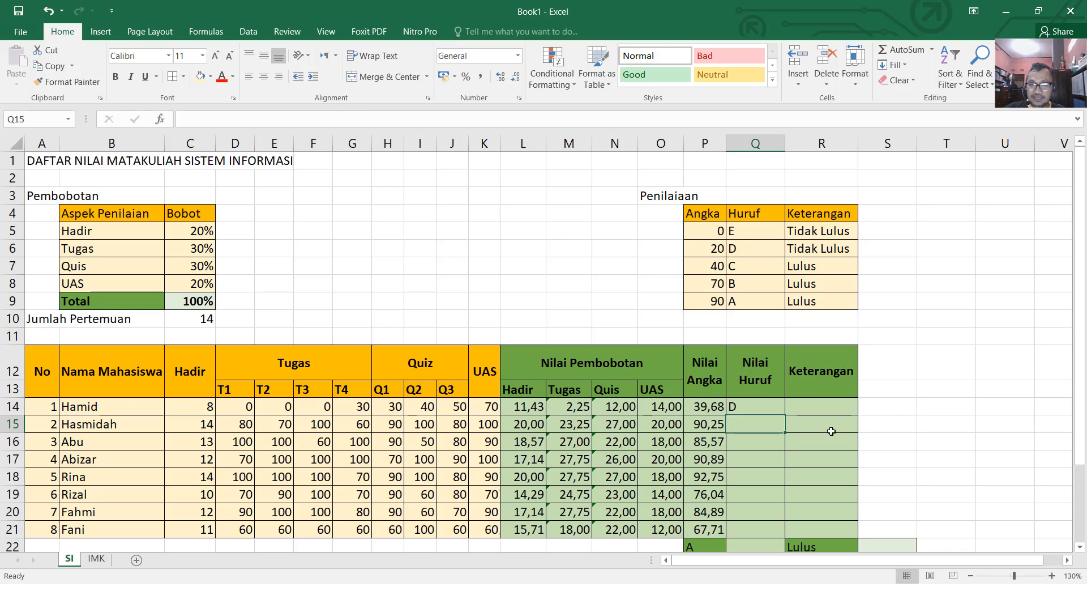
pyautogui.click(762, 406)
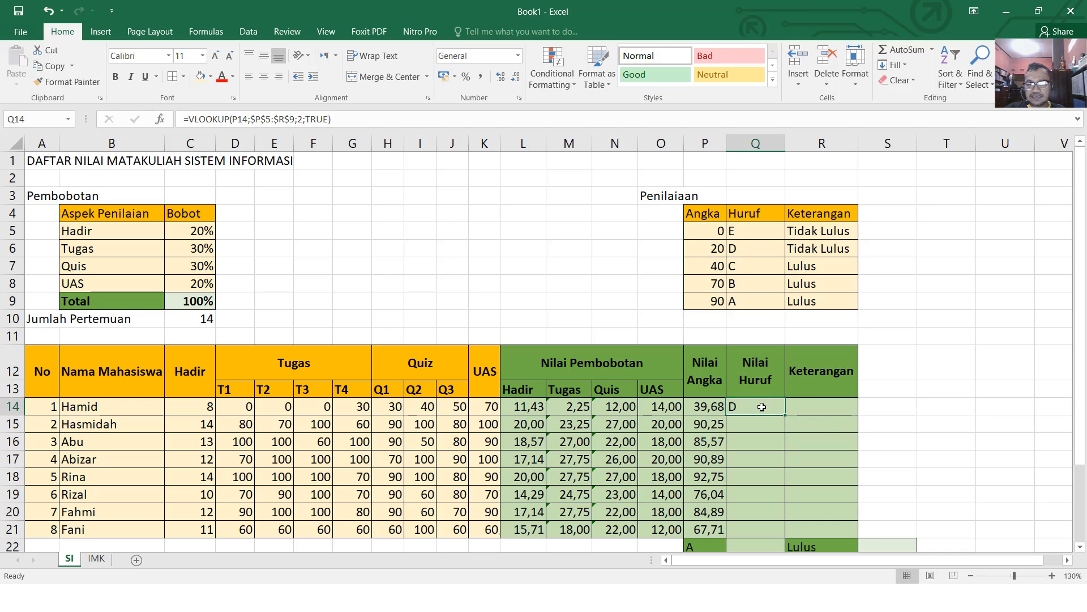
pyautogui.moveTo(785, 414); pyautogui.dragTo(776, 536)
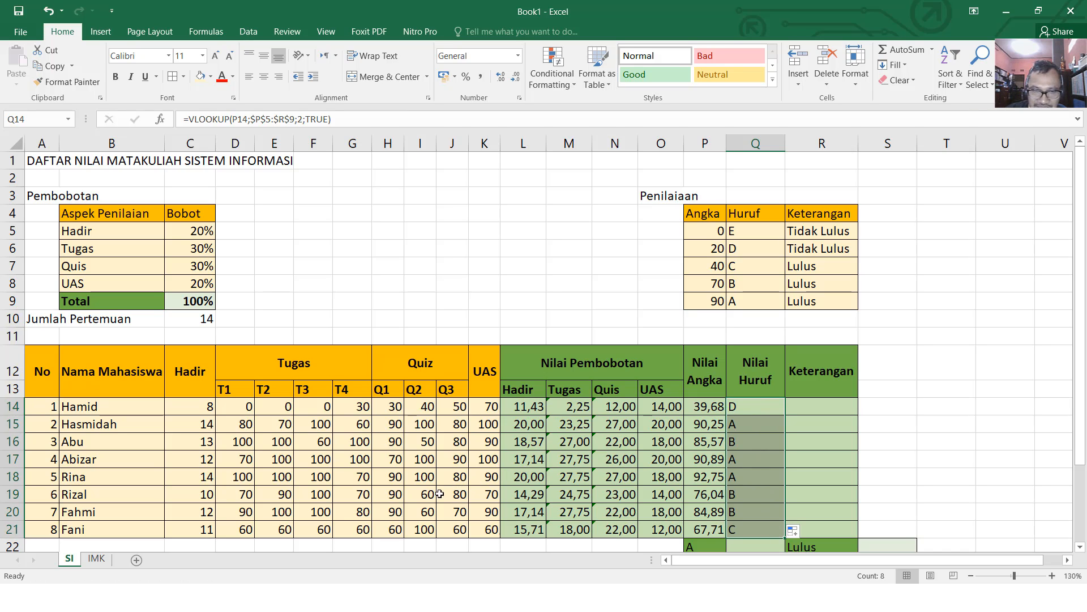
# Step: Change student 6's Tugas scores in row 19, setting T3 to 70 and T2 to 60
pyautogui.click(316, 497)
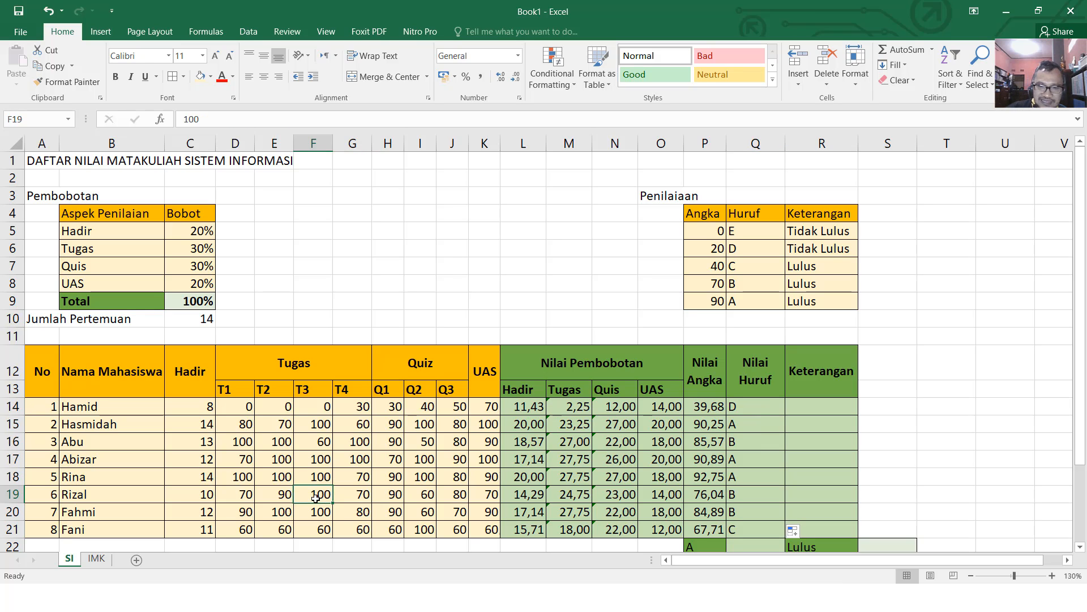
pyautogui.write('70')
pyautogui.press('Return')
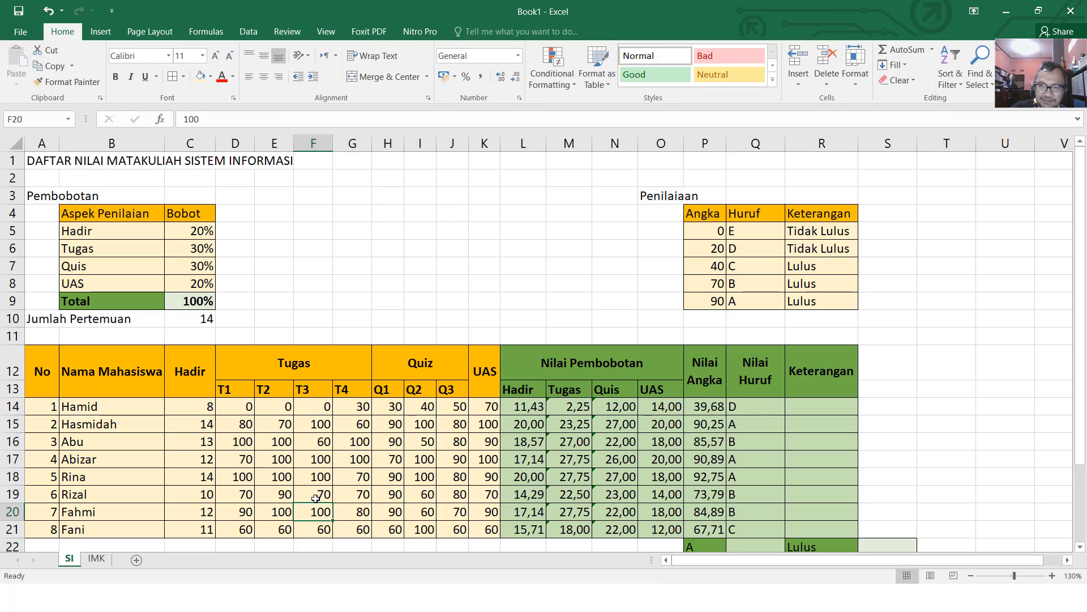
pyautogui.press('Up')
pyautogui.press('Left')
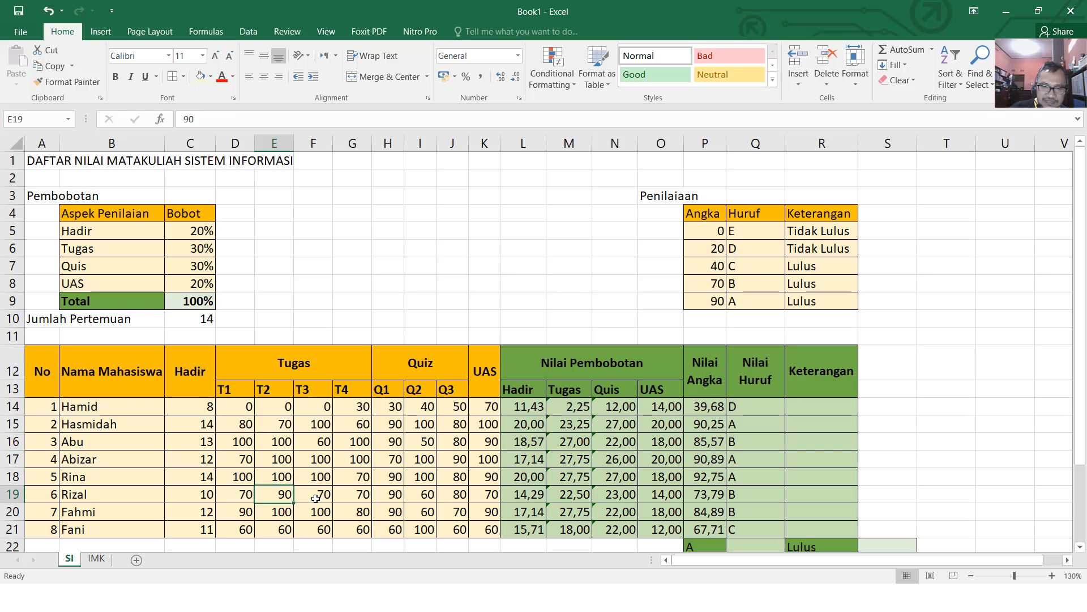
pyautogui.write('60')
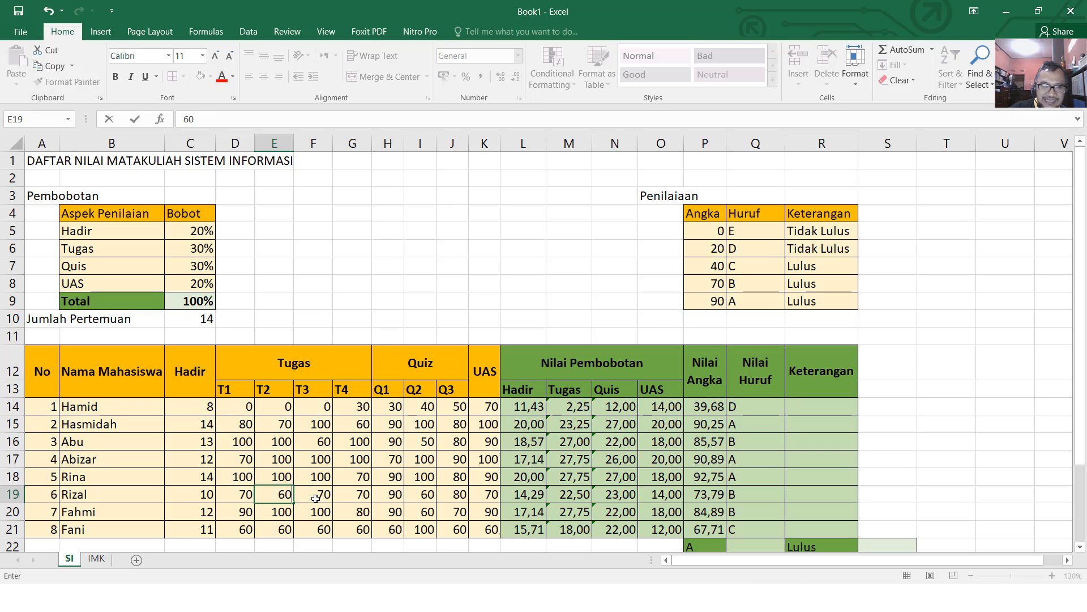
pyautogui.press('Return')
# Step: Set student 6's Quiz score Q3 in row 19 to 60
pyautogui.press('Left')
pyautogui.press('Up')
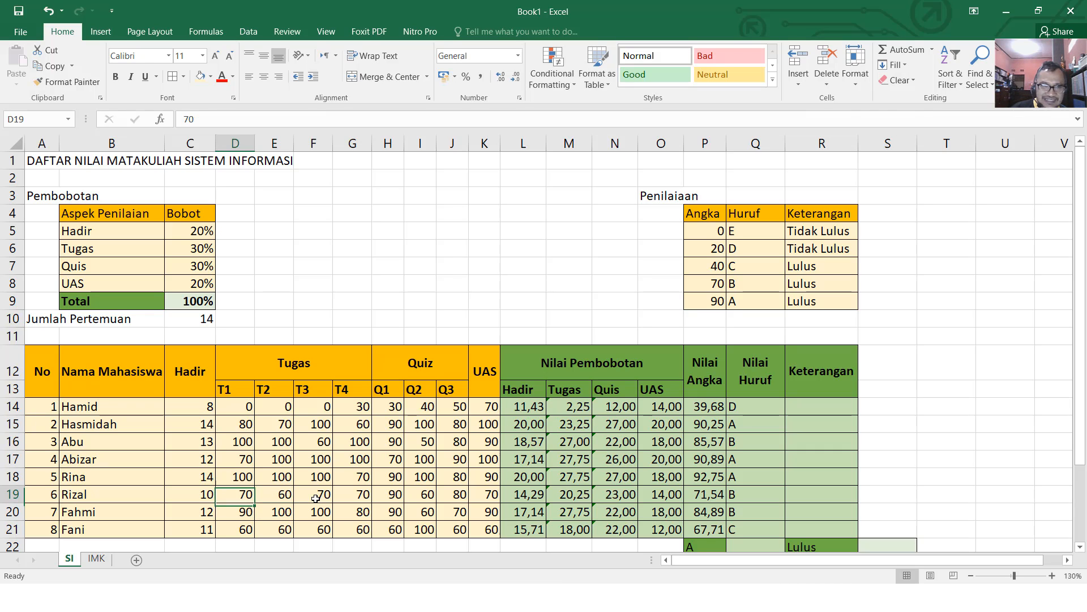
pyautogui.press('Left')
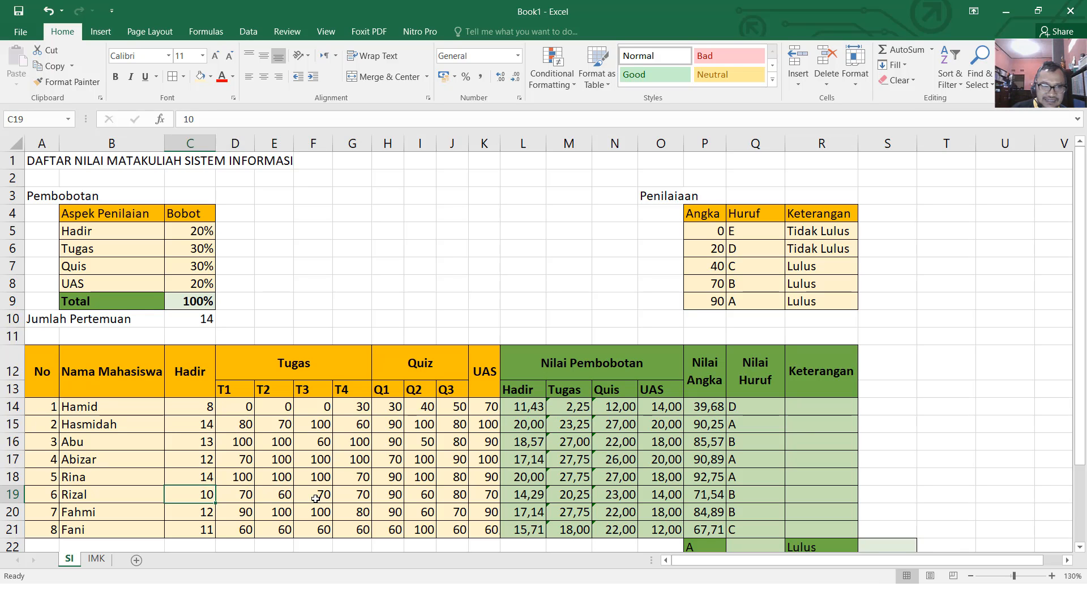
pyautogui.press('Right')
pyautogui.press('Right')
pyautogui.press('Right')
pyautogui.press('Right')
pyautogui.press('Right')
pyautogui.press('Right')
pyautogui.press('Right')
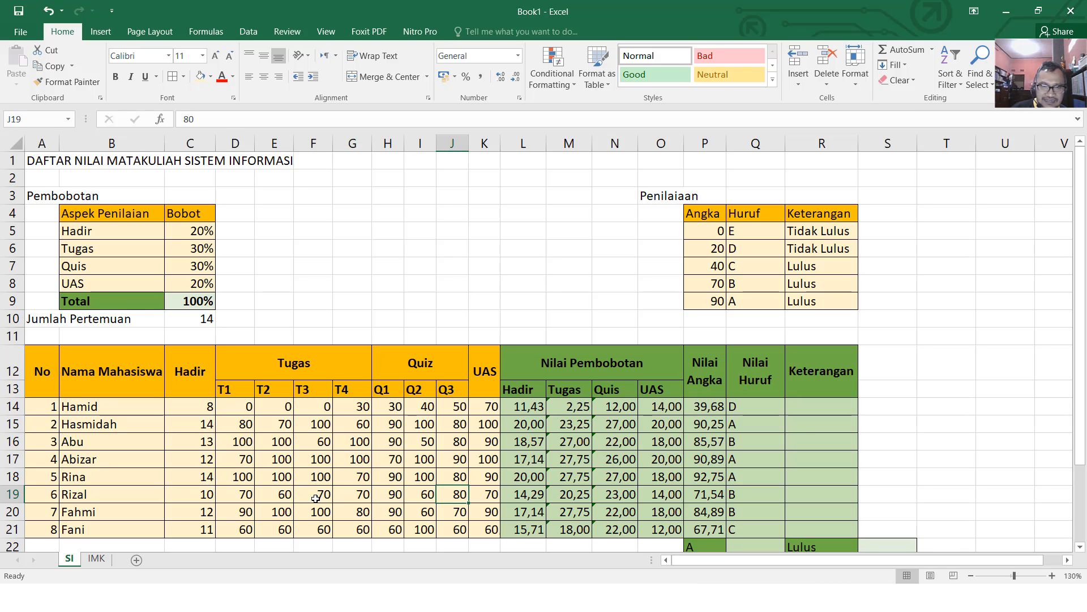
pyautogui.write('6')
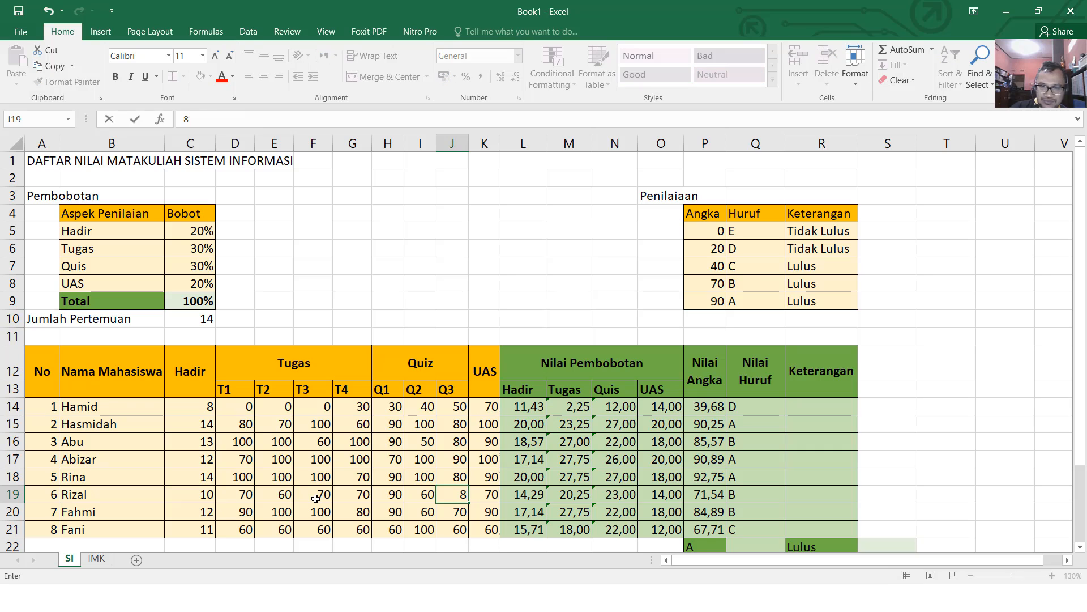
pyautogui.write('0')
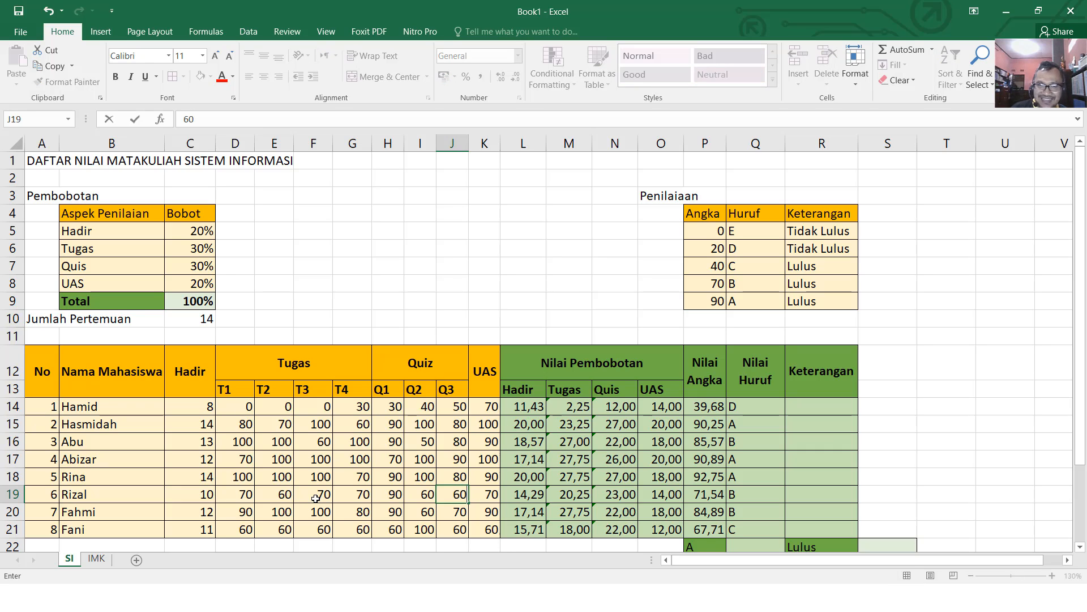
pyautogui.press('Right')
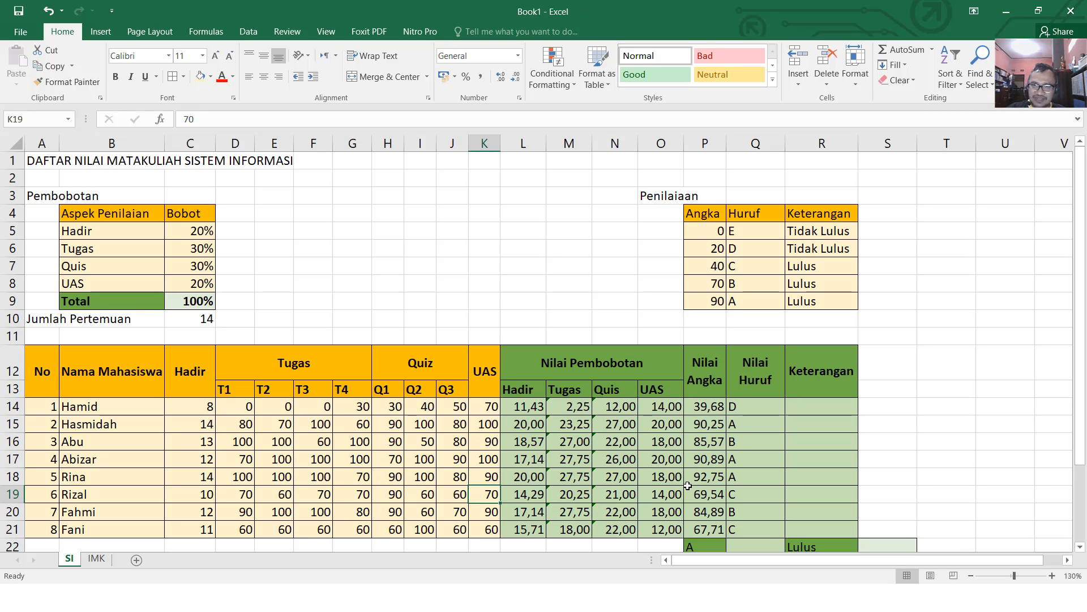
# Step: Clear the VLOOKUP formulas from the Nilai Huruf cells Q14:Q21
pyautogui.scroll(-2, 623, 476)
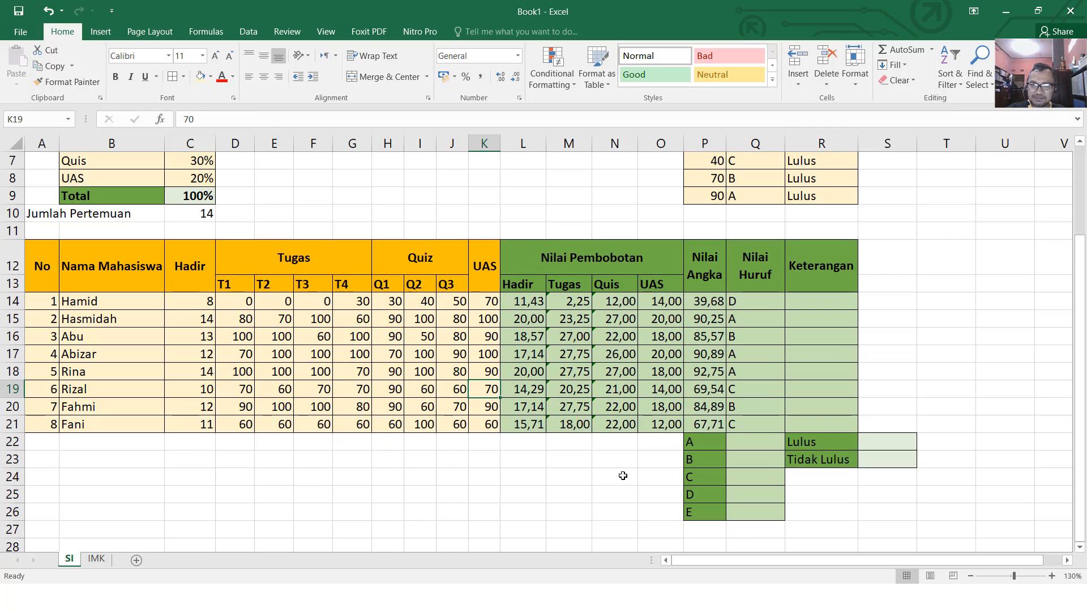
pyautogui.scroll(1, 623, 476)
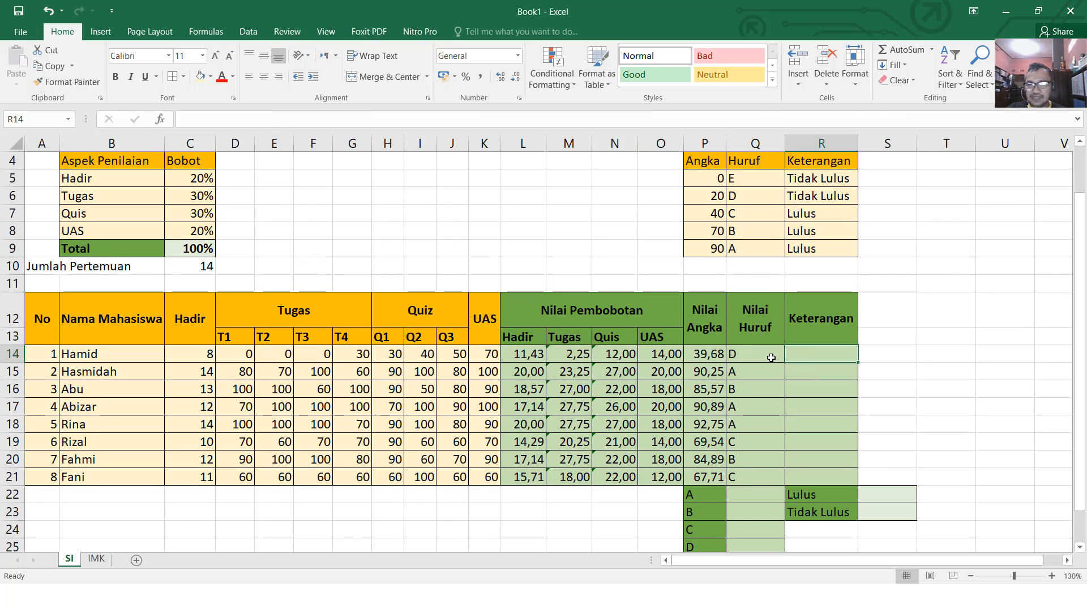
pyautogui.moveTo(770, 356); pyautogui.dragTo(752, 477)
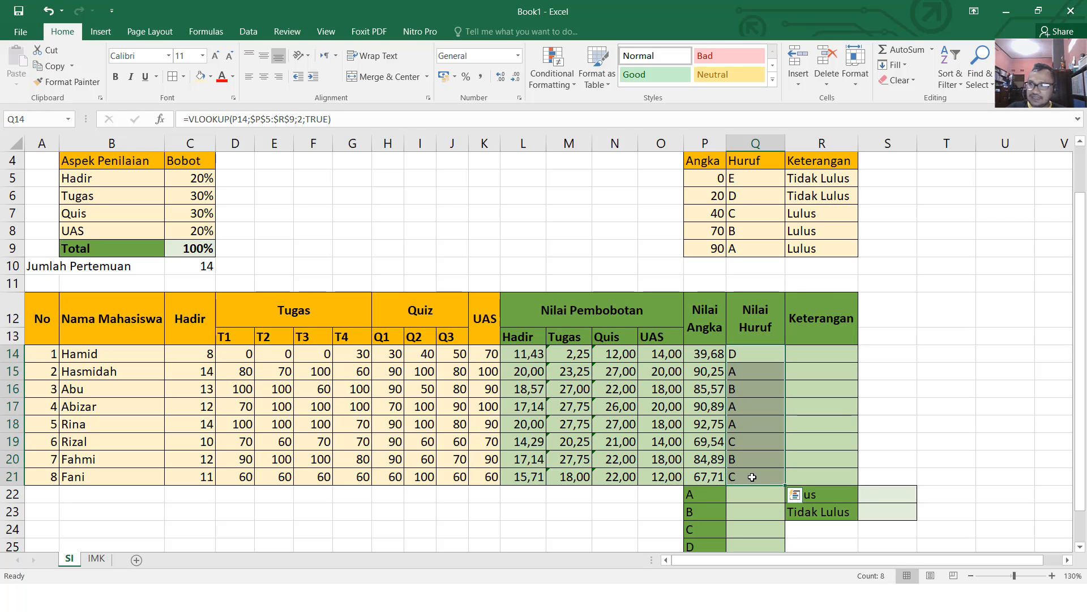
pyautogui.scroll(1, 753, 477)
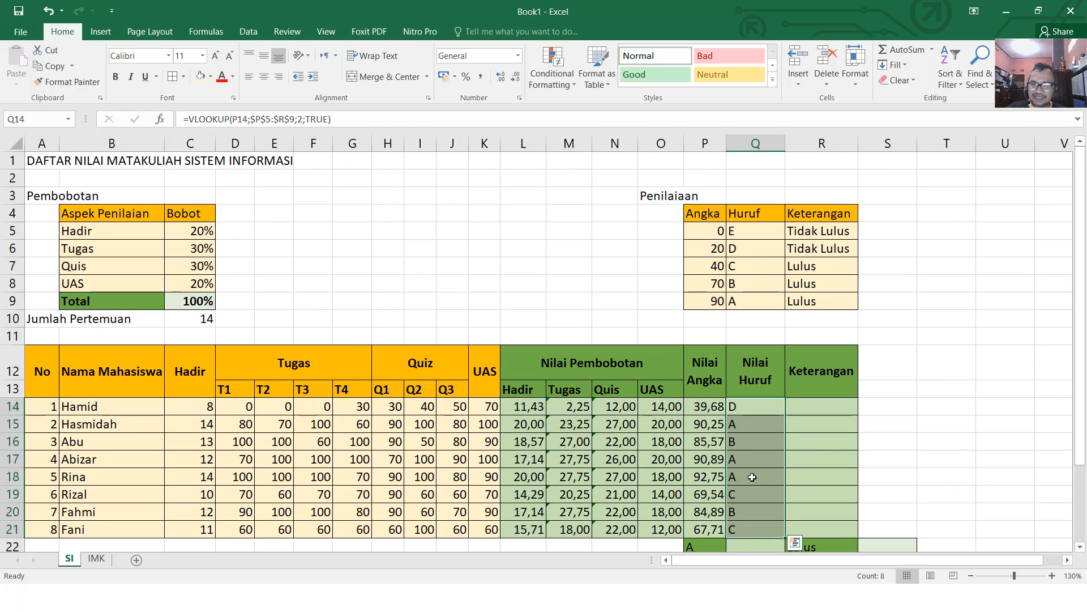
pyautogui.press('Delete')
# Step: Begin the Nilai Huruf formula in Q14 again as a VLOOKUP that looks up the Nilai Angka in P14
pyautogui.click(778, 405)
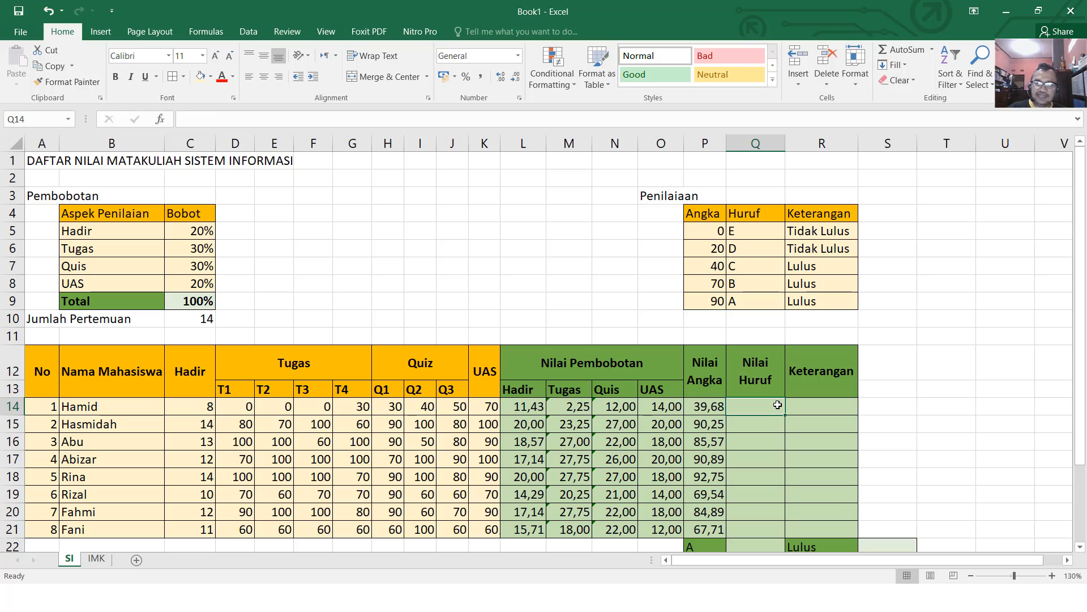
pyautogui.write('=')
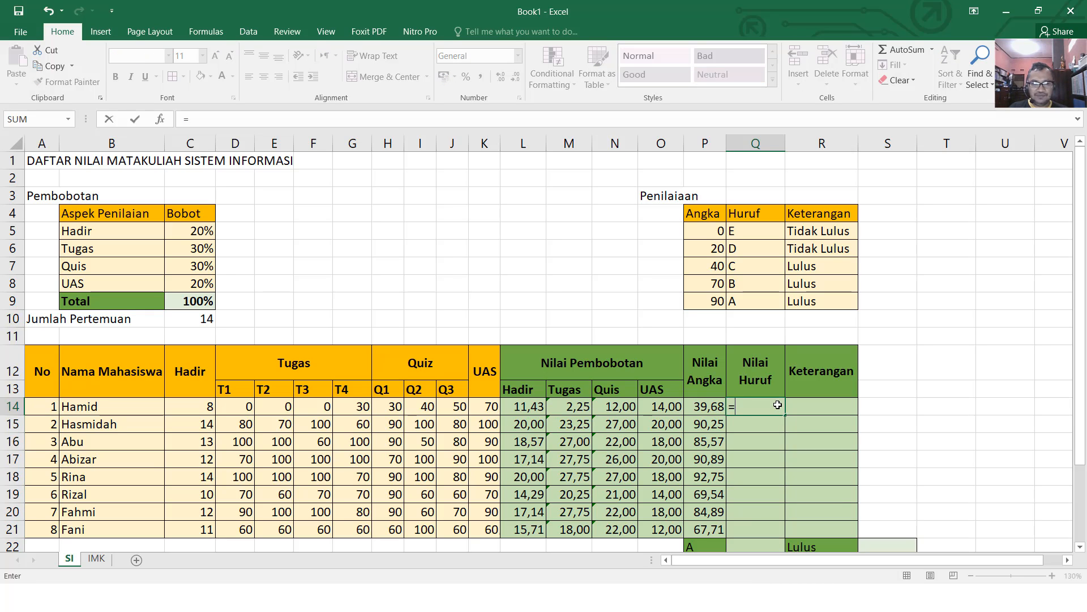
pyautogui.write('VLO')
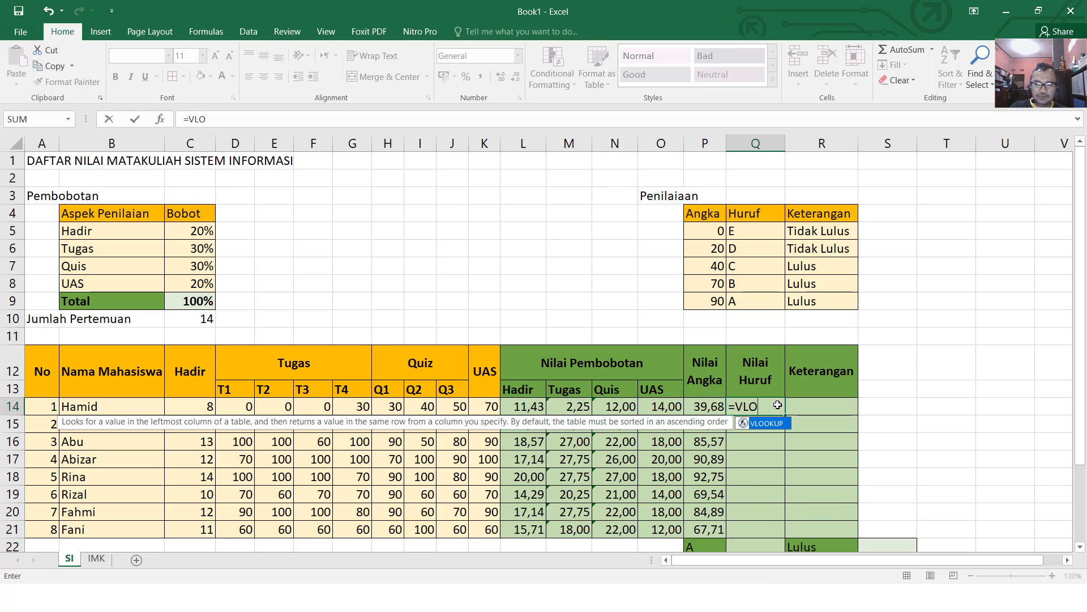
pyautogui.write('OKUP(')
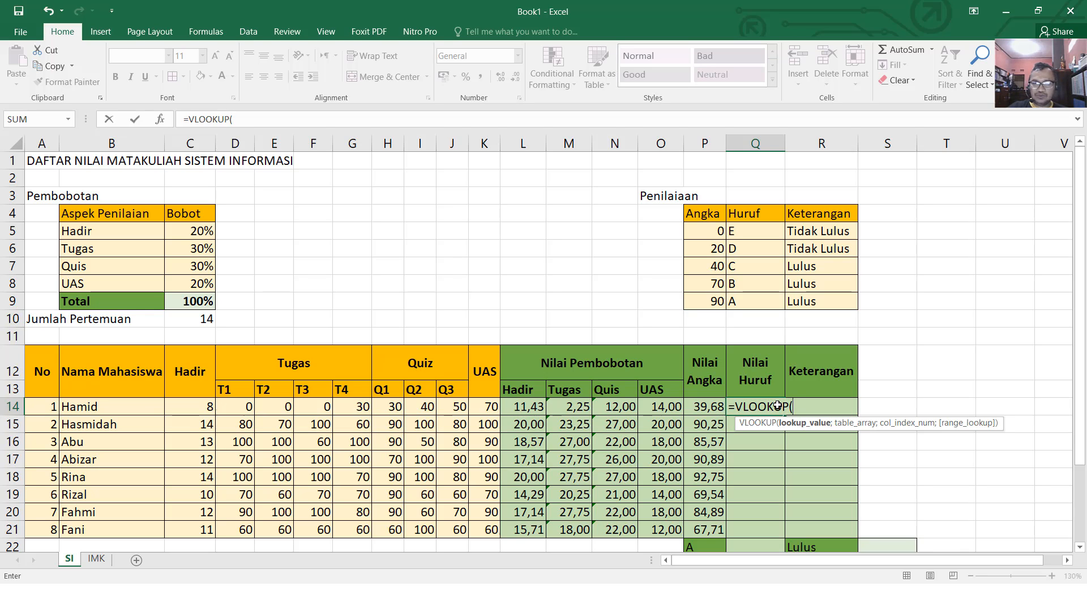
pyautogui.click(702, 403)
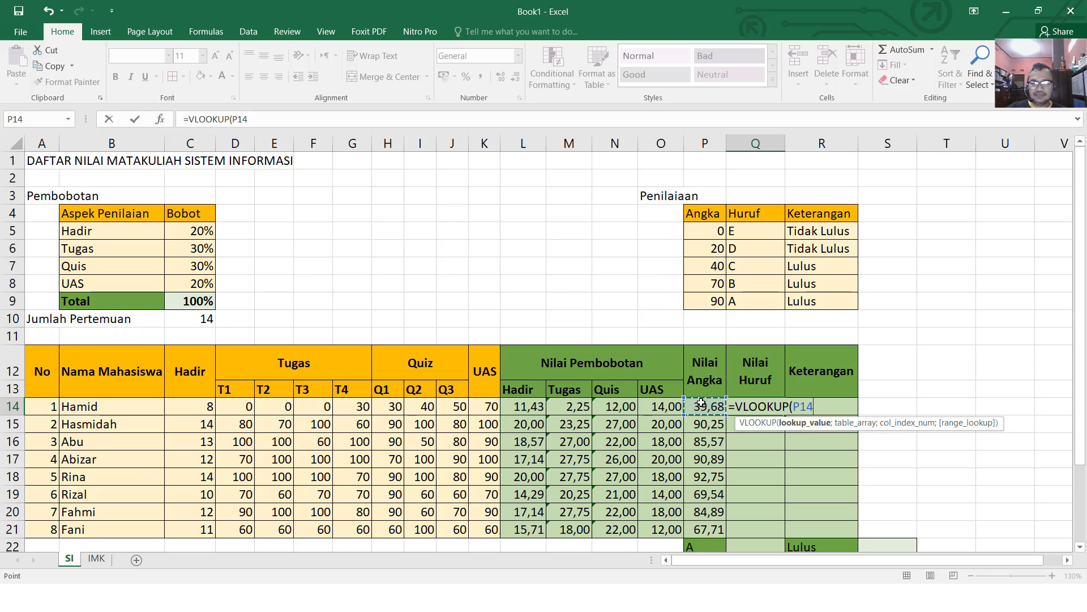
pyautogui.write(';')
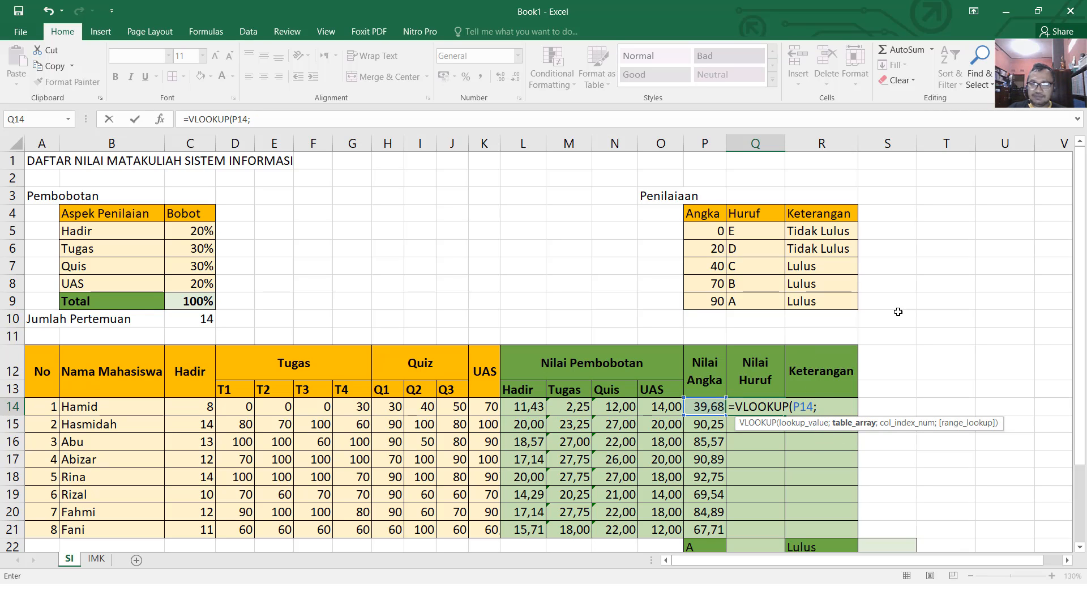
# Step: Finish the Q14 VLOOKUP with the absolute grading range $P$5:$R$9, column index 2 and TRUE for approximate match
pyautogui.moveTo(716, 231); pyautogui.dragTo(807, 283)
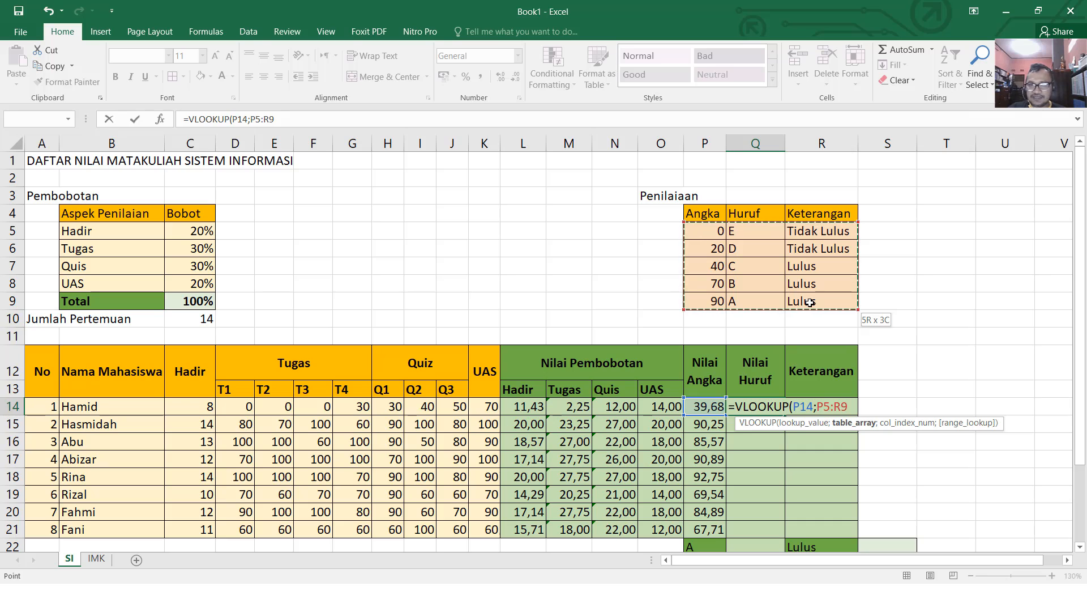
pyautogui.moveTo(810, 302); pyautogui.dragTo(810, 302)
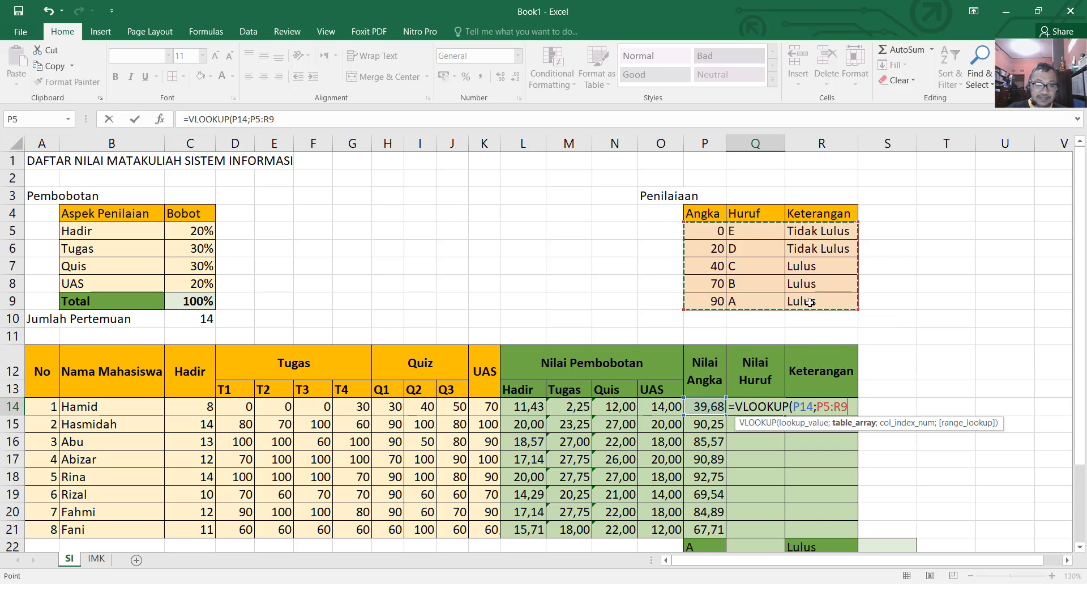
pyautogui.press('F4')
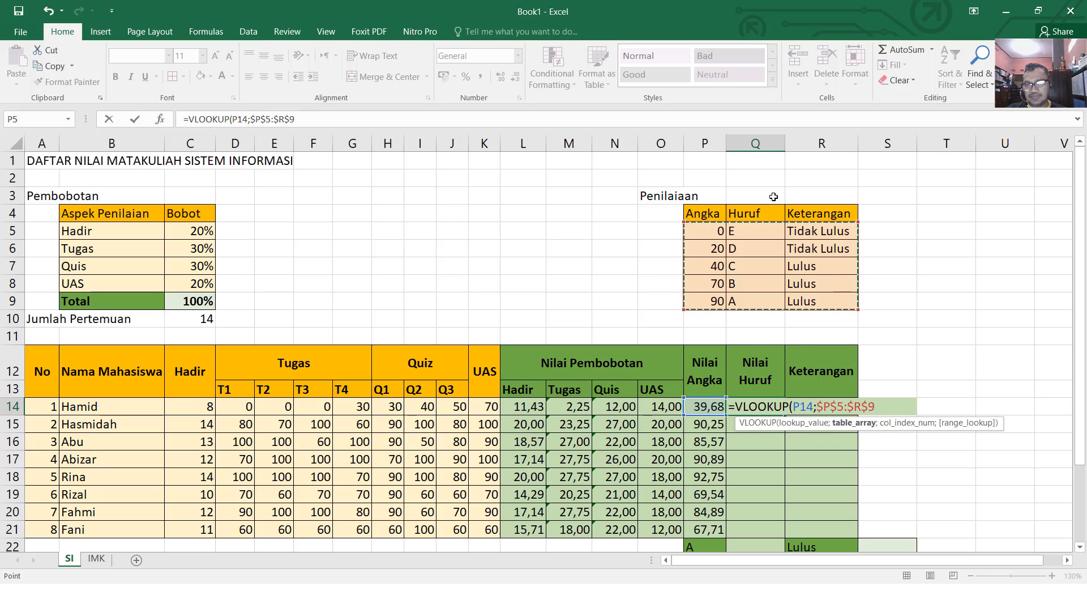
pyautogui.write(';2')
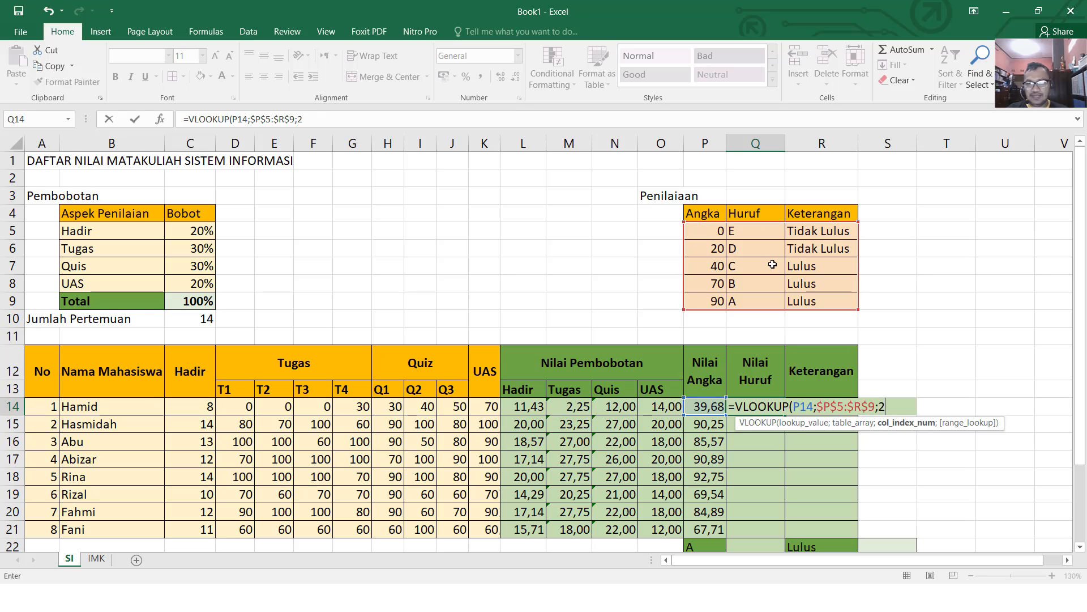
pyautogui.write(';')
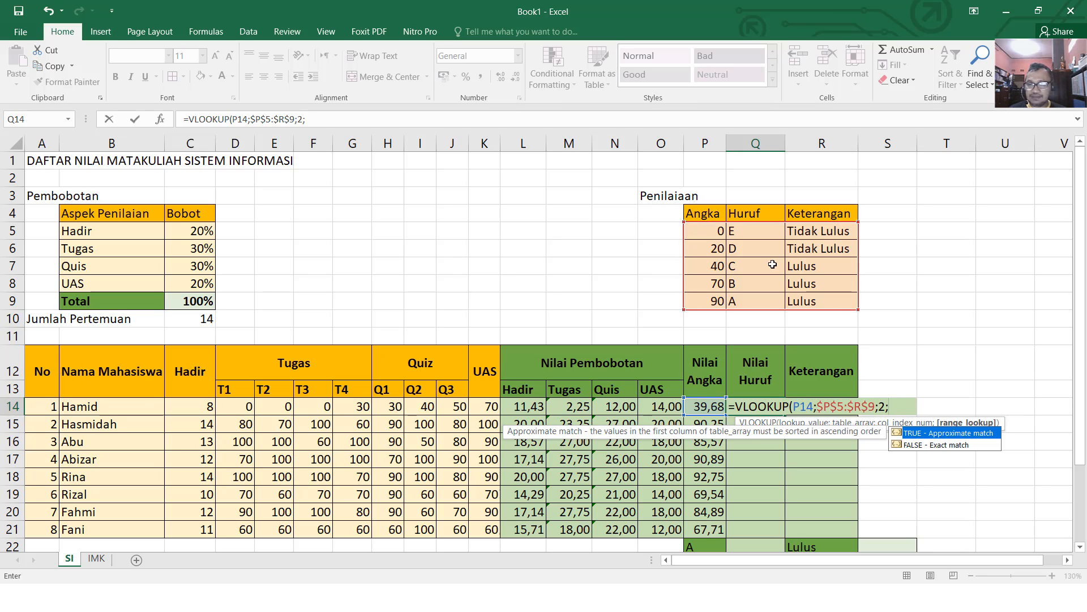
pyautogui.doubleClick(907, 438)
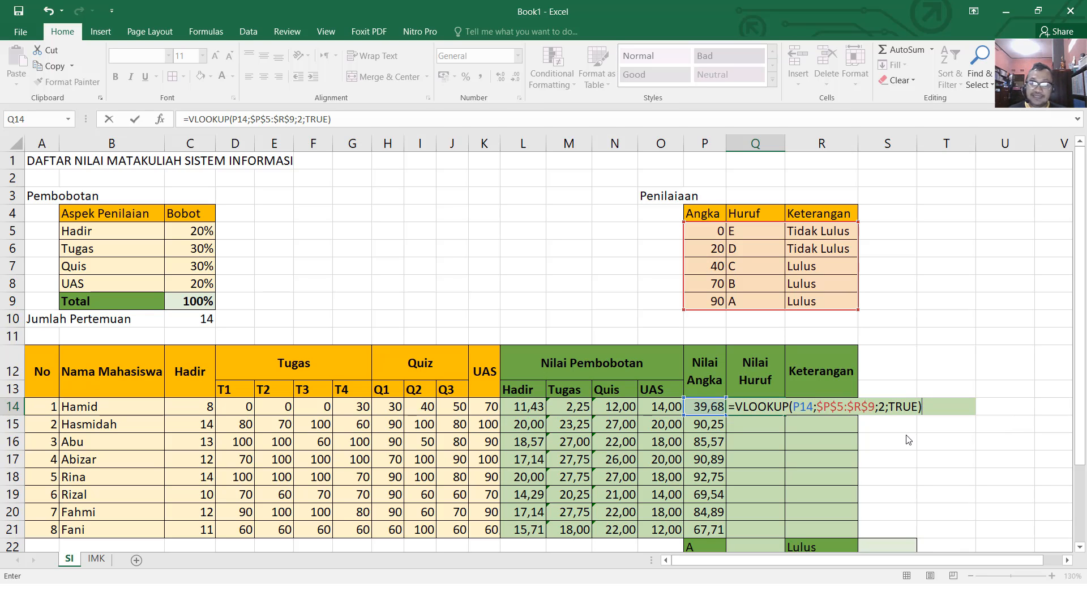
pyautogui.press('Return')
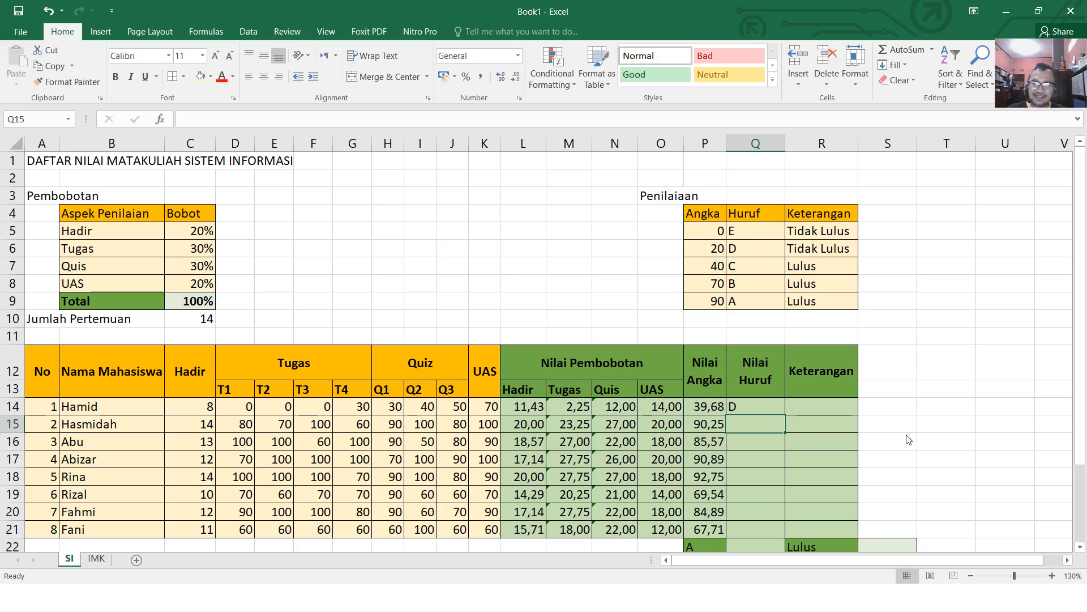
# Step: Copy the Nilai Huruf VLOOKUP from Q14 down to Q21 and clear the surplus formulas from the grade count cells Q22:Q26
pyautogui.click(767, 407)
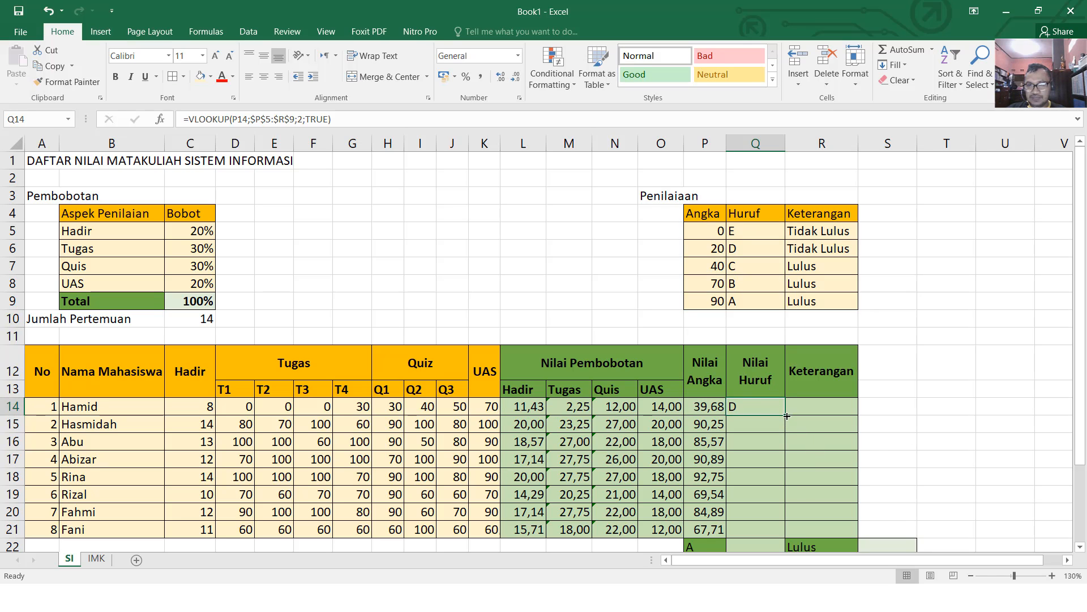
pyautogui.doubleClick(786, 415)
pyautogui.scroll(-2, 787, 415)
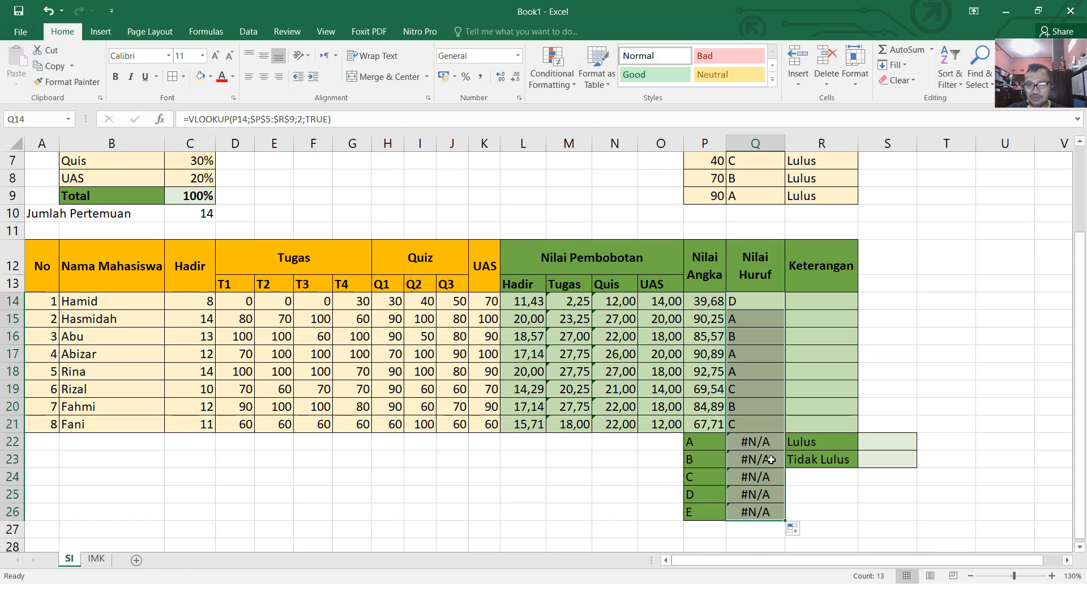
pyautogui.moveTo(759, 442); pyautogui.dragTo(764, 521)
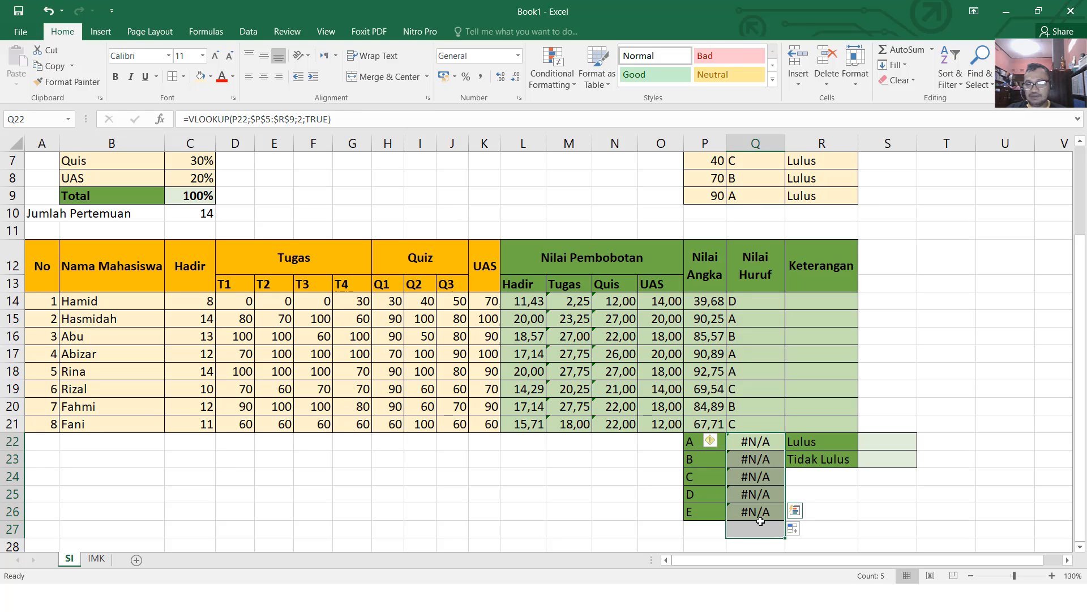
pyautogui.press('Delete')
pyautogui.scroll(1, 791, 504)
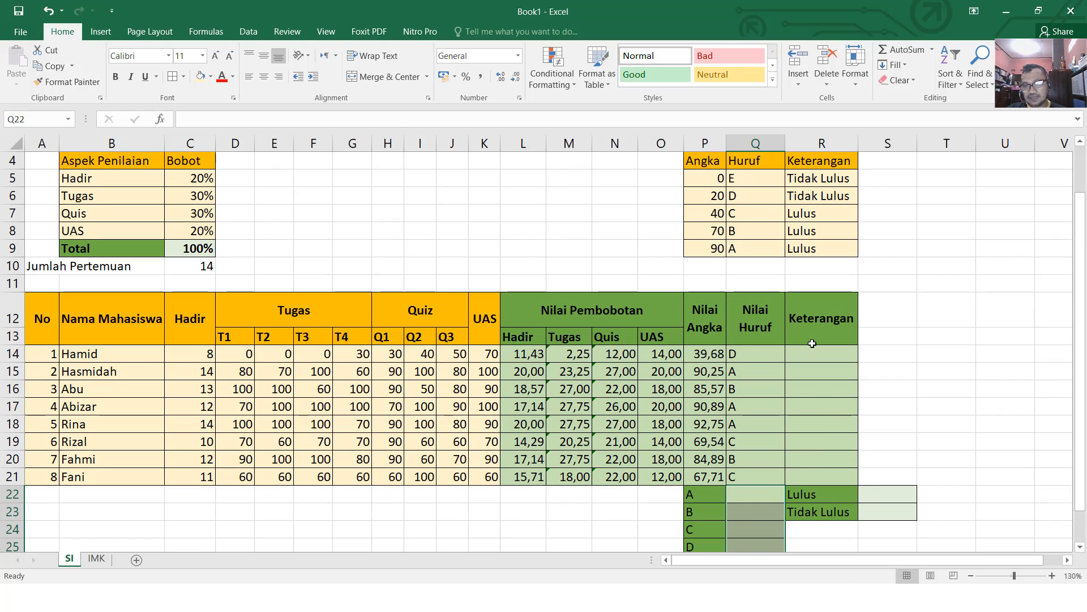
# Step: Begin the Keterangan formula in R14 as a VLOOKUP that looks up the Nilai Angka in P14
pyautogui.click(751, 356)
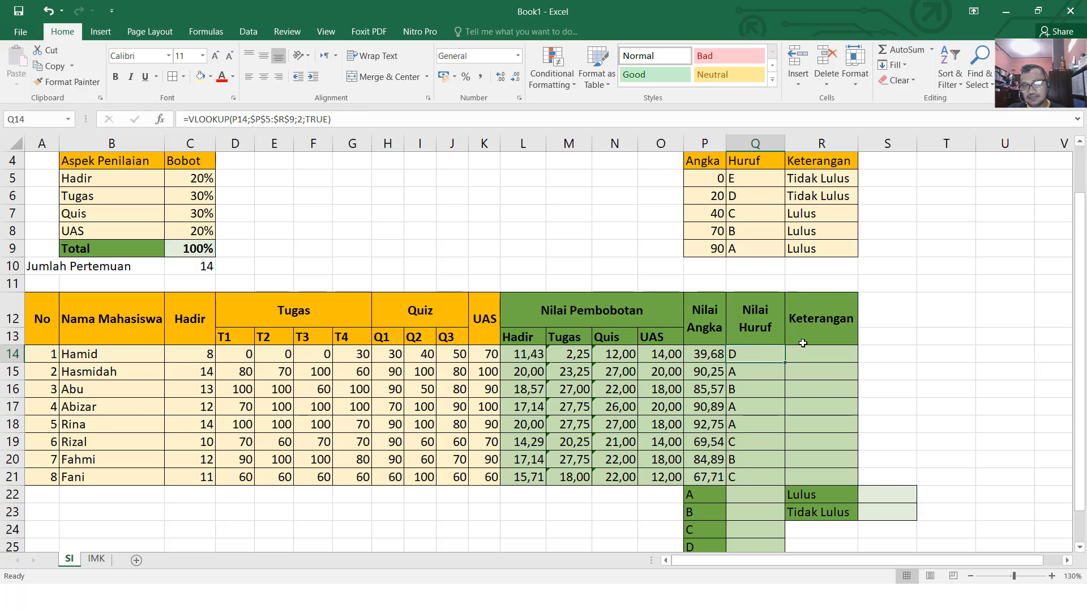
pyautogui.click(843, 350)
pyautogui.scroll(1, 844, 350)
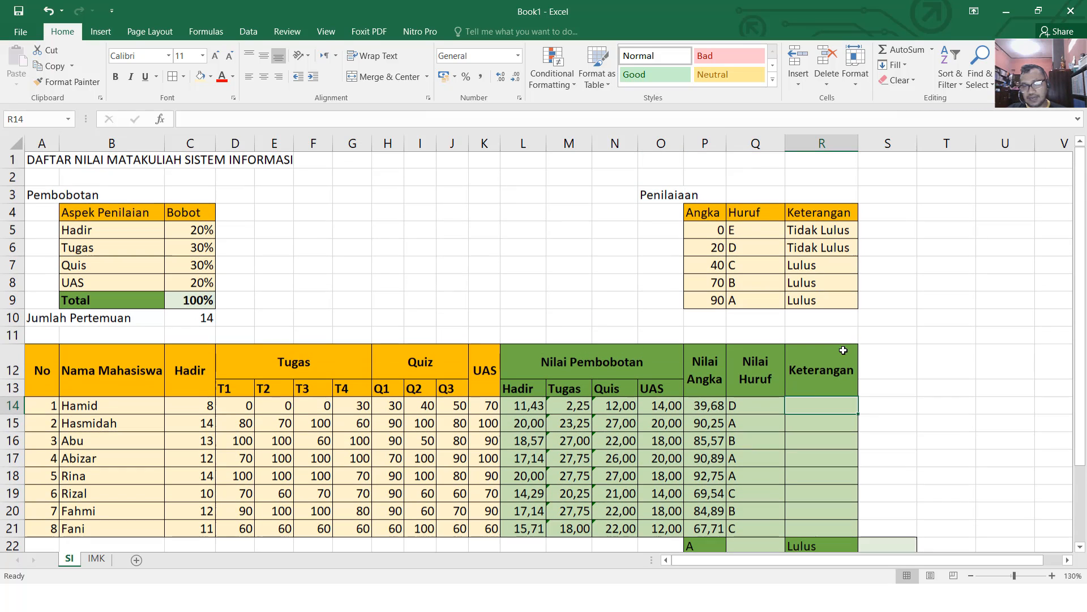
pyautogui.write('=V')
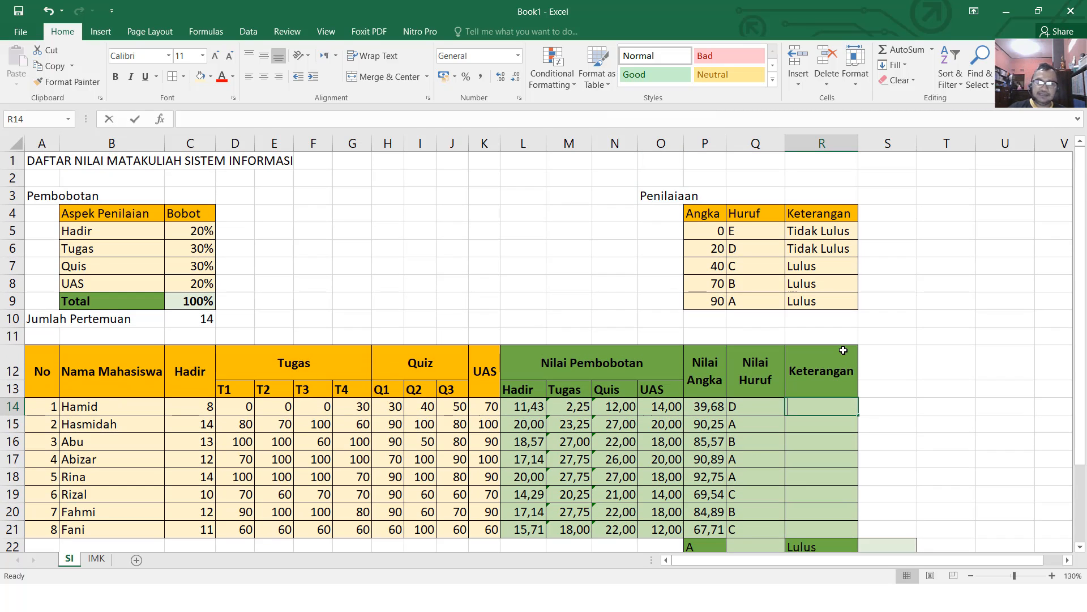
pyautogui.write('LOOK')
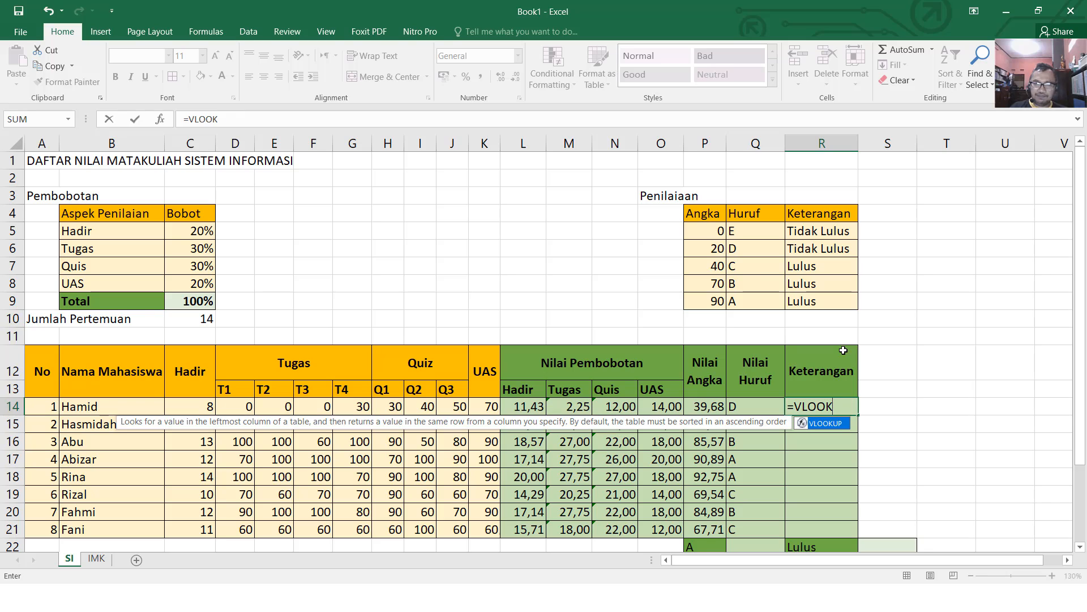
pyautogui.write('UP(')
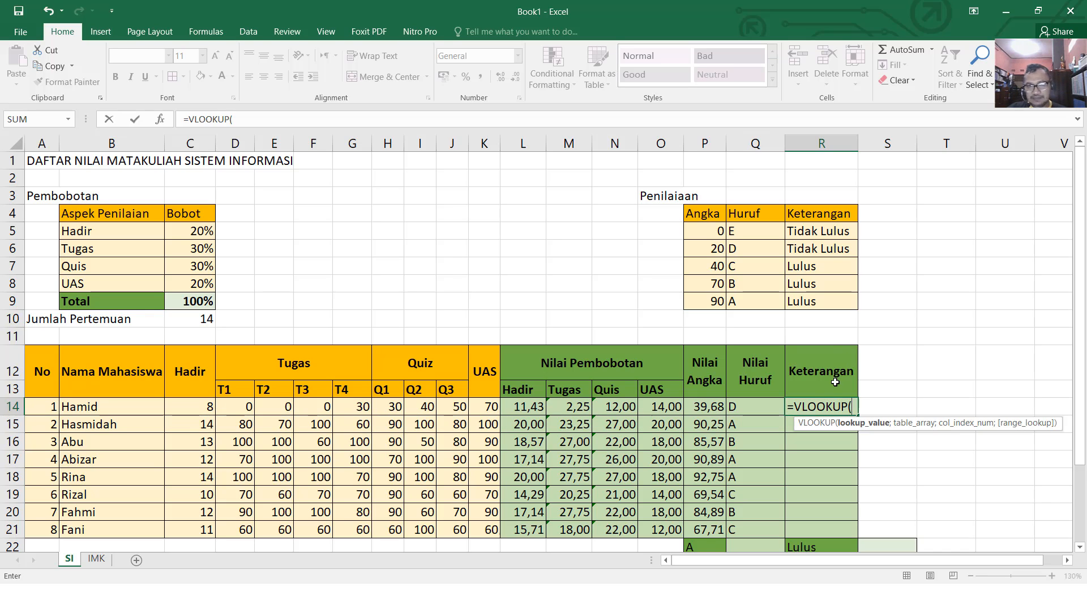
pyautogui.click(699, 407)
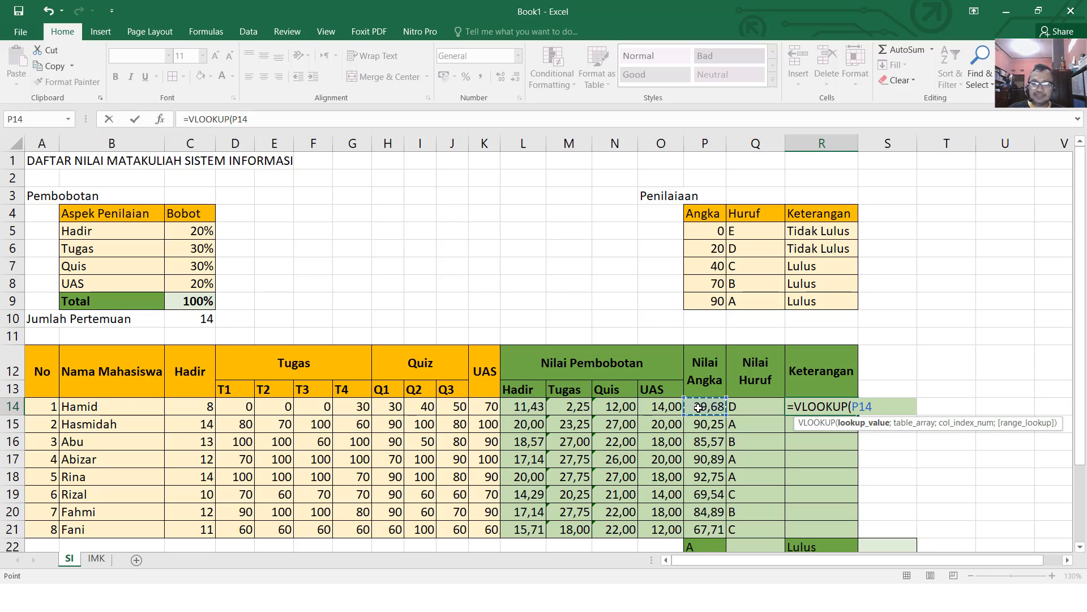
pyautogui.write(';')
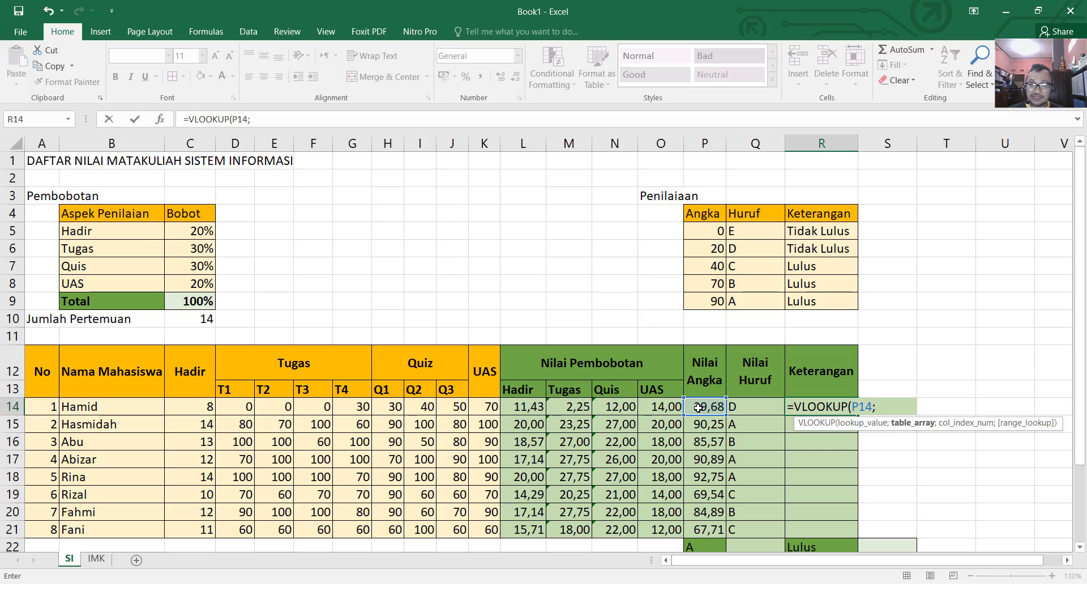
# Step: Finish the R14 VLOOKUP with the absolute grading range $P$5:$R$9 and column index 3, omitting the range lookup argument
pyautogui.moveTo(712, 236); pyautogui.dragTo(806, 298)
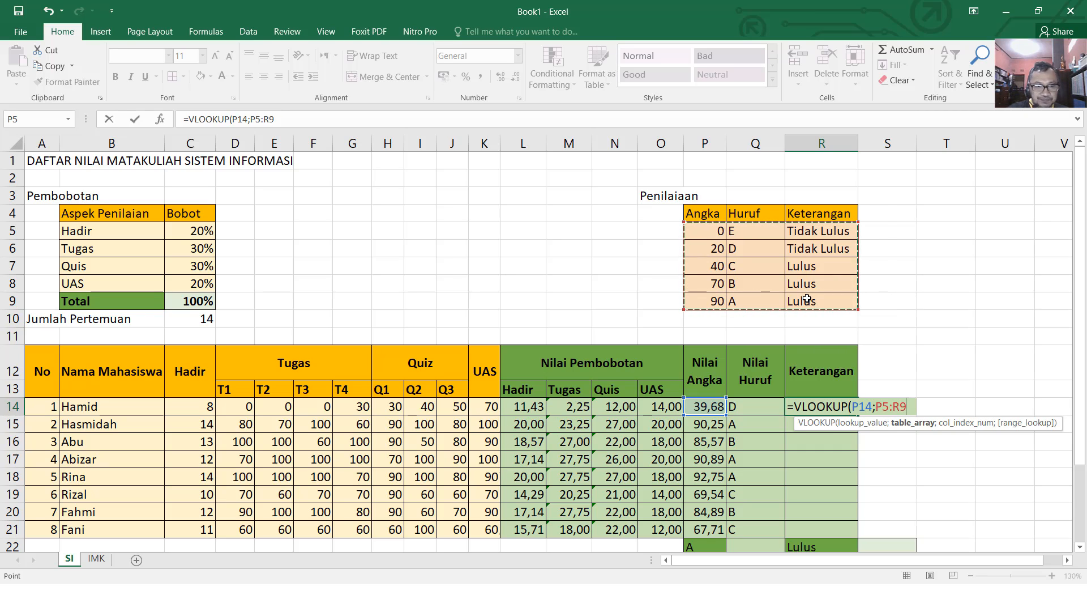
pyautogui.press('F4')
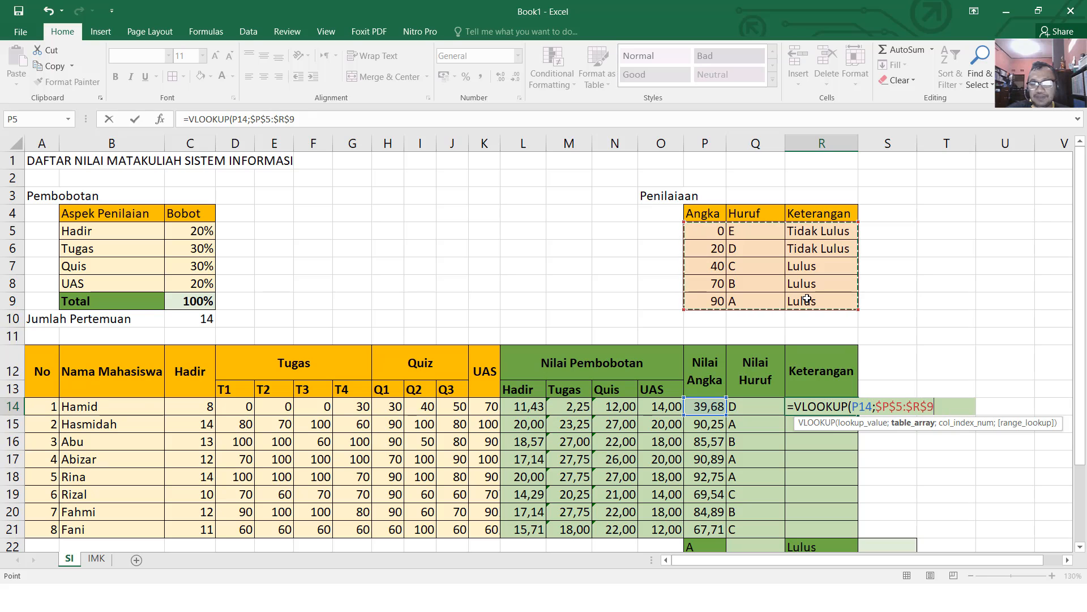
pyautogui.write(';')
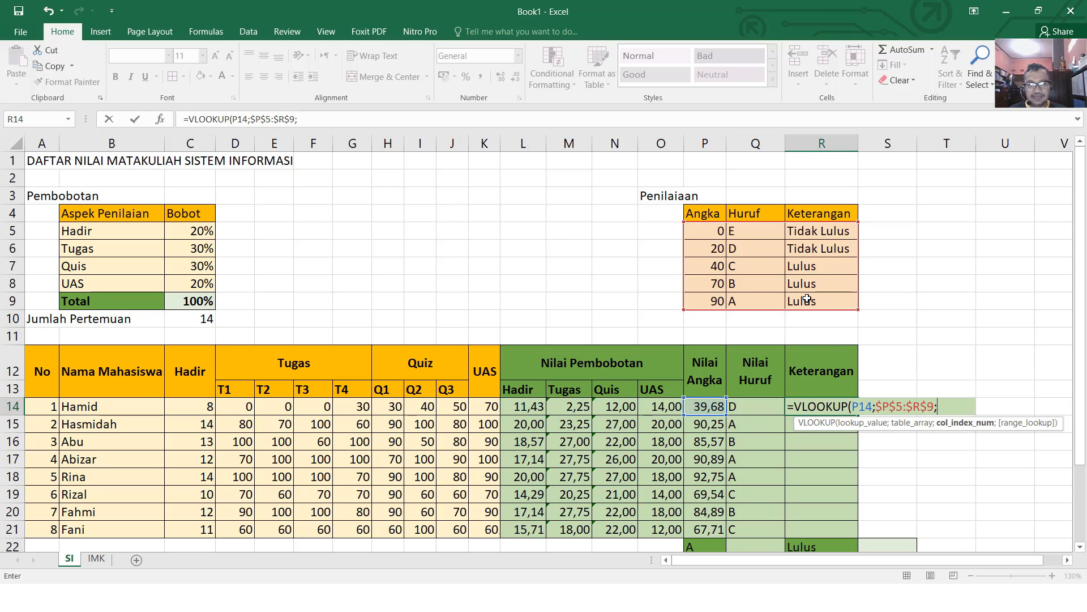
pyautogui.write('3')
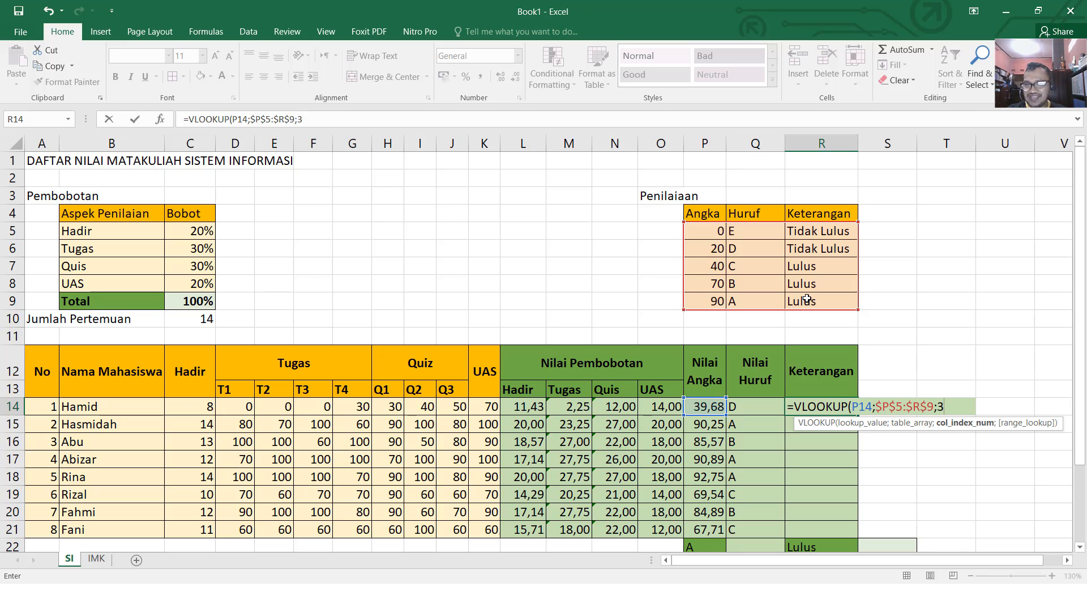
pyautogui.write(')')
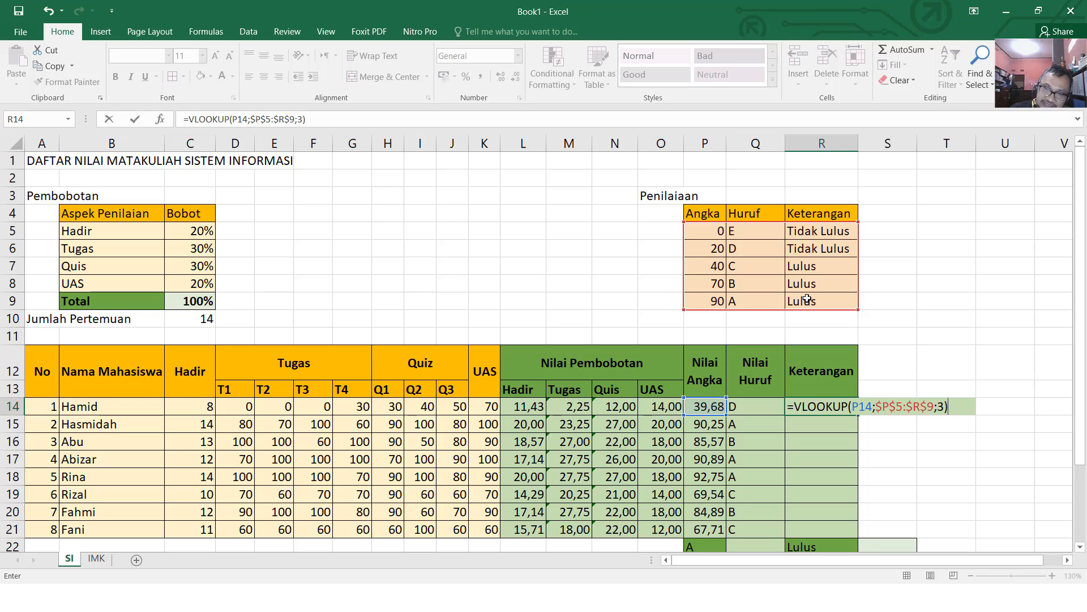
pyautogui.press('Return')
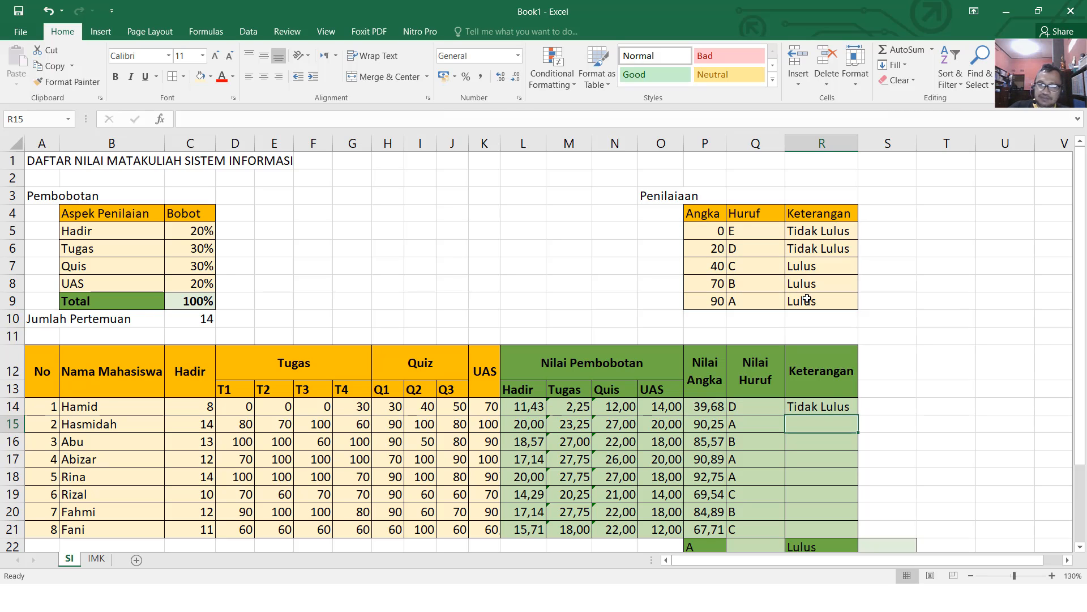
# Step: Copy the Keterangan formula from R14 down to R21 for all the students
pyautogui.click(830, 409)
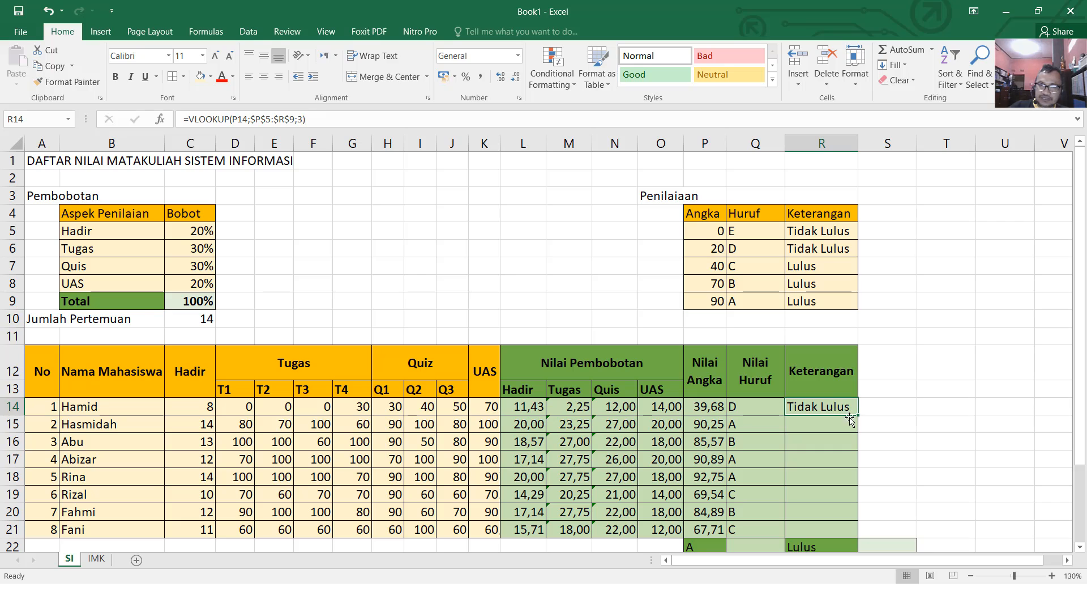
pyautogui.moveTo(859, 416); pyautogui.dragTo(802, 533)
pyautogui.scroll(-2, 802, 533)
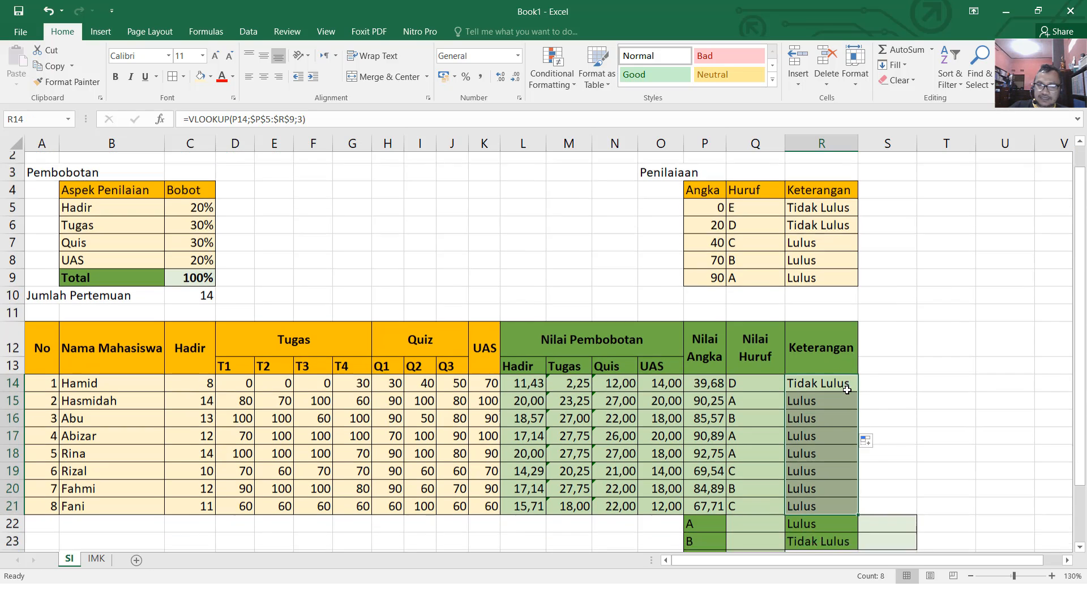
pyautogui.click(731, 444)
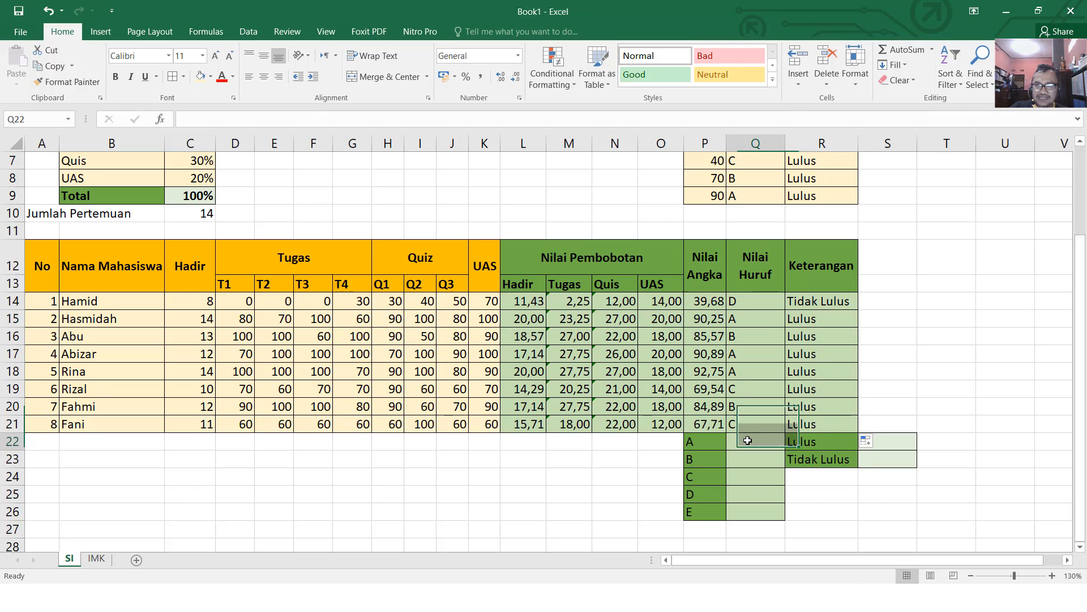
pyautogui.click(708, 444)
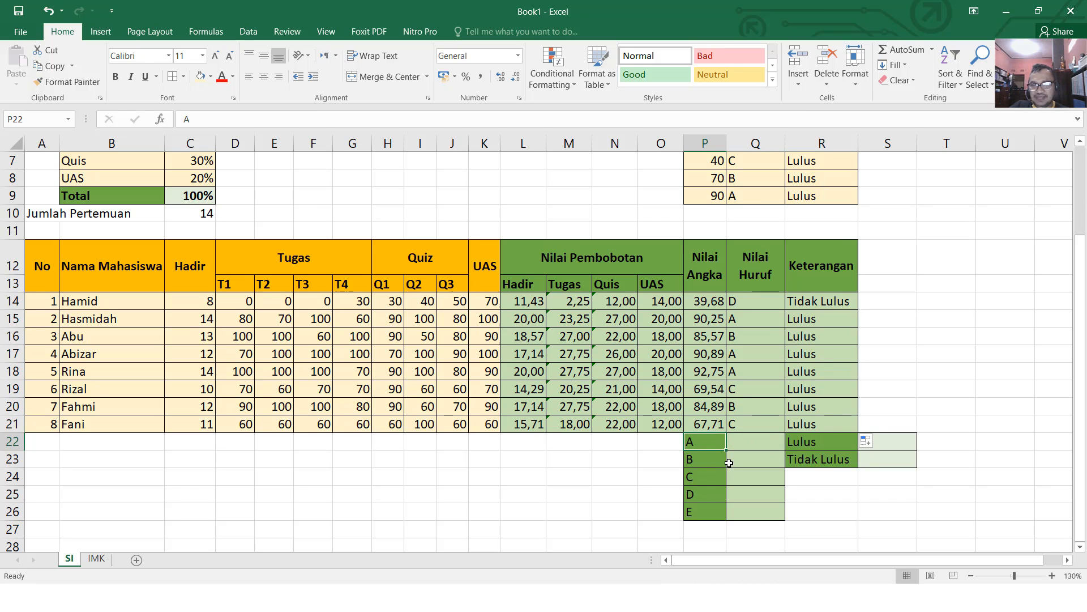
pyautogui.click(677, 465)
pyautogui.click(707, 488)
# Step: Count the grade A students in Q22 with COUNTIF over the relative range Q14:Q21 and the criterion in P22
pyautogui.click(759, 439)
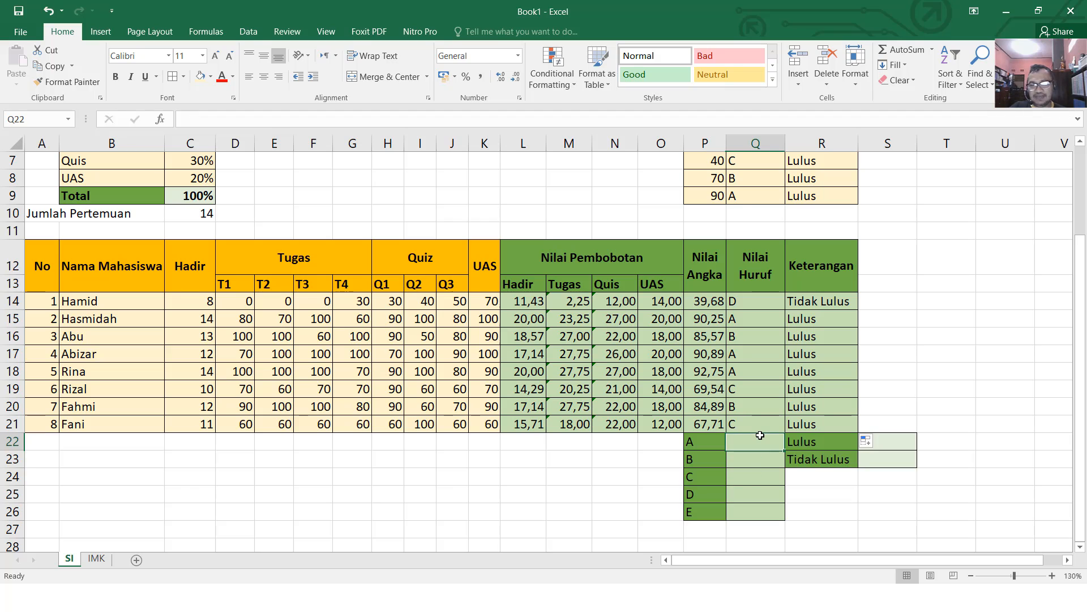
pyautogui.write('=C')
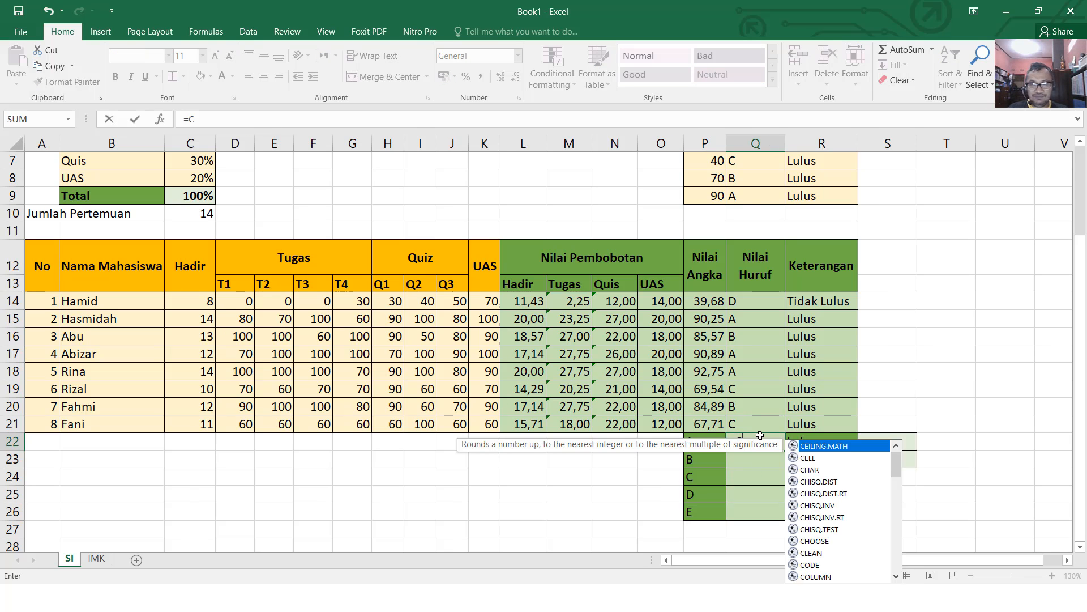
pyautogui.write('OUNT')
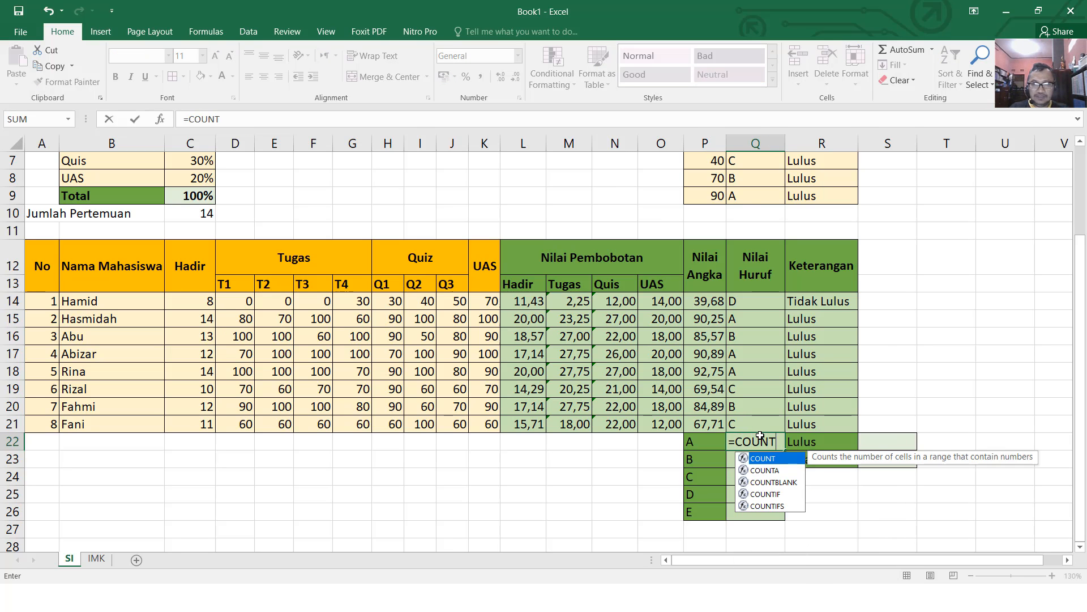
pyautogui.write('IF')
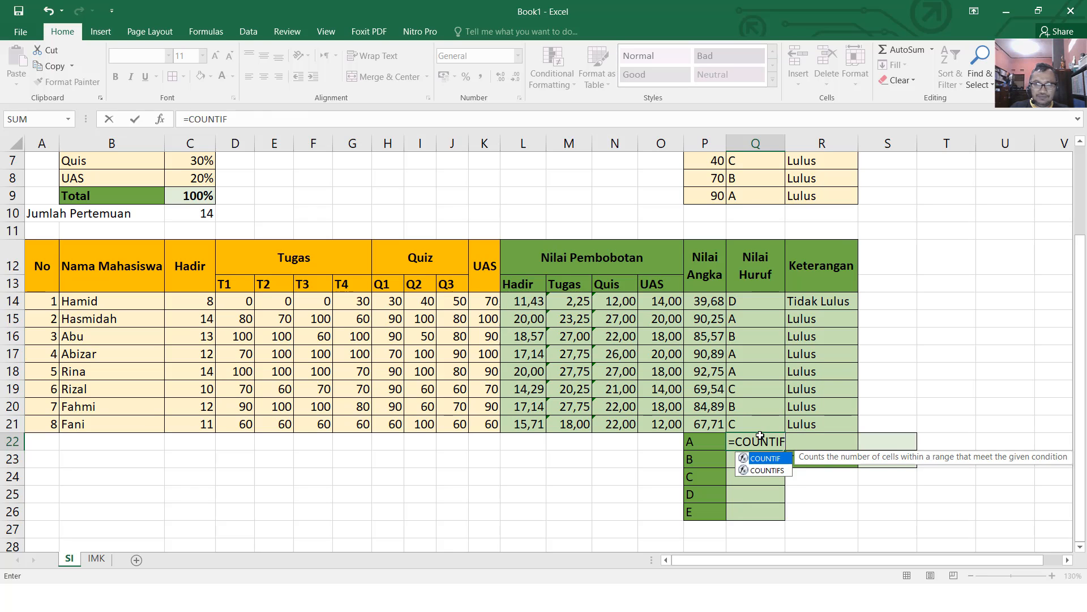
pyautogui.write('(')
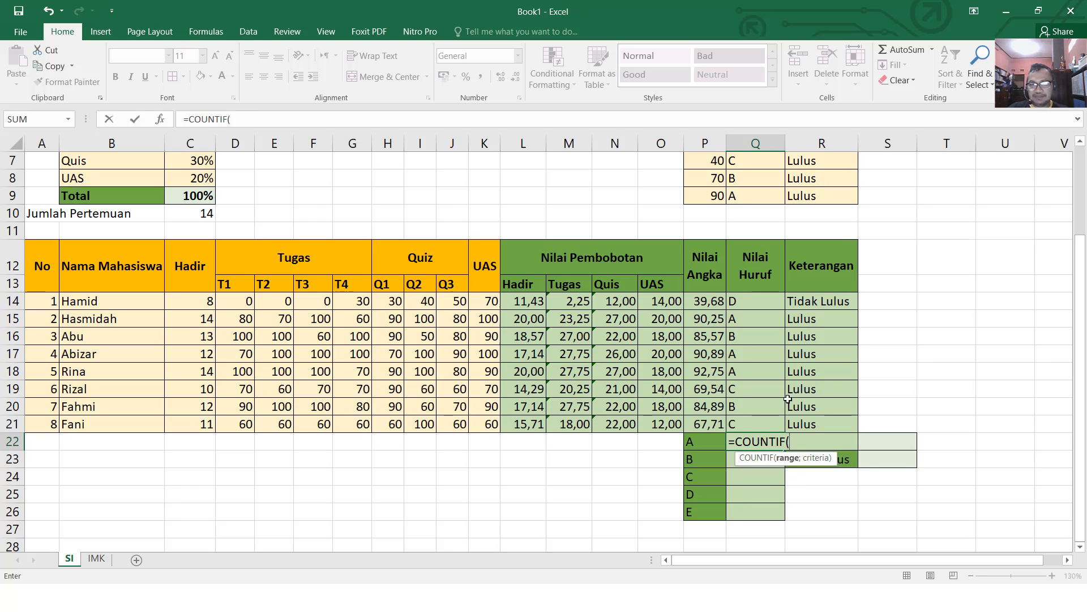
pyautogui.moveTo(756, 304); pyautogui.dragTo(764, 421)
pyautogui.write(';')
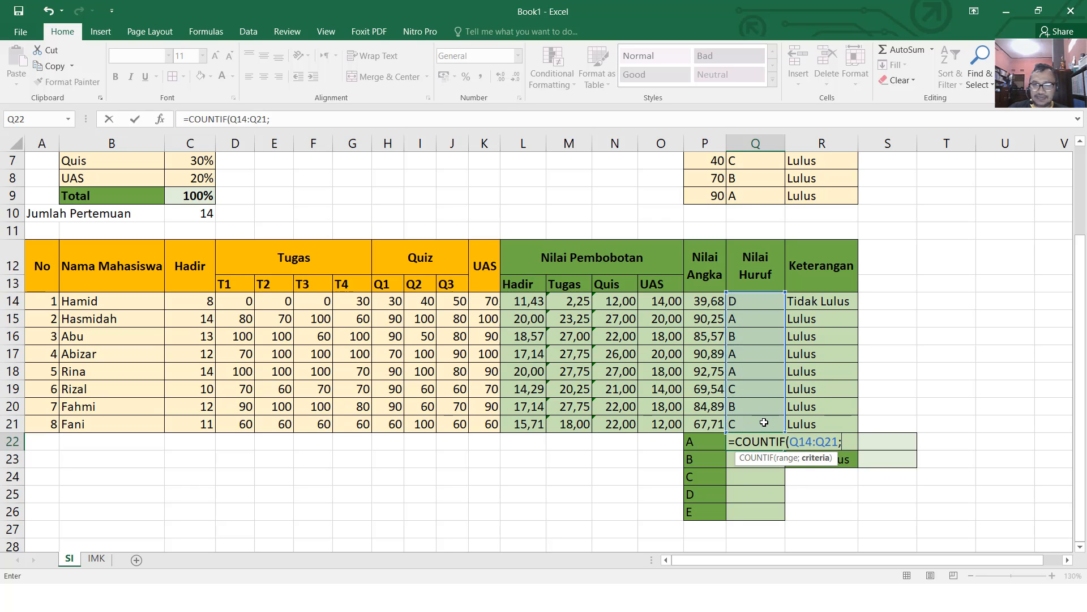
pyautogui.click(685, 440)
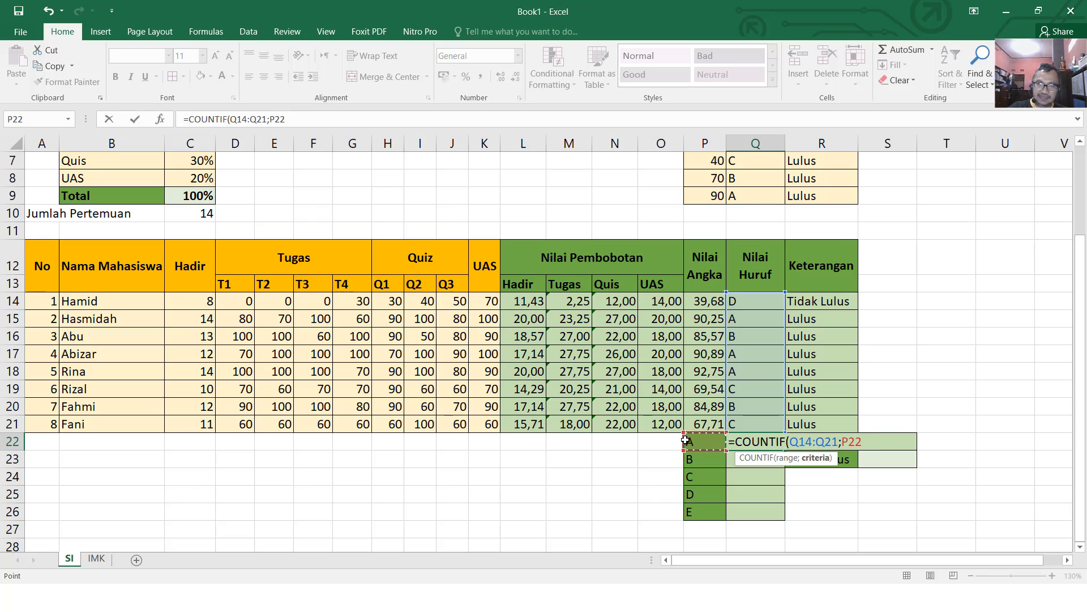
pyautogui.write(')')
pyautogui.press('Return')
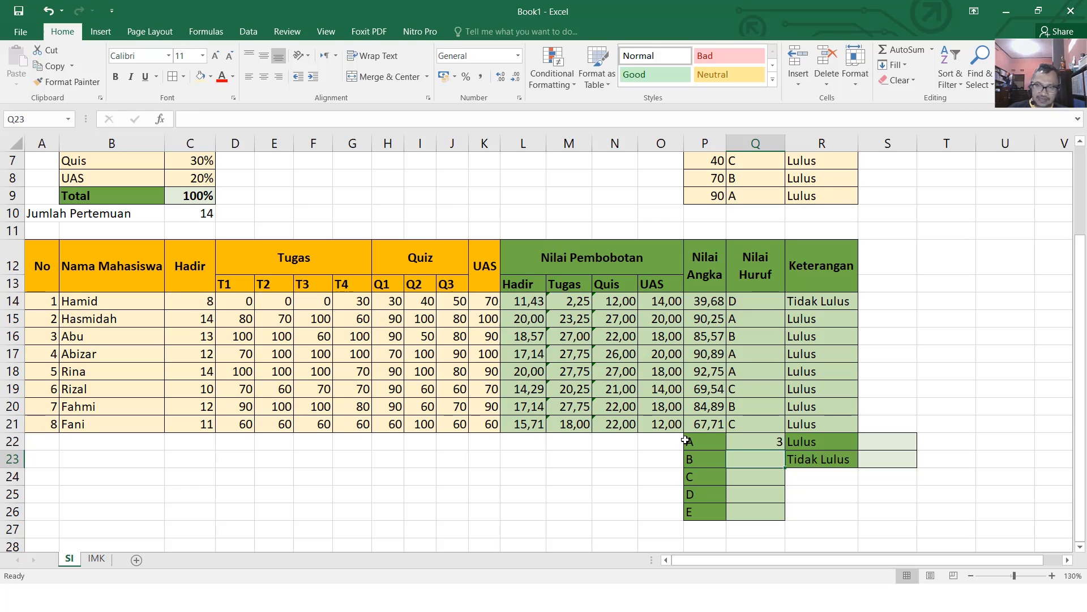
# Step: Copy the Q22 COUNTIF down to Q26 and inspect the copied formula for grade D in Q25
pyautogui.click(778, 442)
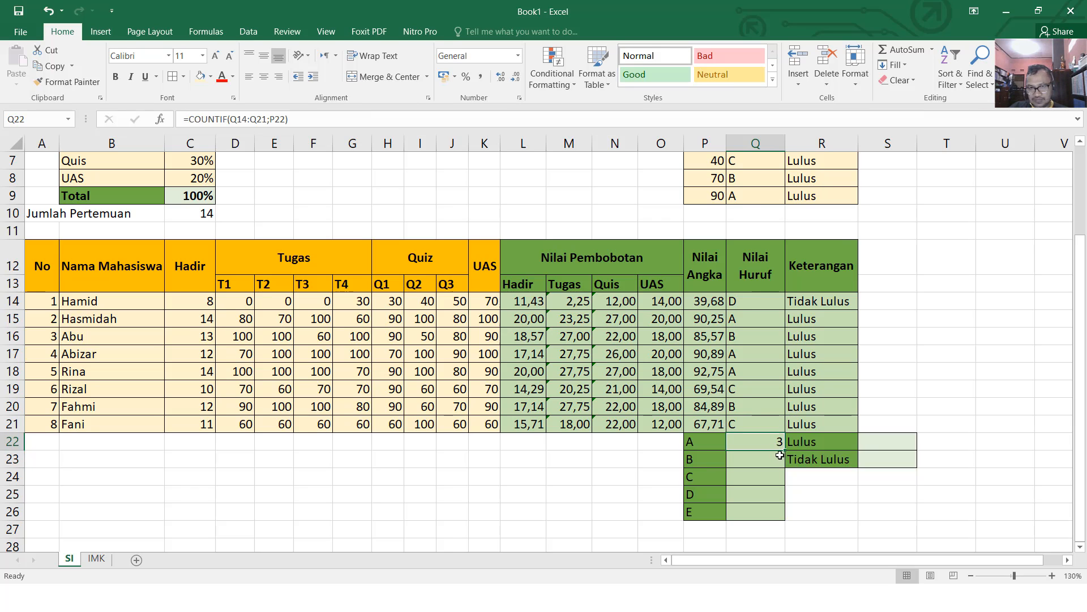
pyautogui.moveTo(784, 451); pyautogui.dragTo(781, 521)
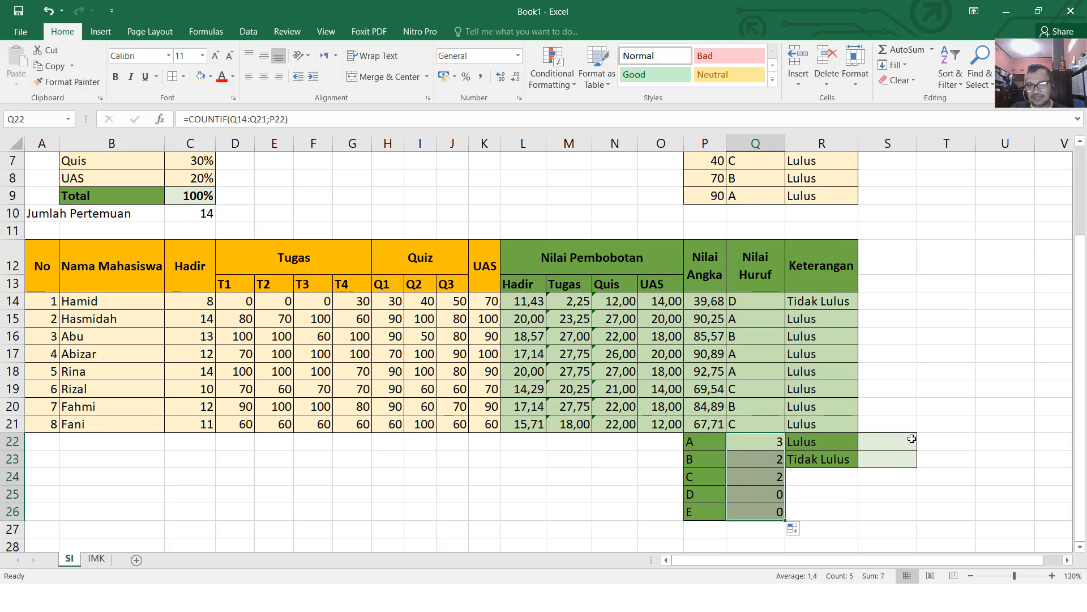
pyautogui.click(763, 495)
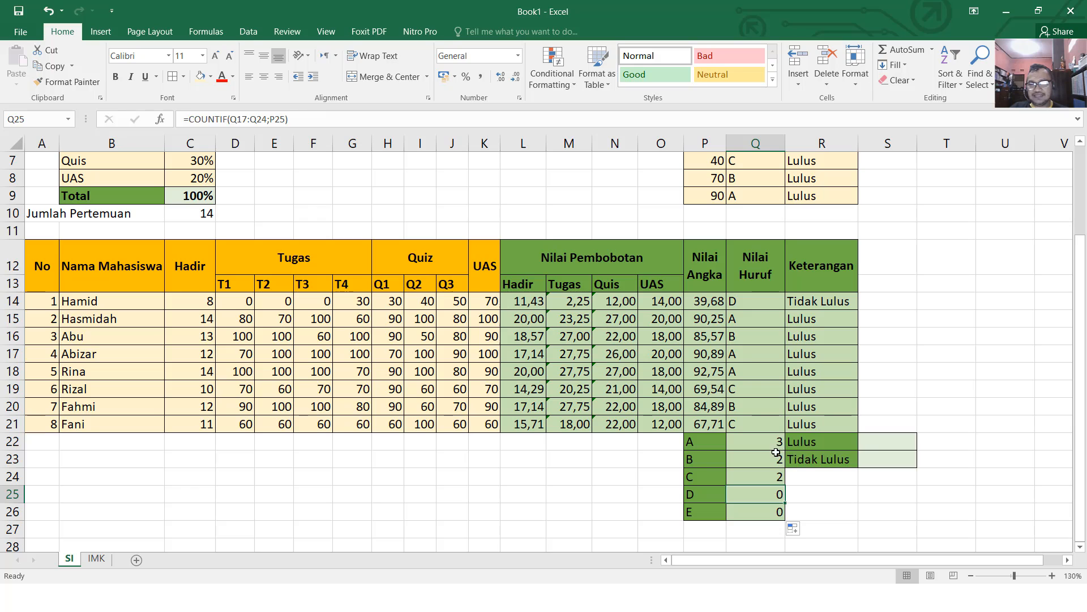
# Step: Clear the COUNTIF formulas from the grade count cells Q22:Q26
pyautogui.moveTo(770, 448); pyautogui.dragTo(773, 509)
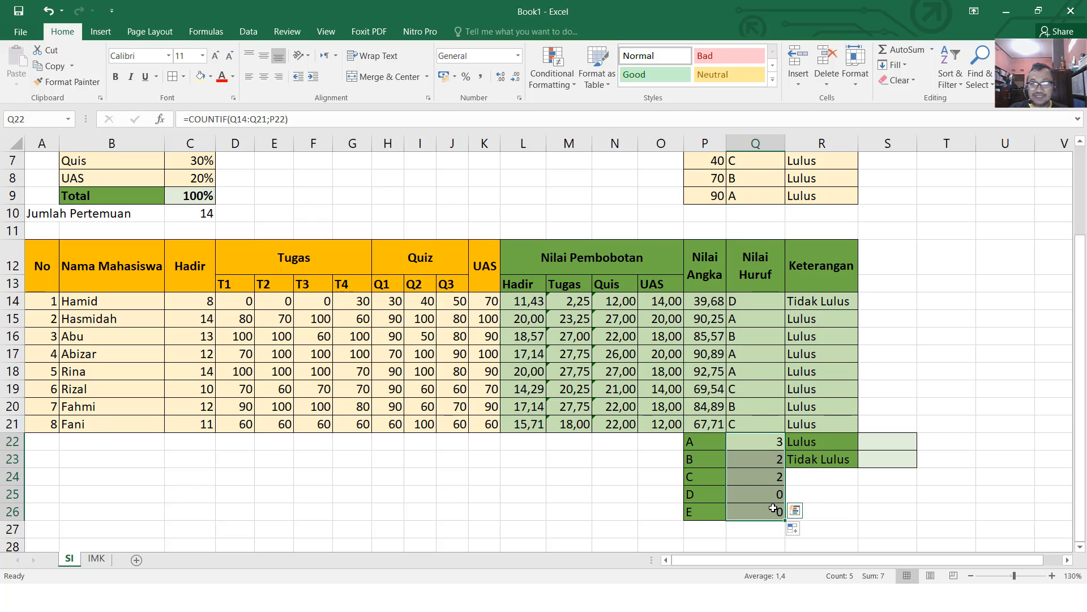
pyautogui.press('Delete')
# Step: Count the students per grade in Q22:Q26 with COUNTIF over the absolute range $Q$14:$Q$21 and the criterion in P22, copied down
pyautogui.click(775, 443)
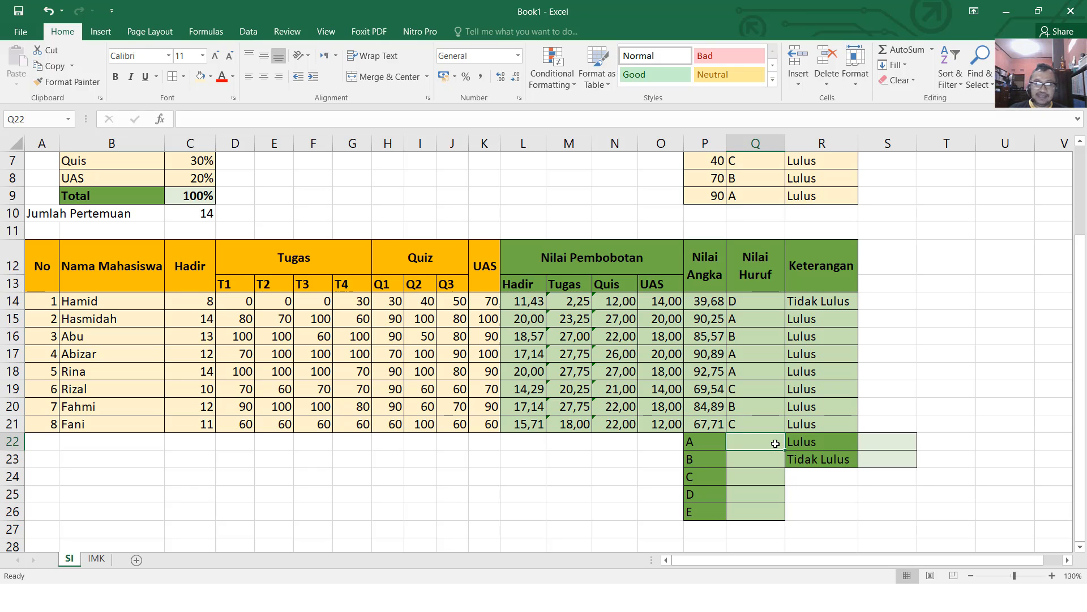
pyautogui.write('=C')
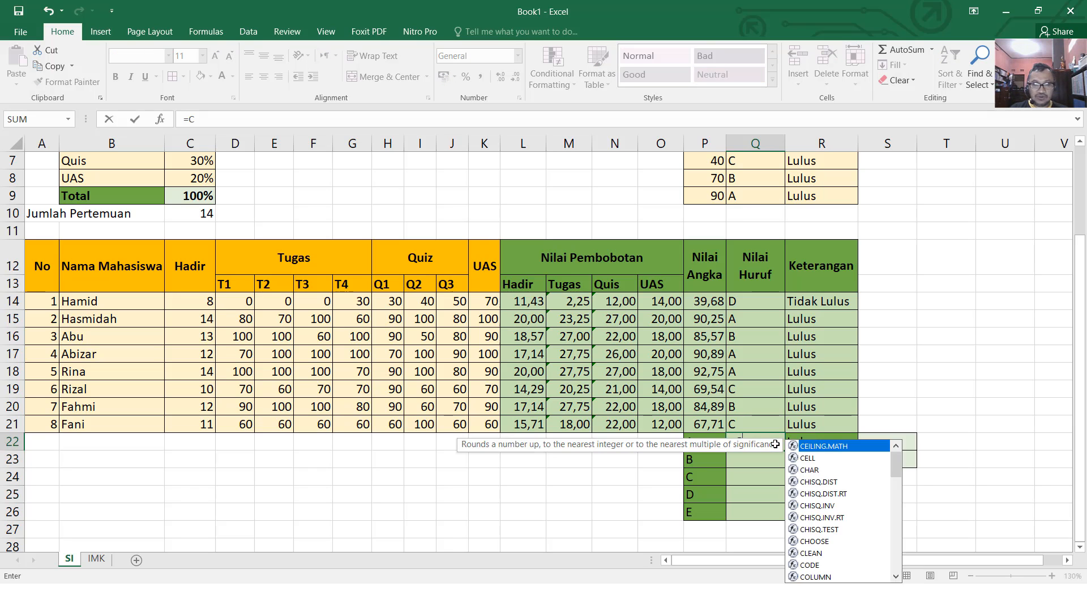
pyautogui.write('OUNTI')
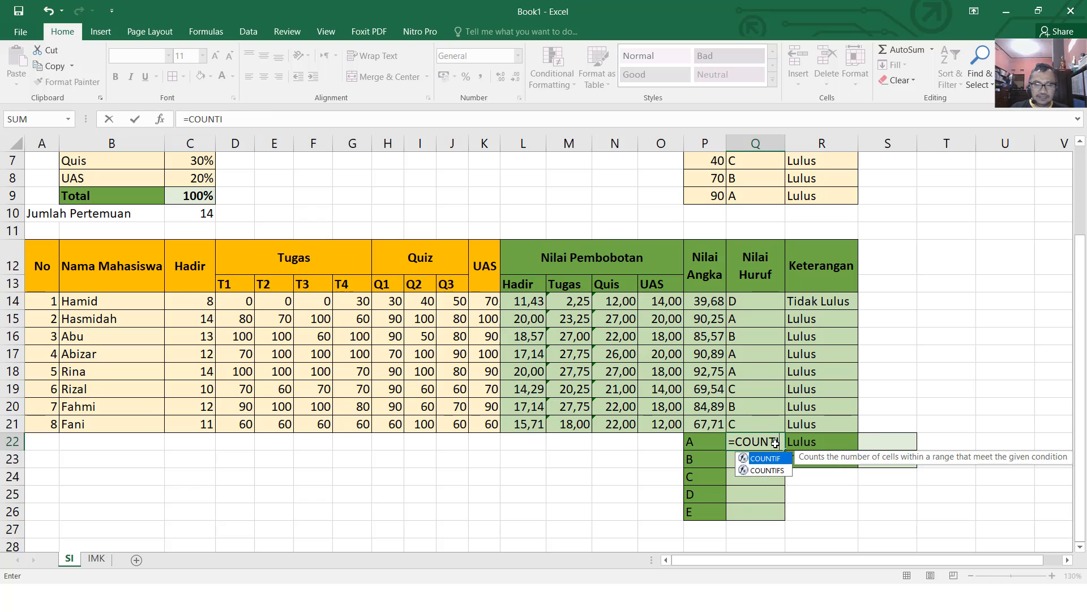
pyautogui.write('F(')
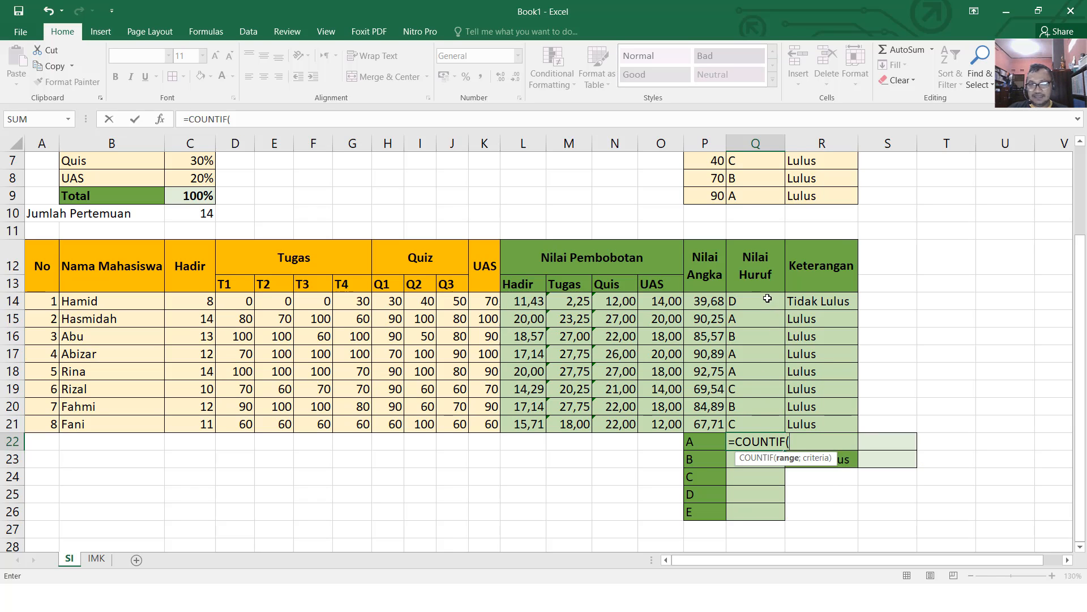
pyautogui.moveTo(768, 301); pyautogui.dragTo(769, 429)
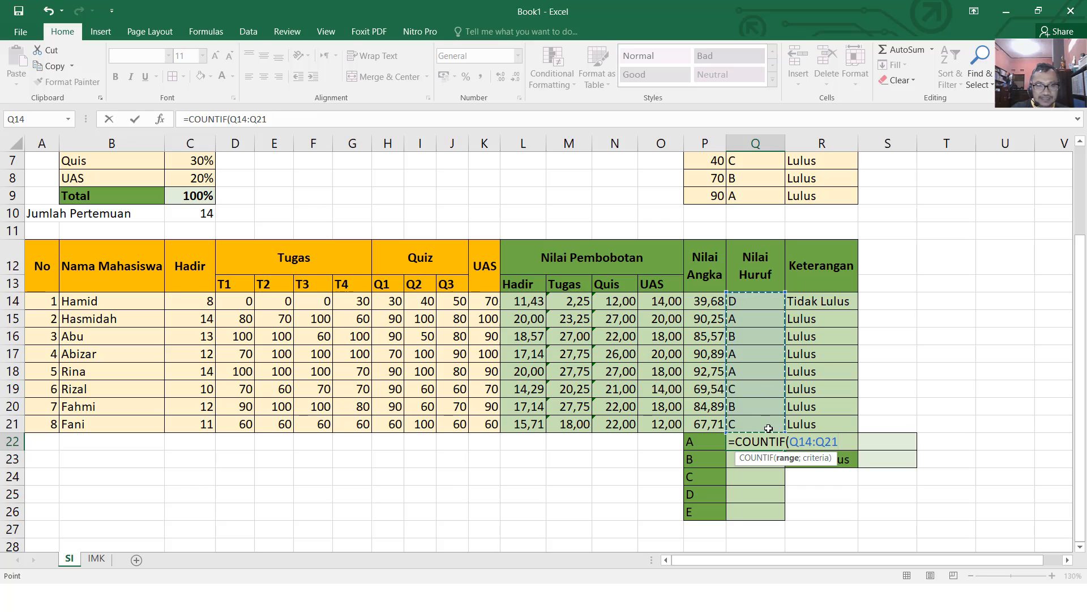
pyautogui.press('F4')
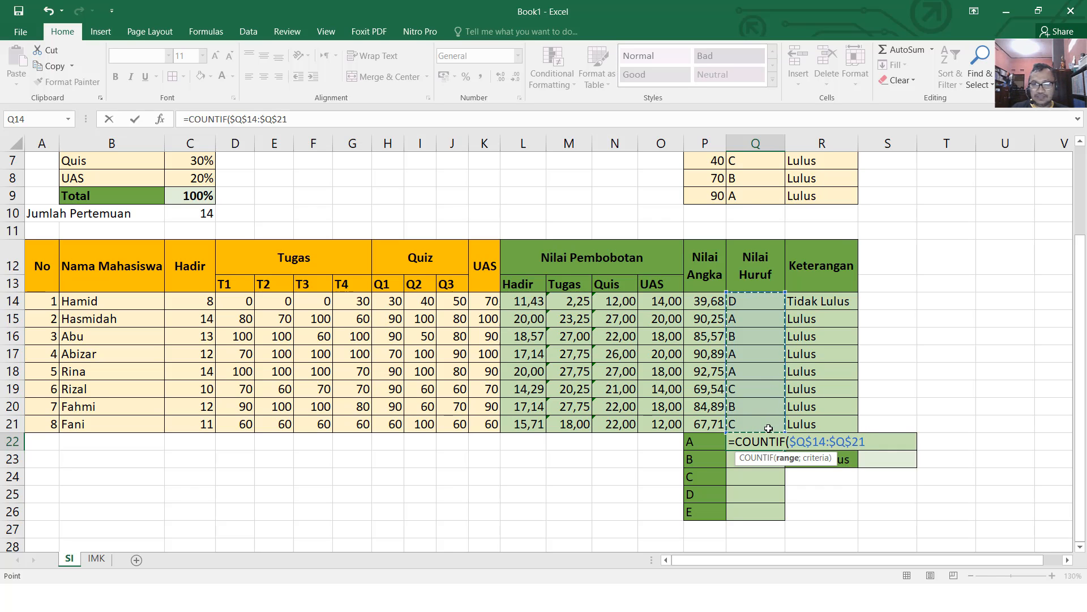
pyautogui.write(';')
pyautogui.click(696, 440)
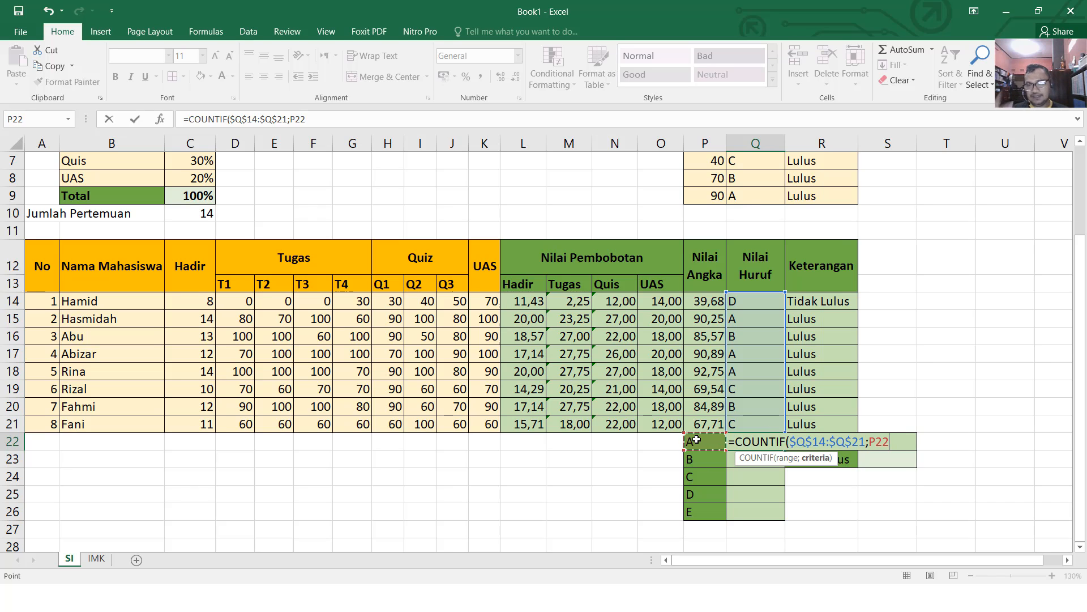
pyautogui.write(')')
pyautogui.press('Return')
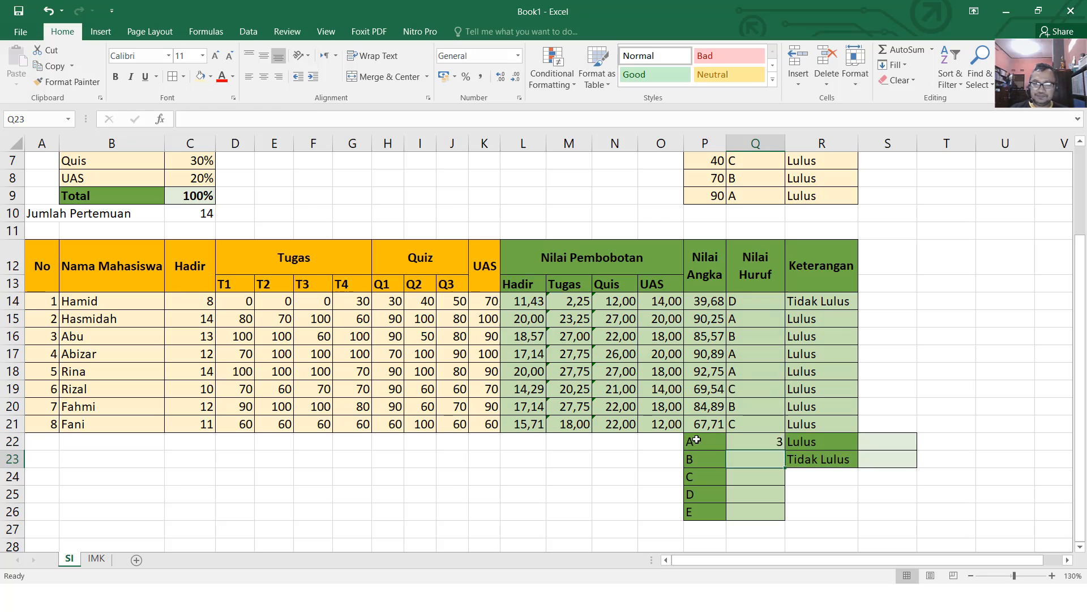
pyautogui.click(740, 437)
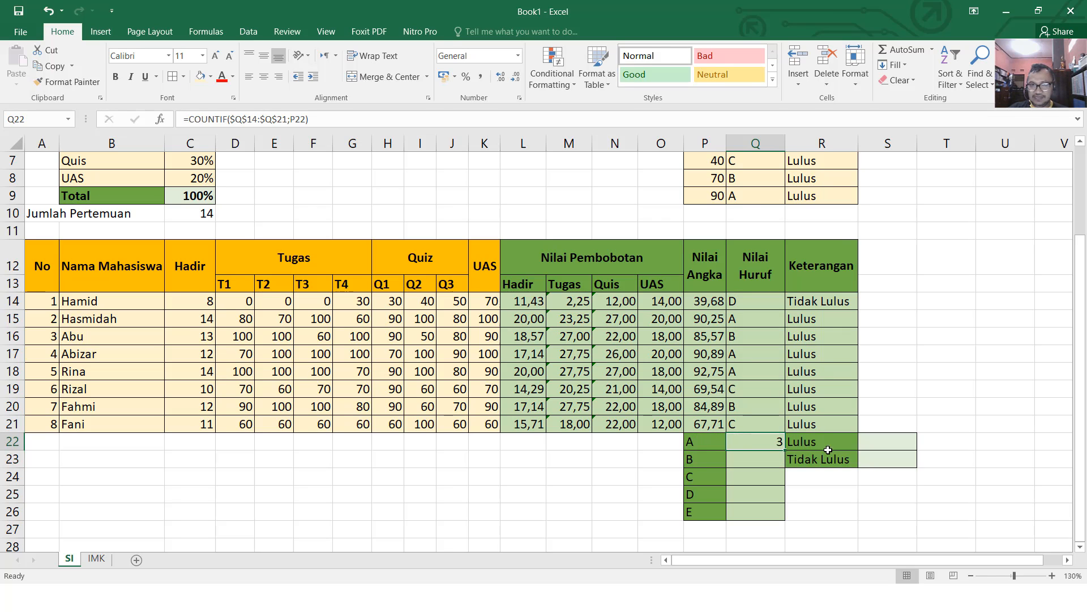
pyautogui.doubleClick(785, 448)
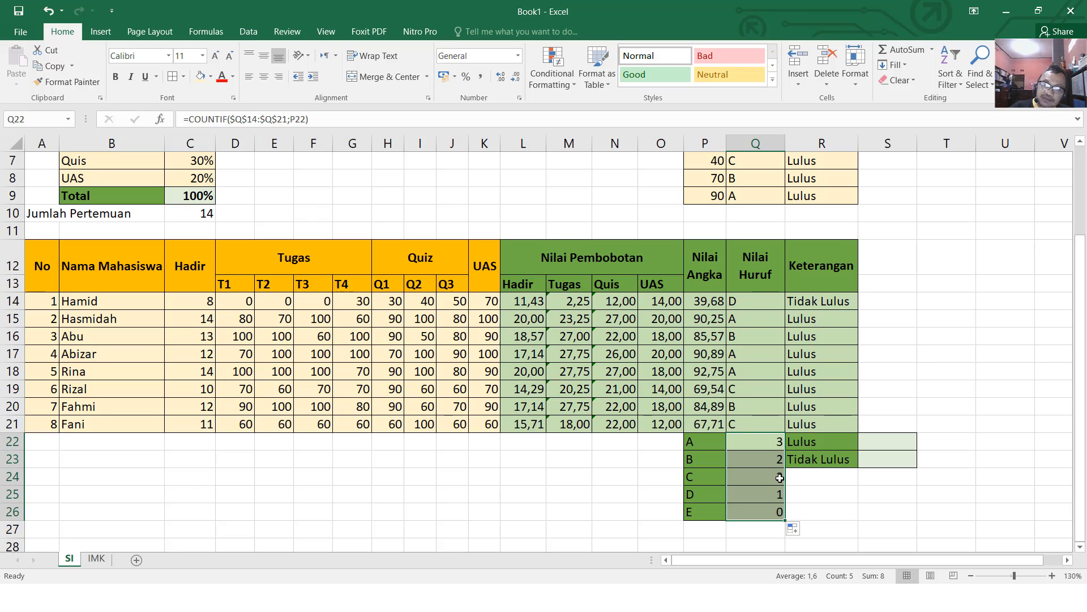
# Step: Count the Lulus students in S22 with COUNTIF over the absolute range $R$14:$R$21 and the criterion in R22
pyautogui.click(879, 441)
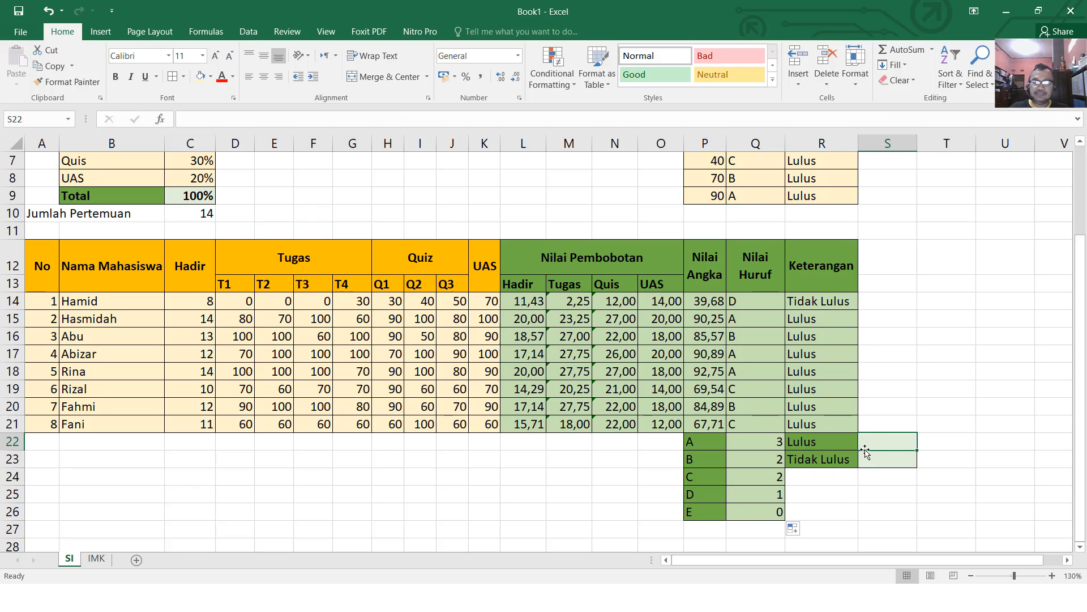
pyautogui.write('=COU')
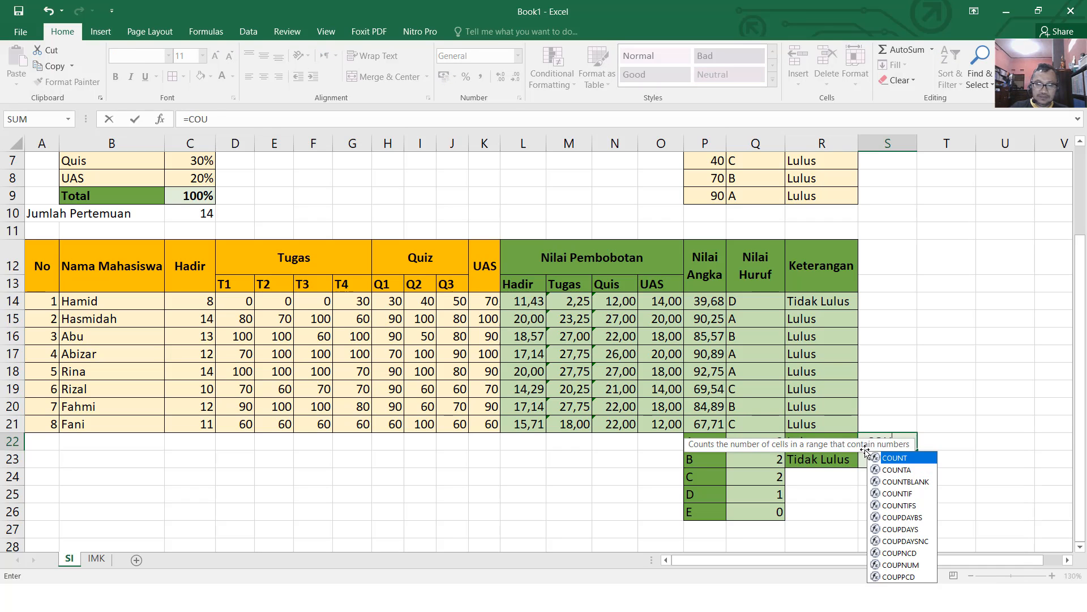
pyautogui.write('NTIF(')
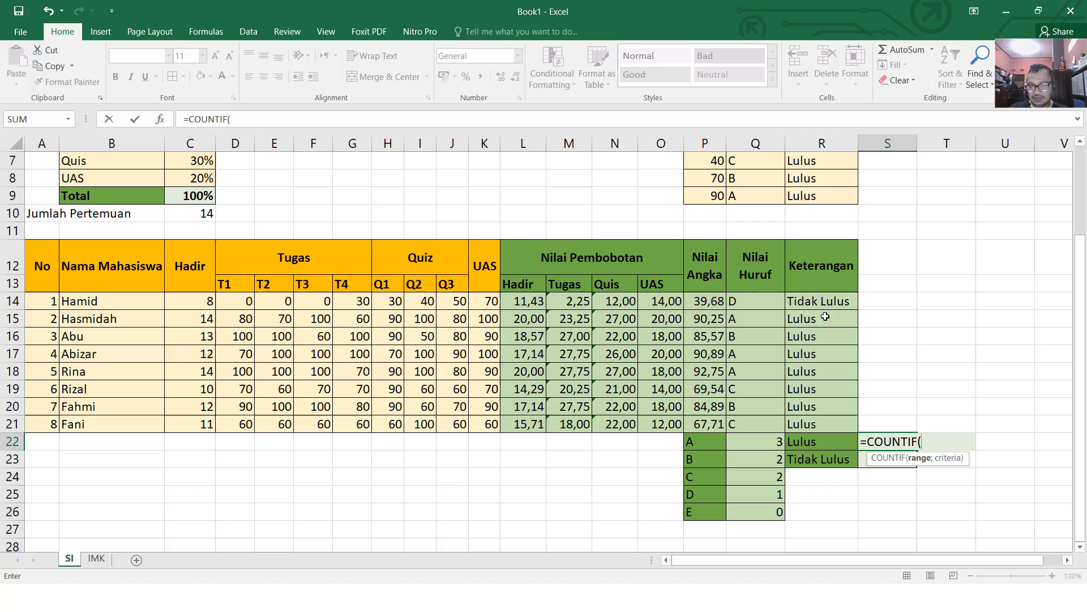
pyautogui.moveTo(821, 301); pyautogui.dragTo(811, 422)
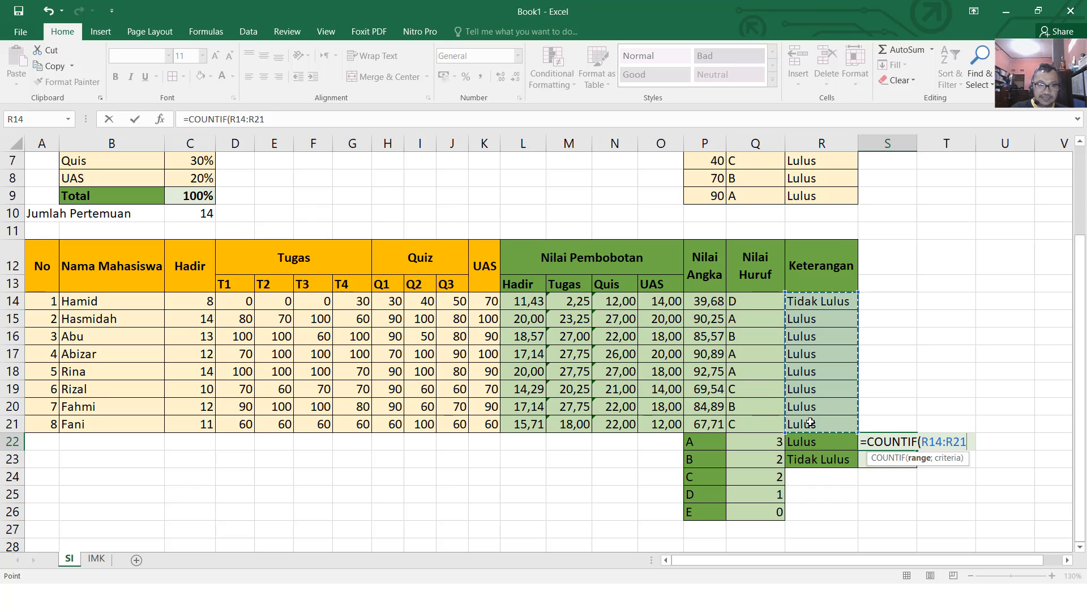
pyautogui.press('F4')
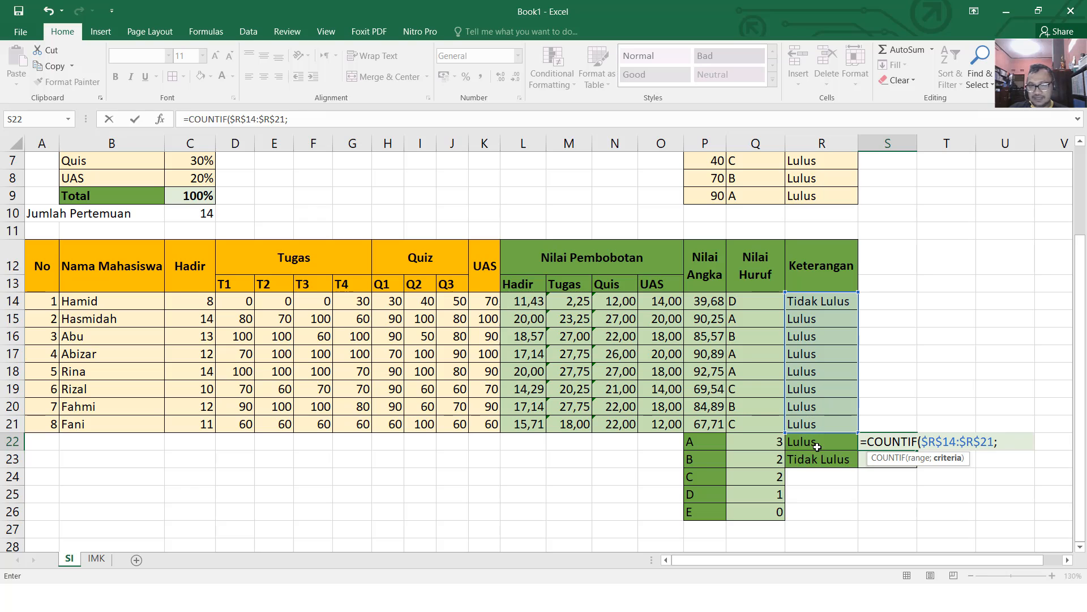
pyautogui.click(817, 443)
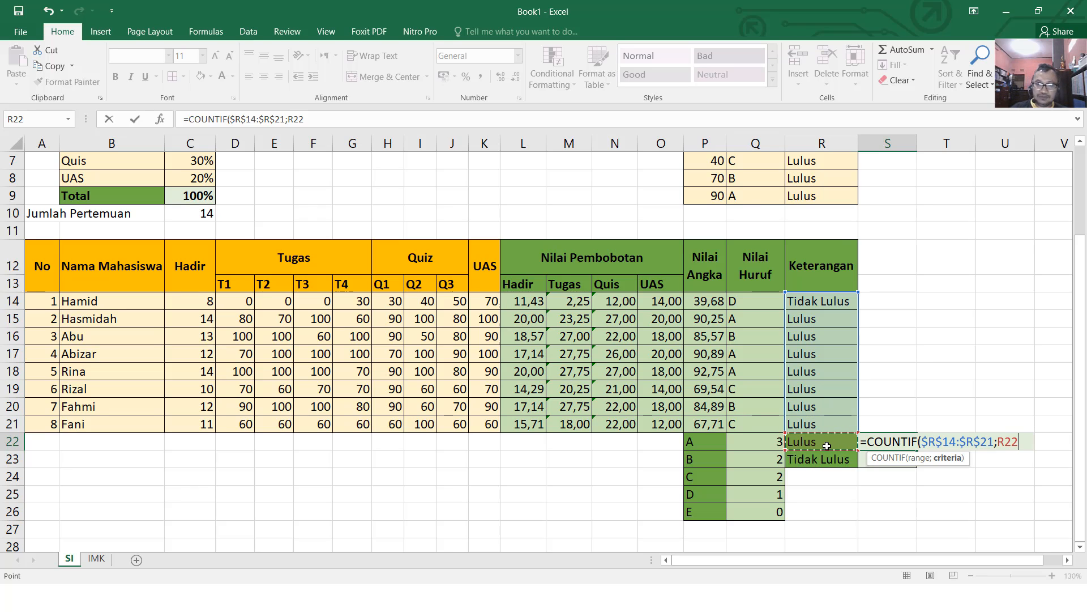
pyautogui.write(')')
pyautogui.press('Return')
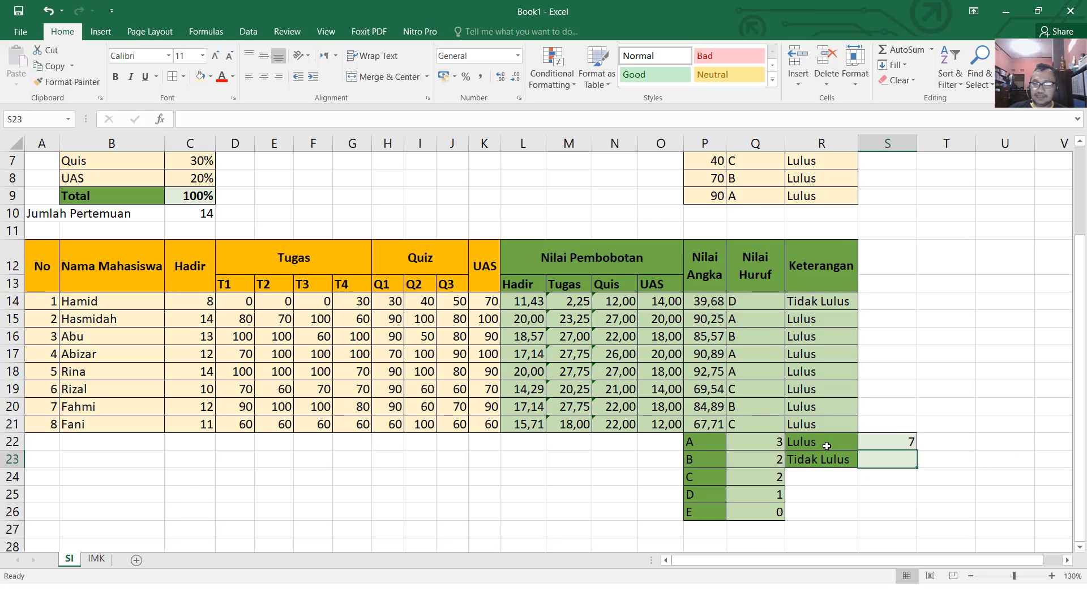
# Step: Copy the S22 COUNTIF formula down to S23 for the Tidak Lulus students
pyautogui.click(898, 434)
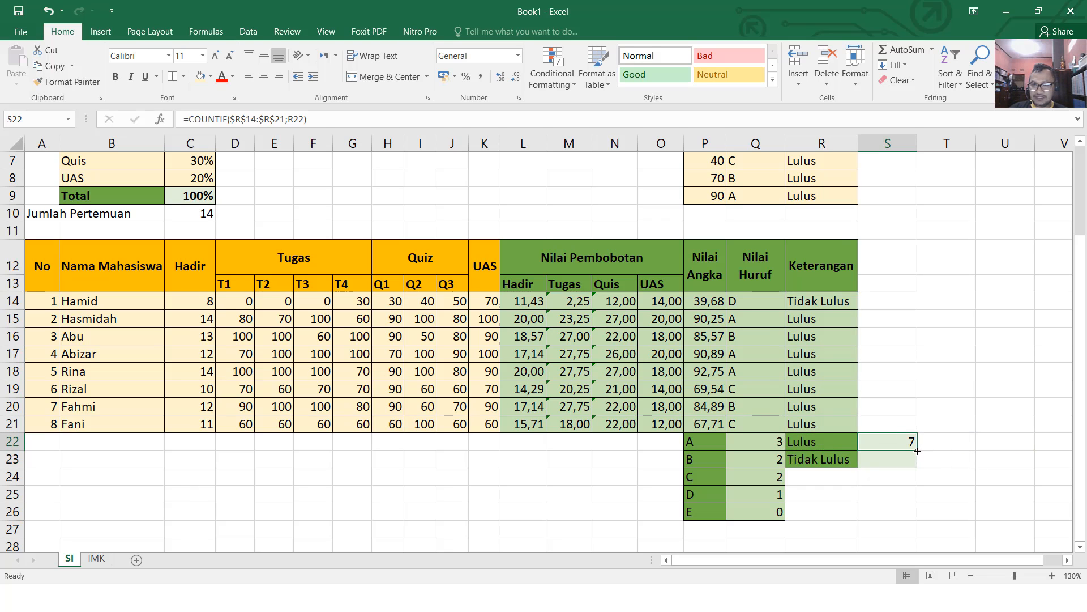
pyautogui.moveTo(918, 451); pyautogui.dragTo(917, 466)
pyautogui.click(952, 441)
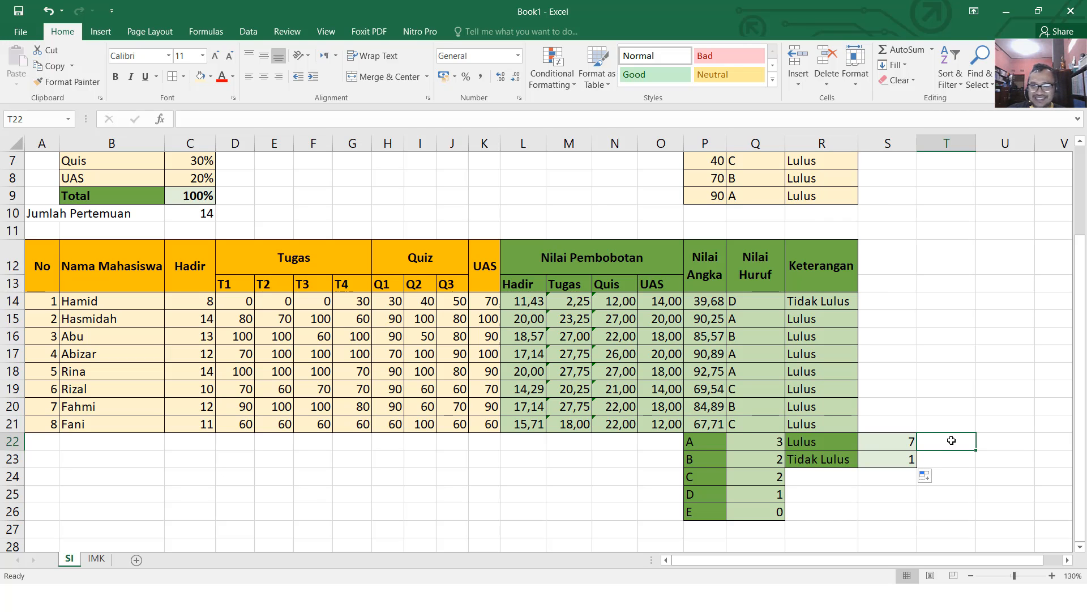
pyautogui.click(862, 440)
# Step: Insert a 2-D Clustered Column chart of the grade counts in P22:Q26
pyautogui.scroll(-3, 862, 440)
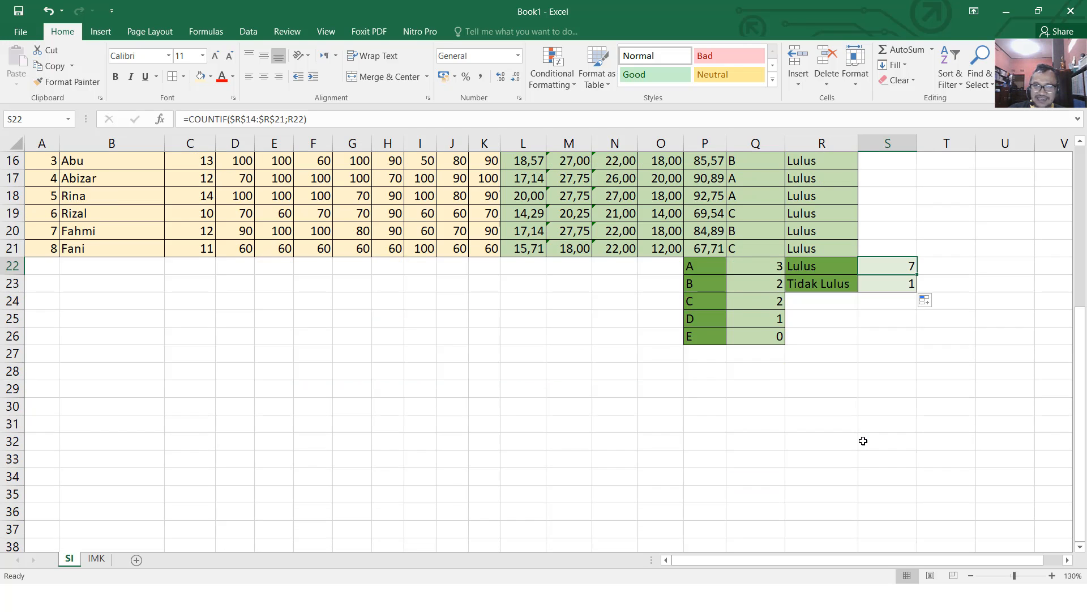
pyautogui.scroll(1, 863, 439)
pyautogui.moveTo(702, 318); pyautogui.dragTo(762, 383)
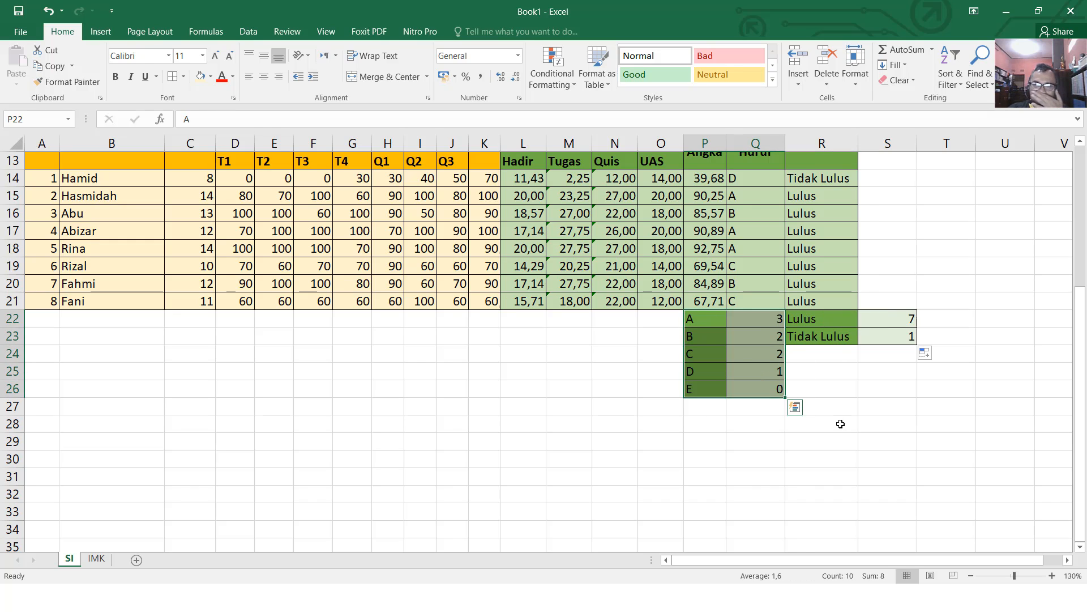
pyautogui.click(821, 424)
pyautogui.moveTo(692, 318); pyautogui.dragTo(733, 387)
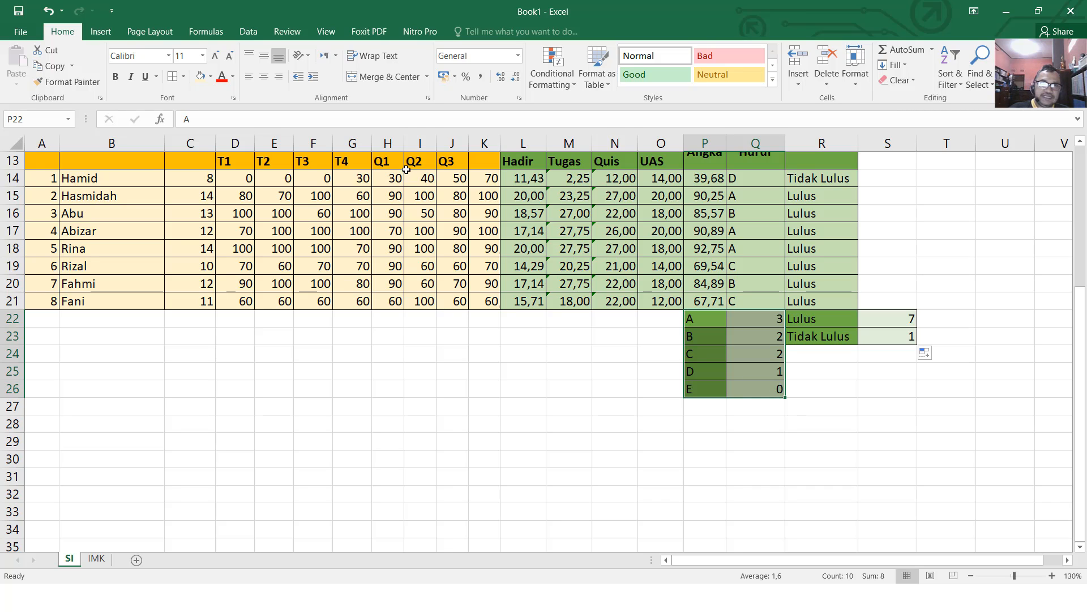
pyautogui.click(92, 32)
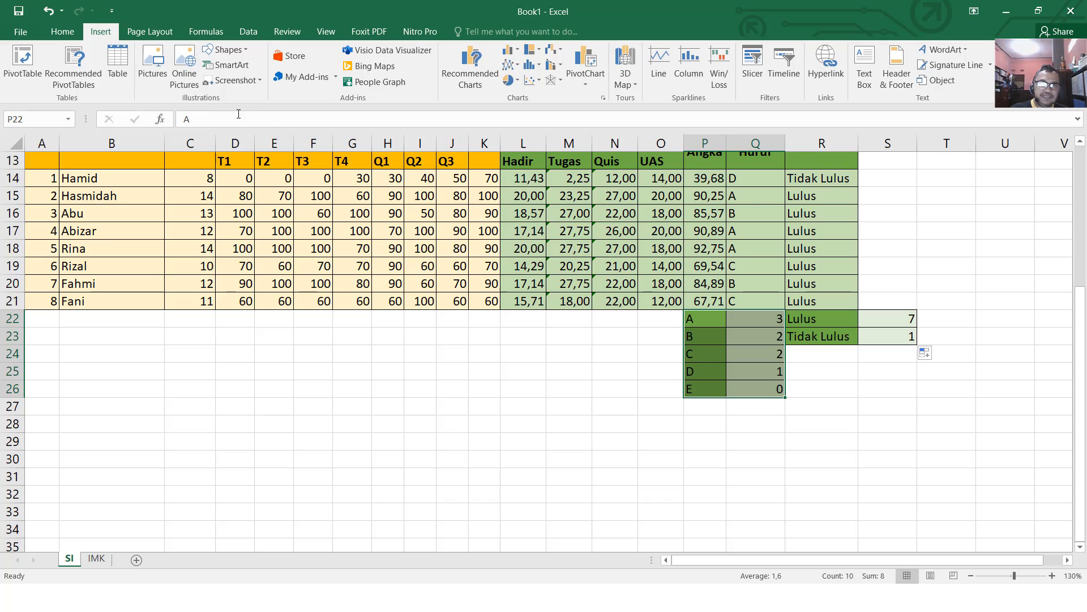
pyautogui.click(249, 52)
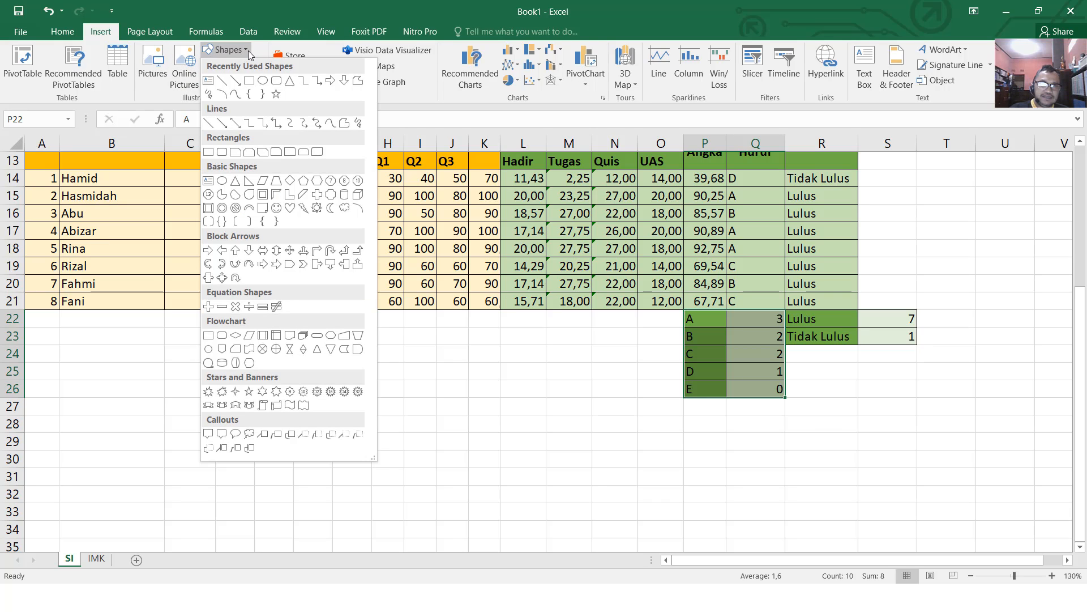
pyautogui.click(423, 6)
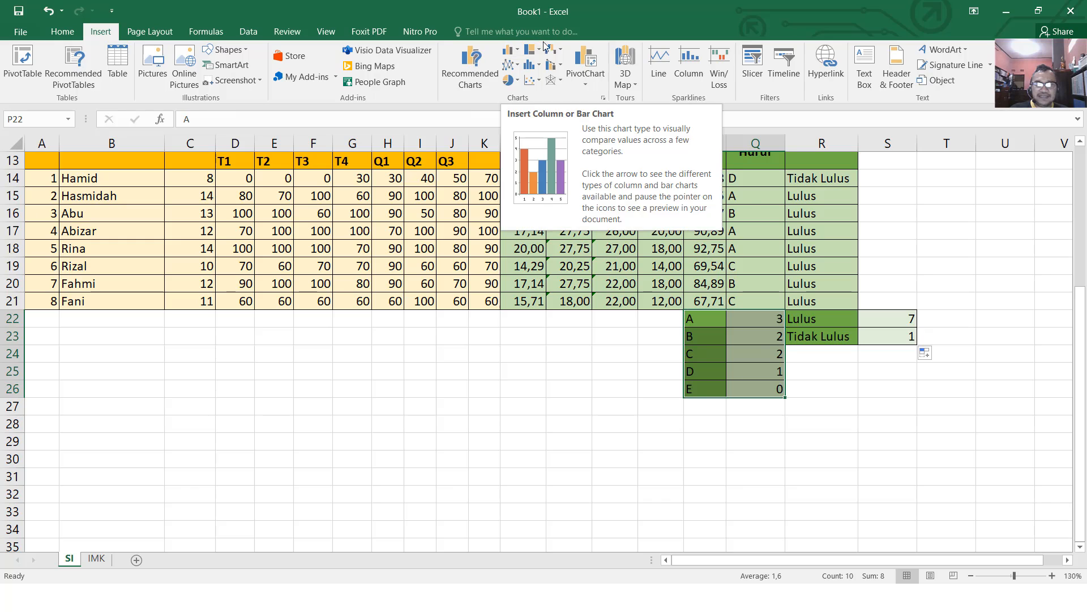
pyautogui.click(506, 54)
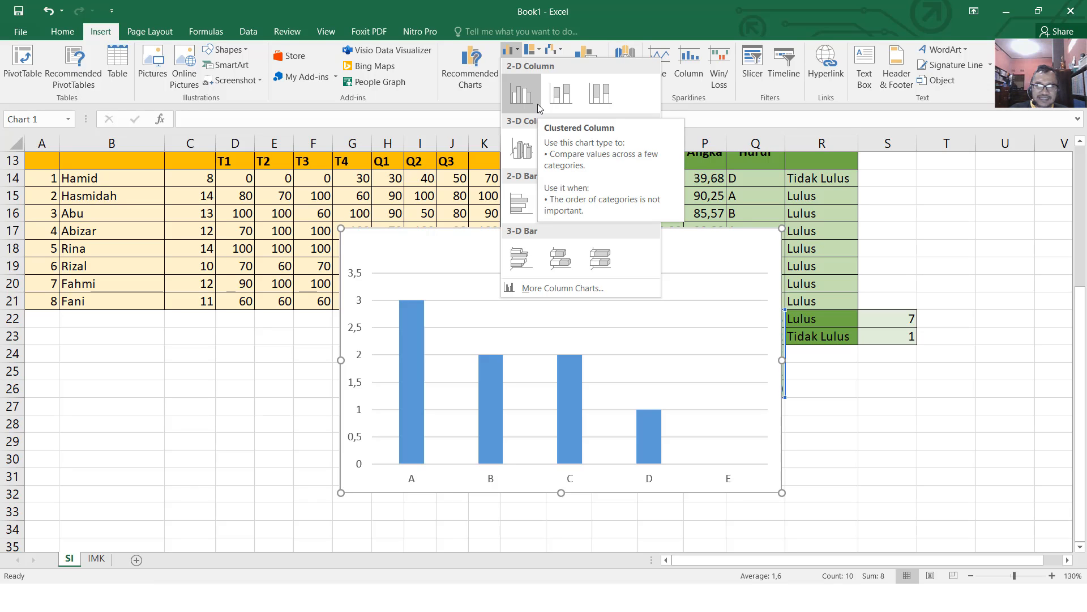
pyautogui.click(538, 104)
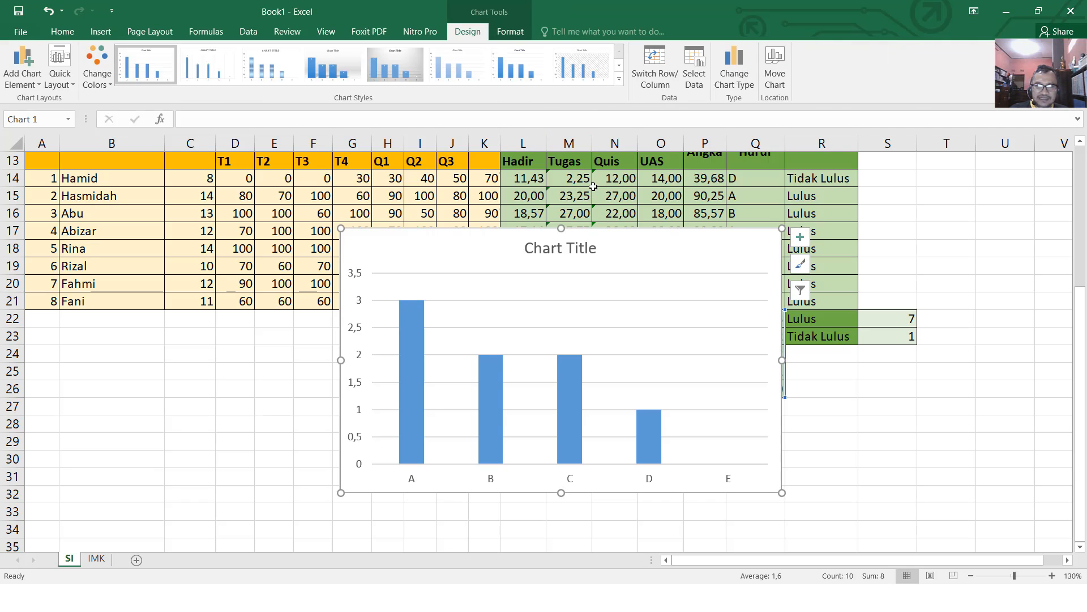
# Step: Move the grade chart to the empty area below the student table, beside the grade counts
pyautogui.moveTo(650, 242); pyautogui.dragTo(444, 345)
pyautogui.scroll(-1, 444, 346)
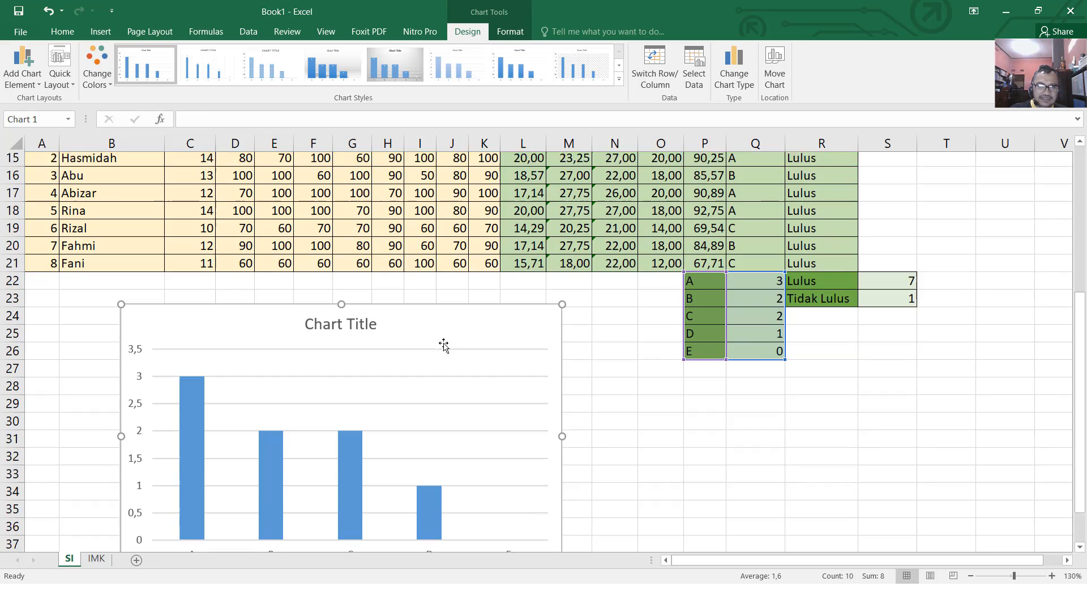
pyautogui.scroll(-2, 444, 346)
# Step: Replace the grade chart's title text with Distribusi Nilai
pyautogui.click(350, 261)
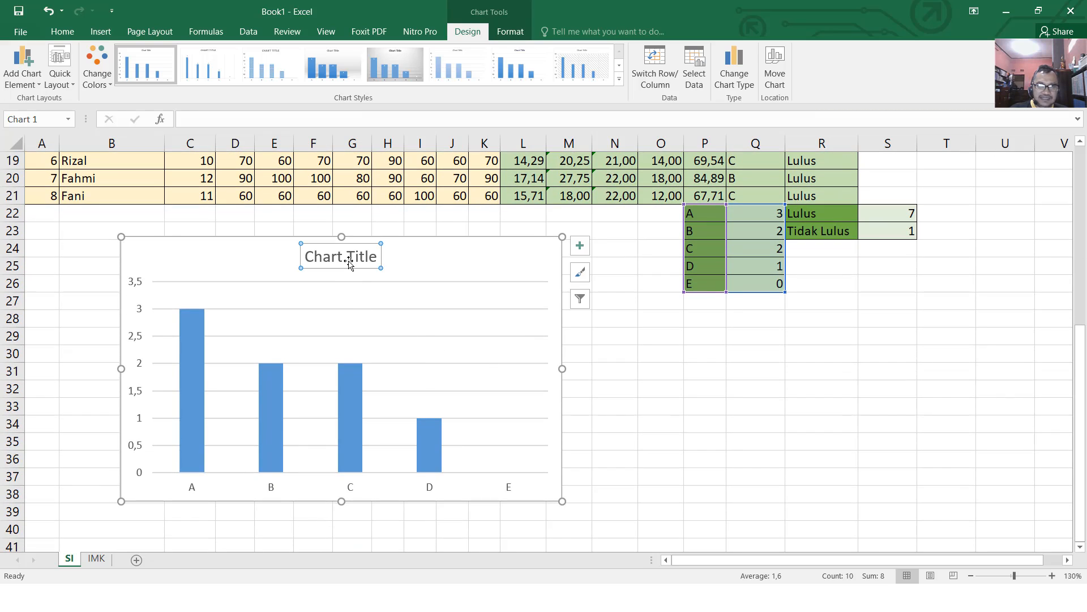
pyautogui.doubleClick(349, 260)
pyautogui.click(349, 260)
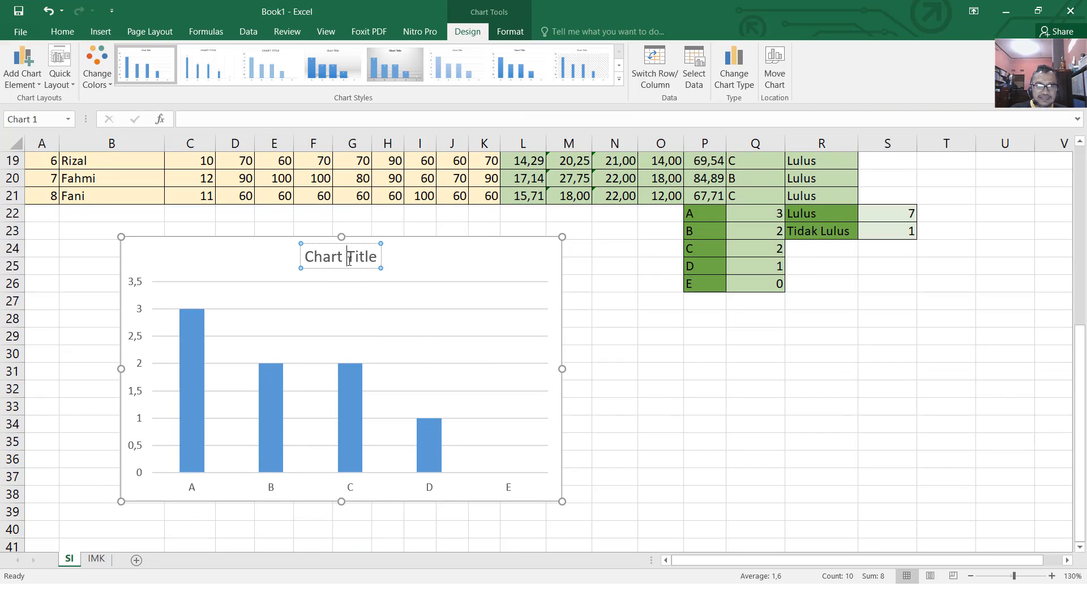
pyautogui.tripleClick(349, 260)
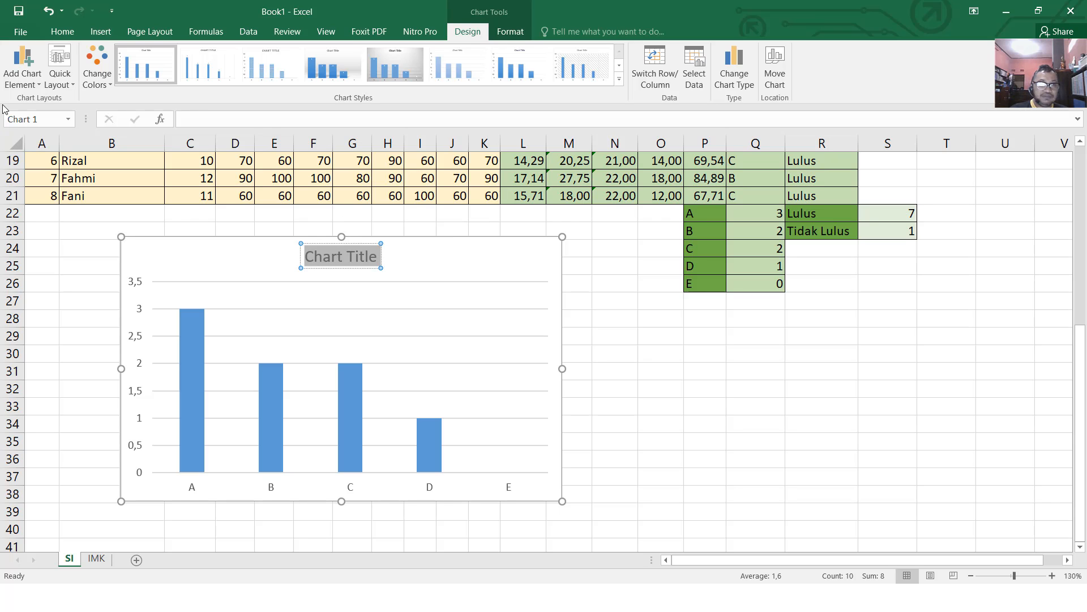
pyautogui.click(34, 88)
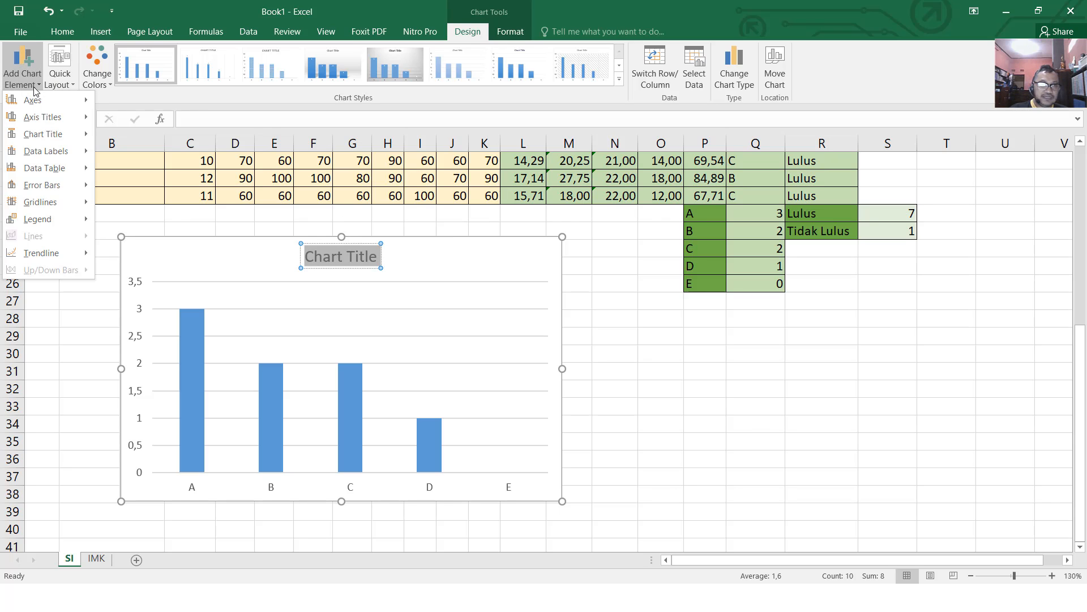
pyautogui.moveTo(59, 117)
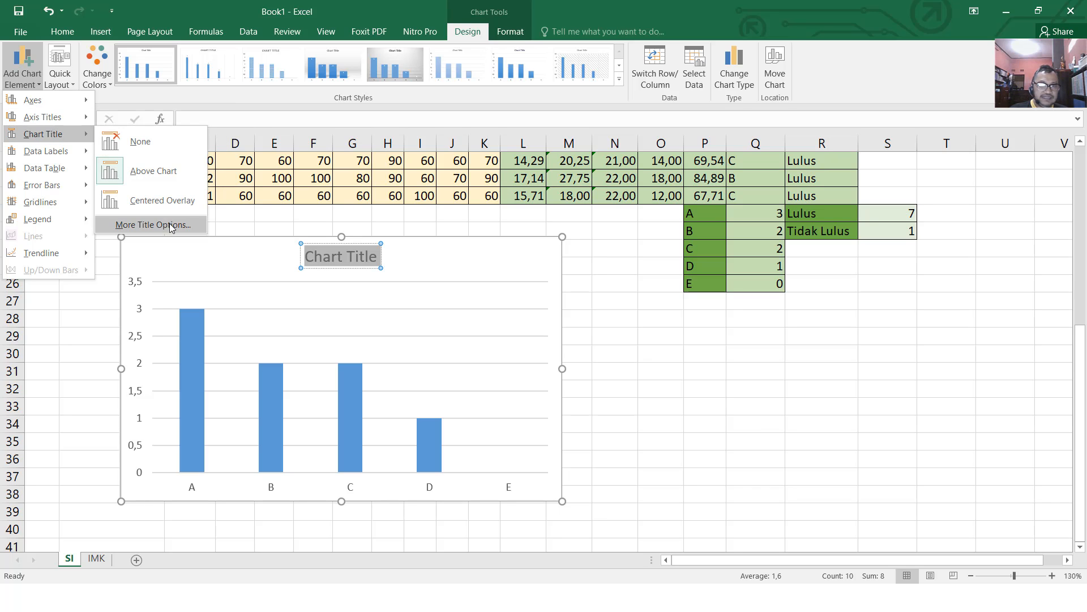
pyautogui.click(330, 259)
pyautogui.click(329, 257)
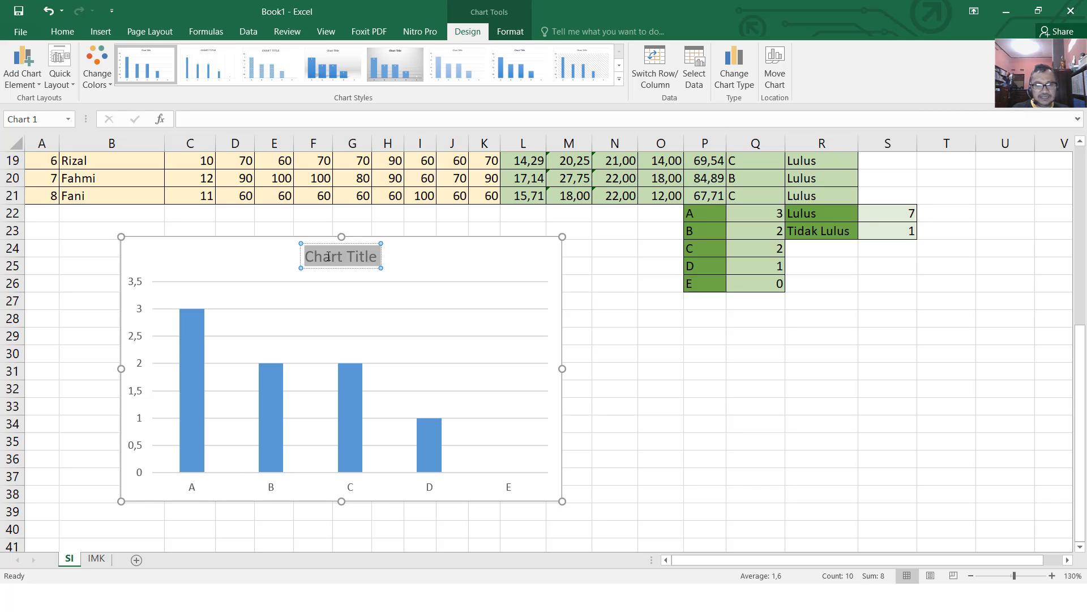
pyautogui.press('BackSpace')
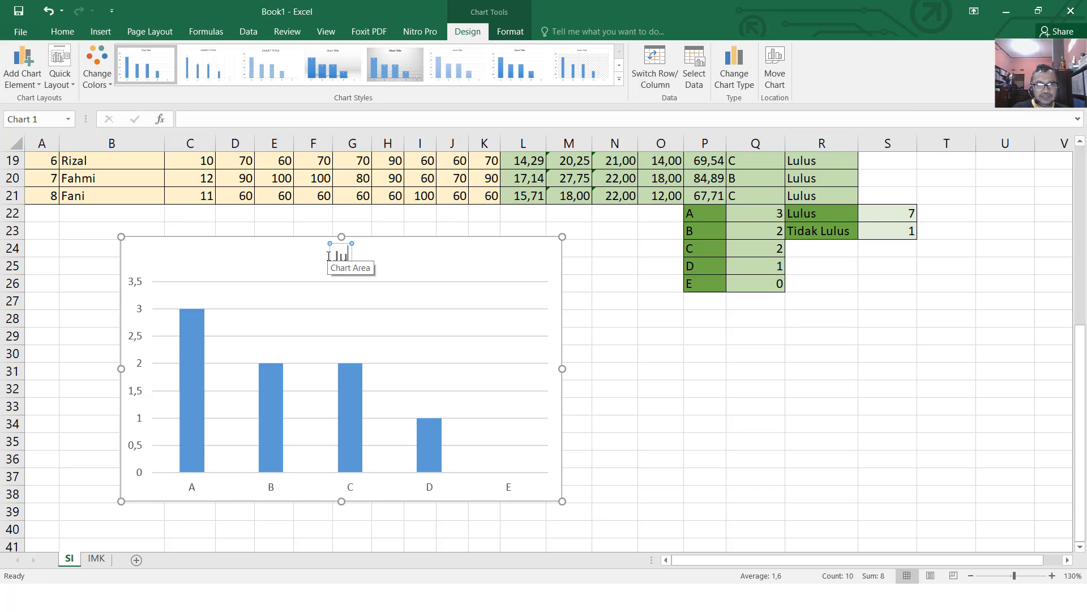
pyautogui.write('D')
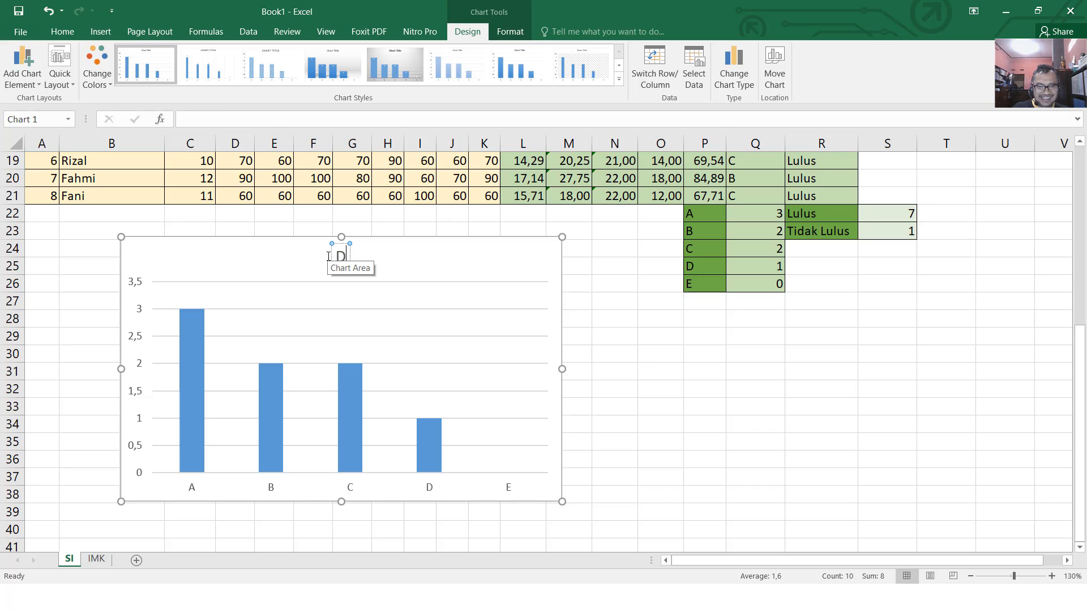
pyautogui.write('istribus')
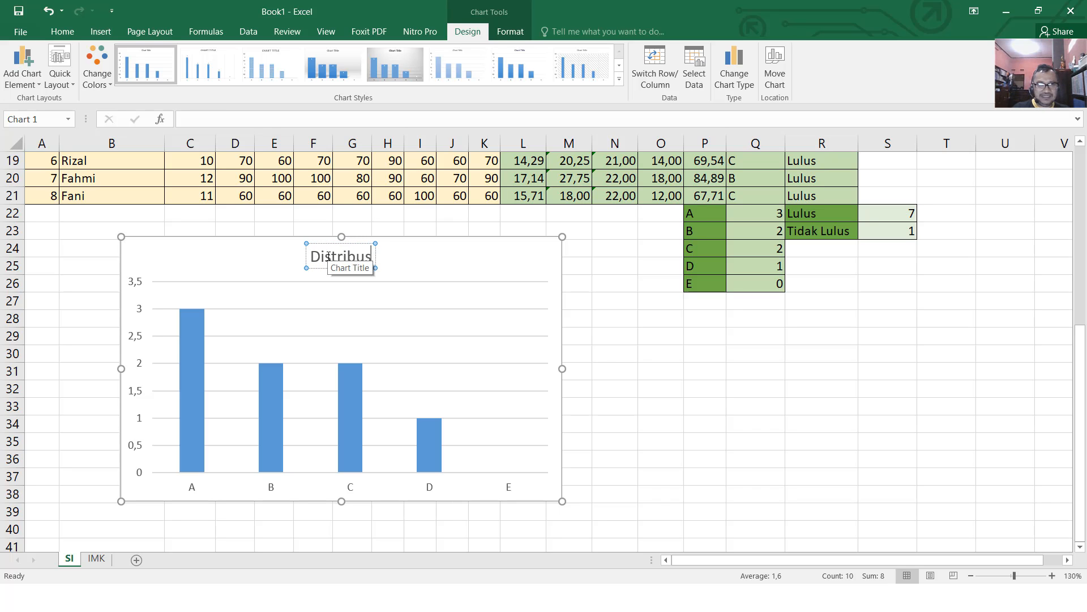
pyautogui.write('i Nilai')
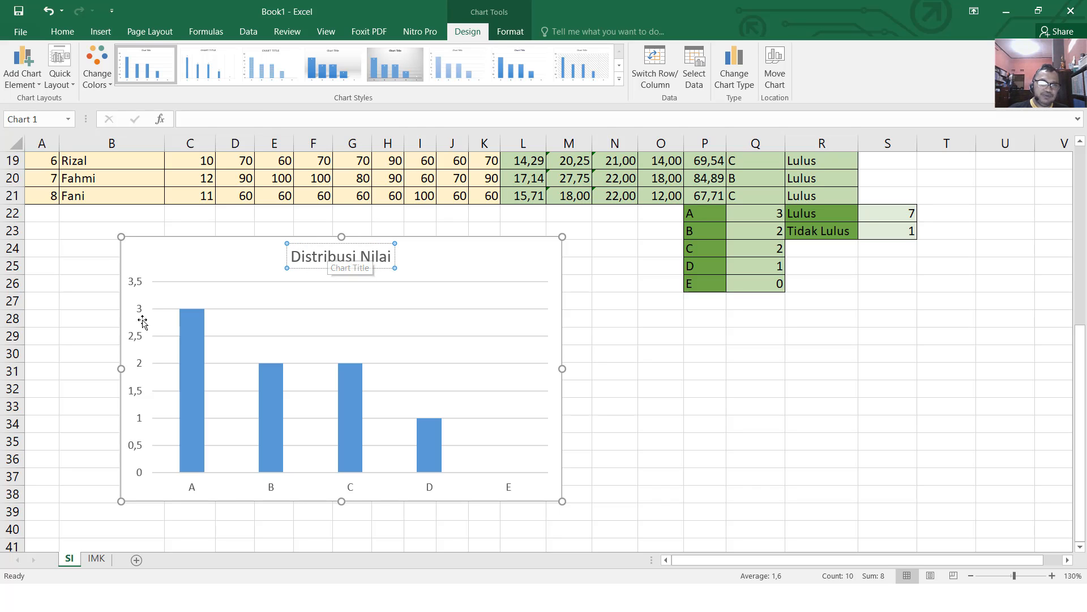
# Step: Add horizontal and vertical axis titles to the grade chart through the axis title options
pyautogui.click(141, 284)
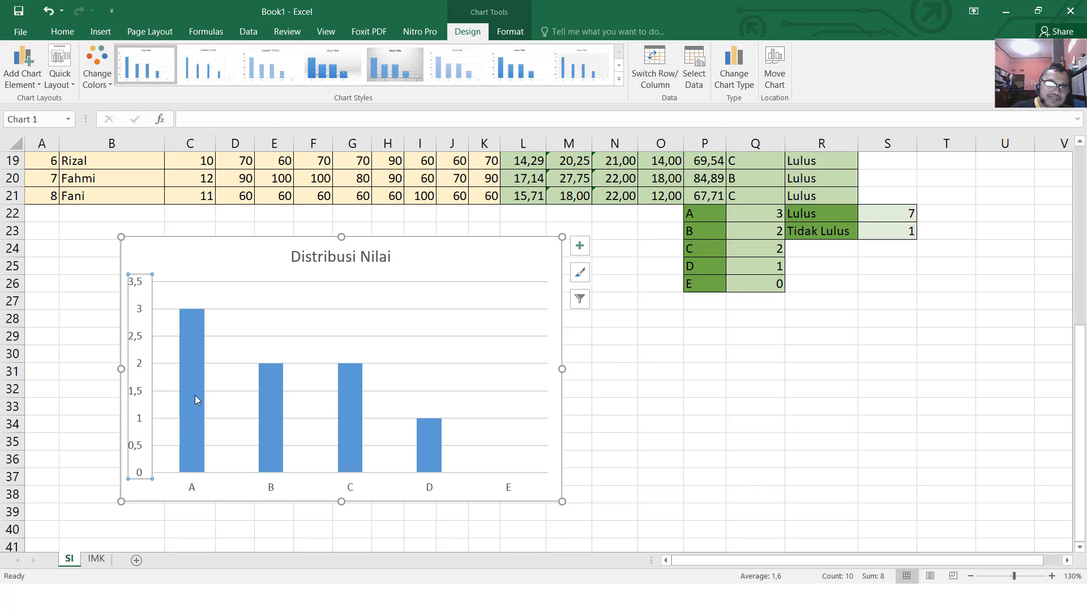
pyautogui.moveTo(204, 369)
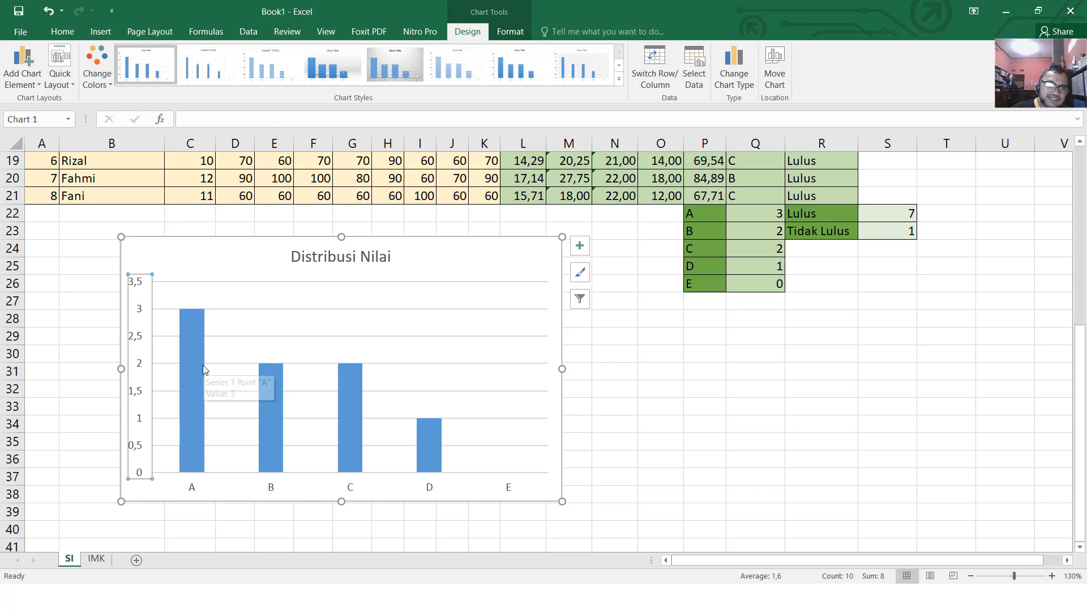
pyautogui.rightClick(141, 315)
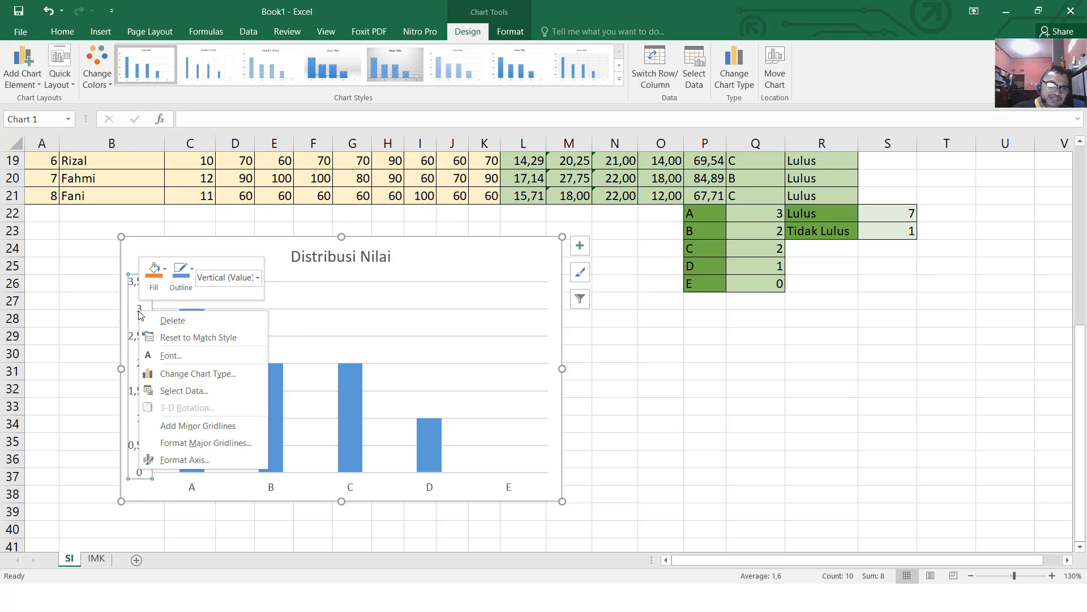
pyautogui.click(17, 88)
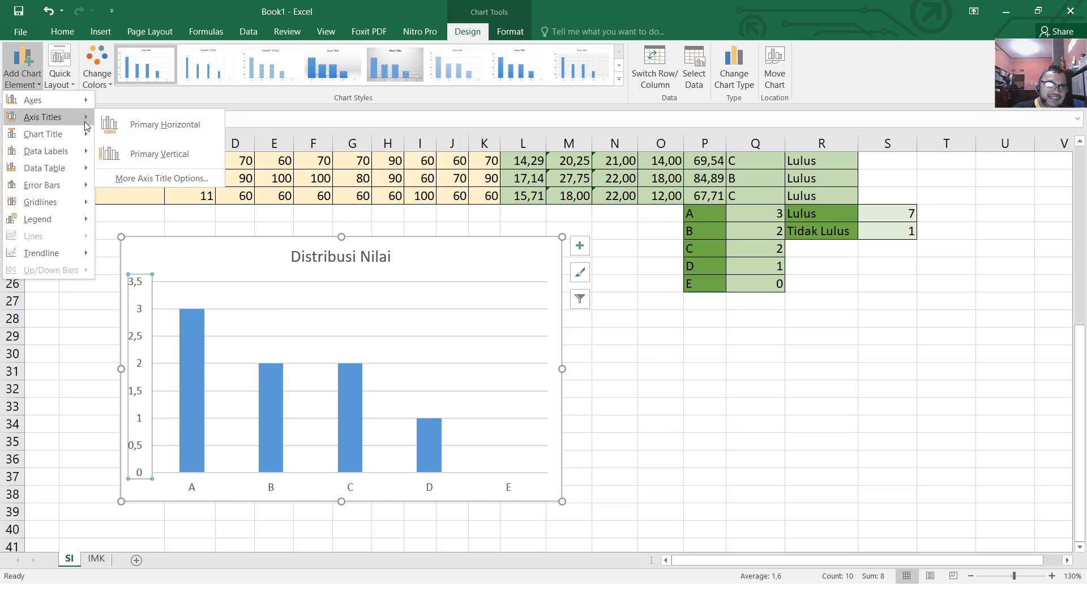
pyautogui.moveTo(86, 123)
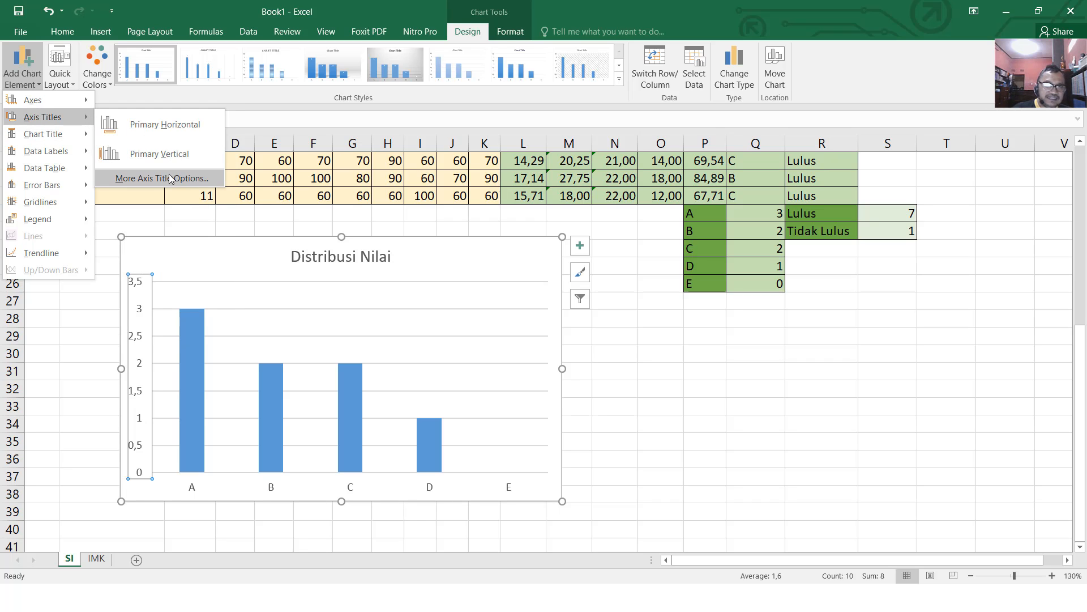
pyautogui.click(169, 179)
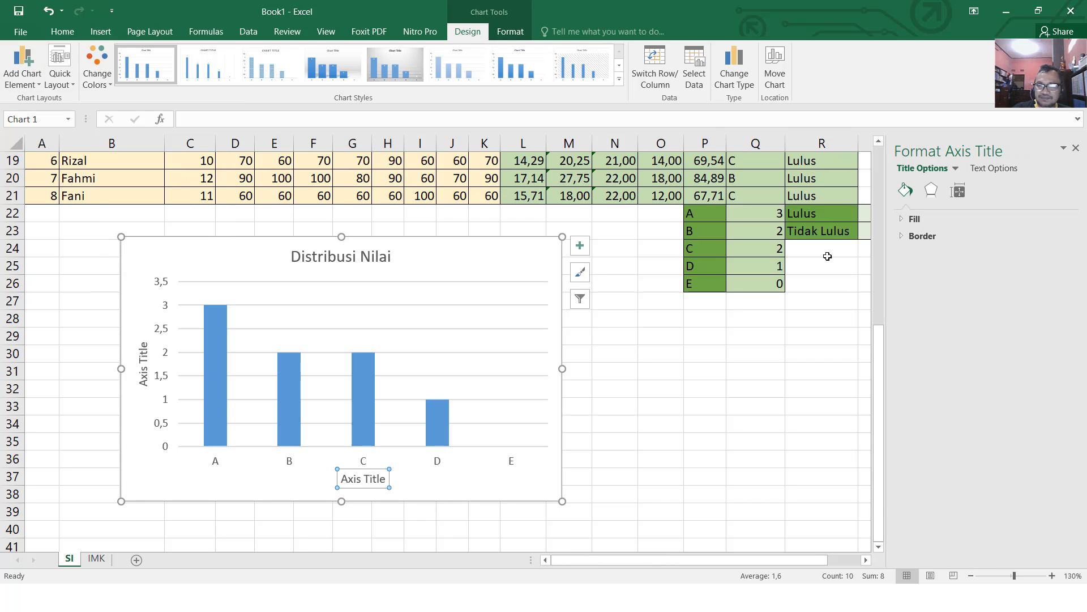
pyautogui.click(990, 170)
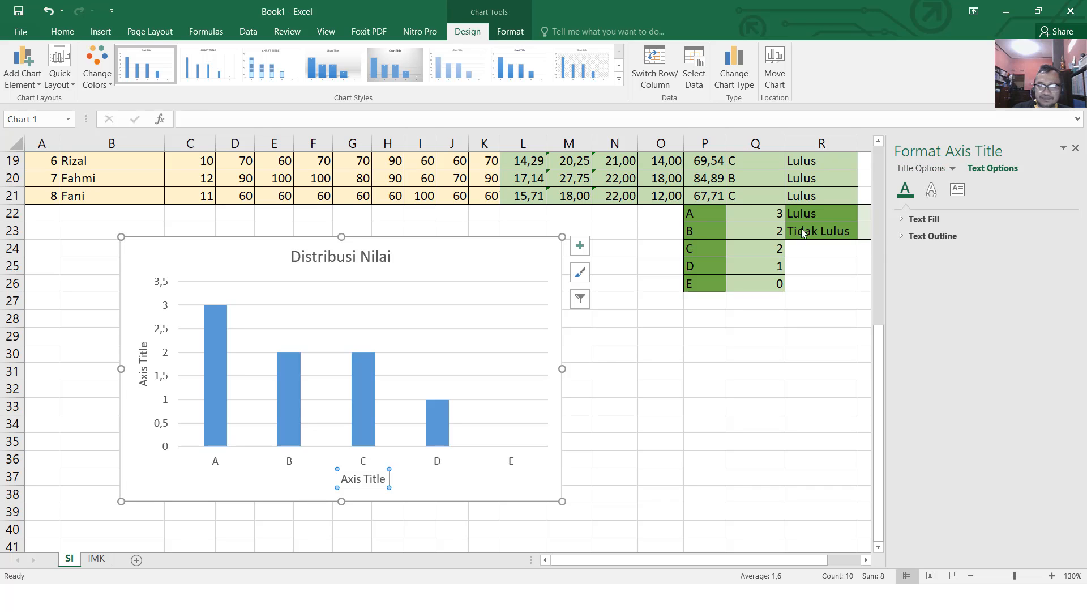
# Step: Replace the vertical axis title's text with Jumlah
pyautogui.click(146, 368)
pyautogui.doubleClick(145, 369)
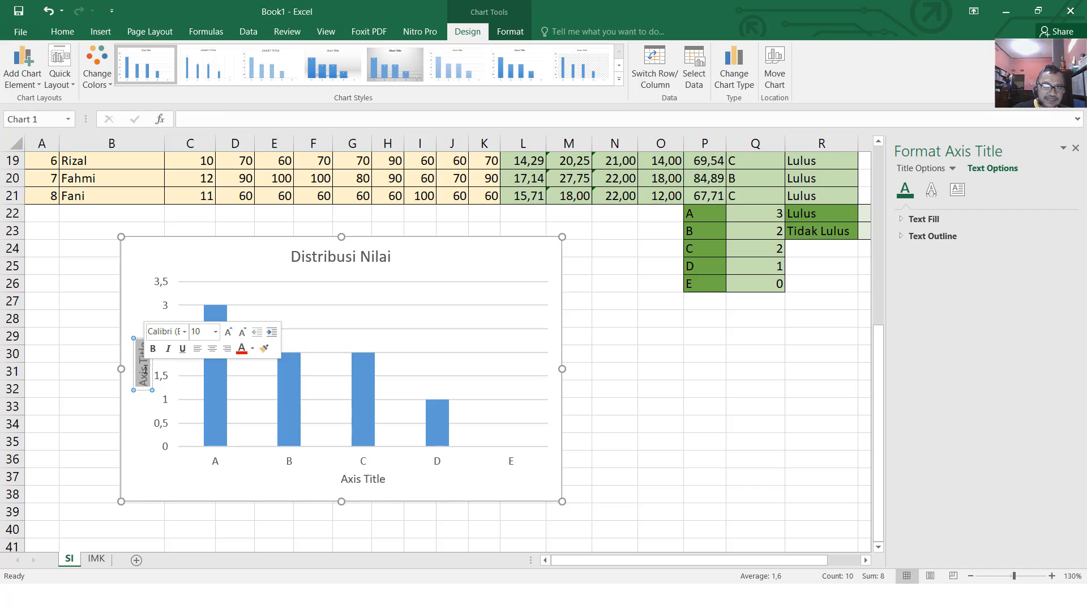
pyautogui.tripleClick(145, 369)
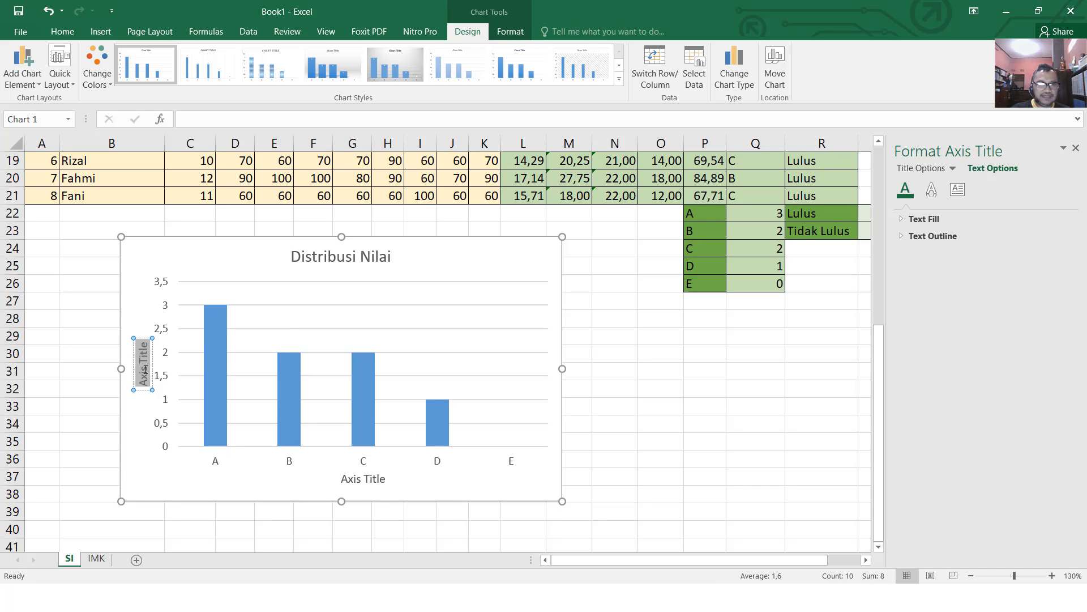
pyautogui.write('Jumlah')
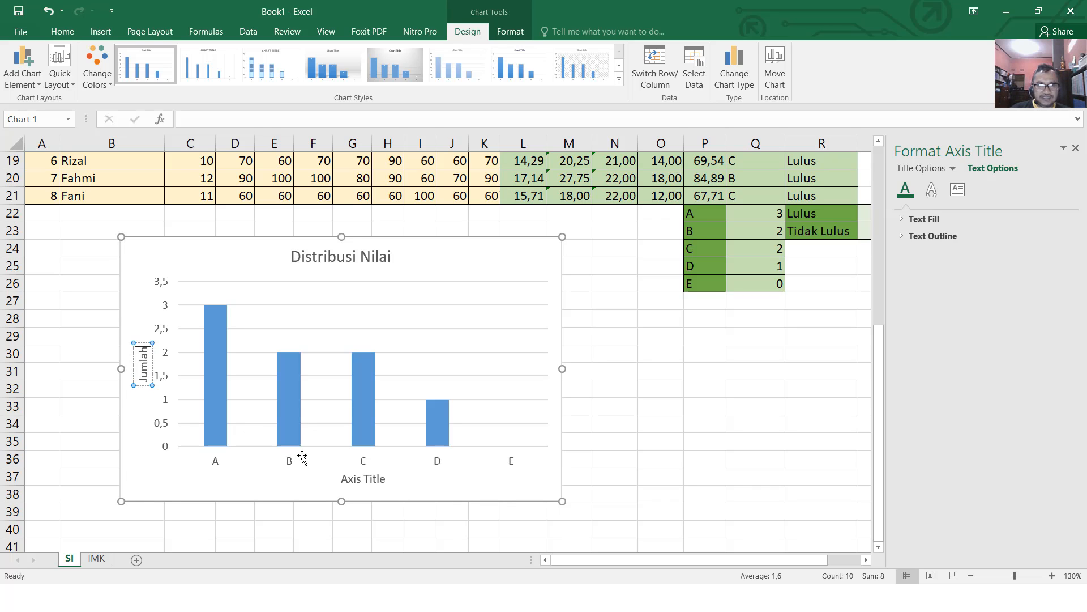
# Step: Replace the horizontal axis title's text with Nilai Hurud
pyautogui.click(369, 482)
pyautogui.click(369, 481)
pyautogui.tripleClick(369, 481)
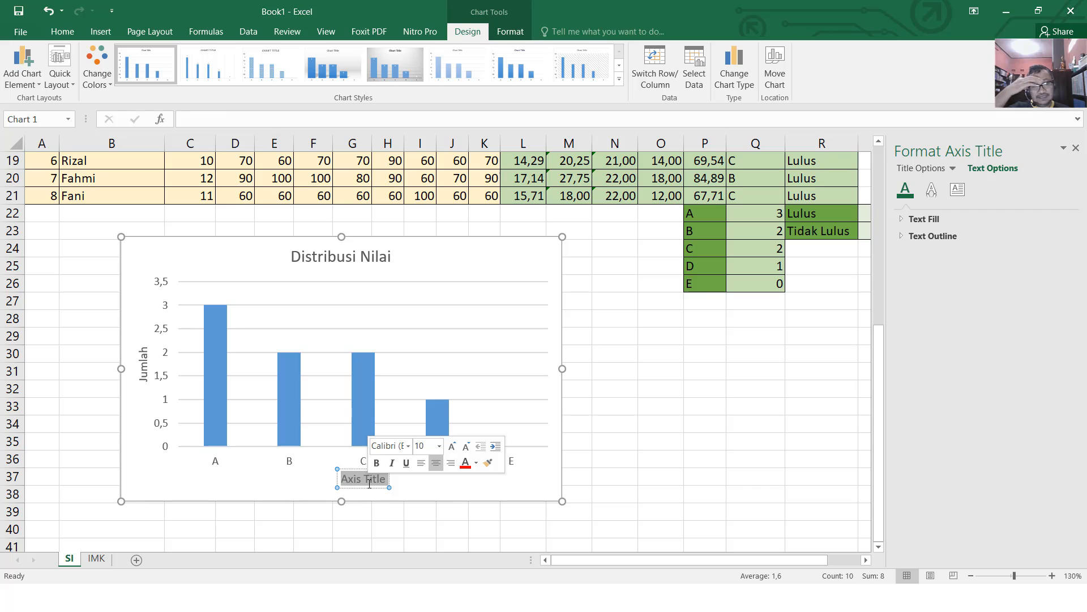
pyautogui.write('Nila')
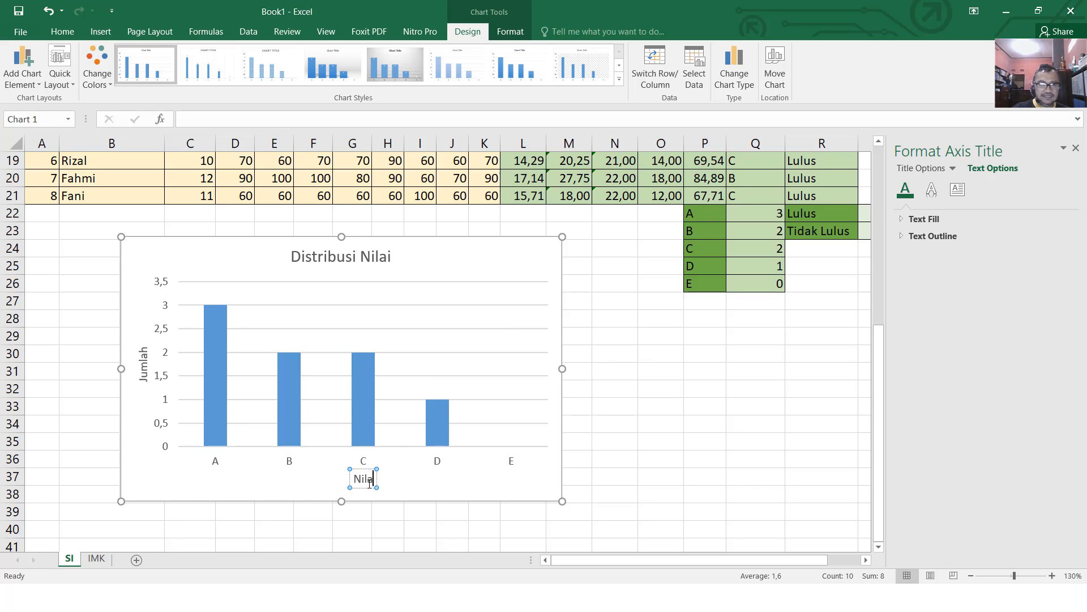
pyautogui.write('i')
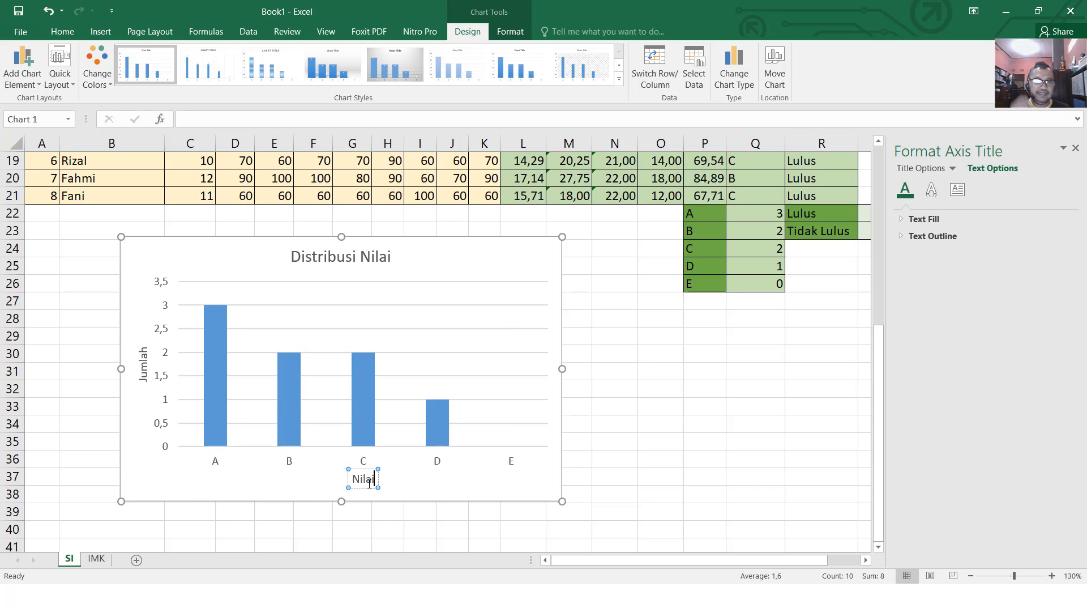
pyautogui.write(' Hur')
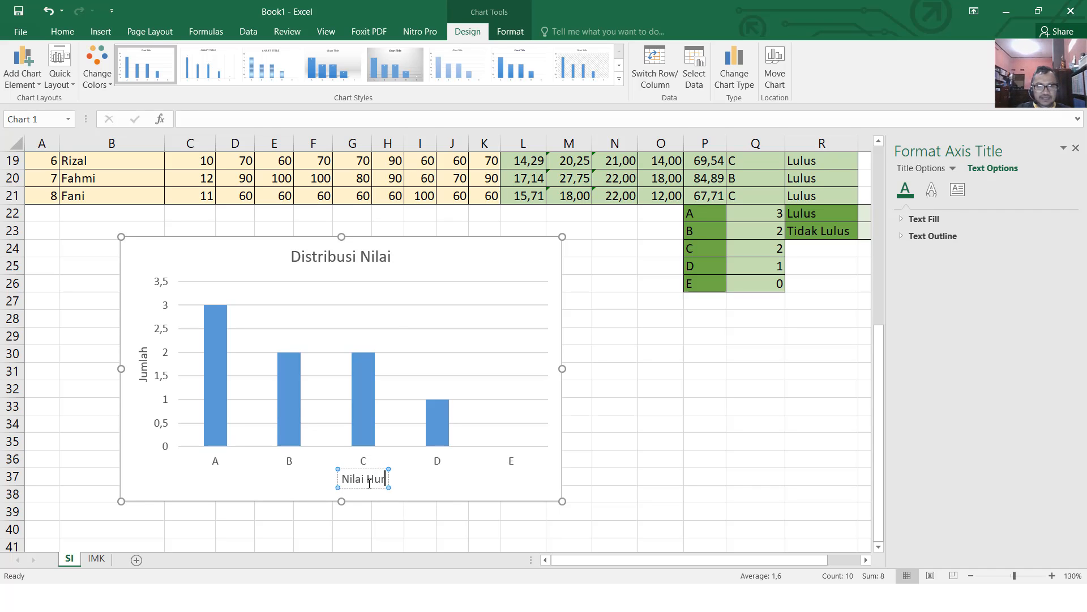
pyautogui.write('ud')
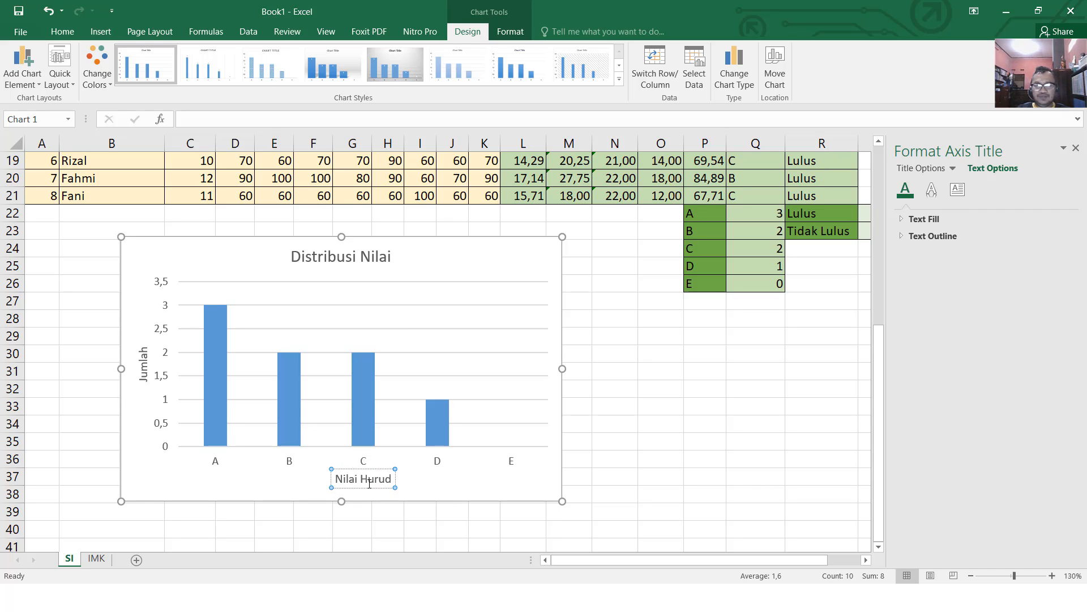
pyautogui.click(931, 190)
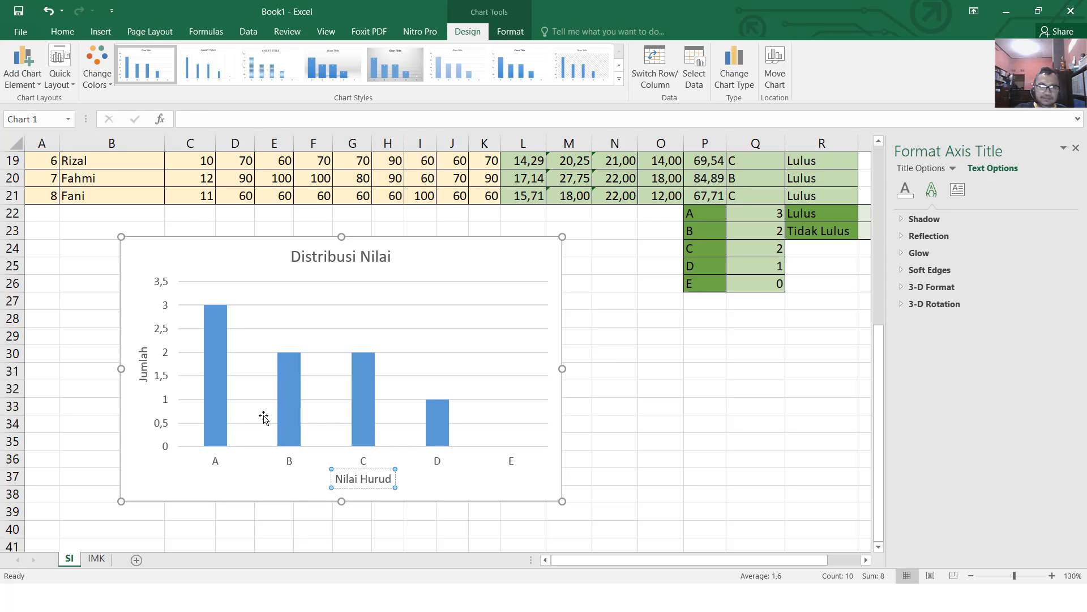
pyautogui.click(165, 397)
pyautogui.click(162, 384)
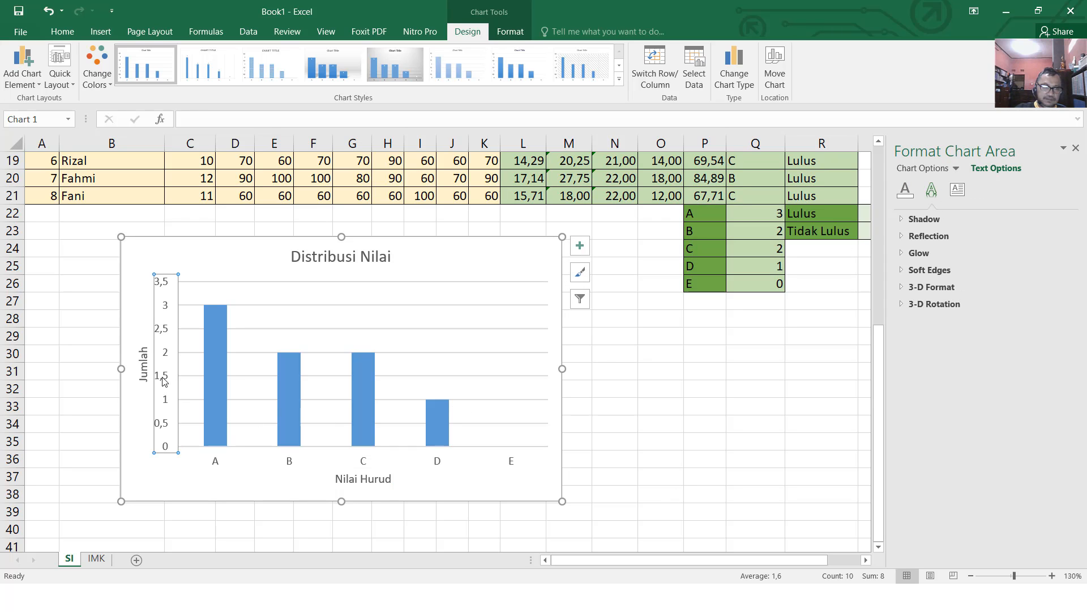
pyautogui.rightClick(163, 381)
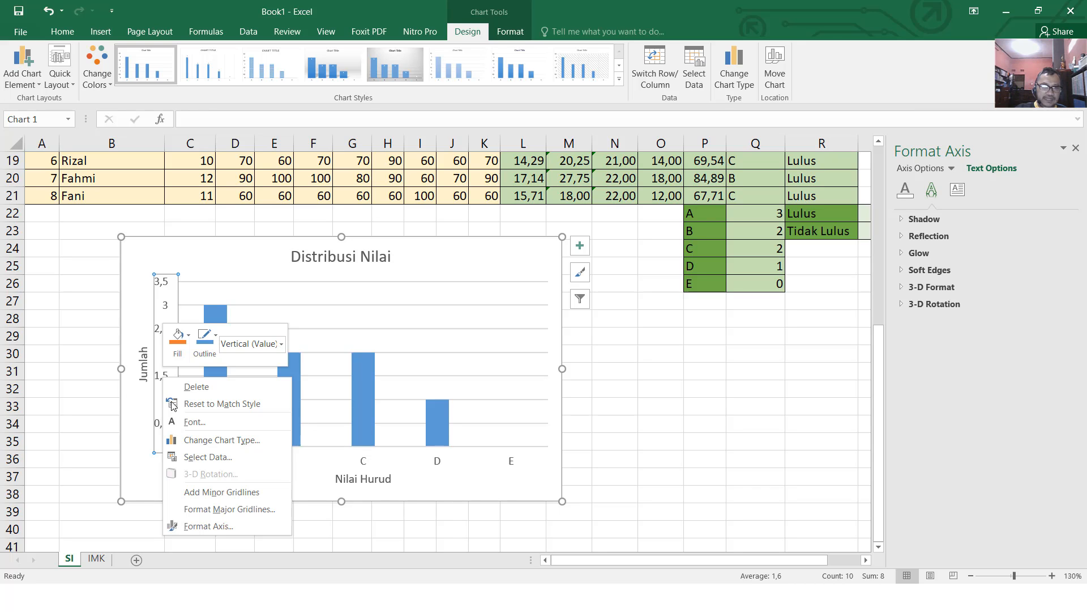
pyautogui.click(235, 509)
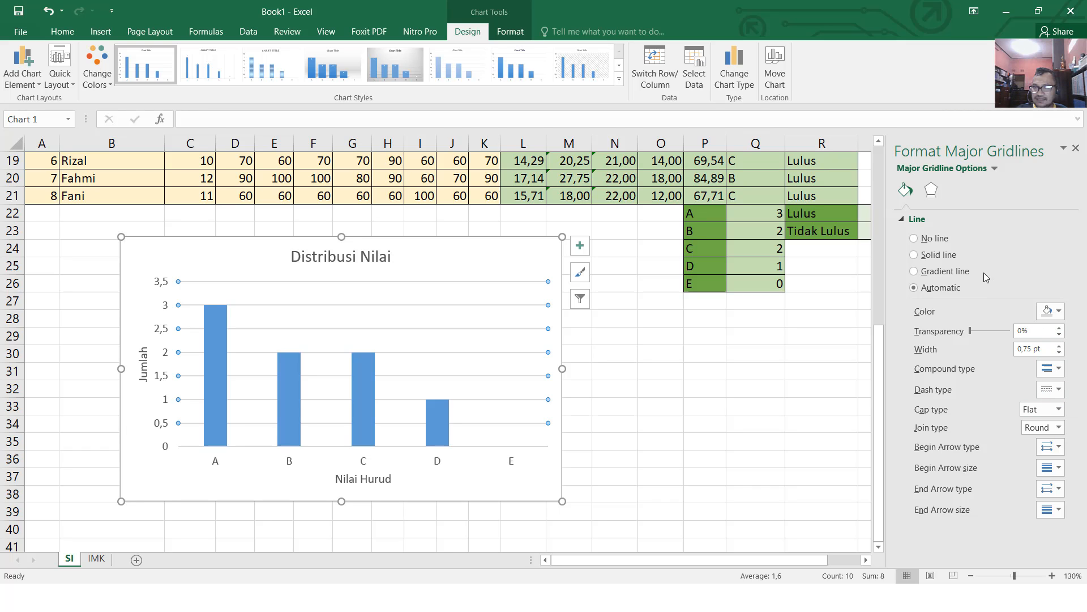
pyautogui.click(933, 191)
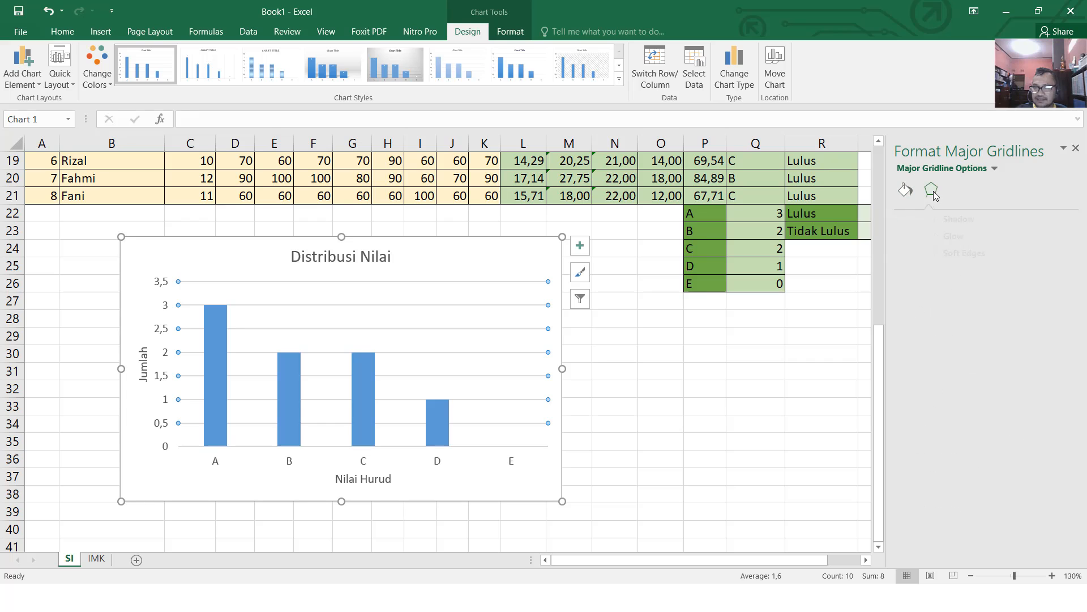
pyautogui.click(907, 191)
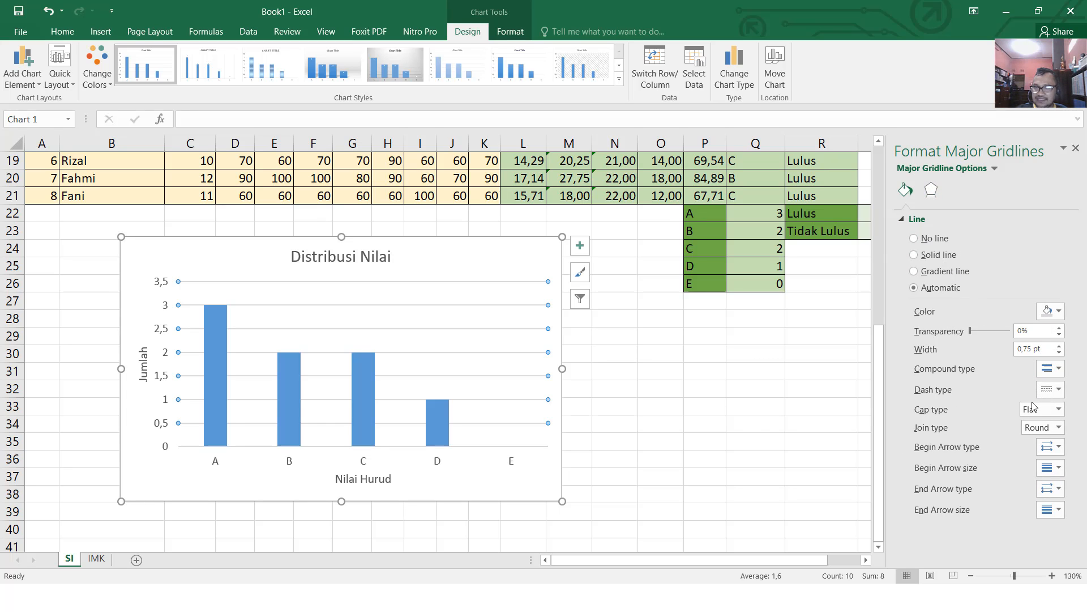
# Step: Set both the major and minor units of the grade chart's vertical axis to 1
pyautogui.click(168, 413)
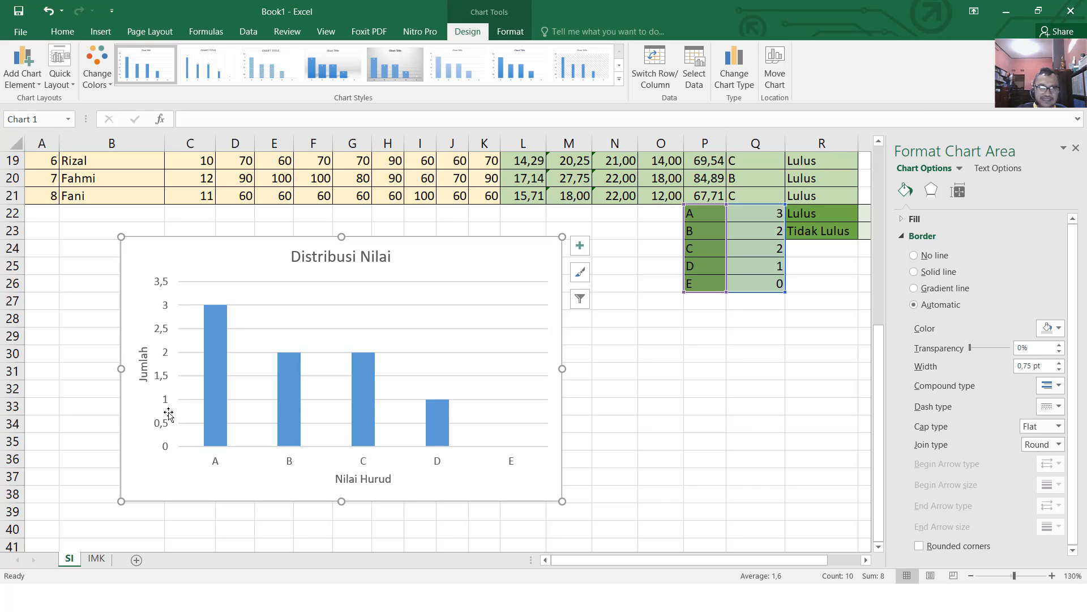
pyautogui.click(165, 404)
pyautogui.rightClick(164, 405)
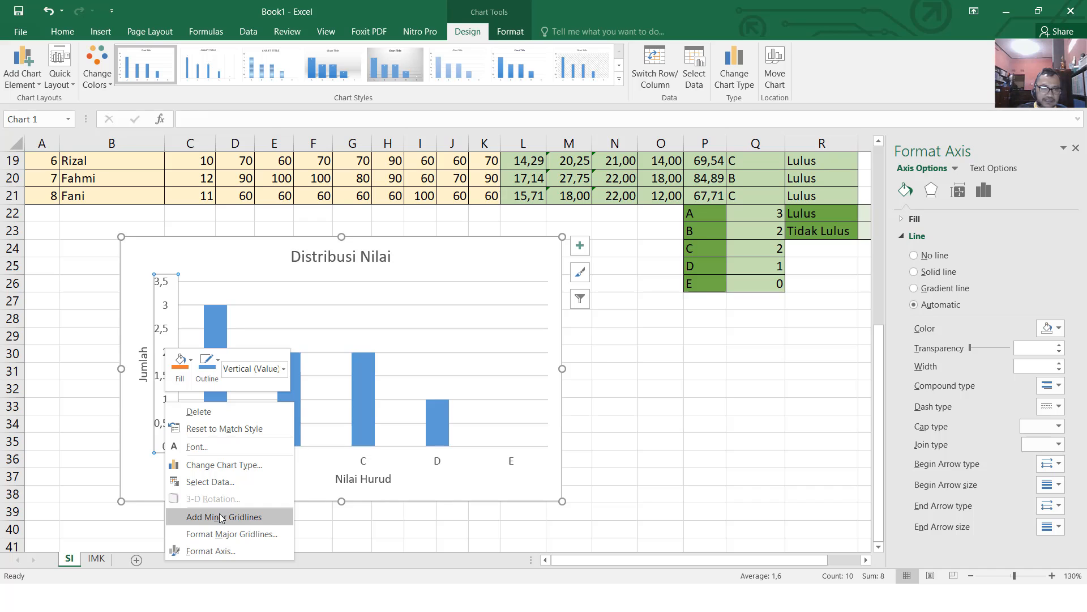
pyautogui.click(217, 551)
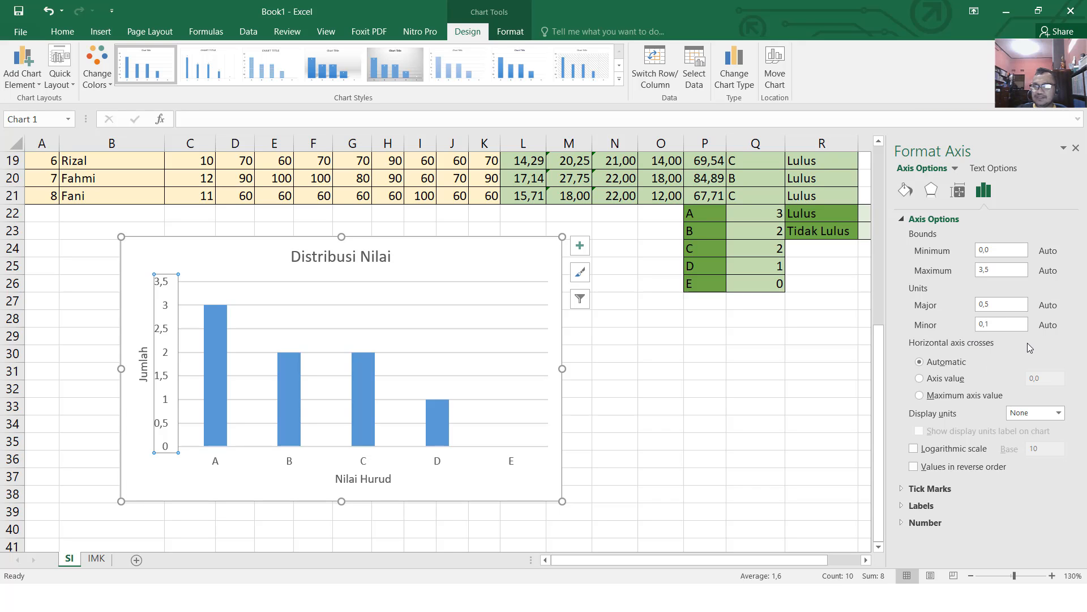
pyautogui.click(999, 306)
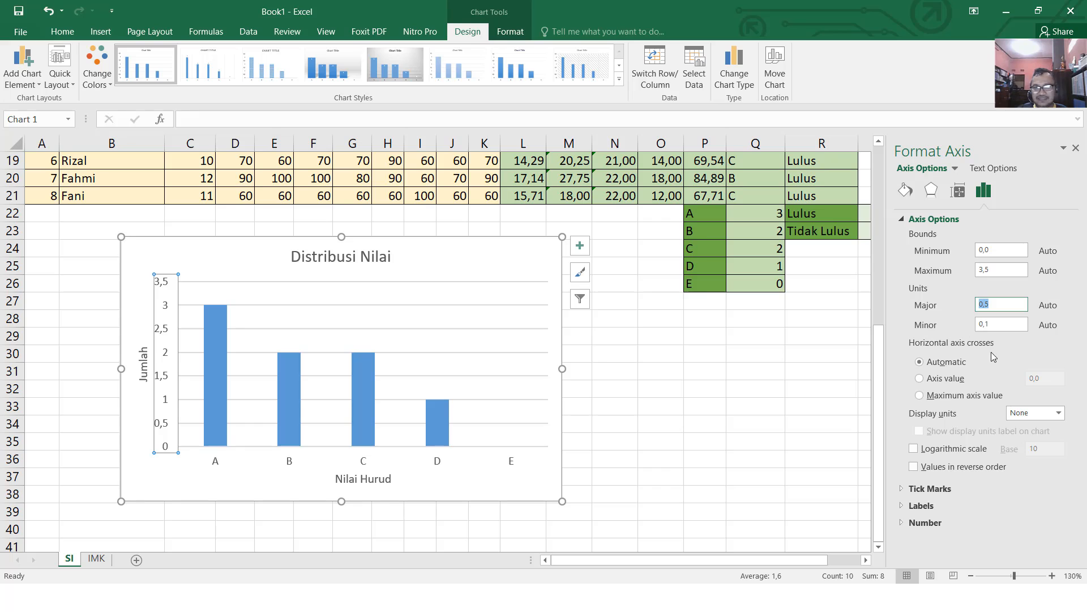
pyautogui.write('1')
pyautogui.click(996, 325)
pyautogui.moveTo(995, 324); pyautogui.dragTo(962, 324)
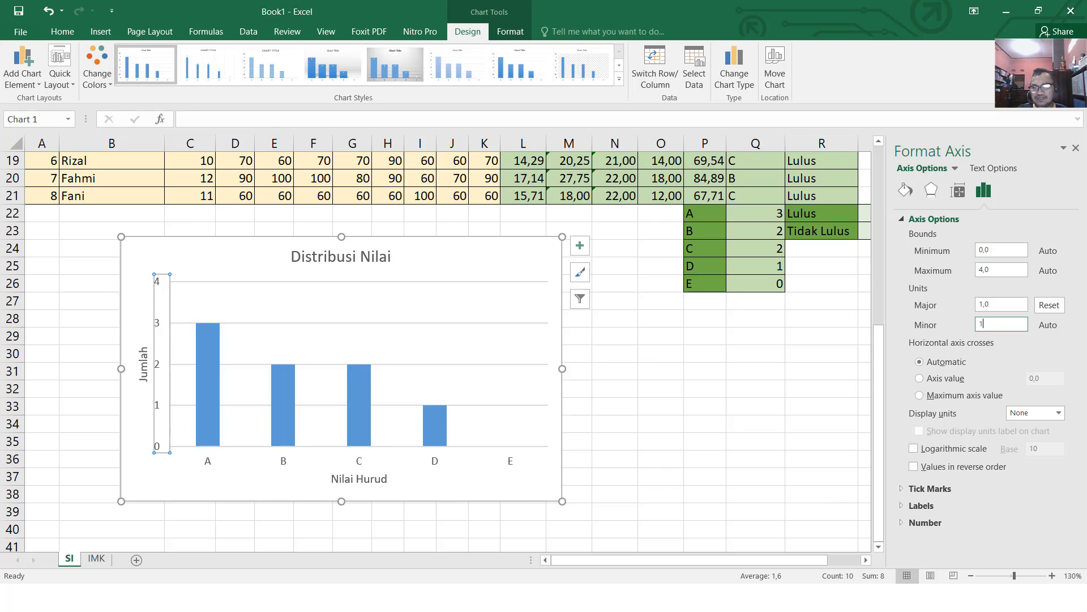
pyautogui.write('1')
pyautogui.click(801, 359)
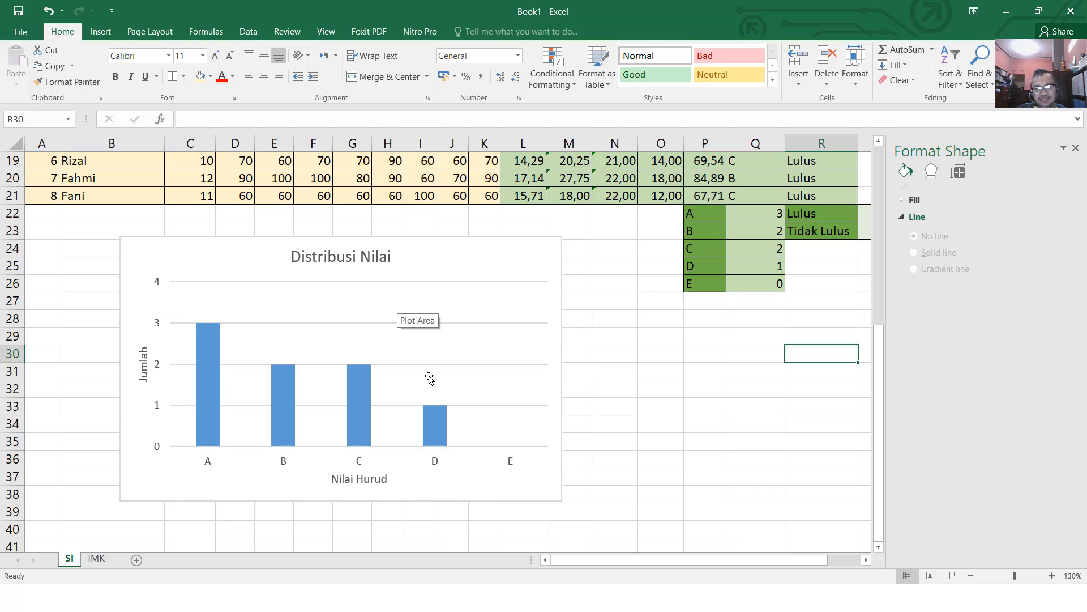
# Step: Correct the spelling of the chart's horizontal axis title to Nilai Huruf
pyautogui.click(386, 477)
pyautogui.click(386, 477)
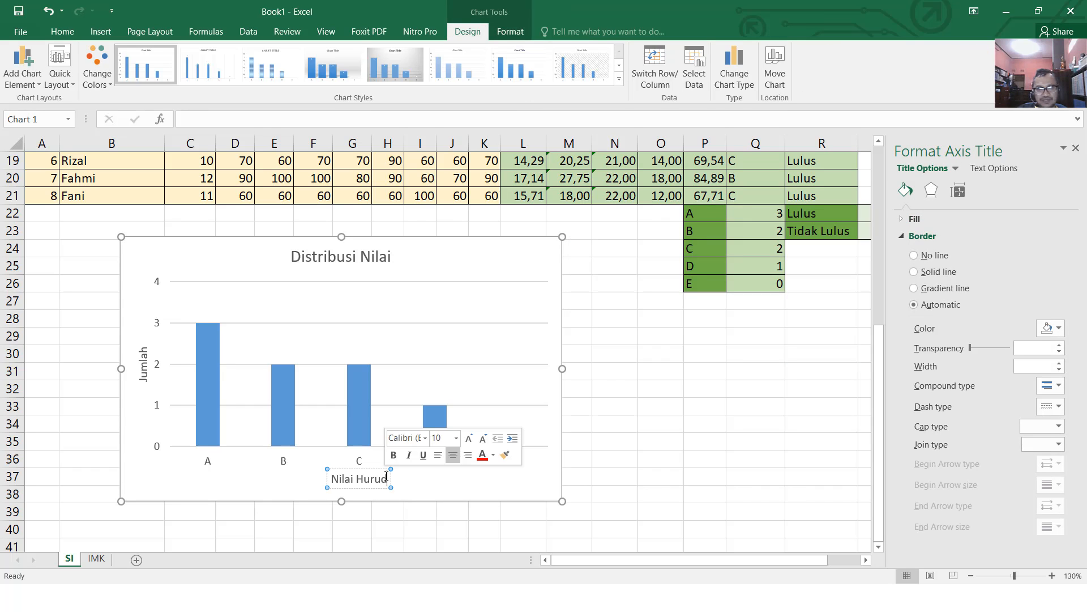
pyautogui.press('BackSpace')
pyautogui.write('f')
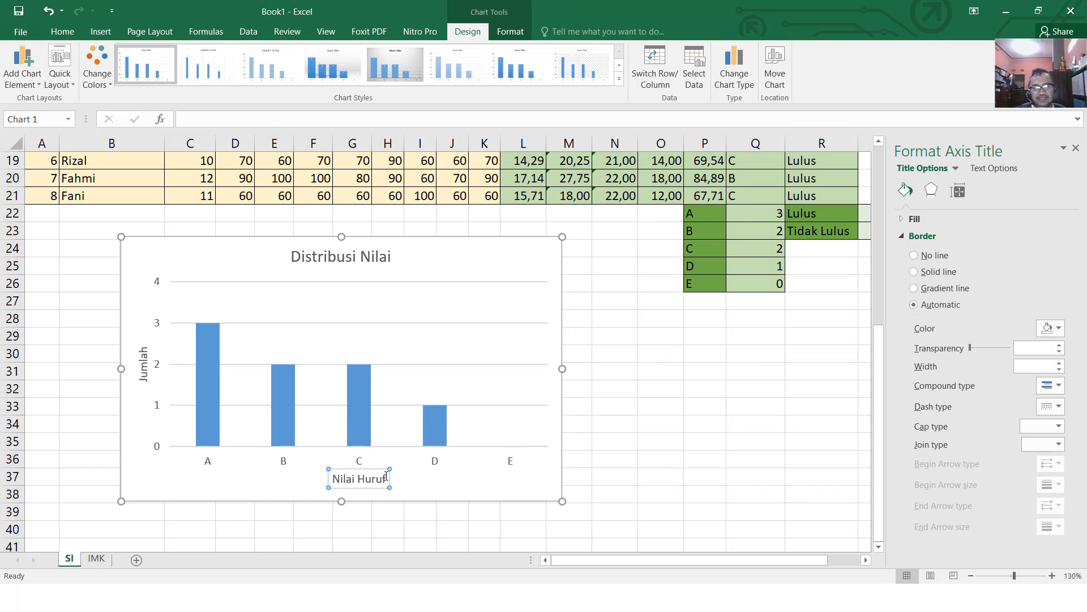
pyautogui.click(576, 340)
# Step: Shrink the grade chart slightly in width and height, and close the chart formatting pane
pyautogui.click(526, 266)
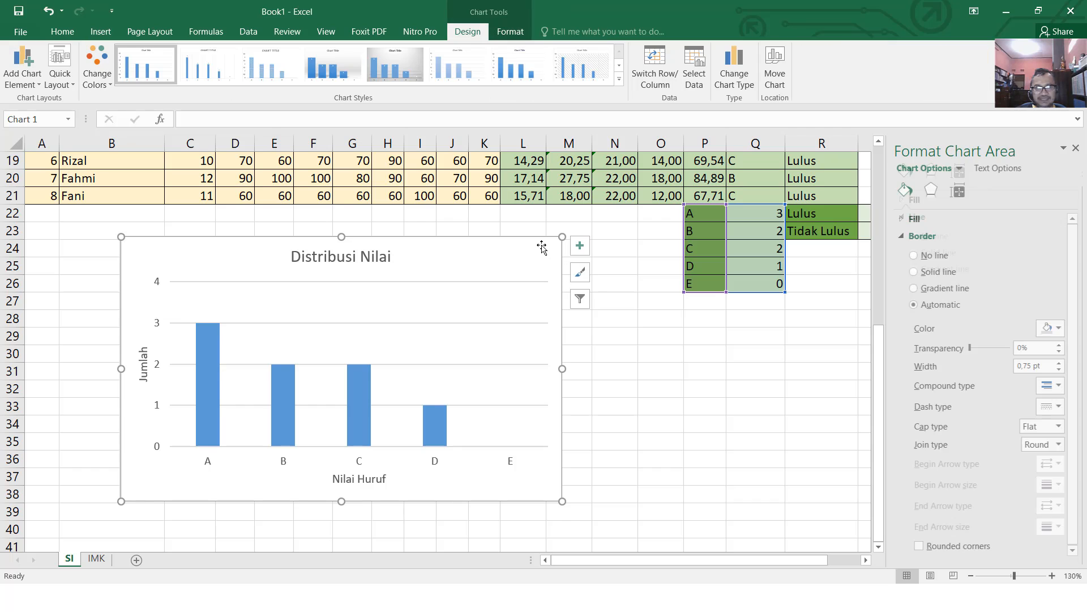
pyautogui.moveTo(563, 237)
pyautogui.mouseDown()
pyautogui.moveTo(530, 261)
pyautogui.moveTo(537, 248)
pyautogui.mouseUp()
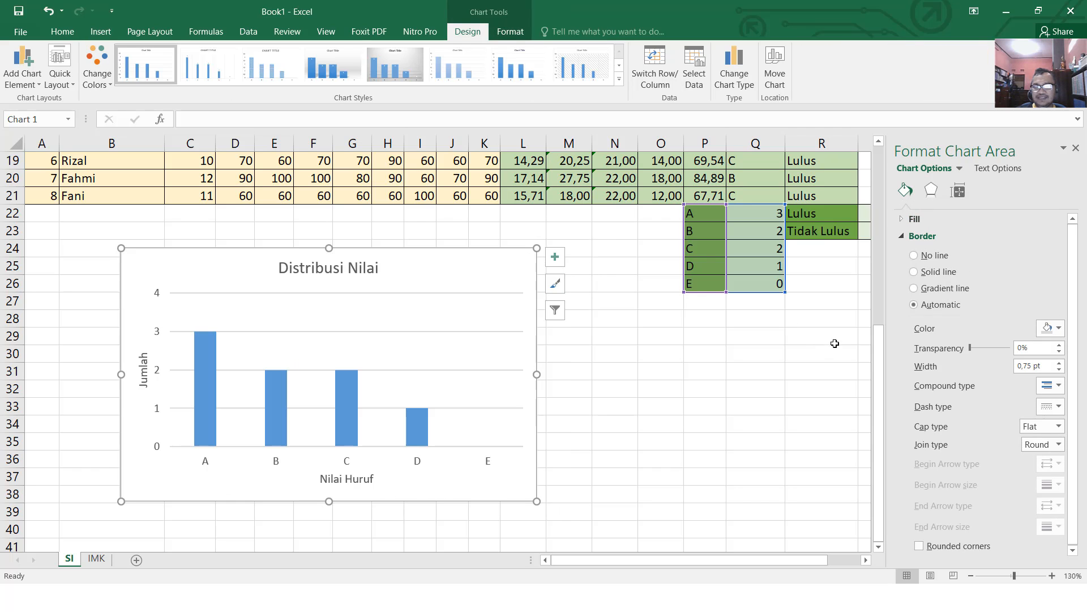
pyautogui.click(1078, 149)
# Step: Shrink the grade chart further and move it to just below the student table, starting in column B
pyautogui.scroll(3, 724, 255)
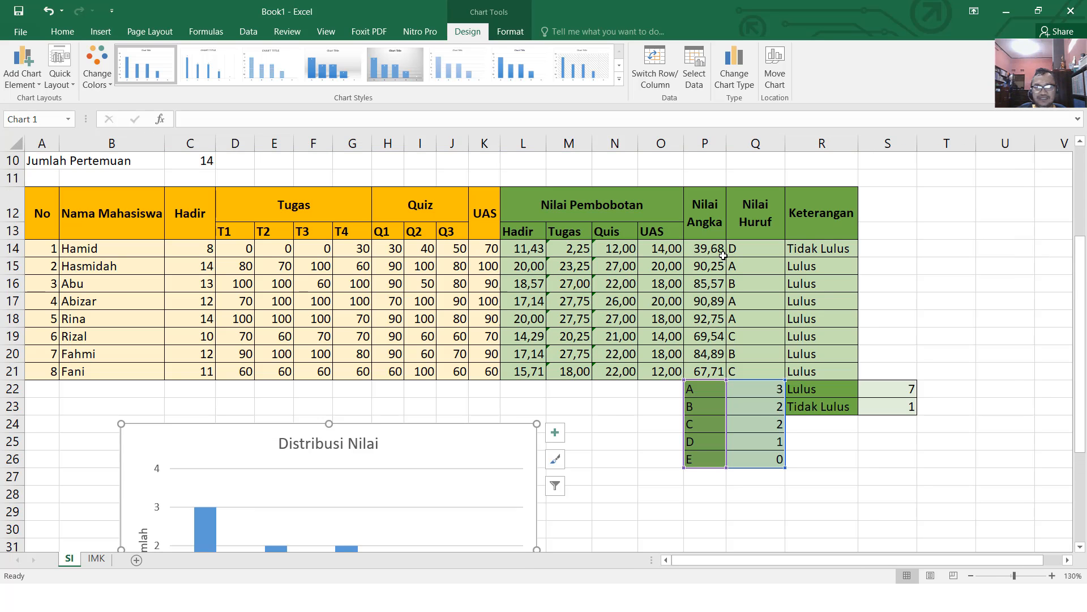
pyautogui.scroll(-2, 724, 255)
pyautogui.scroll(3, 536, 317)
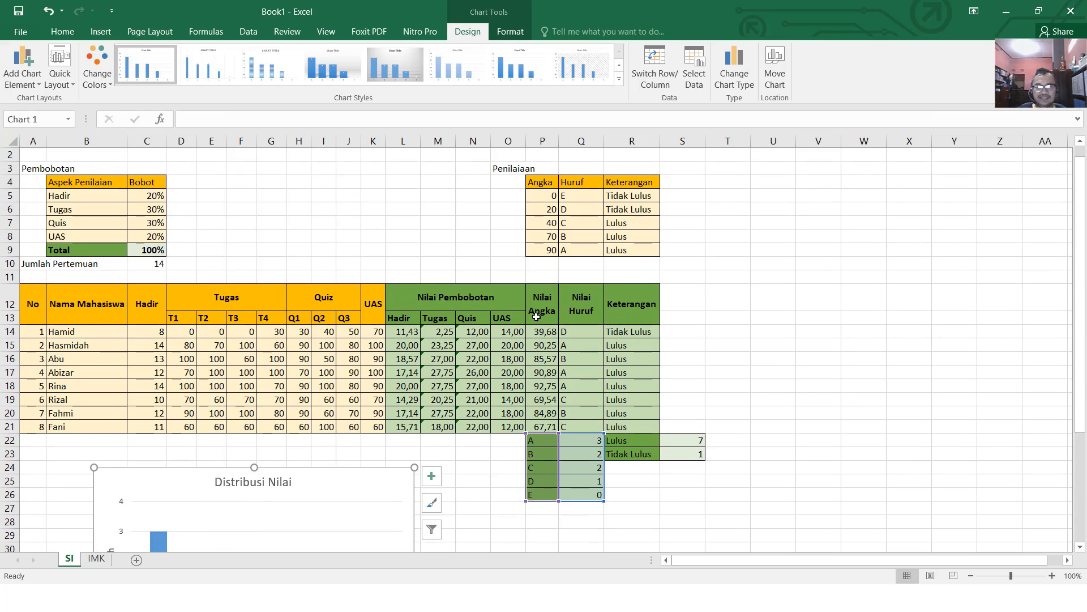
pyautogui.scroll(-2, 537, 316)
pyautogui.scroll(-1, 536, 317)
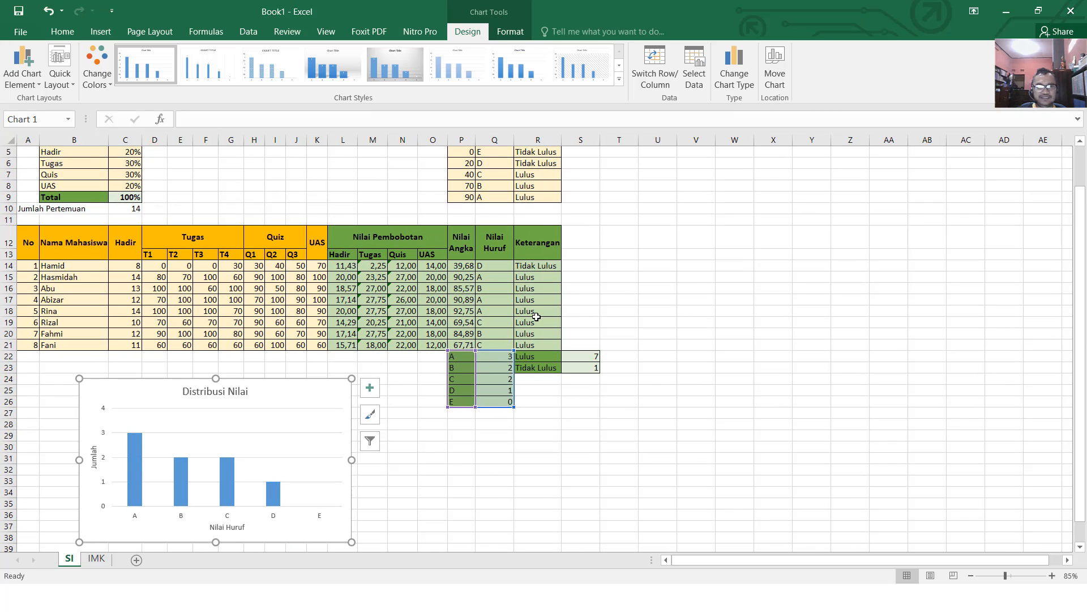
pyautogui.scroll(2, 537, 317)
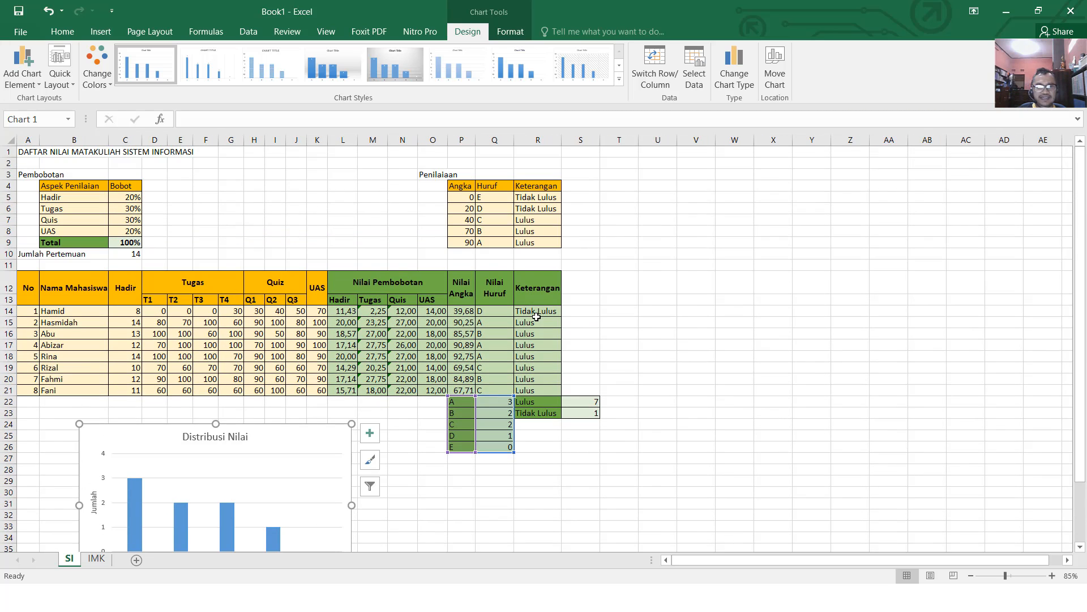
pyautogui.scroll(-2, 537, 316)
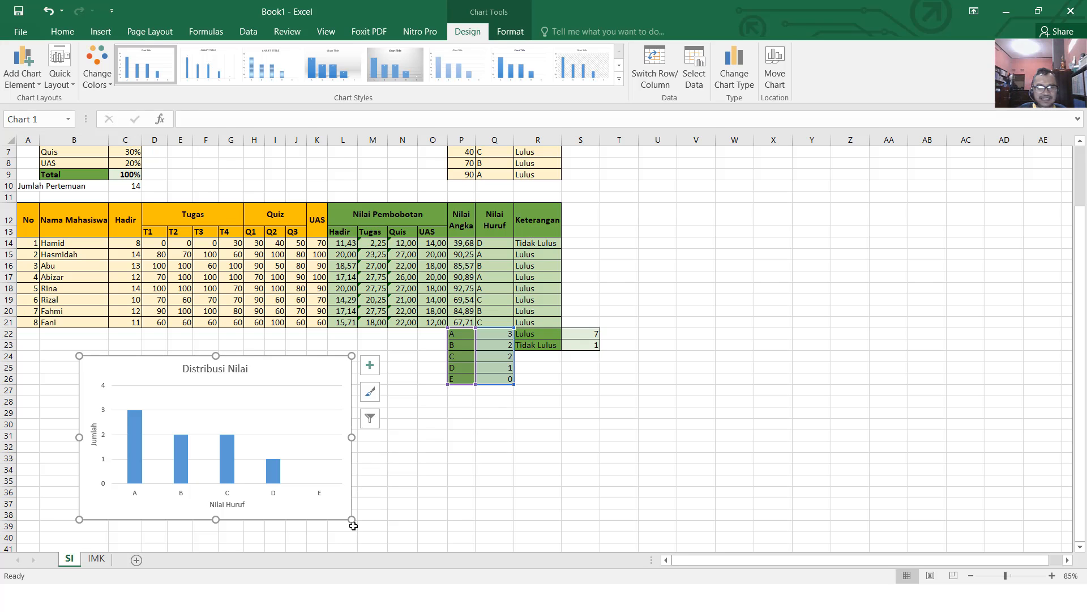
pyautogui.moveTo(349, 518); pyautogui.dragTo(329, 491)
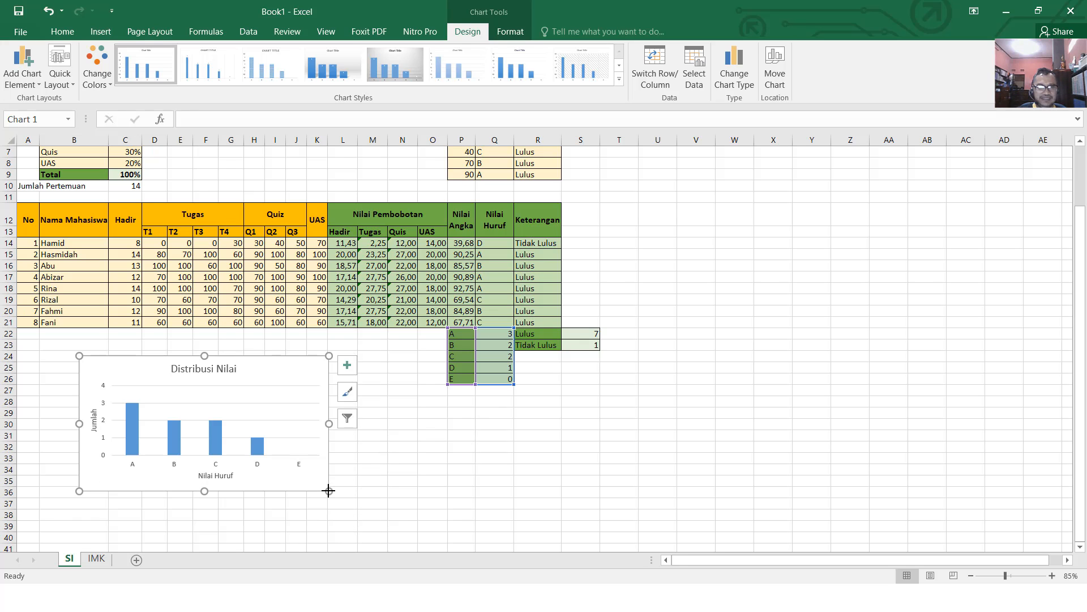
pyautogui.click(450, 479)
pyautogui.moveTo(295, 363); pyautogui.dragTo(258, 345)
pyautogui.click(460, 396)
# Step: Open the print settings for the sheet and set the page to landscape orientation
pyautogui.scroll(2, 390, 418)
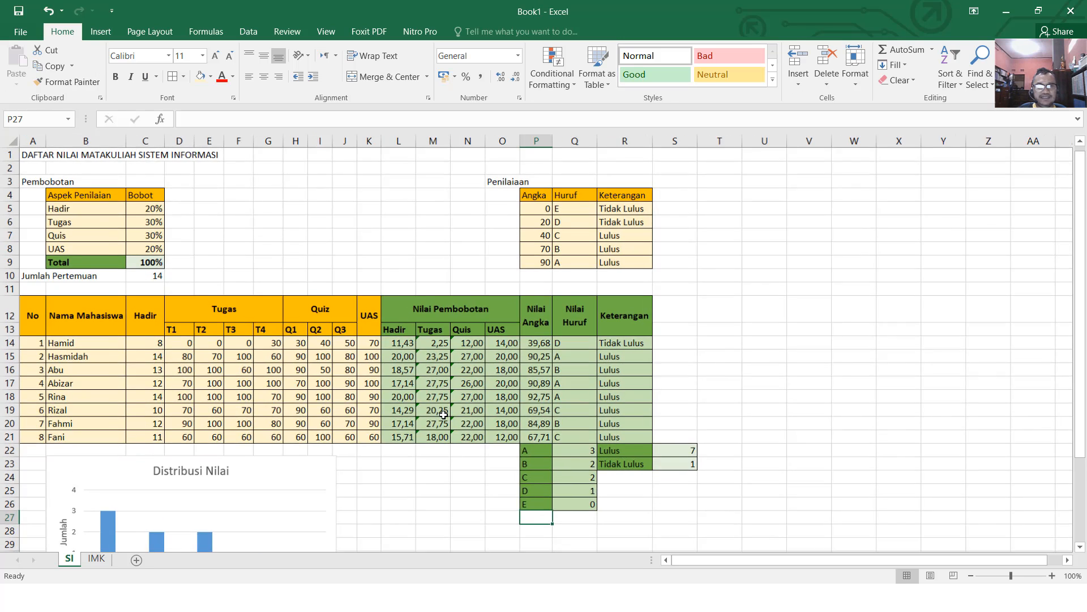
pyautogui.scroll(1, 389, 418)
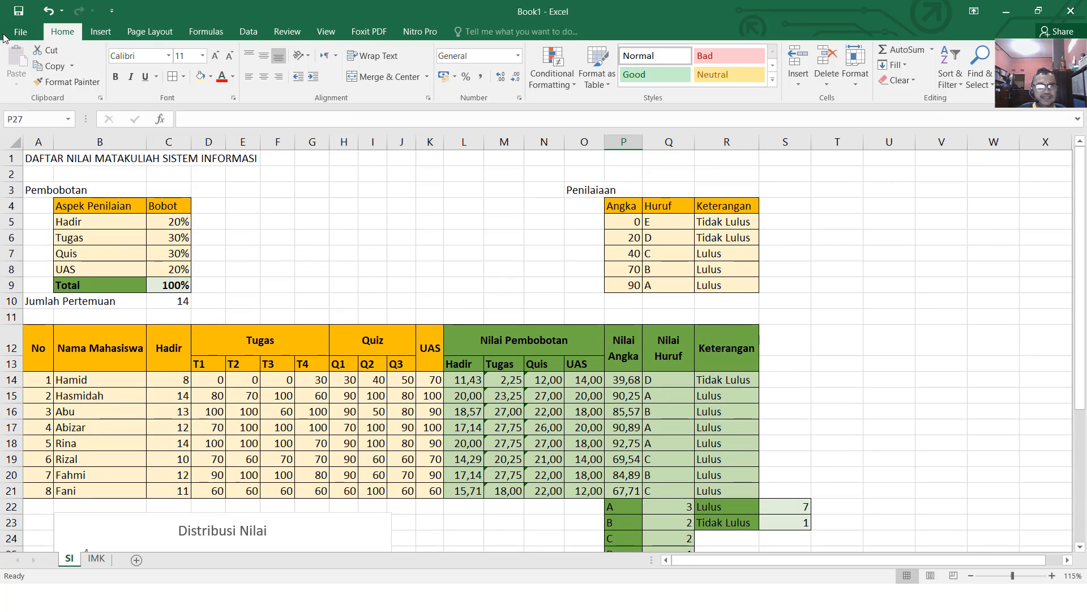
pyautogui.click(23, 31)
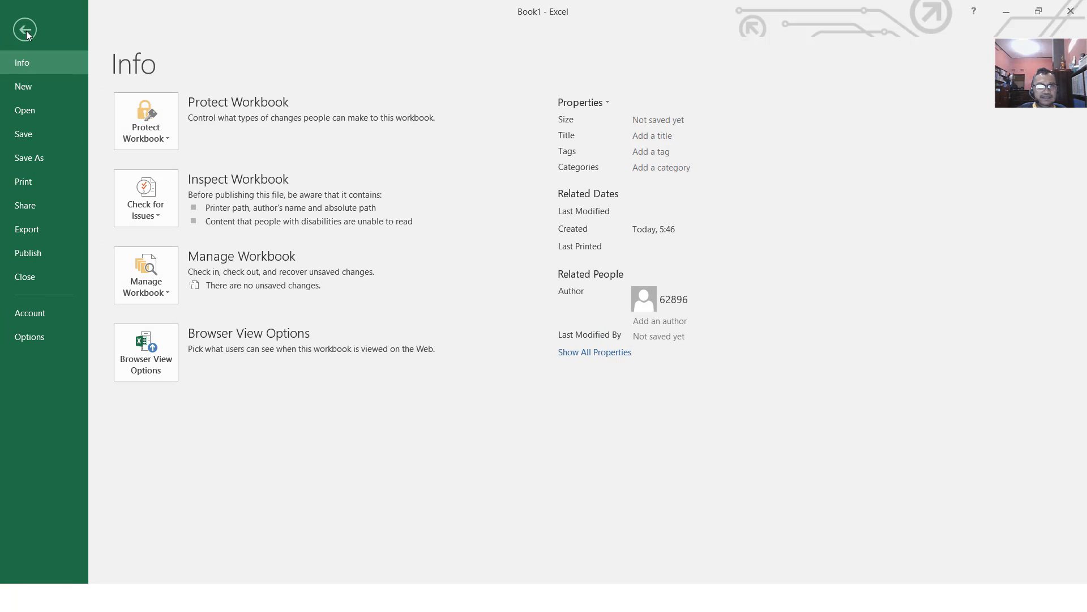
pyautogui.click(44, 179)
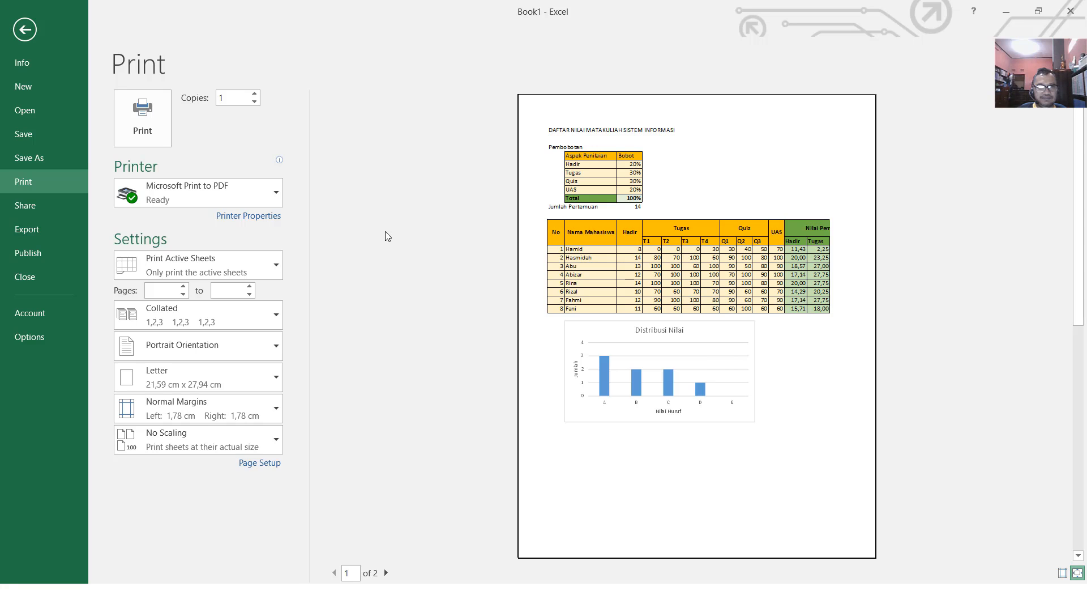
pyautogui.click(263, 345)
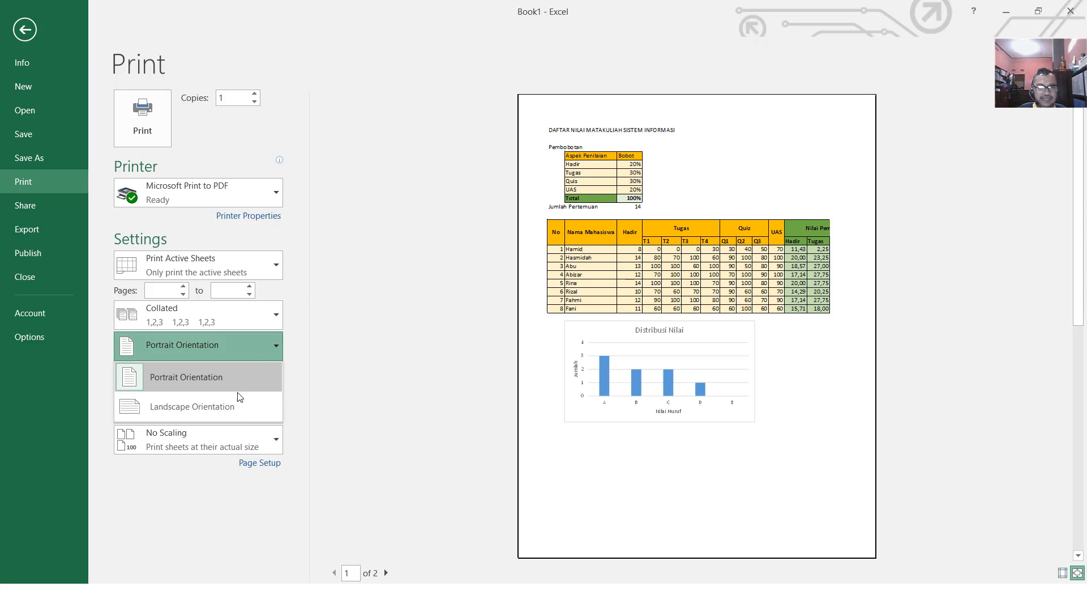
pyautogui.click(241, 408)
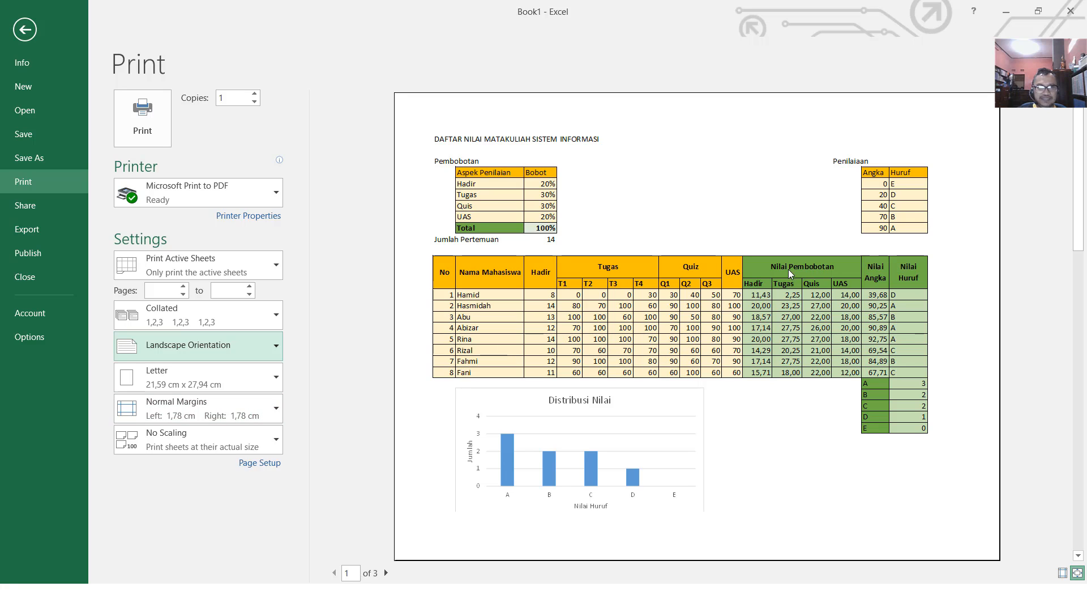
# Step: Set the paper size to A4 and scale the printout with Fit Sheet on One Page
pyautogui.click(215, 378)
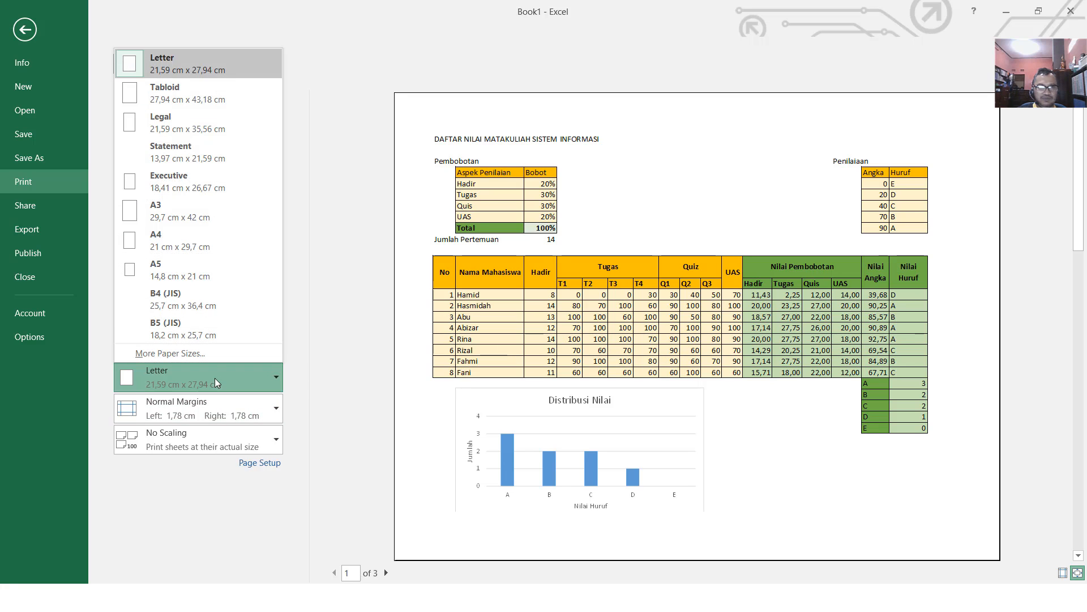
pyautogui.click(215, 243)
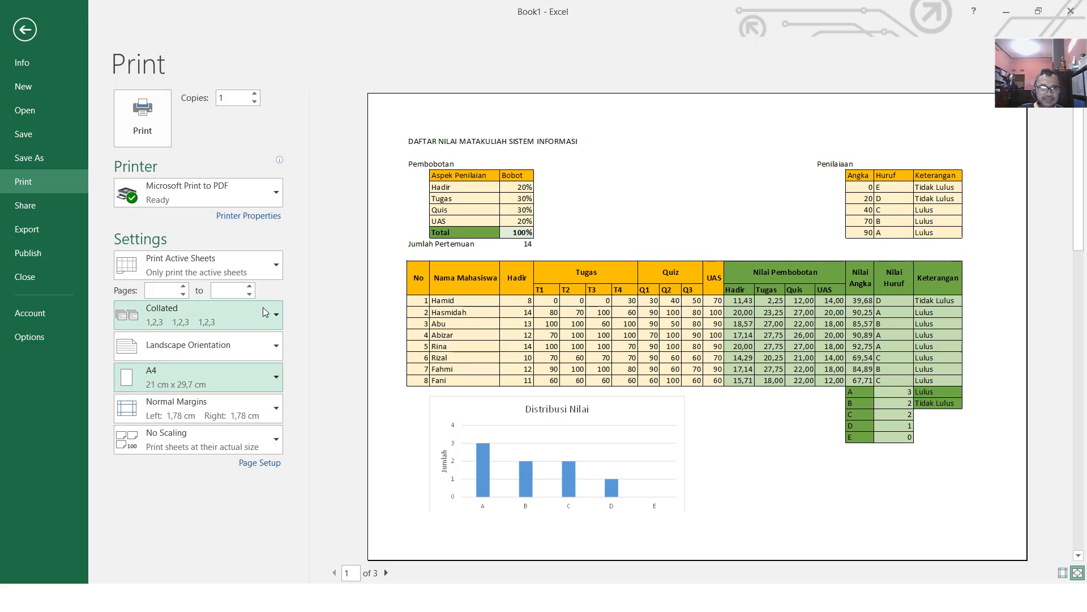
pyautogui.click(239, 440)
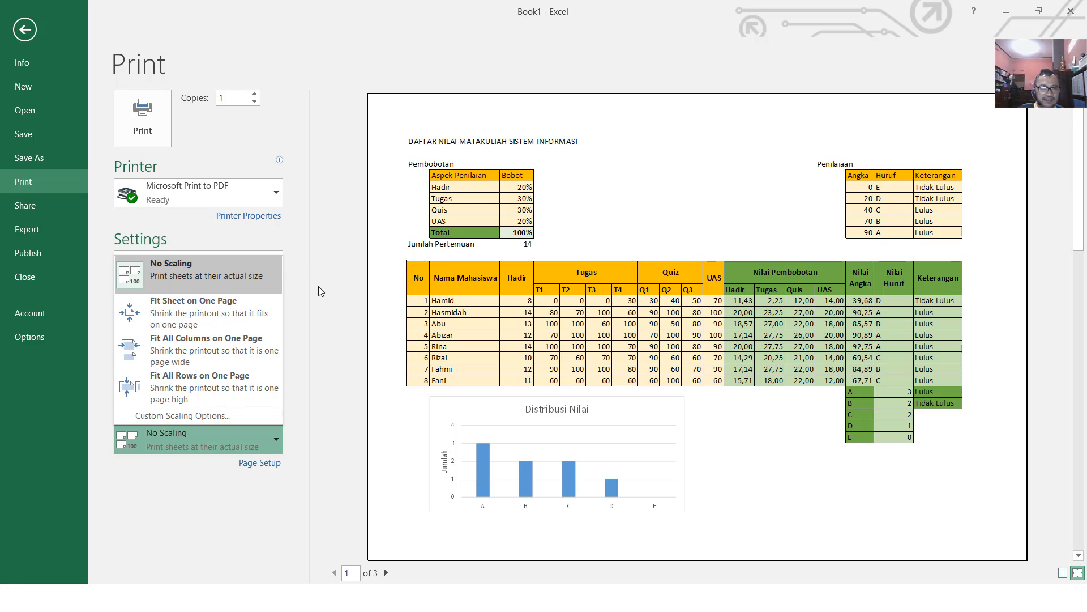
pyautogui.click(236, 307)
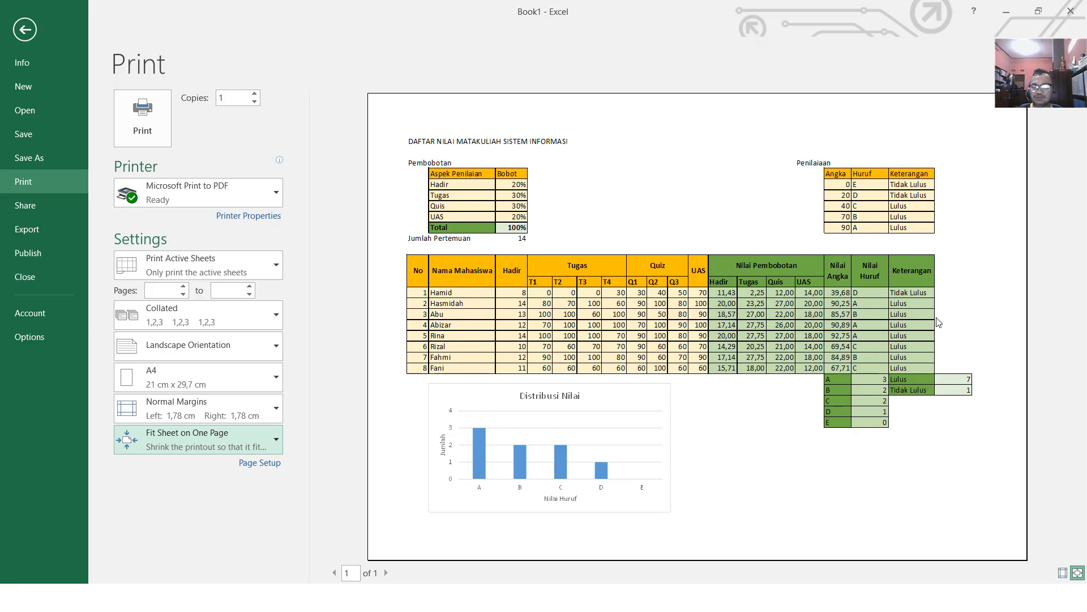
# Step: Enable printing of gridlines and of row and column headings in the page setup
pyautogui.click(266, 463)
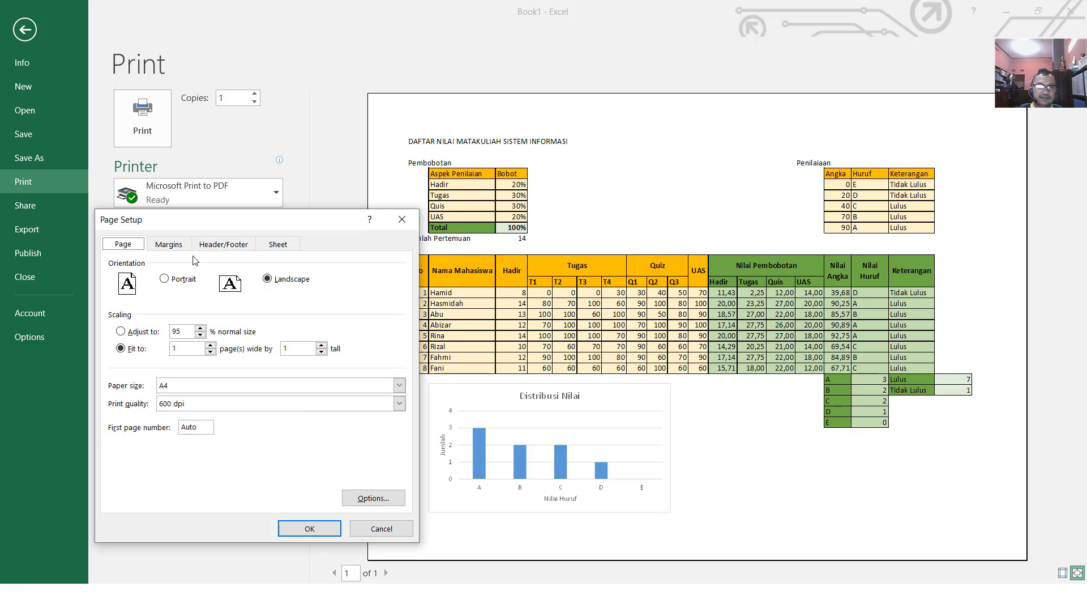
pyautogui.click(170, 244)
pyautogui.click(224, 245)
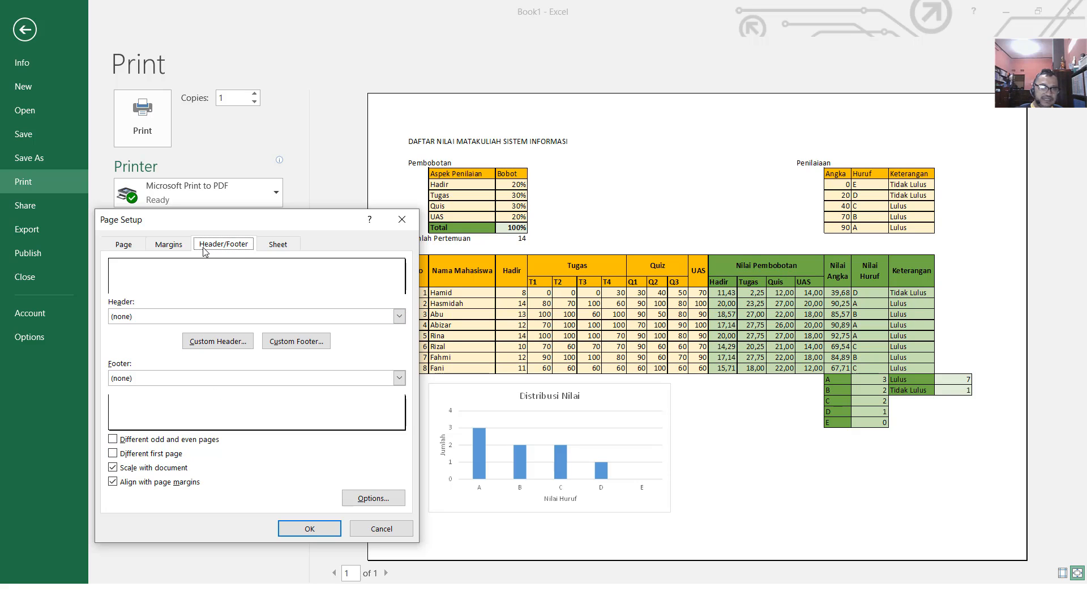
pyautogui.click(272, 245)
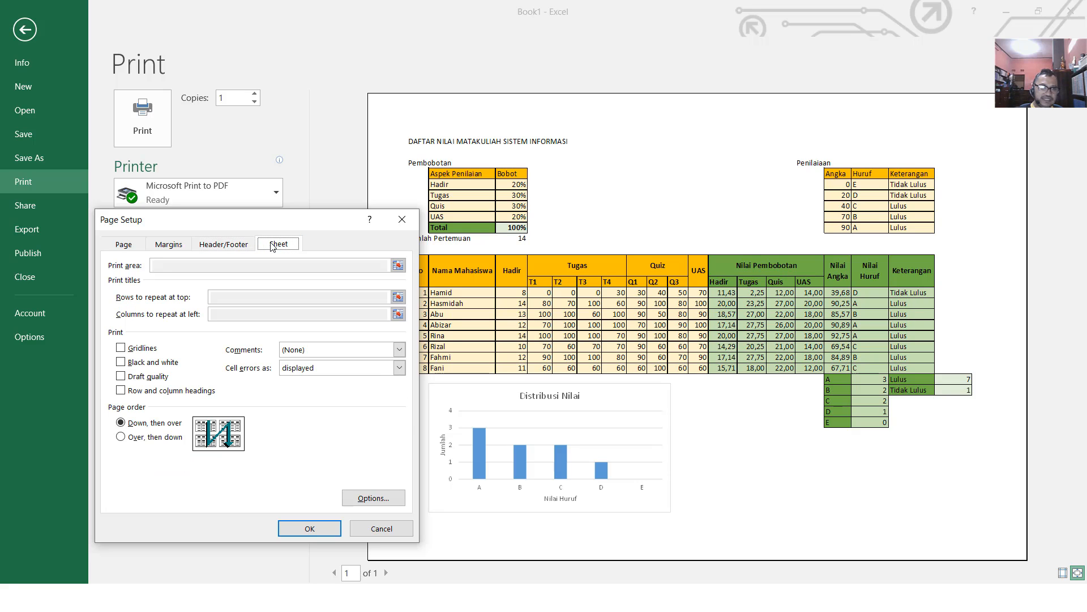
pyautogui.click(143, 348)
pyautogui.click(164, 392)
pyautogui.click(328, 530)
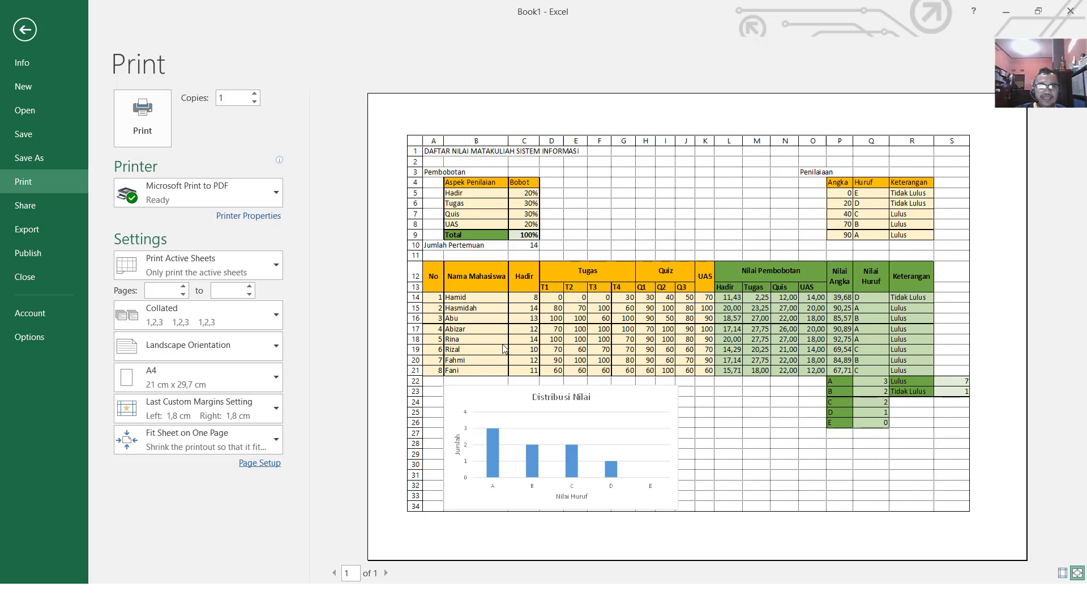
# Step: Print the sheet to a PDF file named Tugas Excel in the Task folder
pyautogui.click(150, 116)
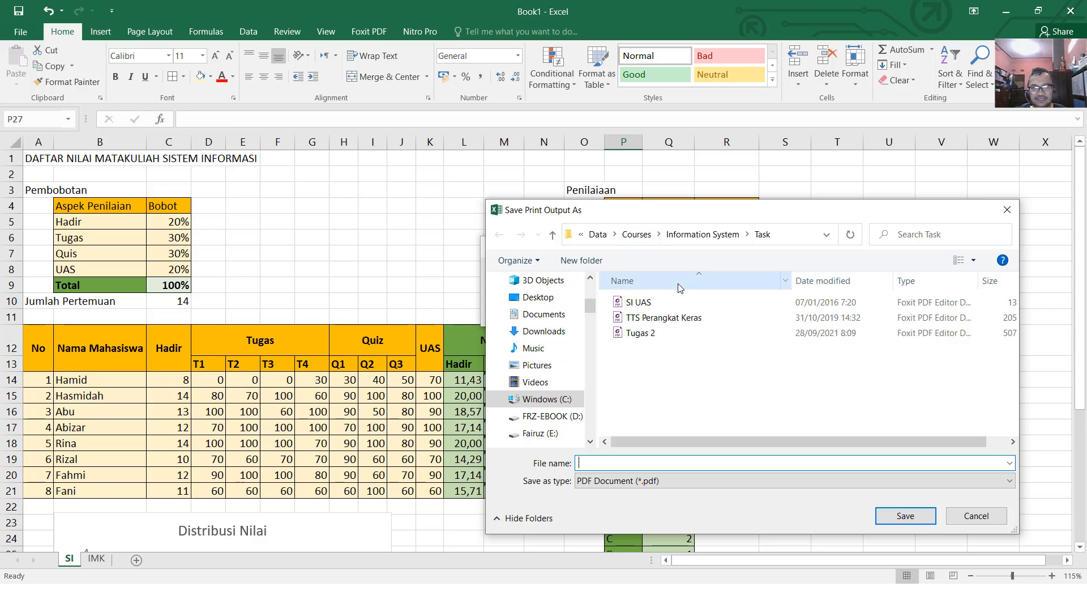
pyautogui.write('Tu')
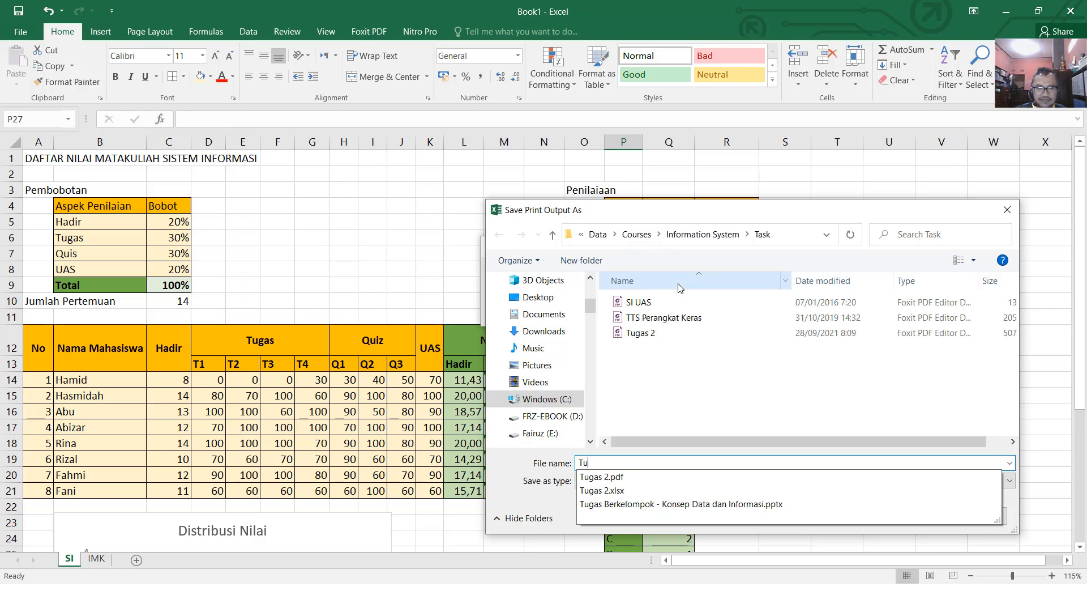
pyautogui.write('gas Excel')
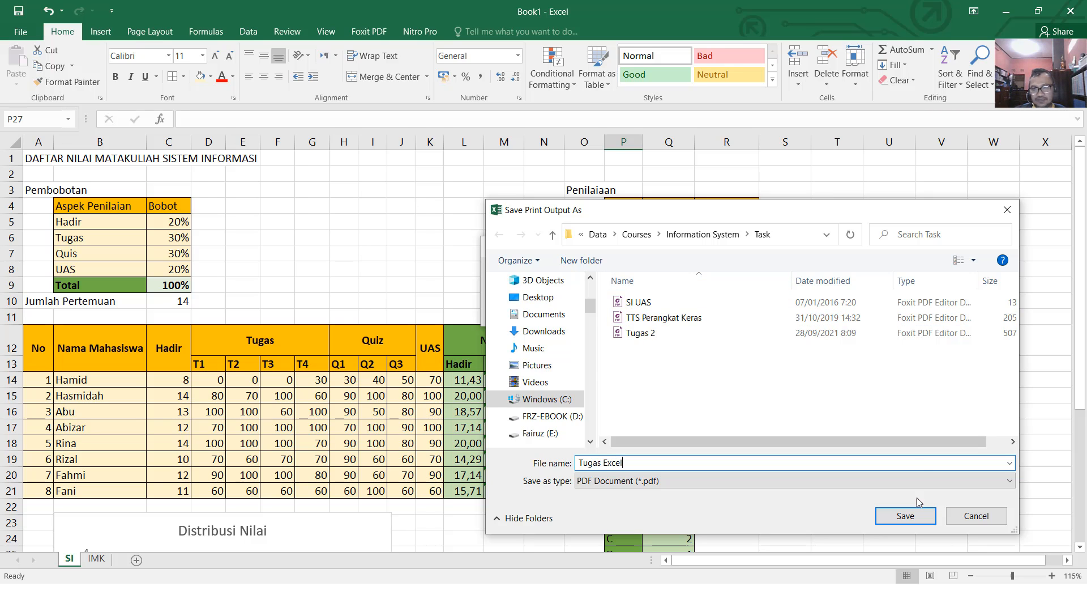
pyautogui.click(913, 514)
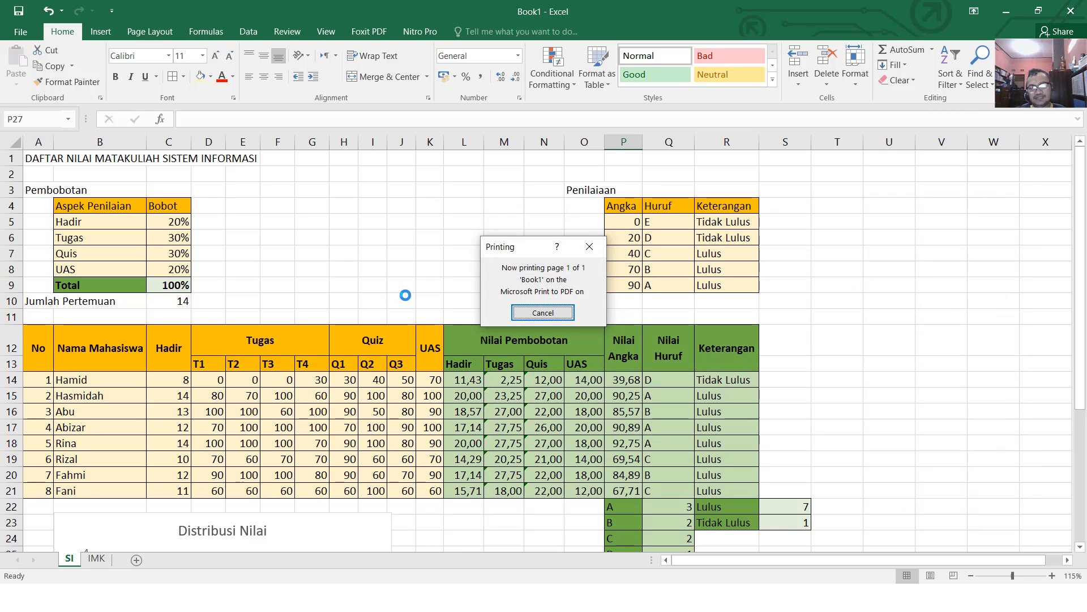
pyautogui.scroll(-1, 406, 295)
pyautogui.scroll(-5, 406, 295)
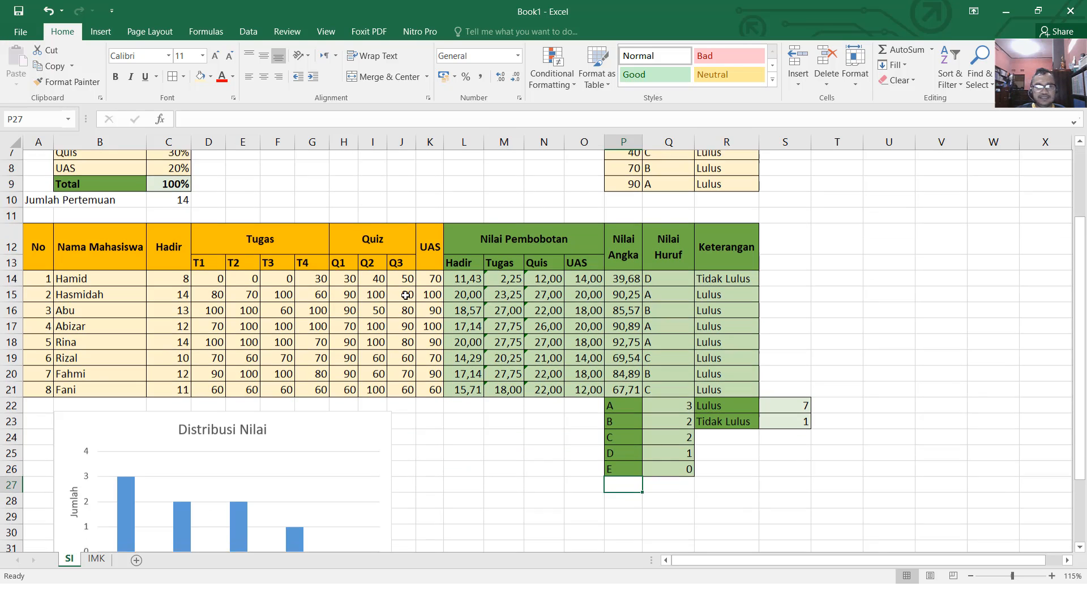
# Step: Review the finished grade sheet, from the input scores to the weighted scores, letter grades and pass status
pyautogui.scroll(2, 406, 295)
pyautogui.scroll(3, 405, 295)
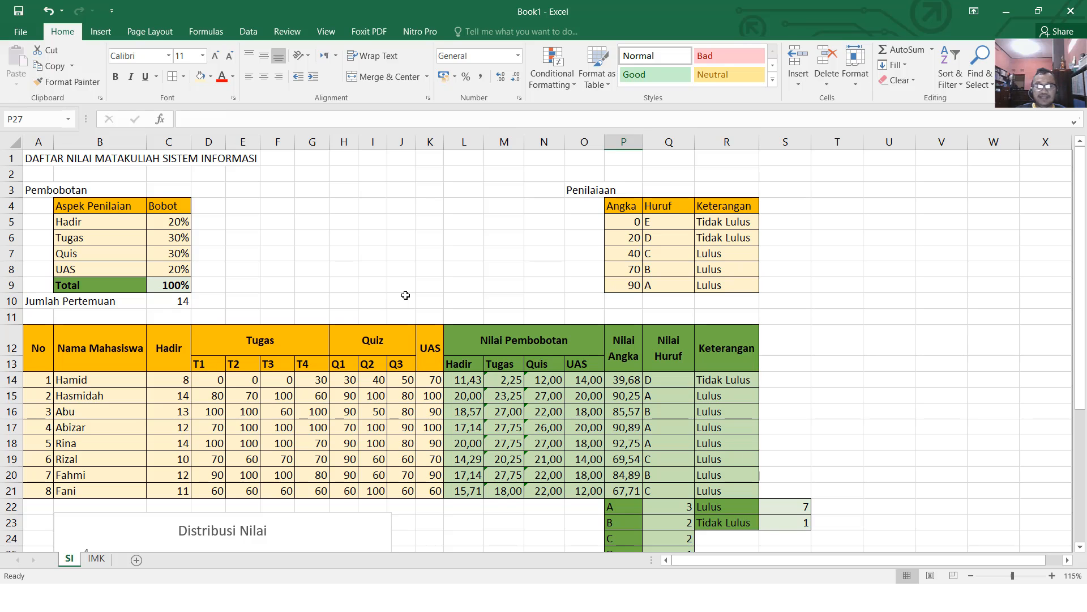
pyautogui.scroll(-2, 405, 295)
pyautogui.scroll(1, 341, 380)
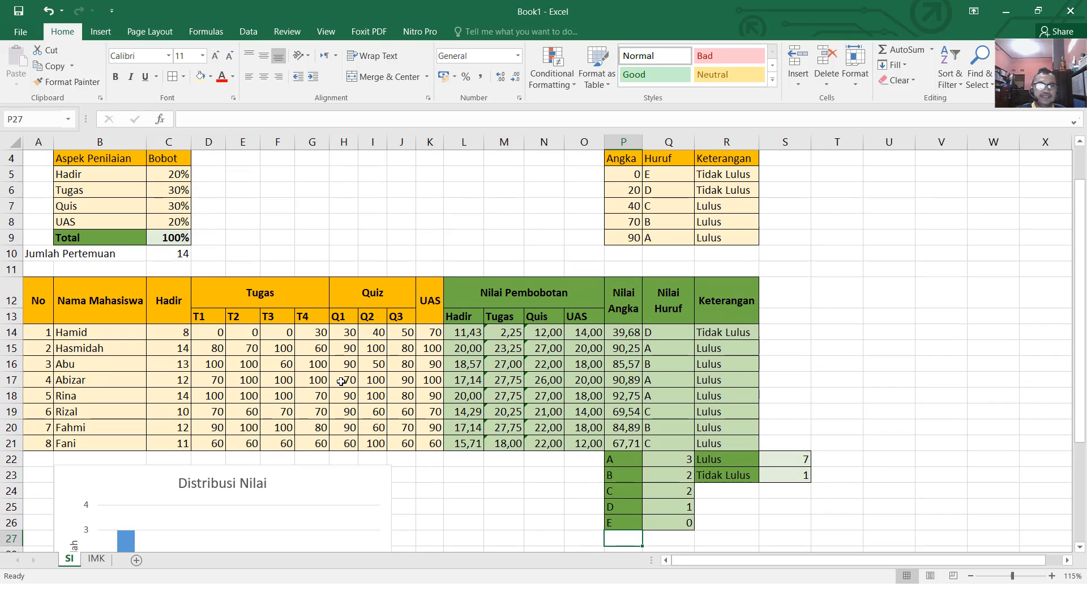
pyautogui.moveTo(60, 296)
pyautogui.mouseDown()
pyautogui.moveTo(57, 308)
pyautogui.moveTo(399, 397)
pyautogui.moveTo(404, 443)
pyautogui.mouseUp()
pyautogui.moveTo(491, 308); pyautogui.dragTo(715, 443)
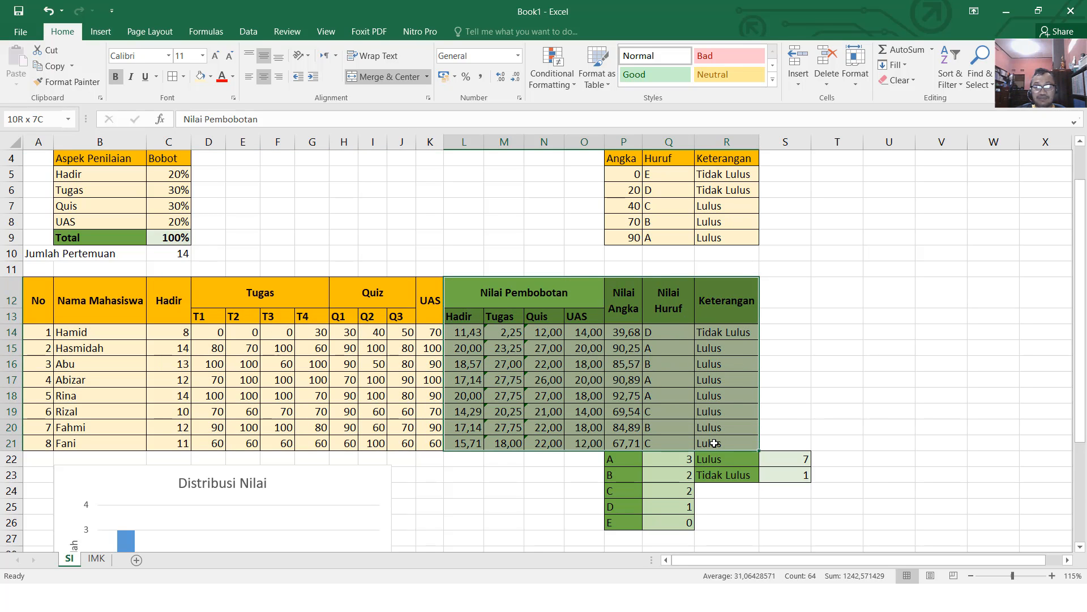
pyautogui.moveTo(715, 443); pyautogui.dragTo(715, 443)
pyautogui.click(430, 348)
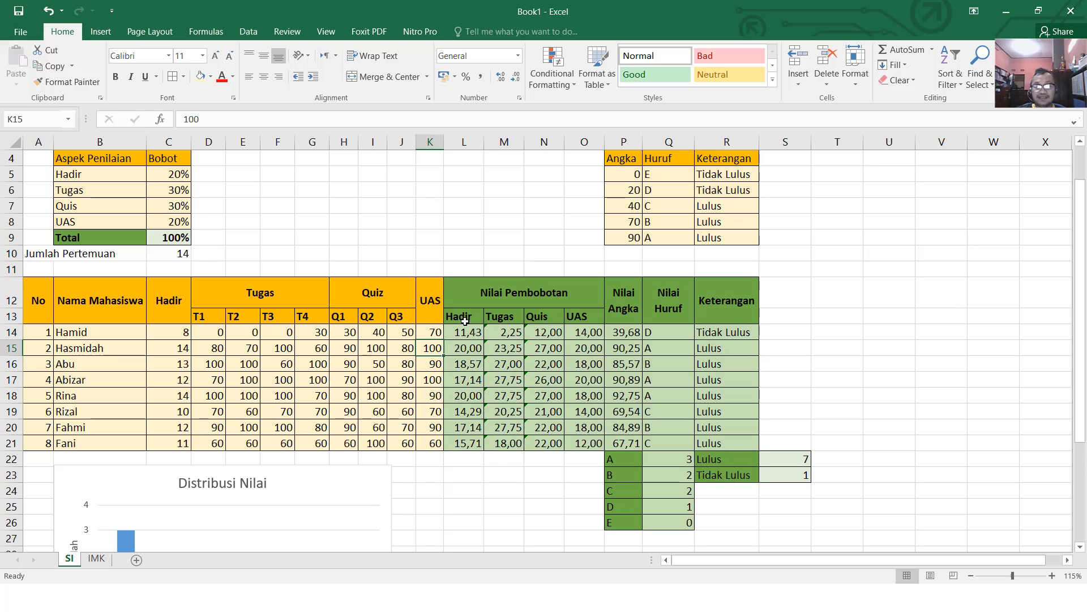
pyautogui.moveTo(465, 330); pyautogui.dragTo(708, 440)
pyautogui.scroll(-1, 689, 443)
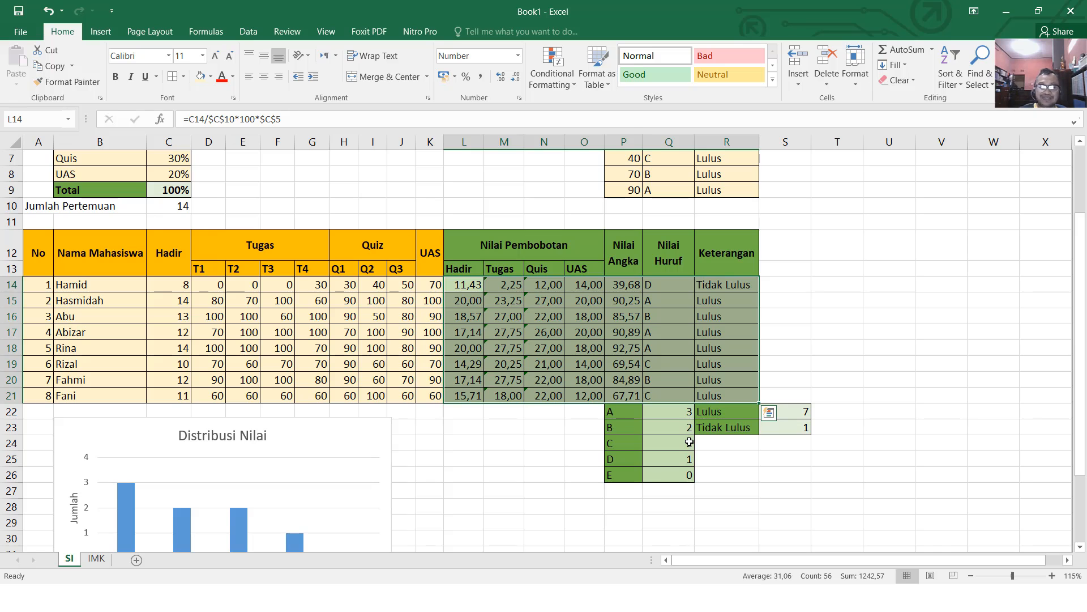
pyautogui.click(657, 317)
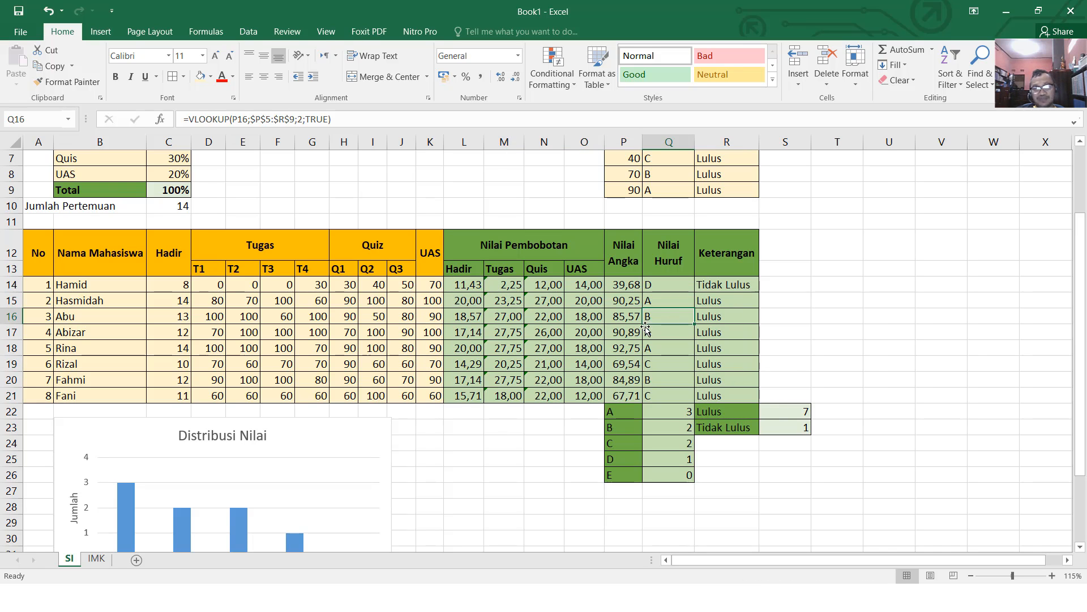
pyautogui.scroll(2, 624, 335)
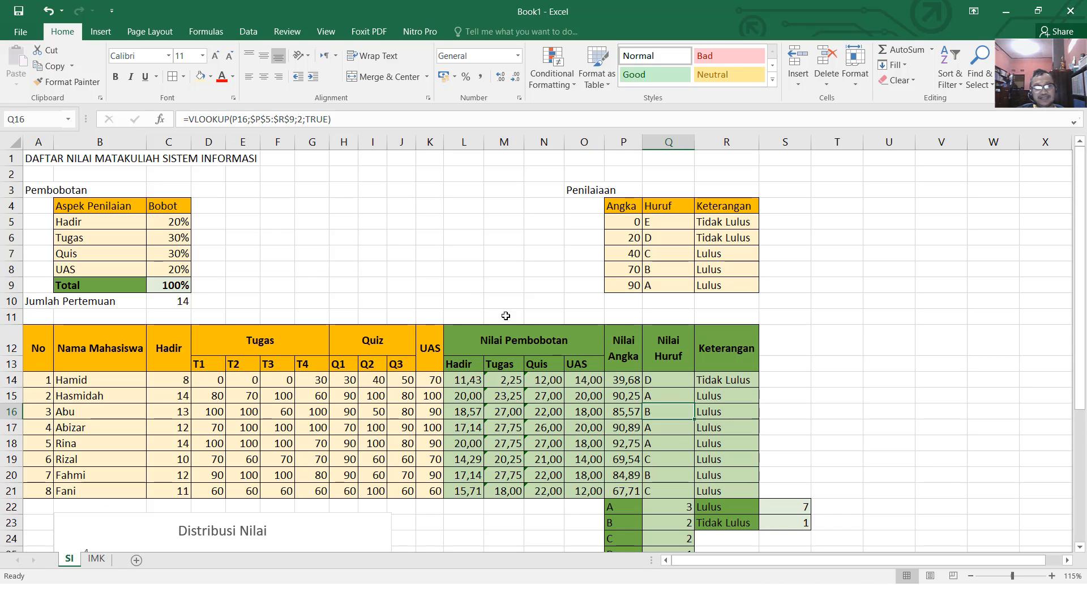
pyautogui.scroll(-1, 651, 349)
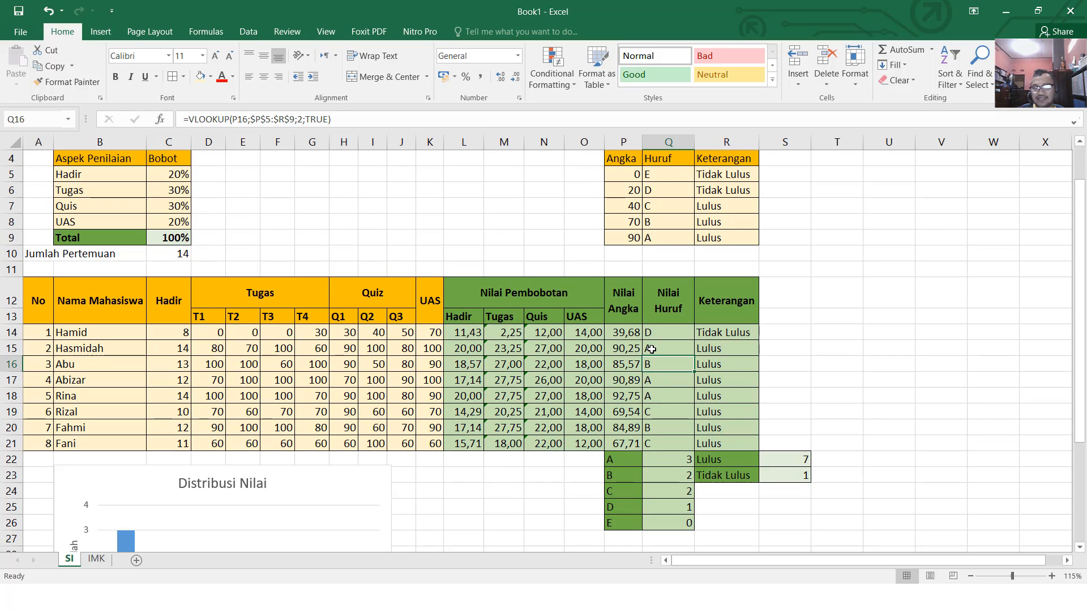
pyautogui.scroll(-1, 546, 350)
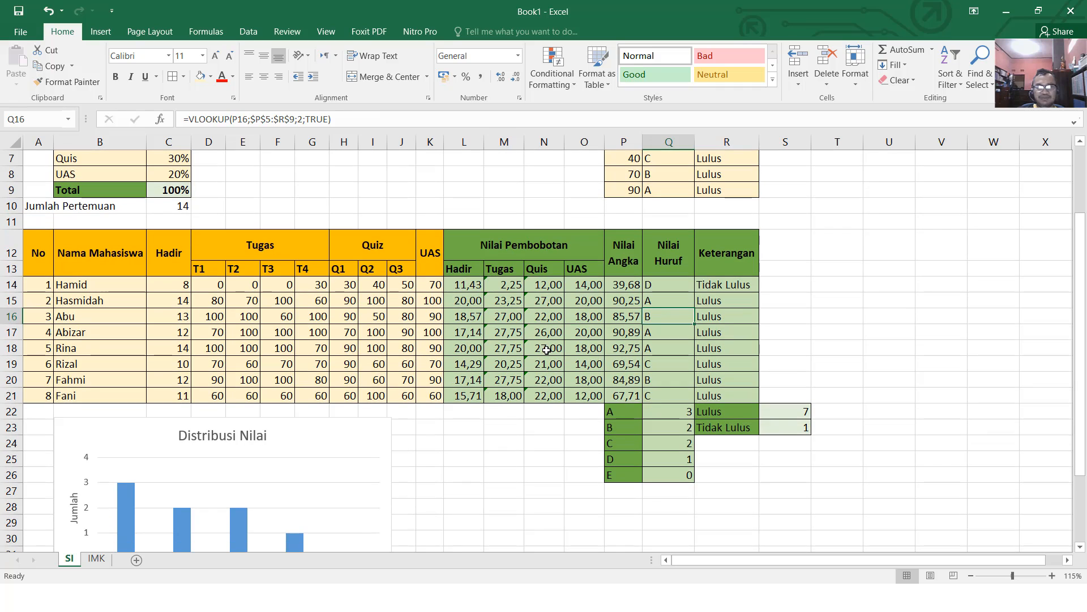
# Step: Save the workbook as an Excel Workbook named Tugas Excel in the Documents folder
pyautogui.click(19, 28)
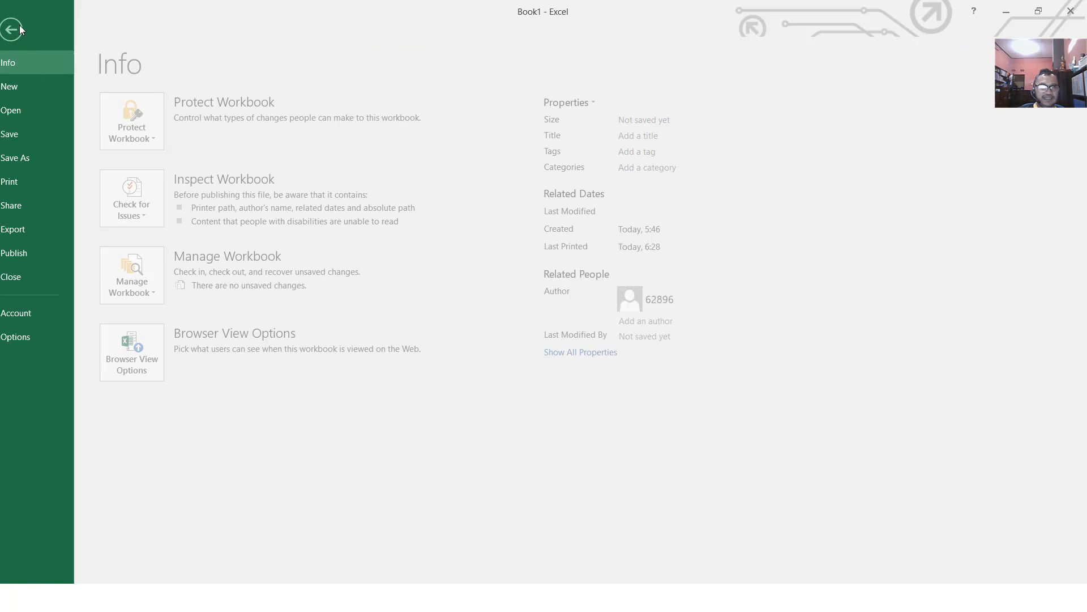
pyautogui.click(48, 157)
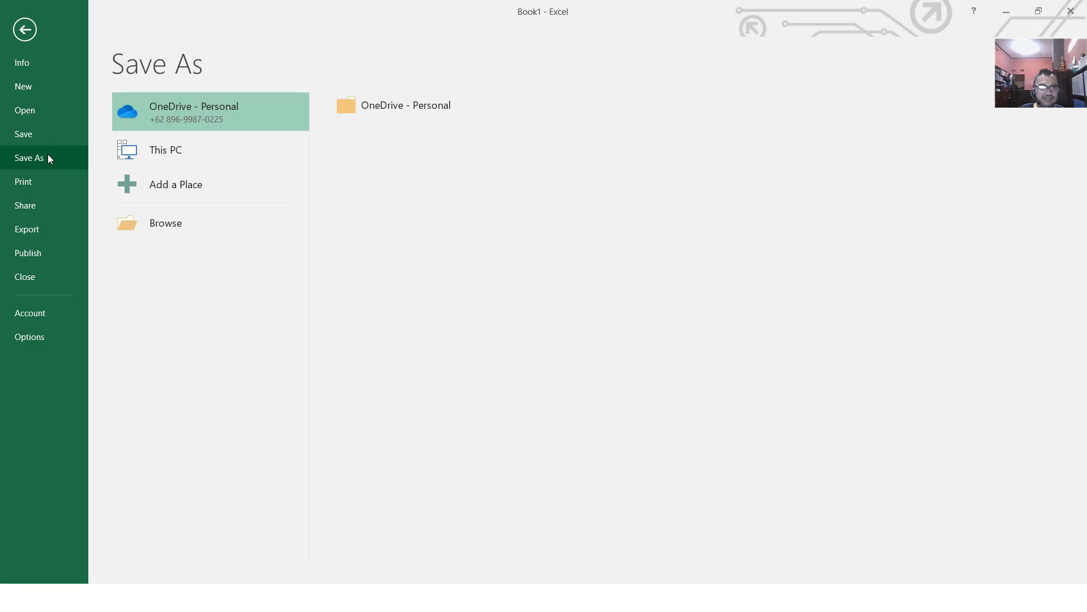
pyautogui.click(198, 217)
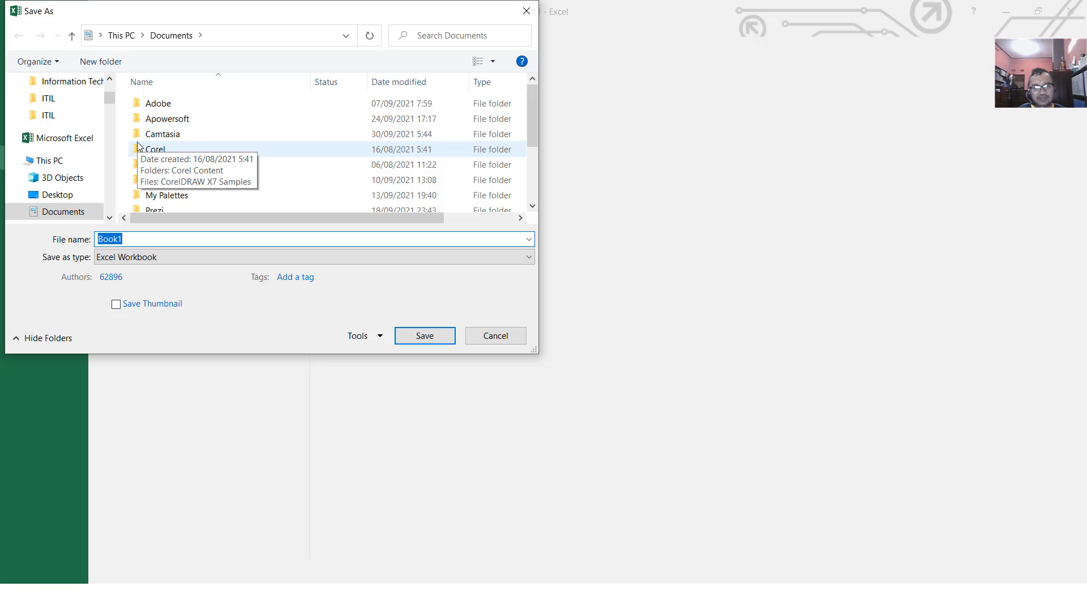
pyautogui.write('Tugas Excel')
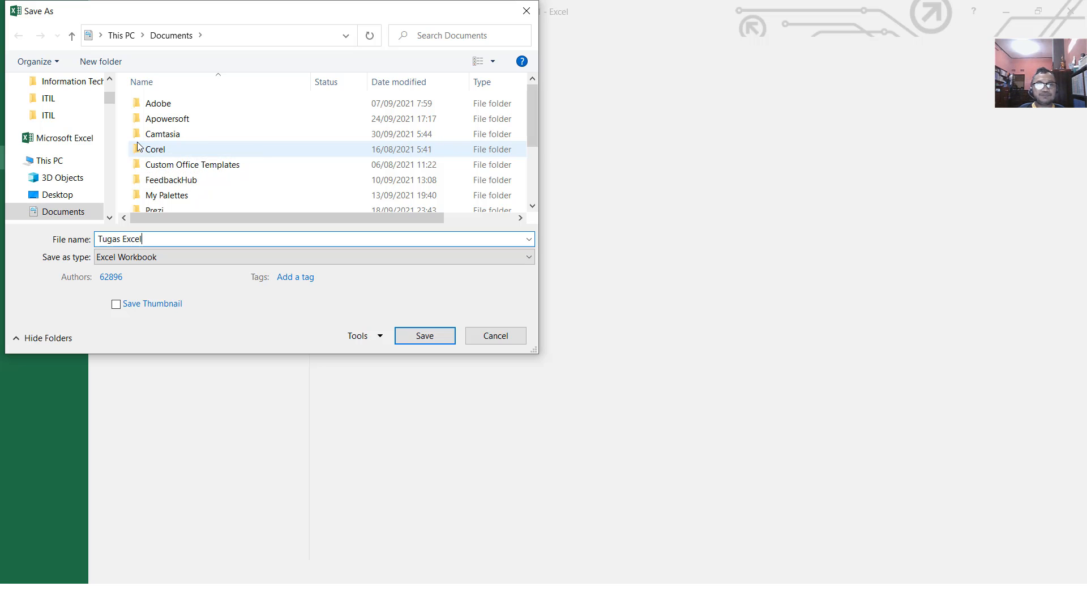
pyautogui.press('Return')
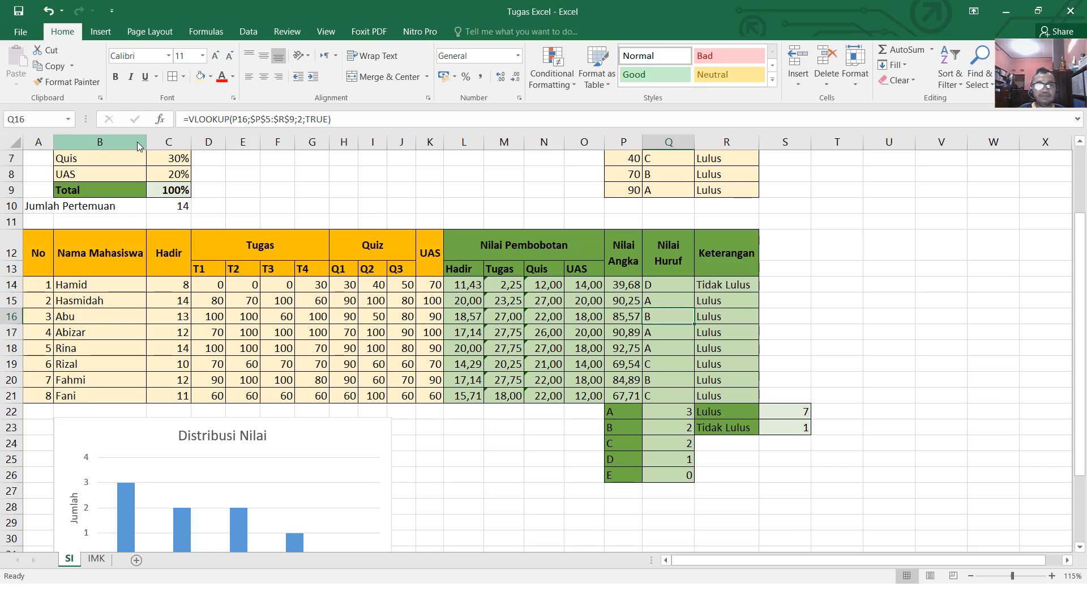